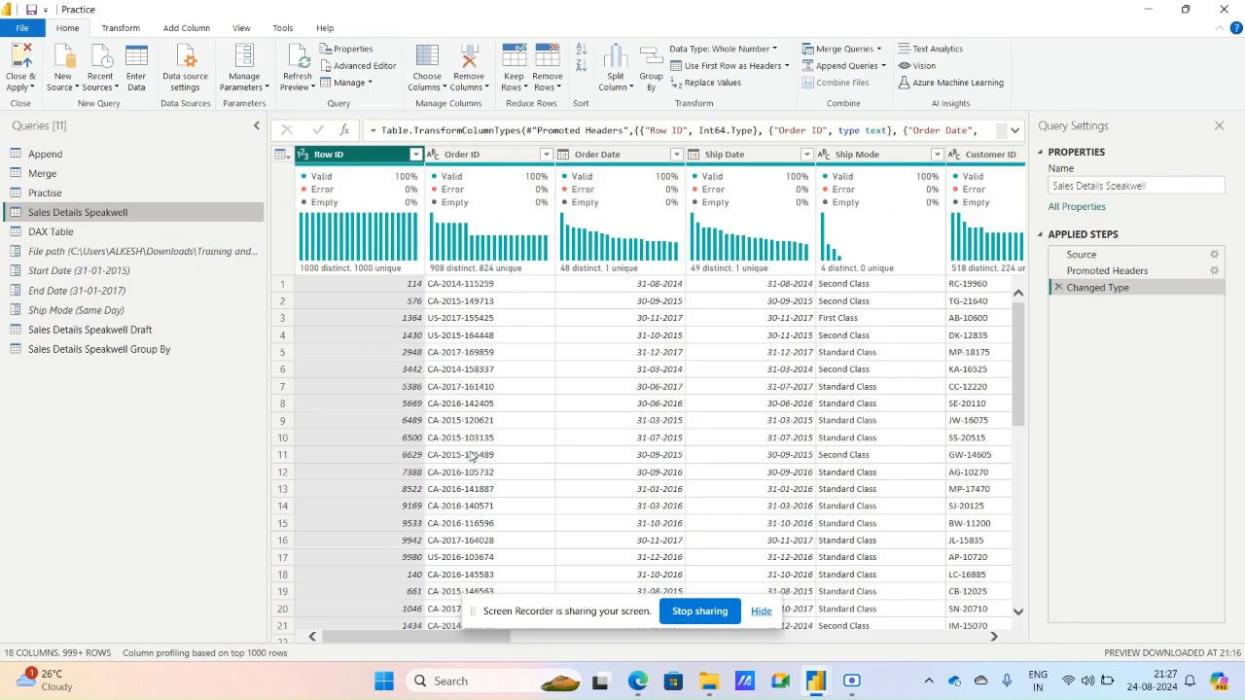
# - Open the Practise query and review its student marks rows
pyautogui.click(884, 66)
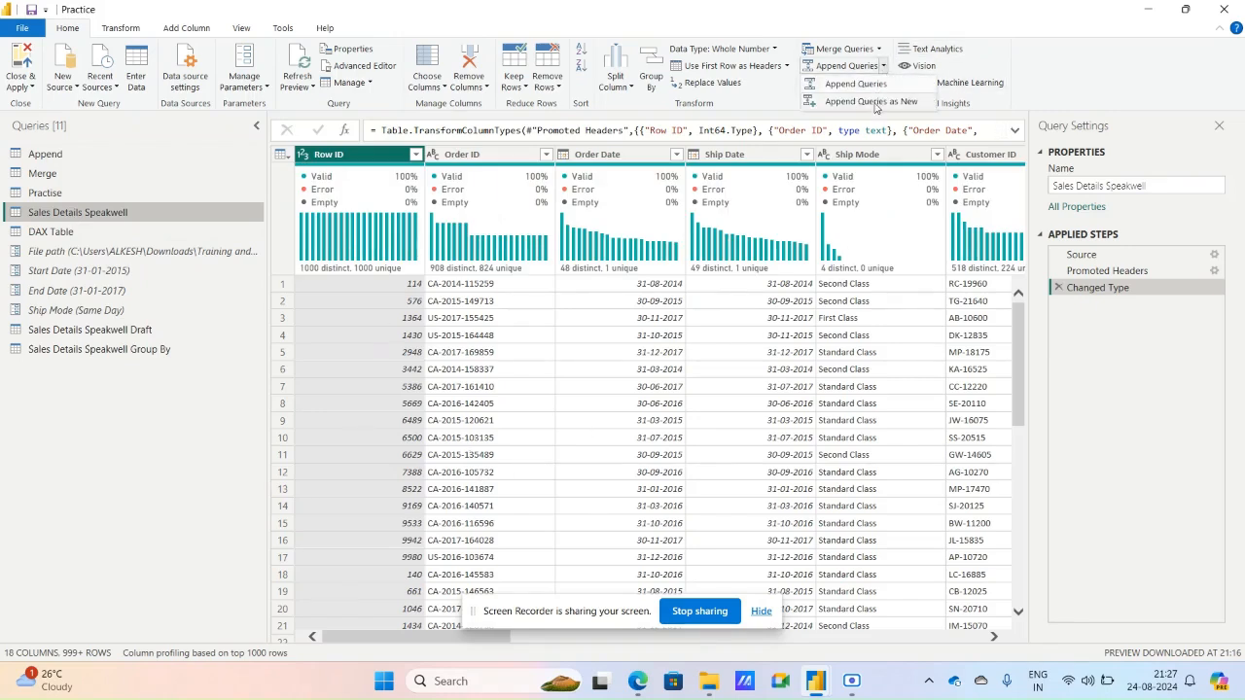
pyautogui.click(36, 198)
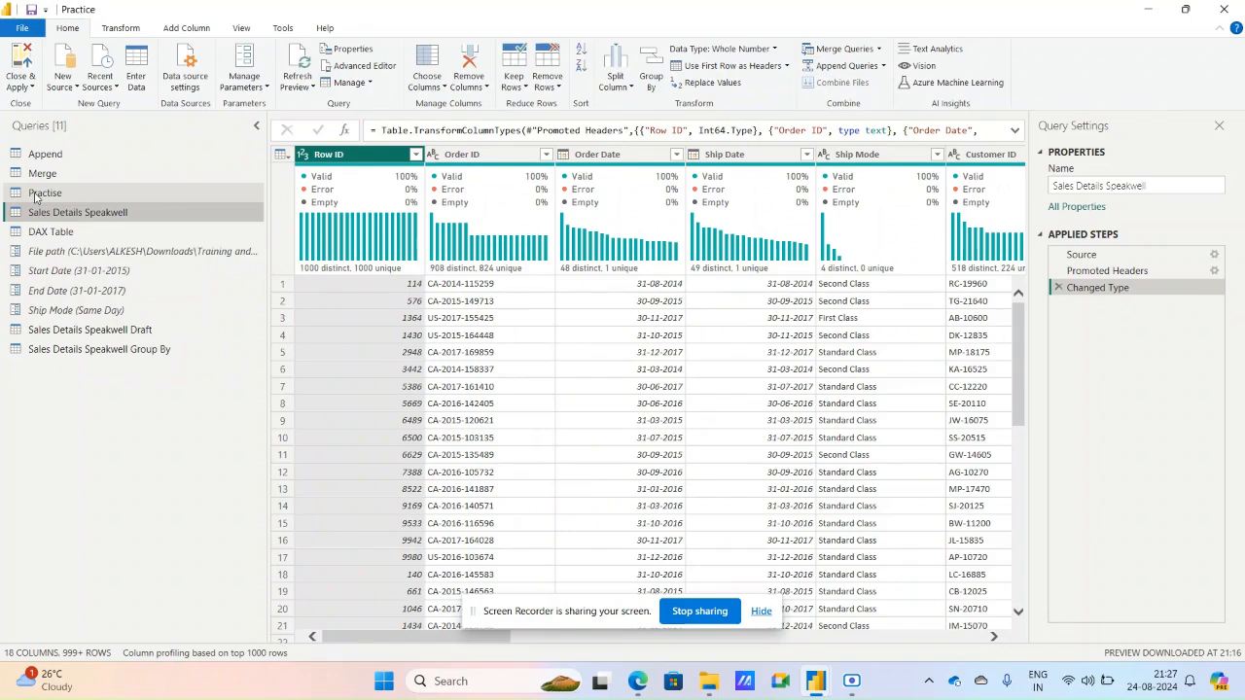
pyautogui.click(45, 195)
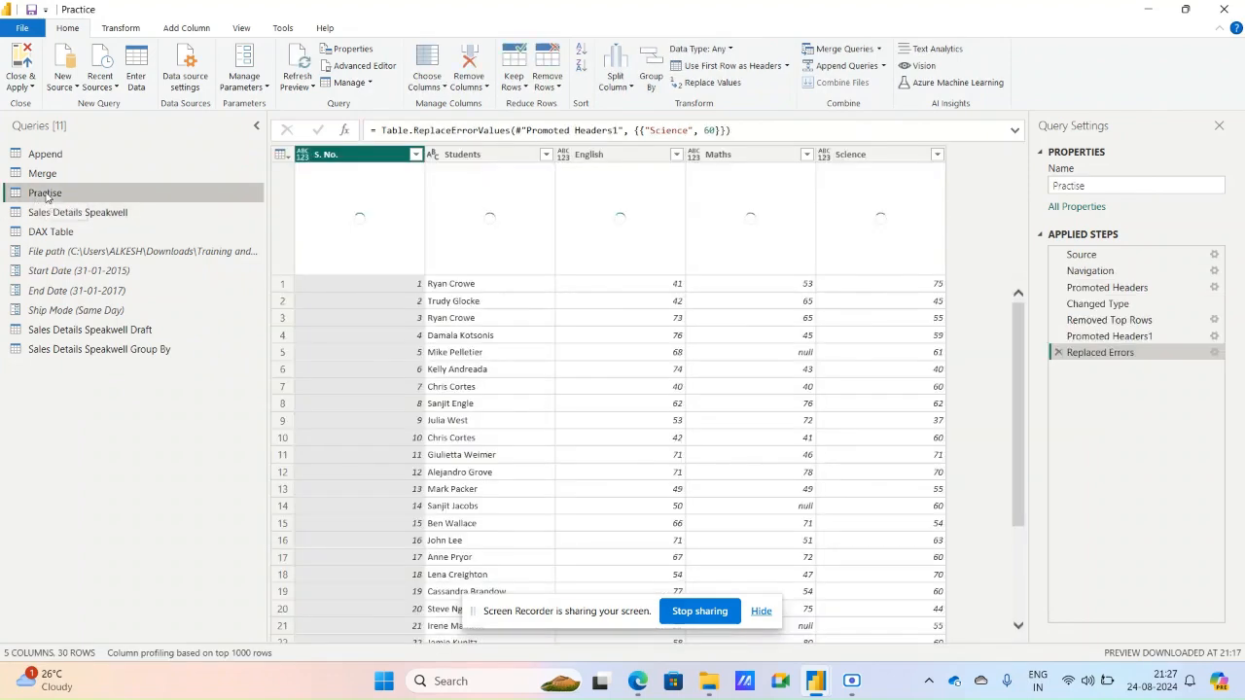
pyautogui.scroll(-5, 521, 451)
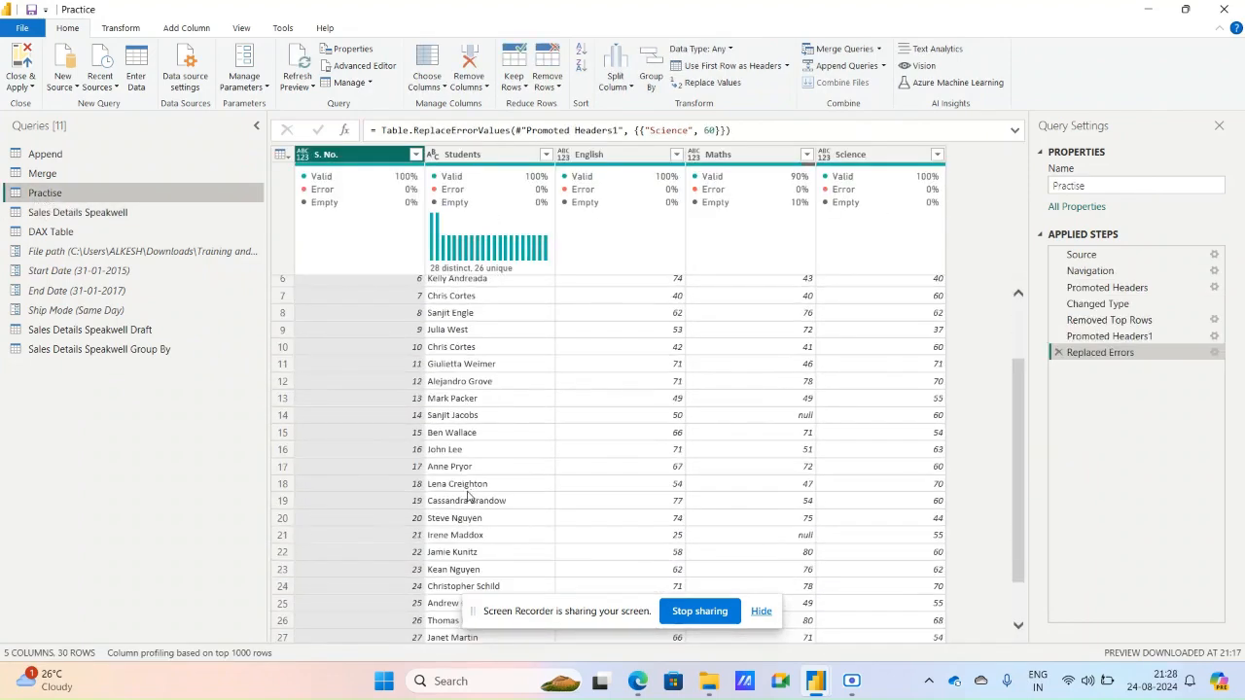
pyautogui.scroll(5, 467, 496)
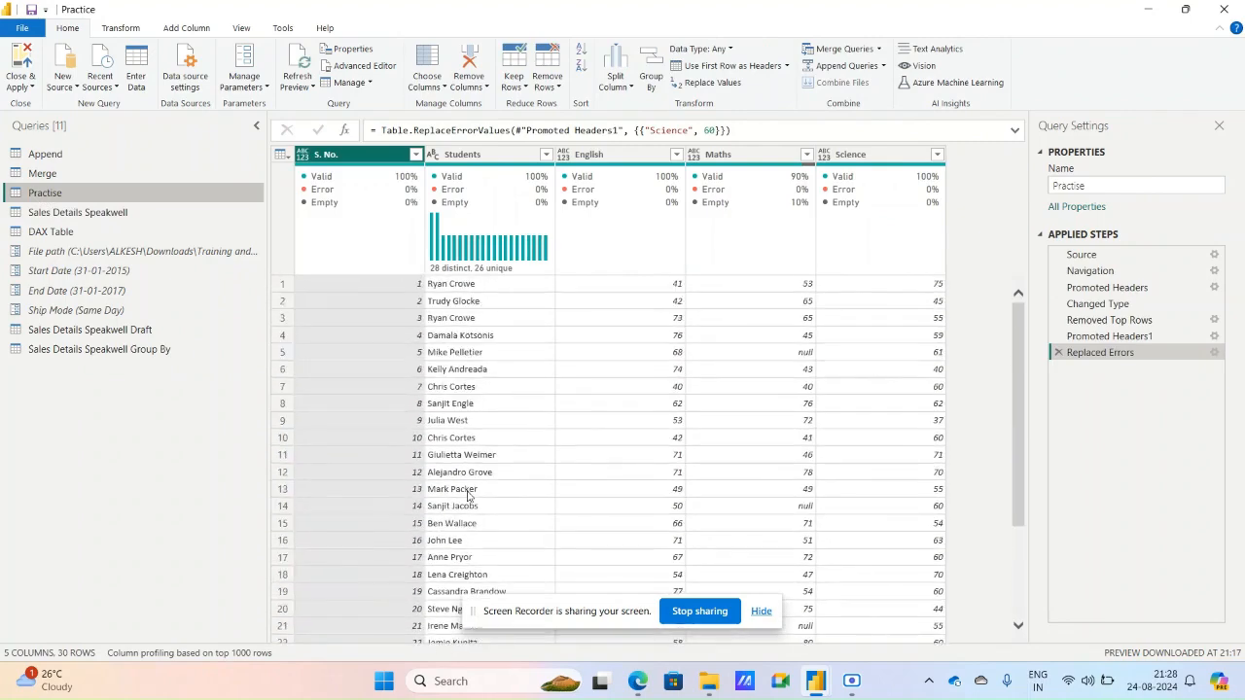
pyautogui.scroll(-1, 467, 497)
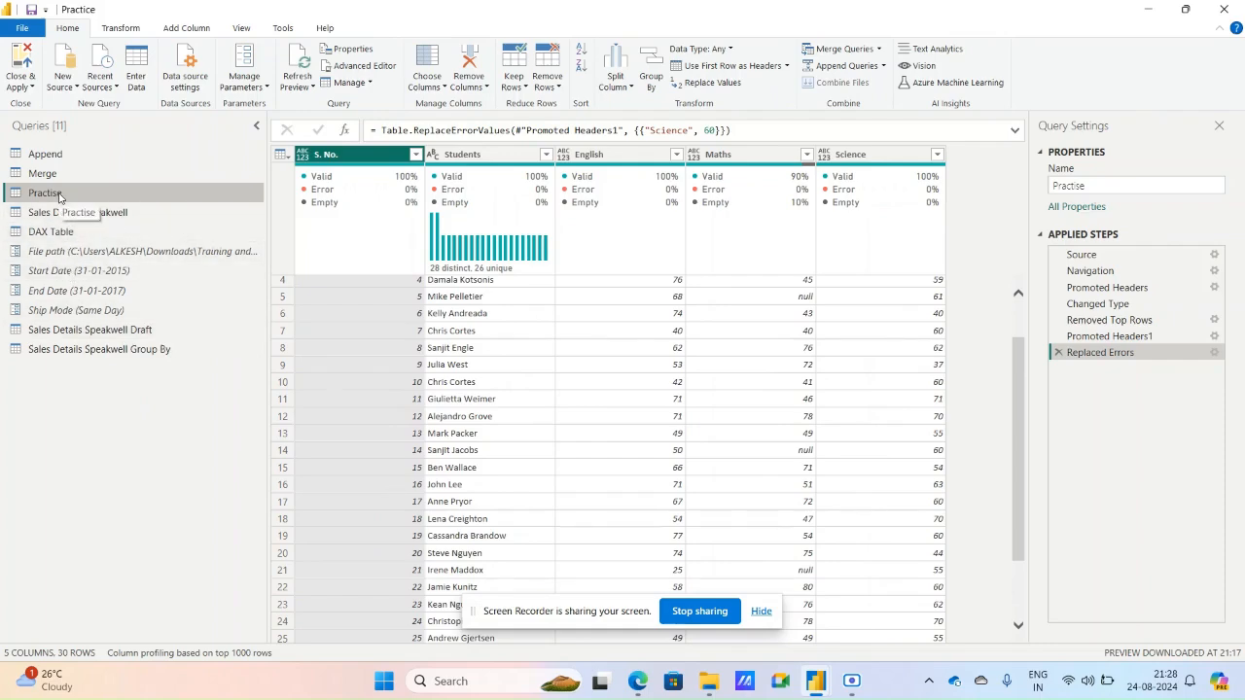
pyautogui.scroll(1, 459, 360)
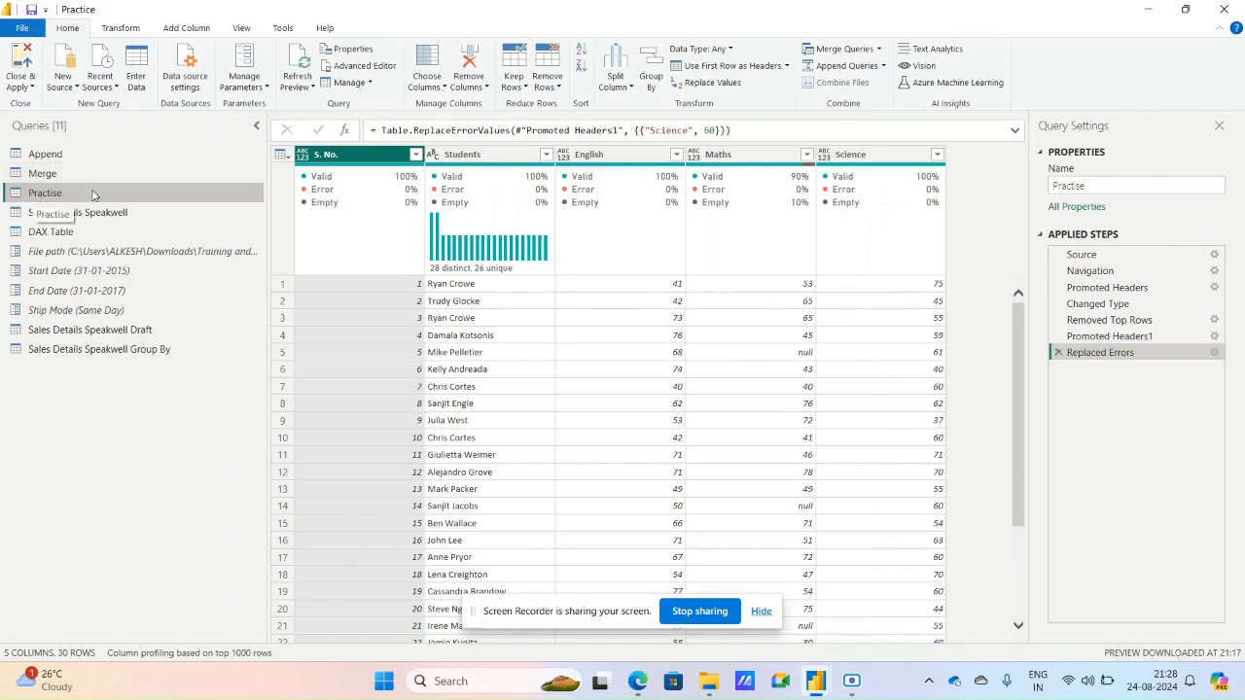
# - Append the Practise and Append tables as a new query, with Practise as the first table and Append as the second
pyautogui.click(883, 66)
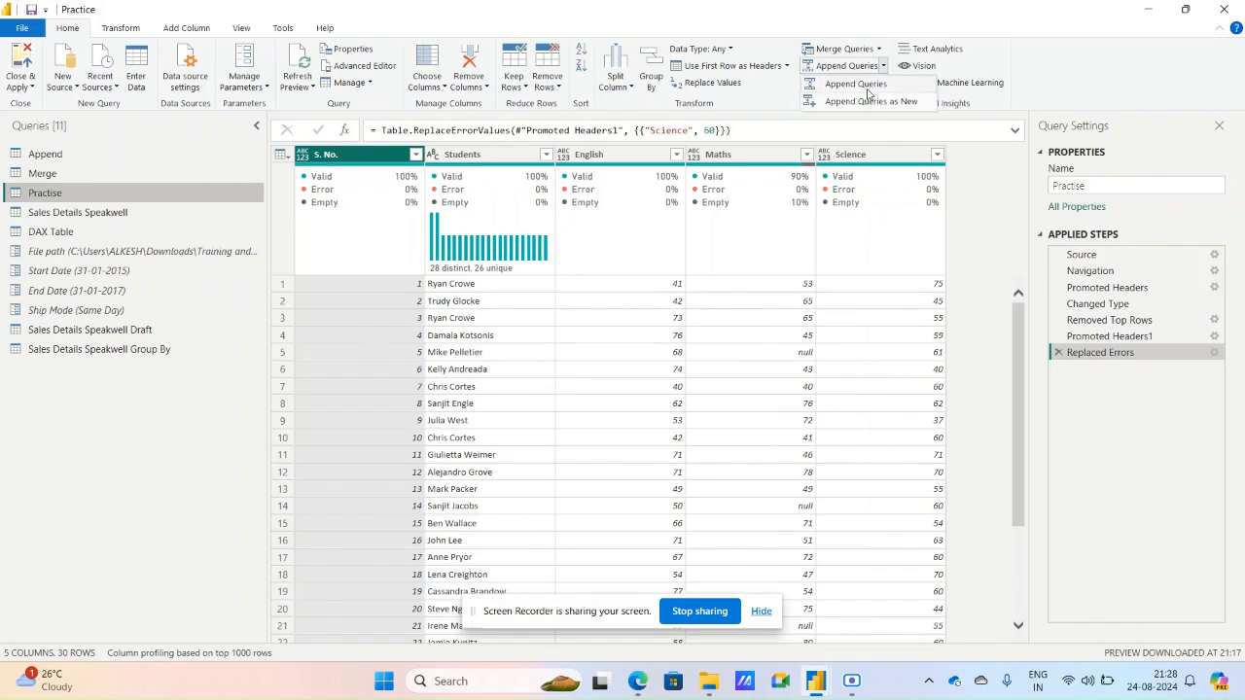
pyautogui.click(869, 103)
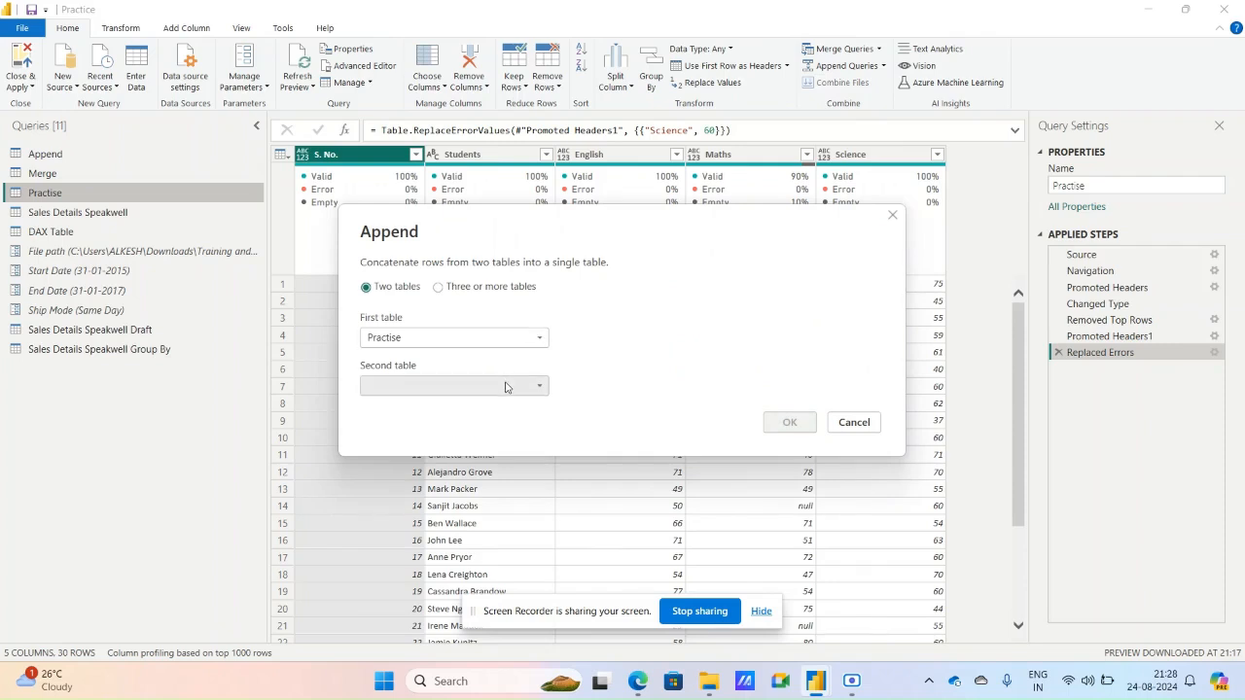
pyautogui.click(505, 388)
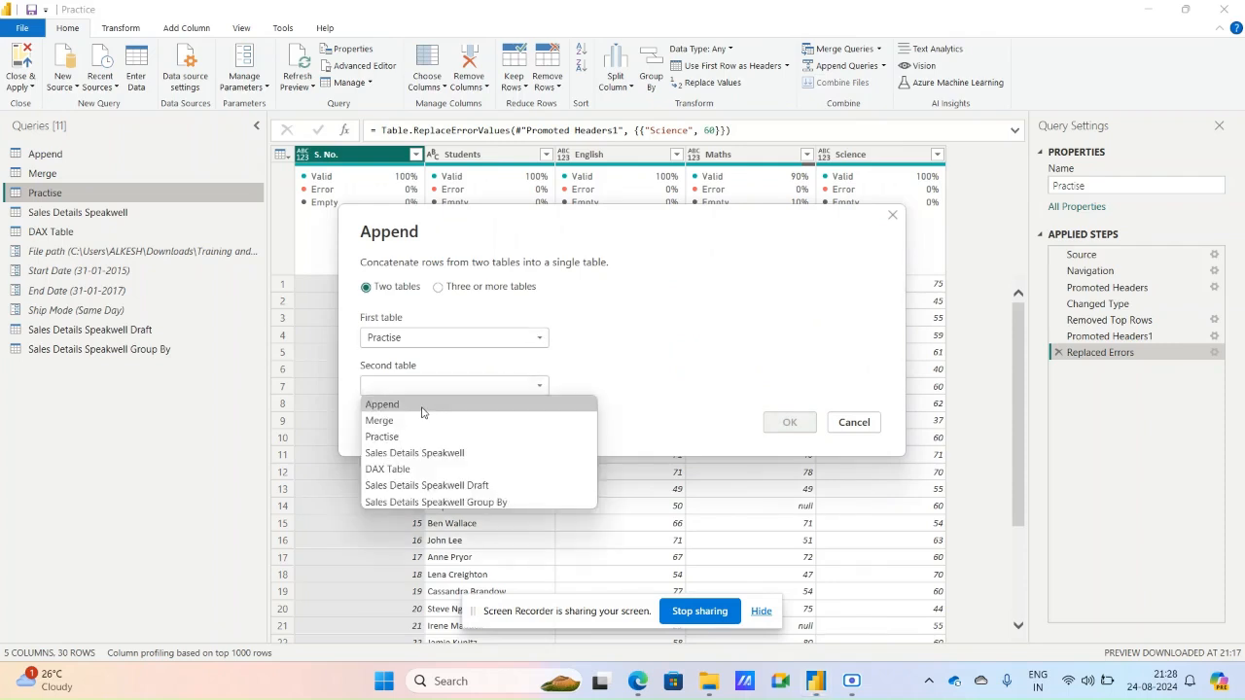
pyautogui.click(501, 402)
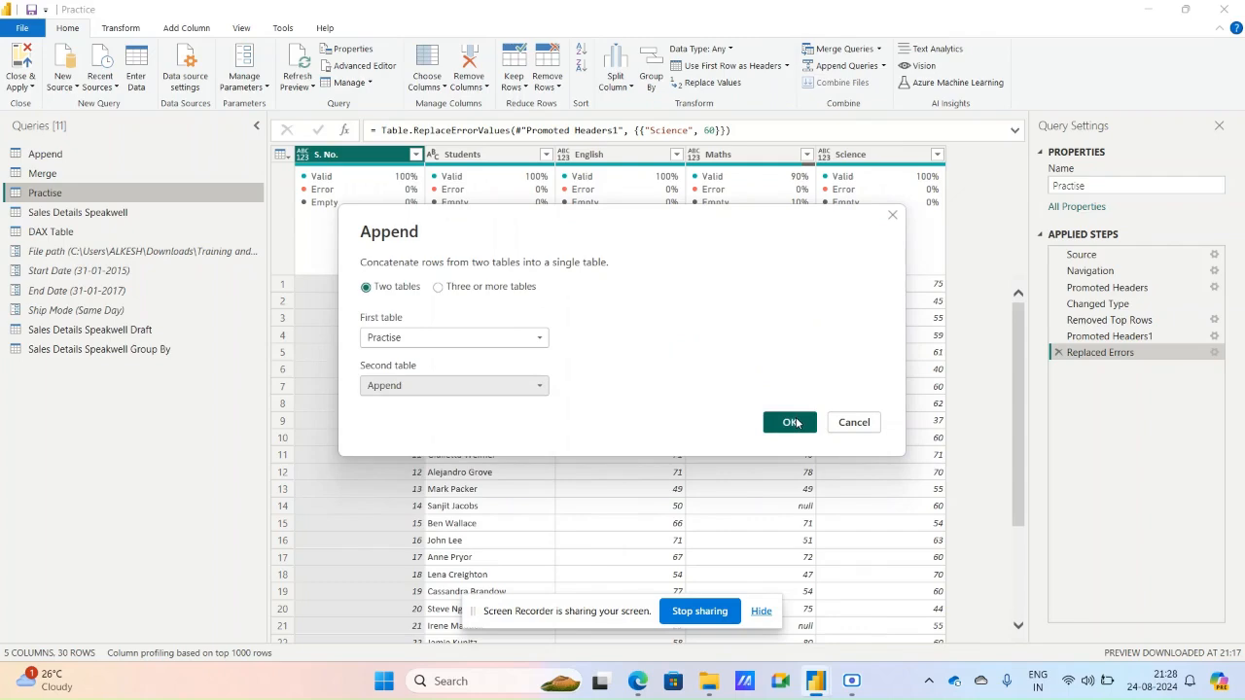
pyautogui.click(795, 423)
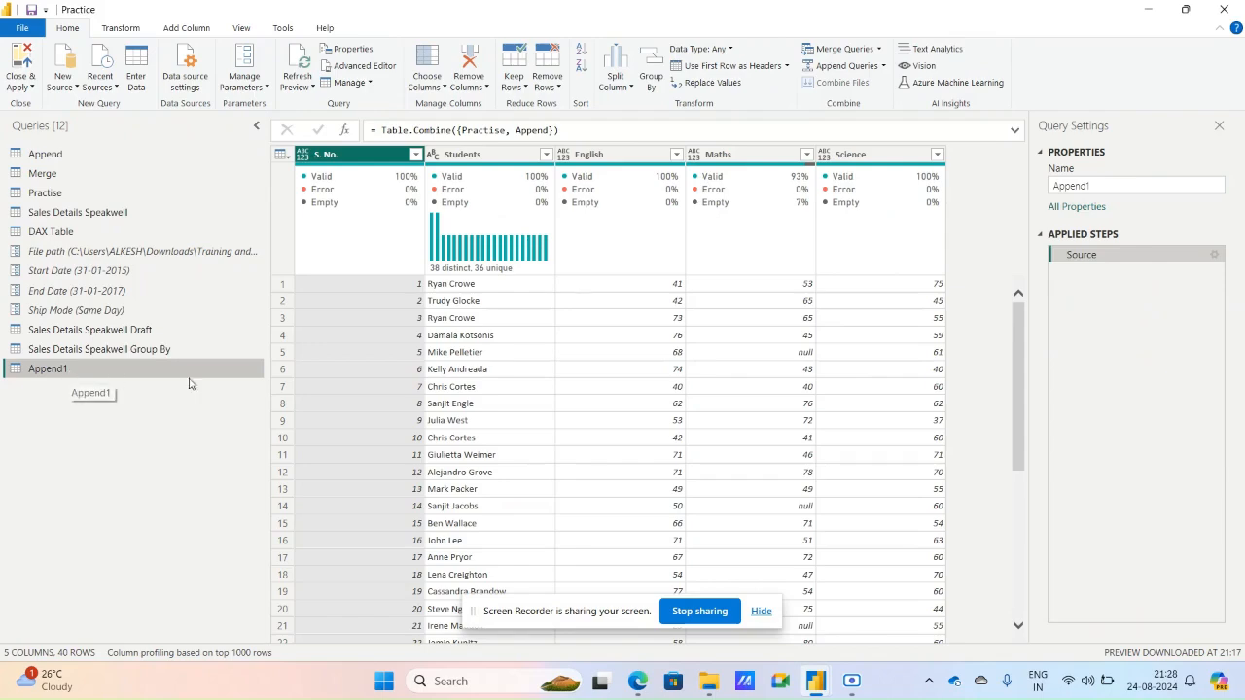
# - Compare the rows of the combined query Append1 with those of its source queries Practise and Append
pyautogui.scroll(-6, 457, 455)
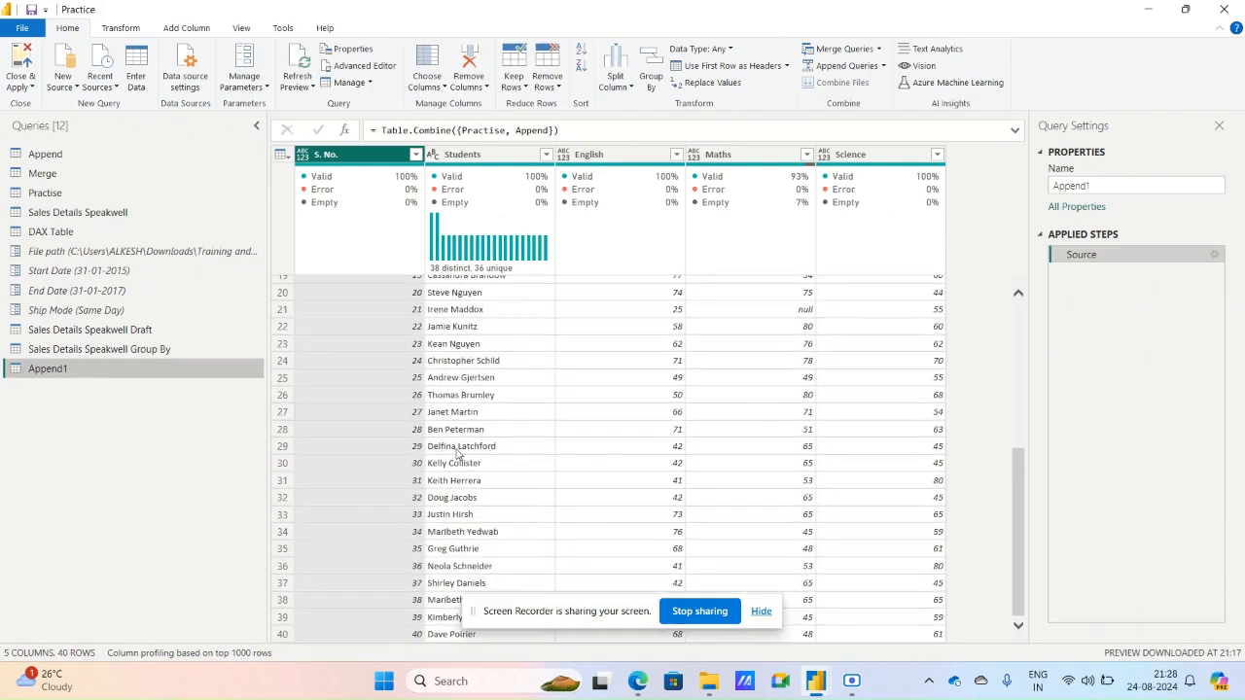
pyautogui.scroll(6, 422, 608)
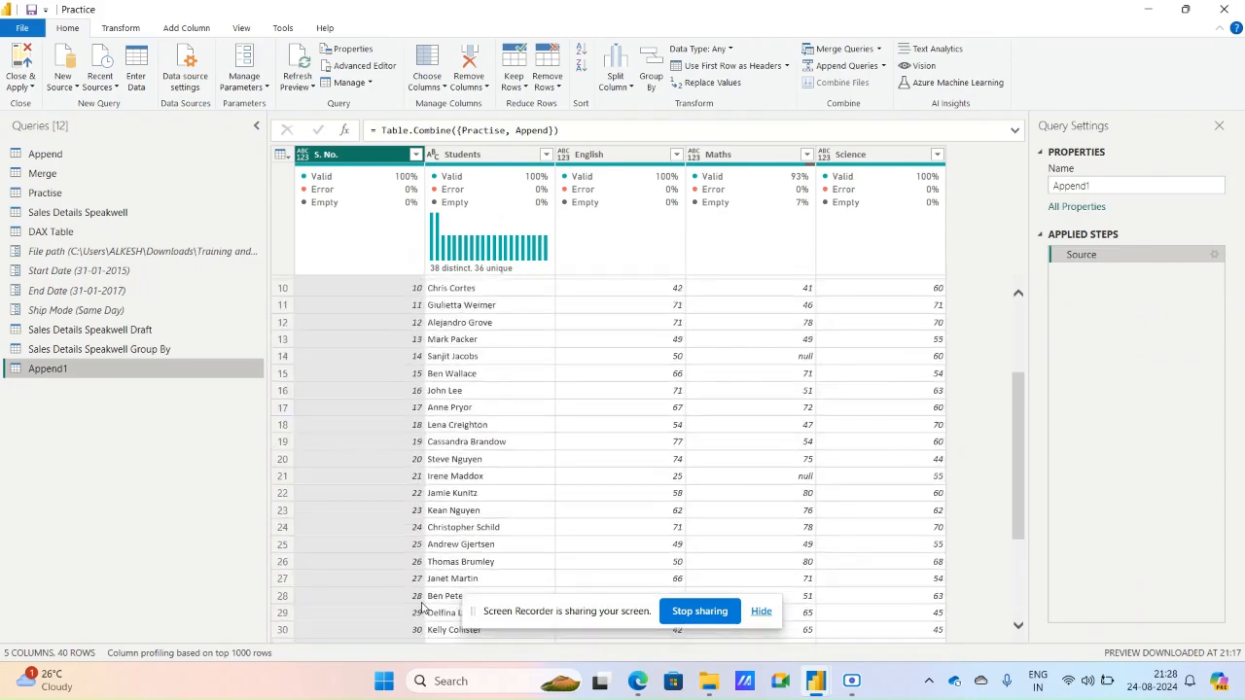
pyautogui.click(59, 193)
pyautogui.scroll(-3, 499, 515)
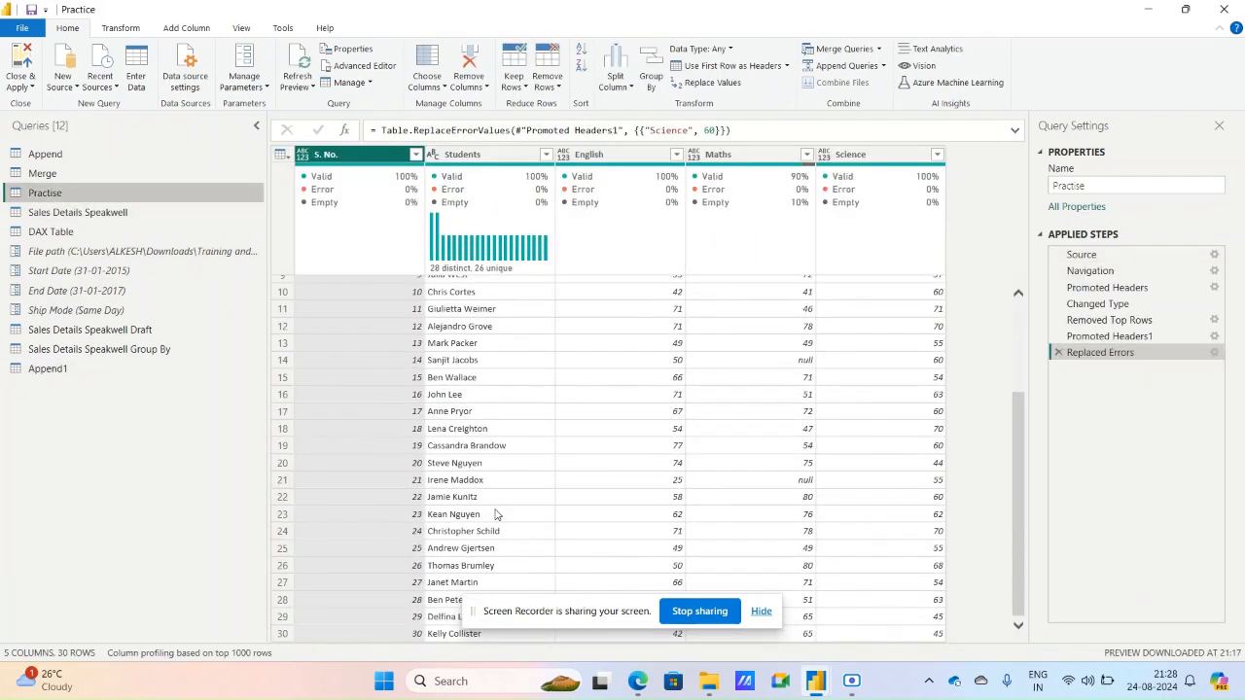
pyautogui.click(104, 155)
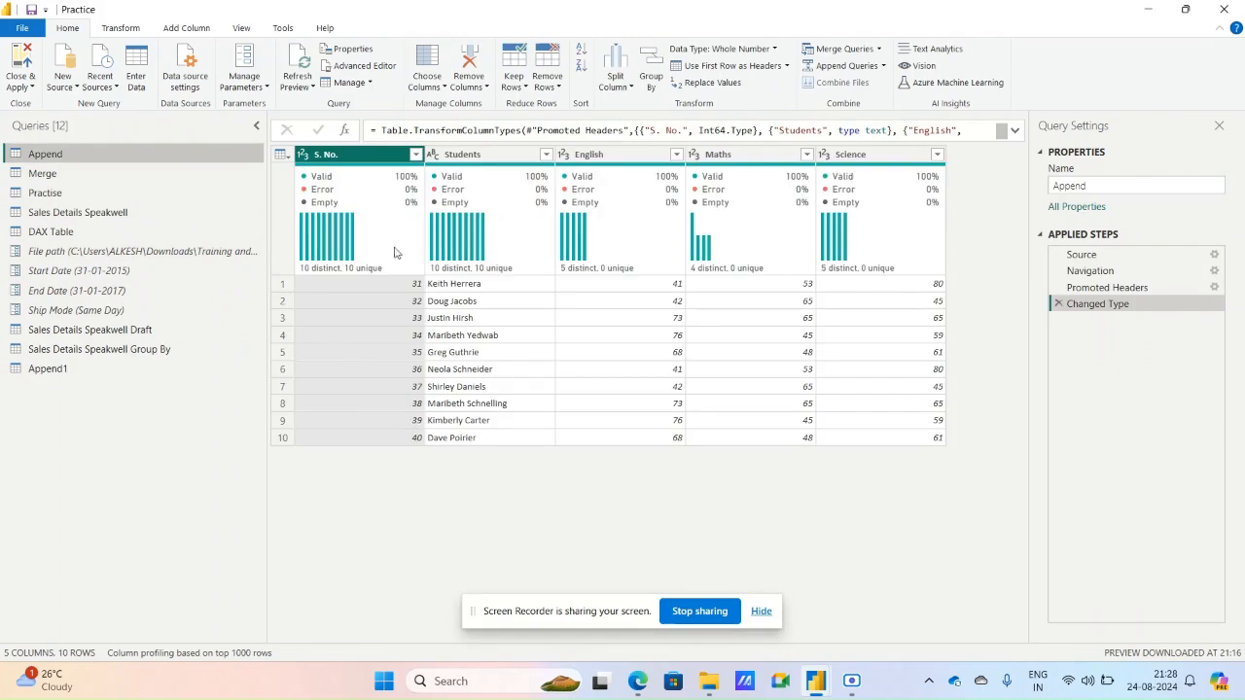
pyautogui.click(50, 368)
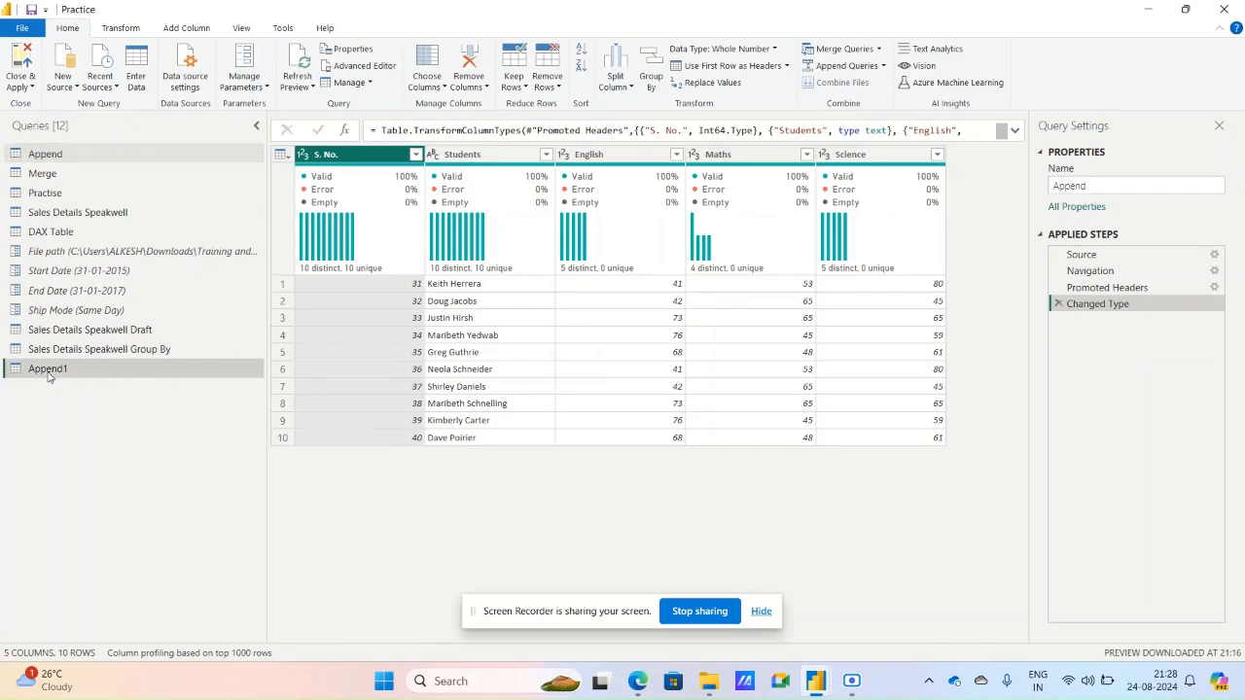
pyautogui.scroll(-1, 467, 455)
pyautogui.scroll(-6, 467, 455)
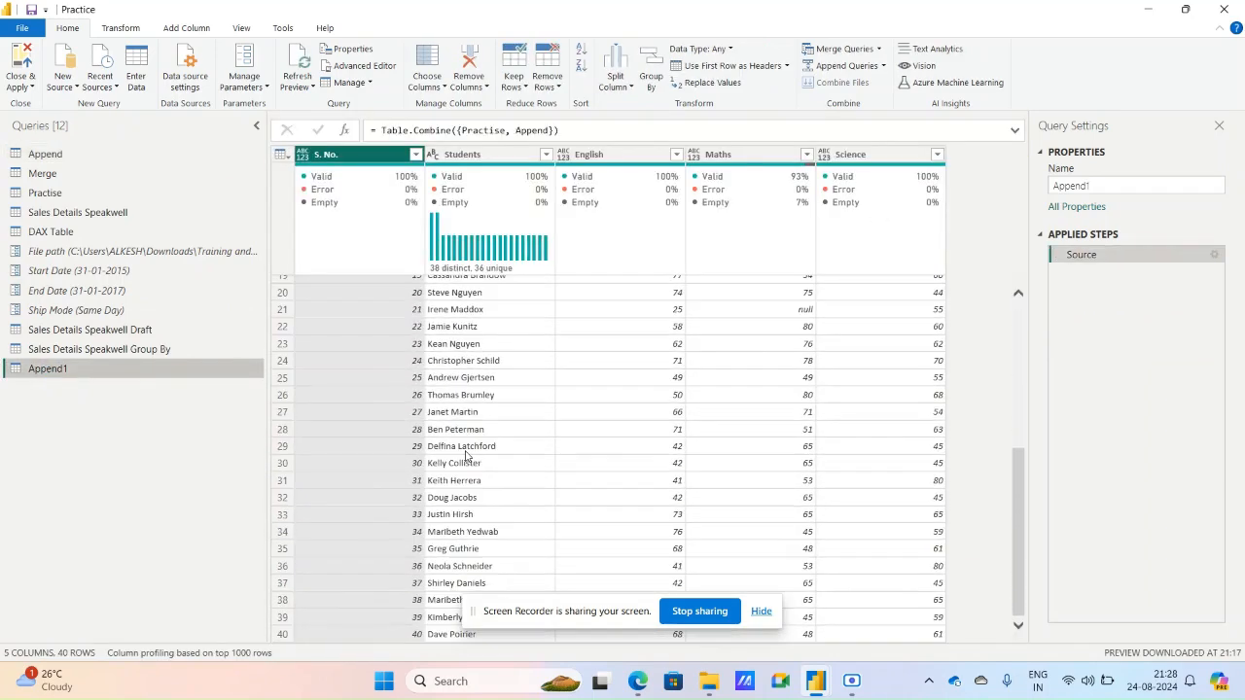
pyautogui.scroll(6, 467, 455)
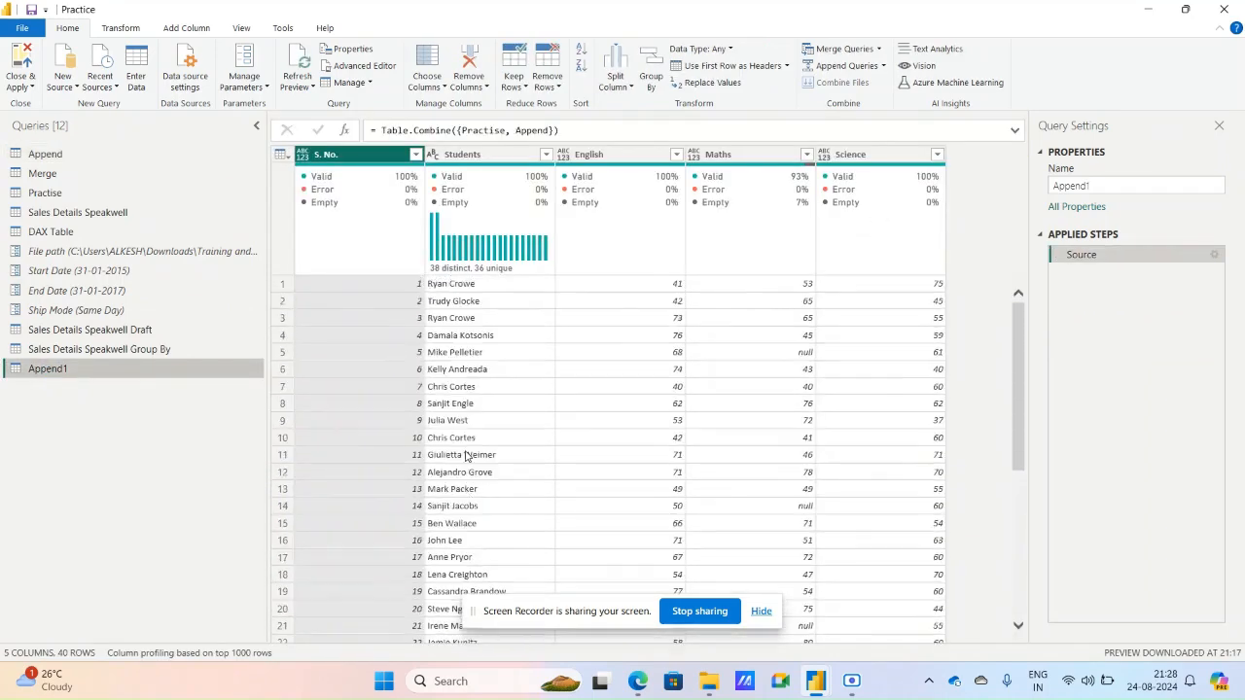
pyautogui.click(57, 194)
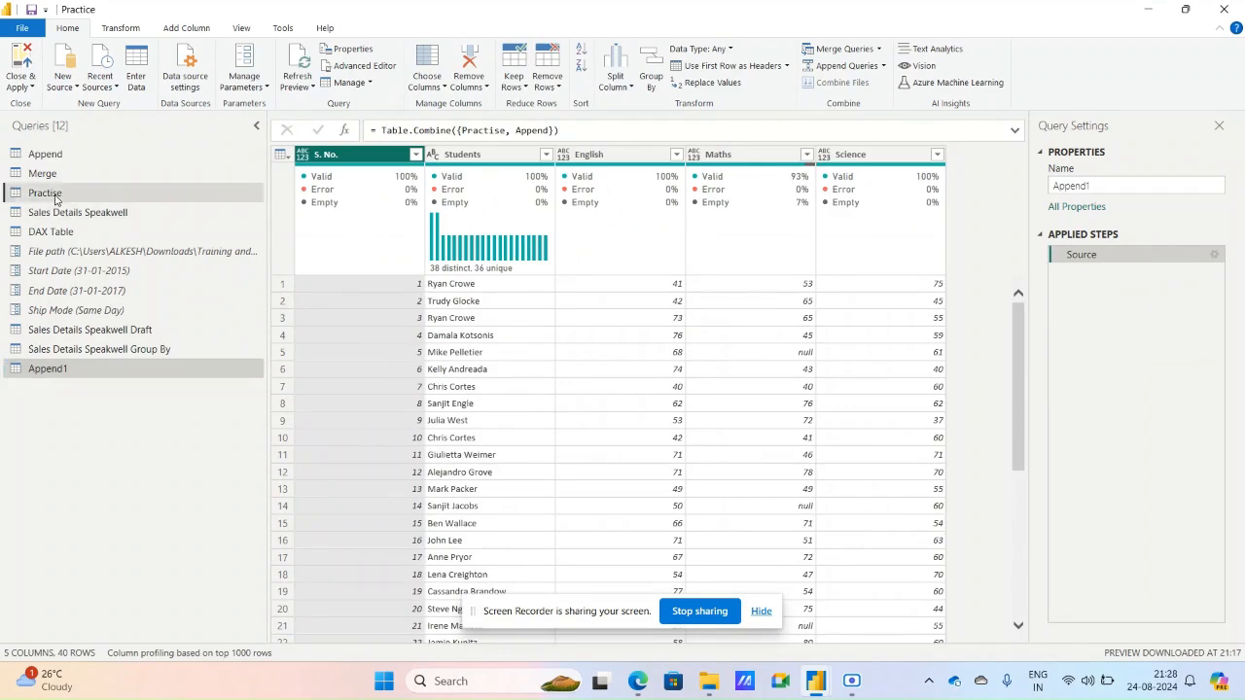
pyautogui.click(60, 155)
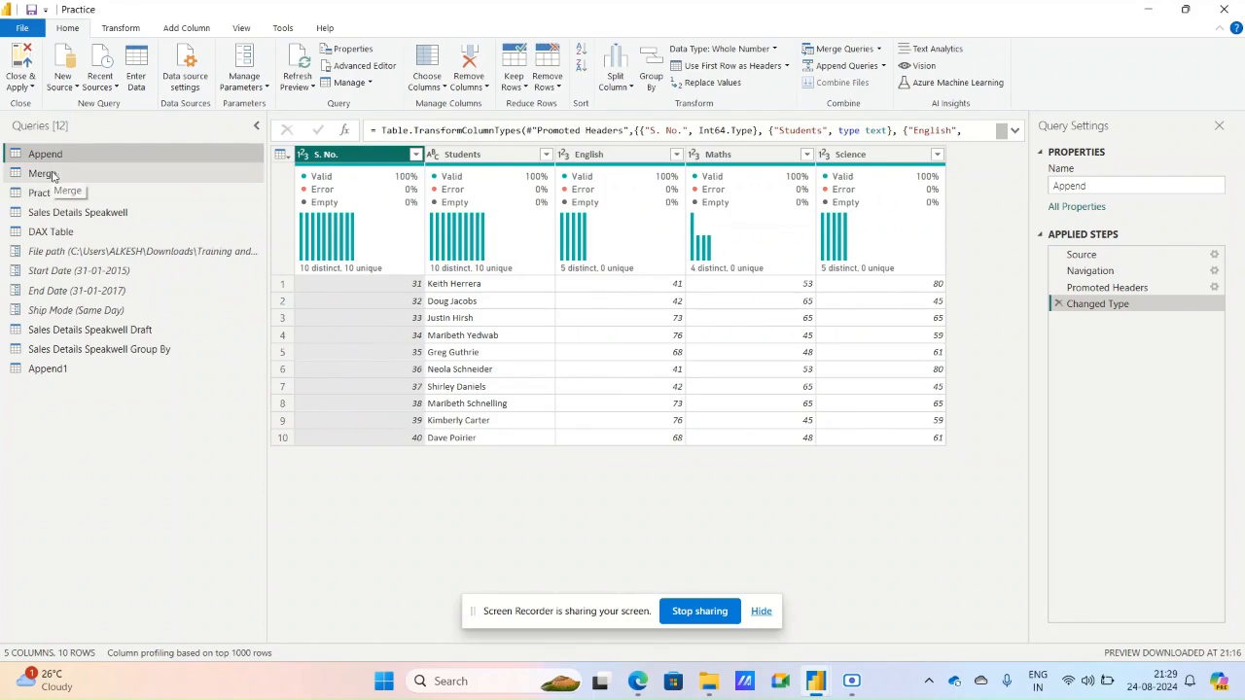
# - Start adding a new data source from the full connector list and select Folder as its type
pyautogui.click(70, 88)
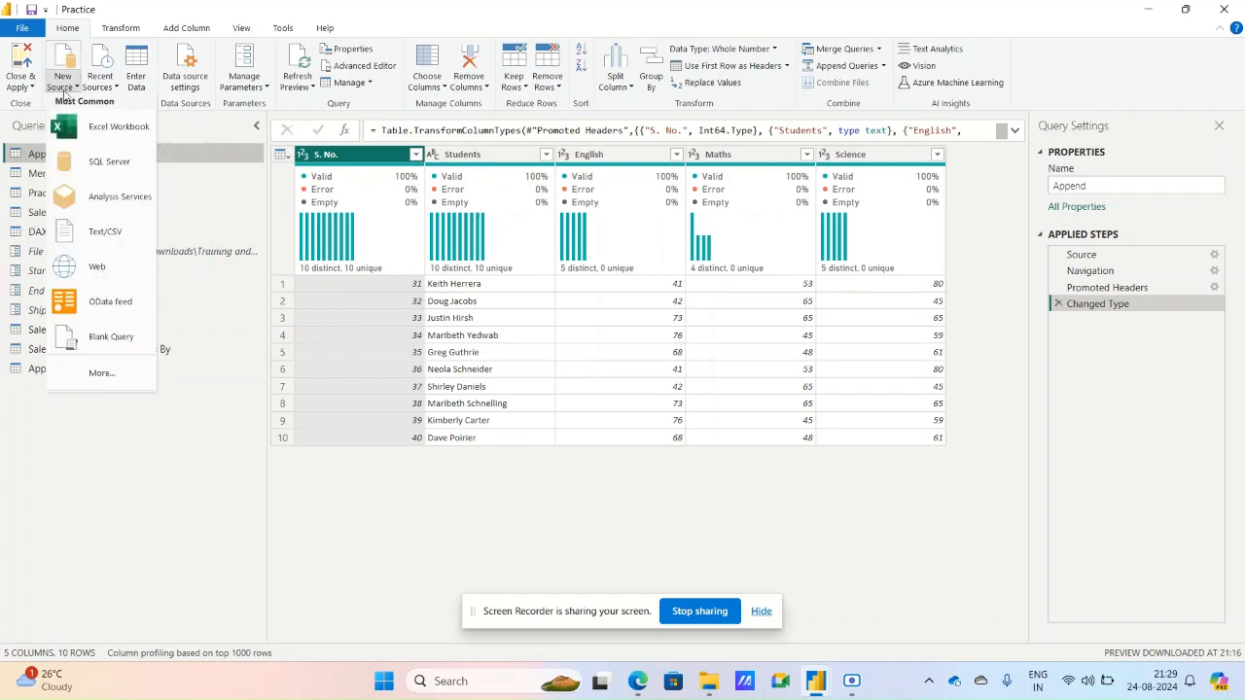
pyautogui.click(102, 374)
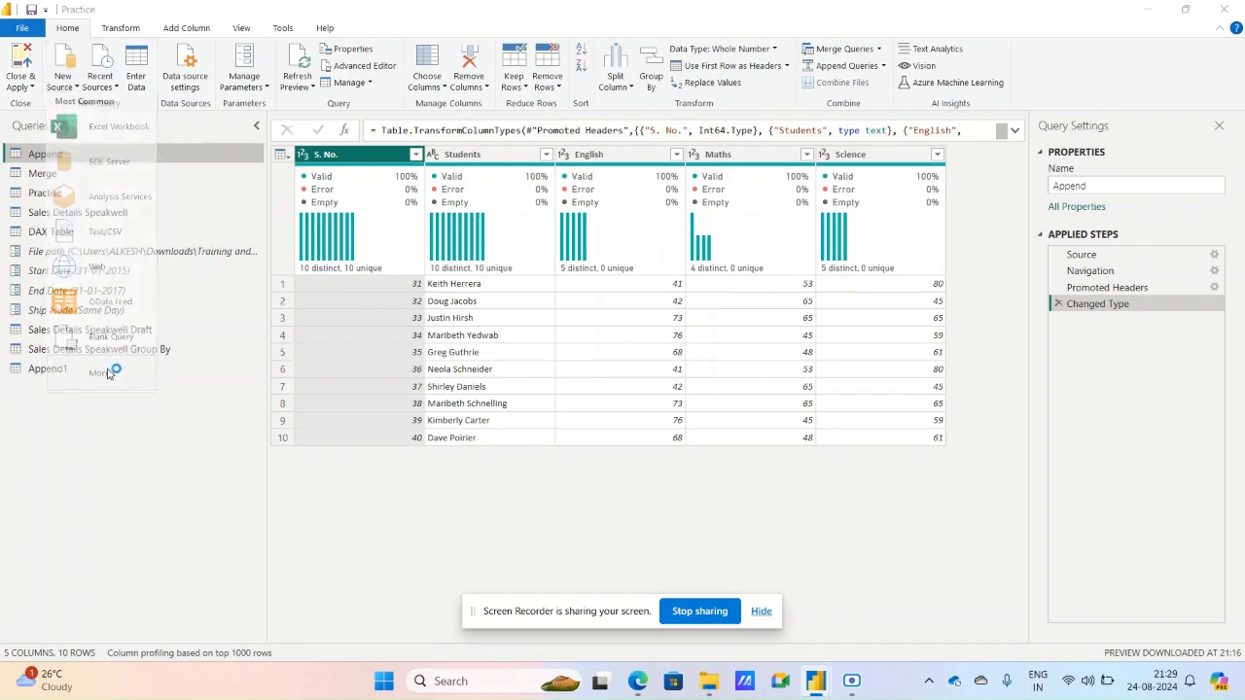
pyautogui.click(566, 251)
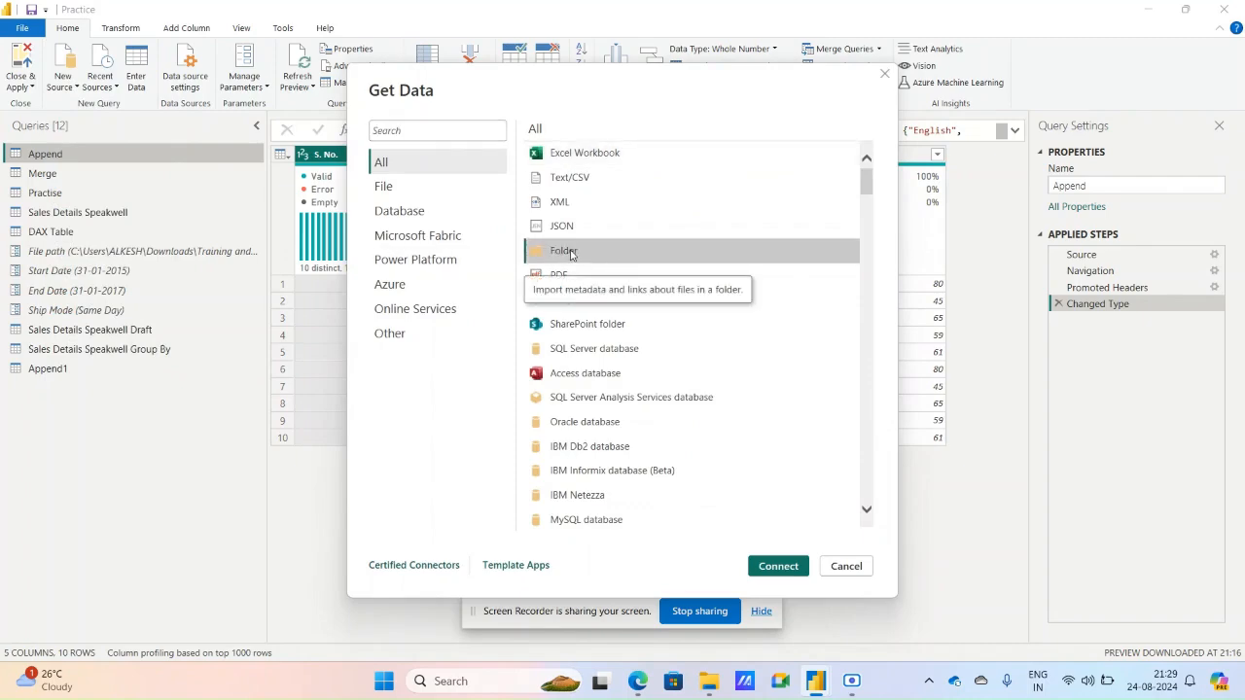
# - Switch to File Explorer, open the dataset folder and inspect the 2020 and 2018 CSV files in Excel, closing each without saving
pyautogui.click(711, 683)
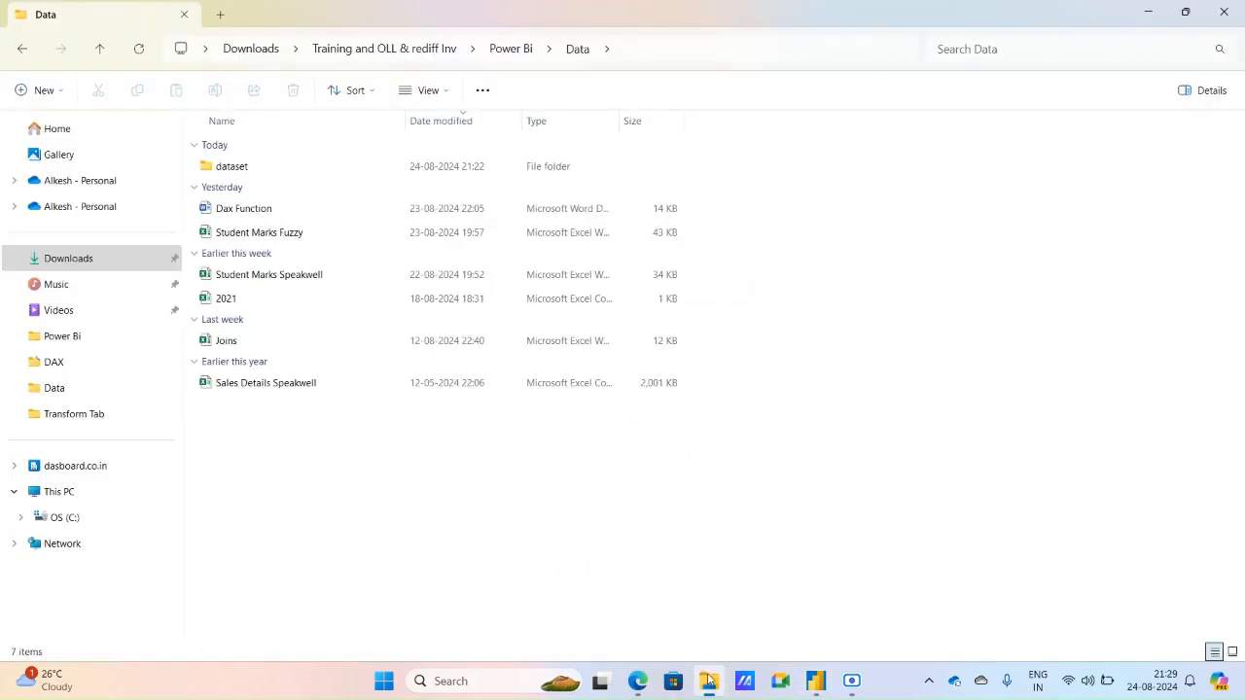
pyautogui.doubleClick(228, 167)
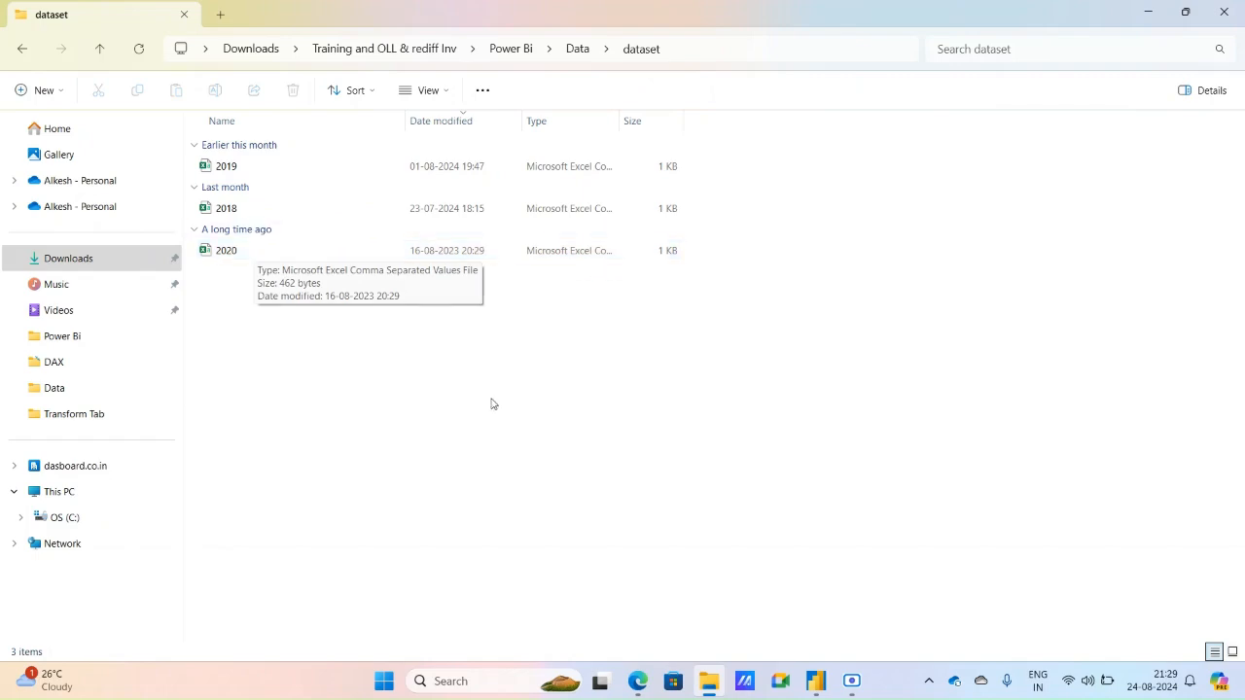
pyautogui.moveTo(822, 676)
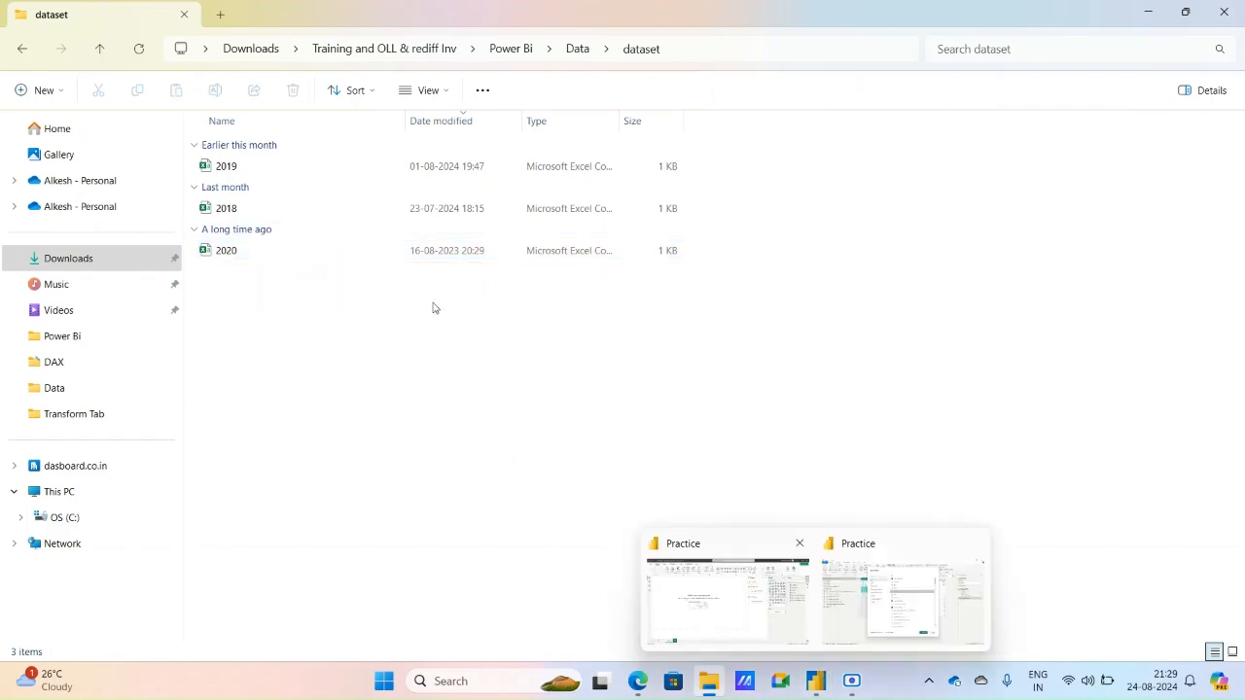
pyautogui.click(231, 255)
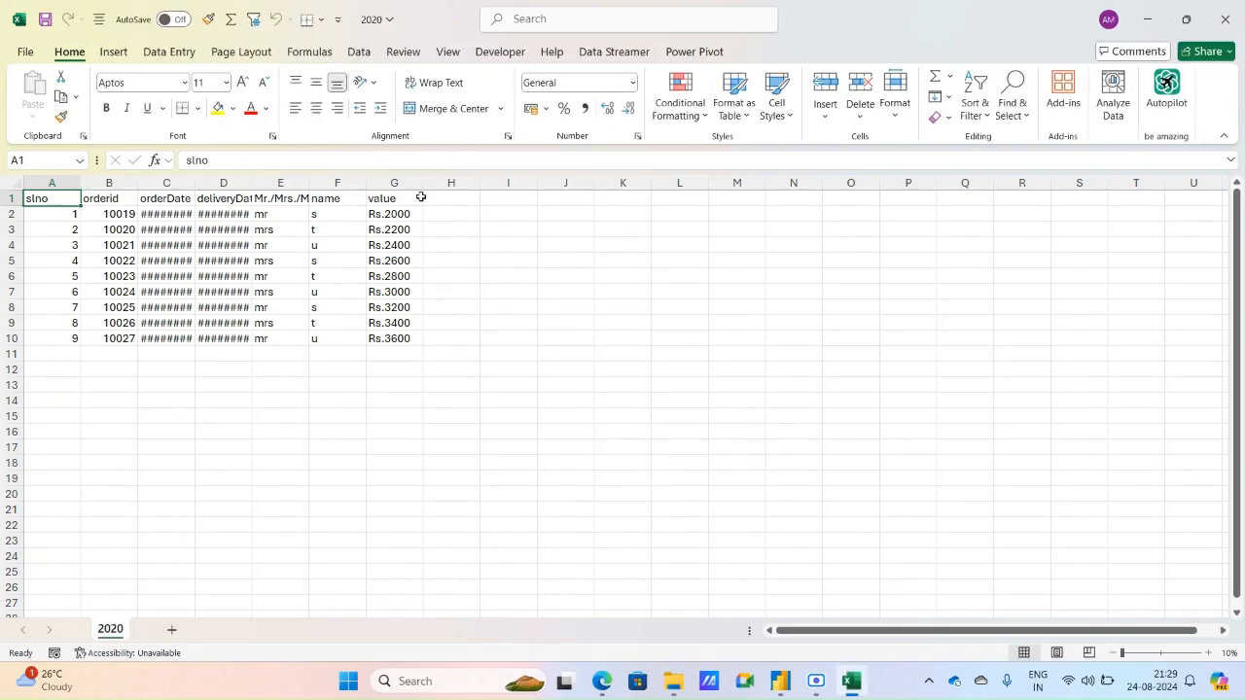
pyautogui.click(1238, 6)
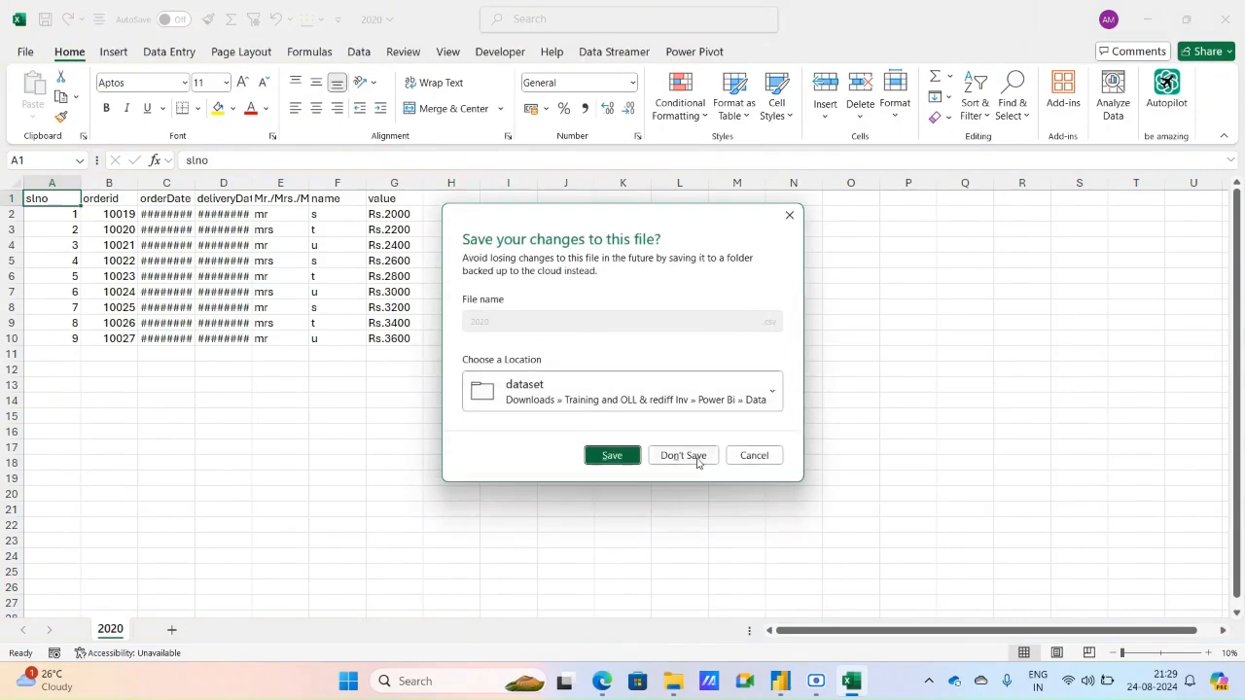
pyautogui.click(696, 462)
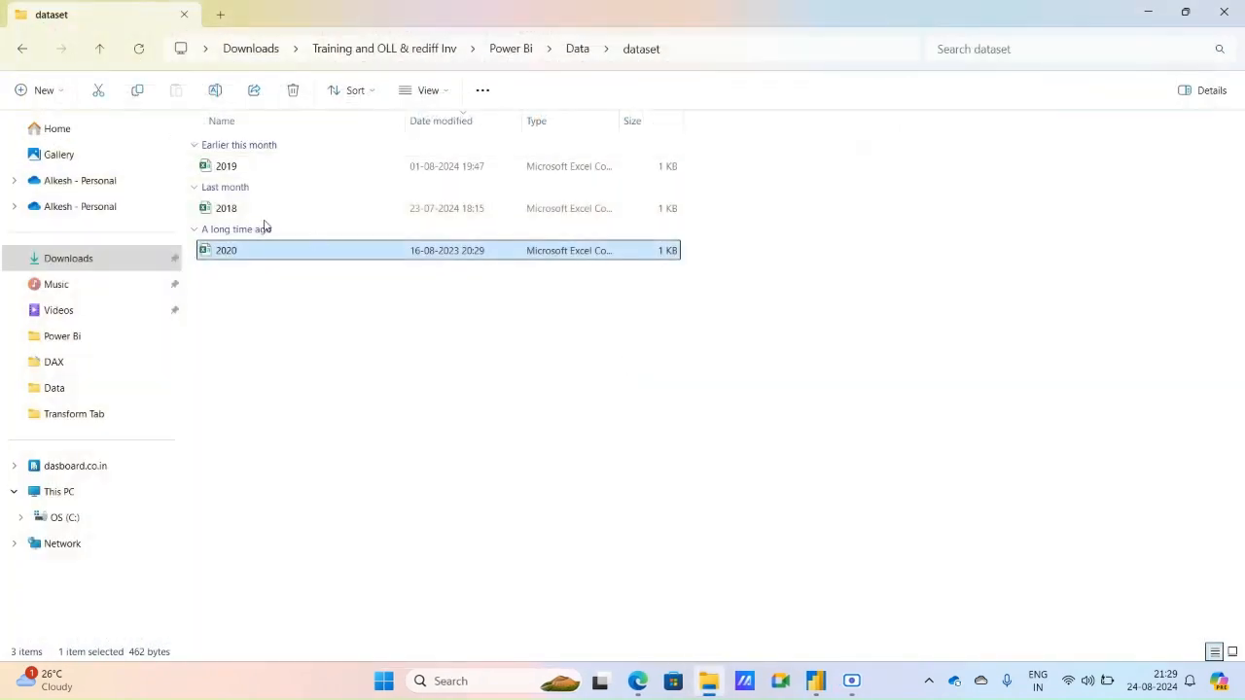
pyautogui.click(238, 208)
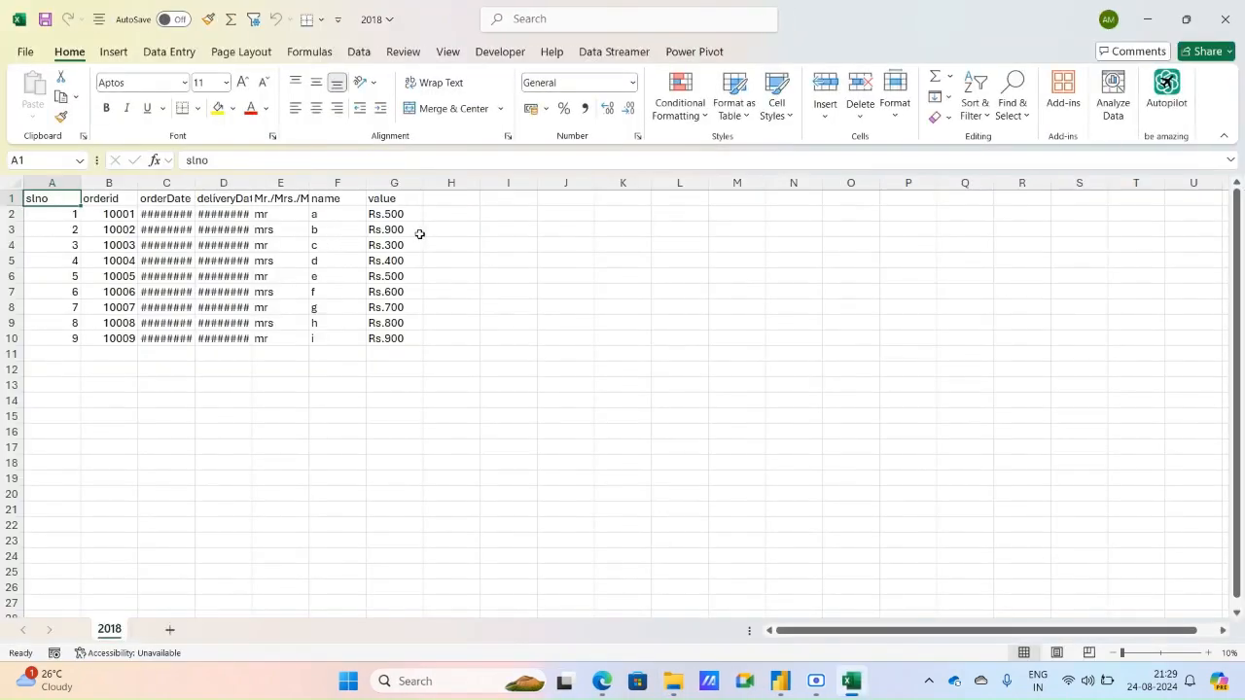
pyautogui.click(1232, 6)
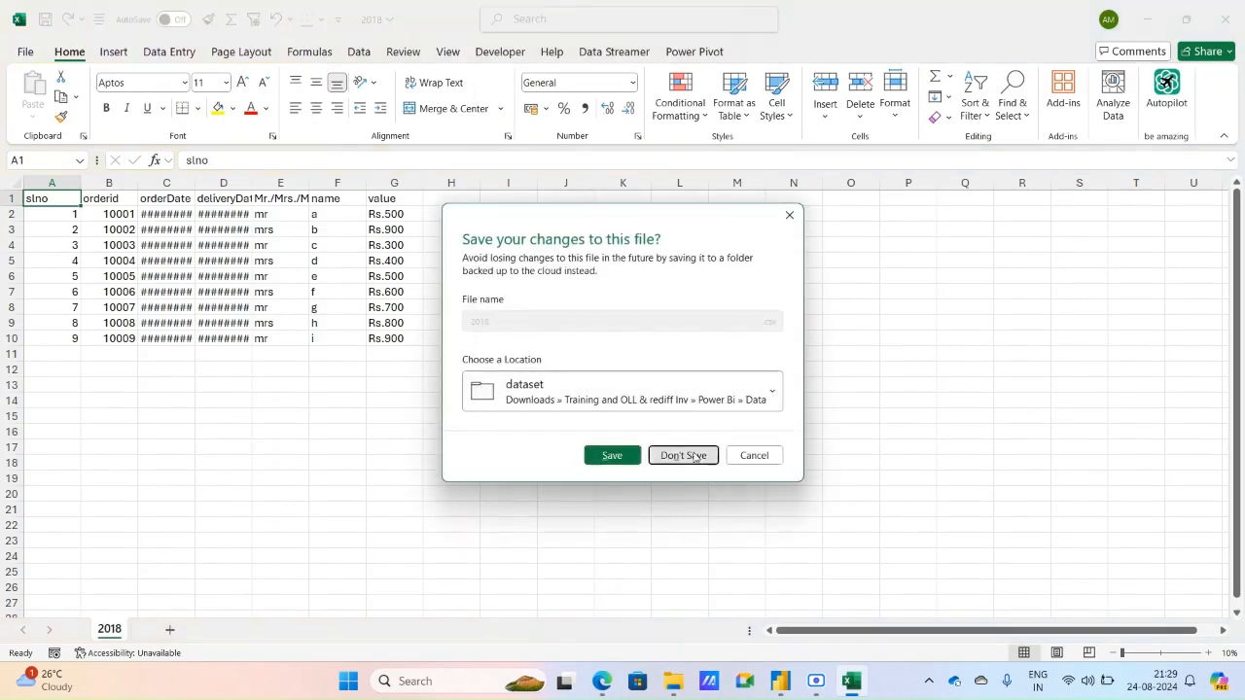
pyautogui.click(694, 456)
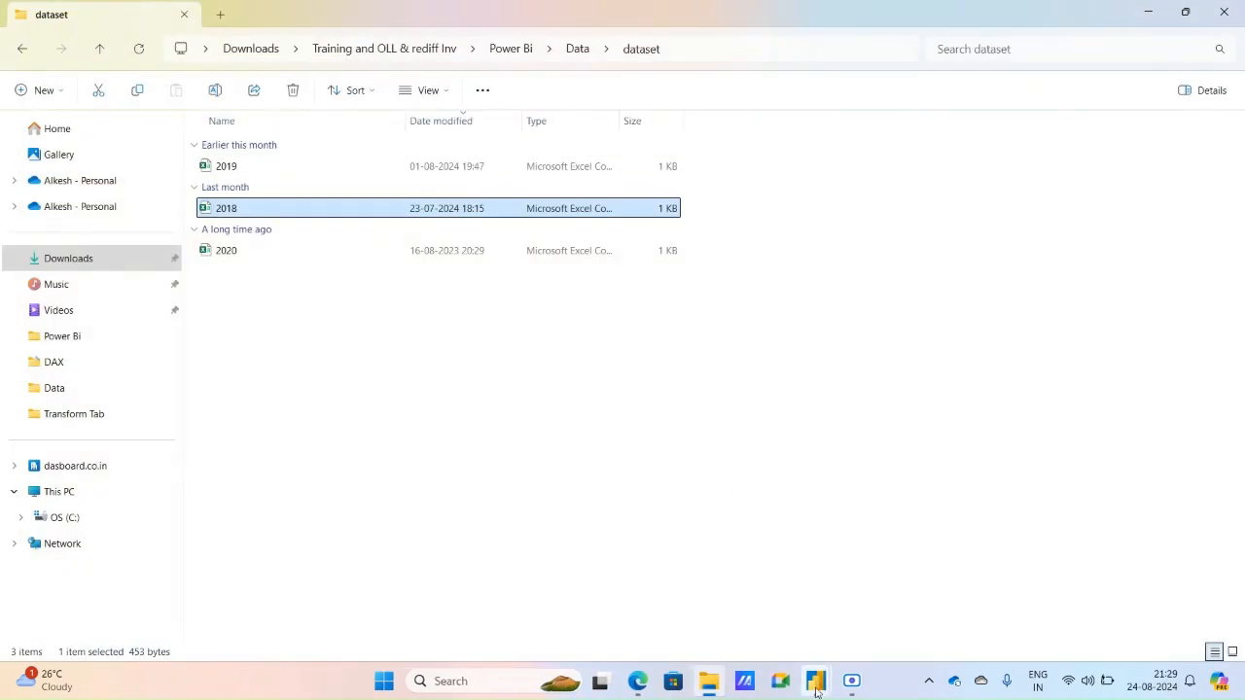
# - Switch back to the Power Query Editor, connect with the Folder source type and start browsing for the folder
pyautogui.click(889, 627)
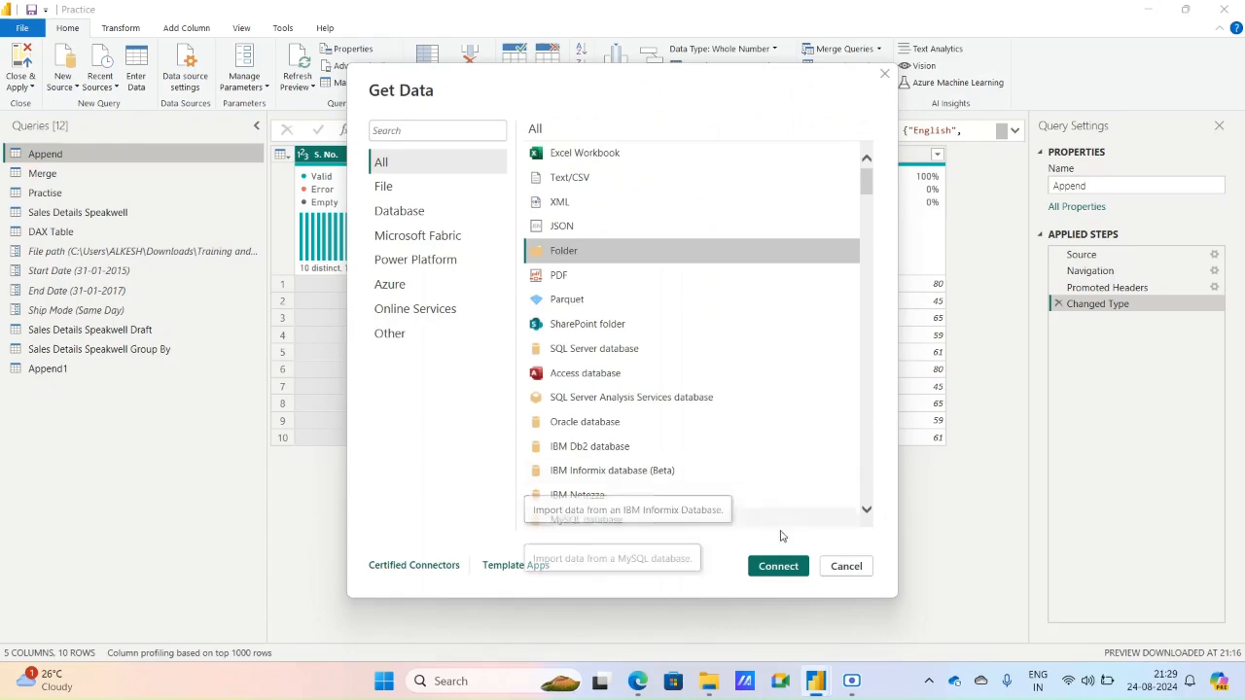
pyautogui.click(782, 567)
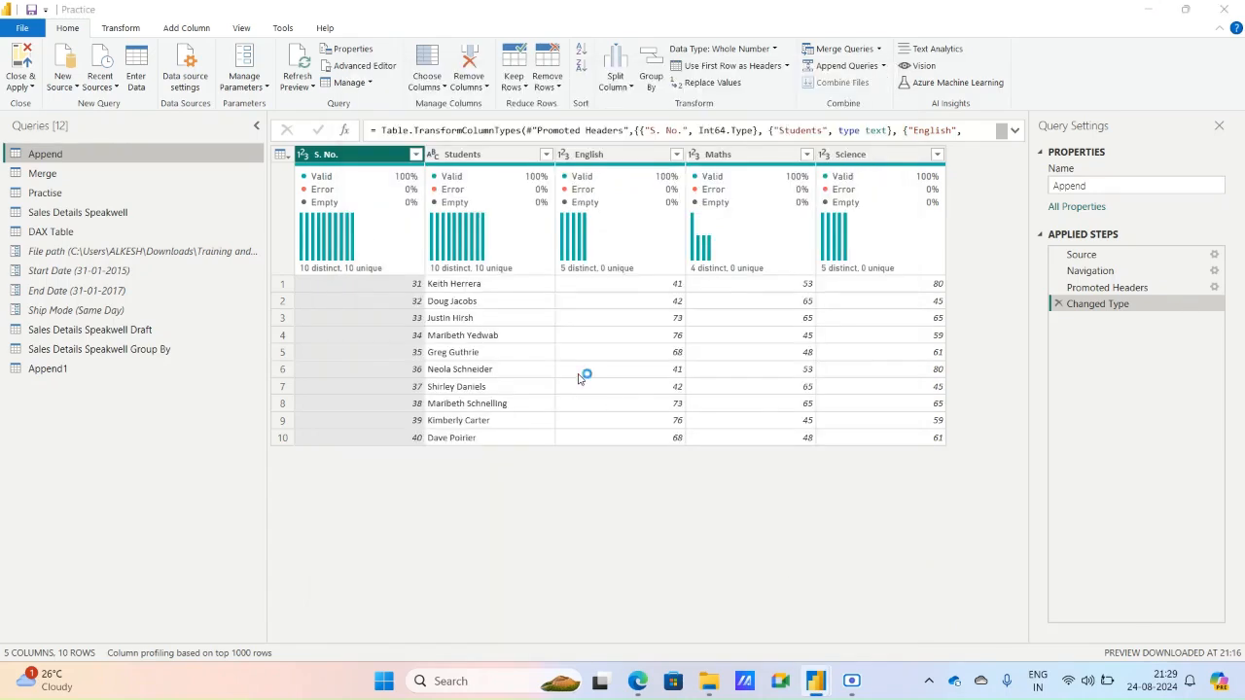
pyautogui.click(779, 317)
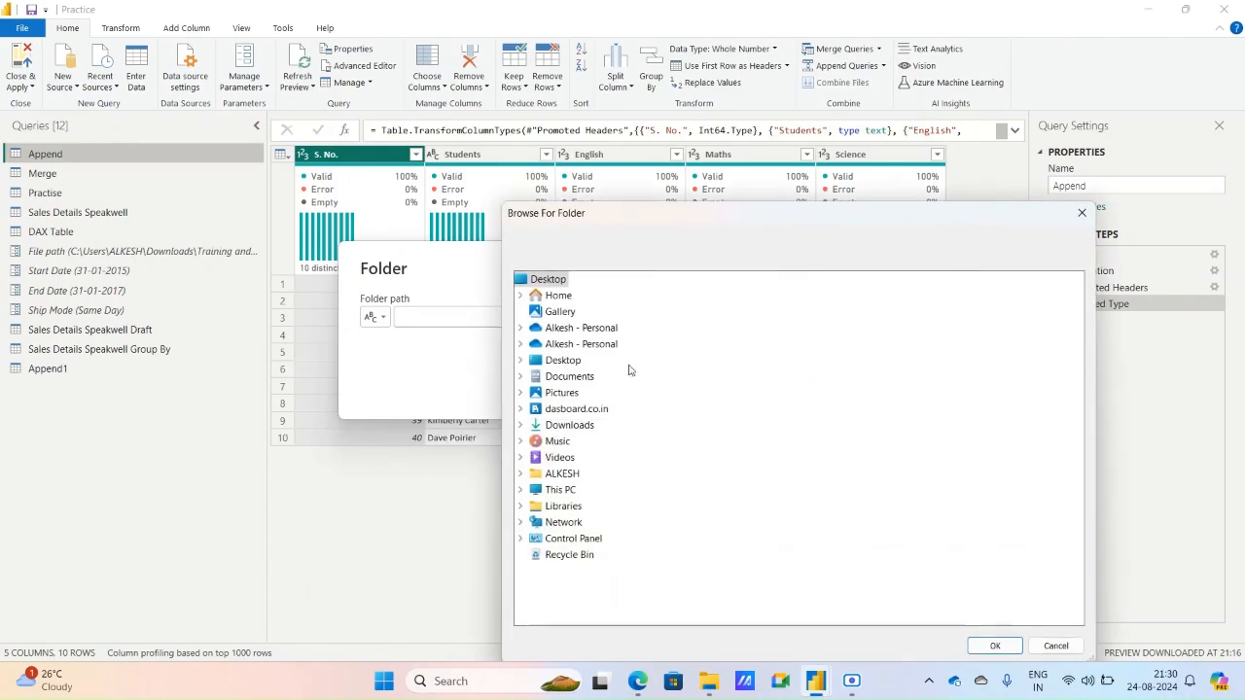
# - Set the folder path to the dataset folder under Downloads, Training and OLL & rediff Inv, Power Bi, Data
pyautogui.click(521, 345)
pyautogui.click(522, 346)
pyautogui.click(524, 335)
pyautogui.click(523, 331)
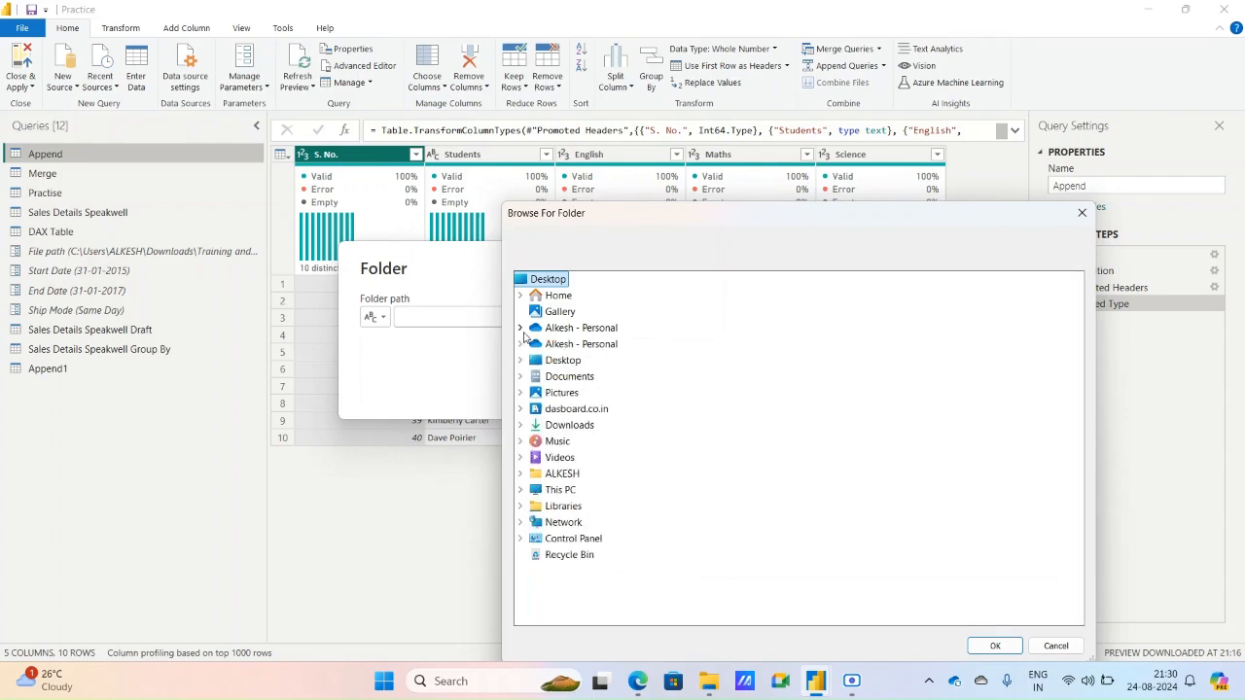
pyautogui.doubleClick(569, 425)
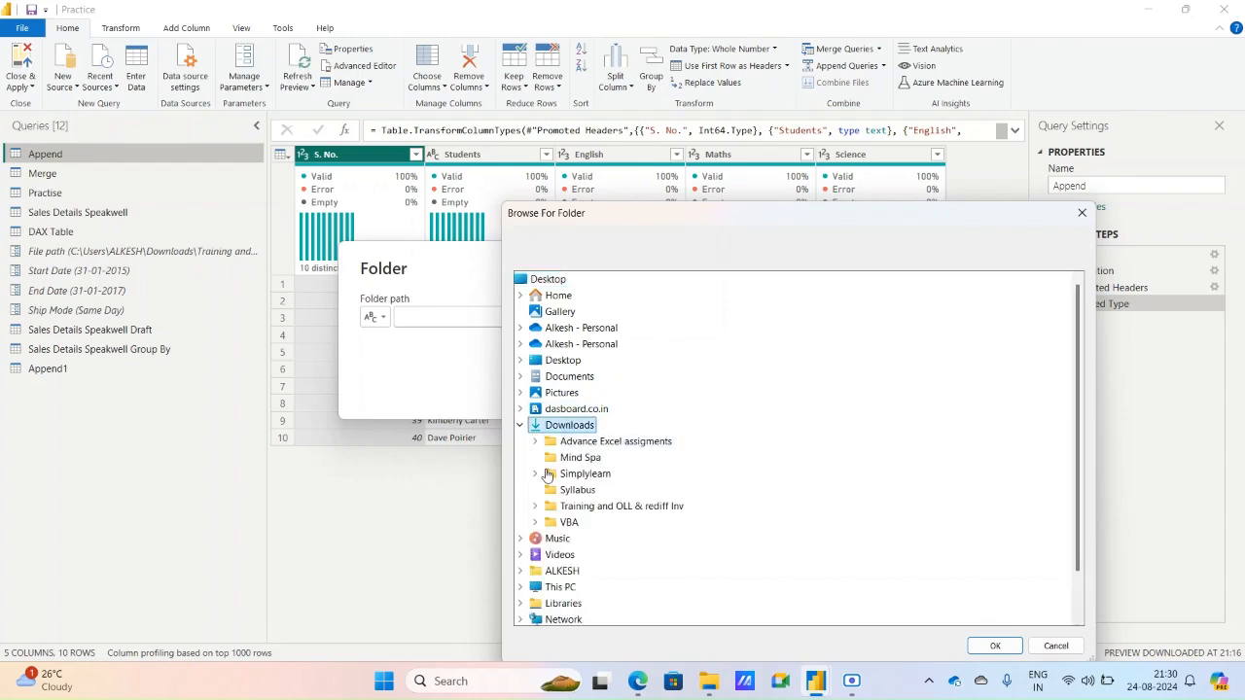
pyautogui.click(535, 506)
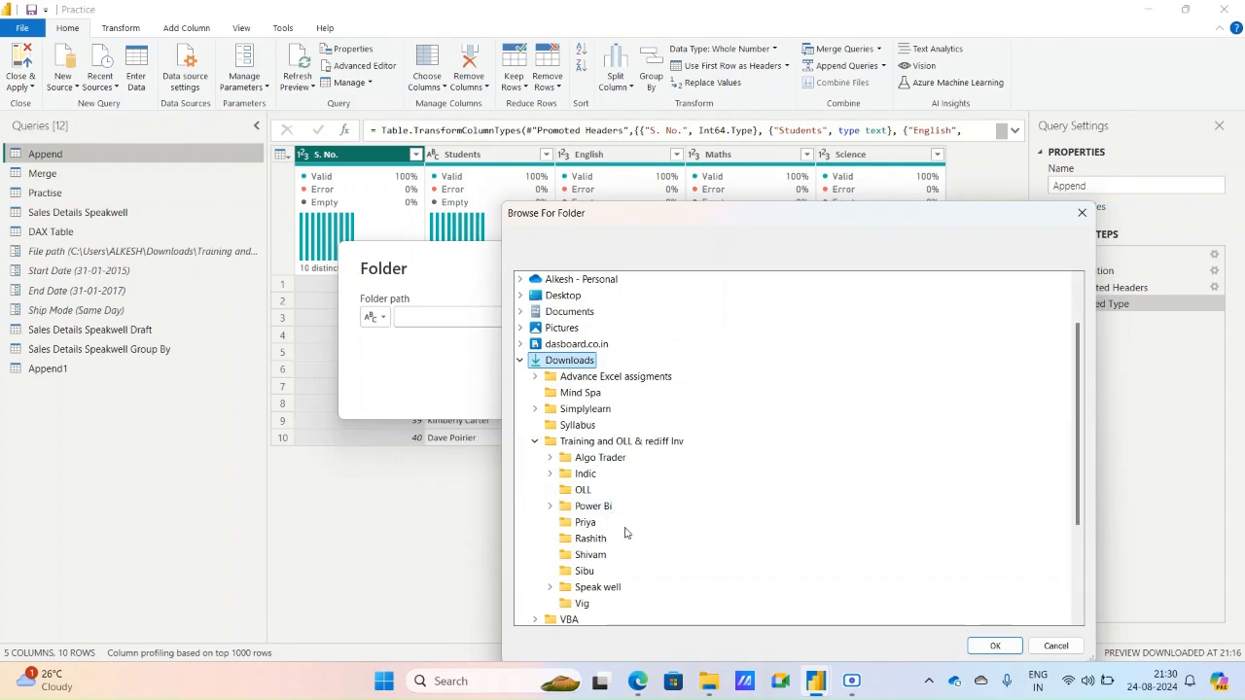
pyautogui.click(549, 506)
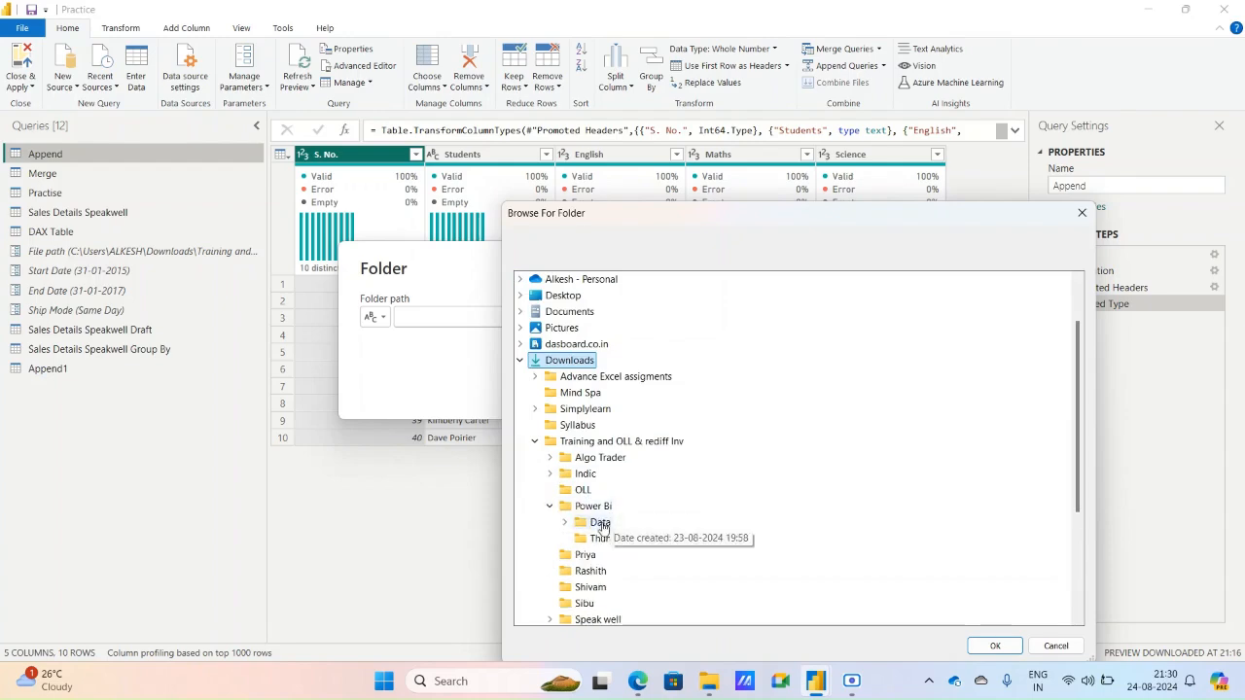
pyautogui.doubleClick(602, 525)
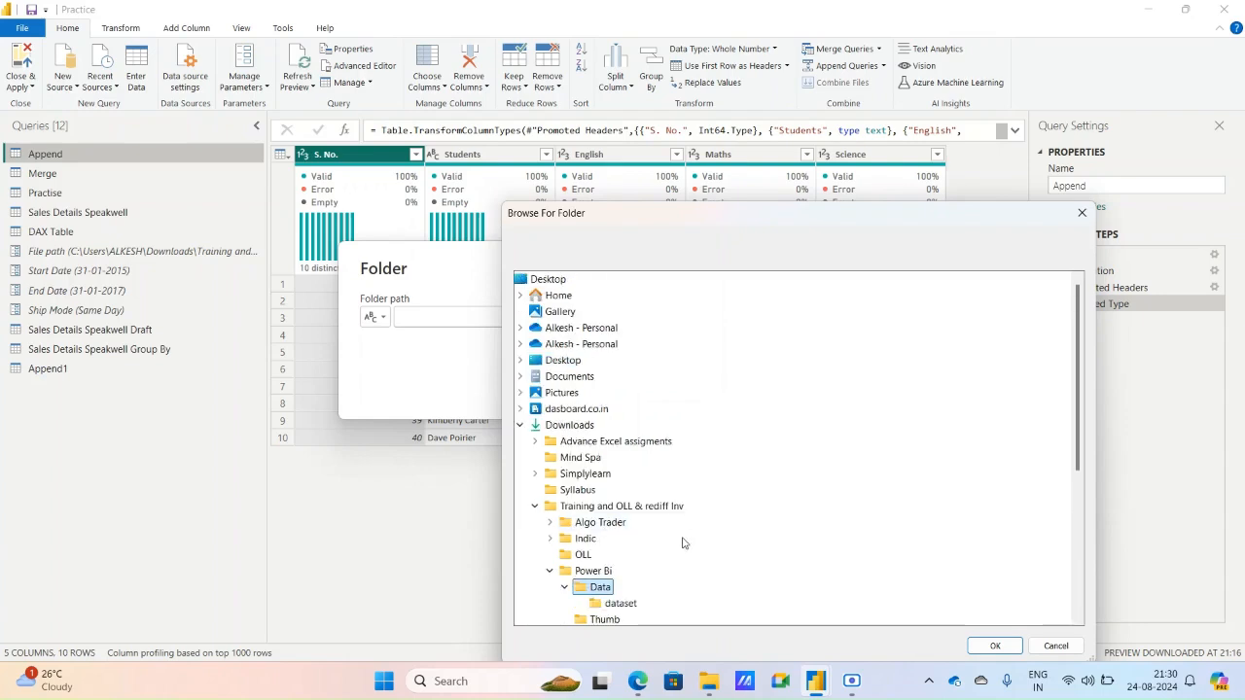
pyautogui.click(627, 603)
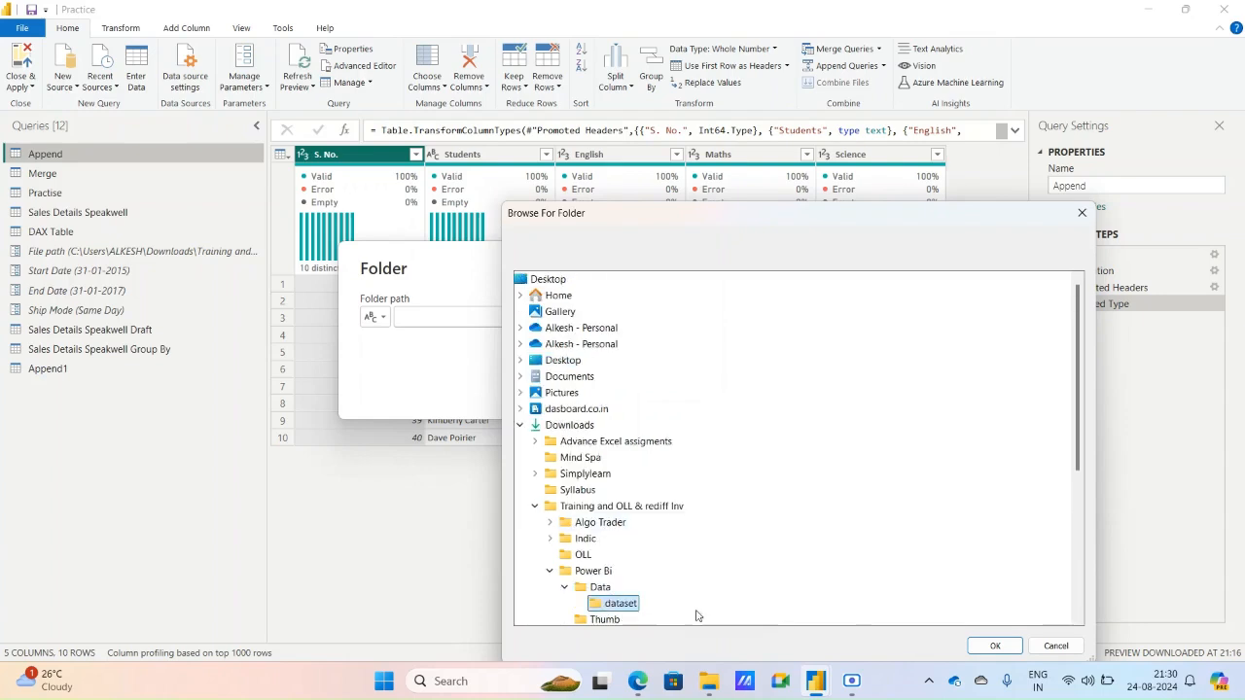
pyautogui.click(994, 647)
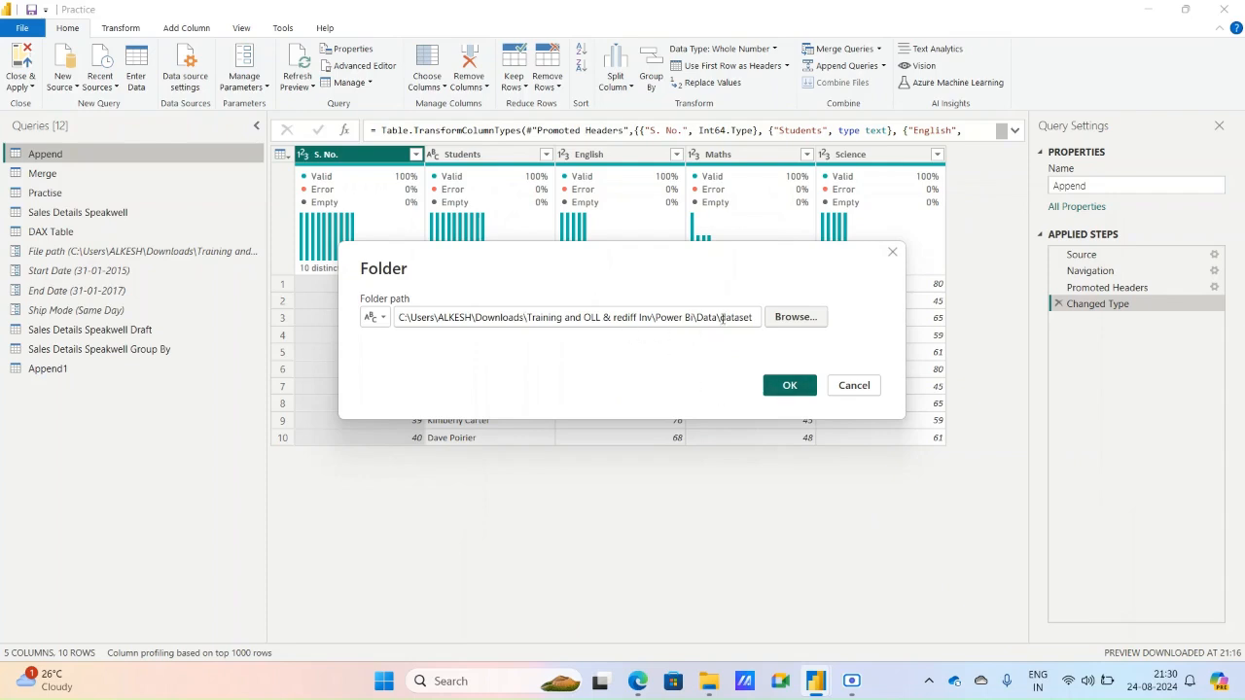
# - Check the full path of the dataset folder in File Explorer and return to the Power Query Editor
pyautogui.click(708, 681)
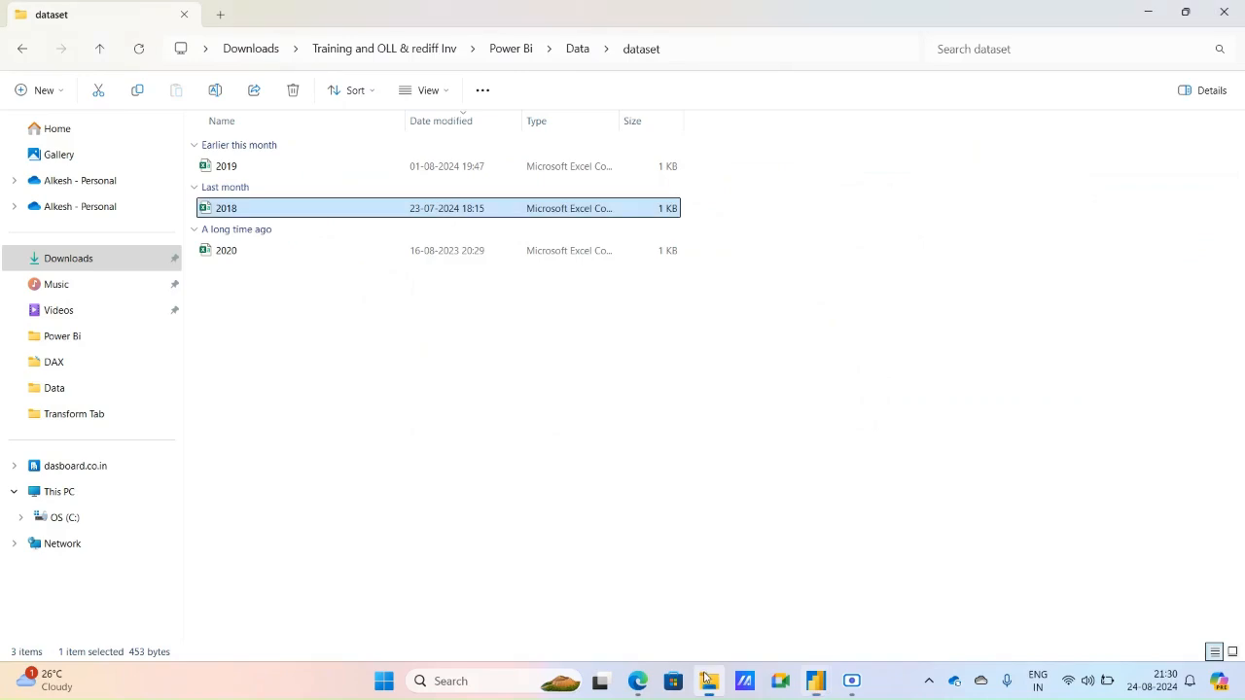
pyautogui.click(695, 48)
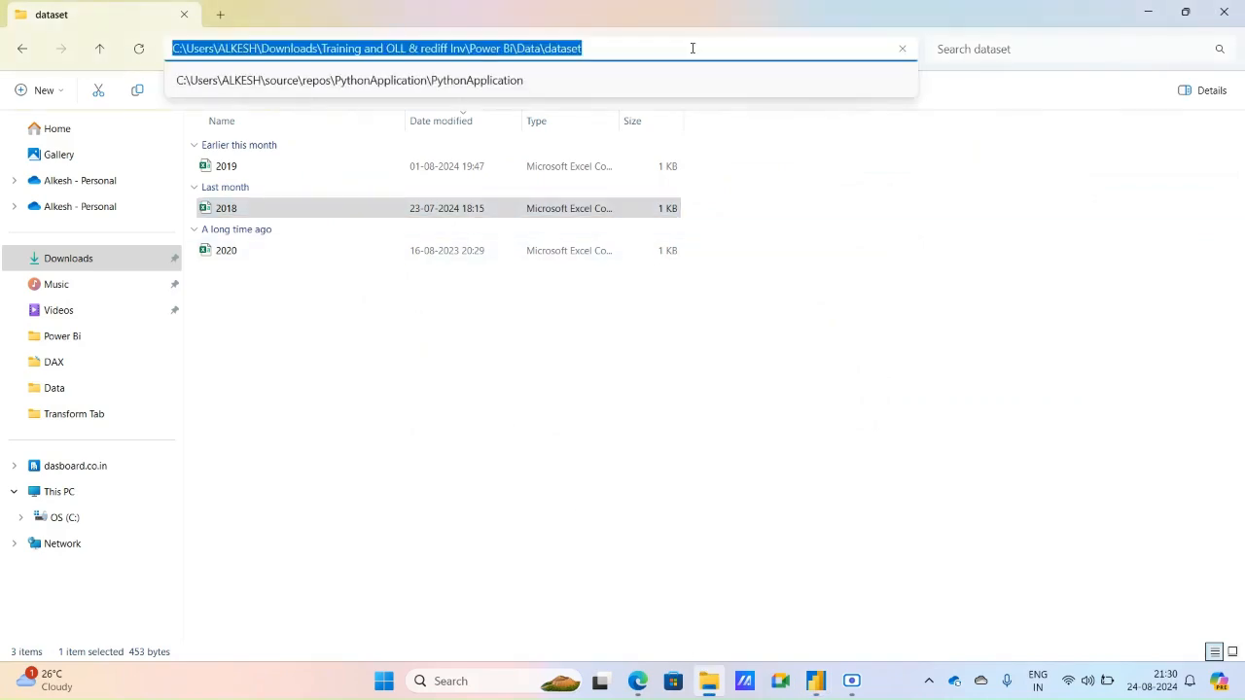
pyautogui.press('Escape')
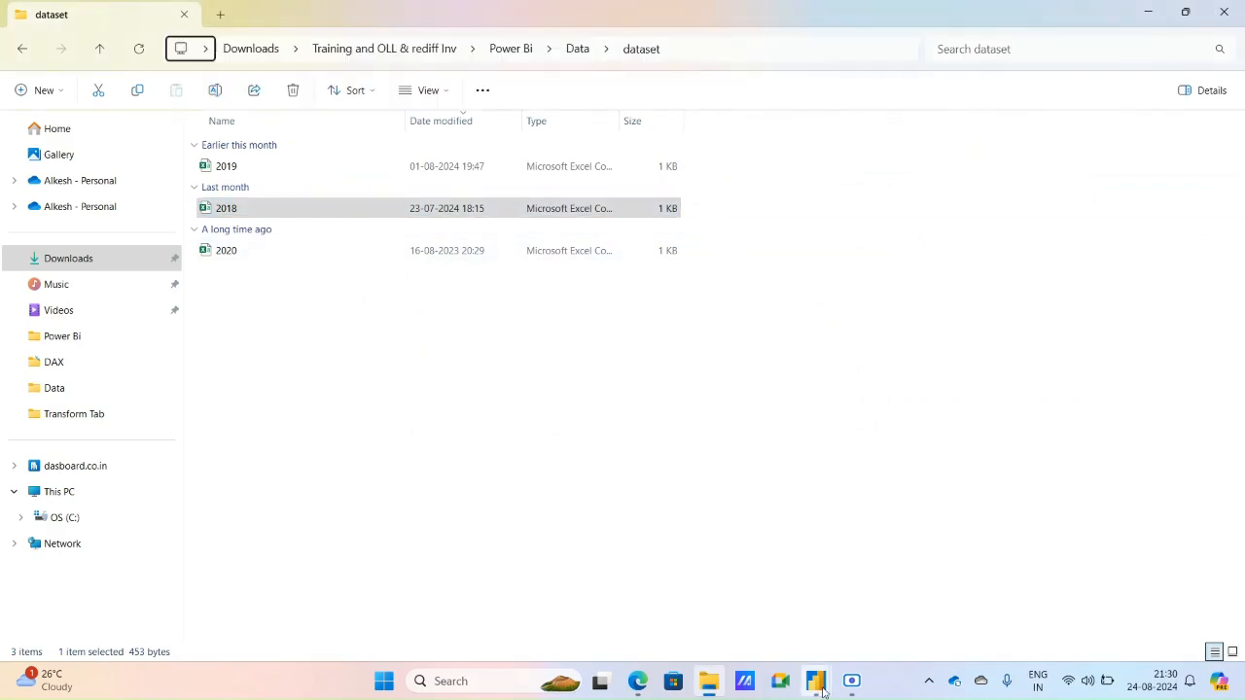
pyautogui.moveTo(816, 681)
pyautogui.click(889, 628)
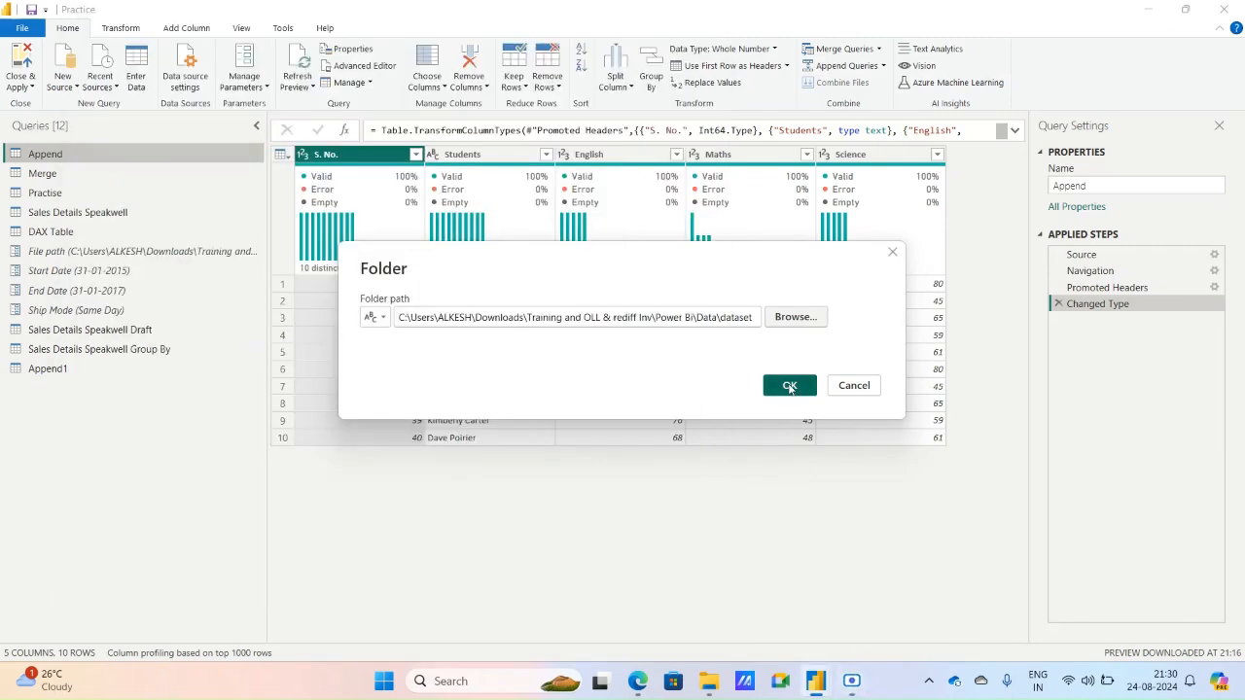
# - Accept the folder path, then combine and transform its CSV files using the first file as sample and a comma delimiter
pyautogui.click(789, 386)
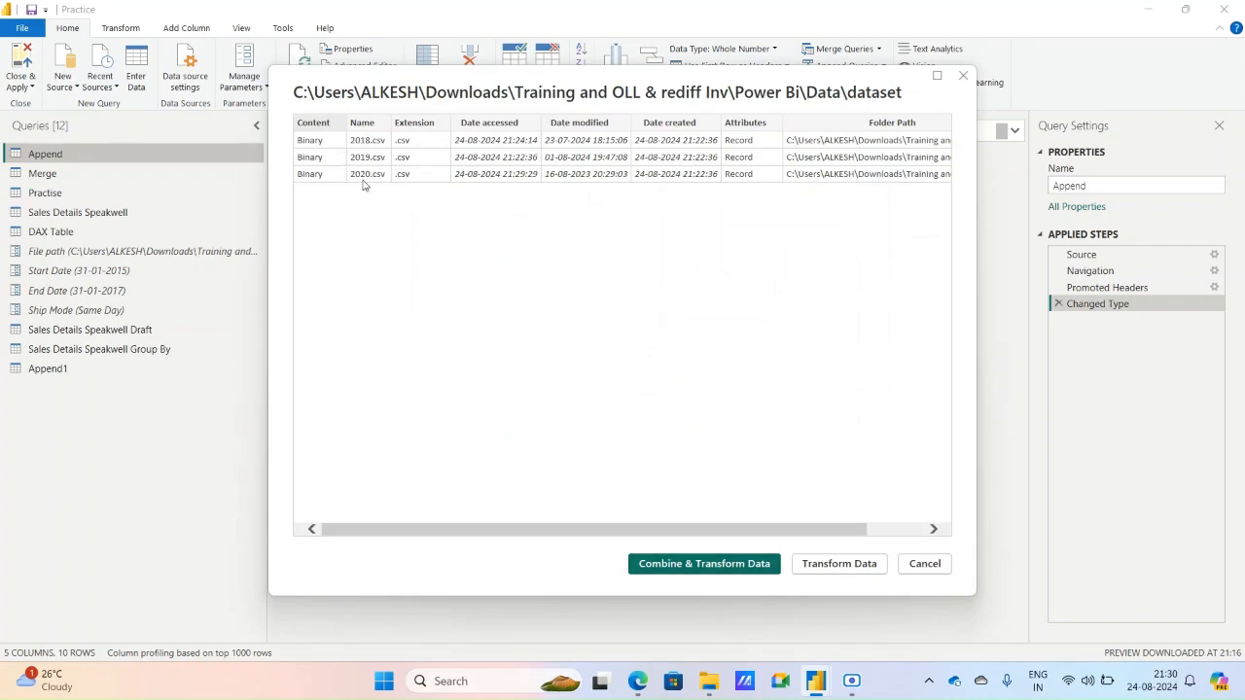
pyautogui.click(669, 564)
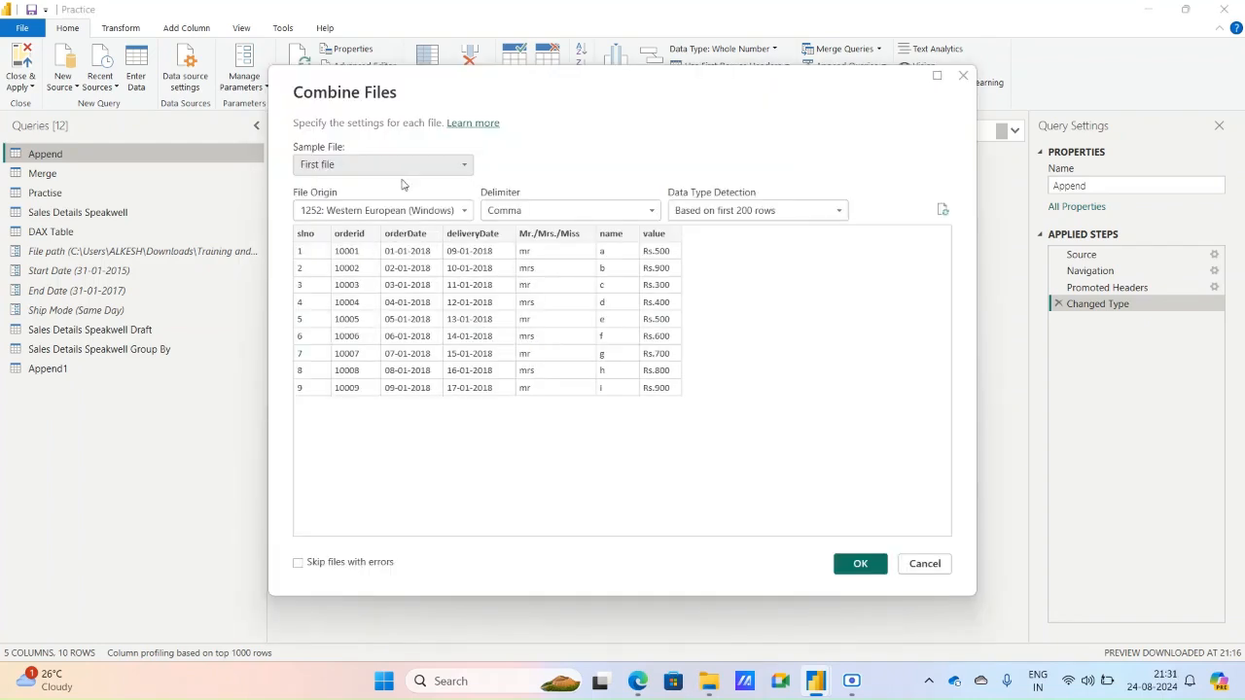
pyautogui.click(851, 565)
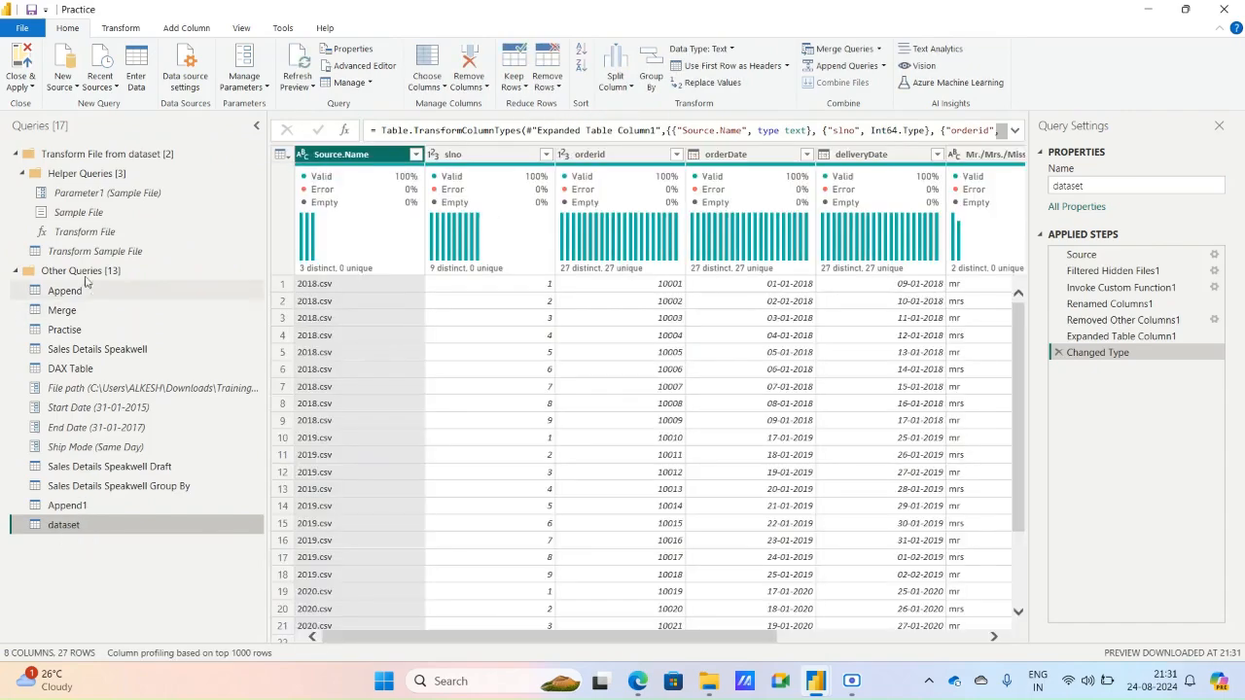
# - Reopen the dataset query and apply the Source.Name filter with 2018.csv, 2019.csv and 2020.csv all selected
pyautogui.click(17, 156)
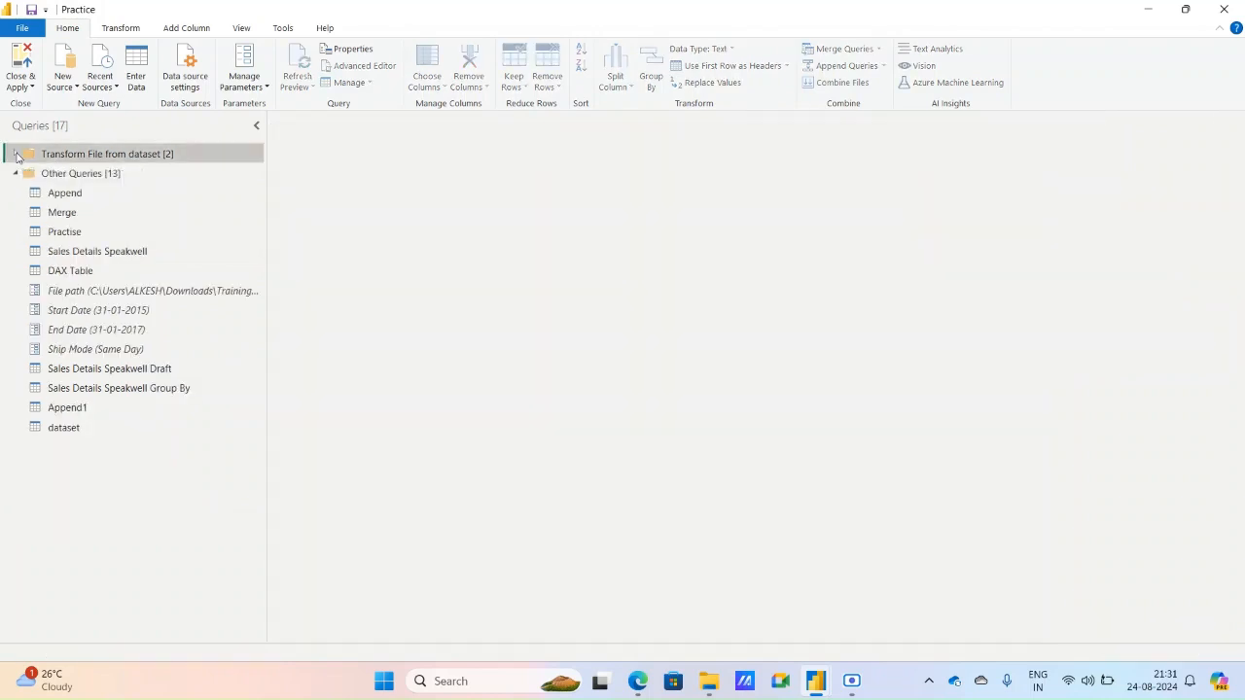
pyautogui.click(16, 157)
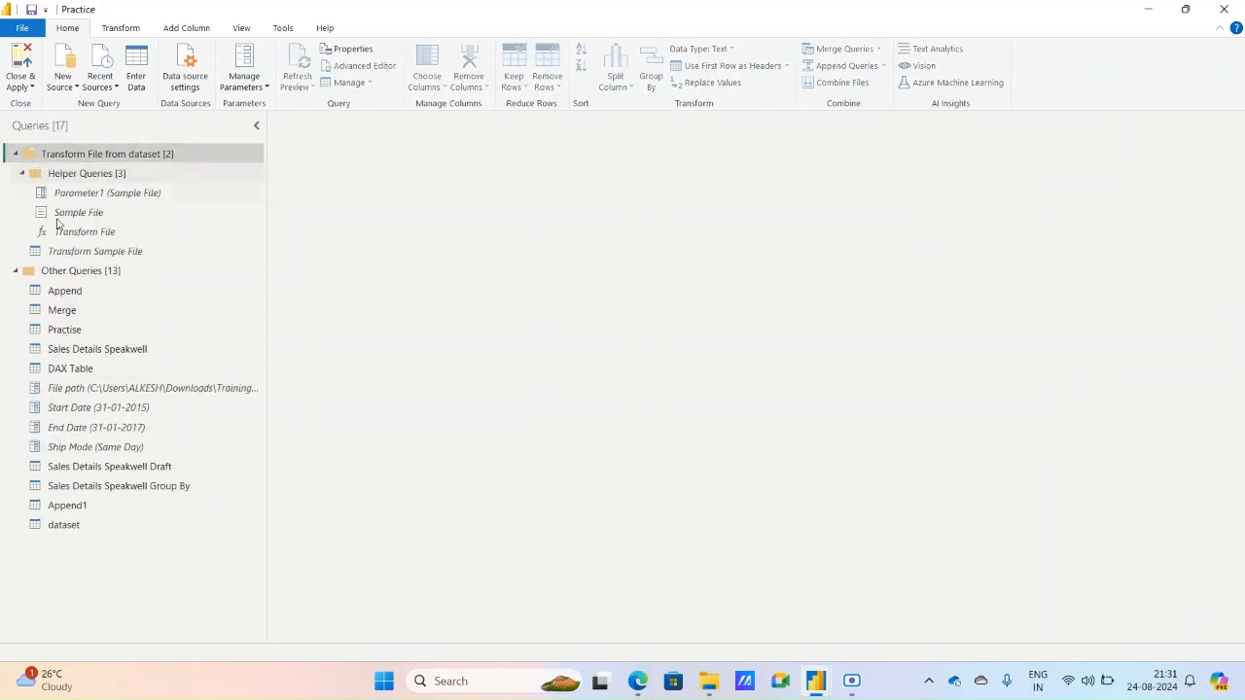
pyautogui.click(64, 526)
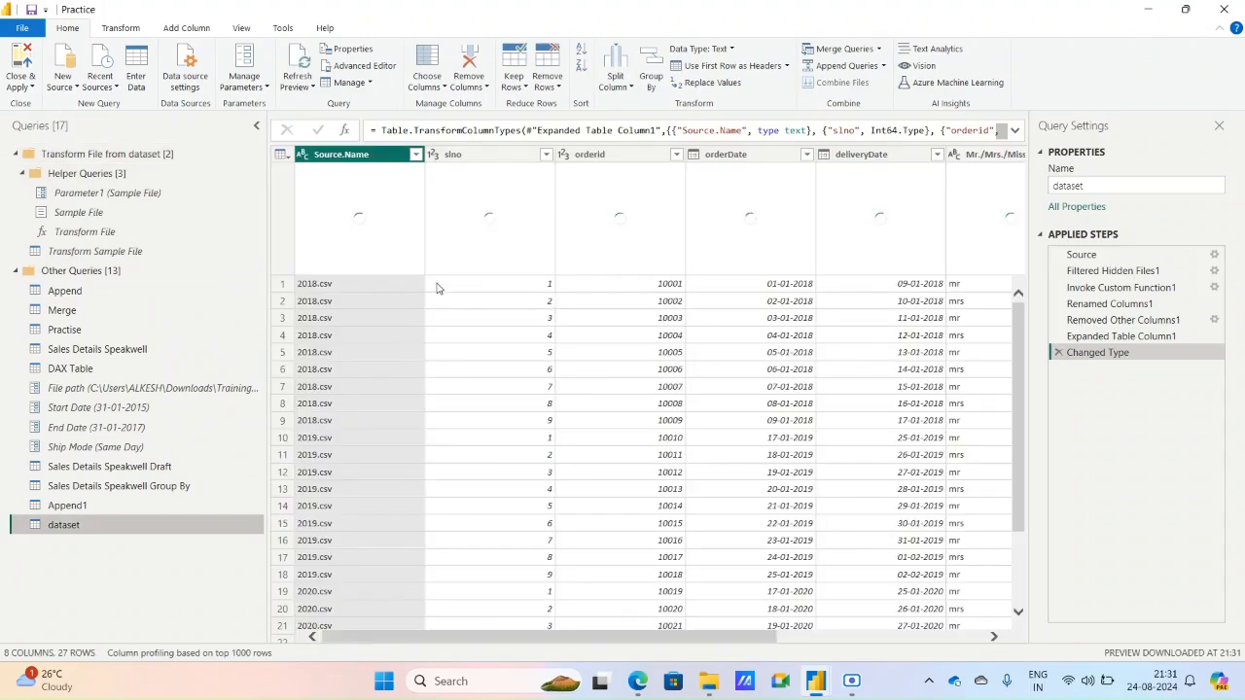
pyautogui.click(415, 155)
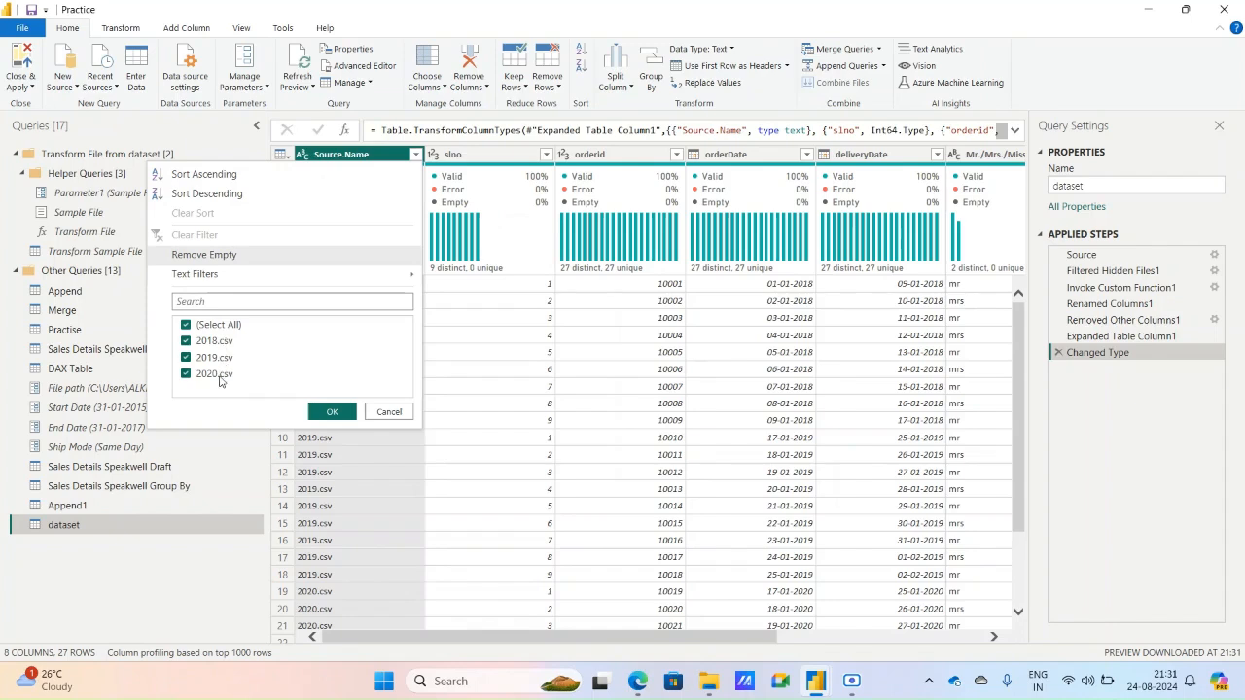
pyautogui.click(334, 412)
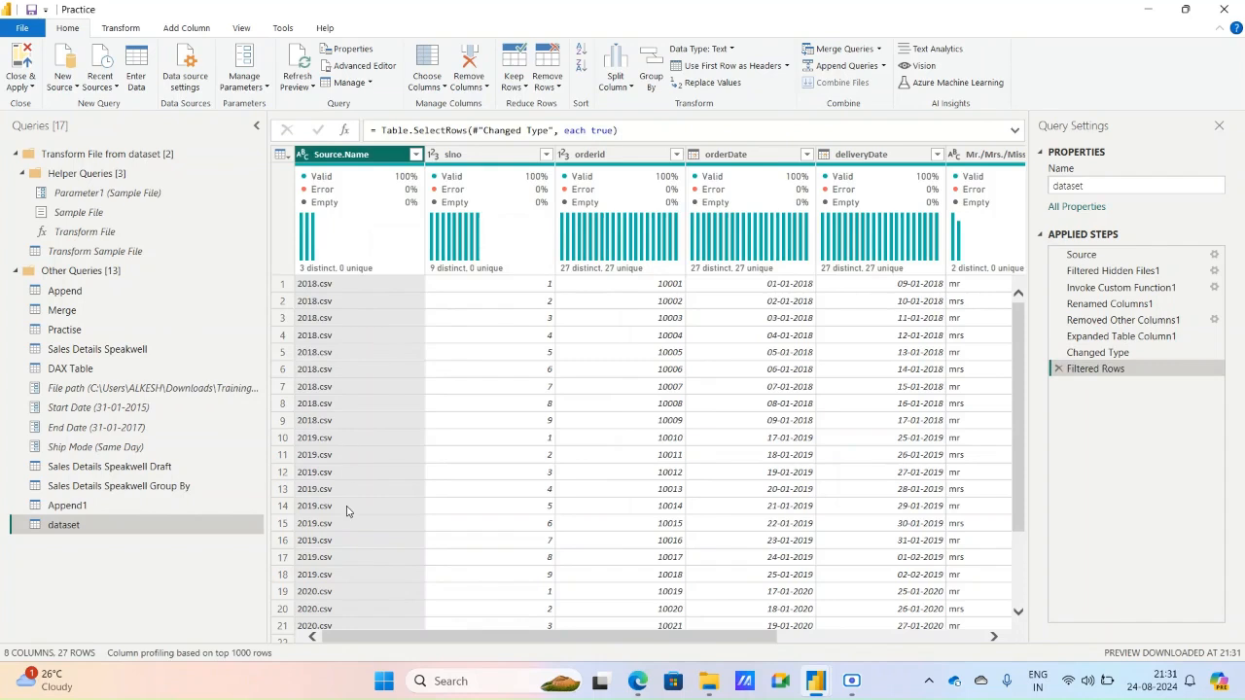
# - Review the dataset folder's yearly files and the 2021 file in the parent Data folder in File Explorer, then return to Power Query
pyautogui.click(709, 681)
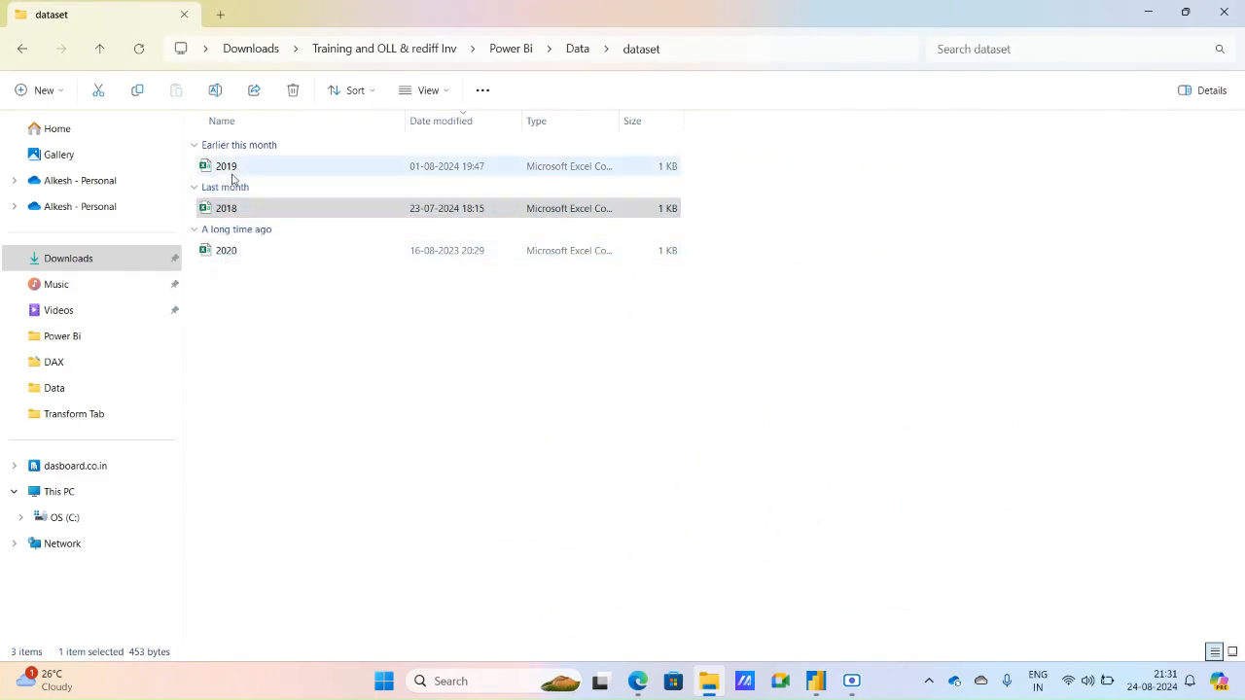
pyautogui.moveTo(822, 687)
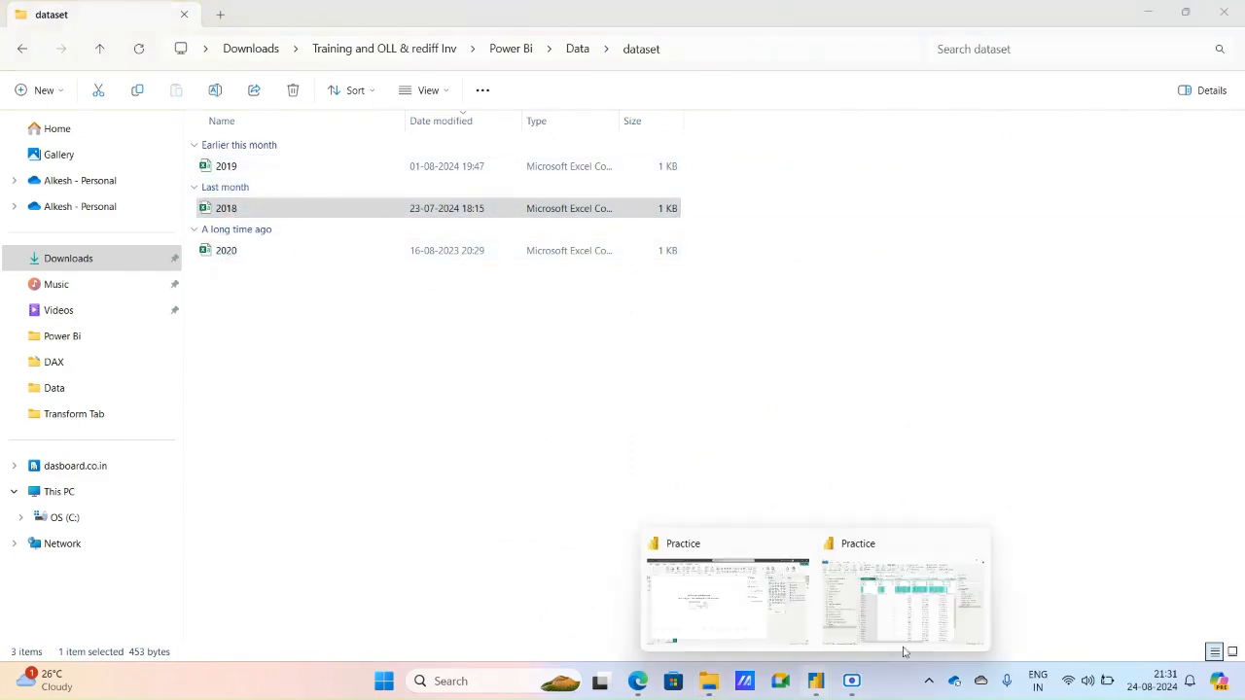
pyautogui.click(822, 588)
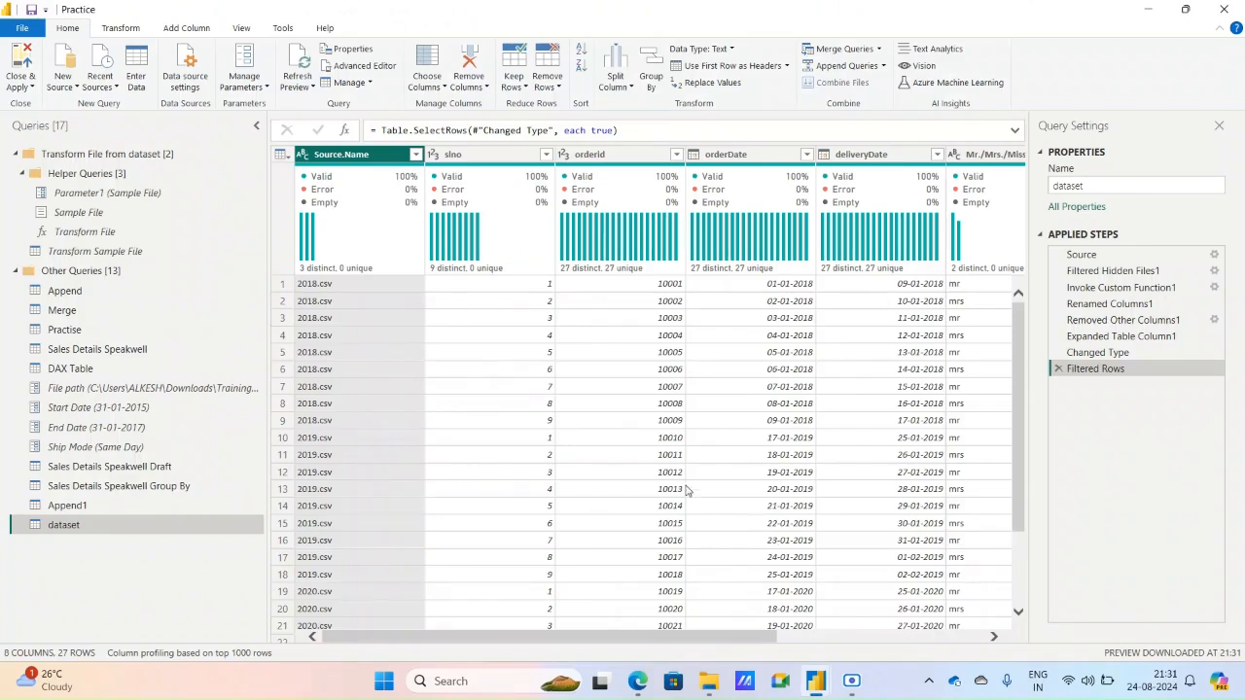
pyautogui.click(709, 682)
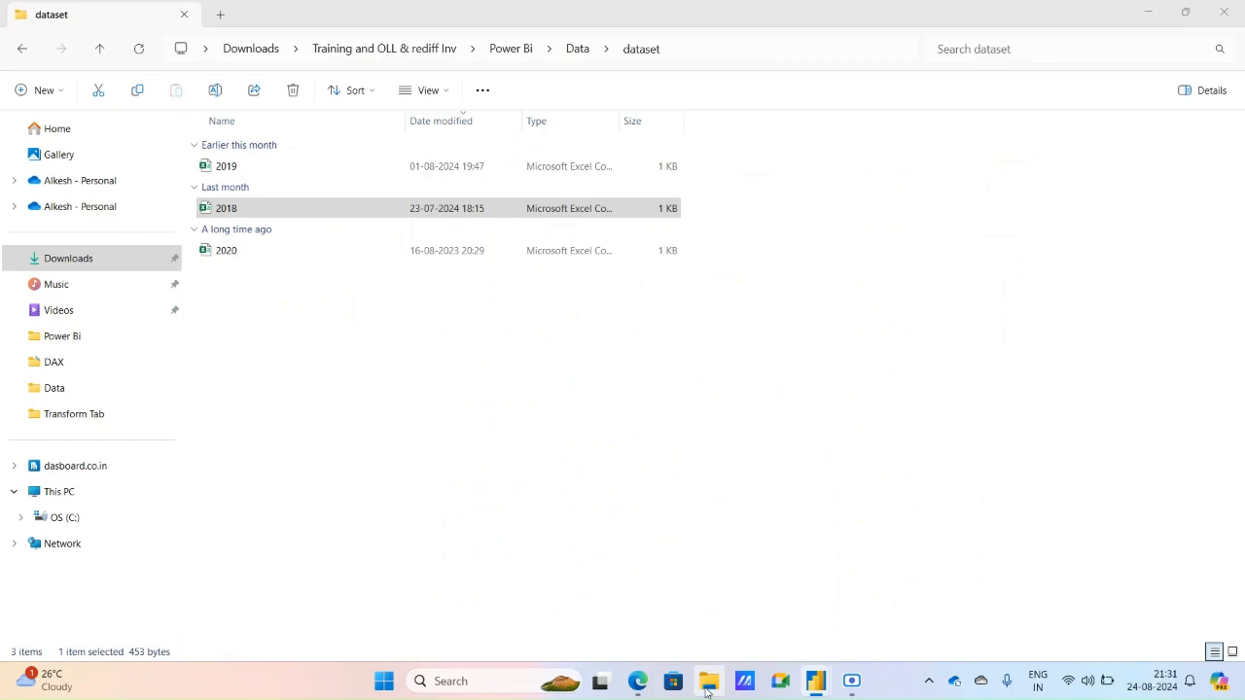
pyautogui.click(101, 51)
pyautogui.click(234, 304)
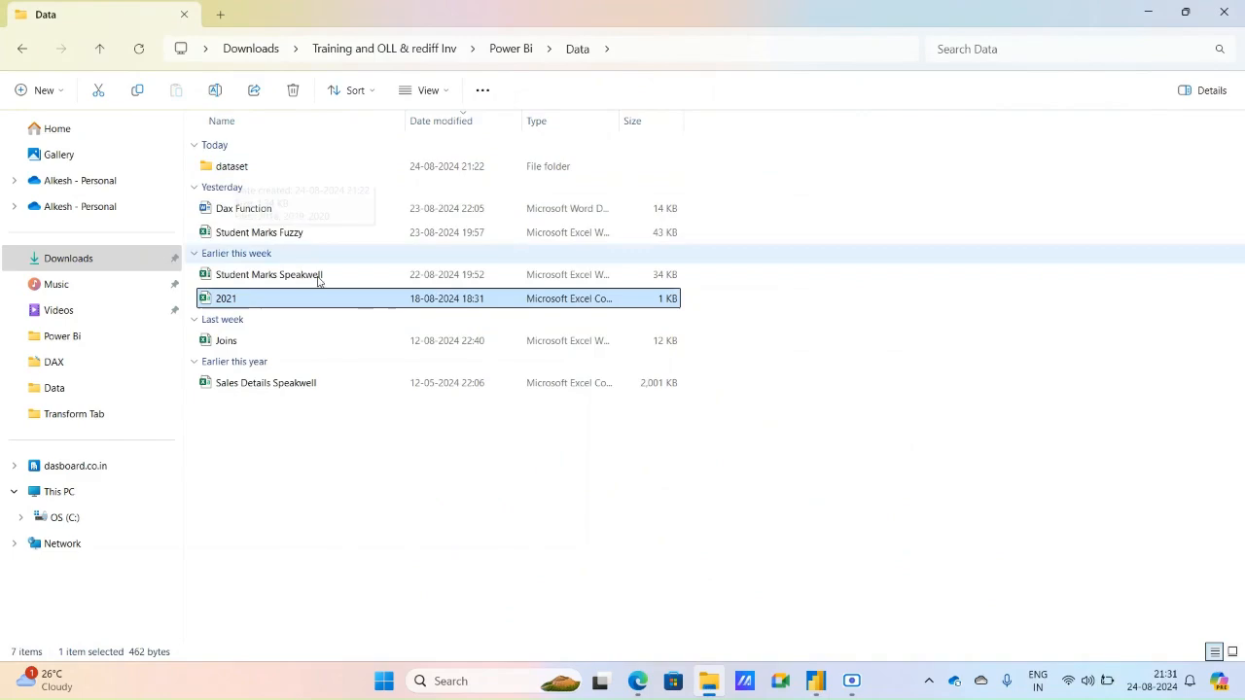
pyautogui.moveTo(825, 684)
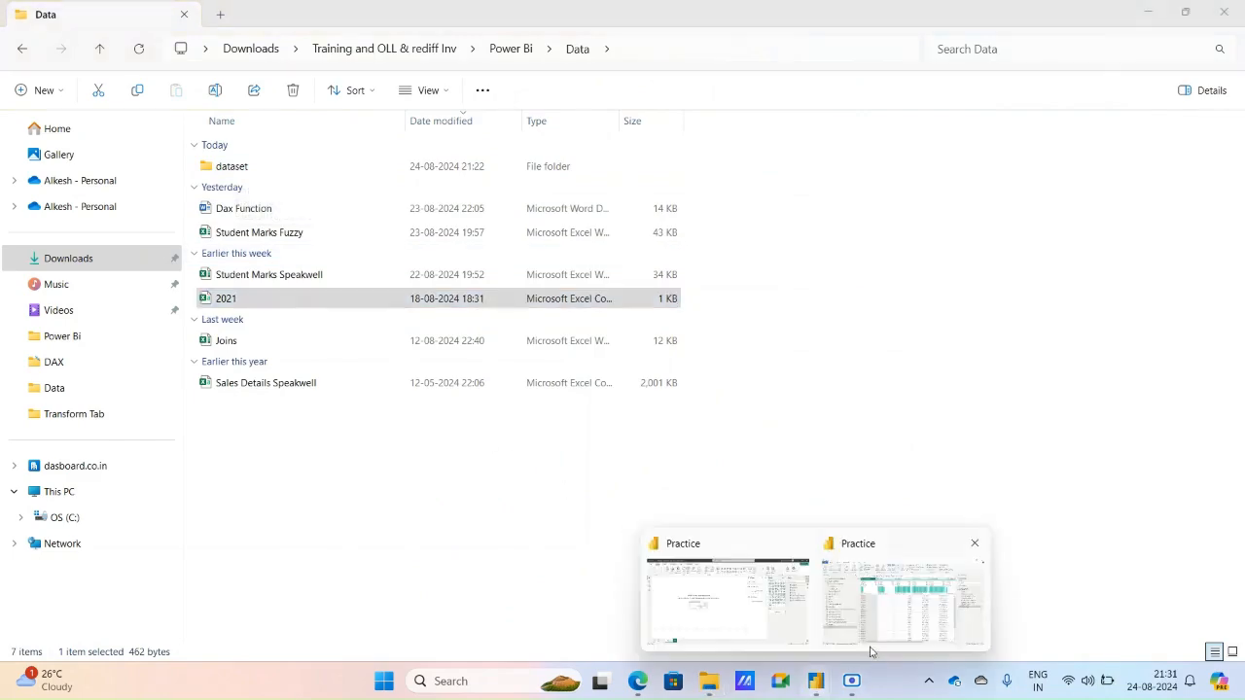
pyautogui.click(856, 632)
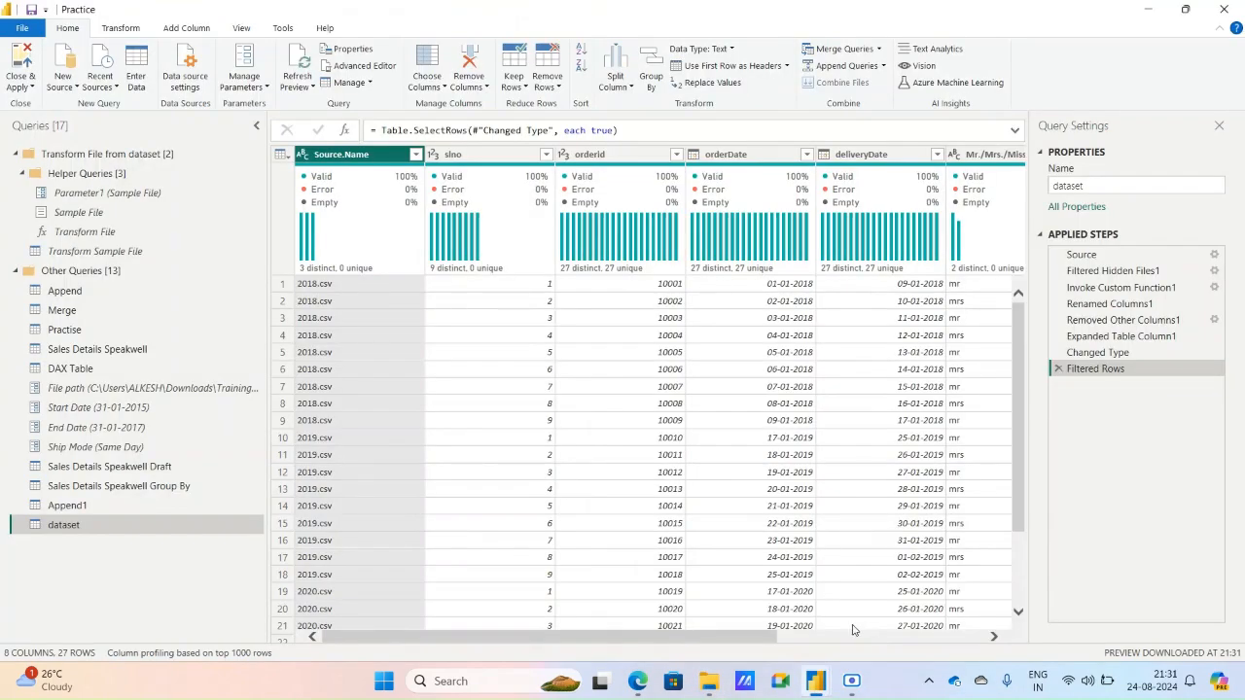
# - Add a Year column from examples based on the orderDate selection, giving 2018 as the sample value for the first row
pyautogui.click(828, 637)
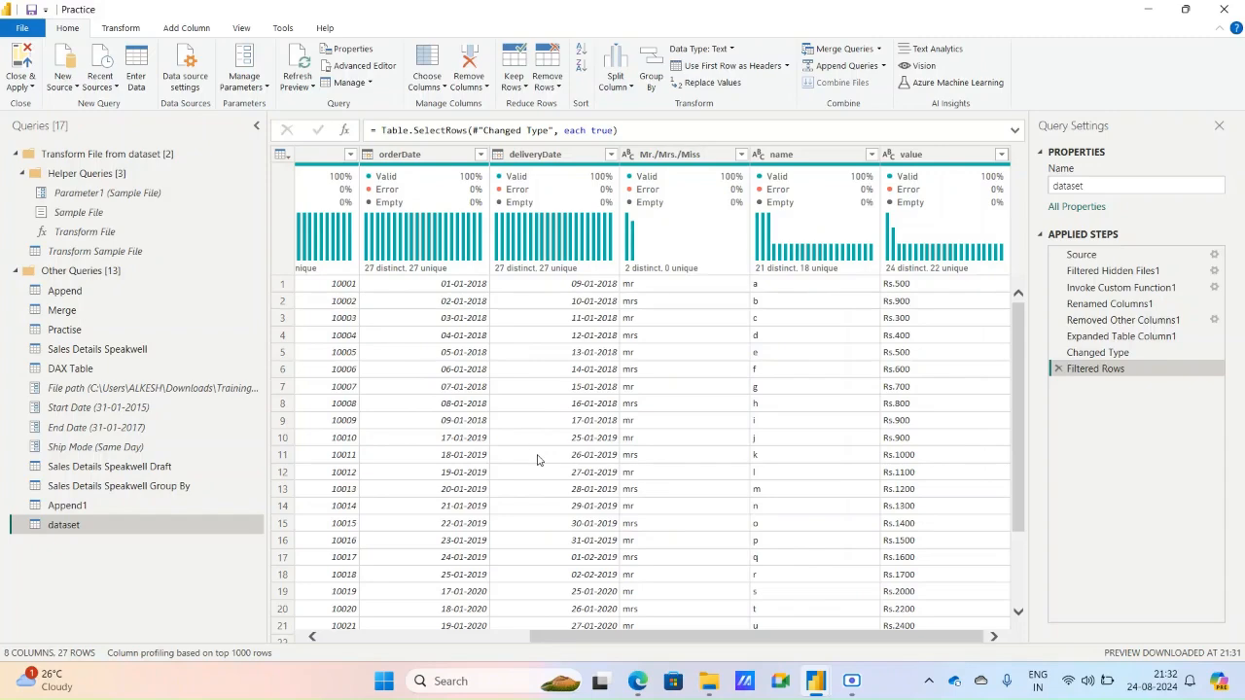
pyautogui.click(490, 640)
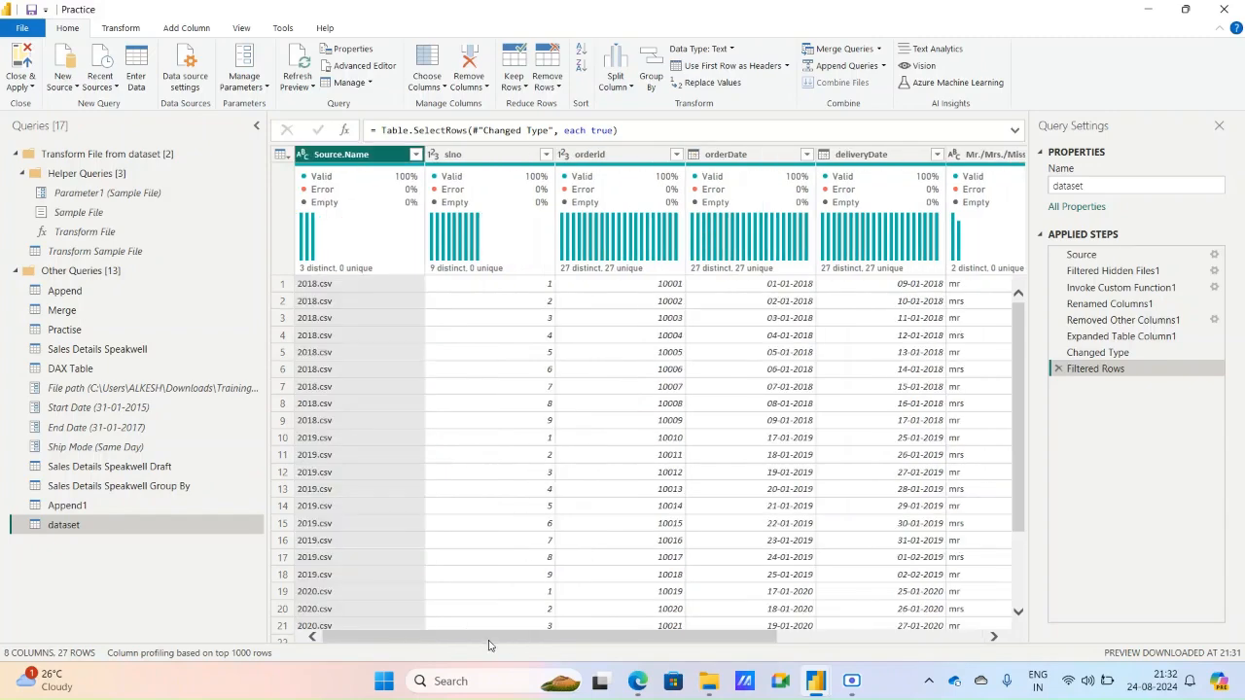
pyautogui.moveTo(489, 640); pyautogui.dragTo(697, 640)
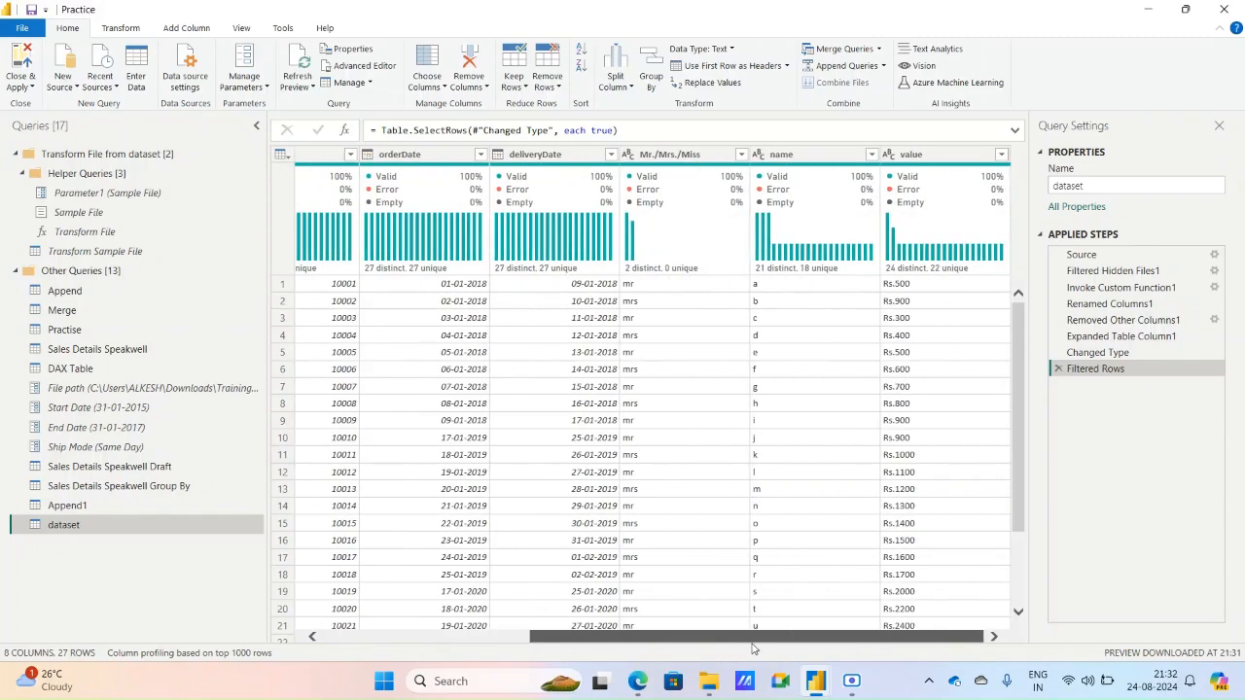
pyautogui.click(407, 154)
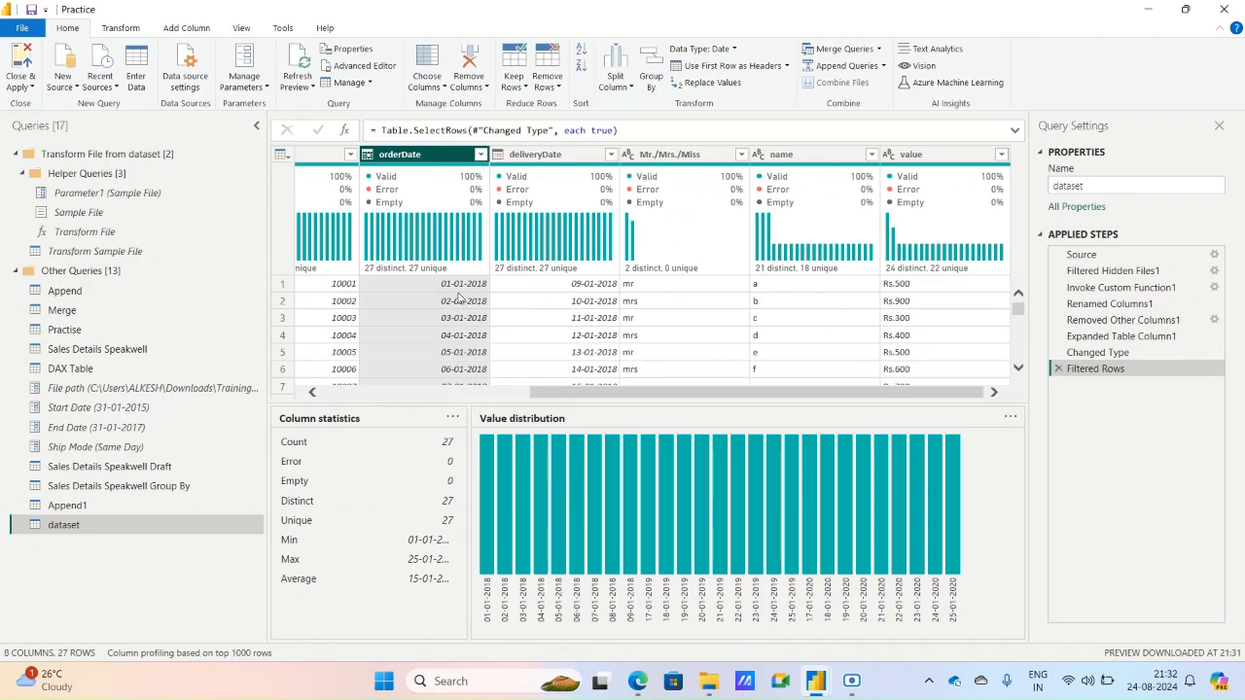
pyautogui.click(185, 28)
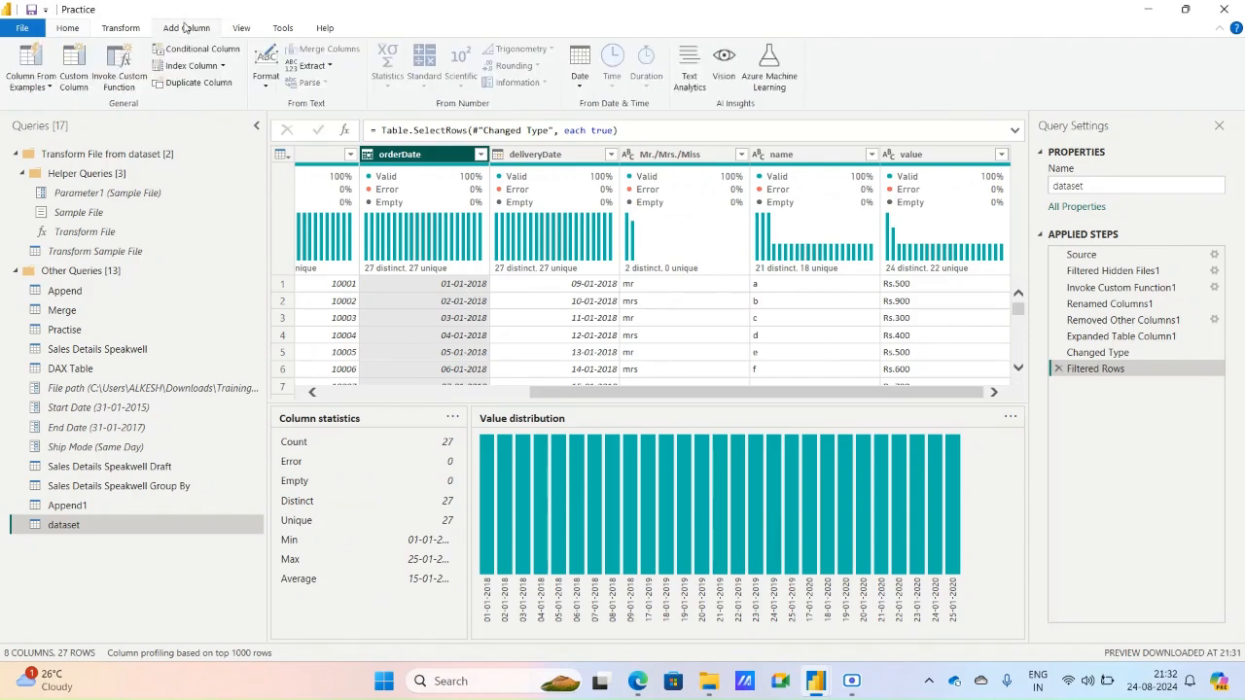
pyautogui.click(29, 86)
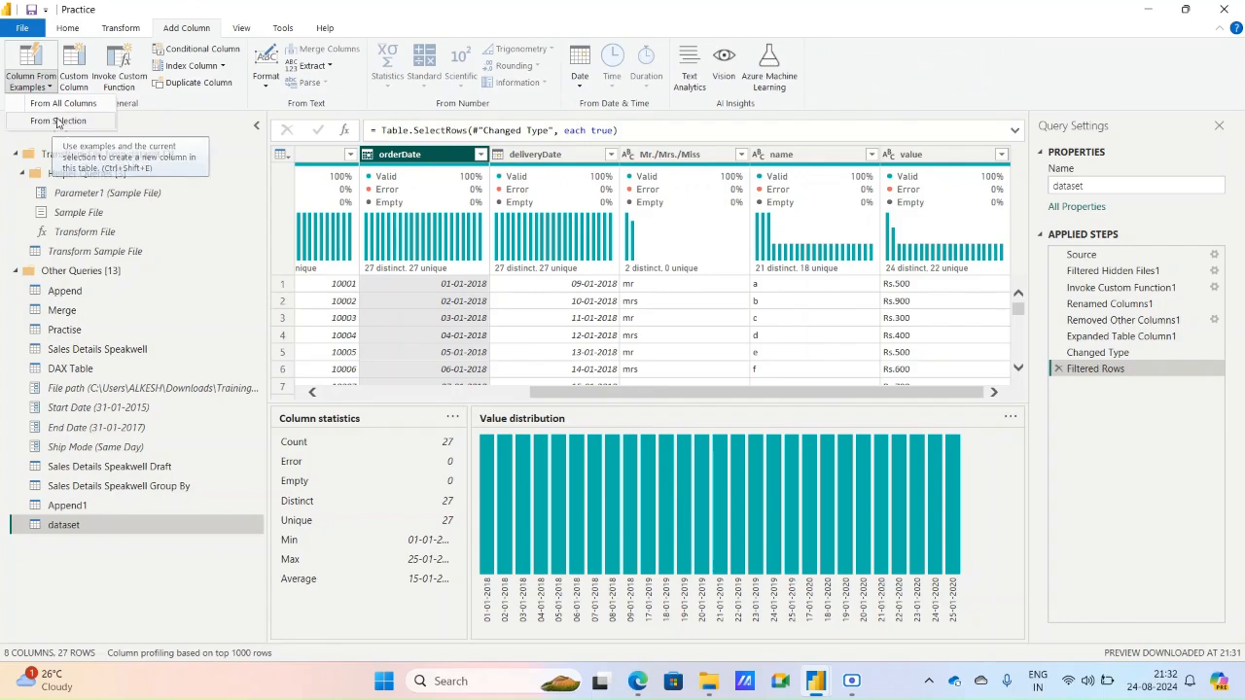
pyautogui.click(57, 122)
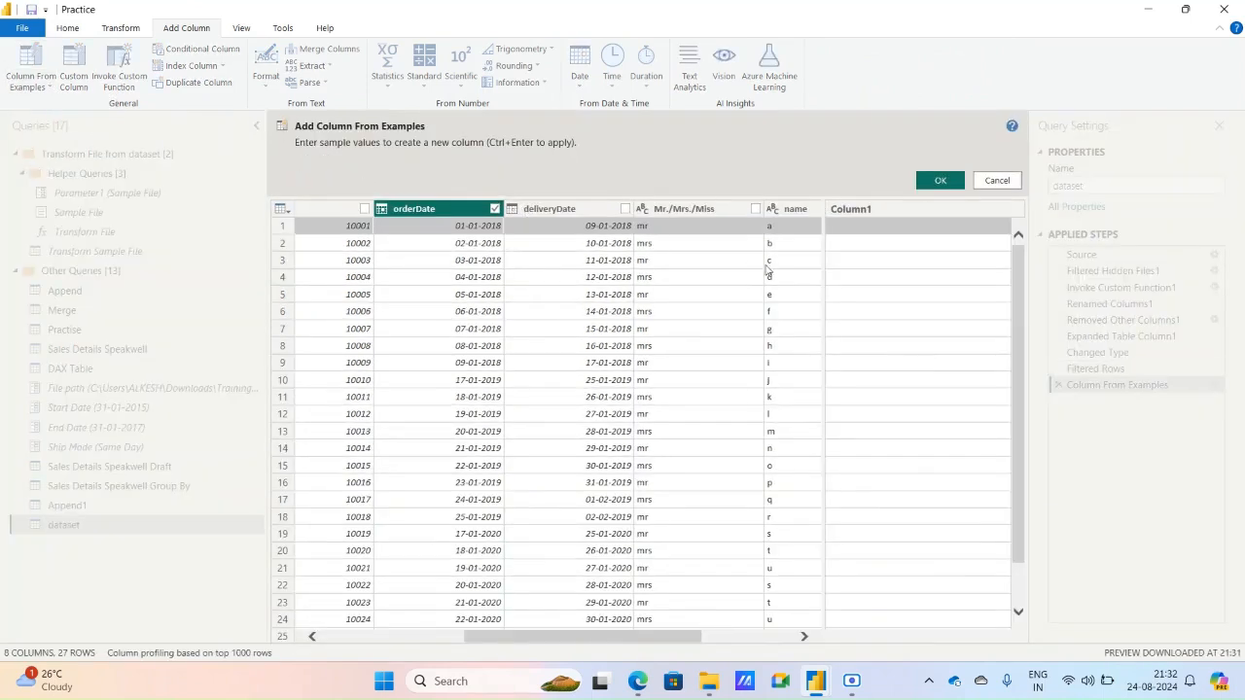
pyautogui.click(495, 209)
pyautogui.click(858, 230)
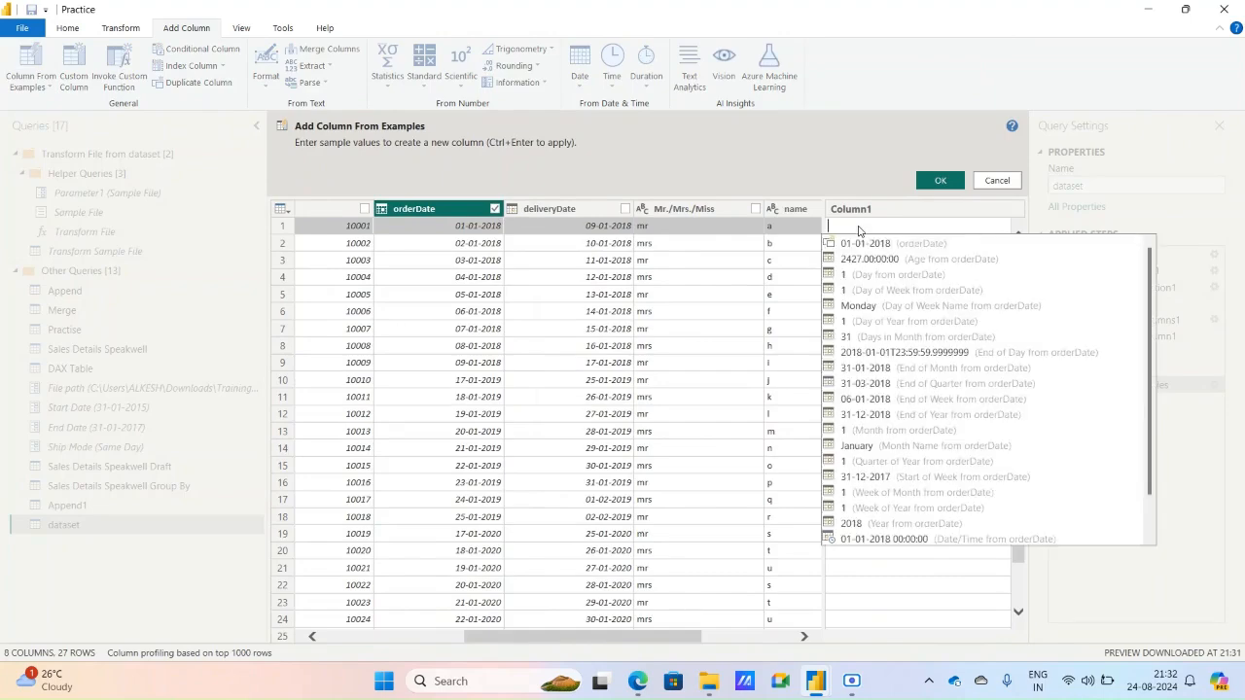
pyautogui.write('2018')
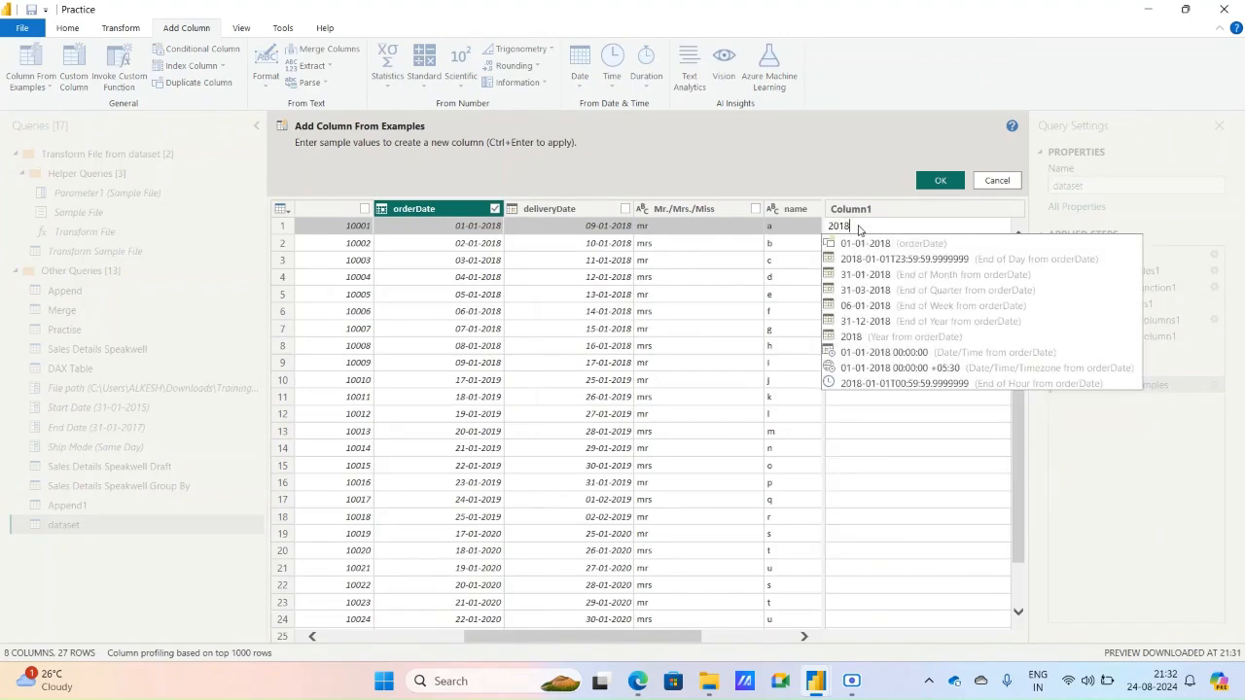
pyautogui.press('Return')
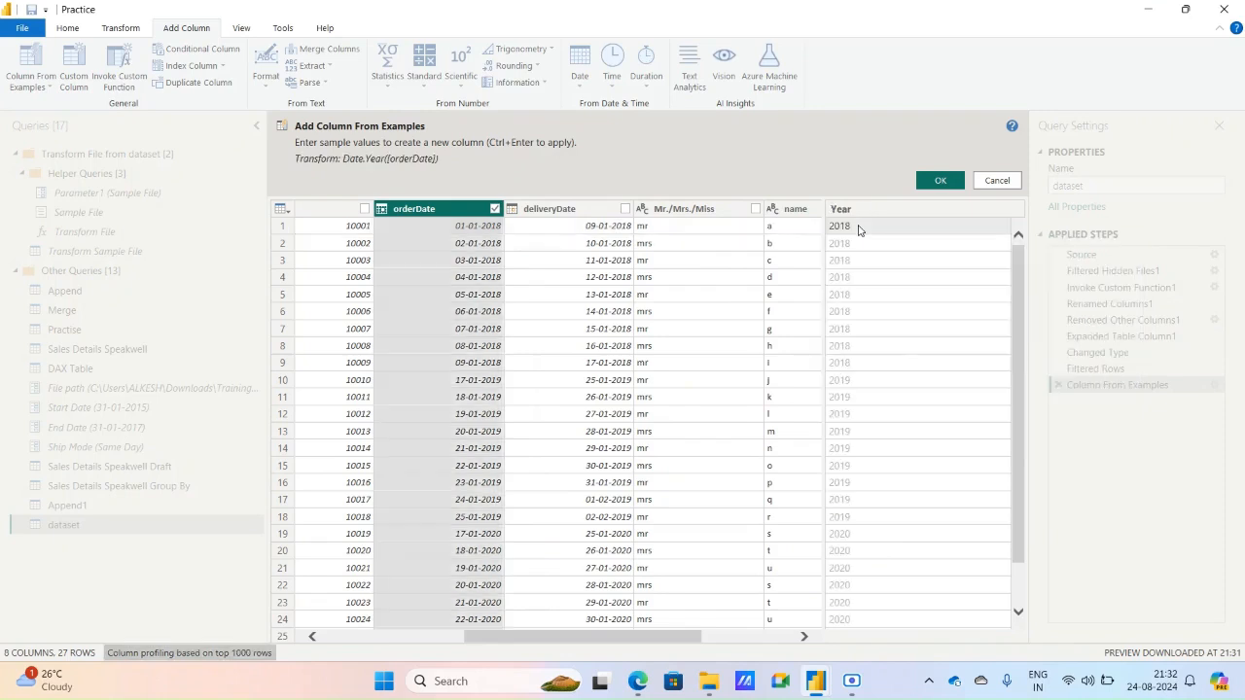
pyautogui.click(943, 180)
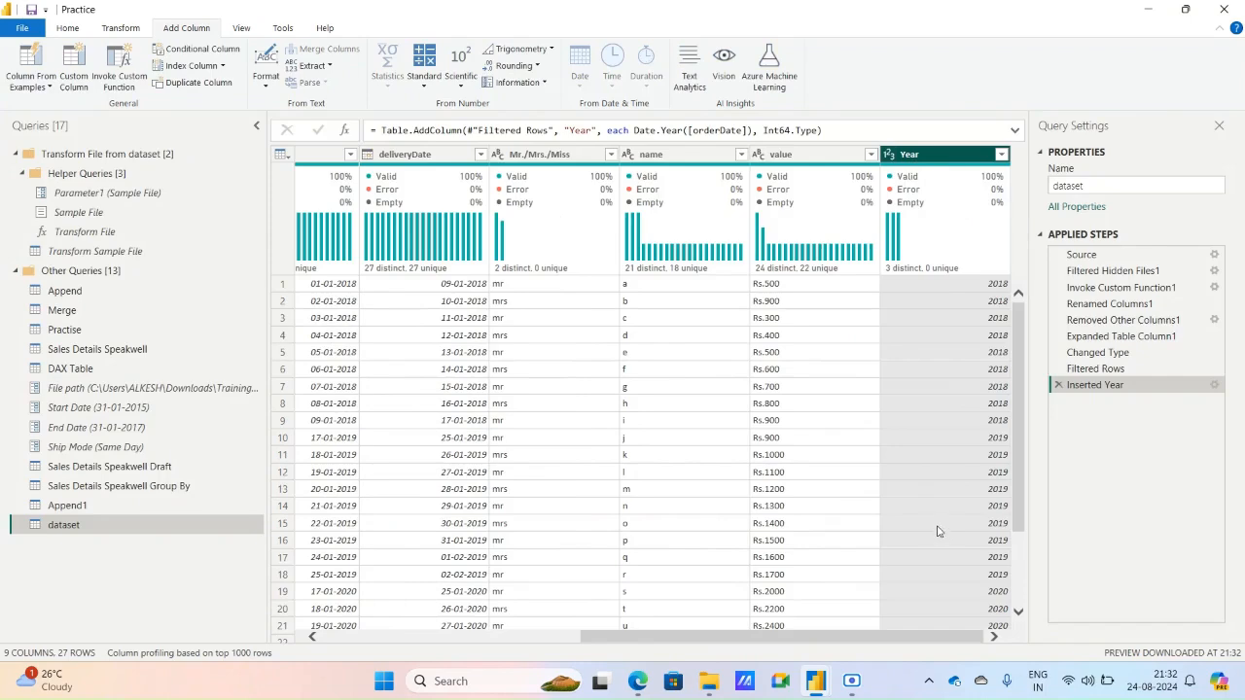
# - Merge the Mr./Mrs./Miss and name columns in place with the custom separator ". " and the new column name Name
pyautogui.click(563, 155)
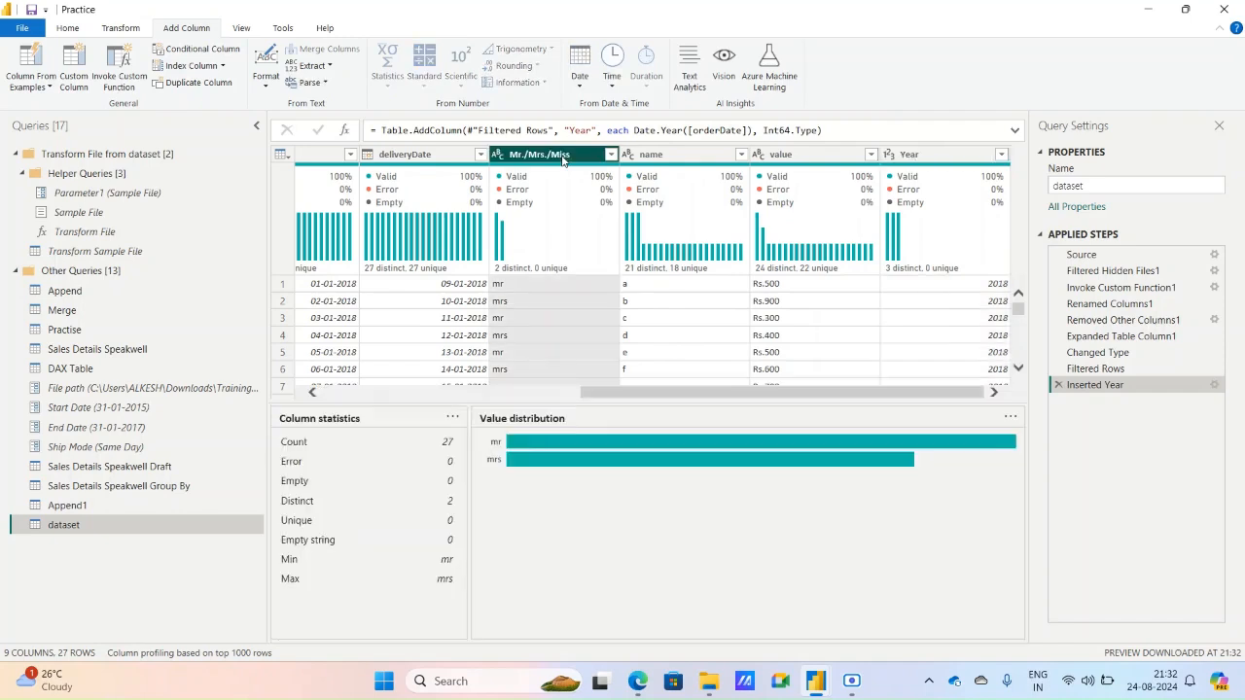
pyautogui.keyDown('ctrl'); pyautogui.click(693, 159); pyautogui.keyUp('ctrl')
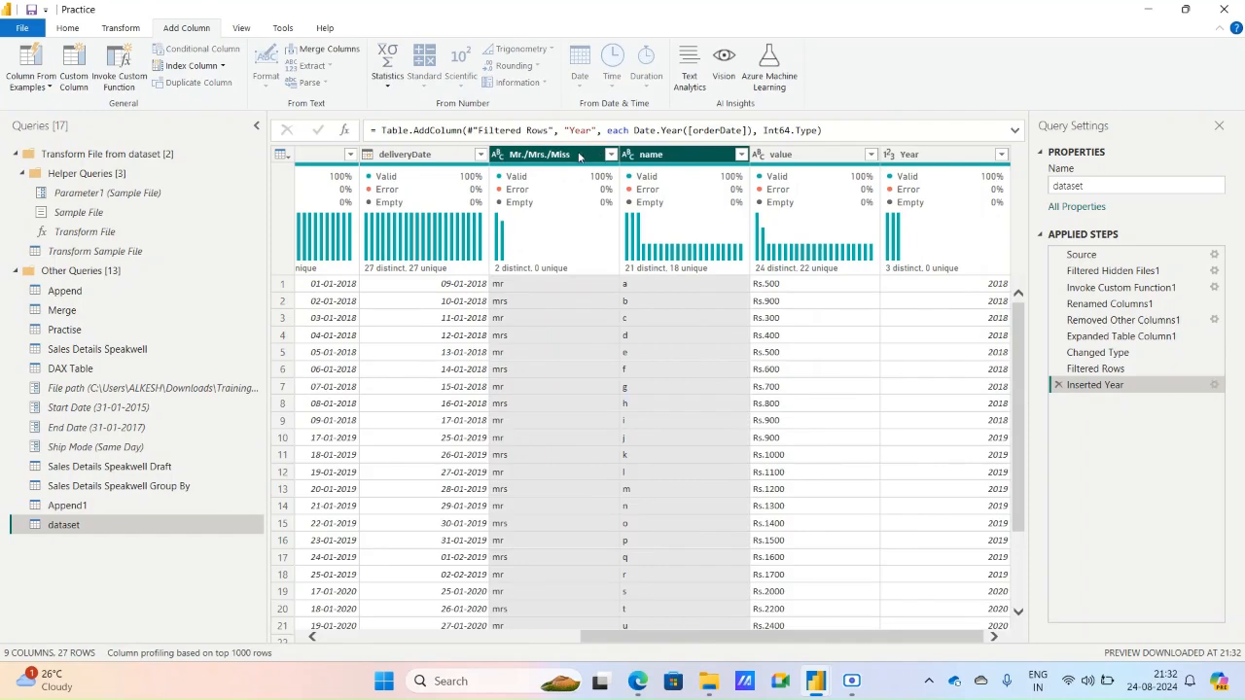
pyautogui.click(554, 156)
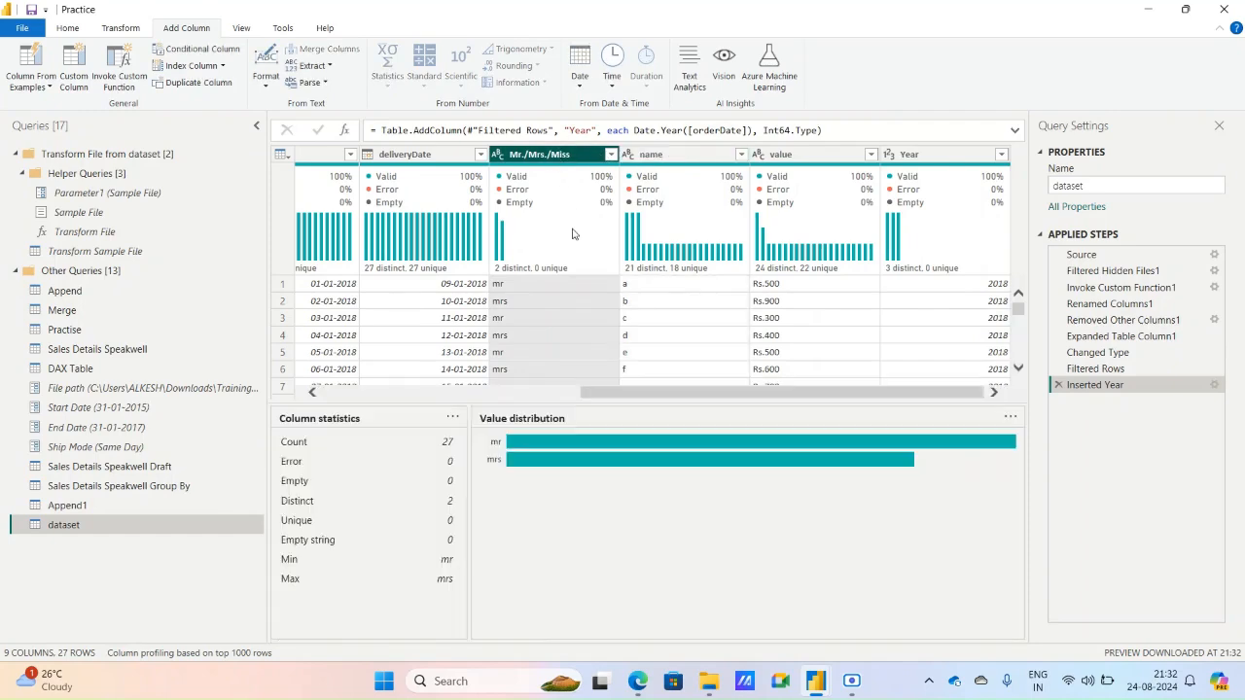
pyautogui.keyDown('ctrl'); pyautogui.click(658, 154); pyautogui.keyUp('ctrl')
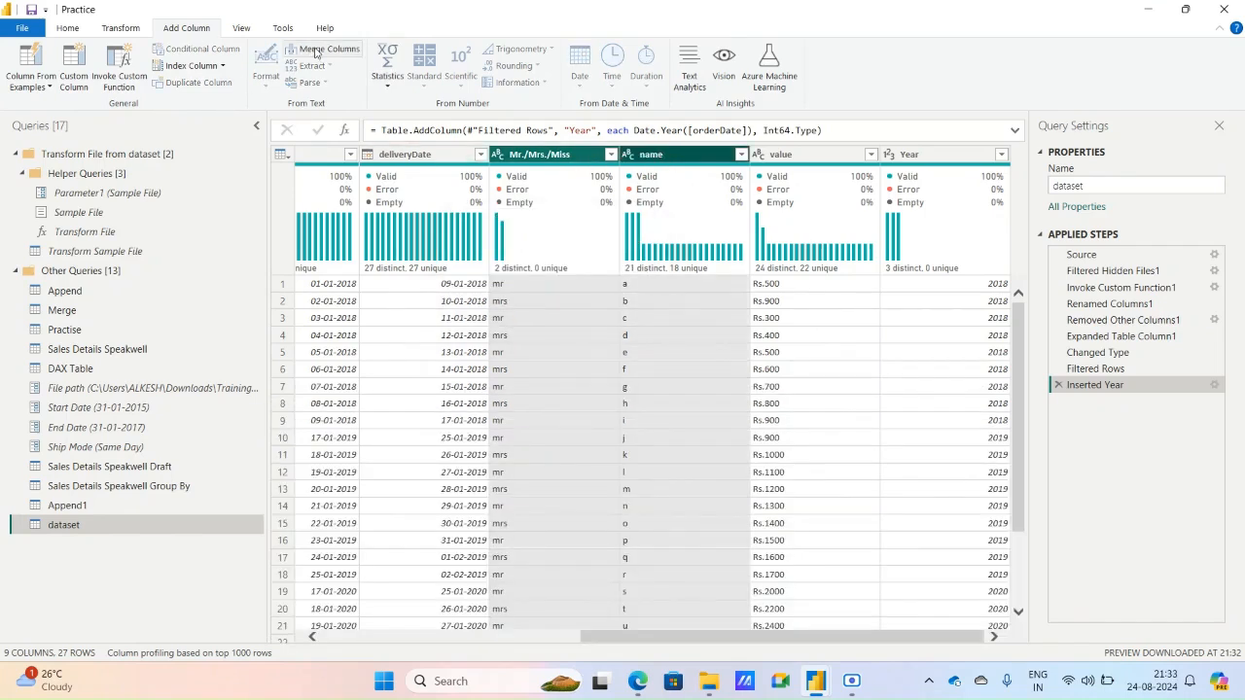
pyautogui.click(118, 28)
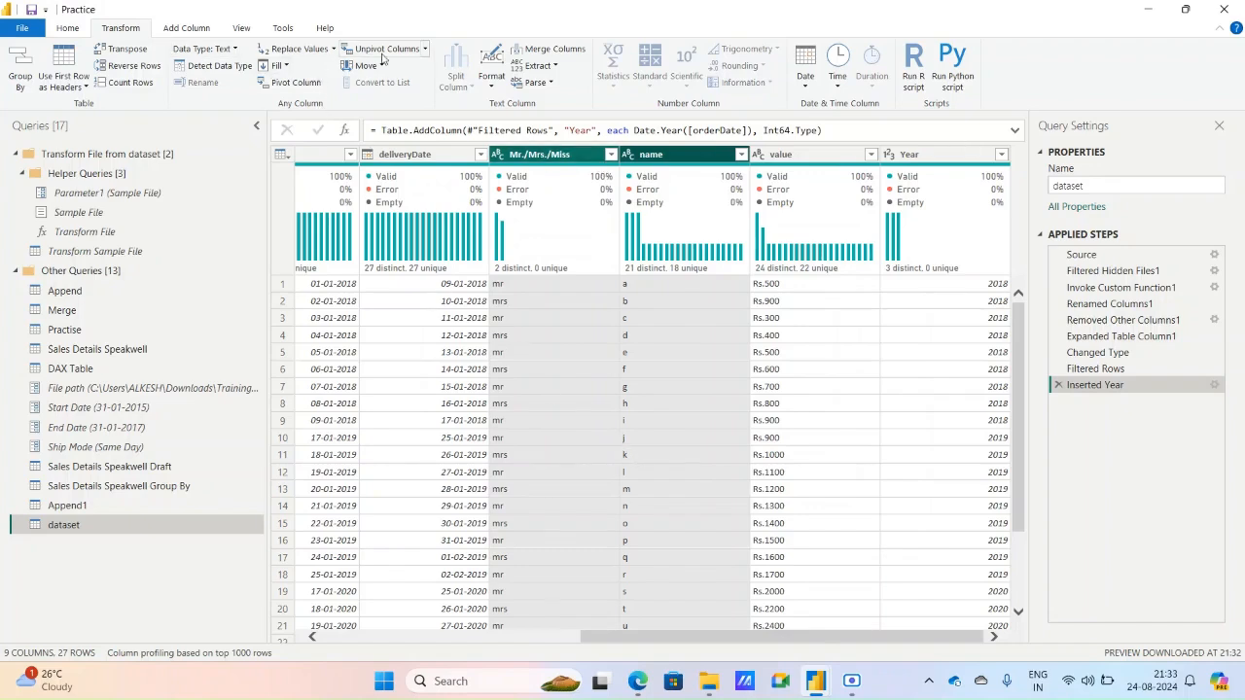
pyautogui.click(547, 50)
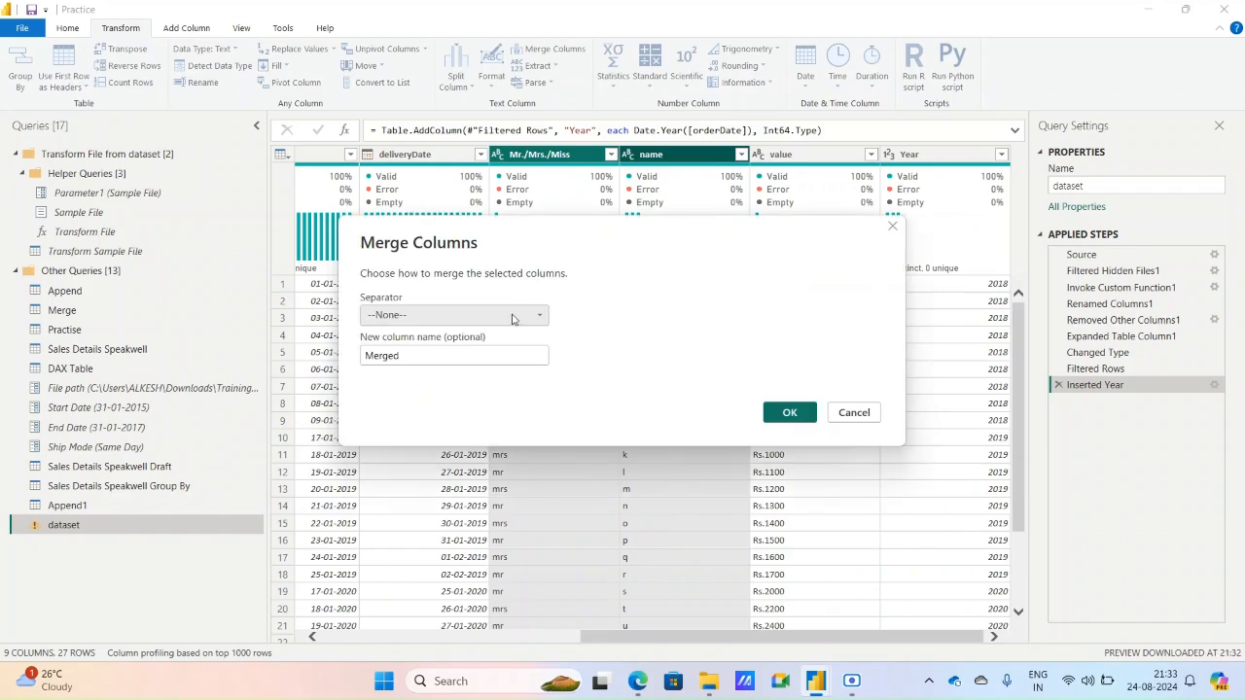
pyautogui.click(512, 315)
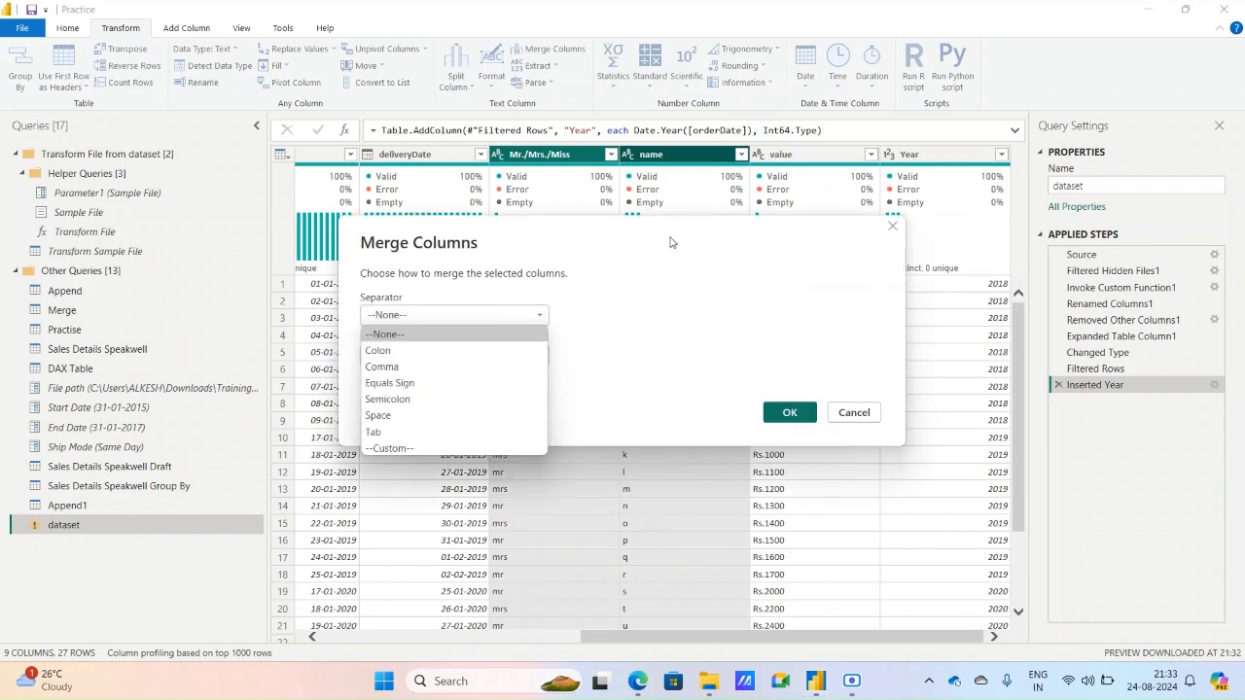
pyautogui.click(405, 449)
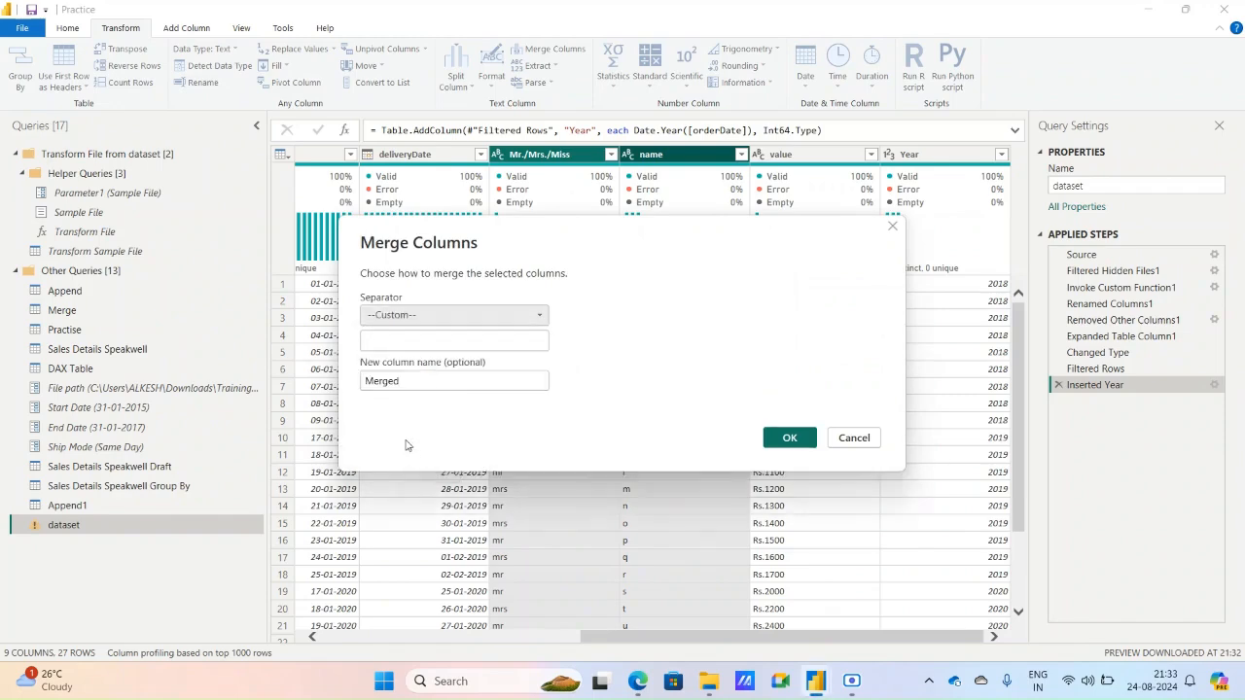
pyautogui.click(412, 341)
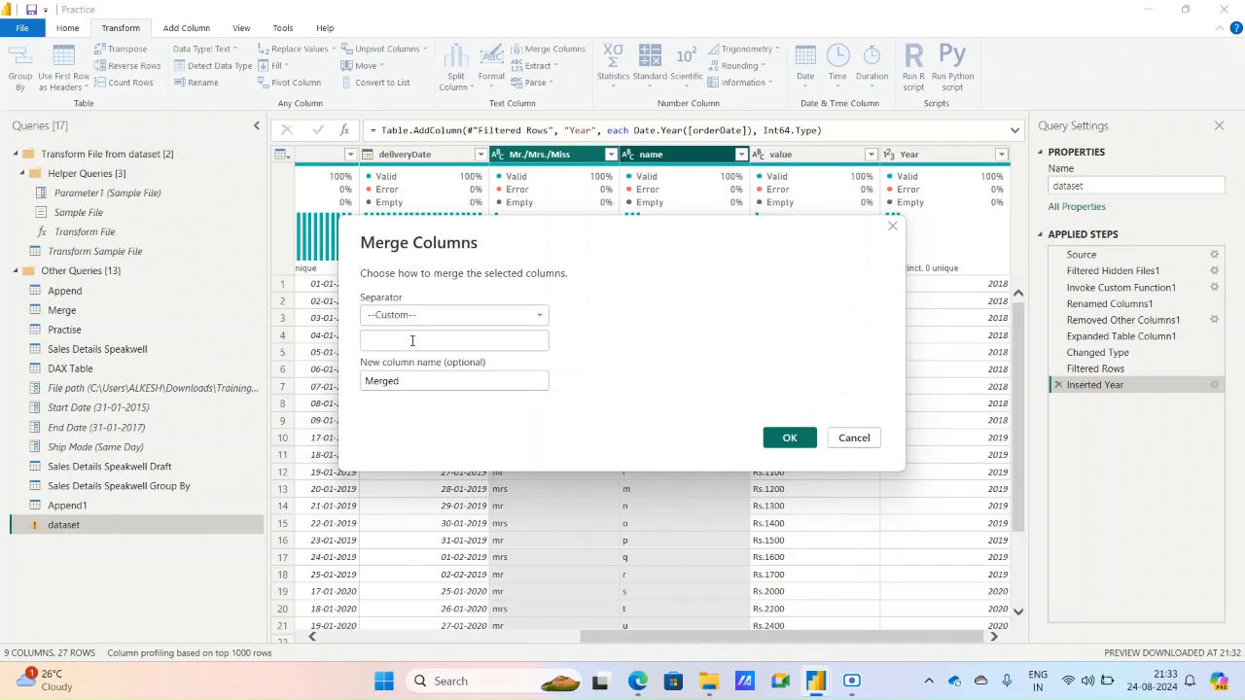
pyautogui.click(412, 340)
pyautogui.write(',')
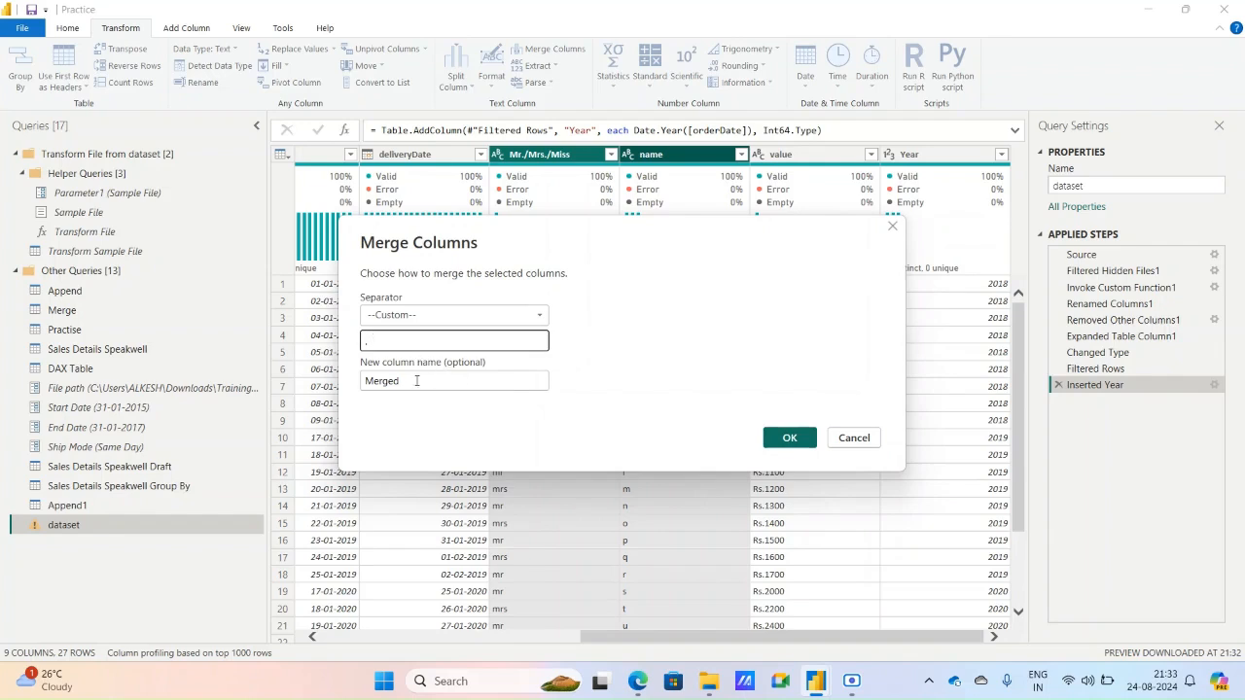
pyautogui.moveTo(417, 381); pyautogui.dragTo(313, 387)
pyautogui.write('F')
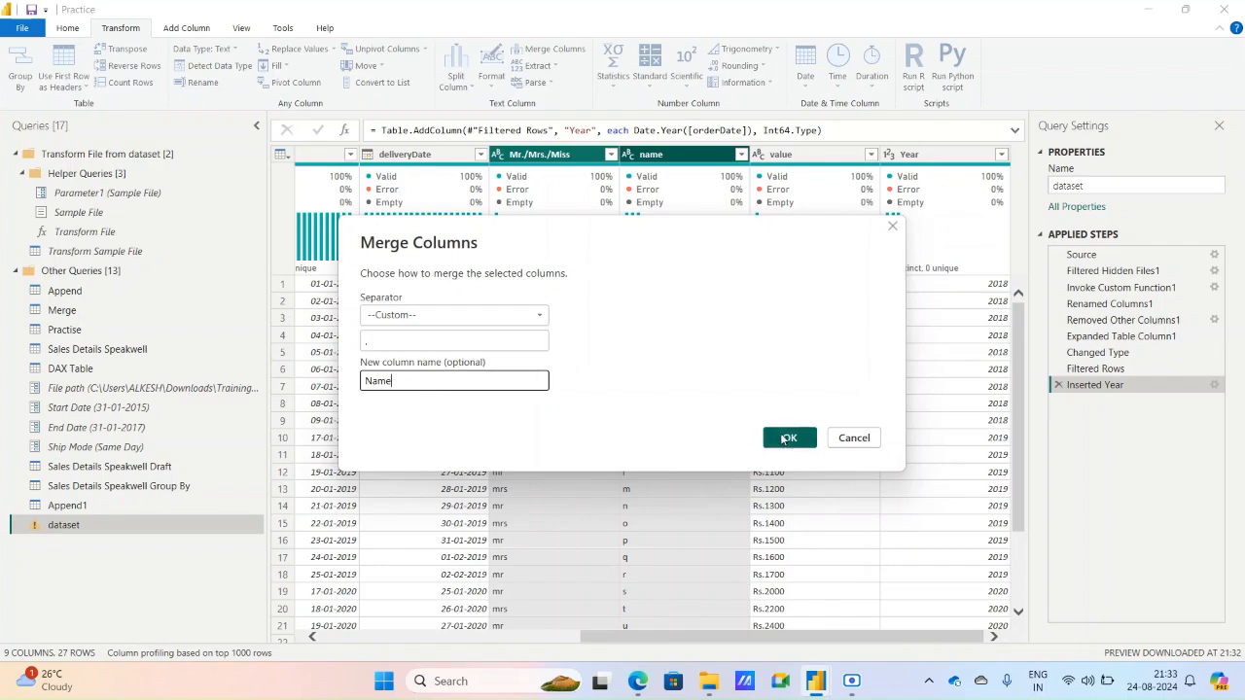
pyautogui.click(785, 439)
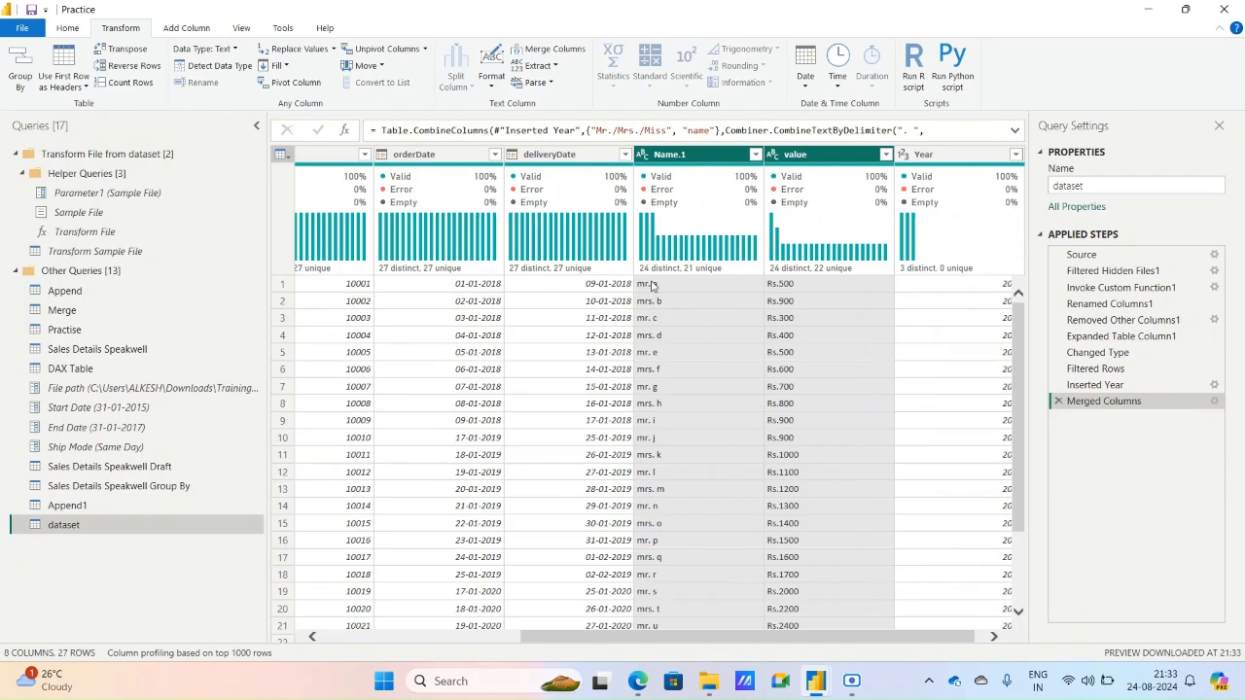
# - Rename the merged Name.1 column to Name and capitalize each word of its values
pyautogui.click(682, 156)
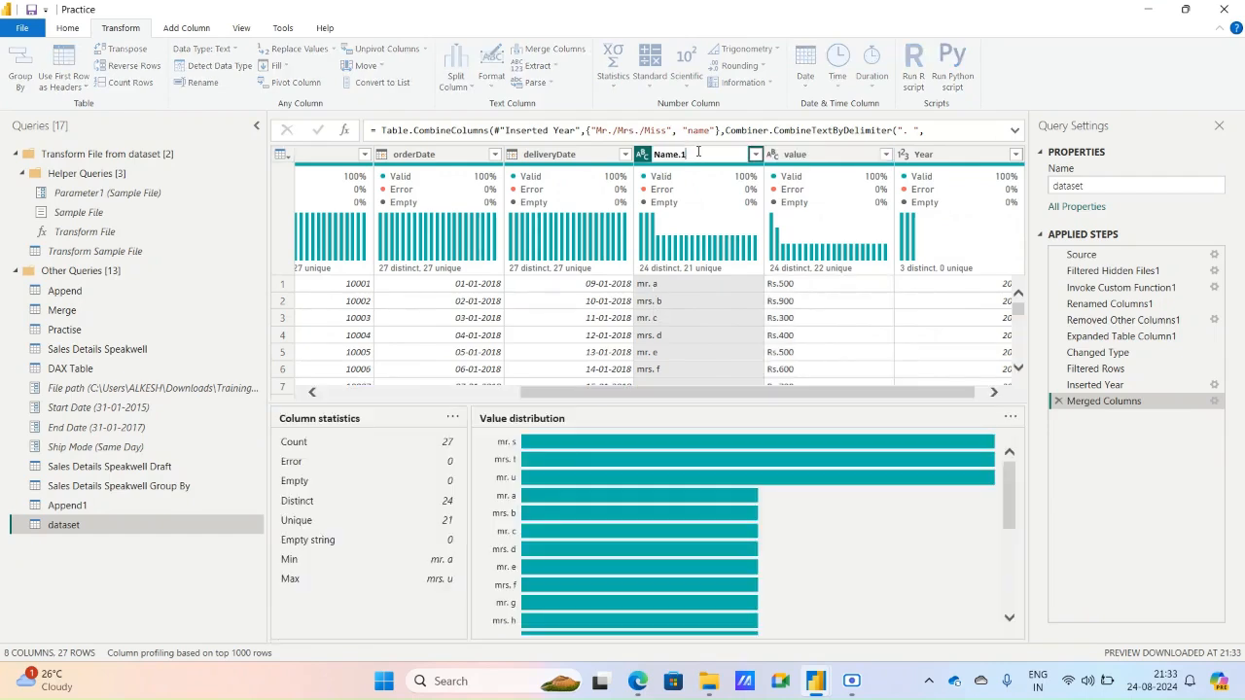
pyautogui.press('Return')
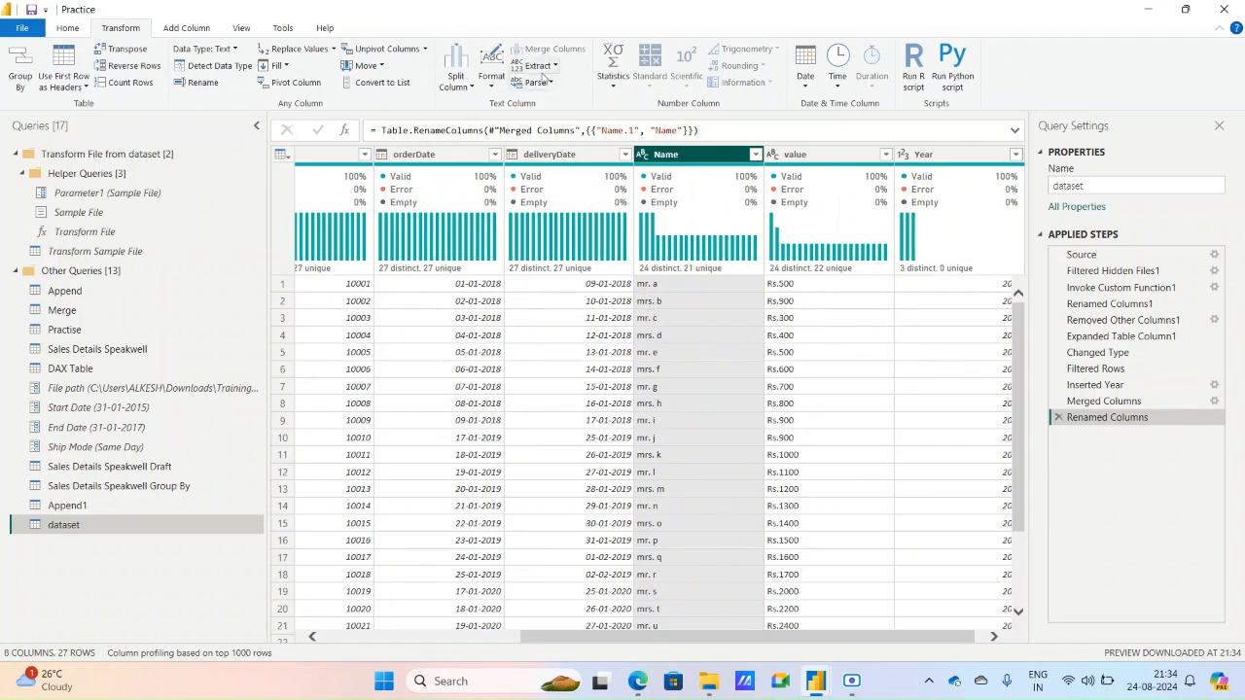
pyautogui.click(551, 70)
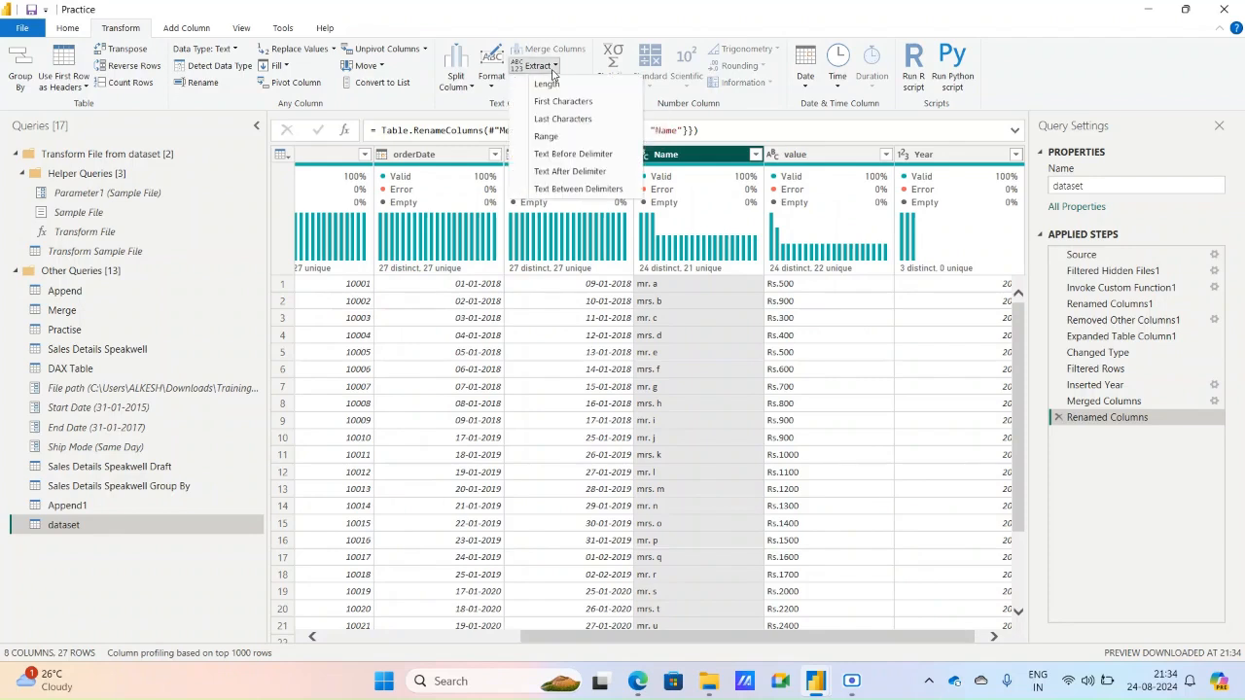
pyautogui.click(494, 78)
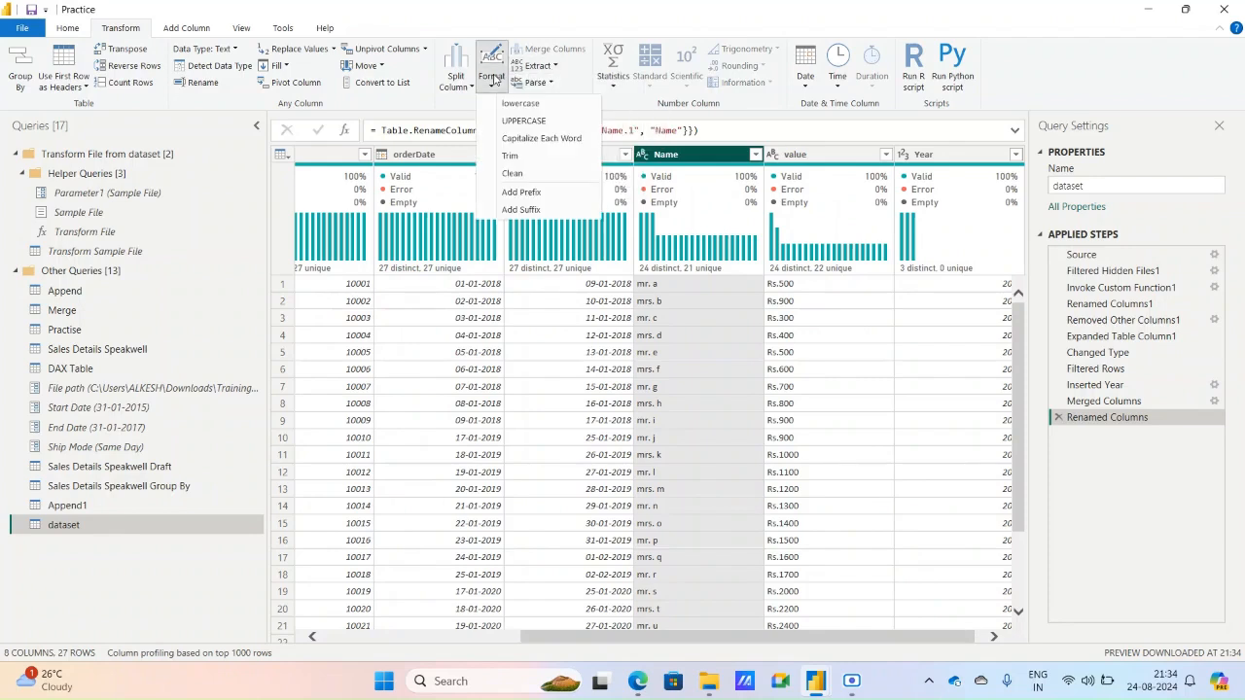
pyautogui.click(540, 138)
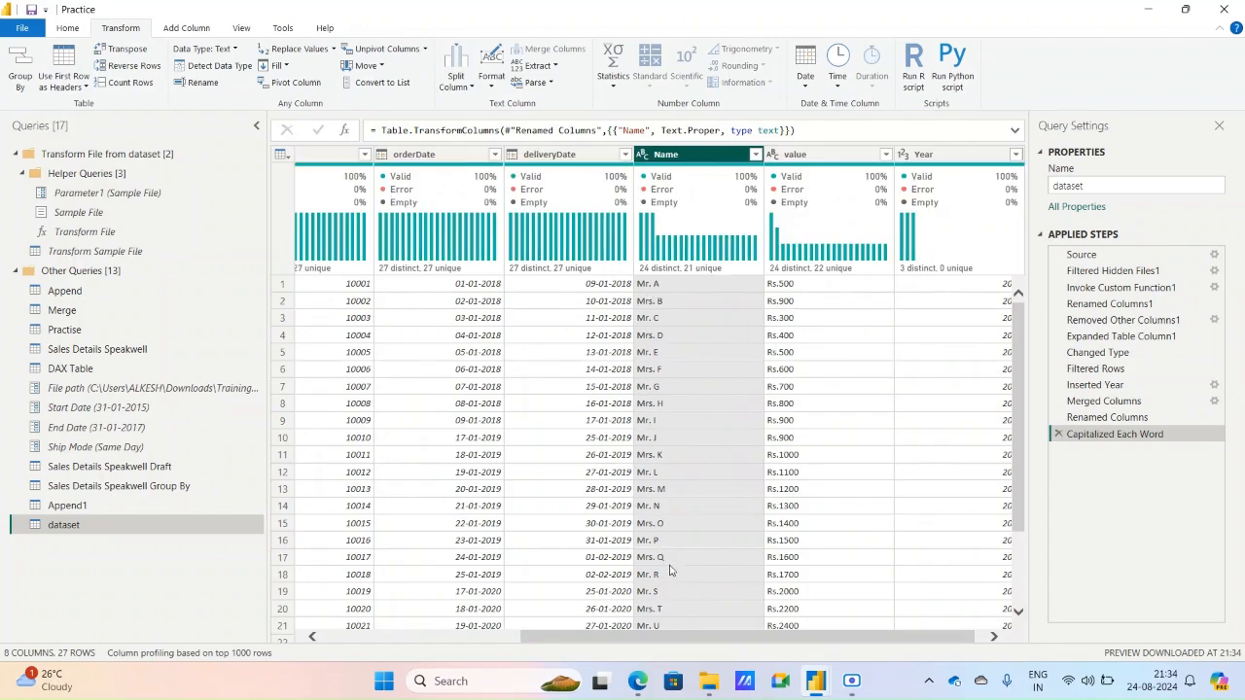
# - Replace "Rs." with nothing in the value column to strip the currency prefix
pyautogui.click(844, 162)
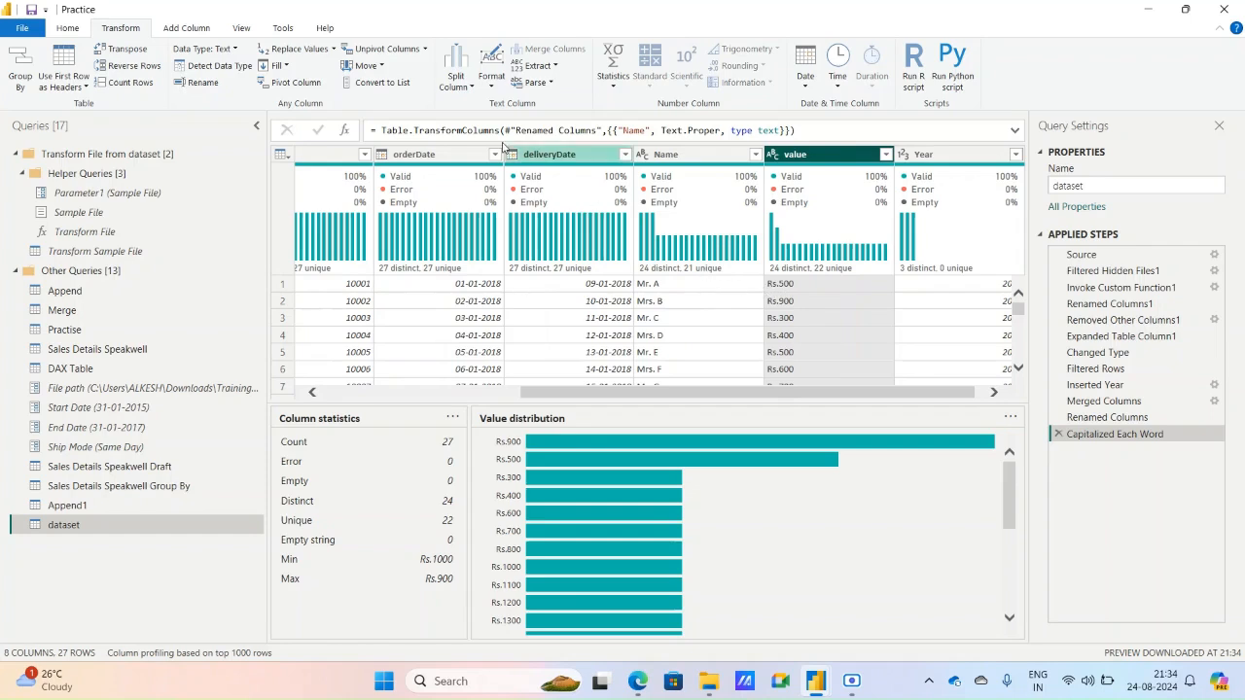
pyautogui.click(67, 30)
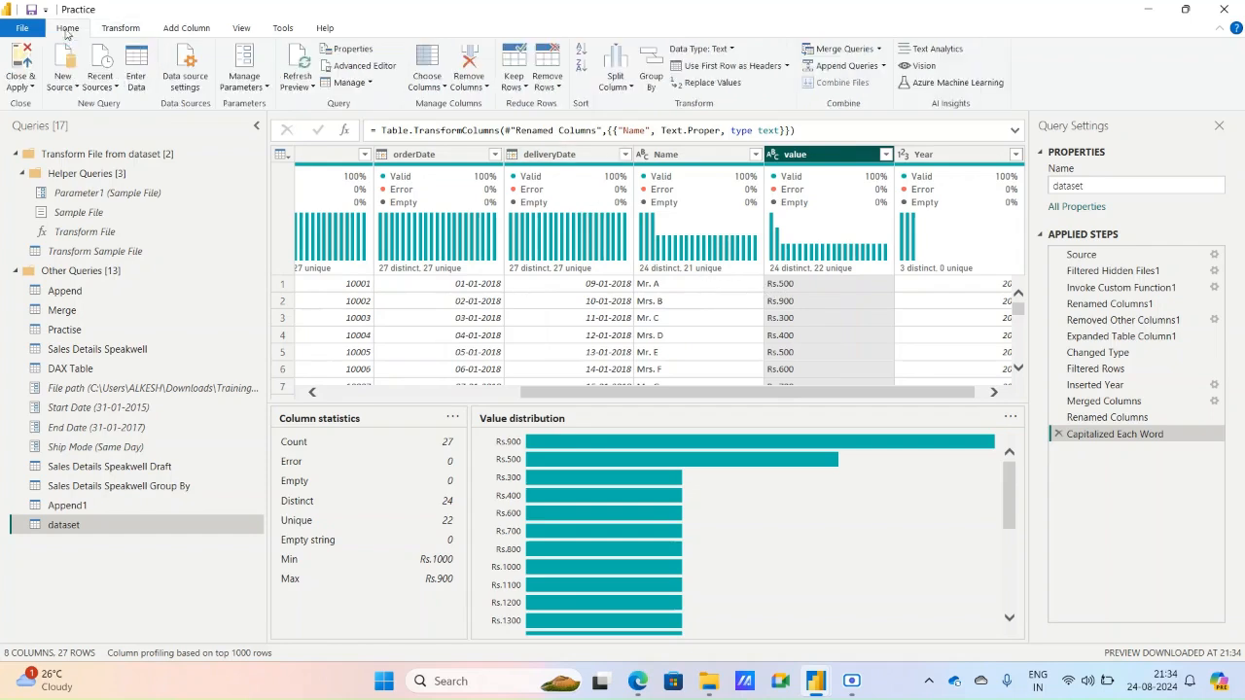
pyautogui.click(717, 87)
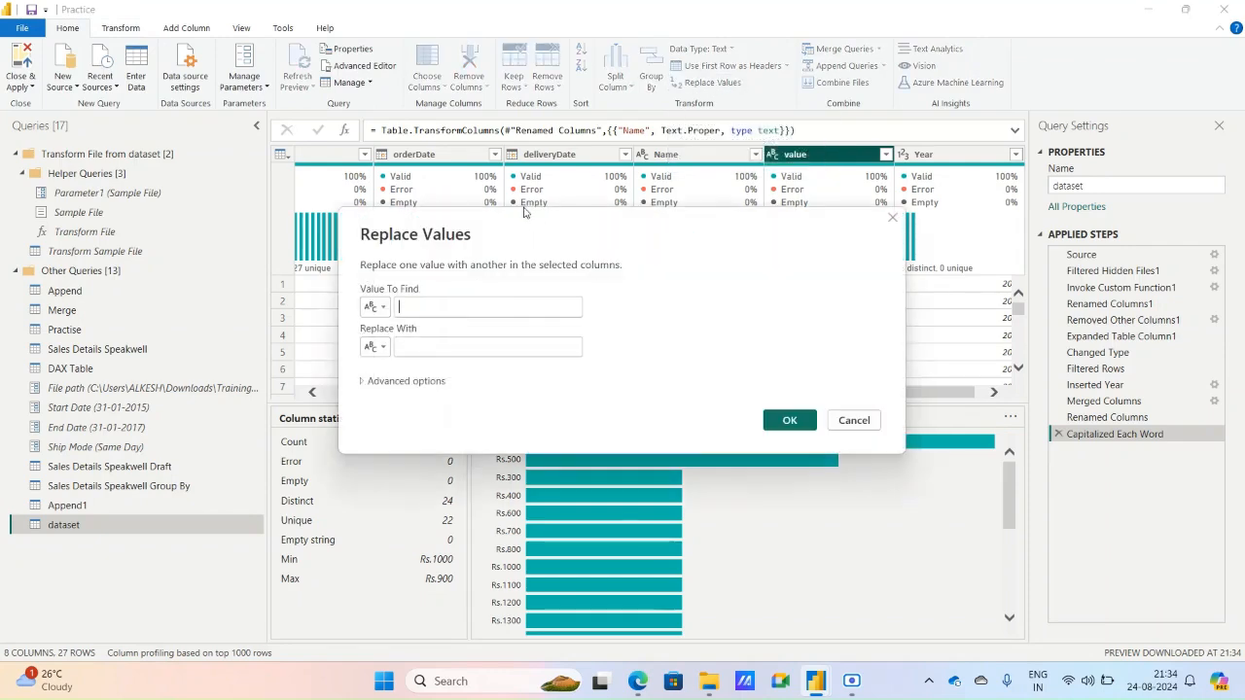
pyautogui.write('Rs')
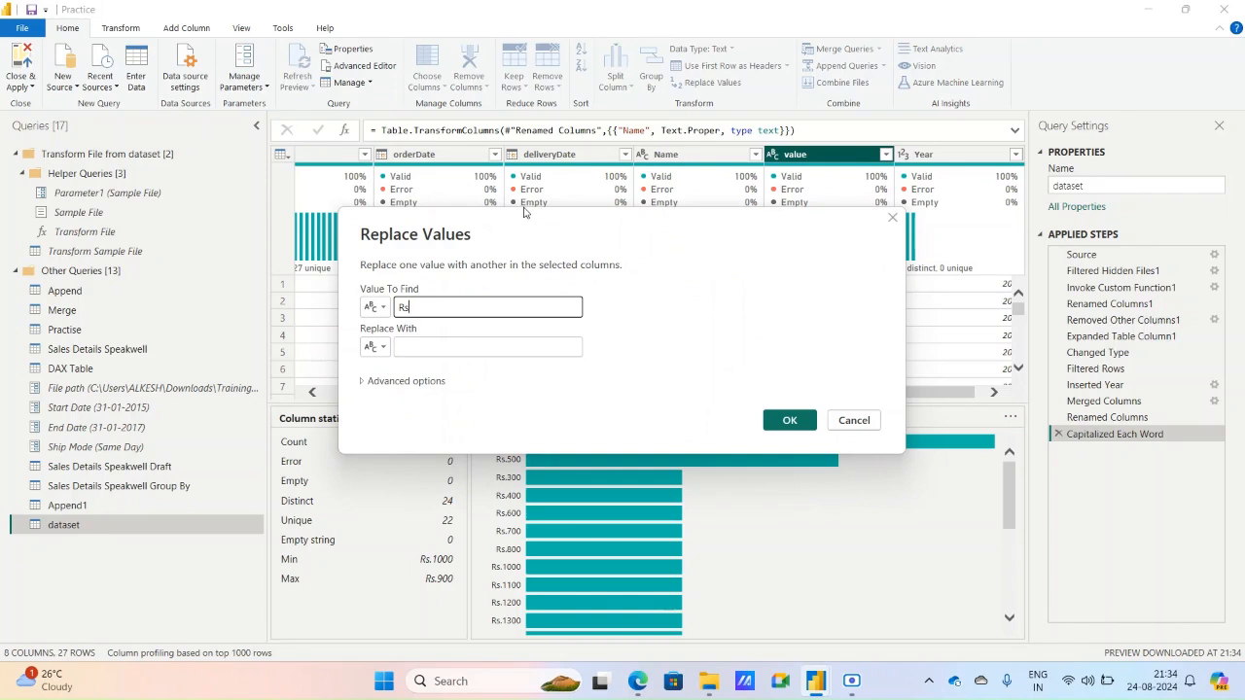
pyautogui.moveTo(487, 242); pyautogui.dragTo(279, 155)
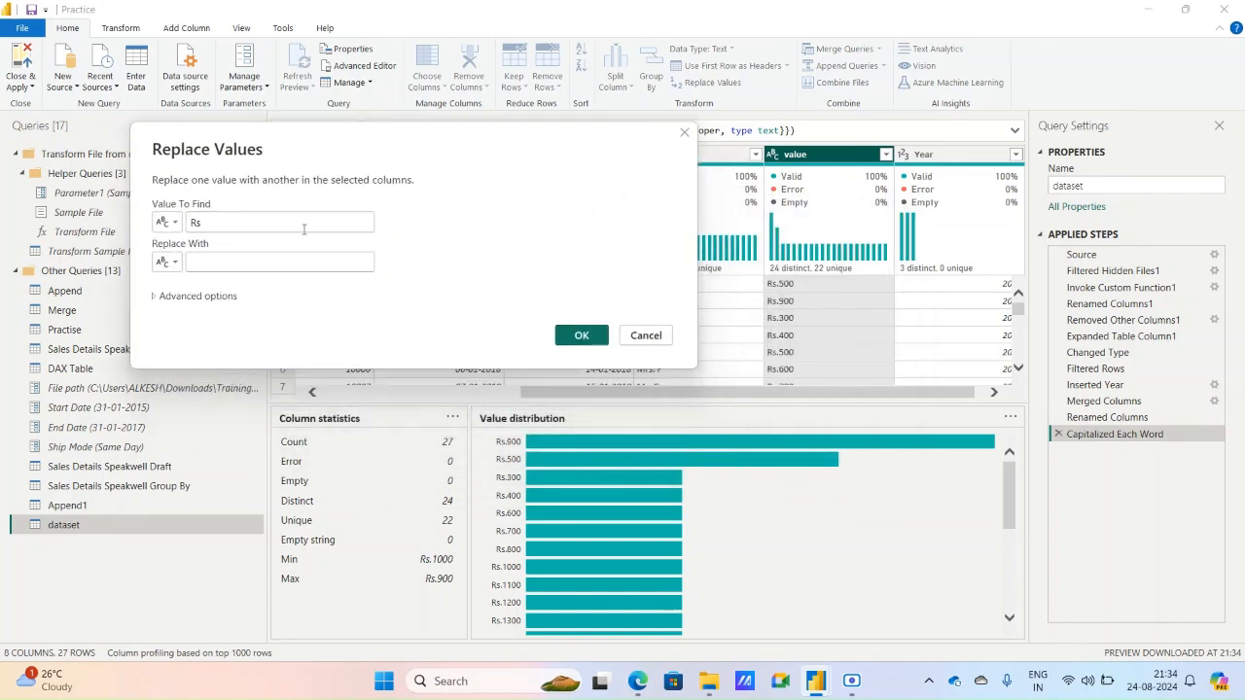
pyautogui.write('s.')
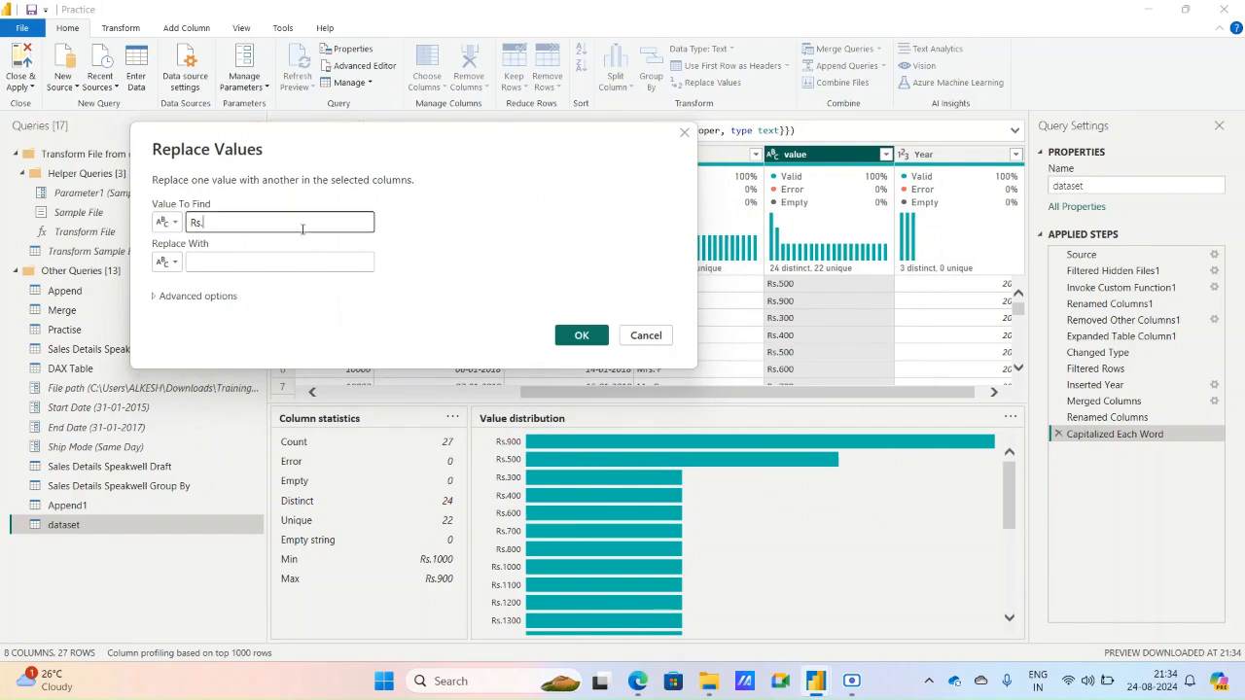
pyautogui.click(282, 263)
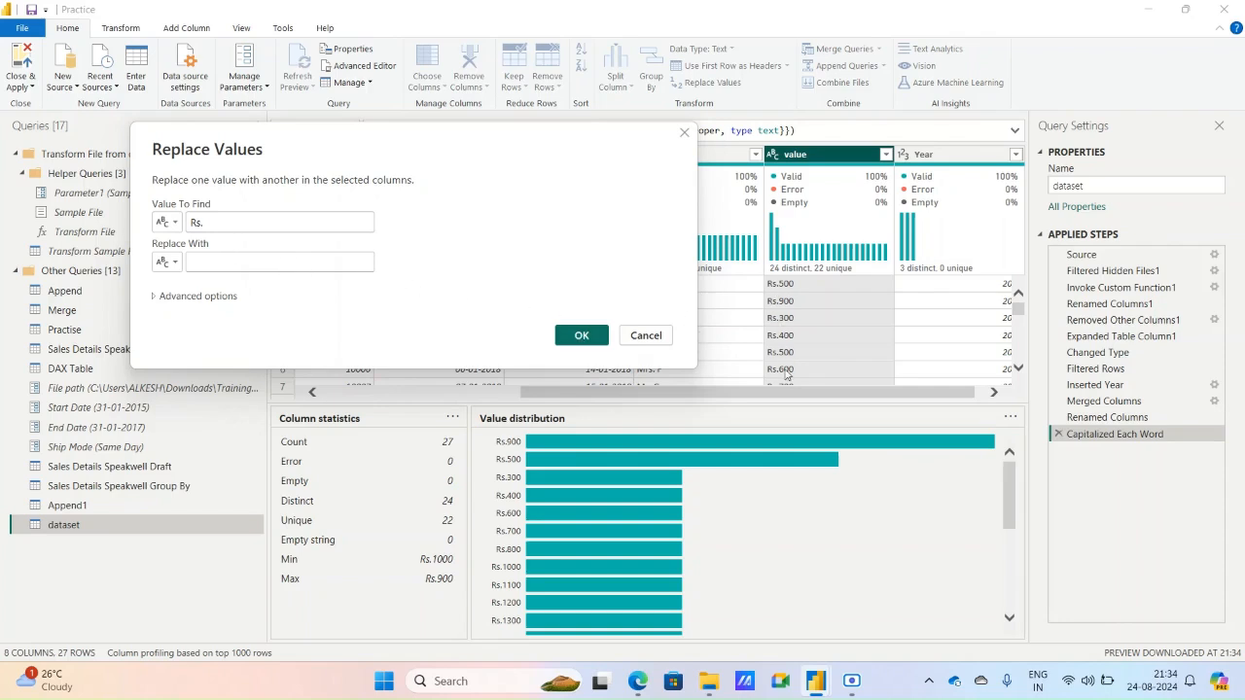
pyautogui.click(582, 335)
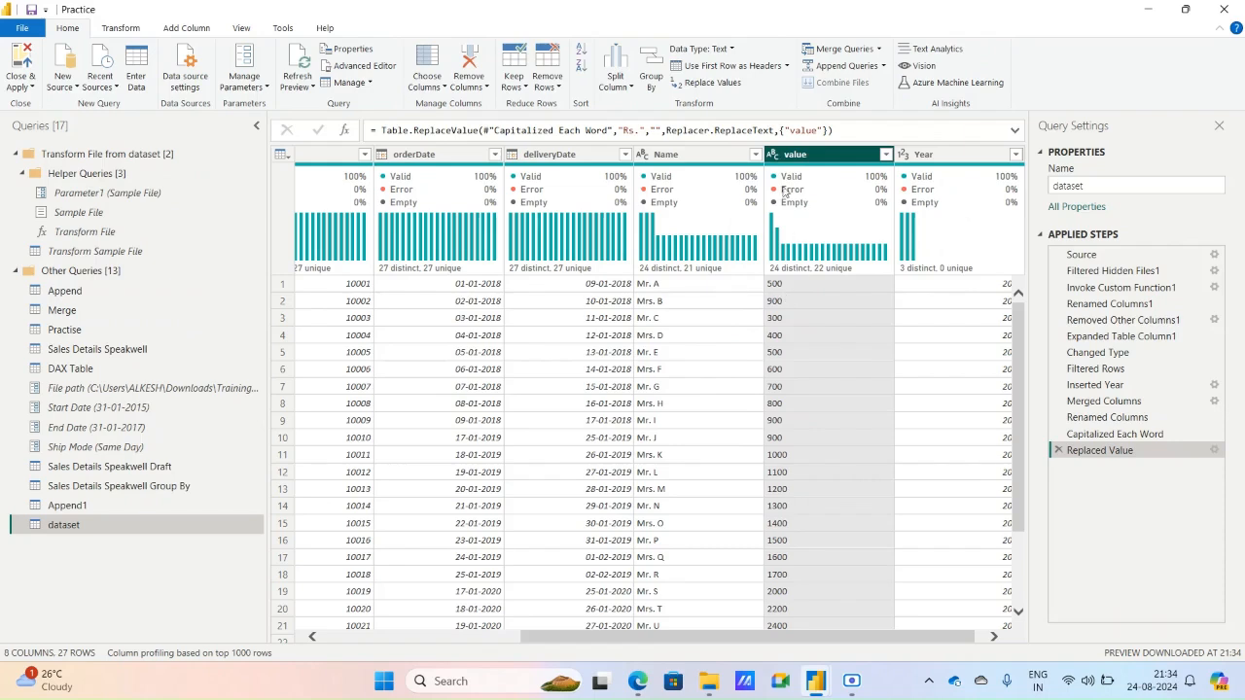
# - Change the value column's data type to Whole Number
pyautogui.click(773, 154)
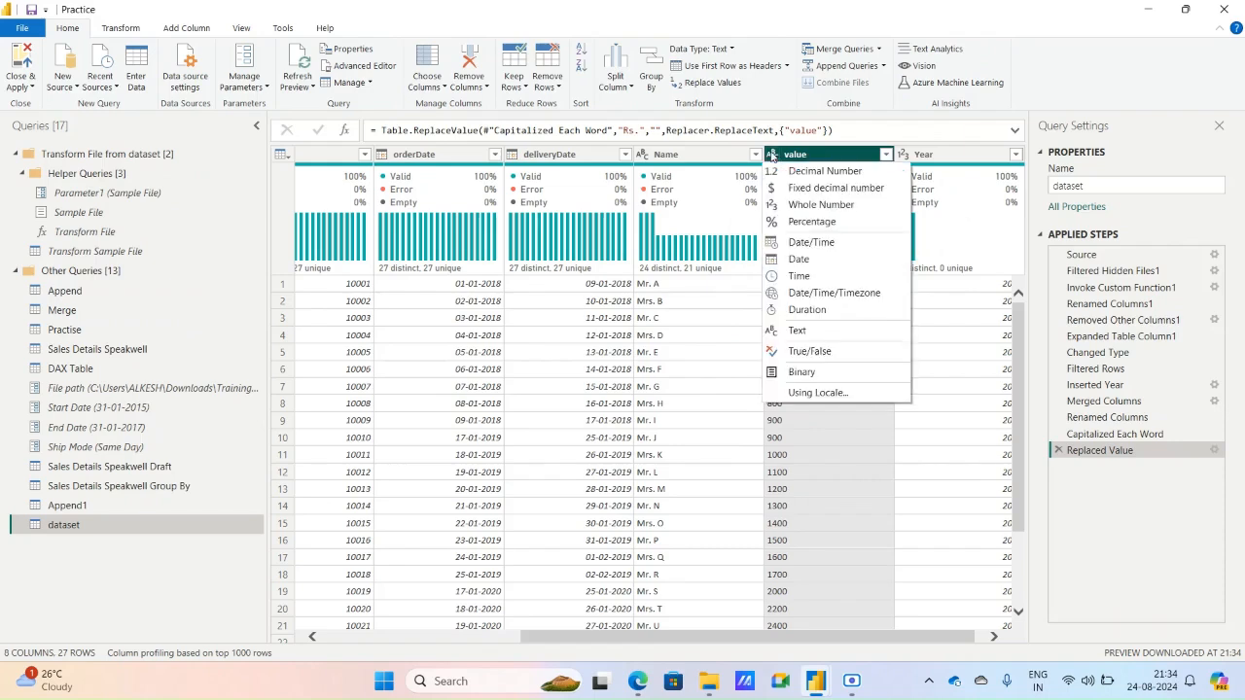
pyautogui.click(804, 204)
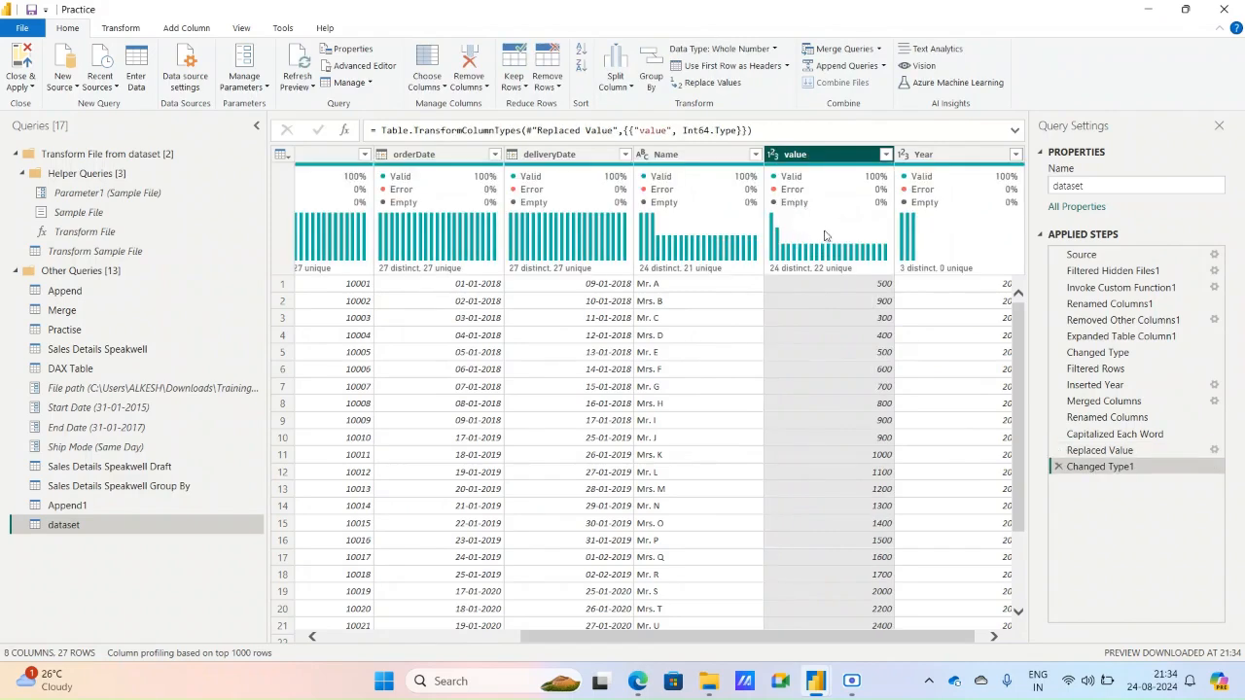
pyautogui.moveTo(826, 238)
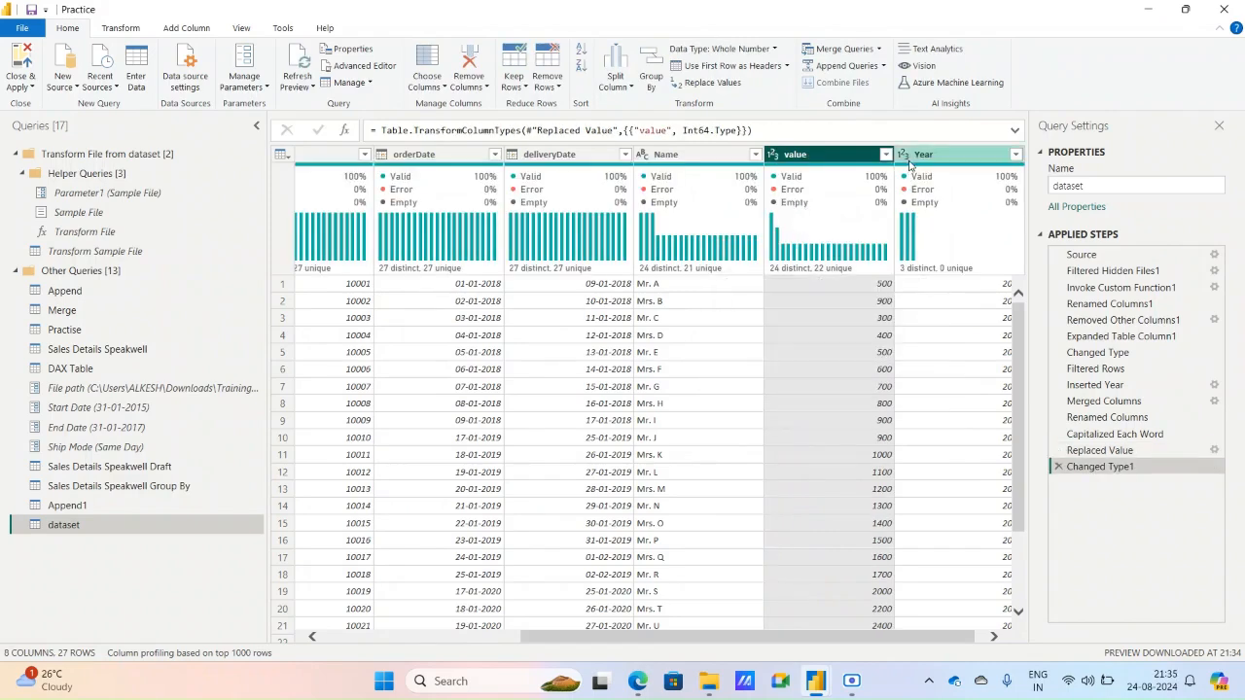
# - Remove the Source.Name, slno, orderid, orderDate and deliveryDate columns, and apply the Year column's filter with all years selected
pyautogui.click(589, 156)
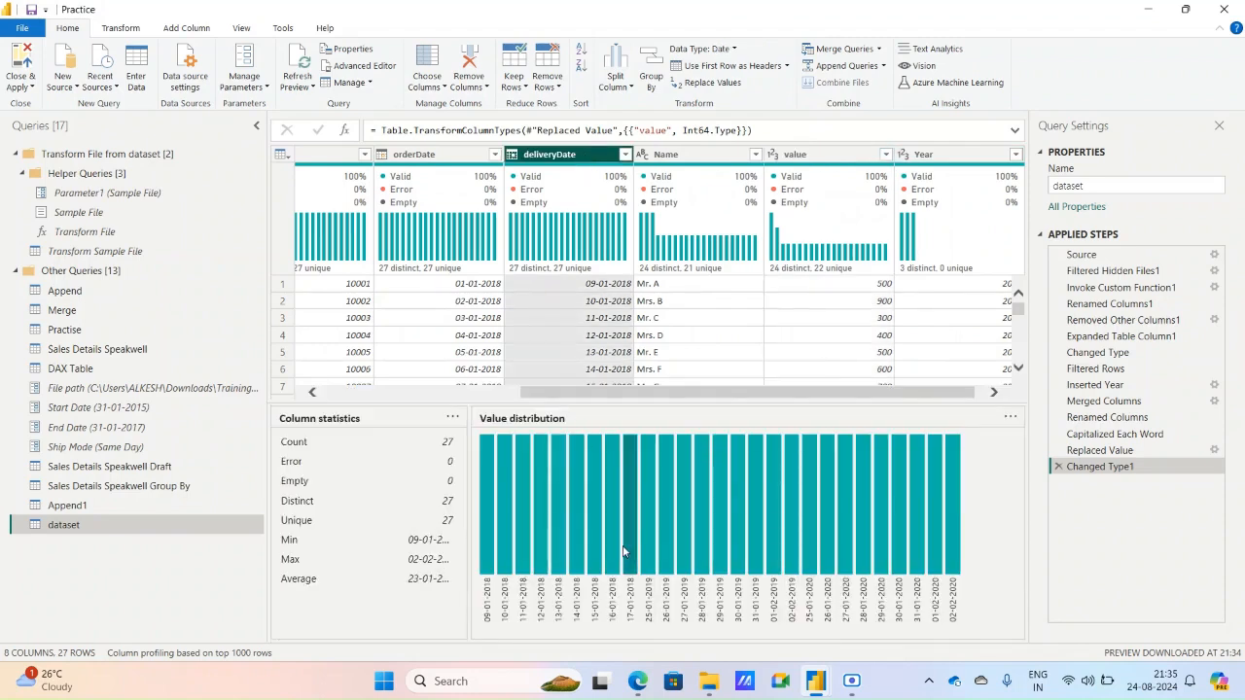
pyautogui.click(495, 394)
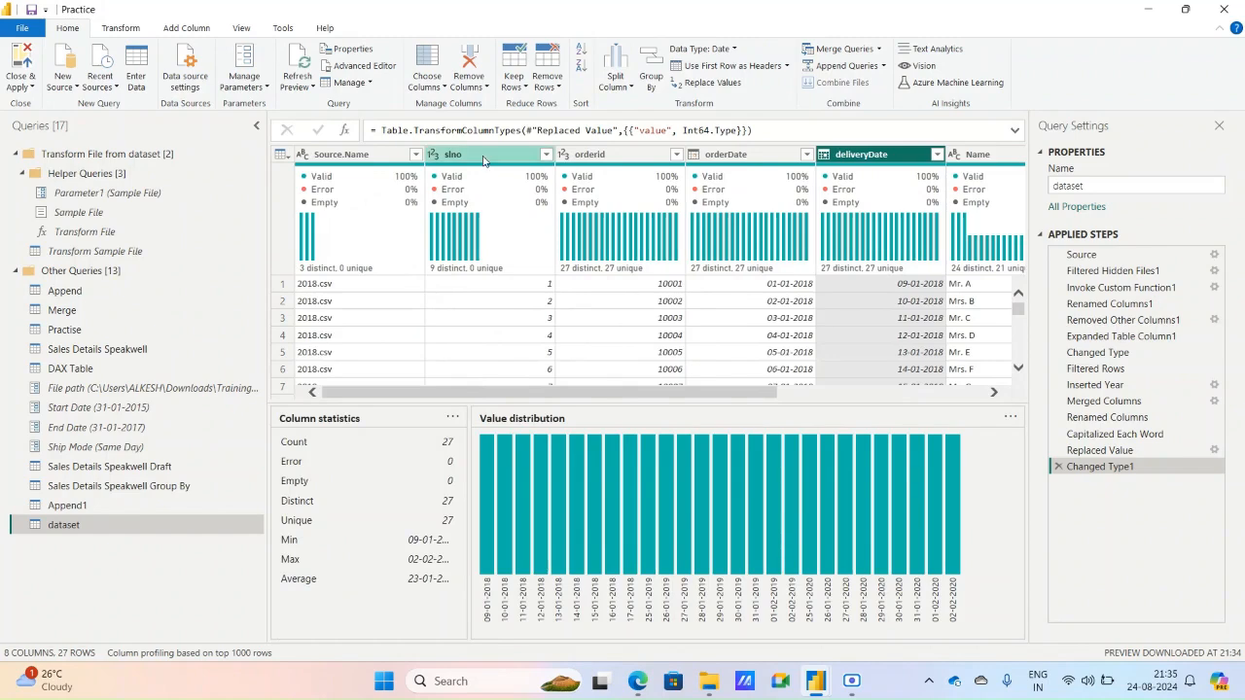
pyautogui.keyDown('shift'); pyautogui.click(357, 154); pyautogui.keyUp('shift')
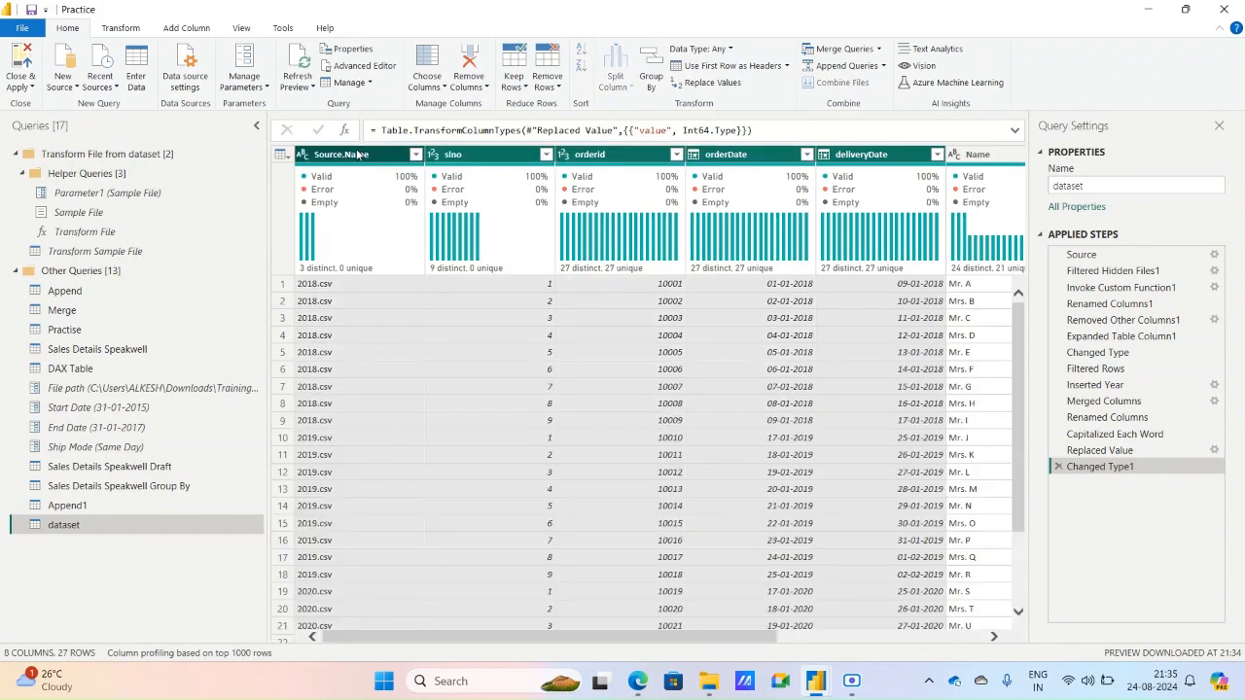
pyautogui.rightClick(496, 158)
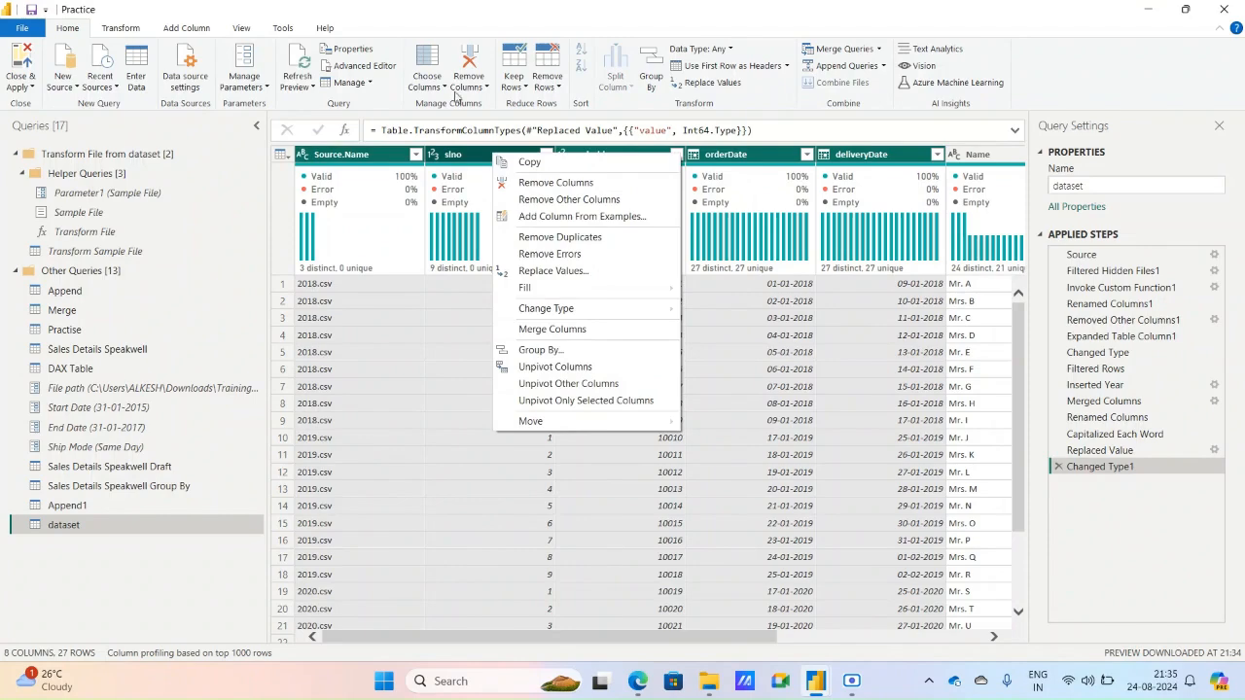
pyautogui.click(459, 87)
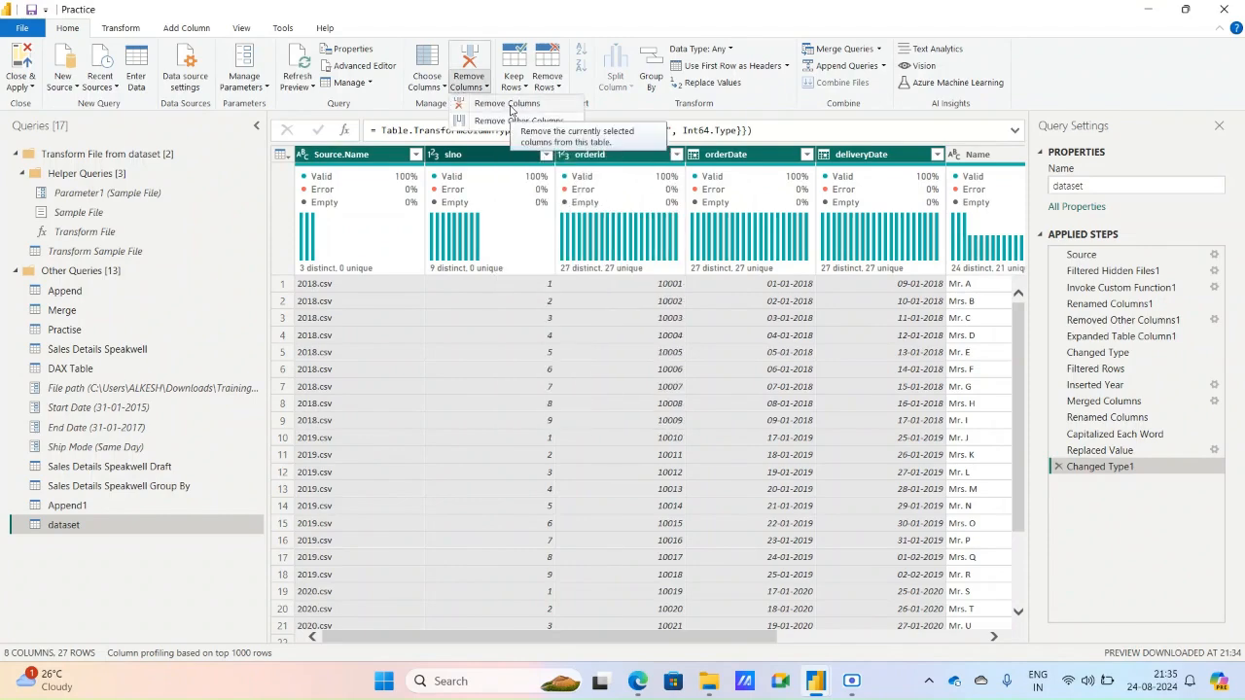
pyautogui.click(510, 104)
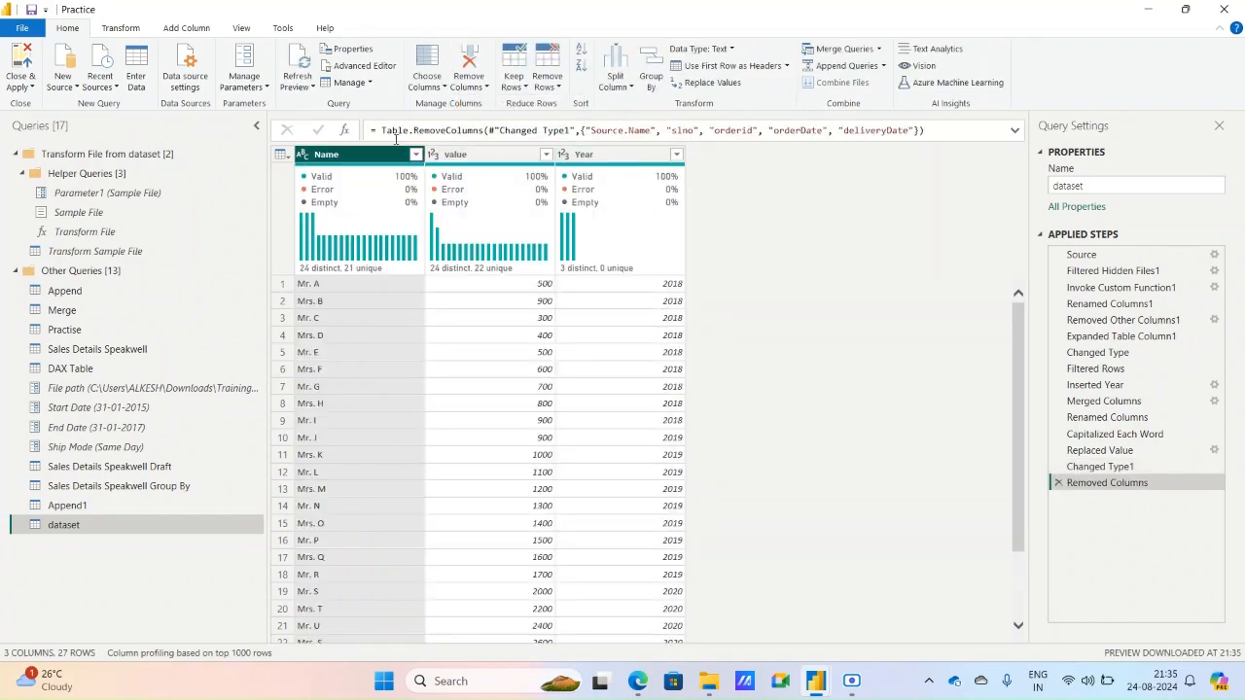
pyautogui.click(676, 155)
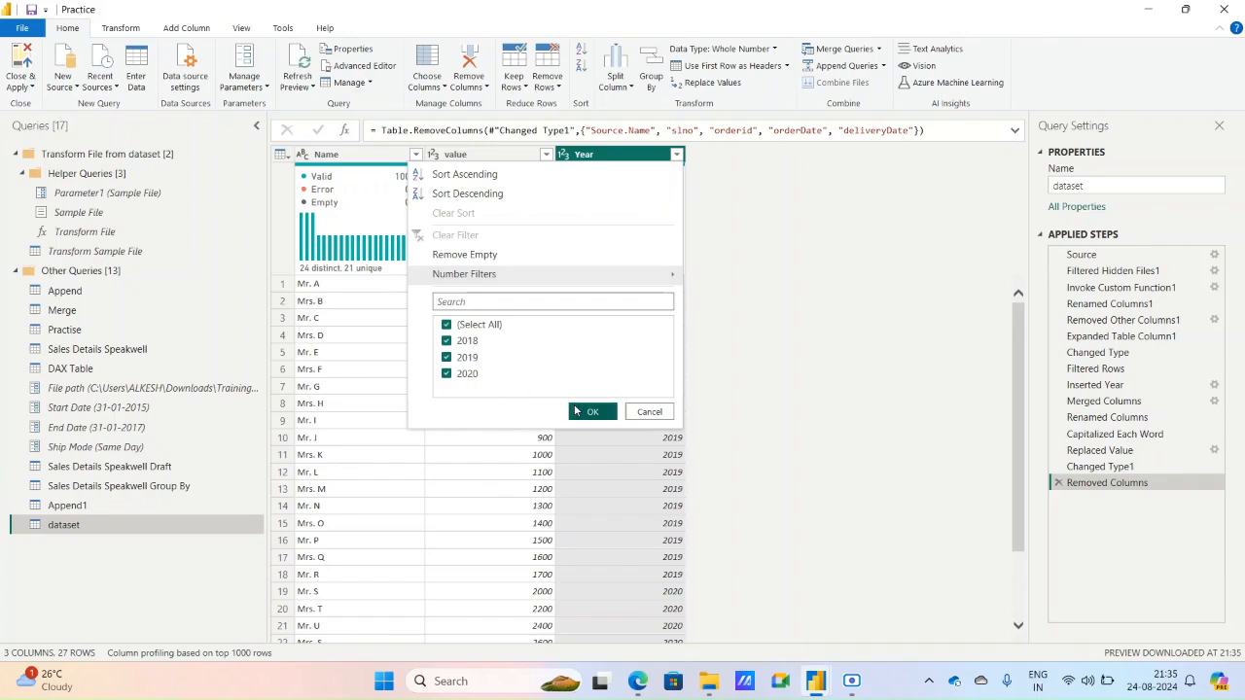
pyautogui.click(588, 412)
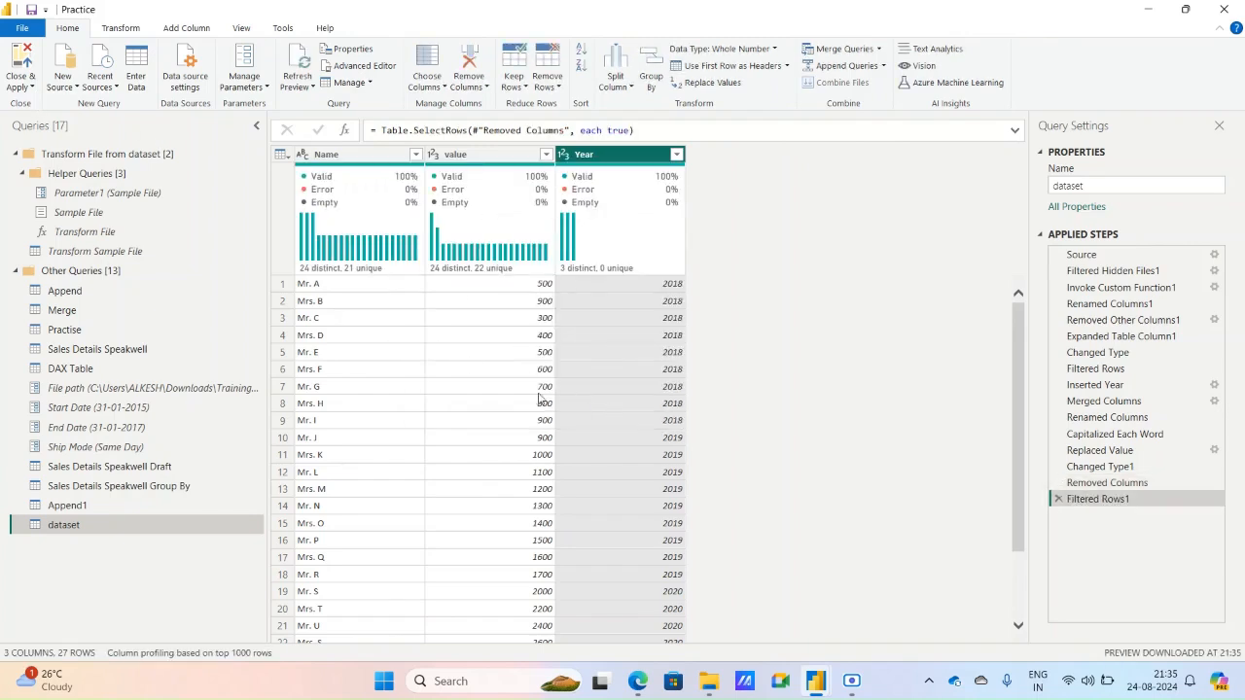
# - Switch to File Explorer and move the 2021 file from the Data folder into its dataset subfolder
pyautogui.click(704, 678)
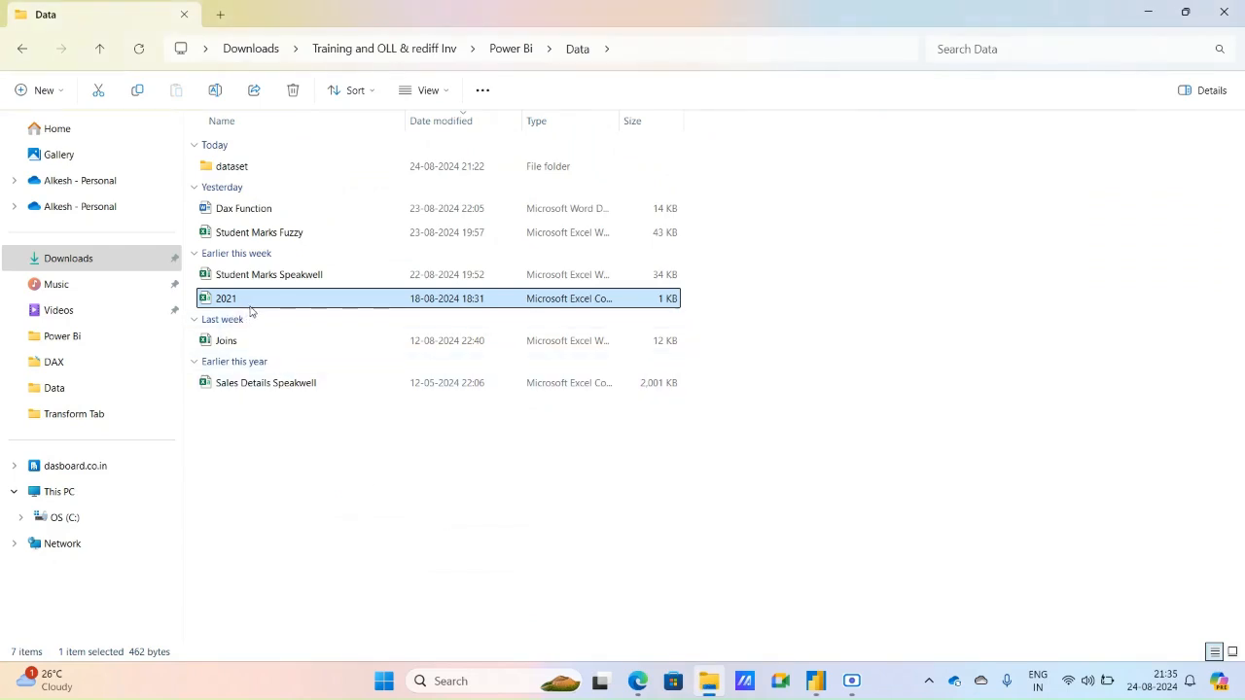
pyautogui.click(265, 398)
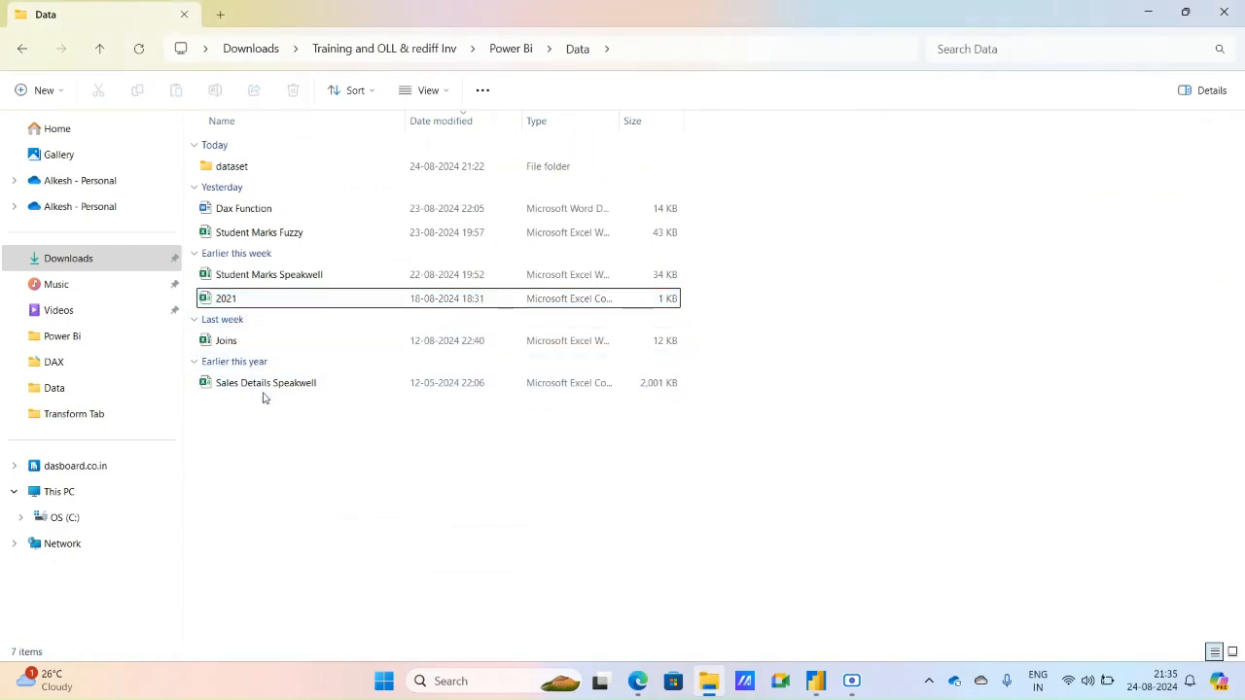
pyautogui.click(257, 302)
pyautogui.keyDown('ctrl'); pyautogui.click(256, 275); pyautogui.keyUp('ctrl')
pyautogui.click(280, 402)
pyautogui.doubleClick(233, 166)
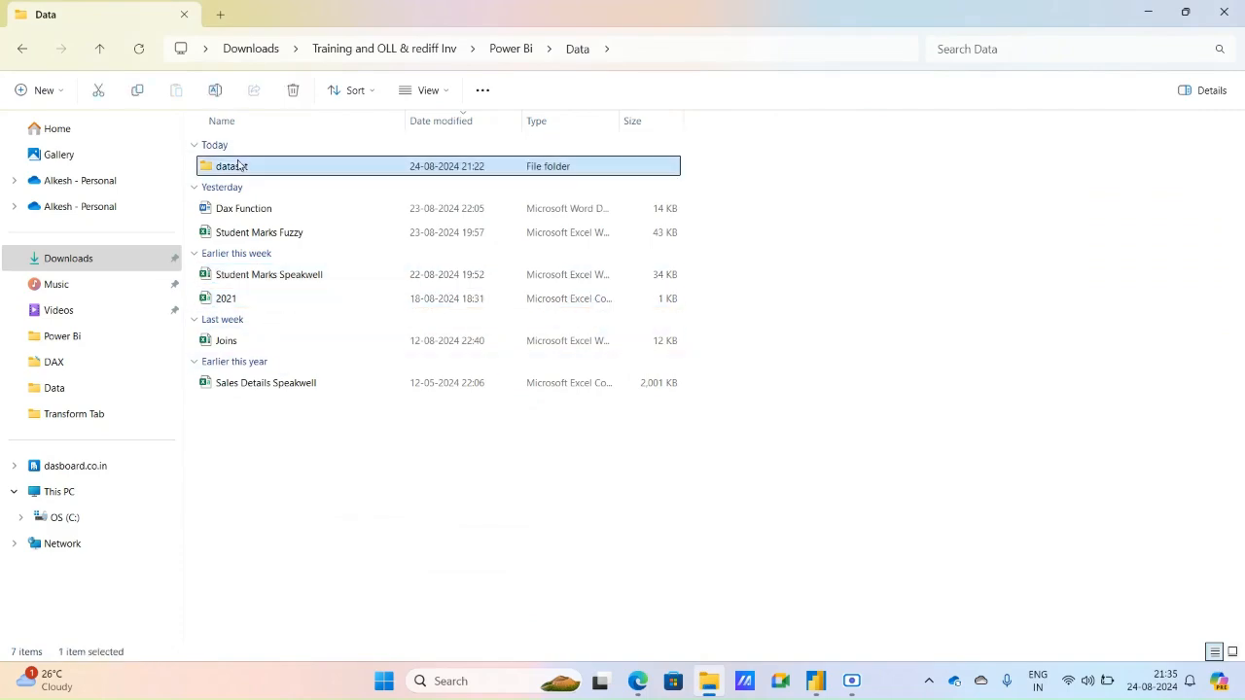
pyautogui.click(102, 49)
pyautogui.click(282, 301)
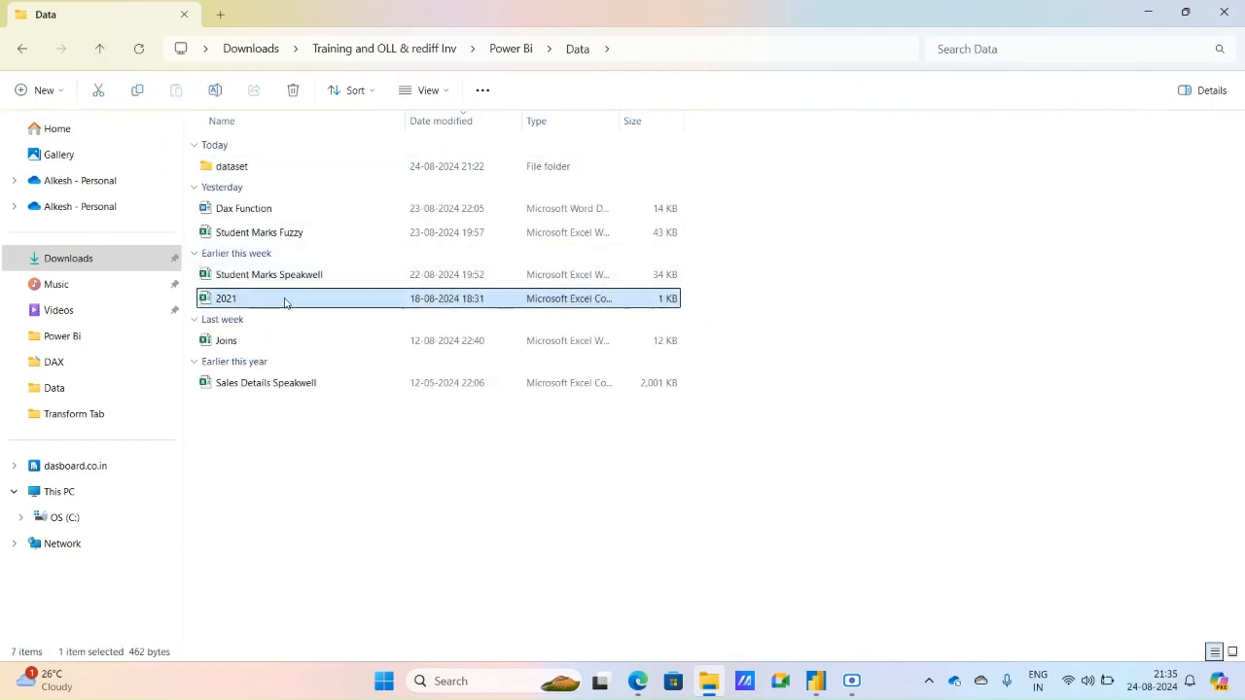
pyautogui.moveTo(285, 302); pyautogui.dragTo(267, 166)
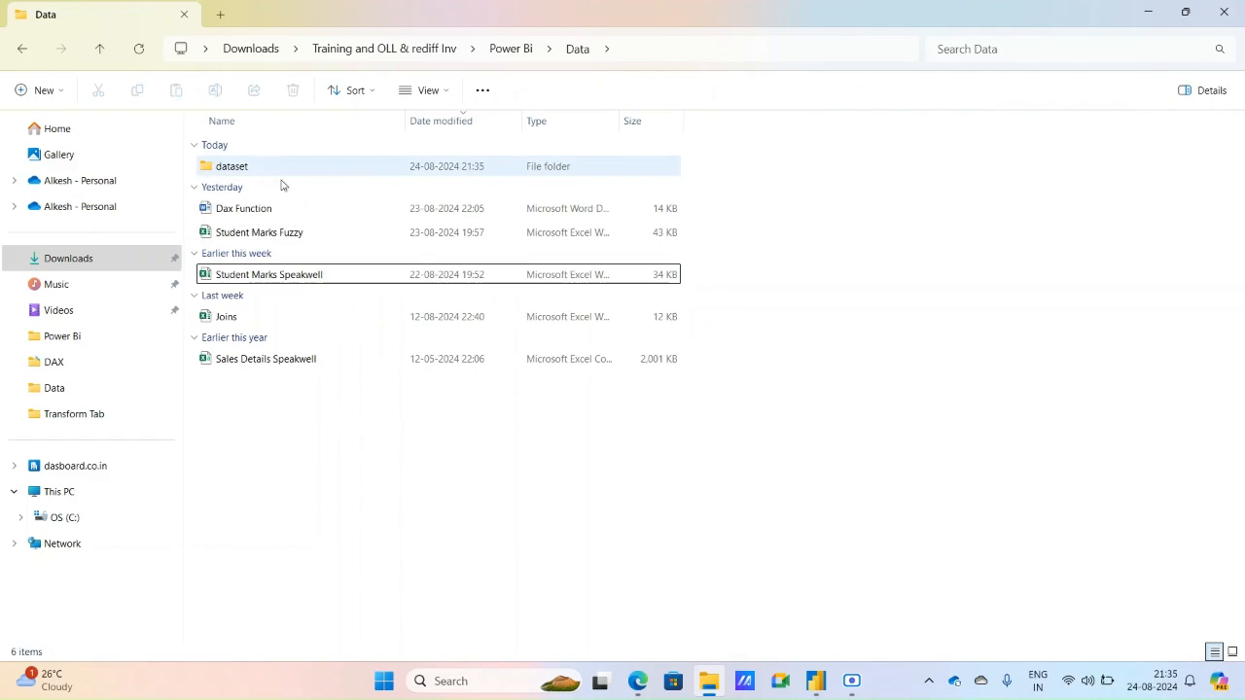
# - Return to the Power Query Editor and check which values the Name and Year column filters list
pyautogui.click(816, 677)
pyautogui.click(887, 613)
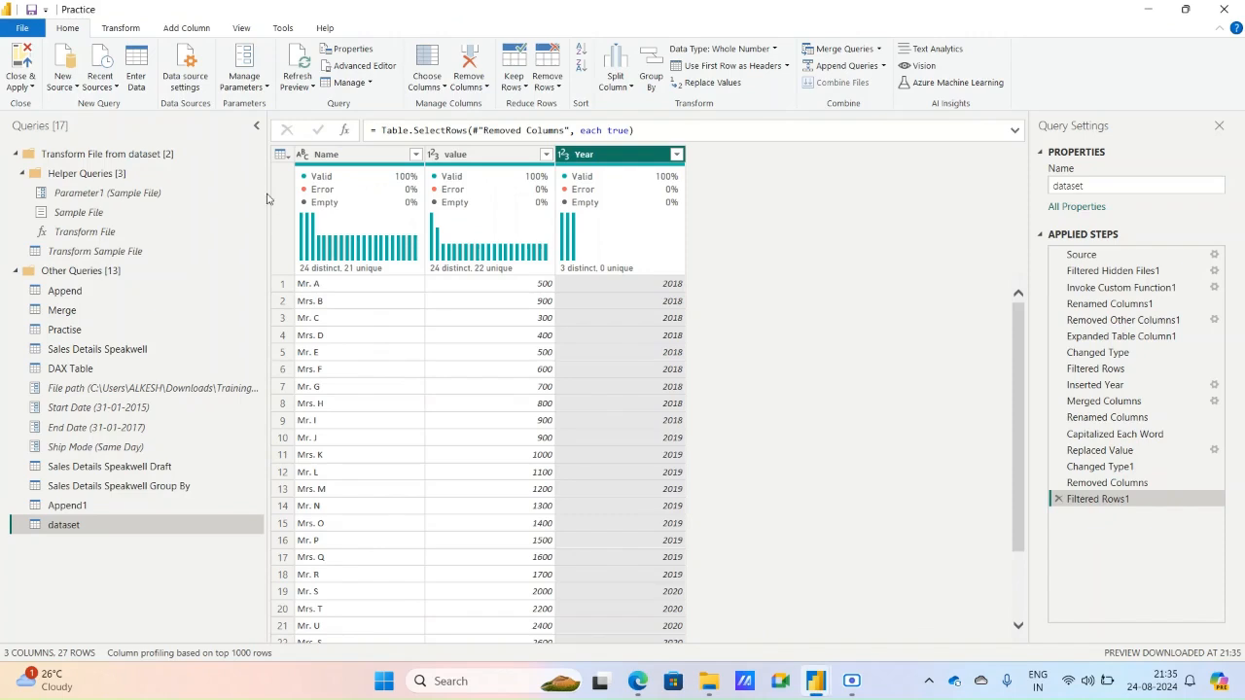
pyautogui.click(417, 155)
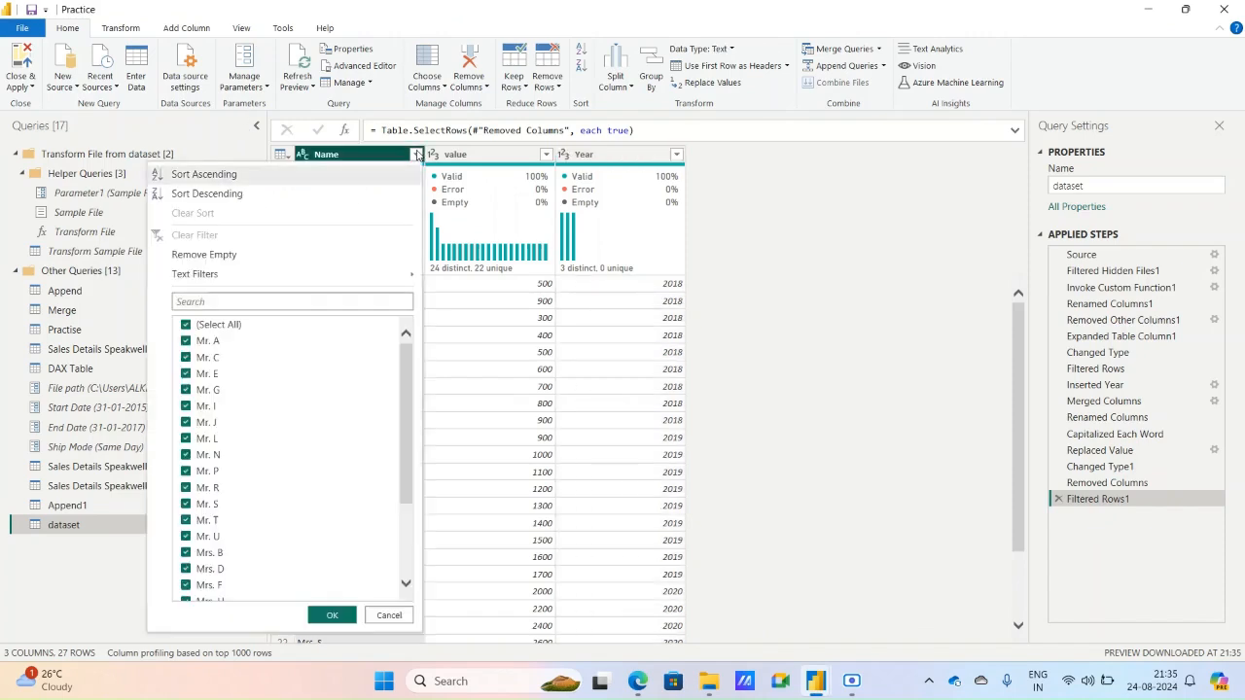
pyautogui.click(487, 386)
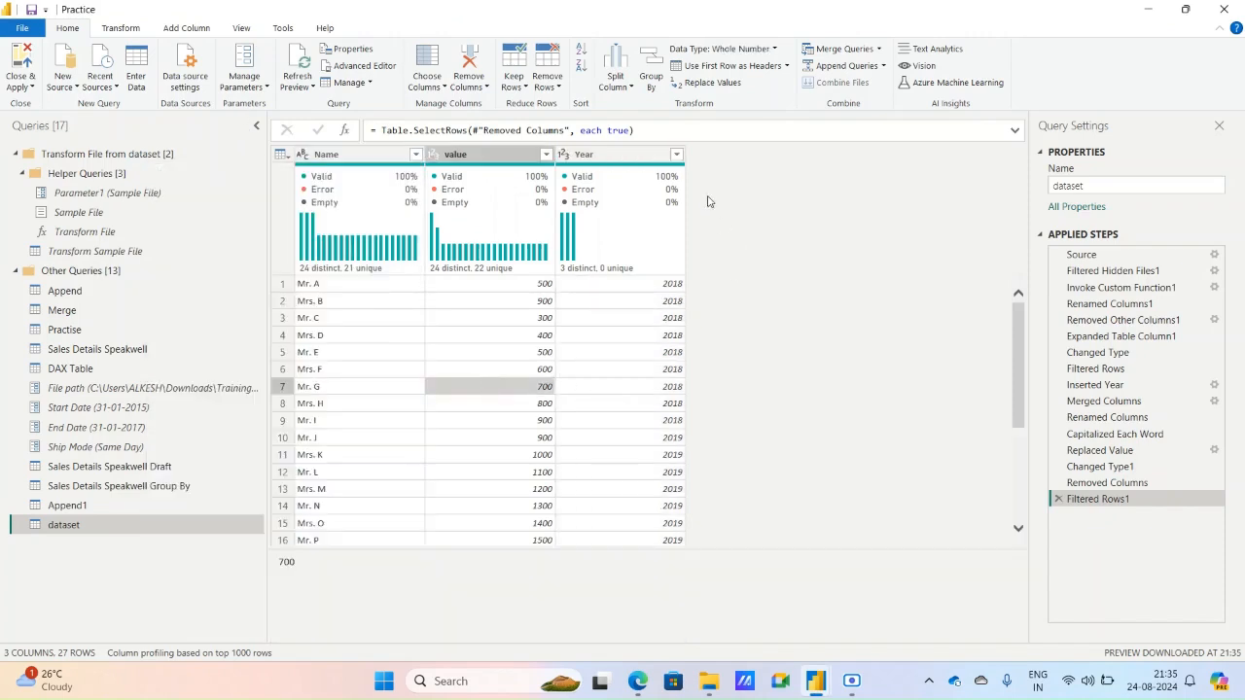
pyautogui.click(676, 155)
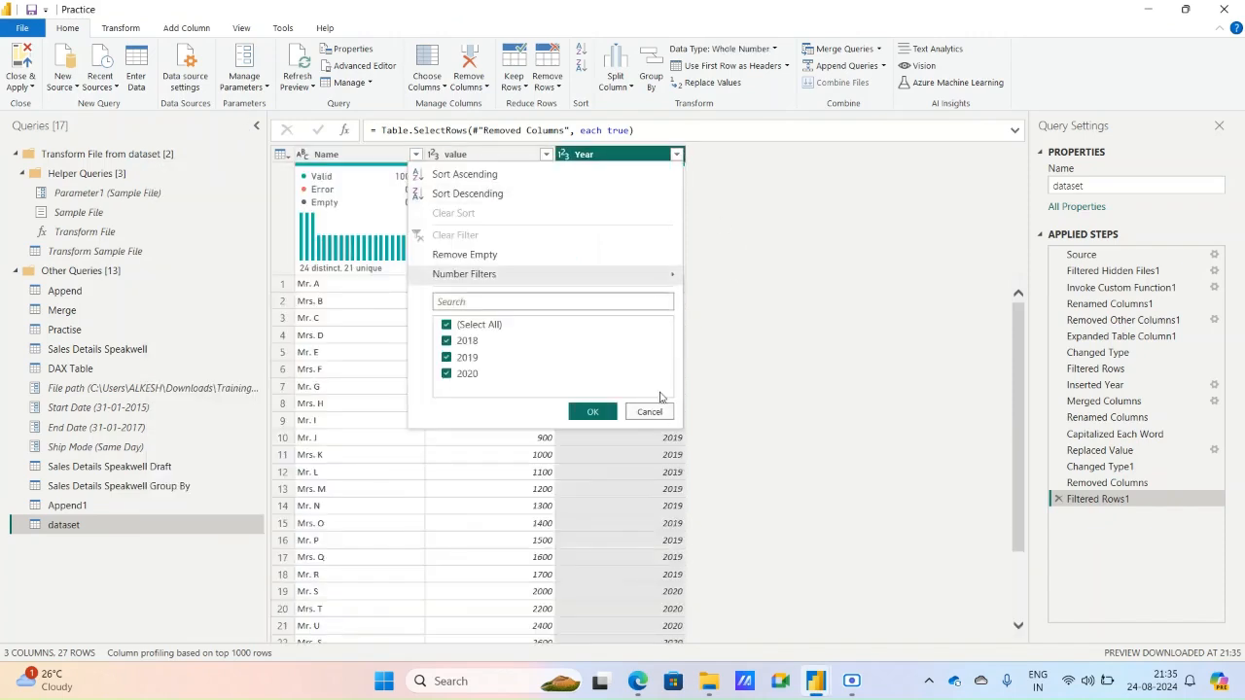
pyautogui.click(593, 412)
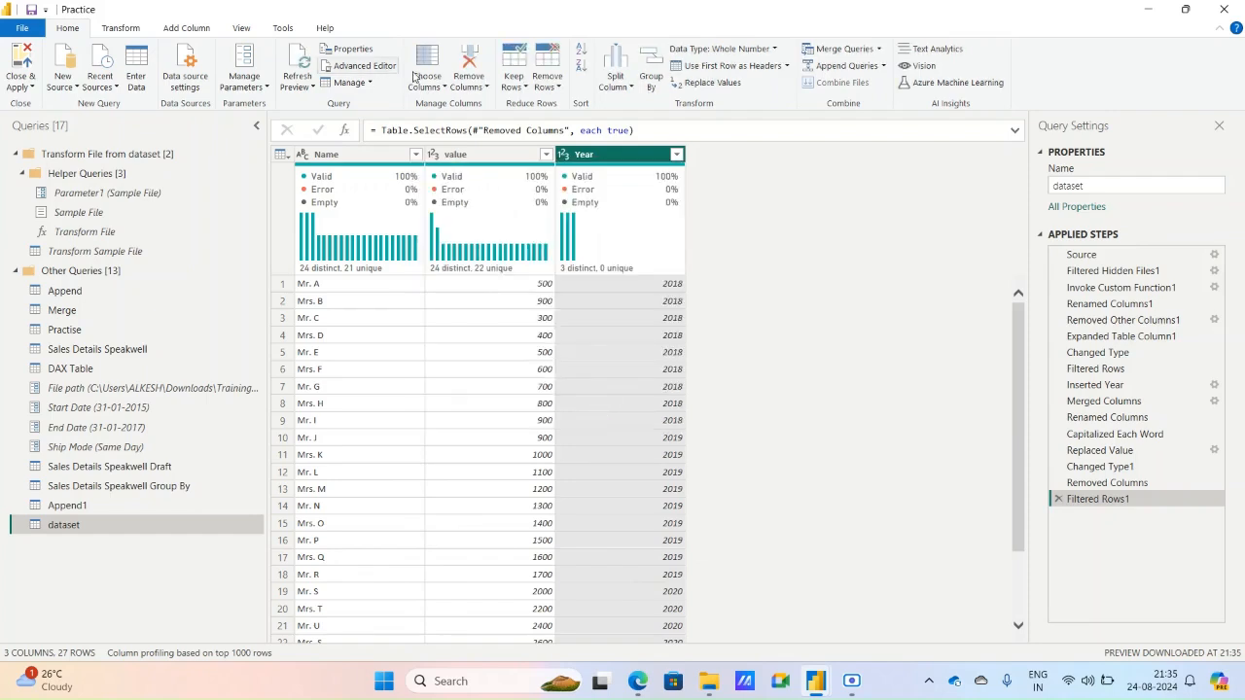
# - Refresh the dataset query's preview and filter the Year column to show only 2021
pyautogui.click(299, 86)
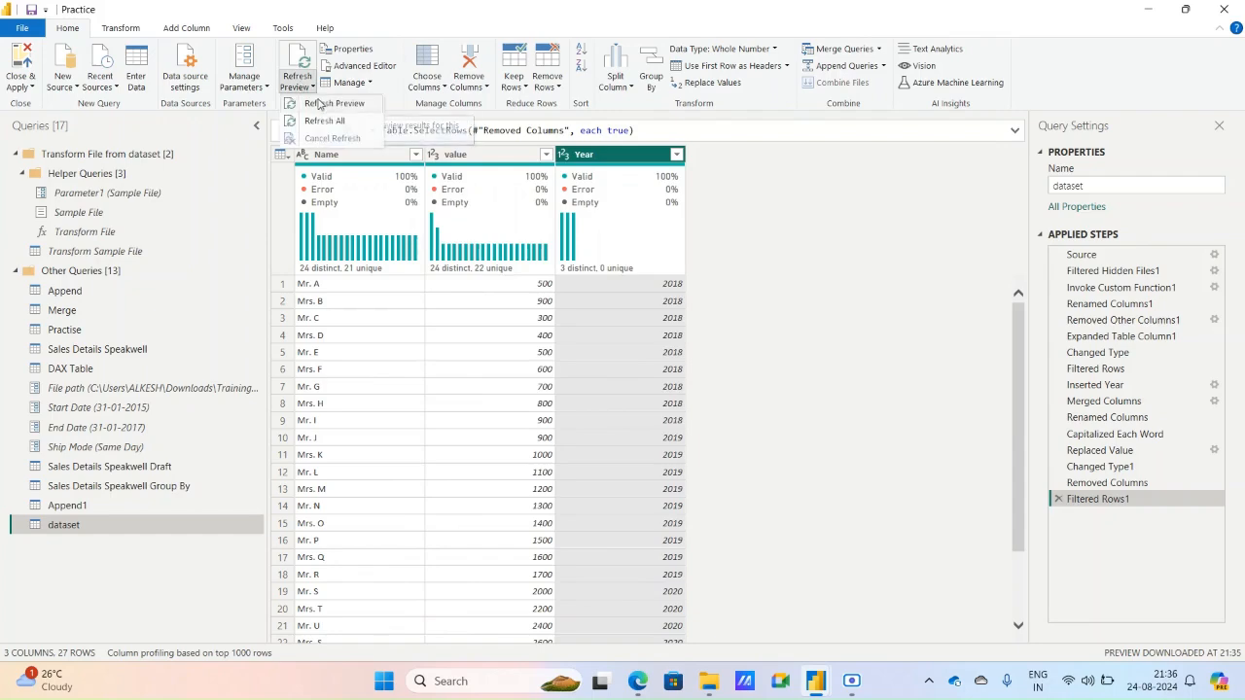
pyautogui.click(318, 103)
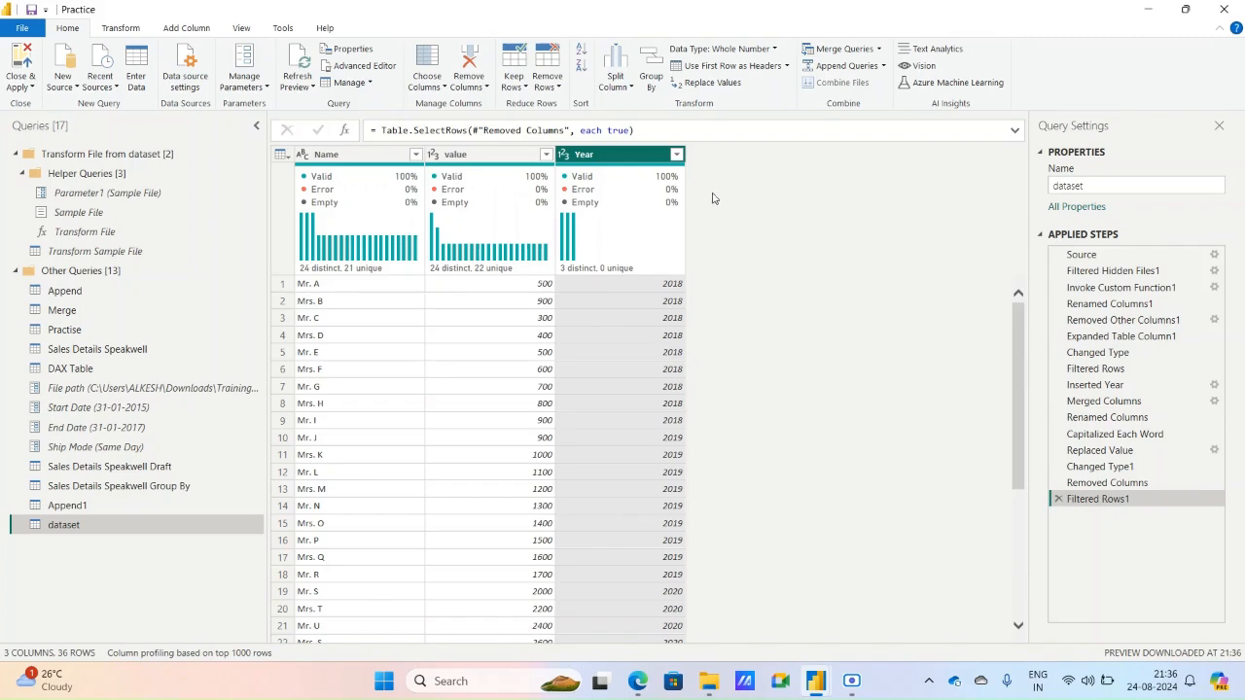
pyautogui.click(677, 155)
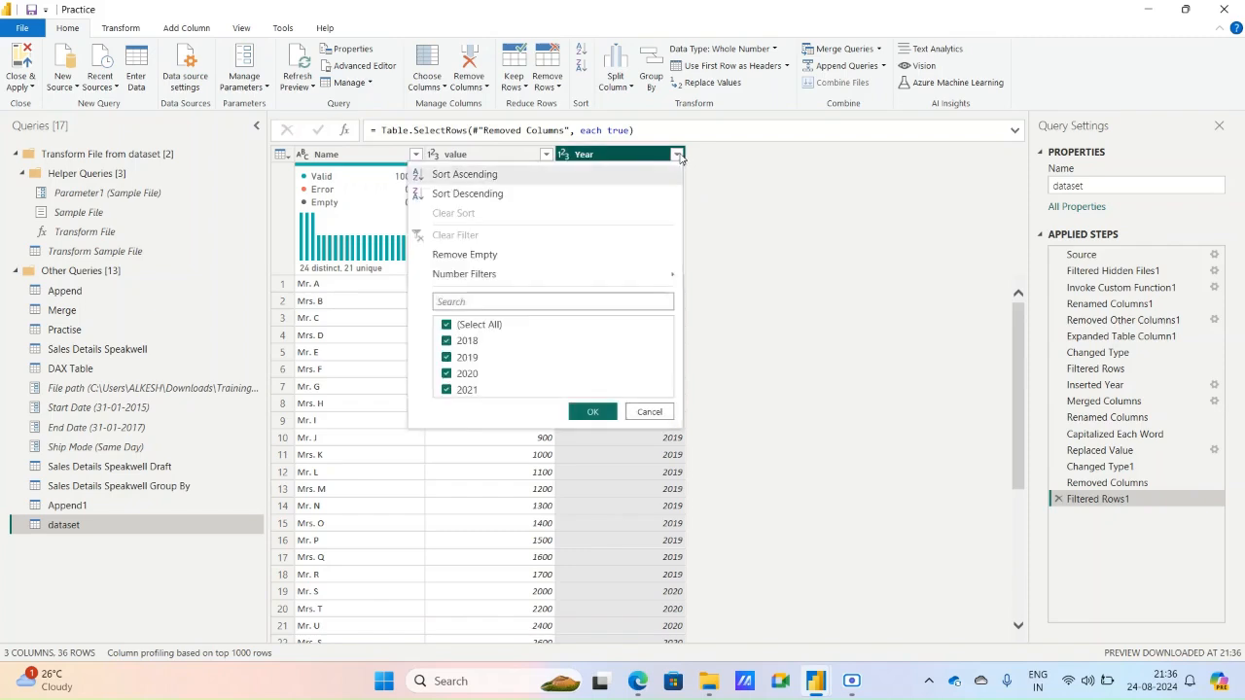
pyautogui.click(473, 325)
pyautogui.click(469, 391)
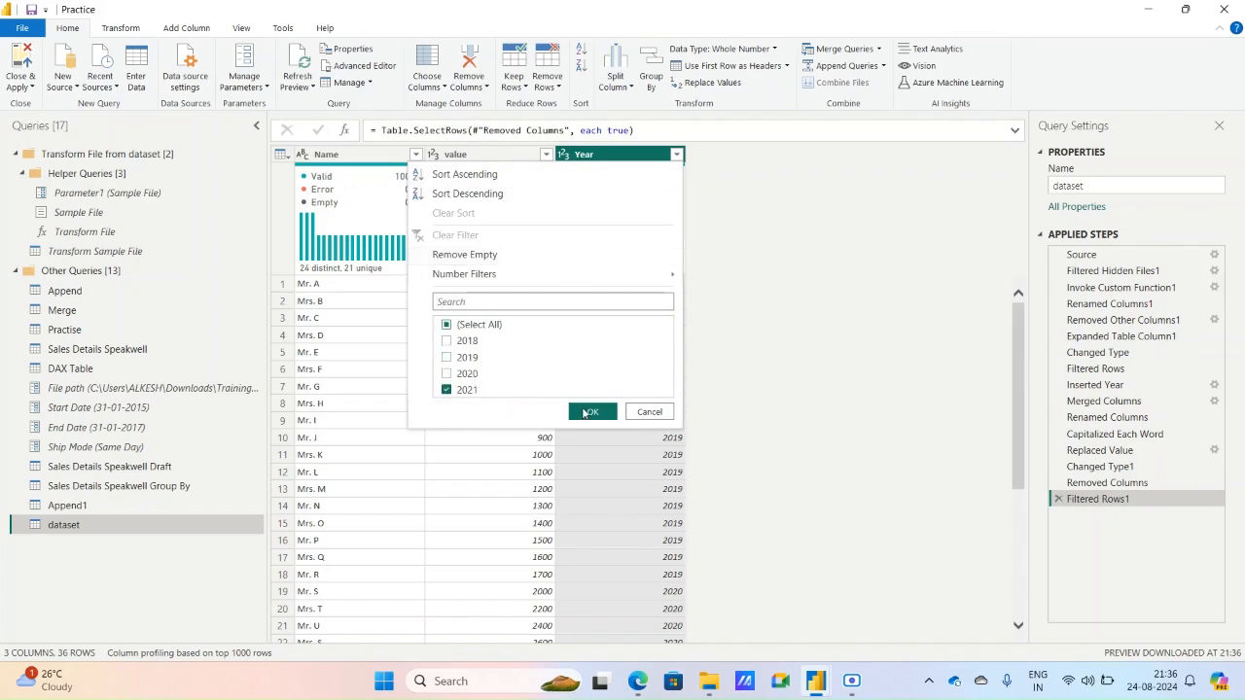
pyautogui.click(591, 413)
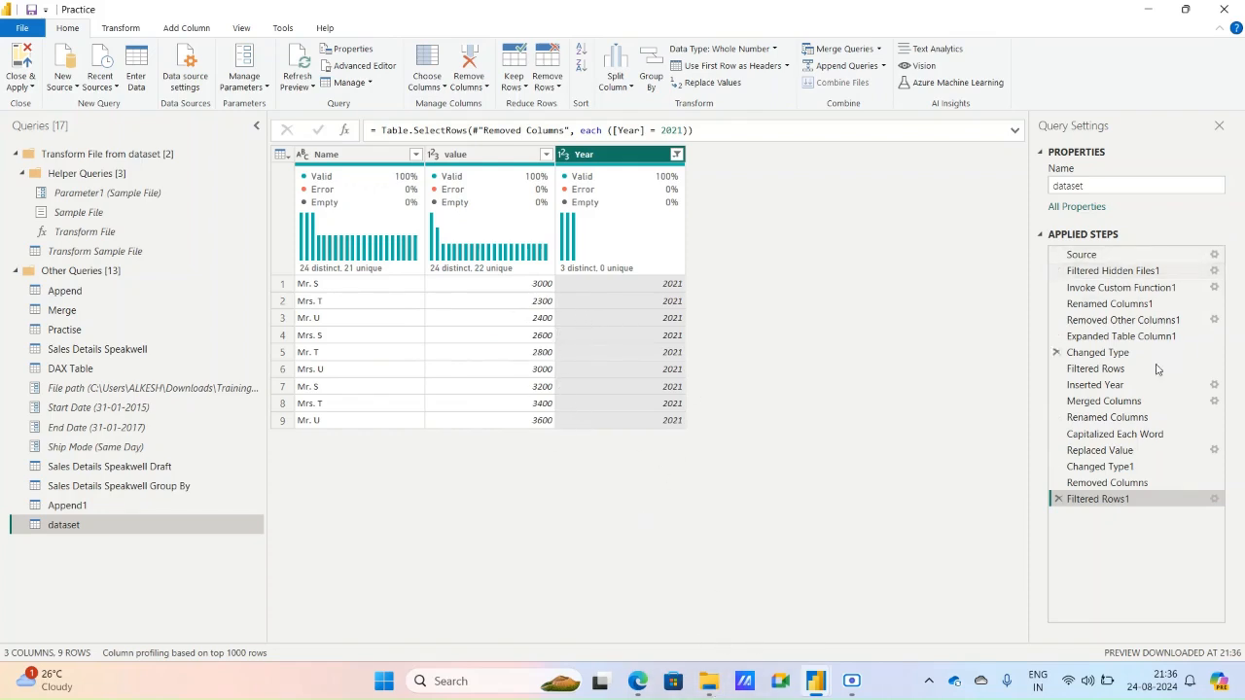
# - Open the 2021 file from the dataset folder in Excel and compare its raw rows with the filtered 2021 rows in the Power Query Editor
pyautogui.click(715, 679)
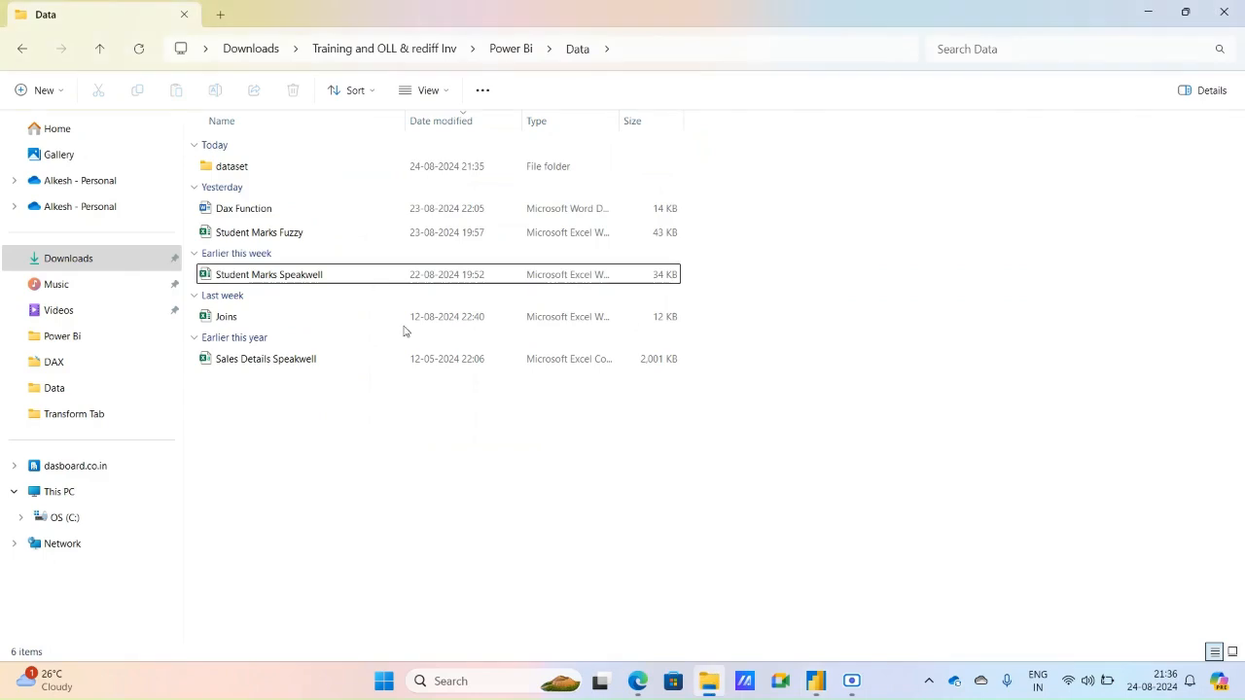
pyautogui.doubleClick(261, 163)
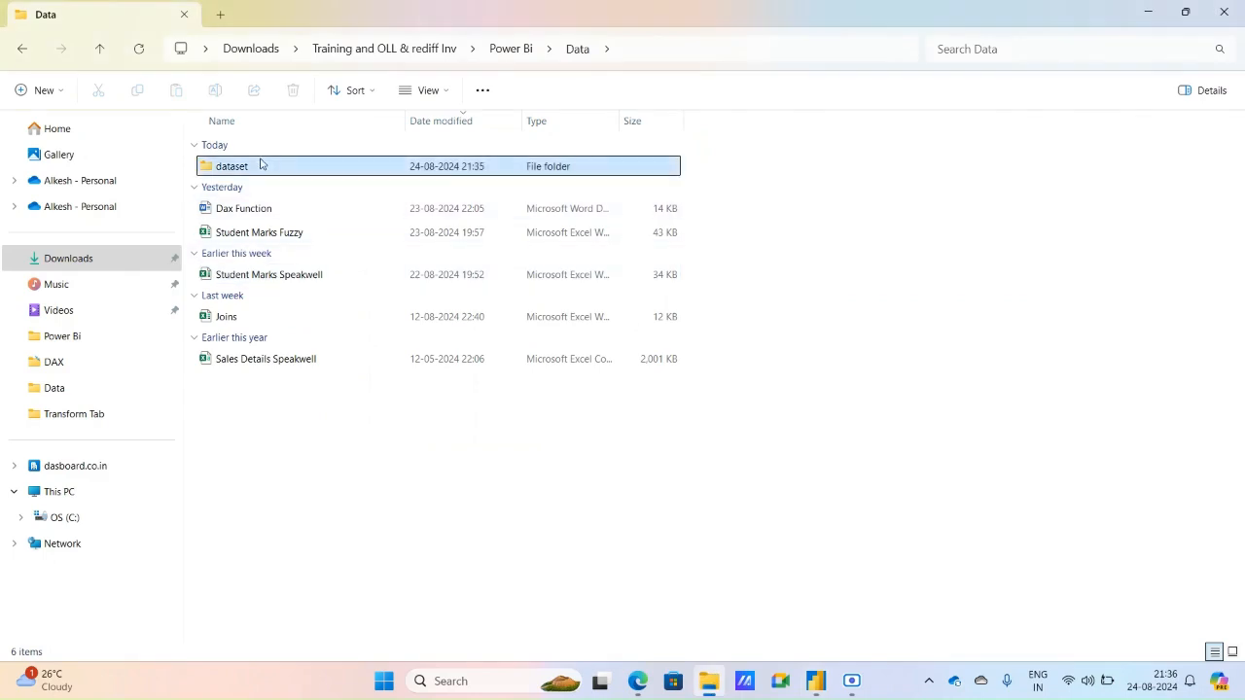
pyautogui.doubleClick(246, 169)
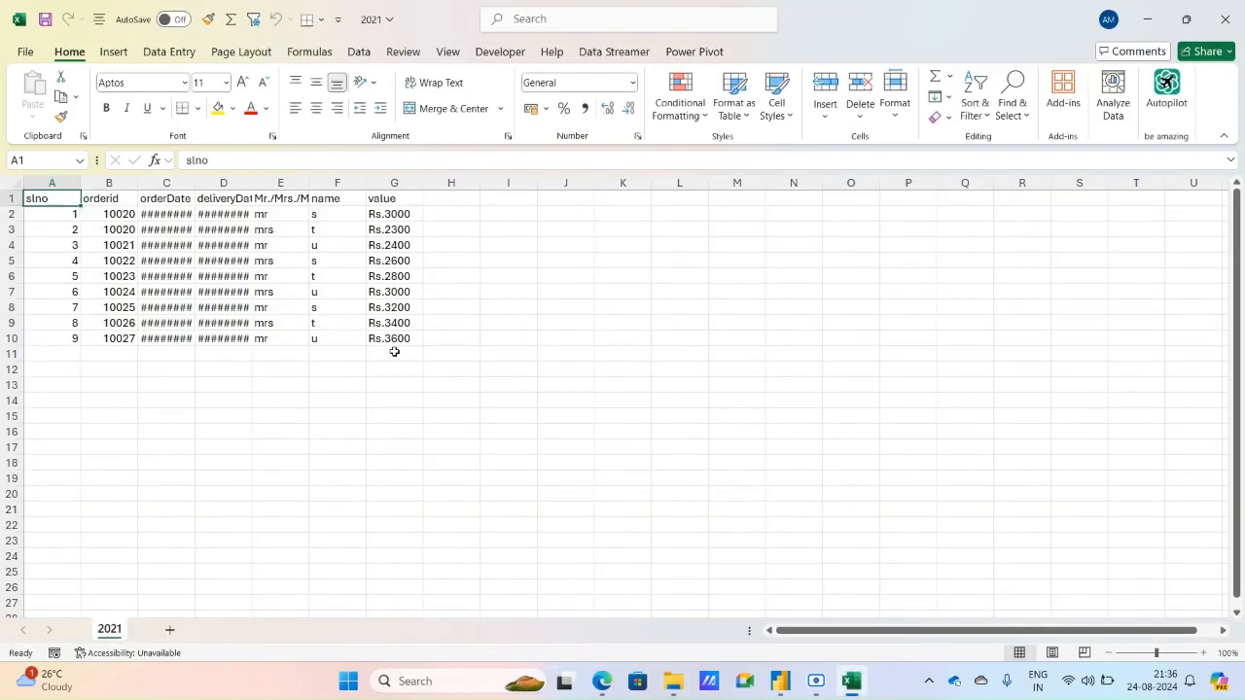
pyautogui.click(285, 214)
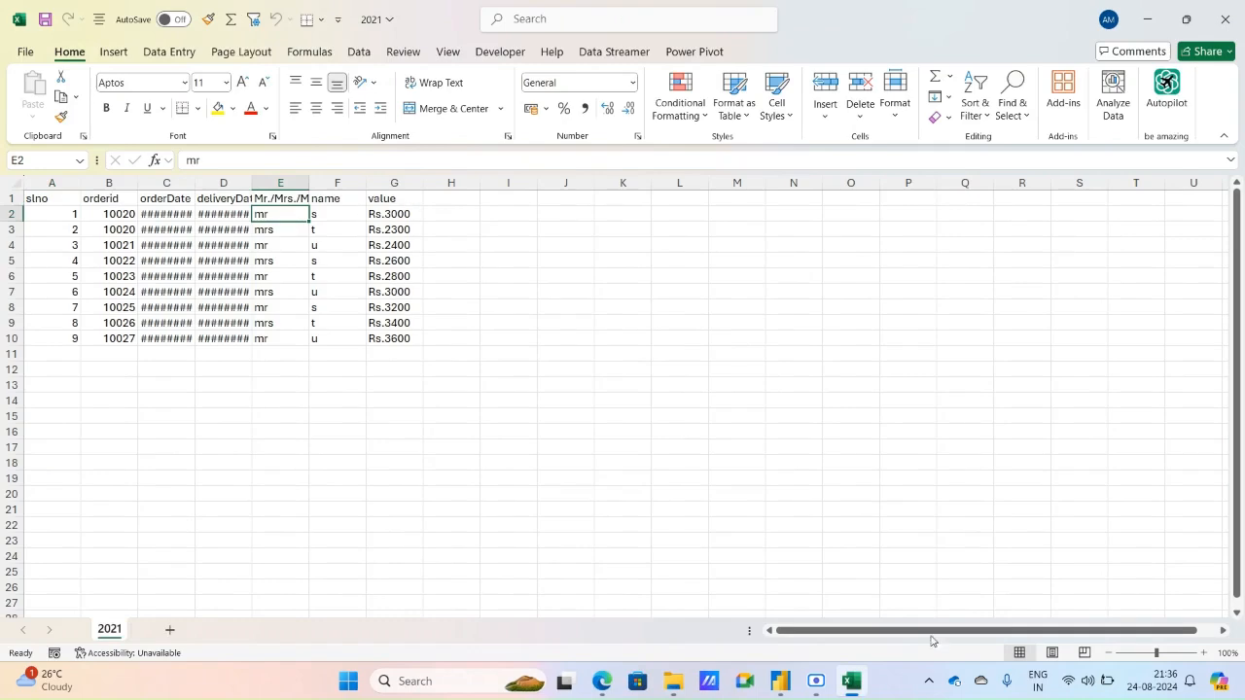
pyautogui.click(780, 681)
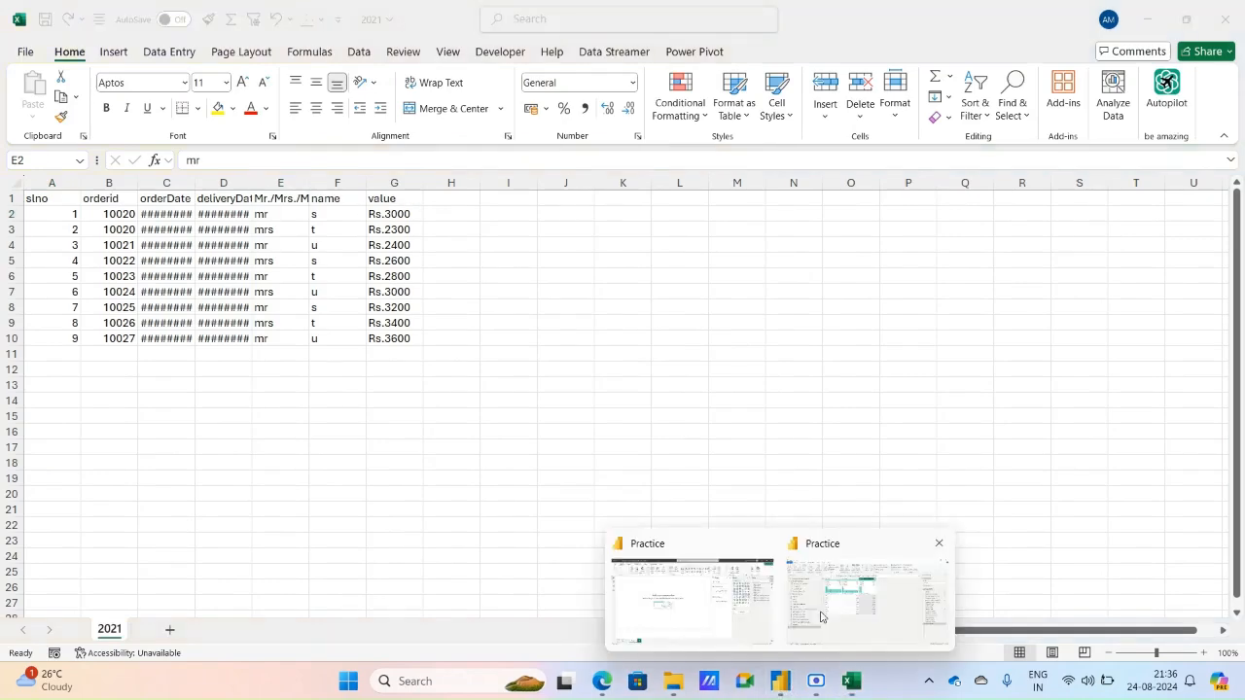
pyautogui.click(820, 616)
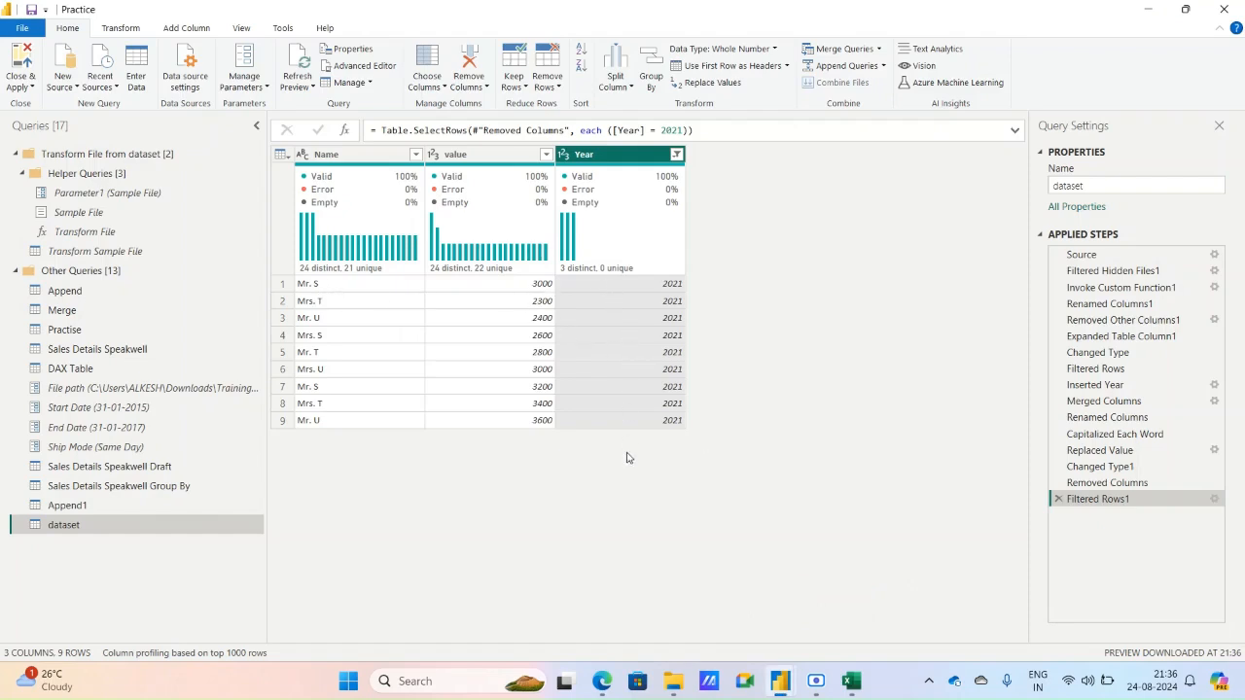
# - Switch back to Excel and close the 2021 file without saving changes
pyautogui.click(852, 681)
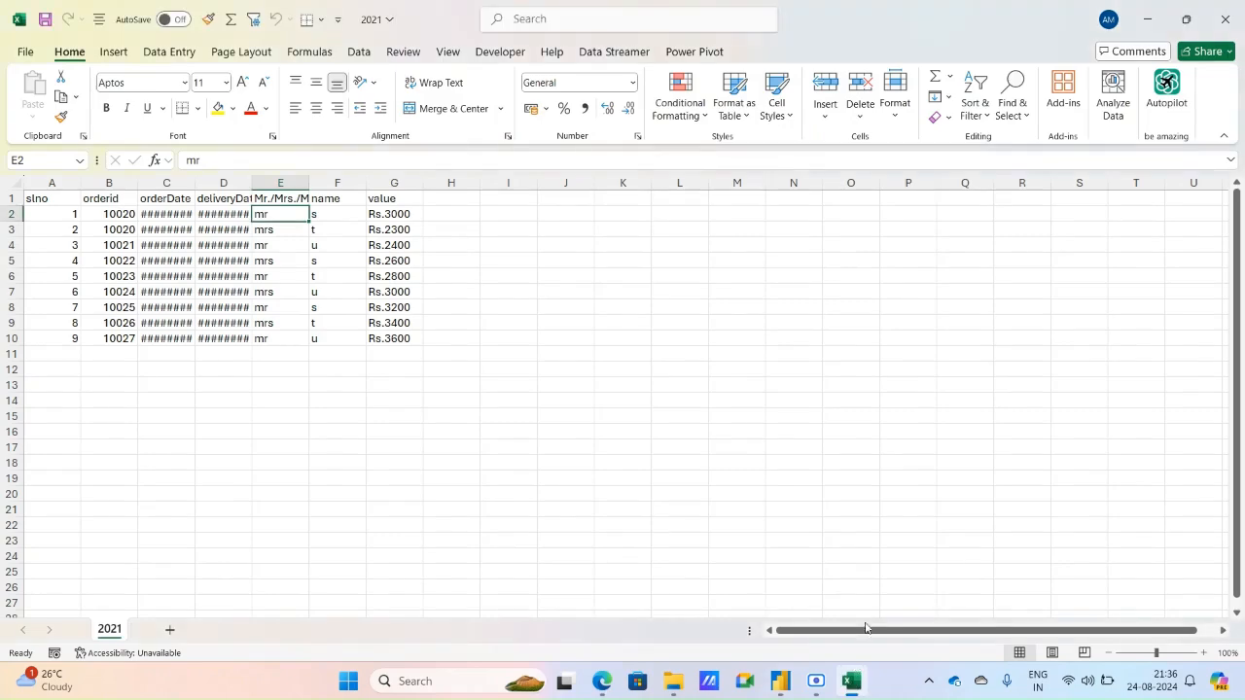
pyautogui.click(1226, 19)
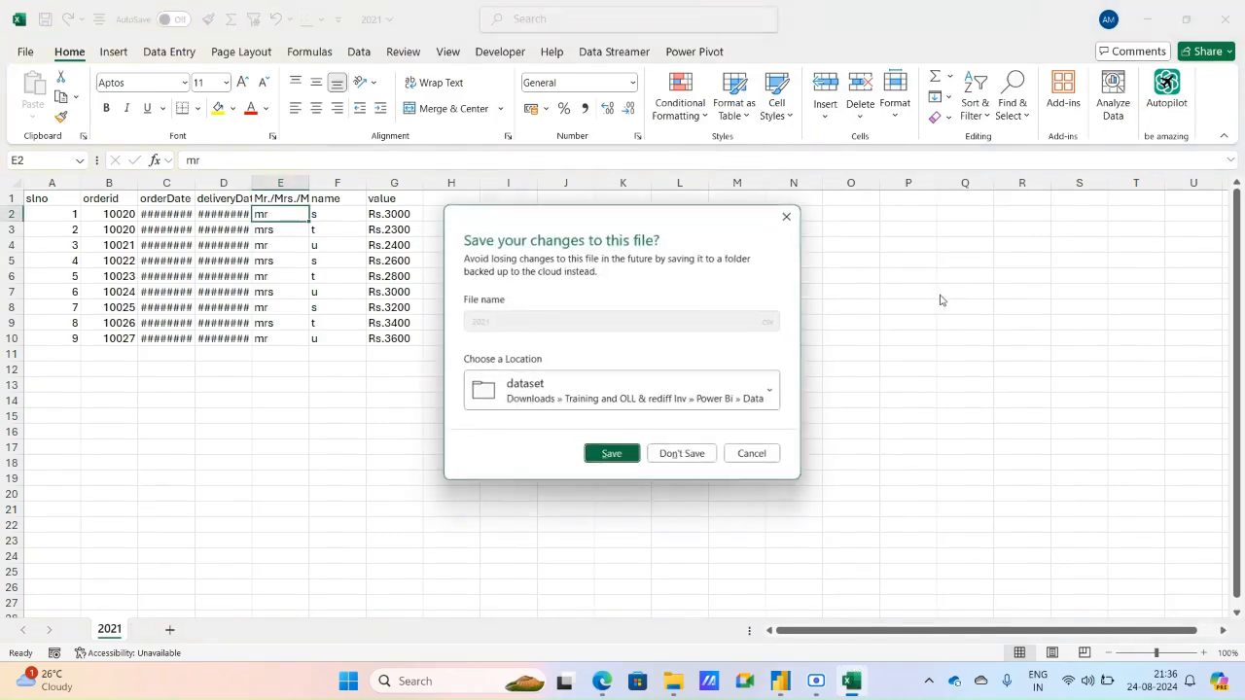
pyautogui.click(681, 455)
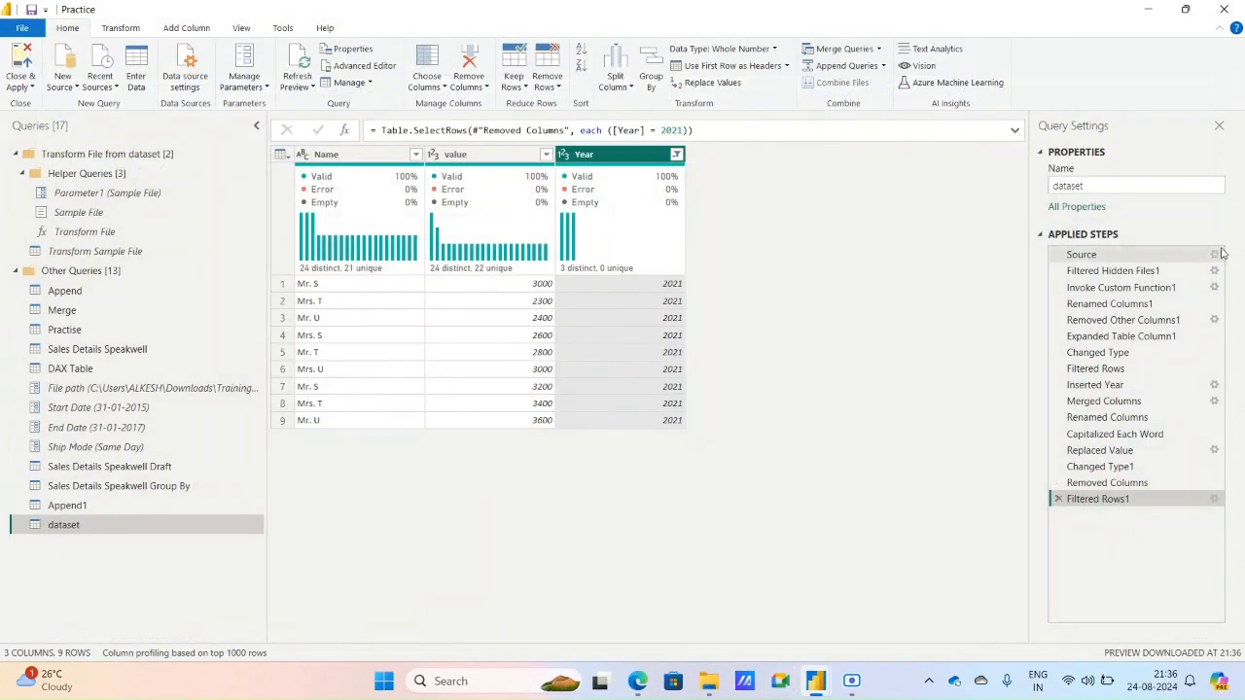
# - Review the dataset query's output at the Renamed Columns1 and Expanded Table Column1 steps, and return to Filtered Rows1
pyautogui.click(1132, 309)
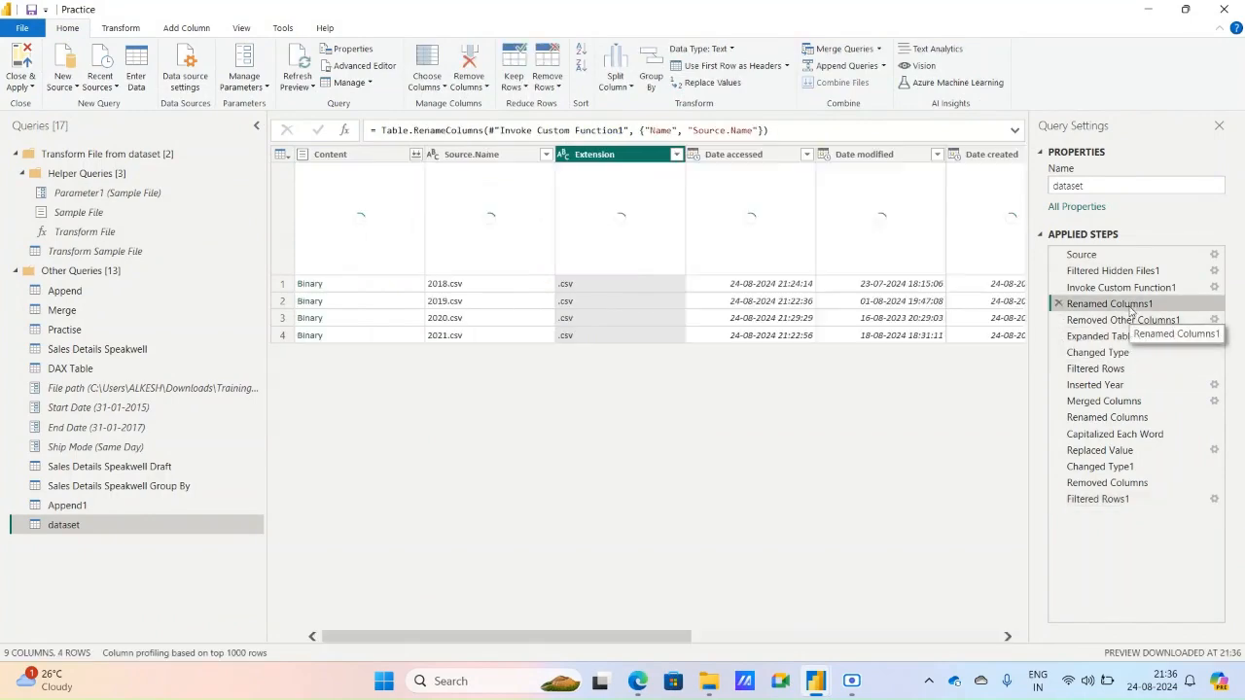
pyautogui.click(1146, 321)
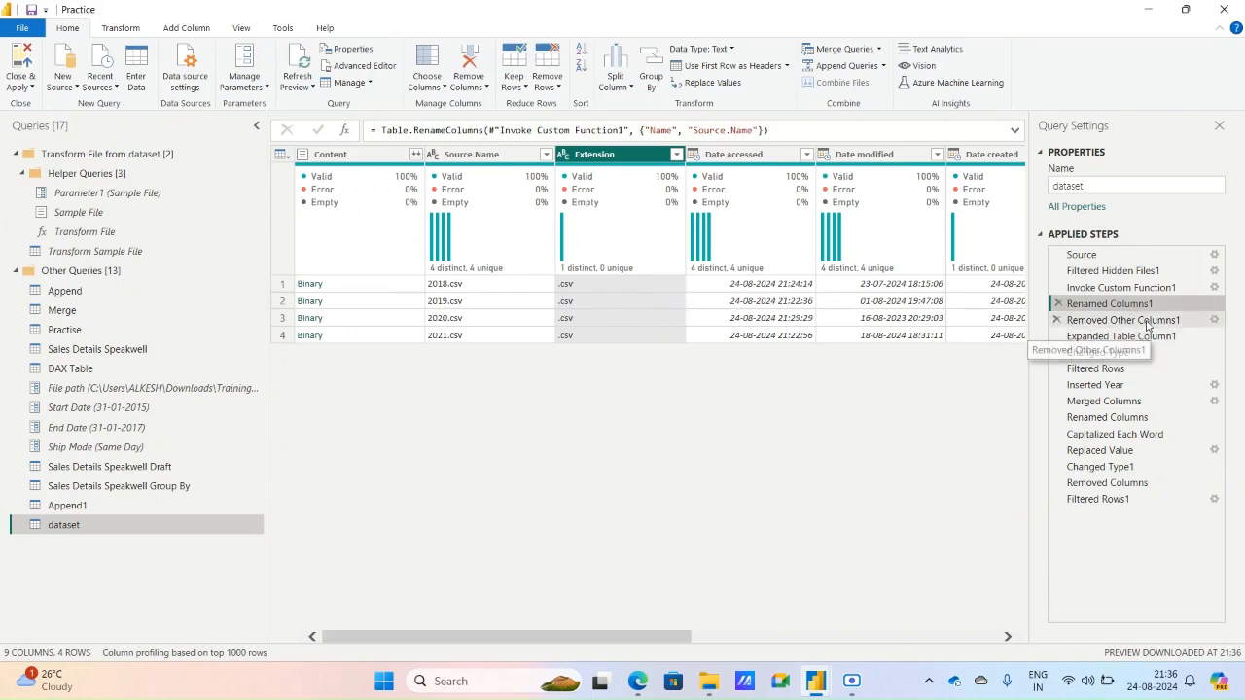
pyautogui.click(1144, 337)
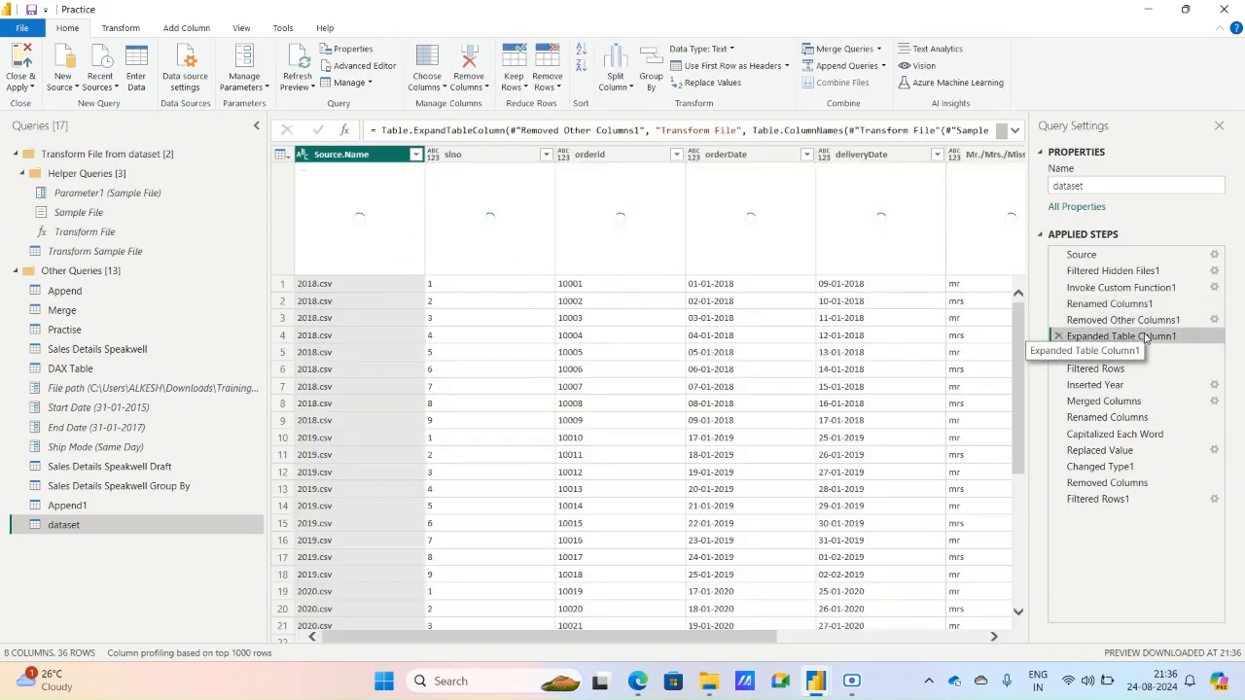
pyautogui.click(802, 636)
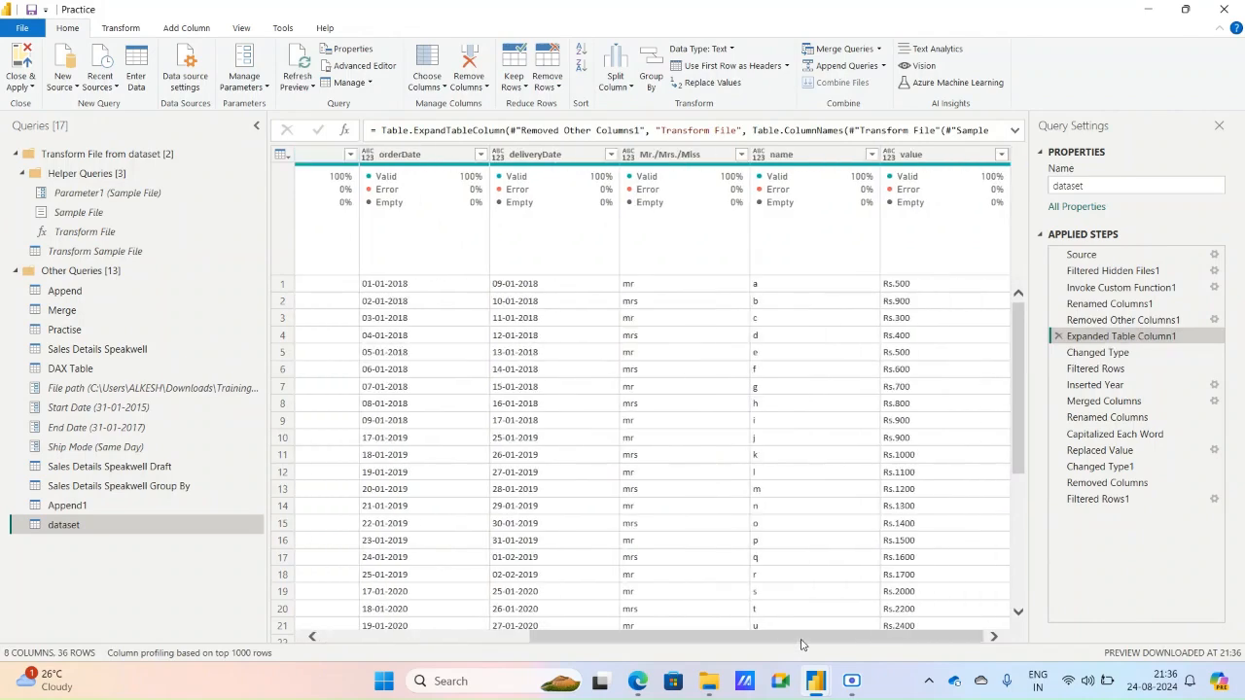
pyautogui.click(517, 638)
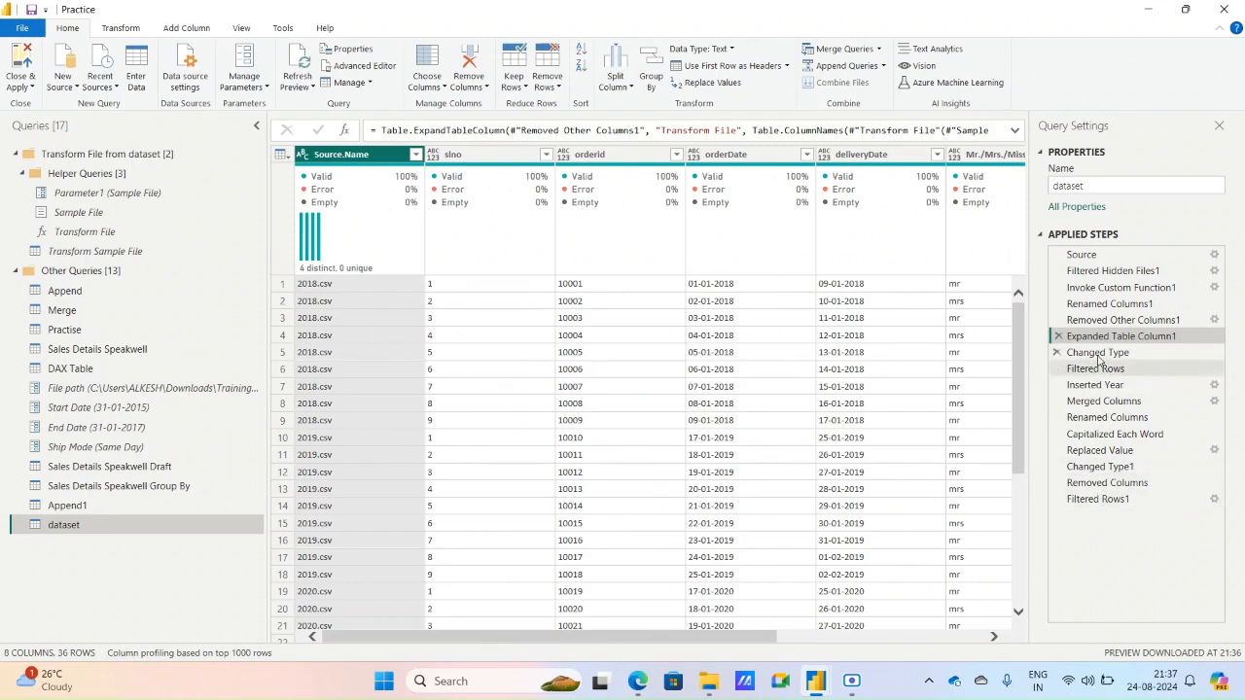
pyautogui.click(1126, 506)
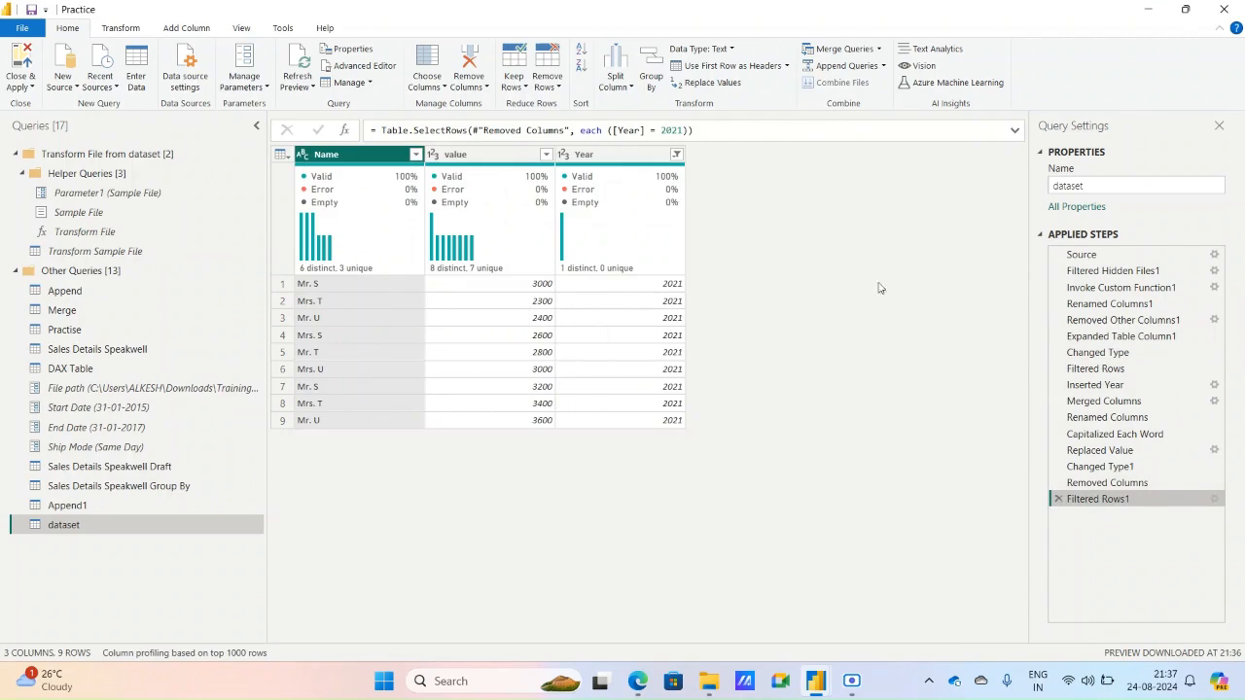
# - Delete the Filtered Rows1 step that limits the dataset query's Year column to 2021, and look through the unfiltered rows
pyautogui.click(677, 155)
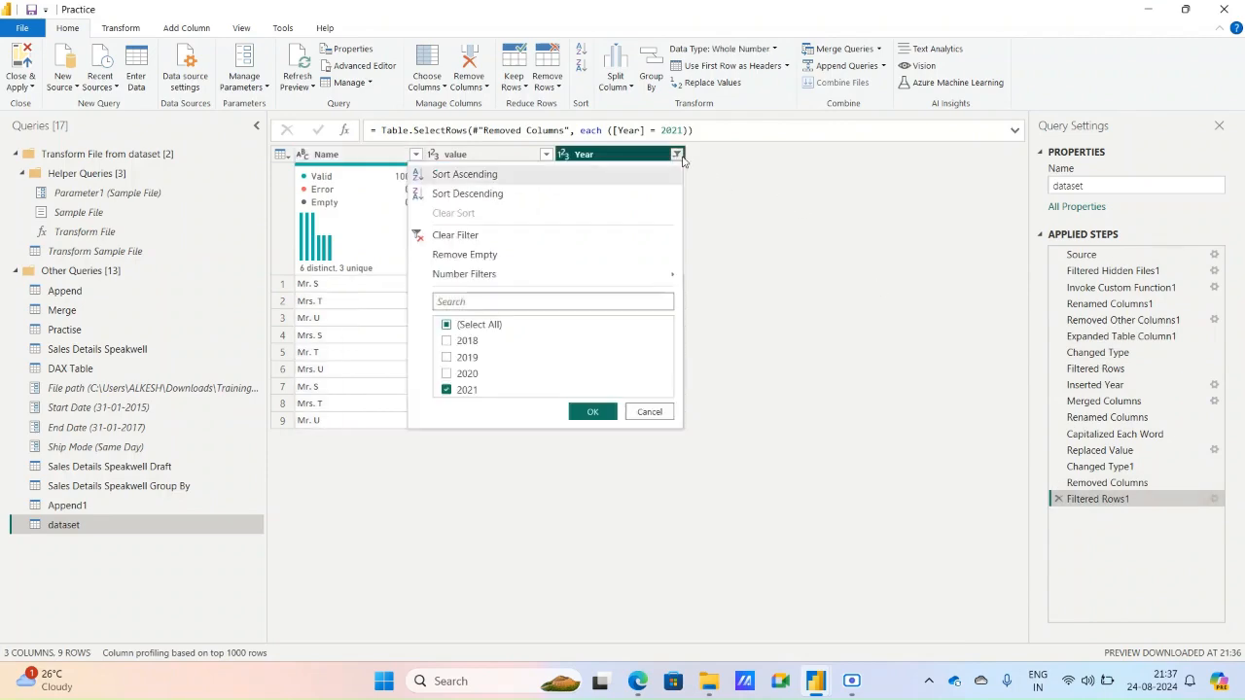
pyautogui.click(879, 273)
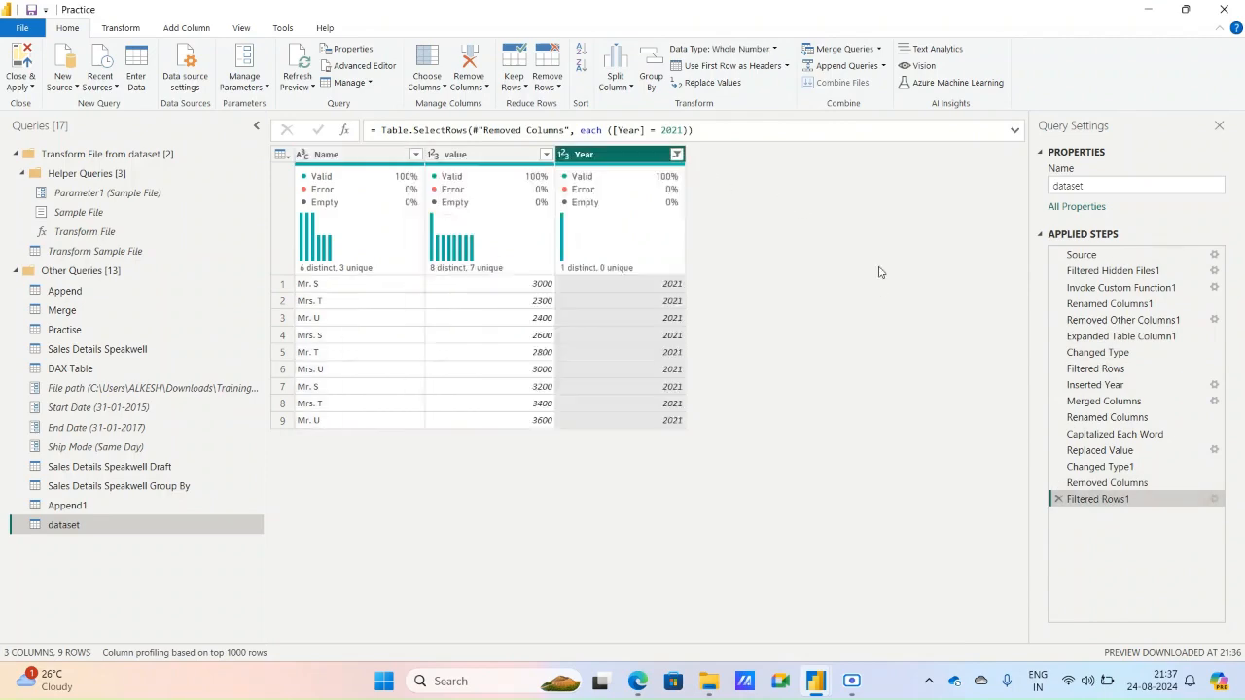
pyautogui.click(1059, 499)
pyautogui.scroll(-5, 626, 364)
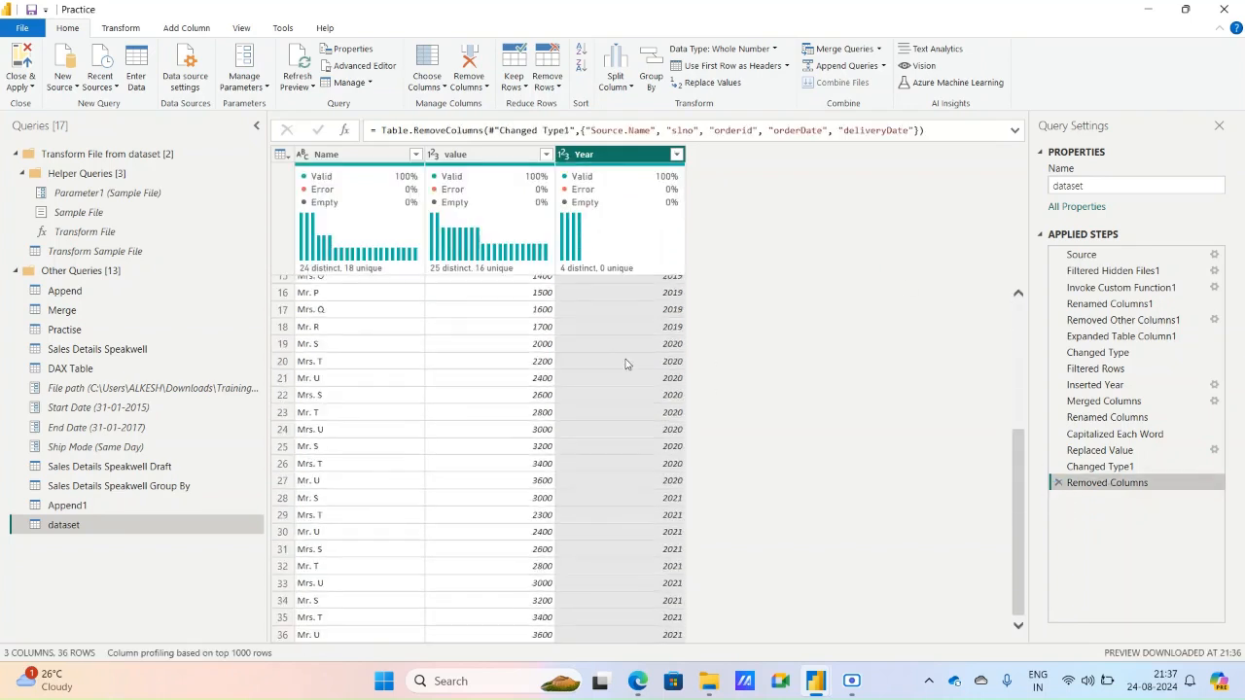
# - Close and apply the query changes to the report, and reopen the Power Query Editor with its Transform commands shown
pyautogui.click(20, 86)
pyautogui.click(44, 104)
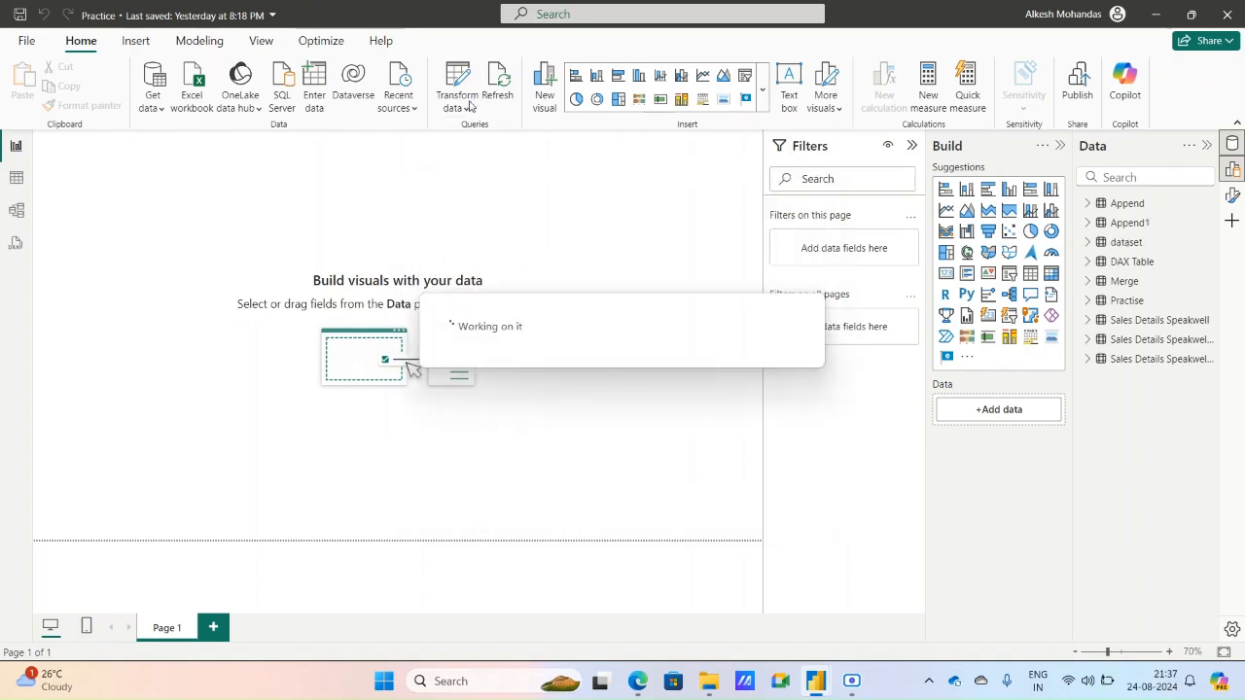
pyautogui.click(468, 107)
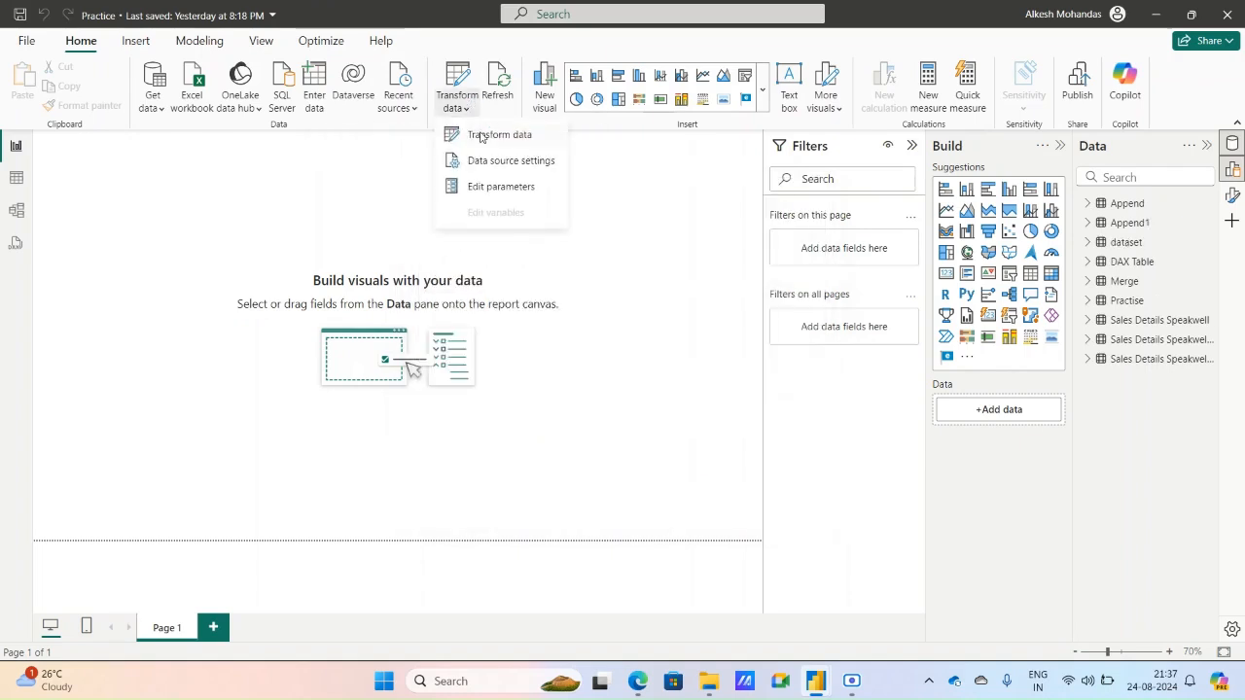
pyautogui.click(482, 138)
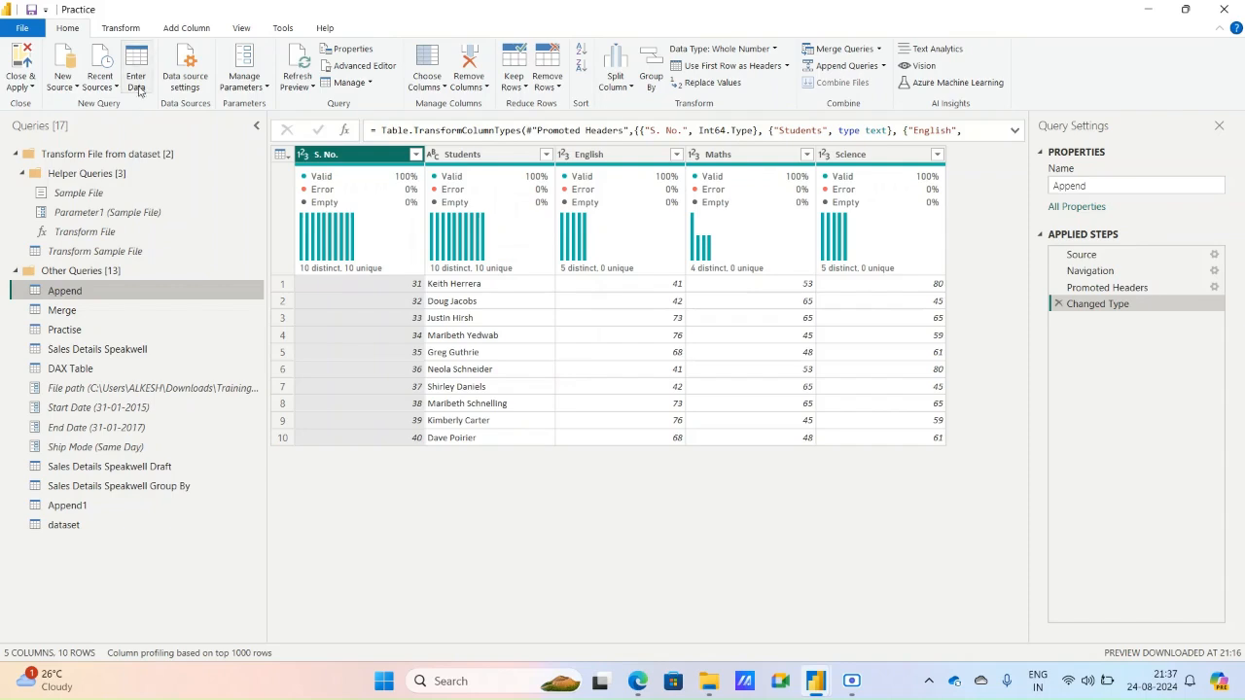
pyautogui.click(119, 28)
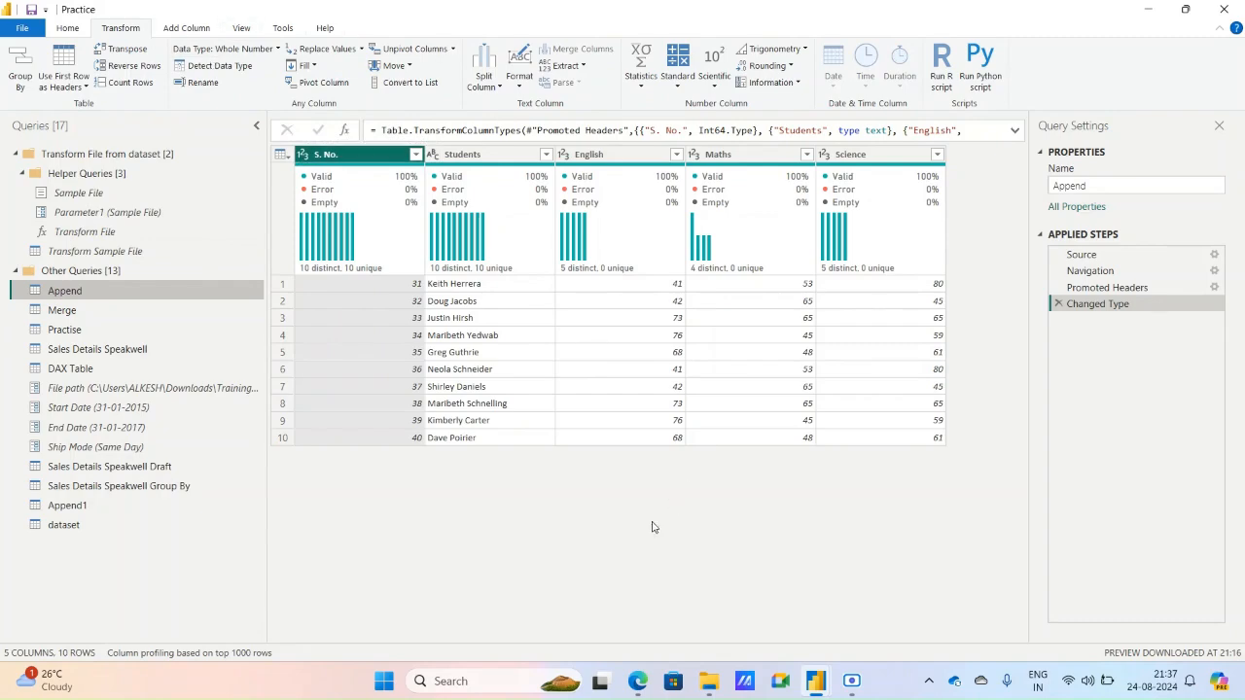
# - Switch to Microsoft Edge and open the Google home page from the new tab's shortcuts
pyautogui.click(629, 682)
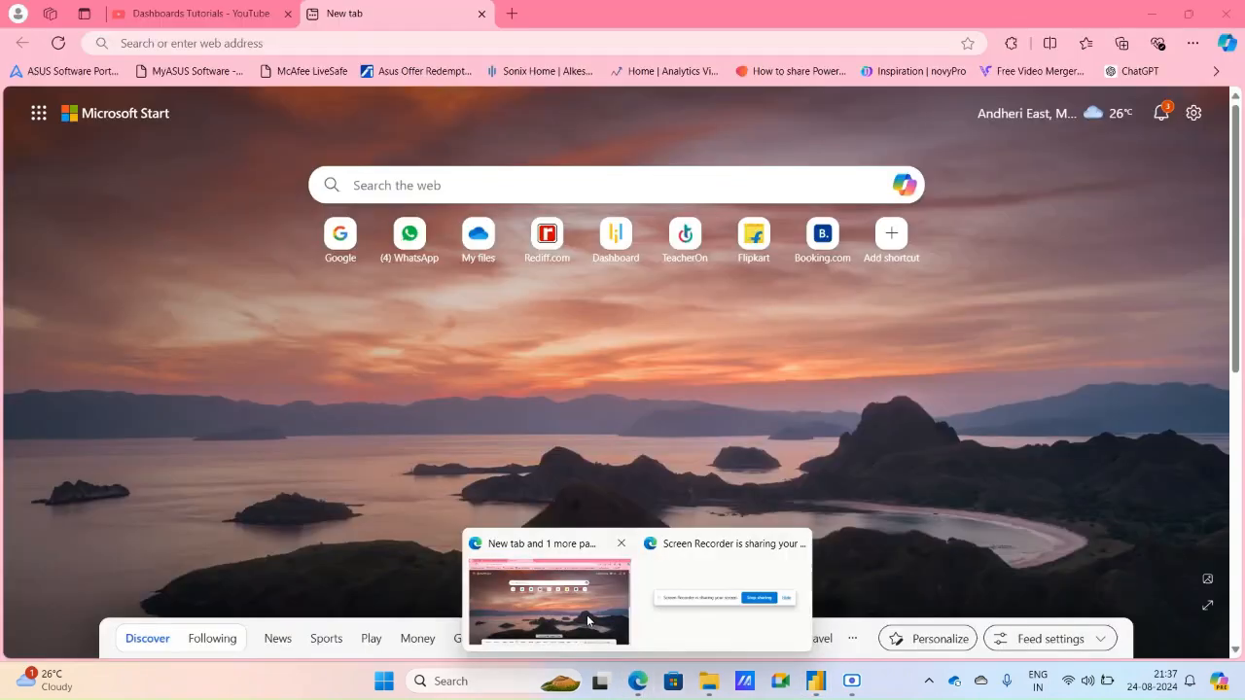
pyautogui.click(550, 596)
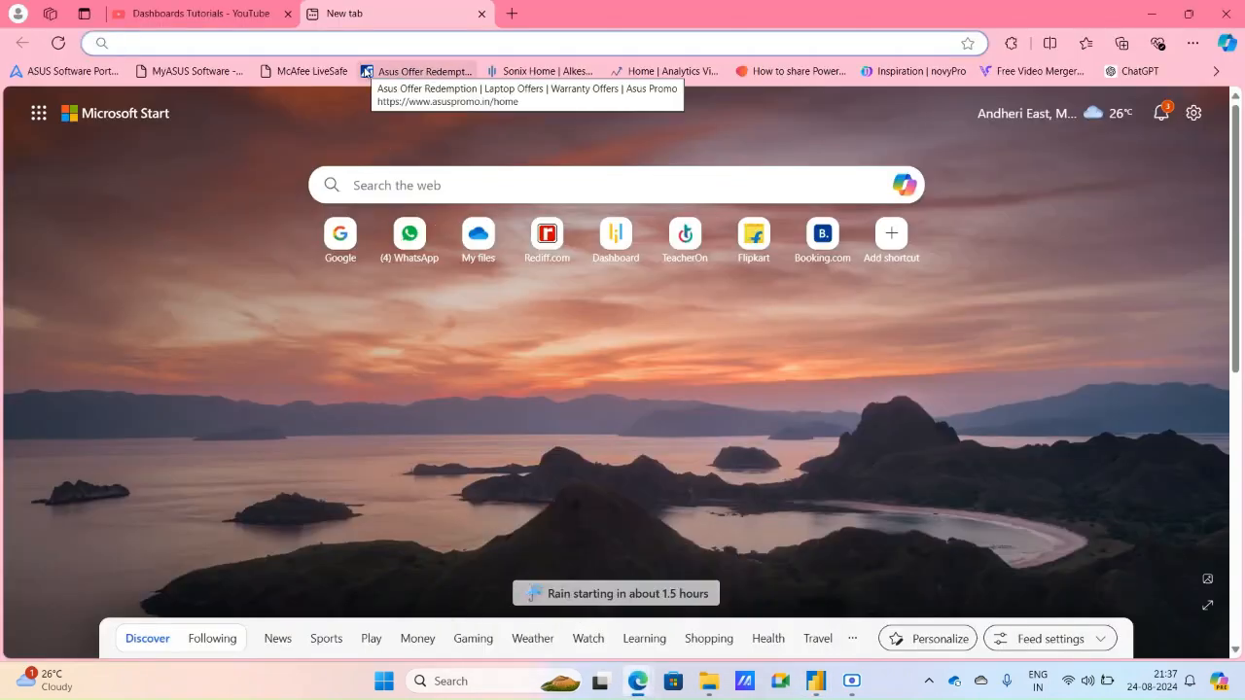
pyautogui.click(327, 253)
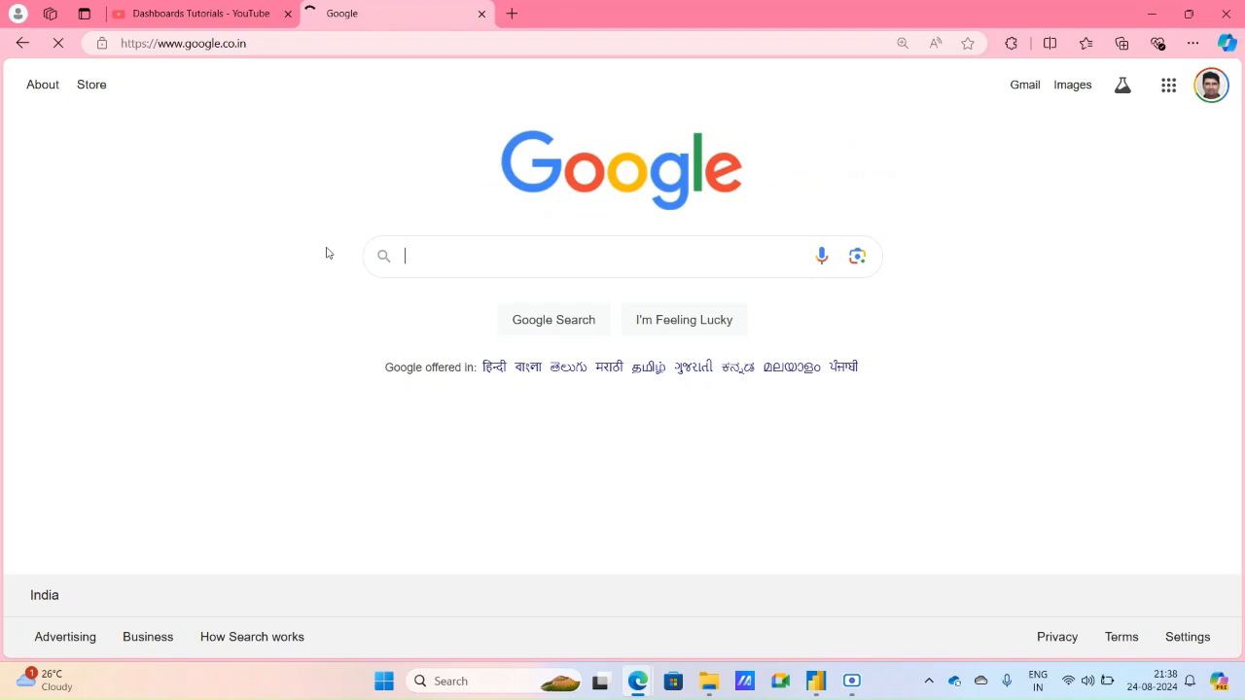
# - Search Google for "pivoting and unpivoting in power bi"
pyautogui.write('Piv')
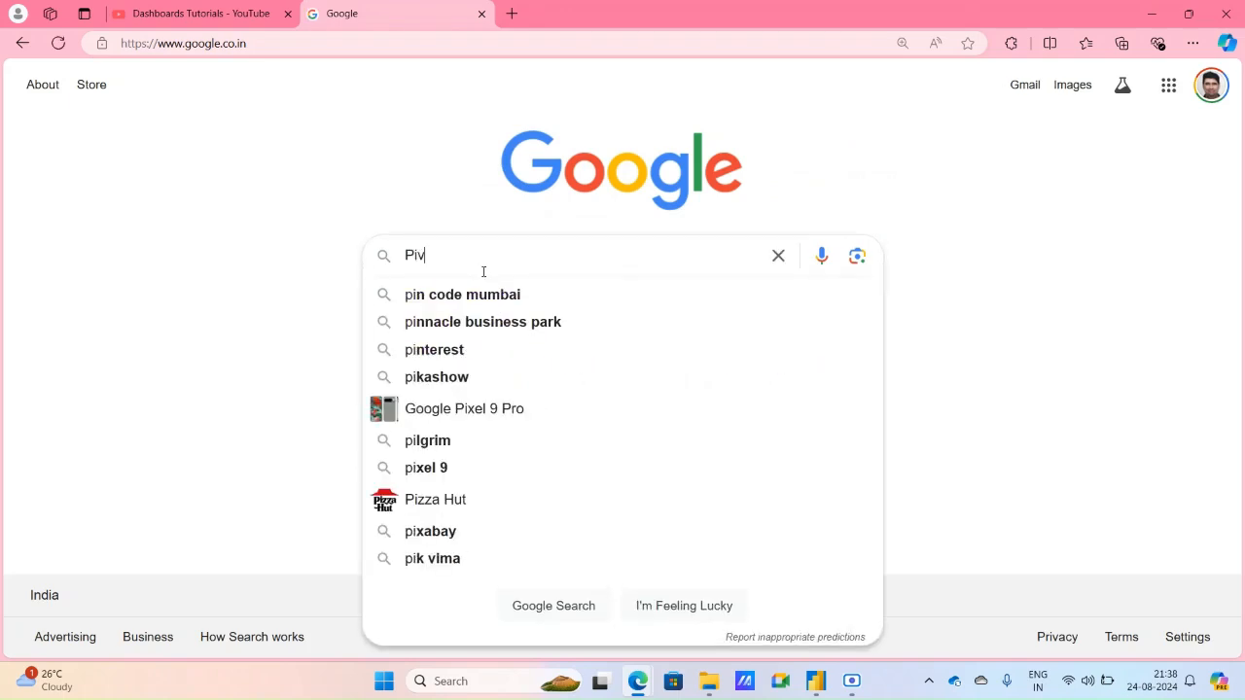
pyautogui.write('oting and Un')
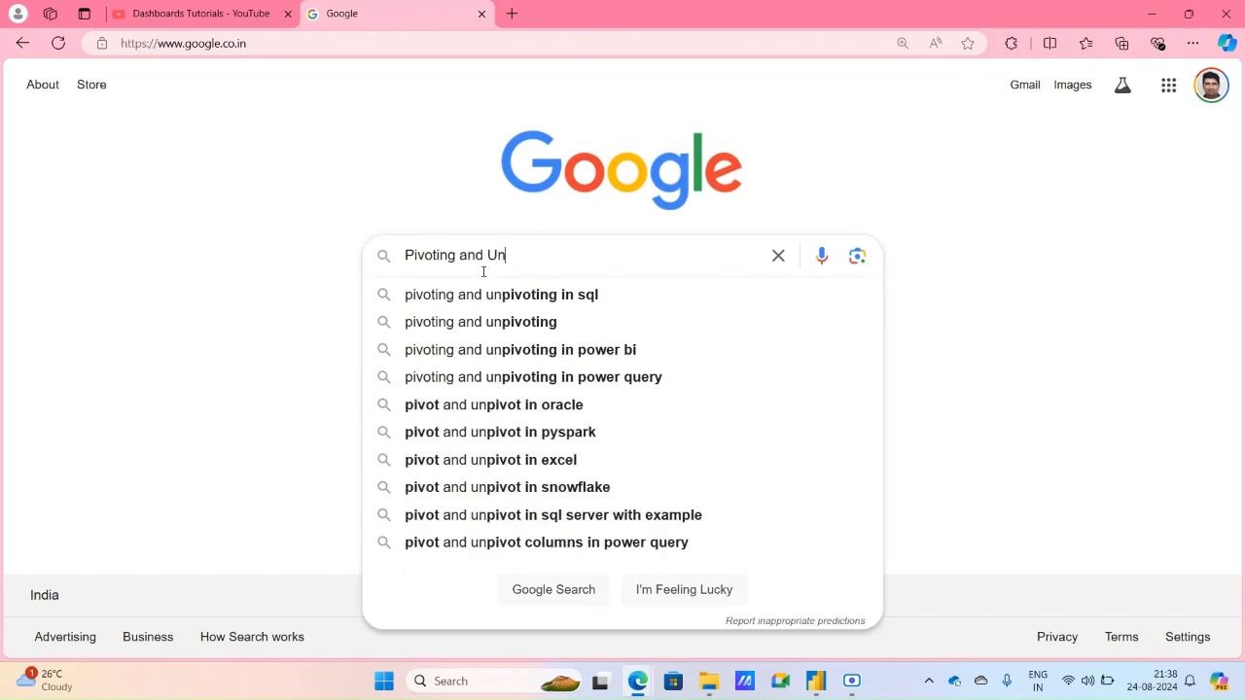
pyautogui.write('Pivo')
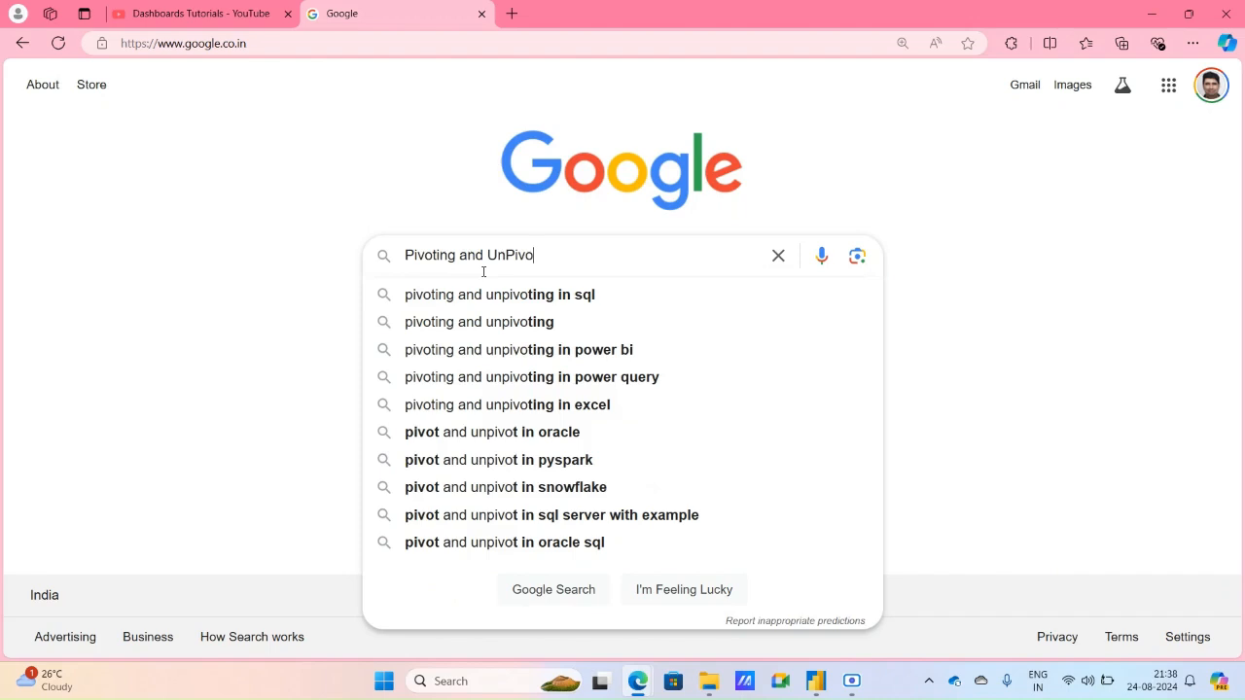
pyautogui.press('Down')
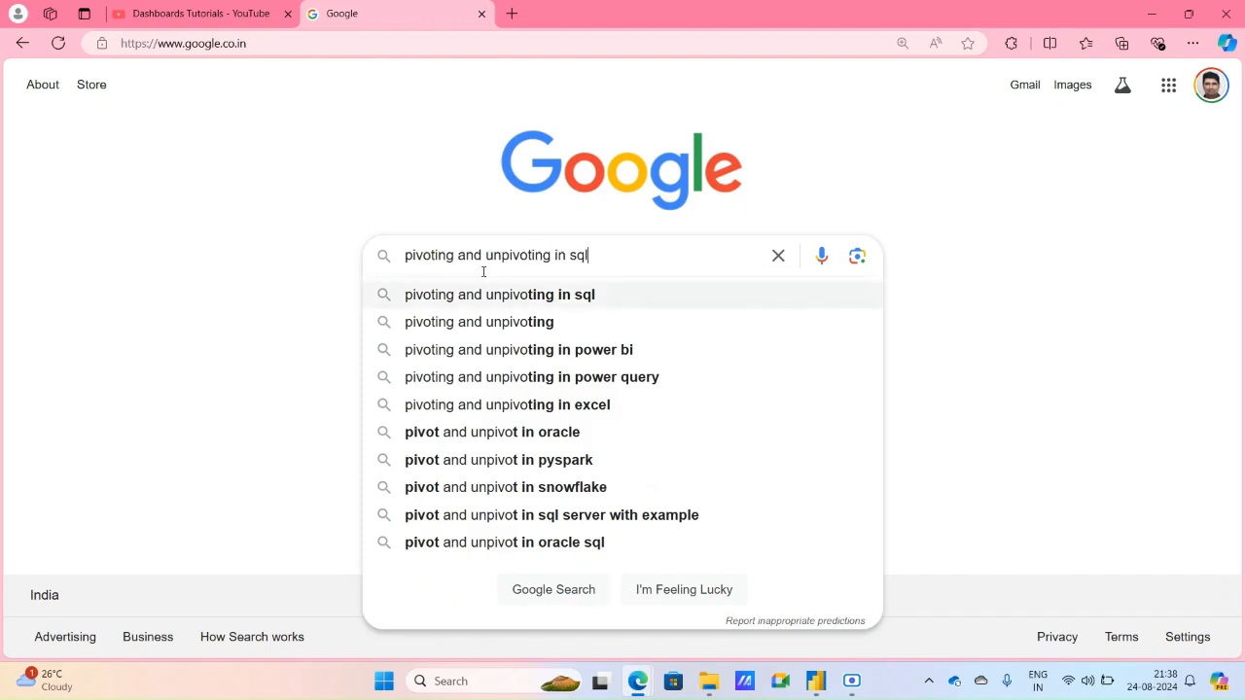
pyautogui.press('BackSpace')
pyautogui.press('BackSpace')
pyautogui.press('BackSpace')
pyautogui.write('Power')
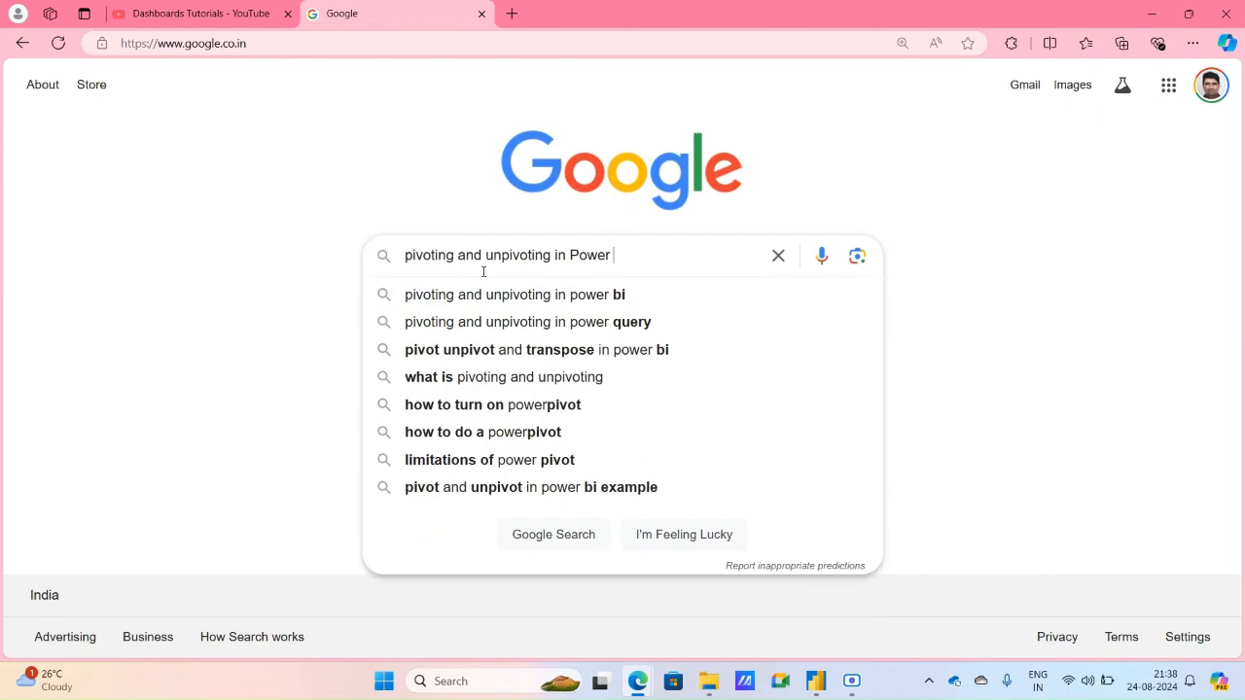
pyautogui.press('Down')
pyautogui.press('Return')
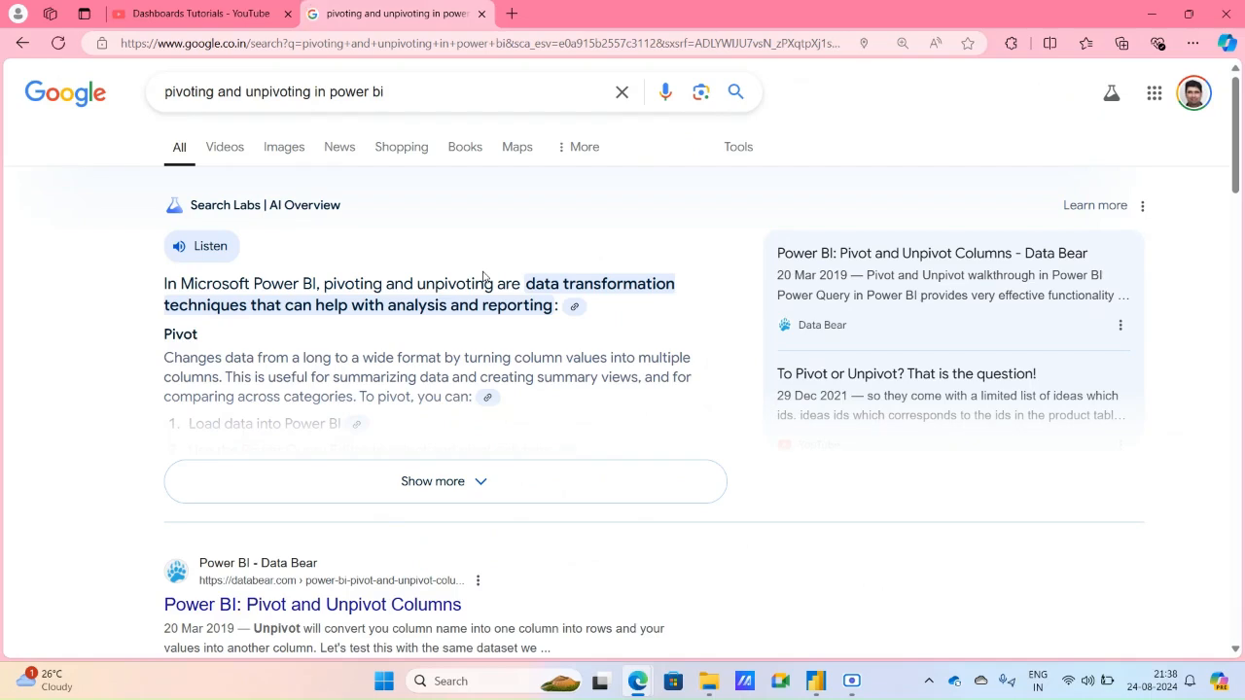
# - Expand the AI Overview in the results and read its explanations of Pivot and Unpivot
pyautogui.click(381, 503)
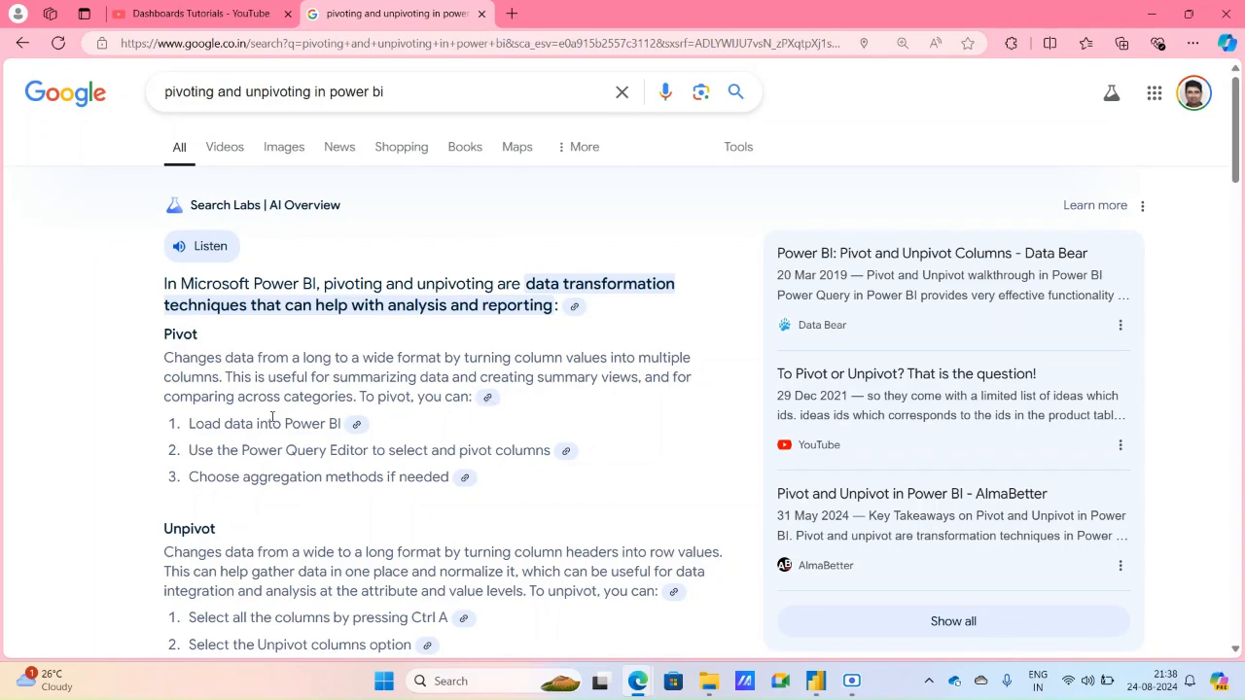
pyautogui.scroll(-3, 381, 449)
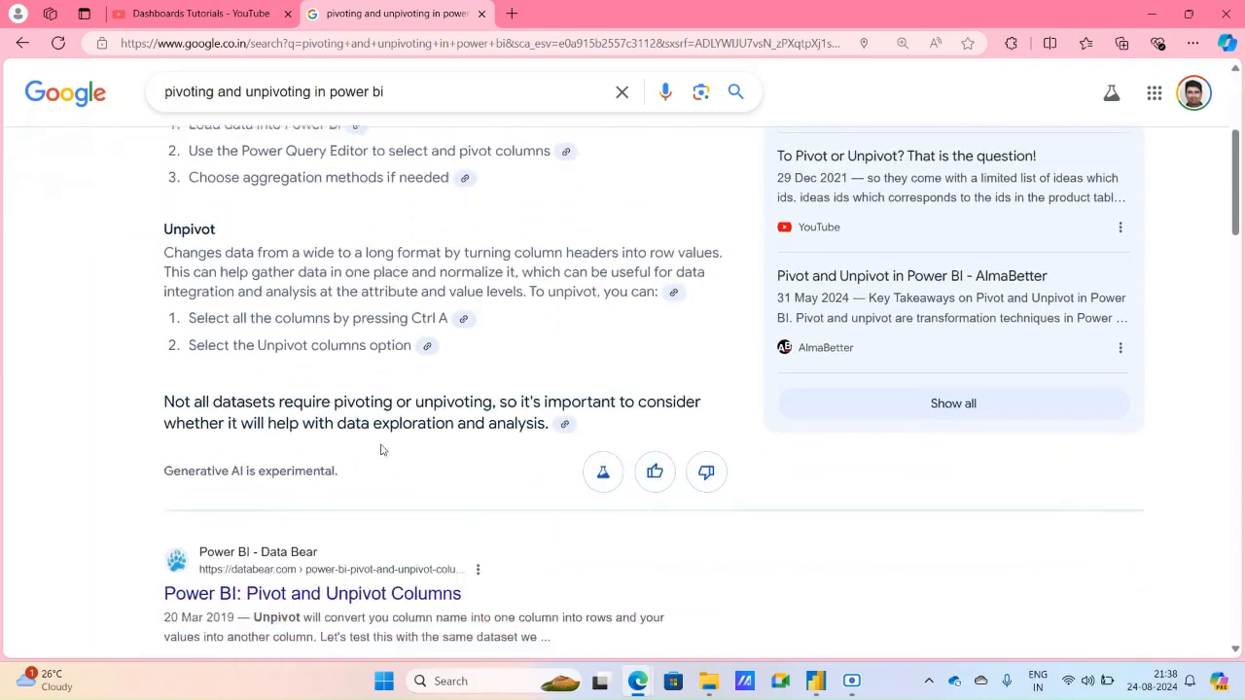
pyautogui.scroll(2, 383, 449)
pyautogui.scroll(1, 381, 449)
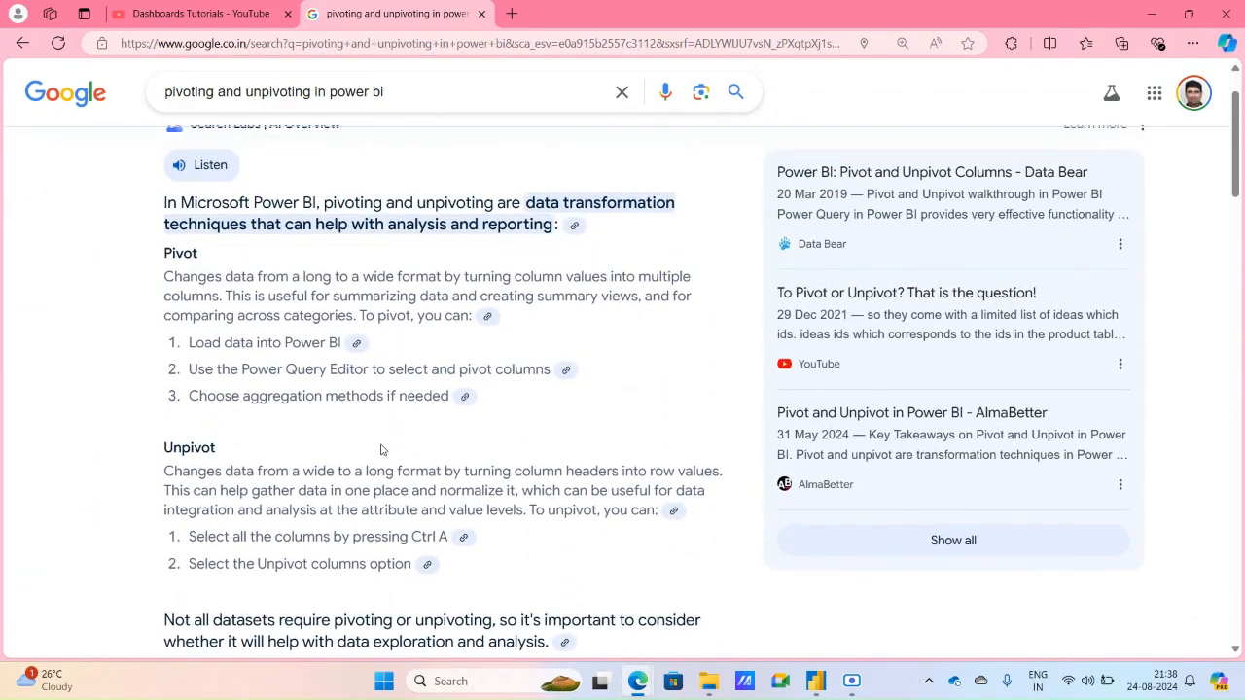
pyautogui.scroll(-1, 381, 449)
pyautogui.scroll(1, 360, 348)
# - Switch back to the Power Query Editor and display the Sales Details Speakwell query
pyautogui.click(842, 619)
pyautogui.click(114, 354)
pyautogui.click(114, 357)
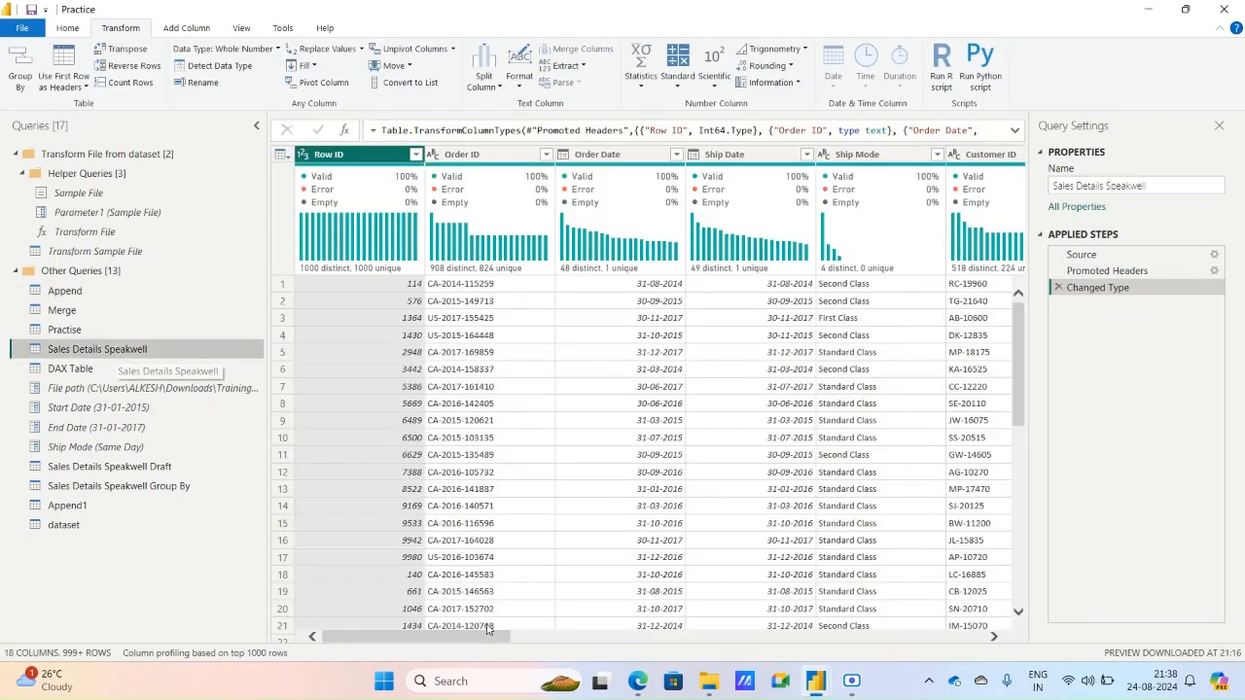
# - Look through the rows of the Sales Details Speakwell query and display the Sales Details Speakwell Group By query
pyautogui.scroll(-9, 486, 505)
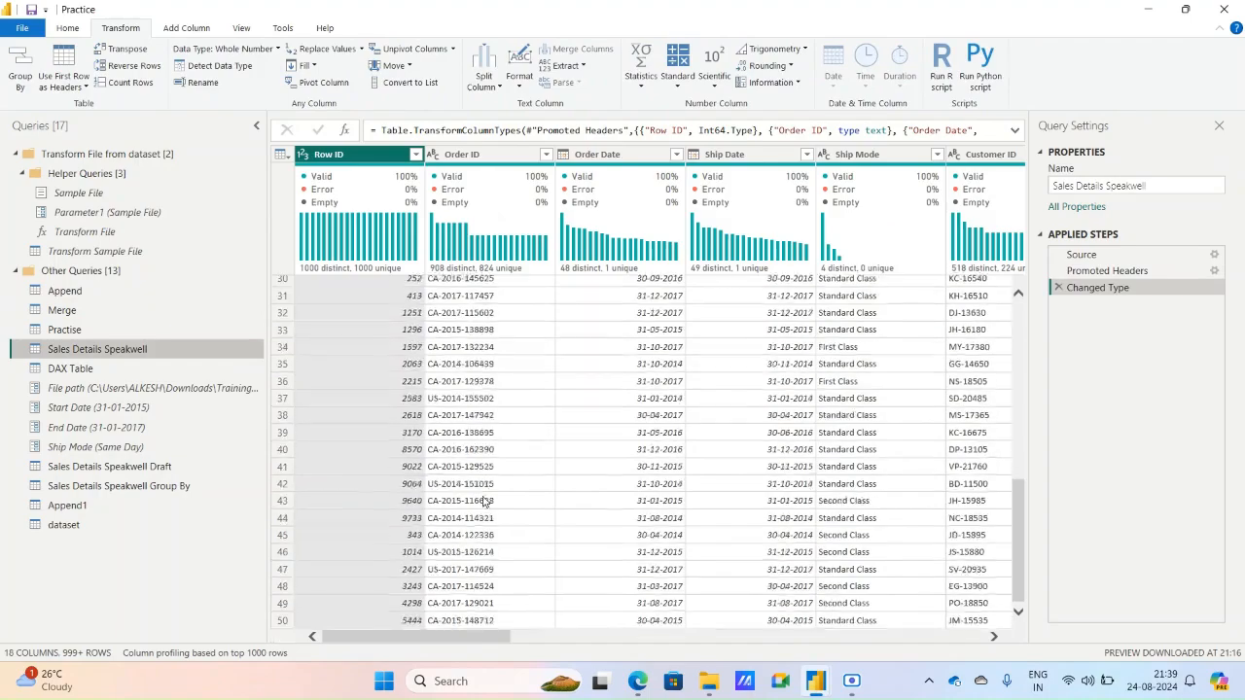
pyautogui.scroll(8, 483, 500)
pyautogui.scroll(1, 484, 500)
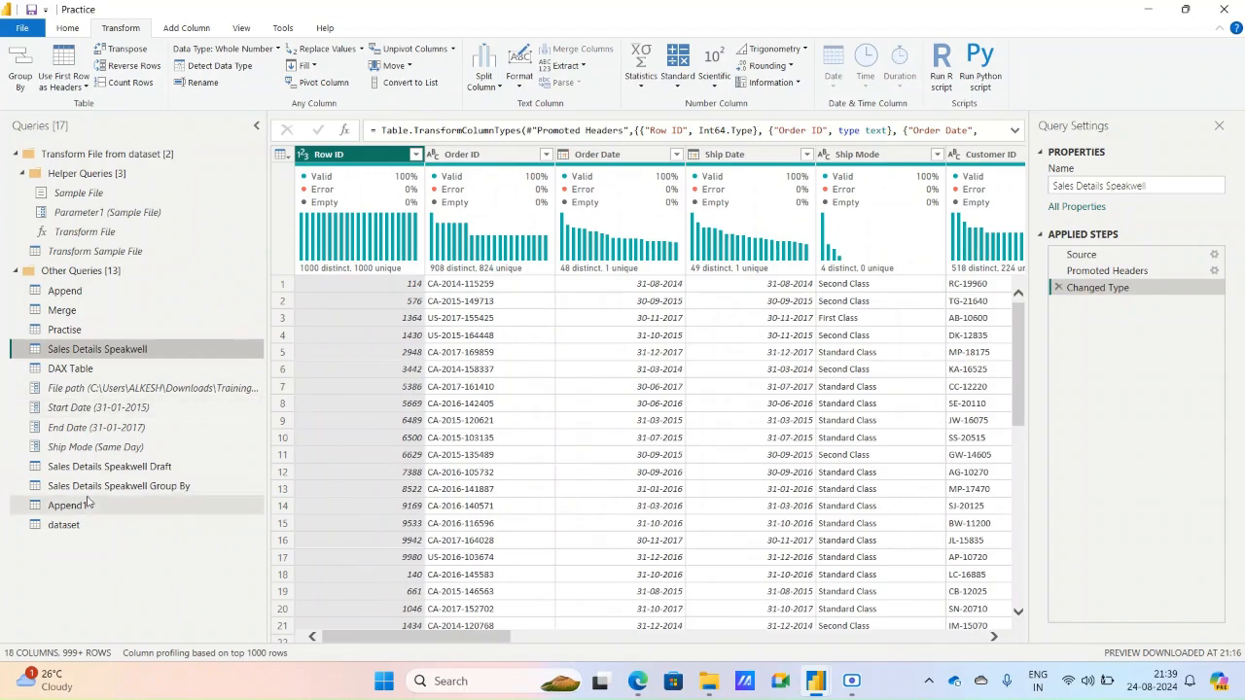
pyautogui.click(120, 486)
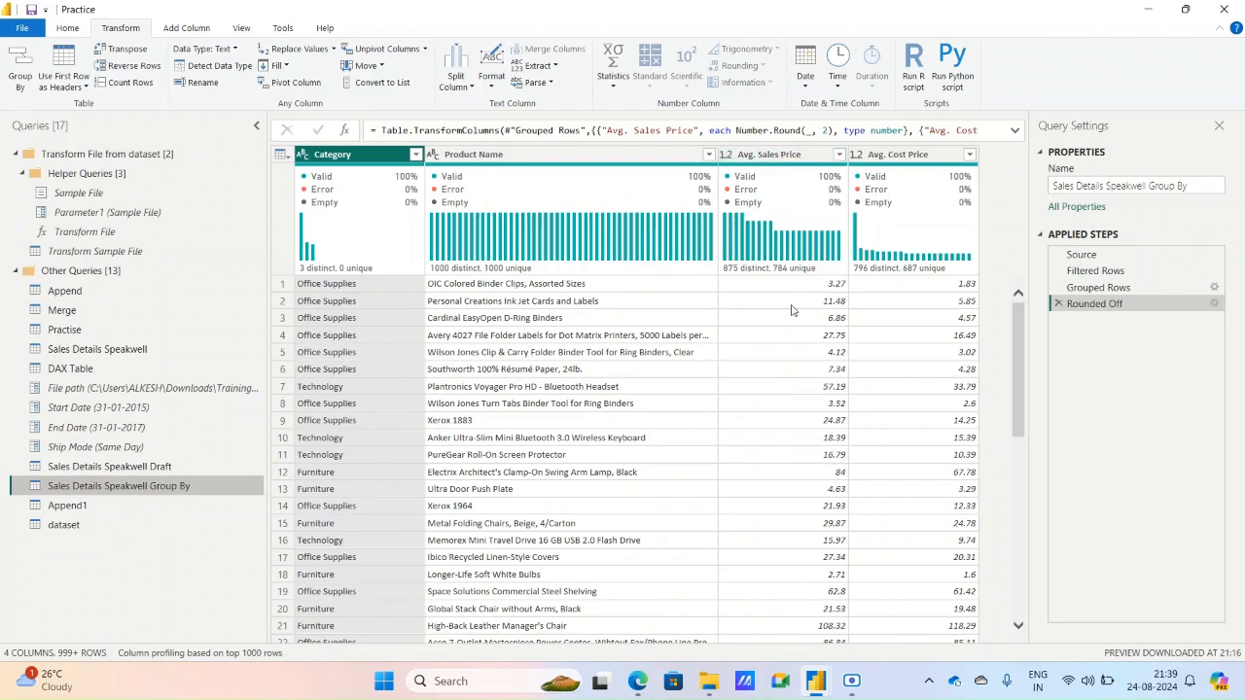
# - Switch to Microsoft Edge to reread the Pivot and Unpivot explanations, and return to the Power Query Editor
pyautogui.moveTo(630, 686)
pyautogui.click(569, 552)
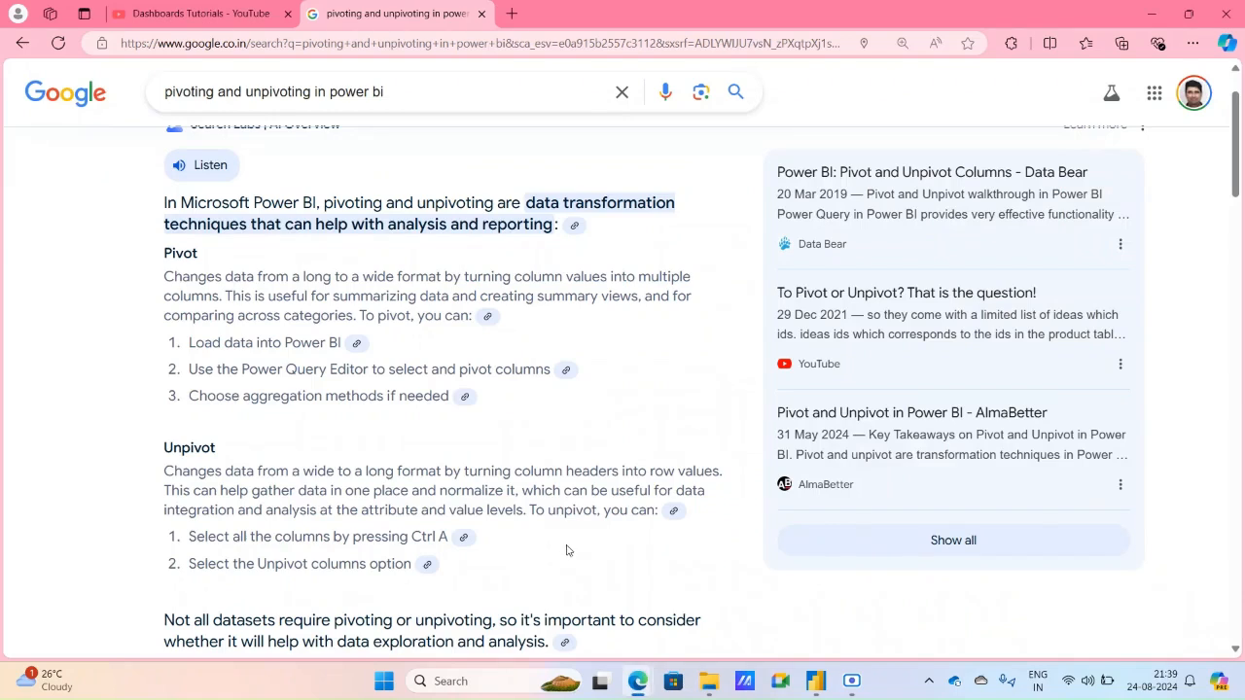
pyautogui.scroll(1, 508, 460)
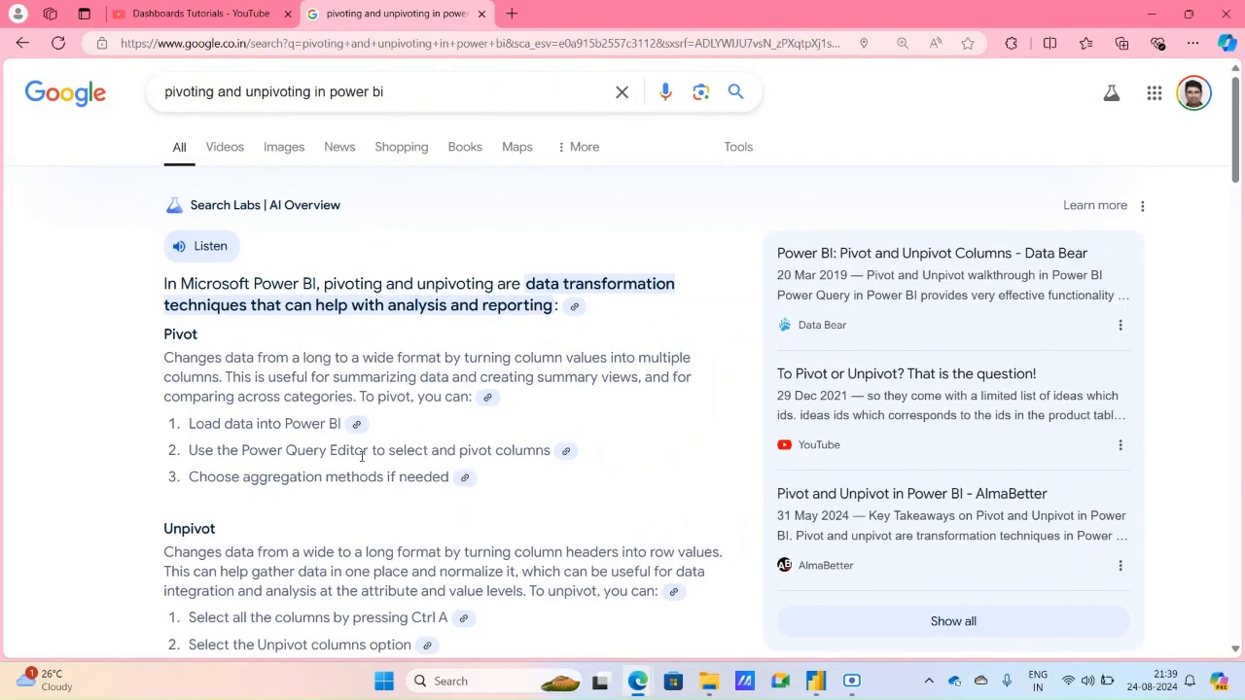
pyautogui.moveTo(816, 681)
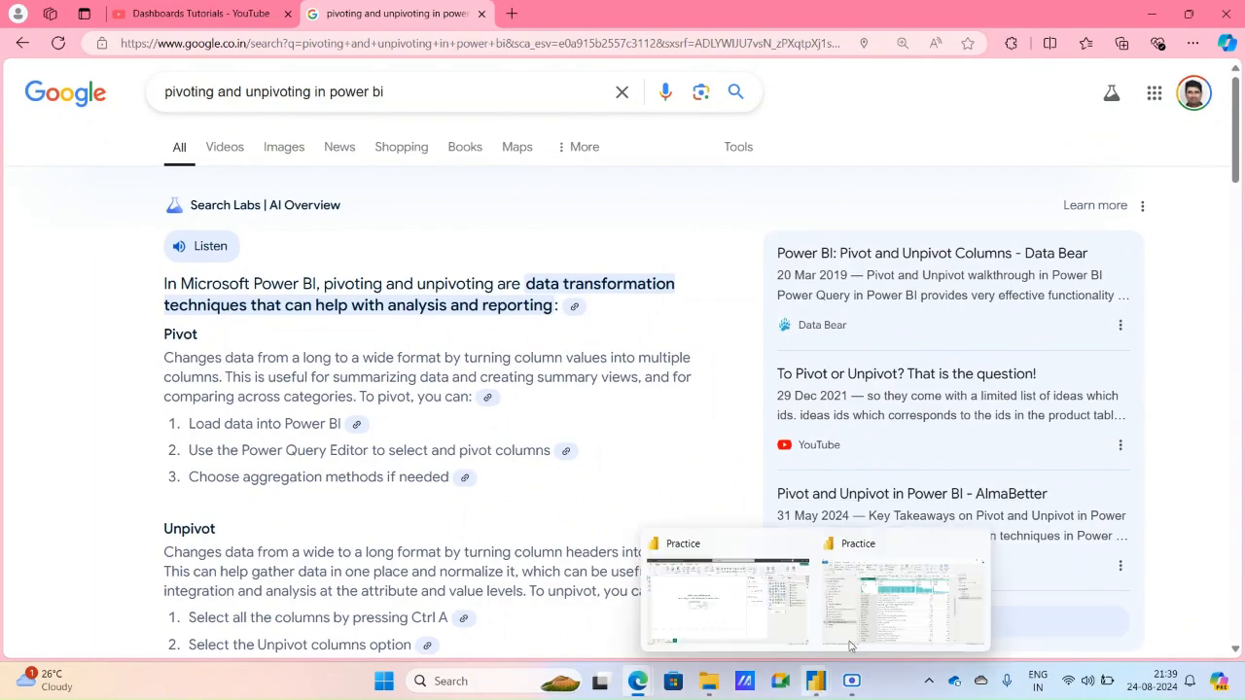
pyautogui.click(864, 553)
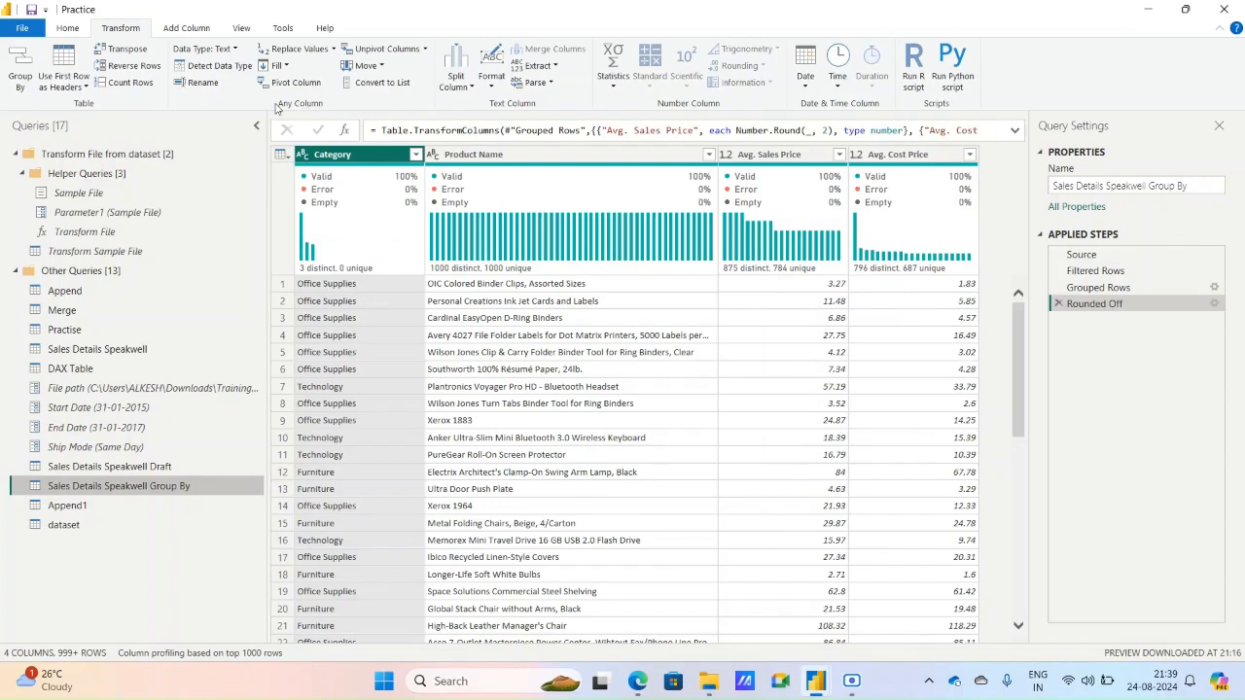
# - Switch to File Explorer to check the files in the Data folder, and return to the Power Query Editor
pyautogui.click(68, 29)
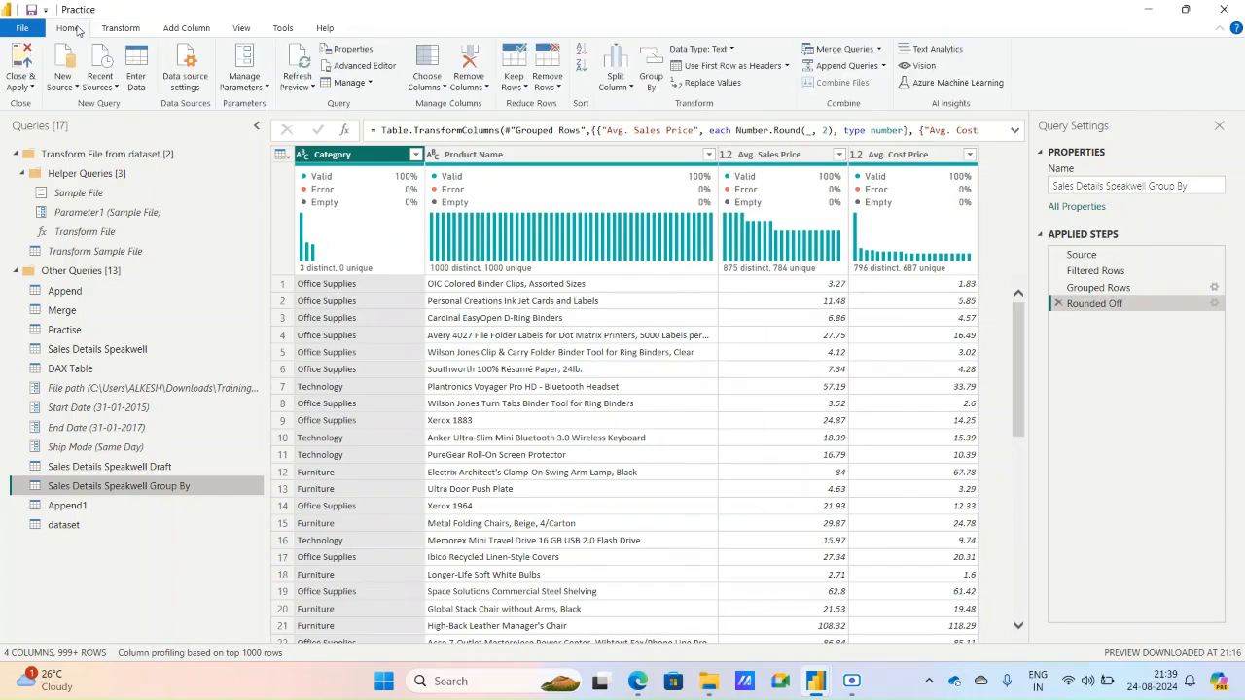
pyautogui.click(708, 686)
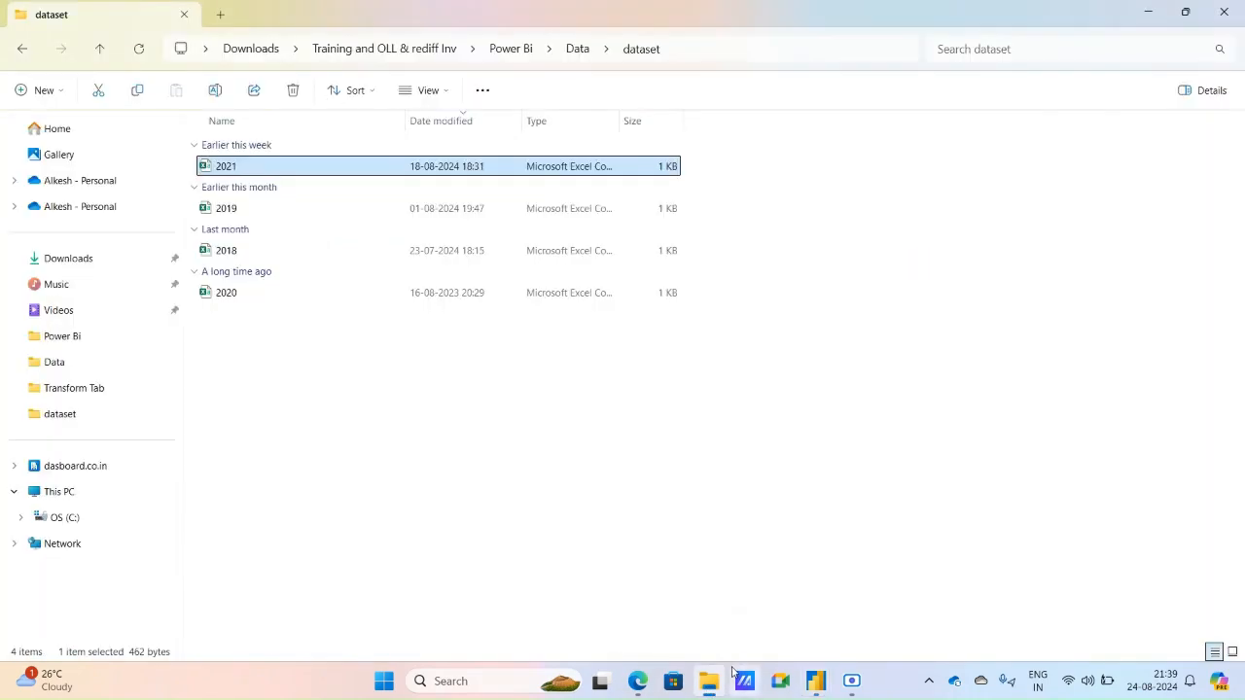
pyautogui.click(94, 57)
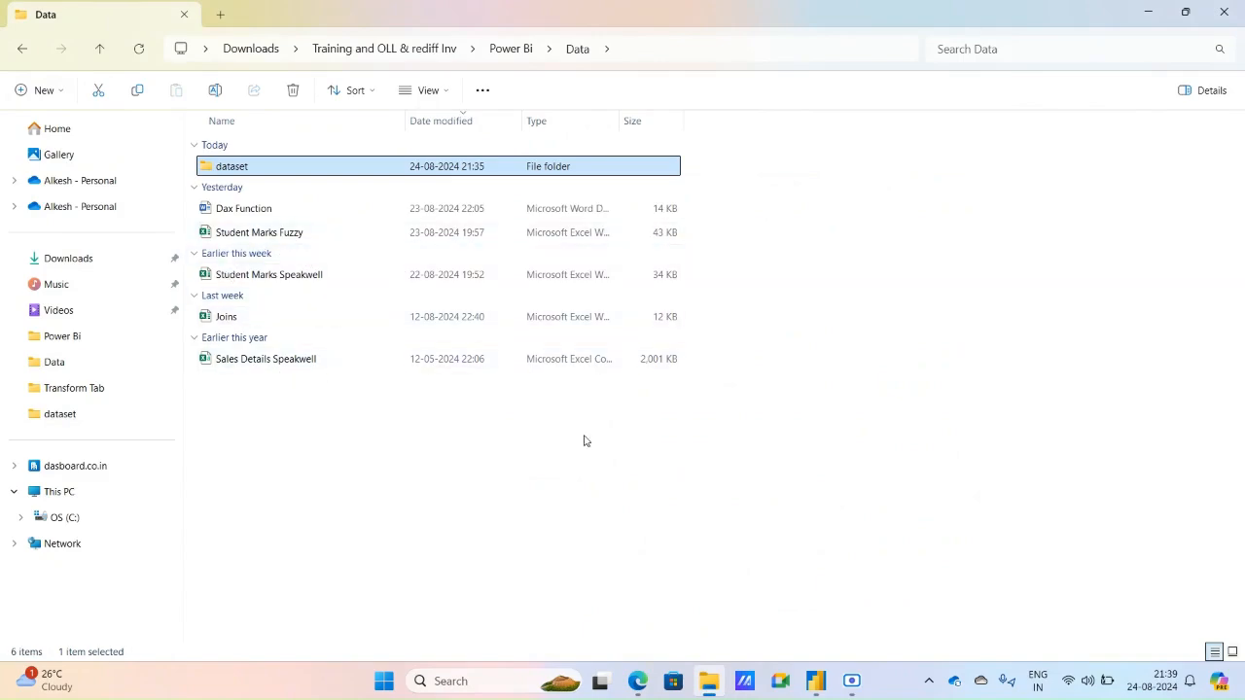
pyautogui.click(815, 681)
pyautogui.click(914, 618)
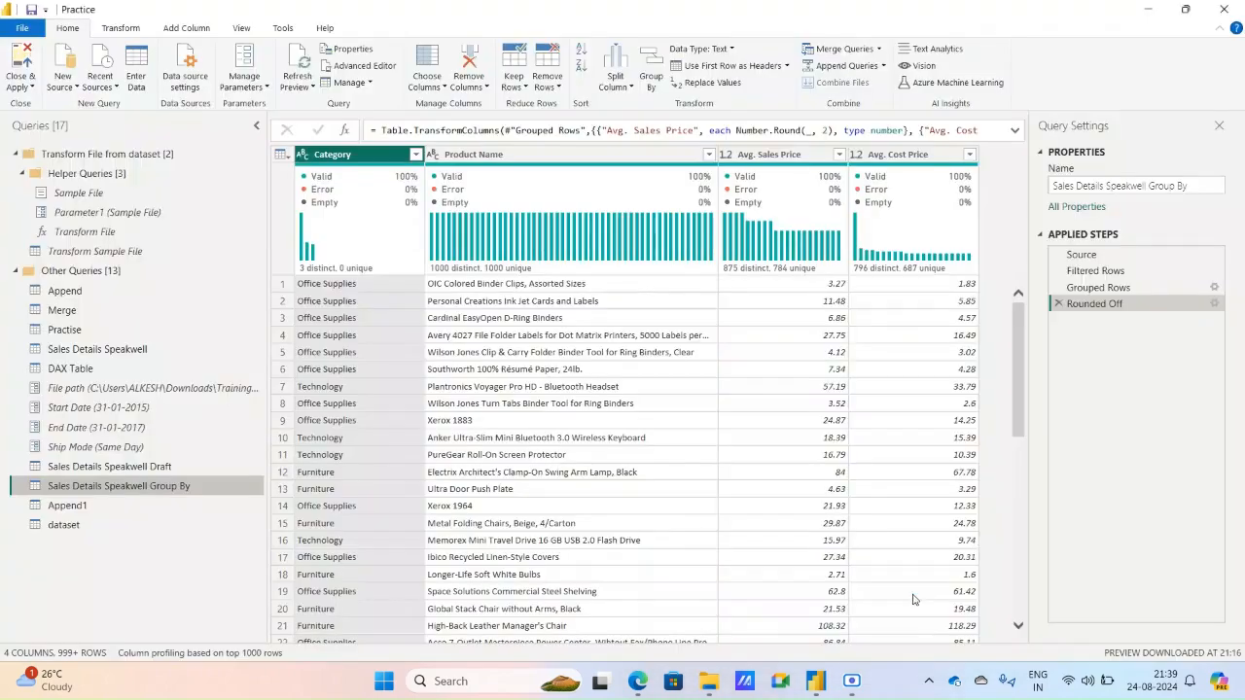
pyautogui.click(67, 78)
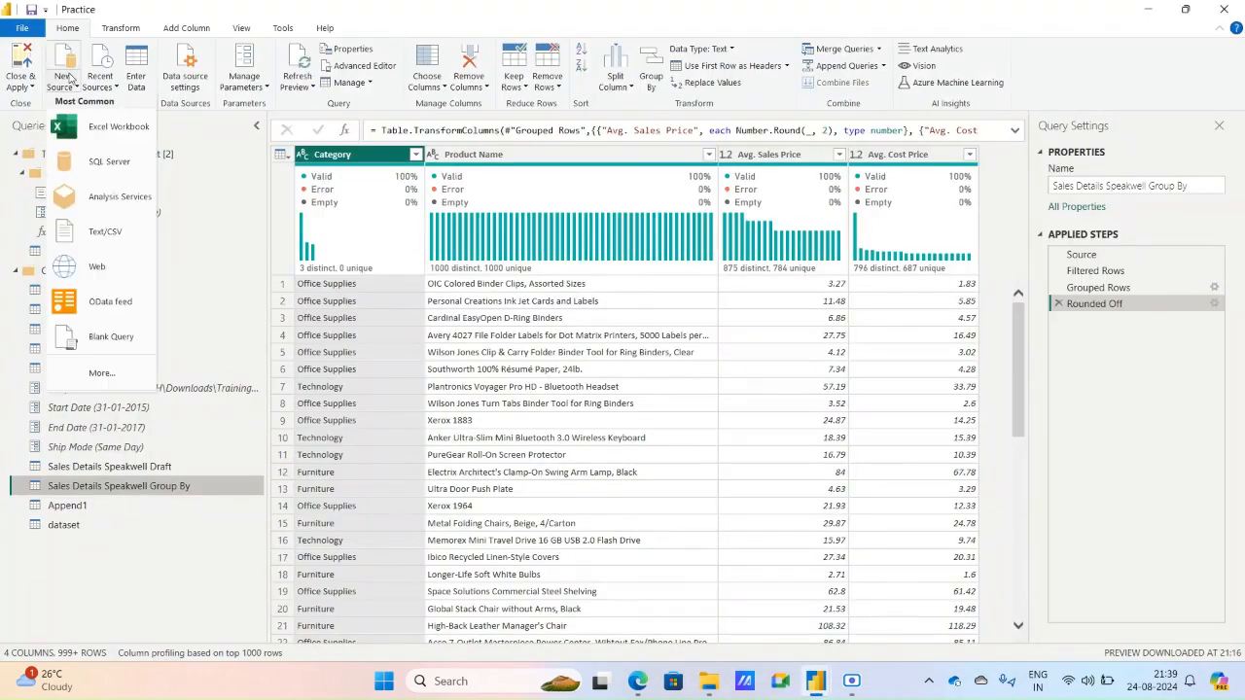
pyautogui.click(115, 130)
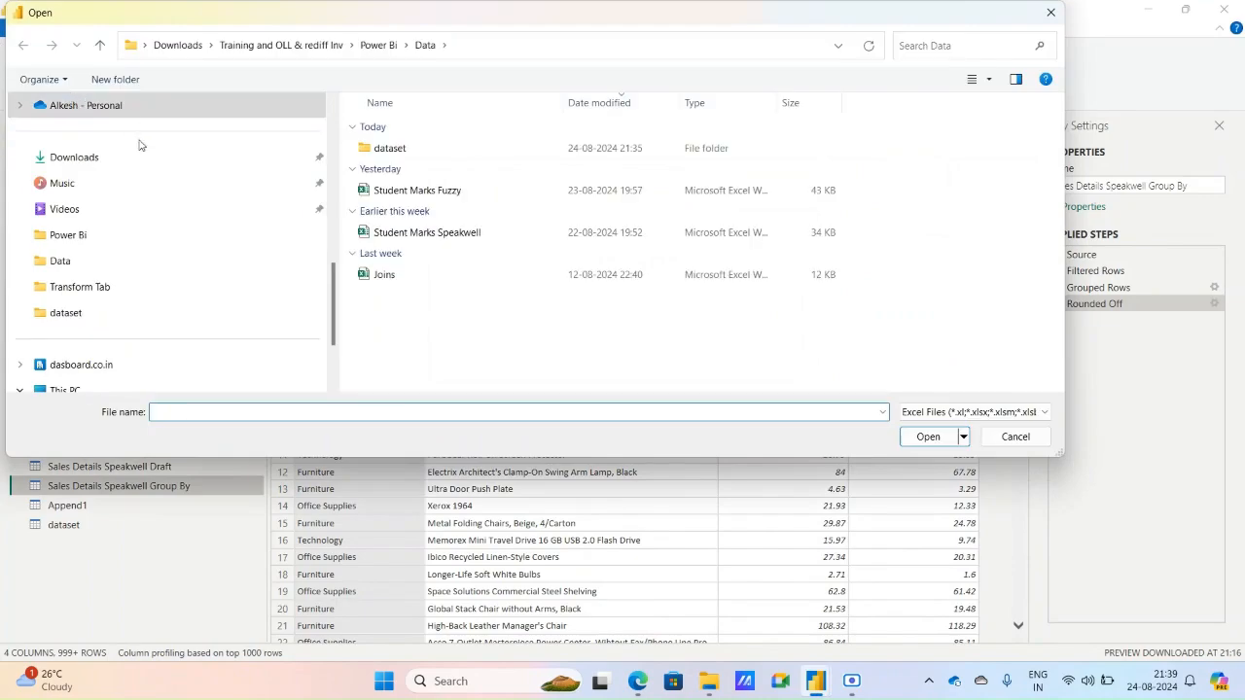
pyautogui.scroll(-1, 100, 279)
pyautogui.click(64, 340)
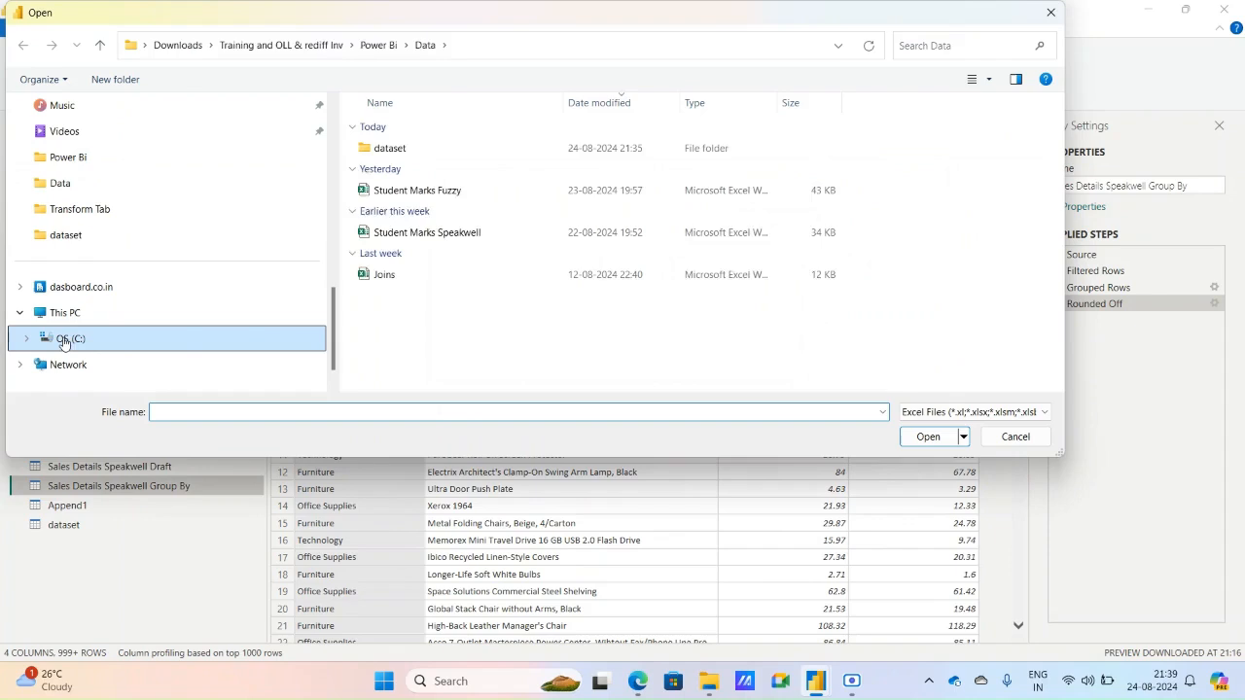
pyautogui.doubleClick(389, 154)
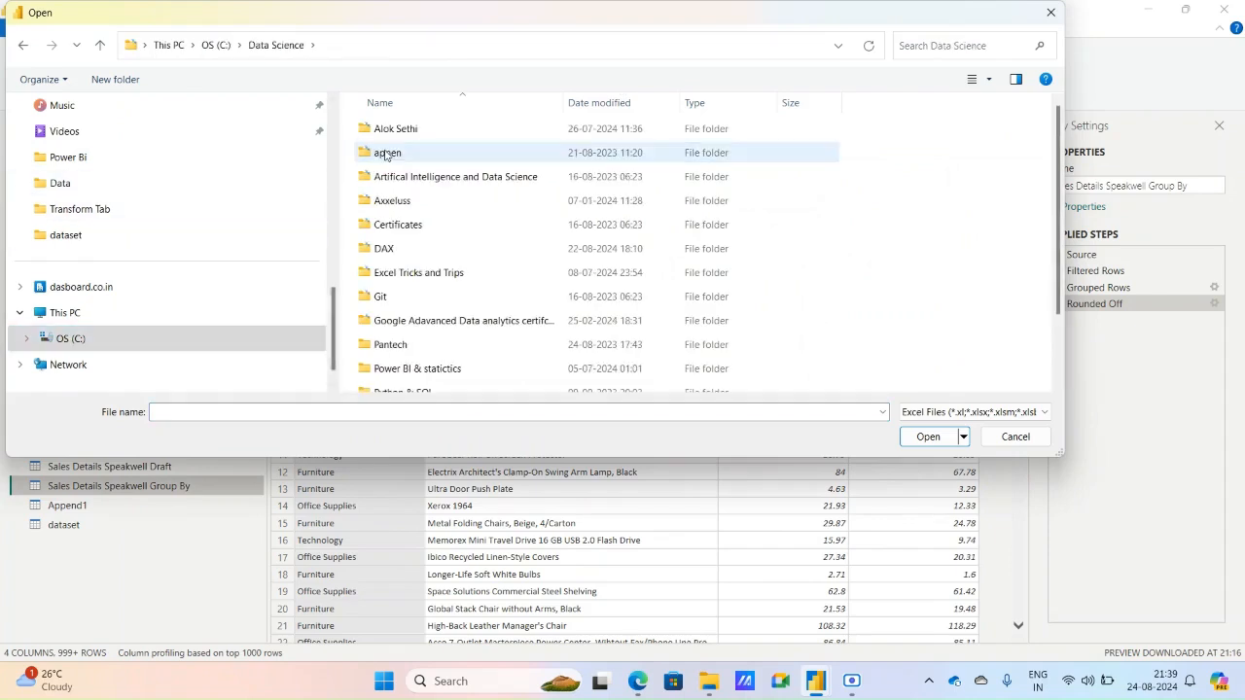
pyautogui.scroll(-1, 467, 304)
pyautogui.doubleClick(431, 312)
pyautogui.scroll(-2, 431, 313)
pyautogui.doubleClick(431, 312)
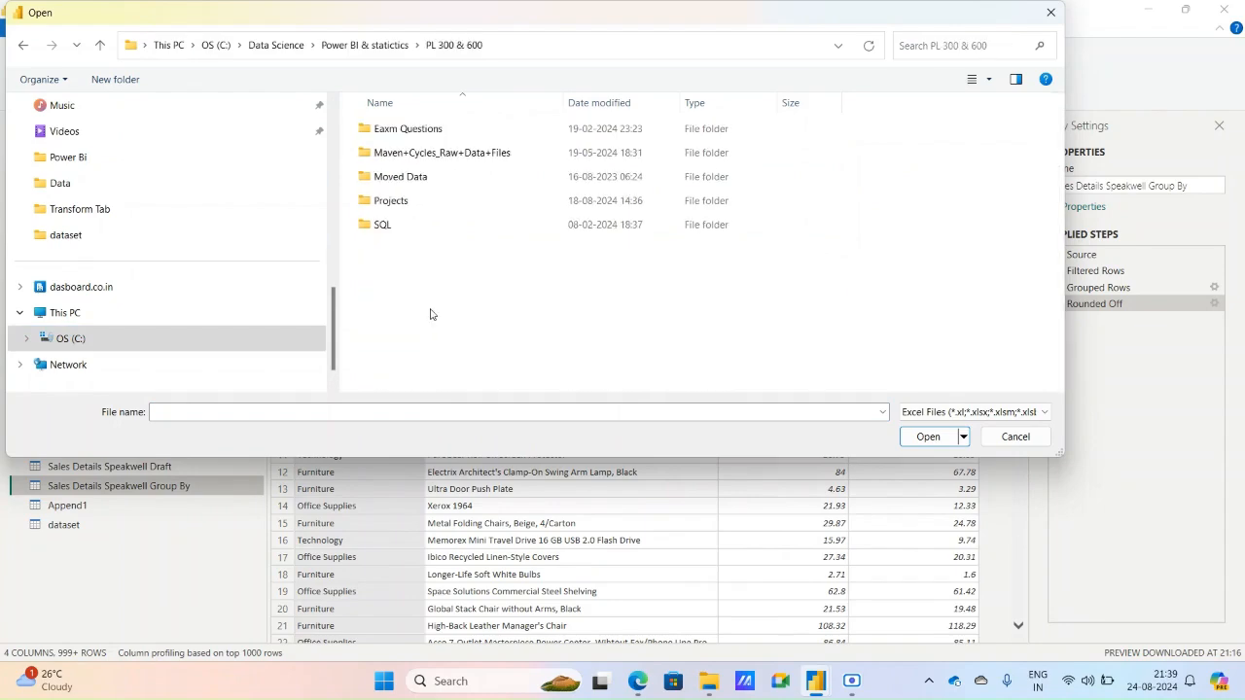
pyautogui.click(424, 155)
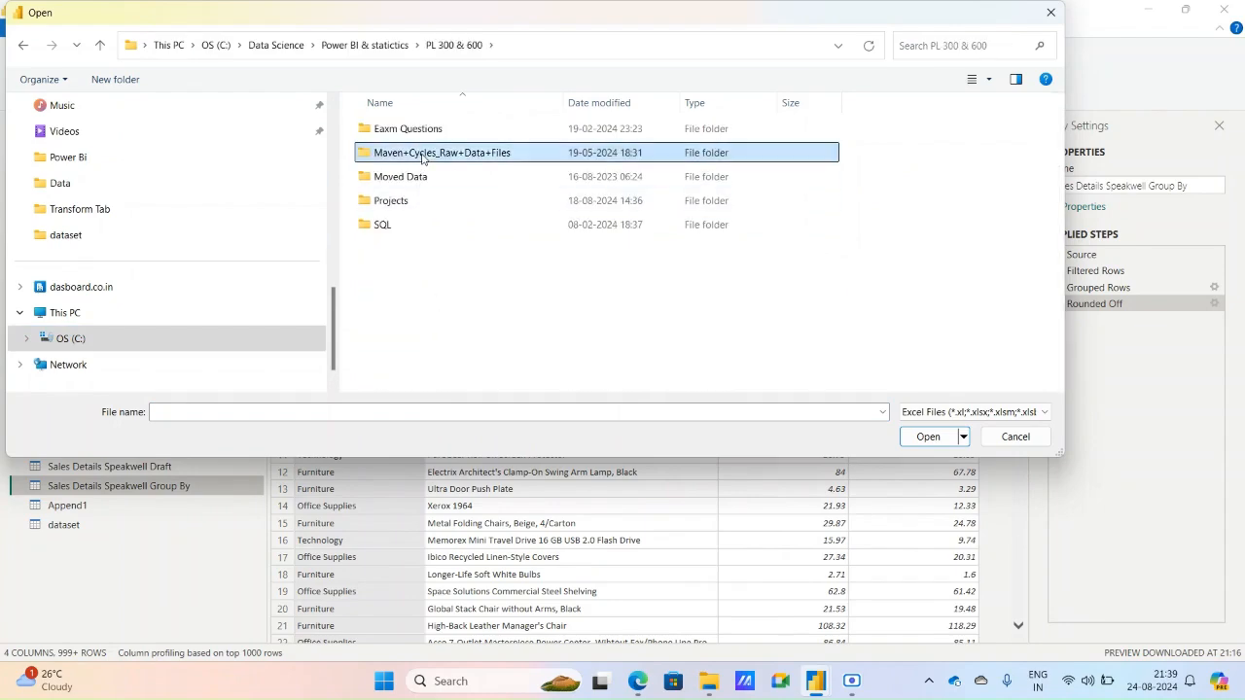
pyautogui.doubleClick(423, 156)
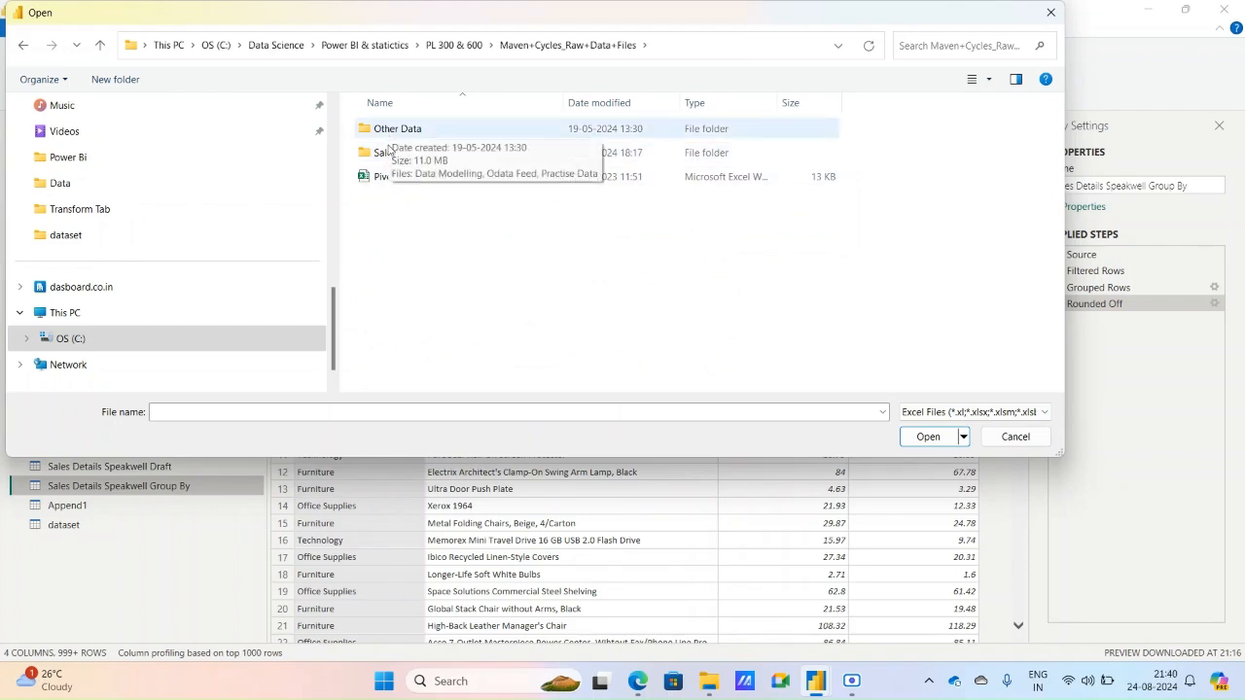
pyautogui.doubleClick(390, 153)
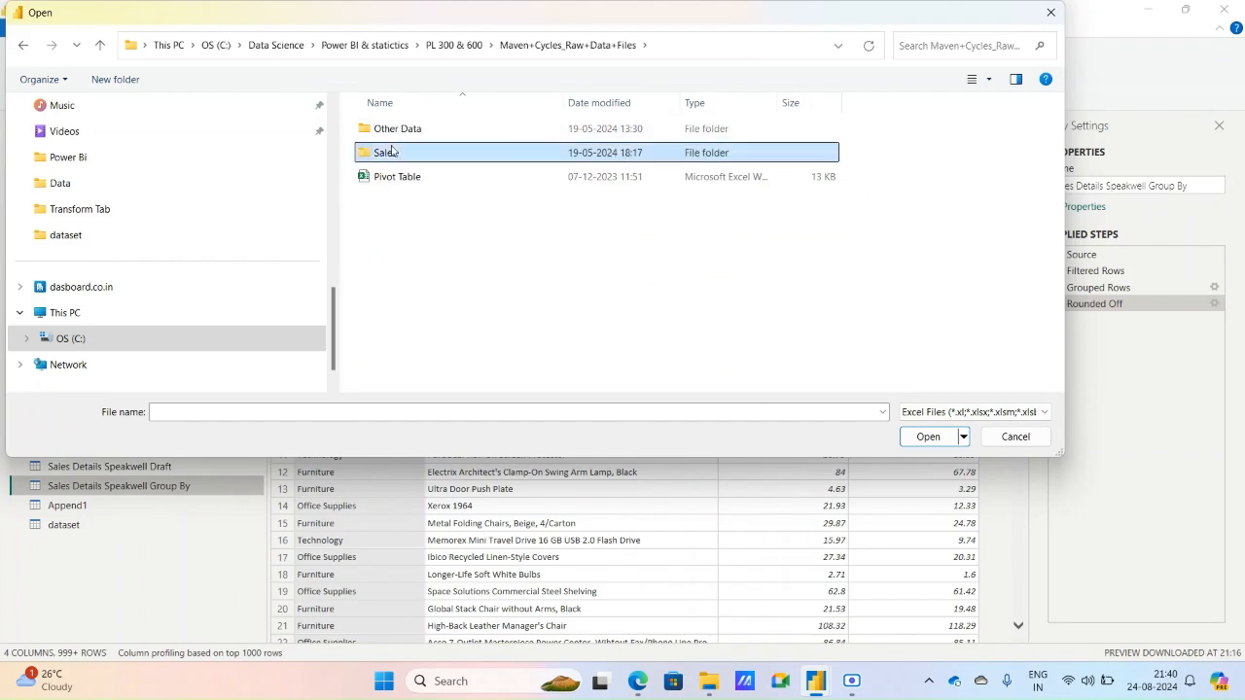
pyautogui.click(99, 44)
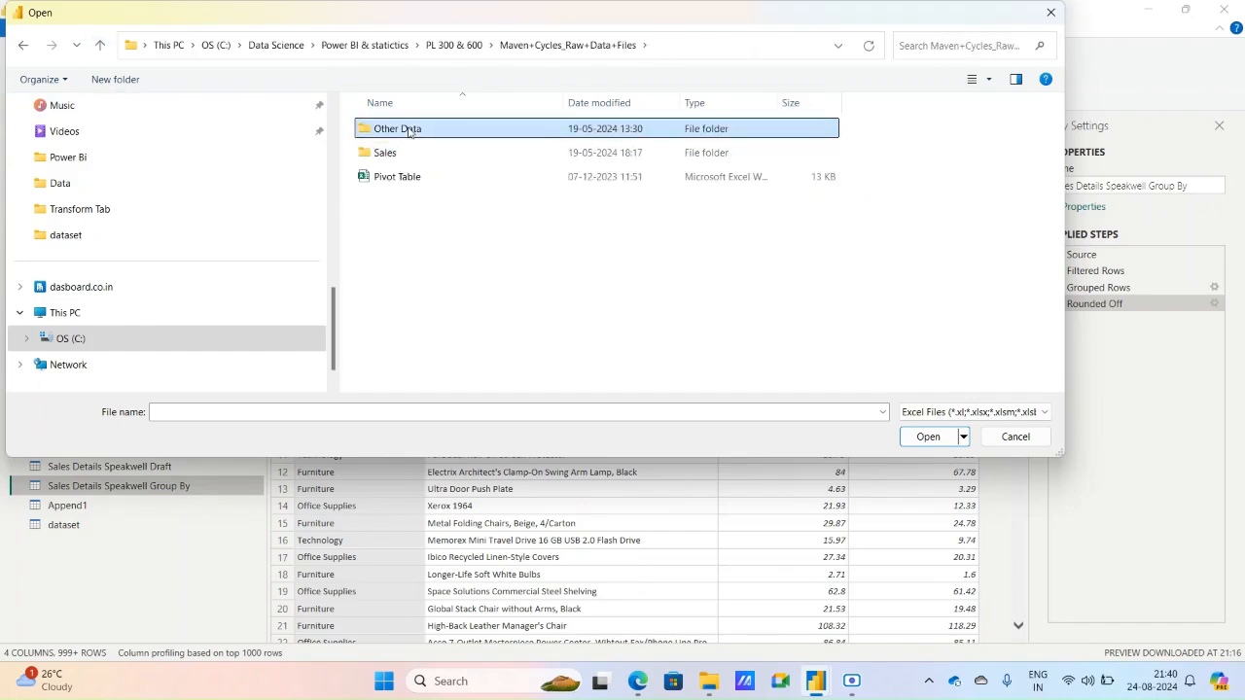
pyautogui.doubleClick(419, 130)
pyautogui.click(100, 46)
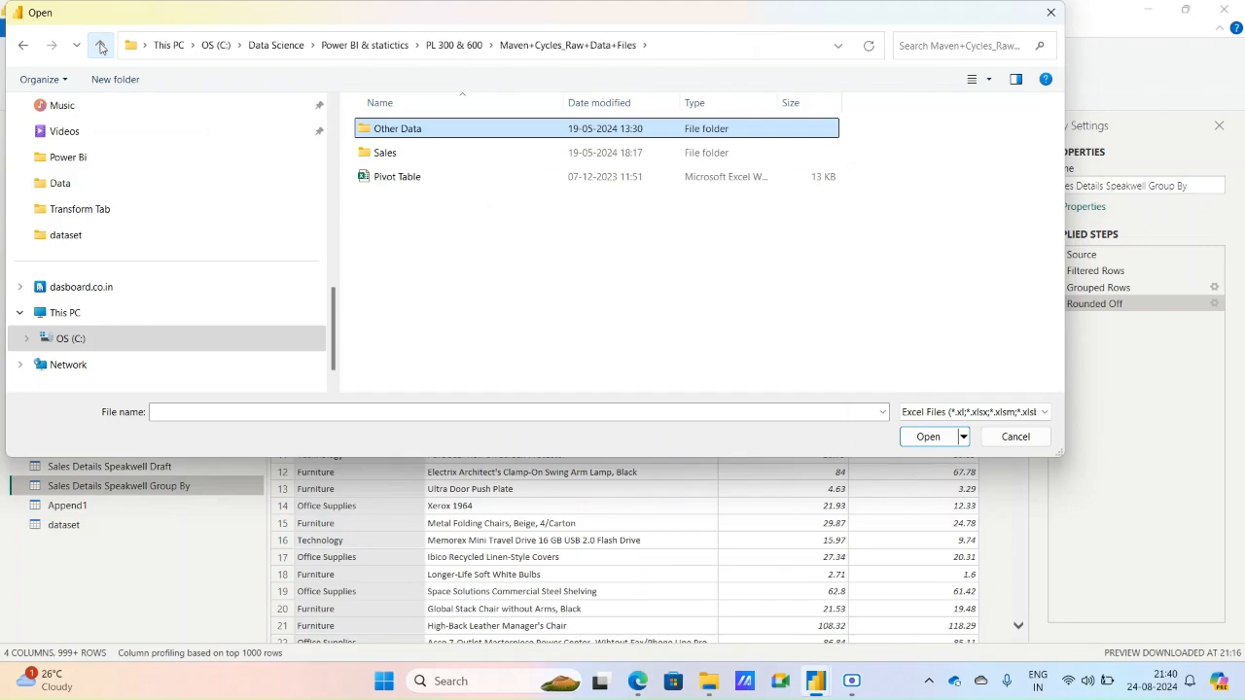
pyautogui.click(102, 46)
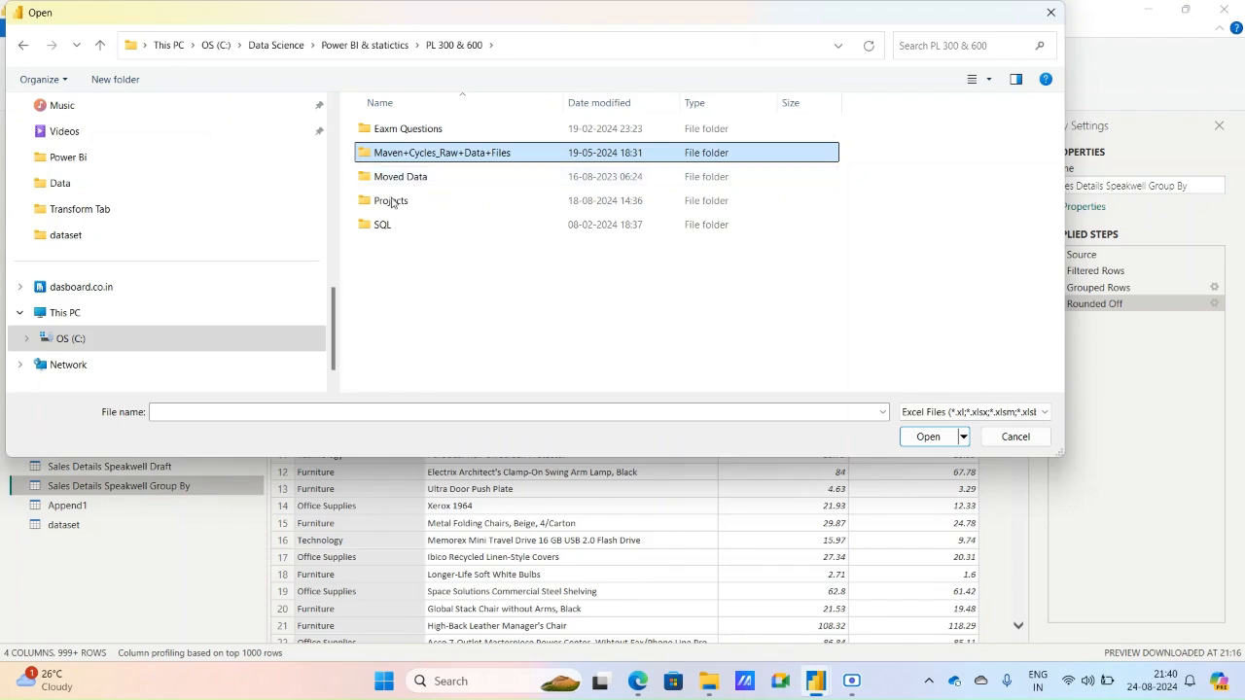
pyautogui.doubleClick(407, 156)
pyautogui.doubleClick(401, 132)
pyautogui.click(100, 45)
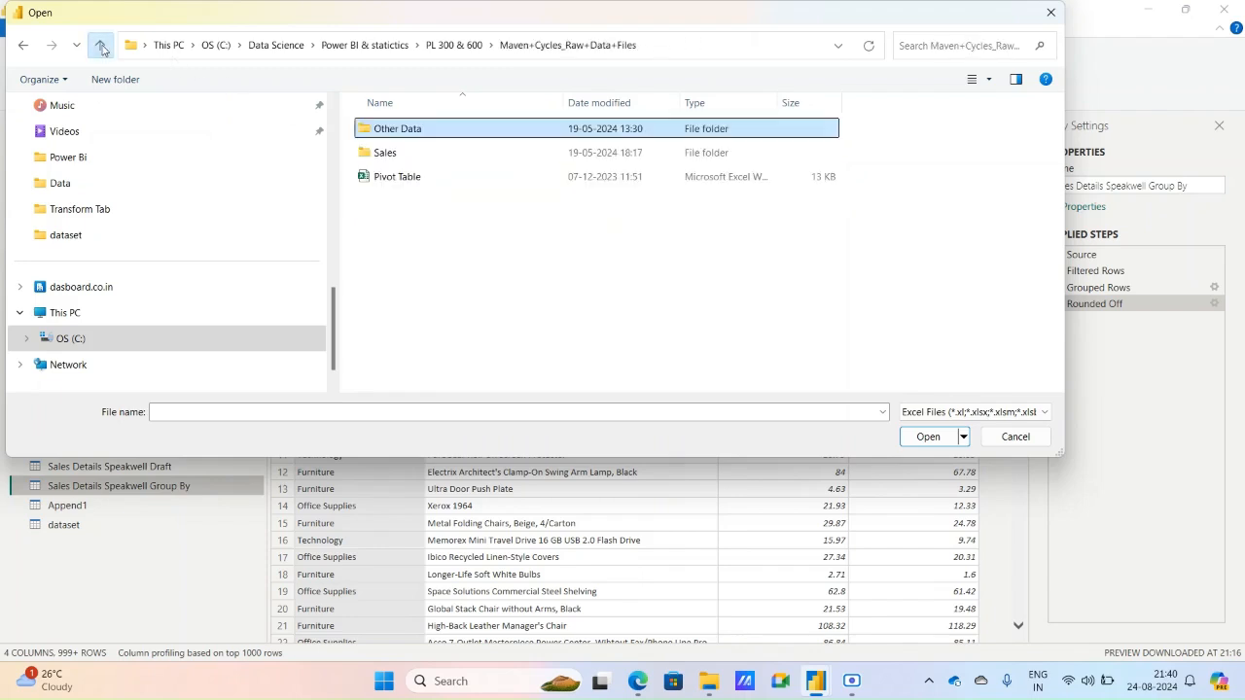
pyautogui.doubleClick(389, 155)
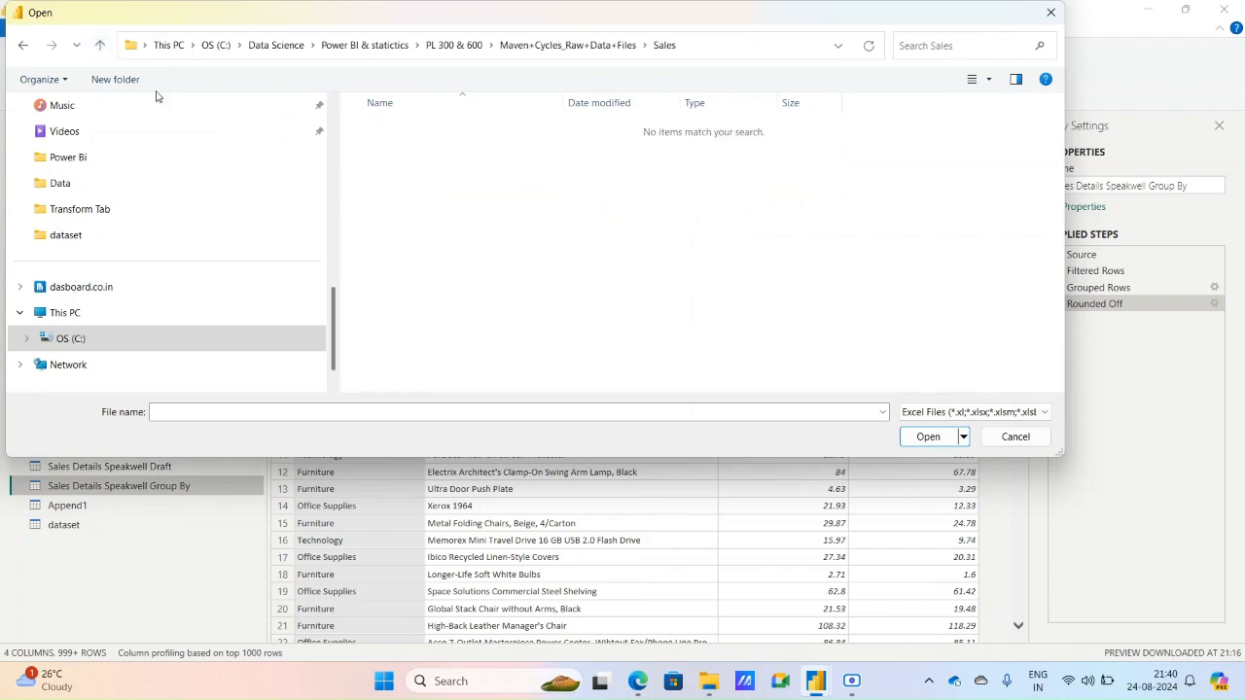
pyautogui.click(100, 46)
pyautogui.scroll(2, 183, 203)
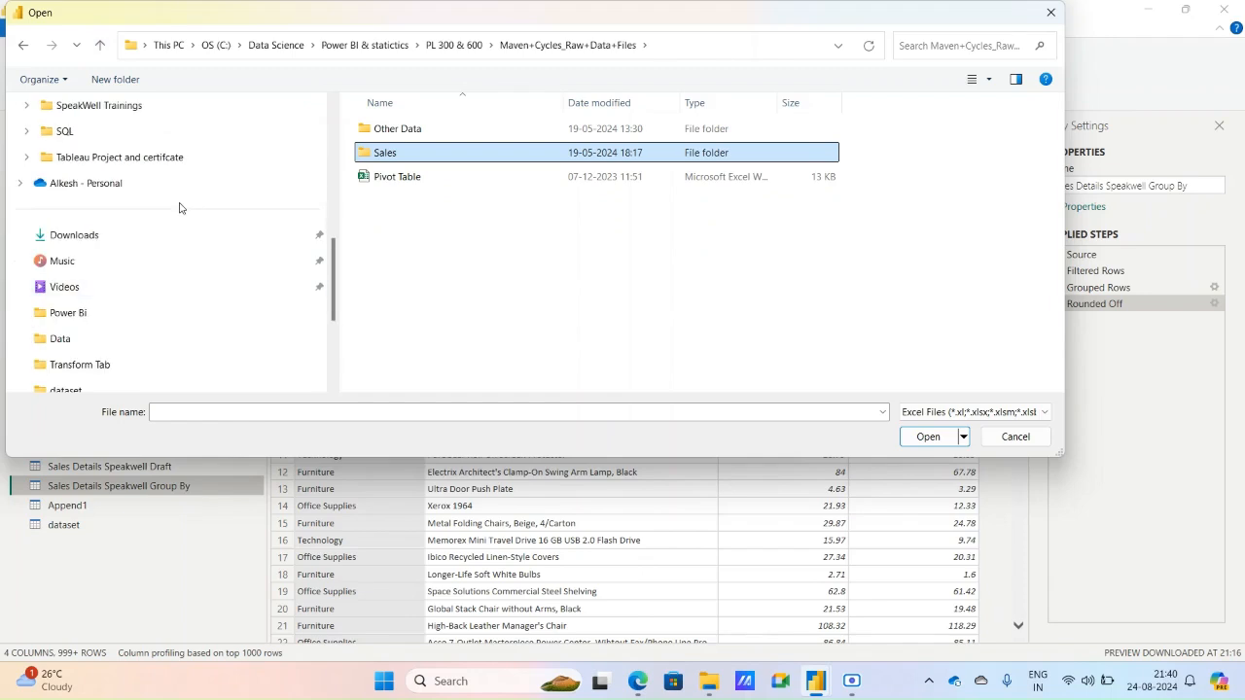
pyautogui.scroll(-1, 133, 236)
pyautogui.scroll(-1, 128, 244)
pyautogui.scroll(2, 129, 243)
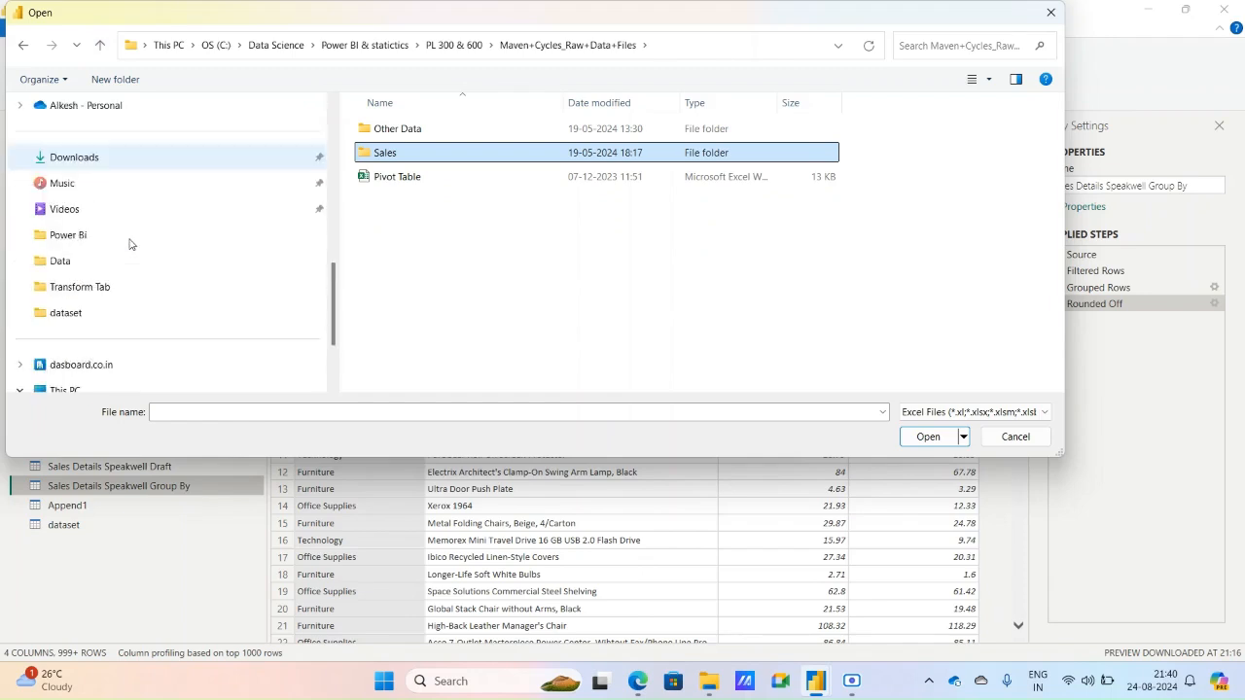
pyautogui.click(113, 312)
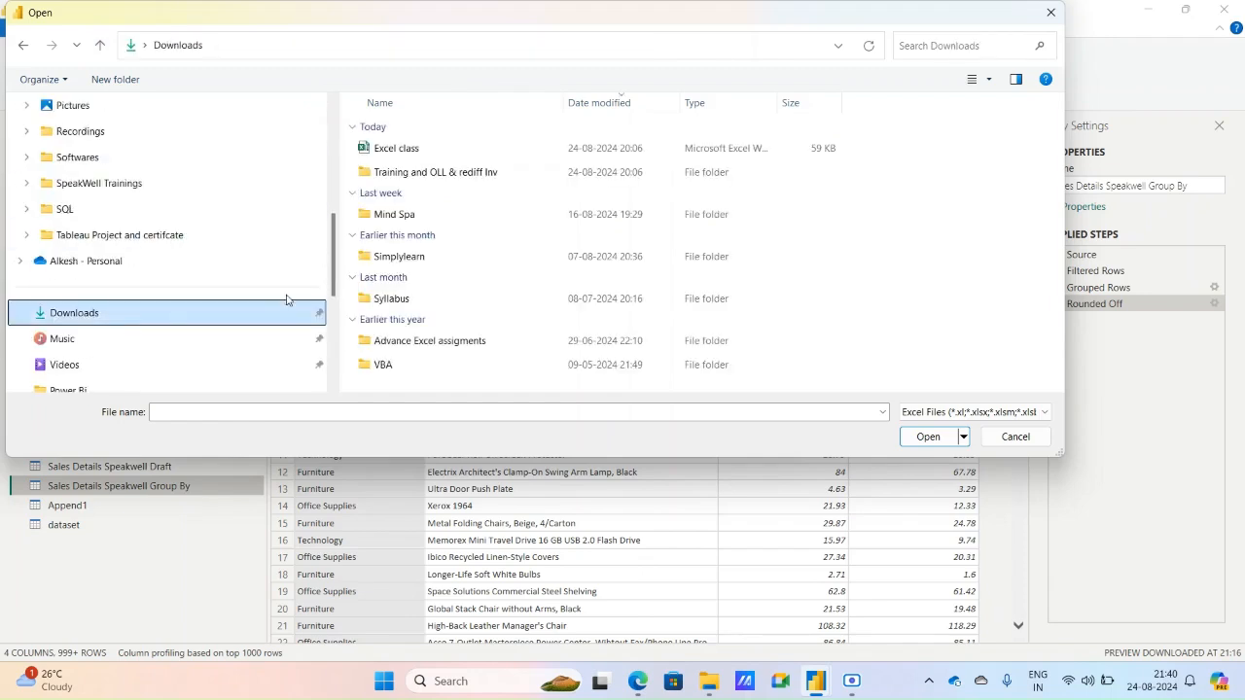
pyautogui.click(413, 173)
pyautogui.doubleClick(413, 173)
pyautogui.scroll(-1, 418, 321)
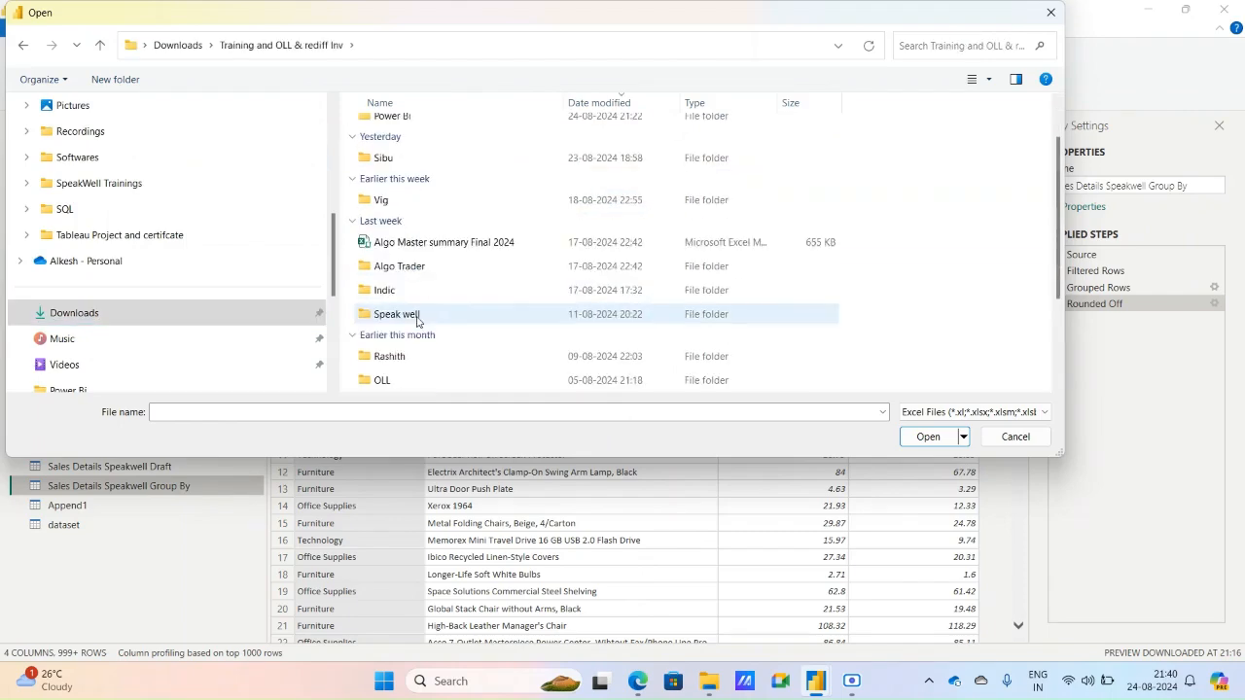
pyautogui.doubleClick(399, 314)
pyautogui.doubleClick(414, 191)
pyautogui.doubleClick(408, 158)
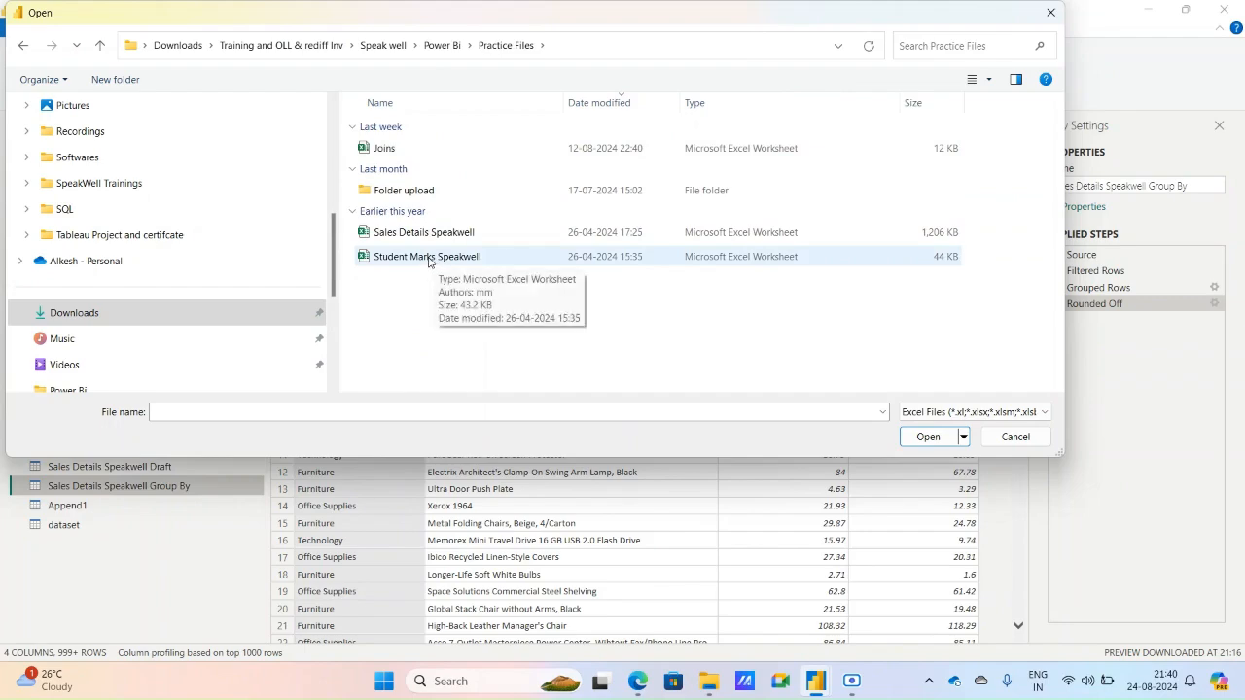
pyautogui.doubleClick(404, 191)
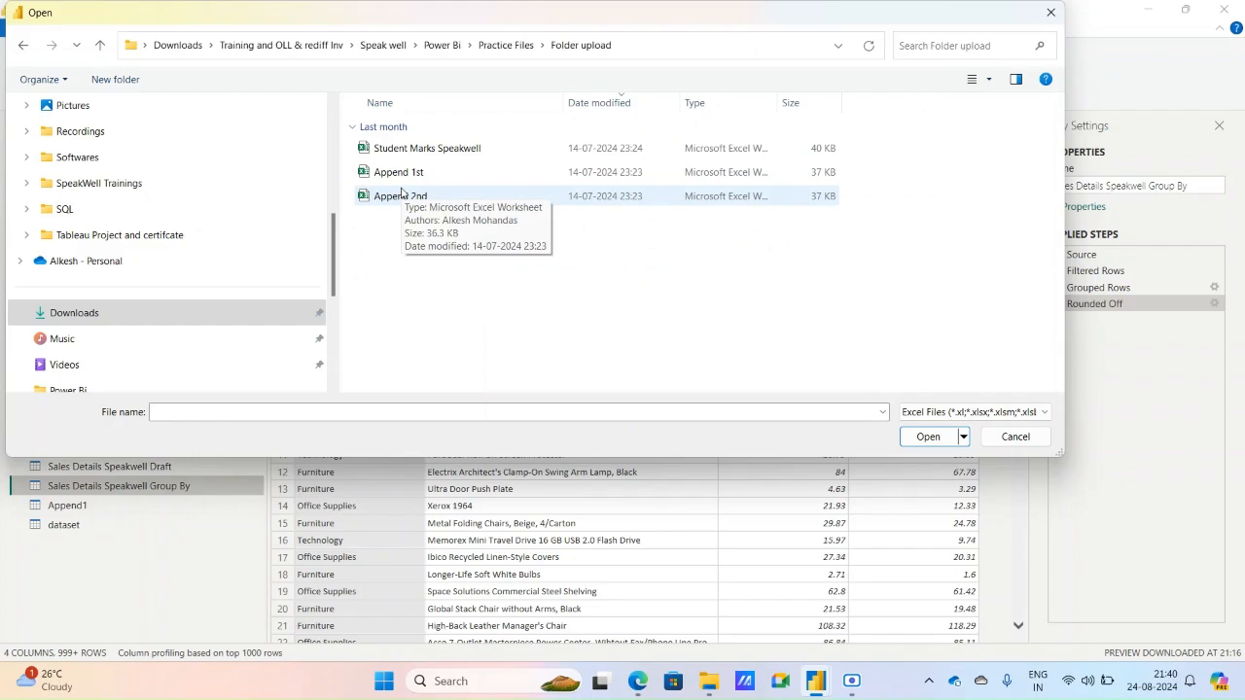
pyautogui.click(1016, 437)
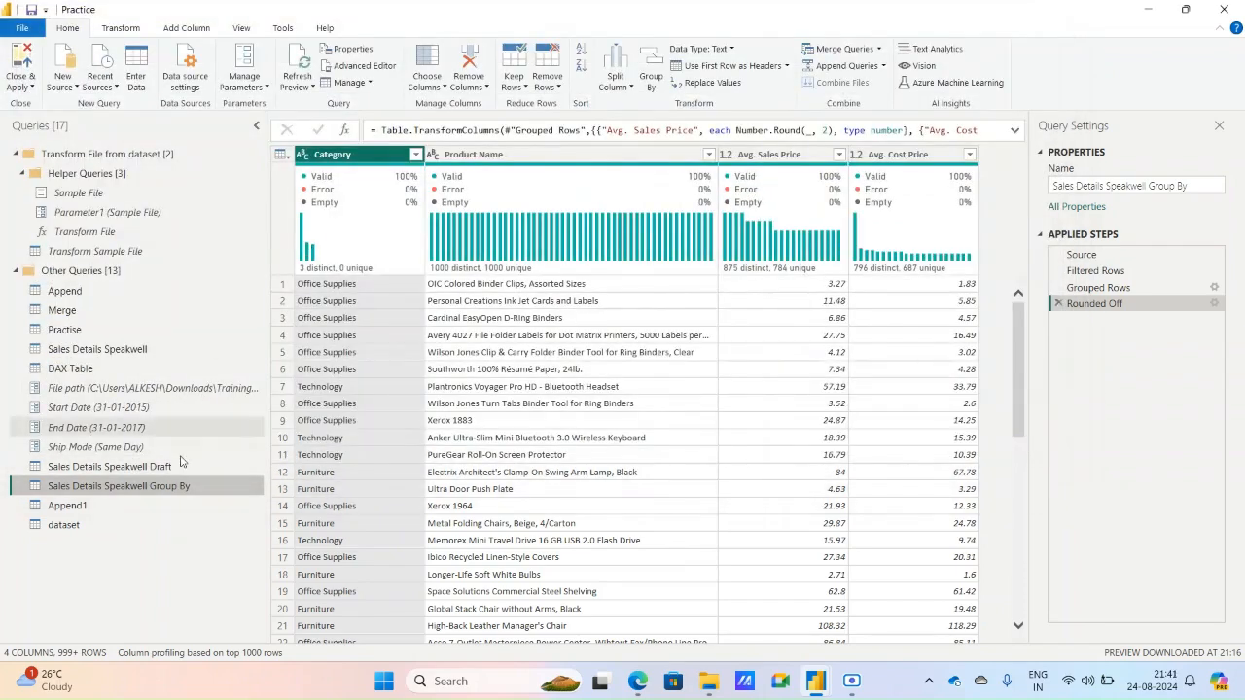
pyautogui.click(65, 86)
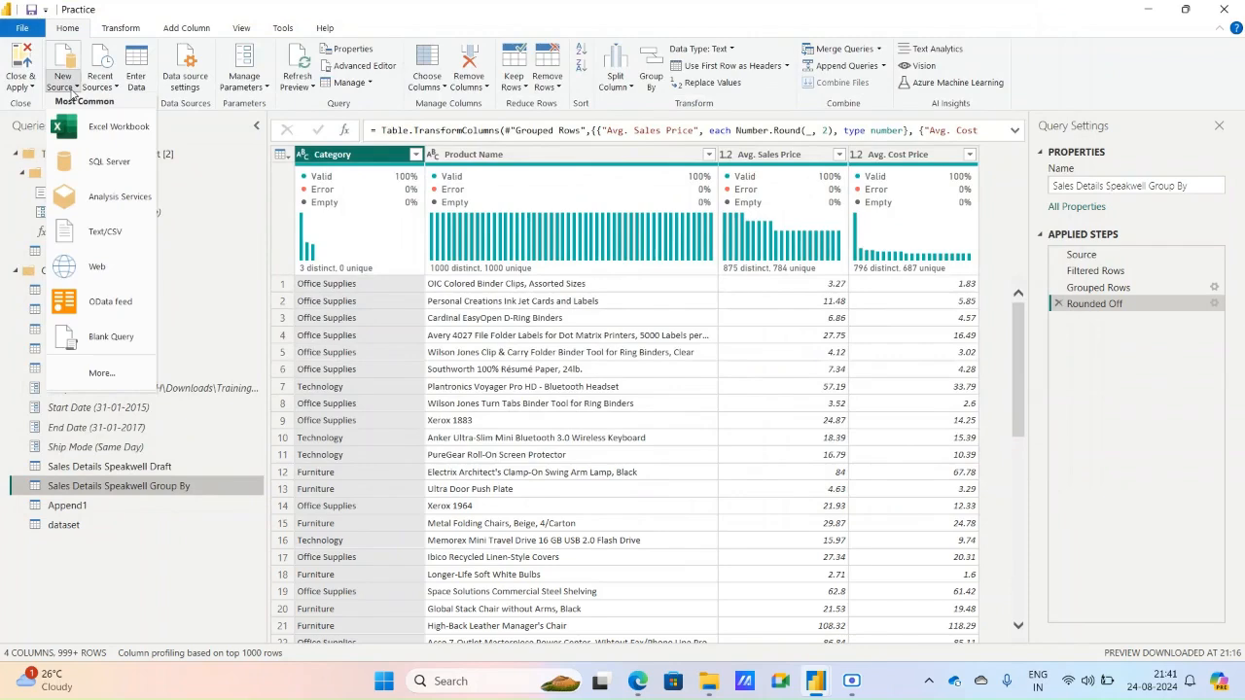
pyautogui.click(133, 136)
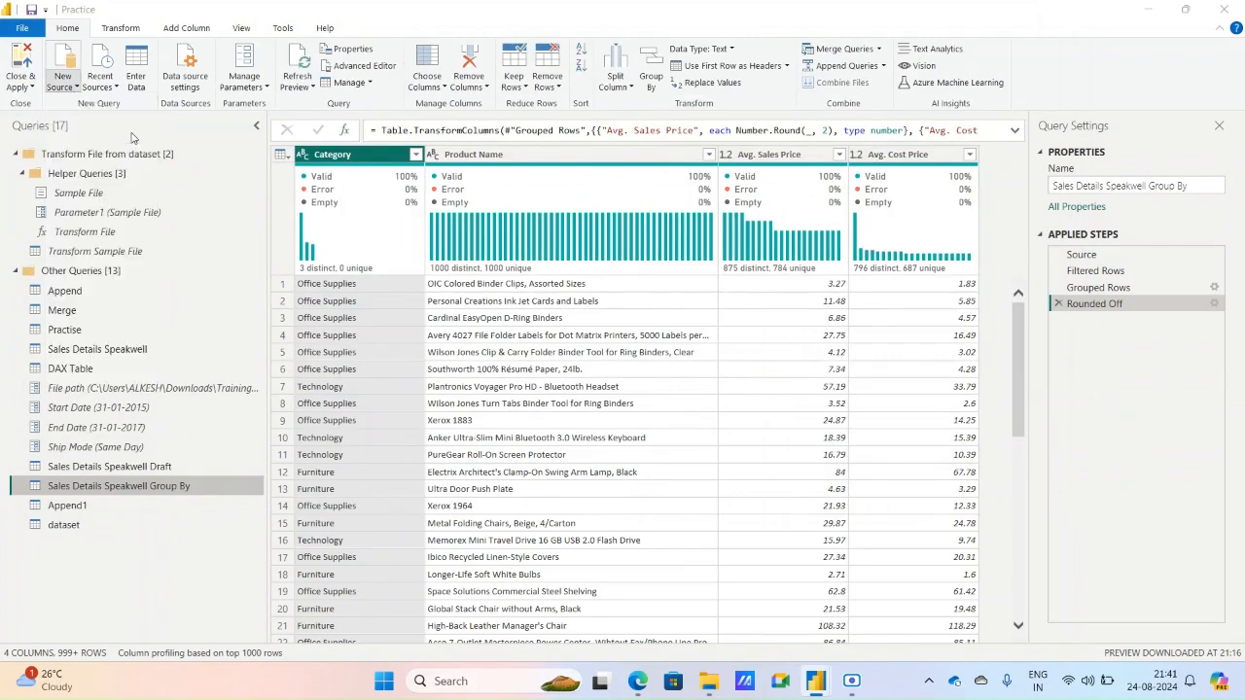
pyautogui.scroll(-2, 131, 298)
pyautogui.scroll(-2, 132, 299)
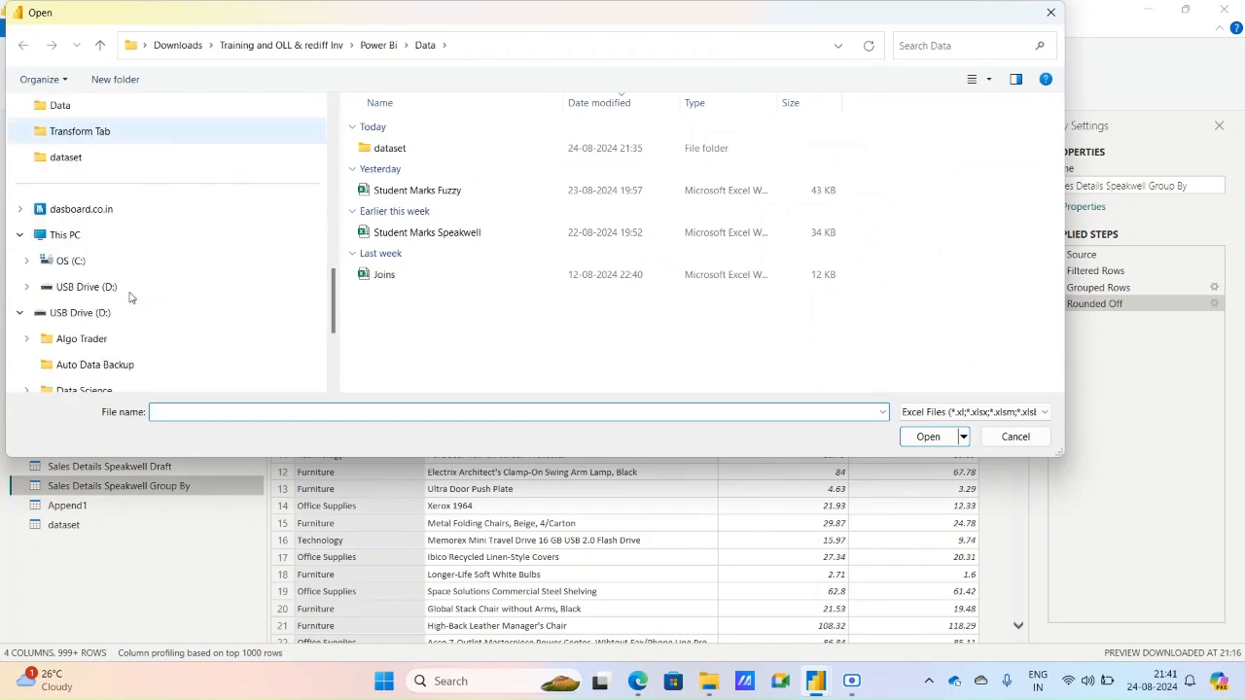
pyautogui.click(107, 287)
pyautogui.doubleClick(440, 160)
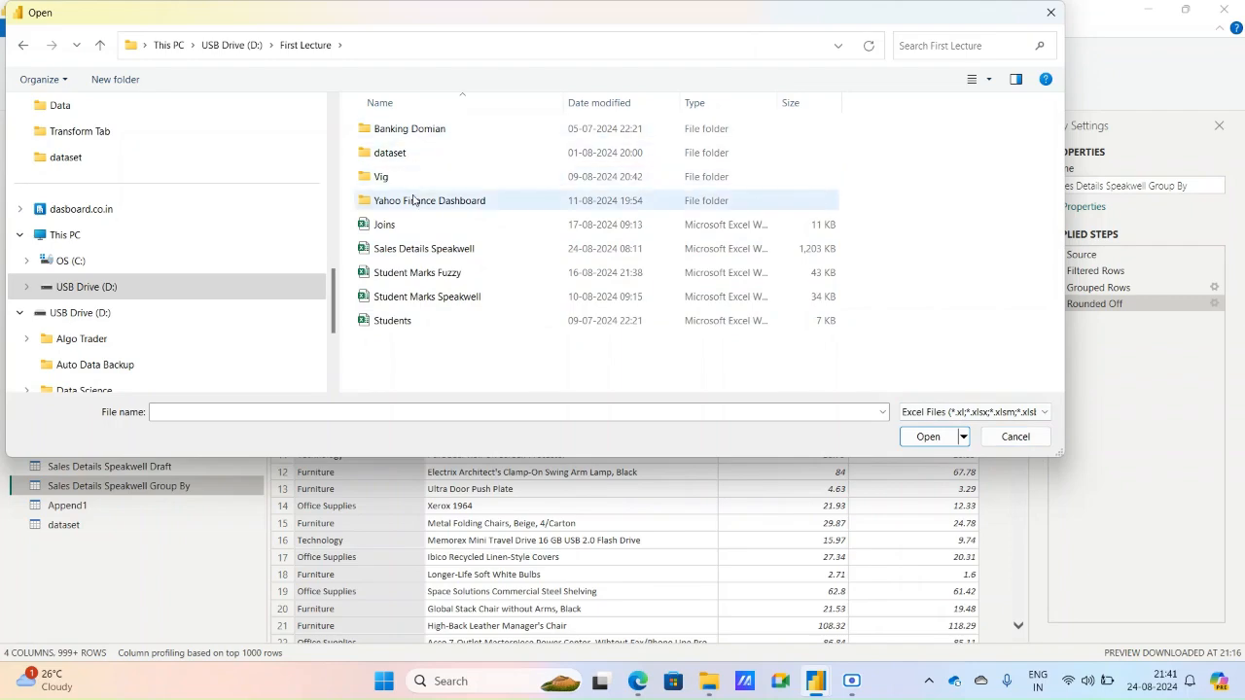
pyautogui.click(1016, 437)
# - Switch to File Explorer, look for the pivot sample file in the Maven+Cycles_Raw+Data+Files folder on drive C, and return to the Power Query Editor
pyautogui.click(709, 680)
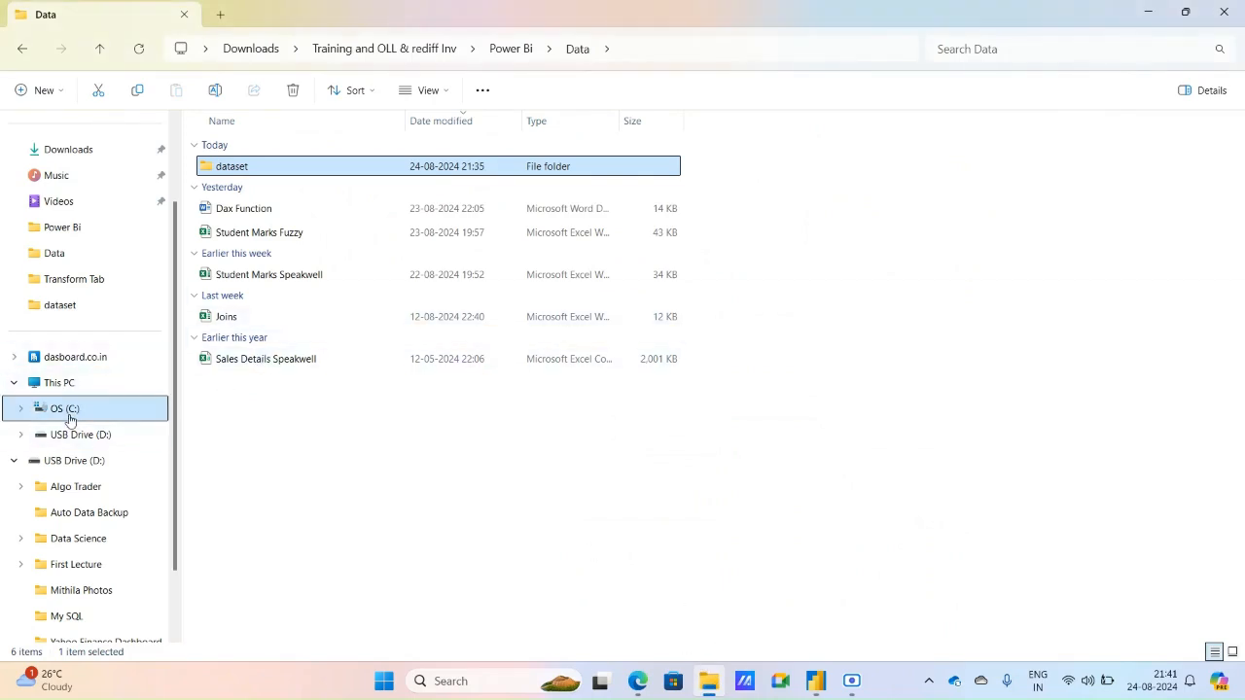
pyautogui.click(68, 411)
pyautogui.doubleClick(218, 176)
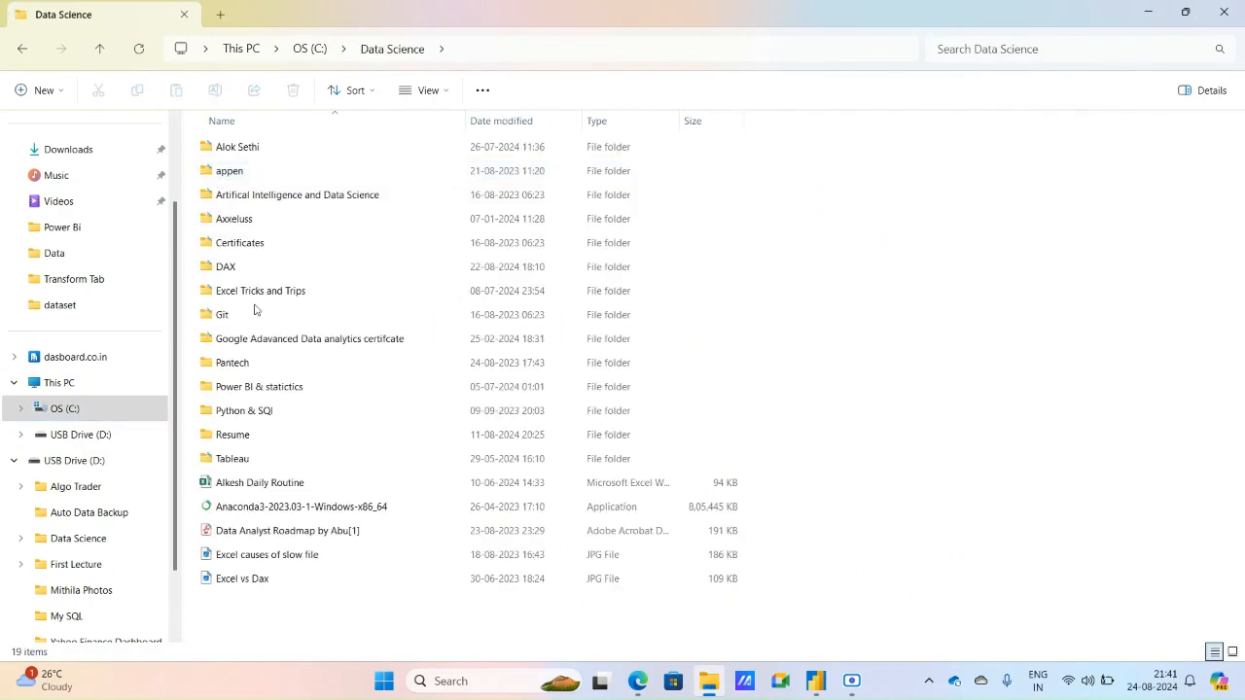
pyautogui.doubleClick(263, 386)
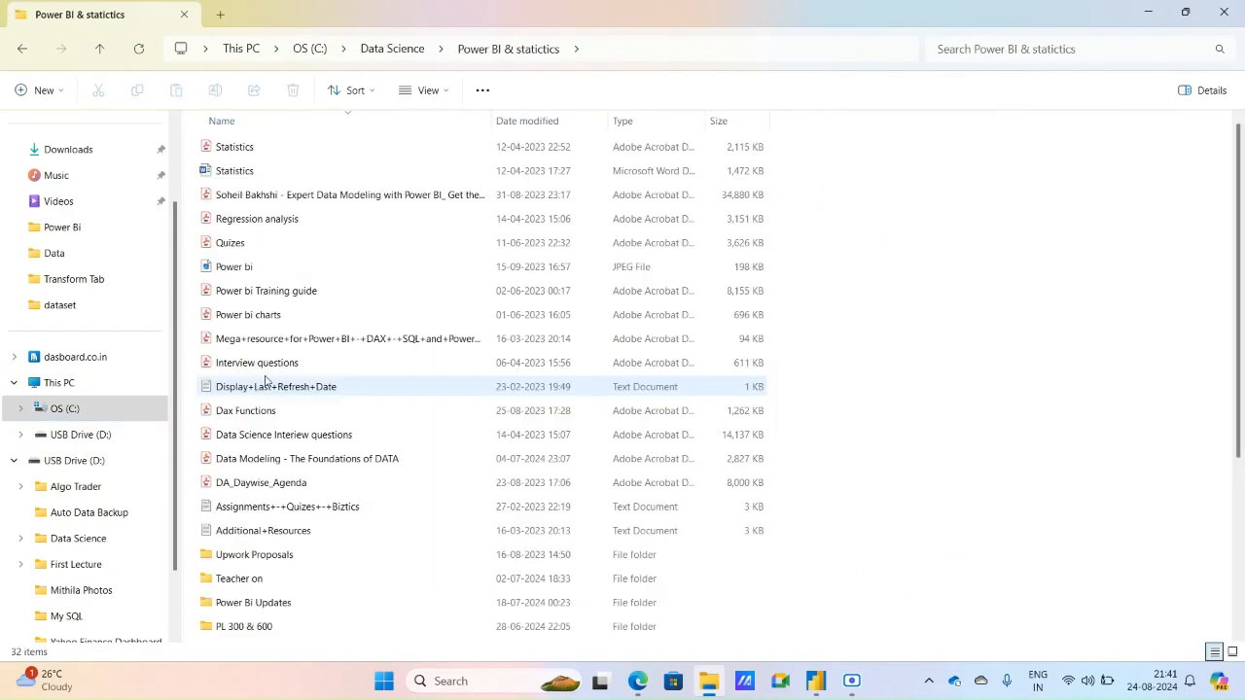
pyautogui.scroll(-2, 260, 485)
pyautogui.click(265, 488)
pyautogui.doubleClick(265, 488)
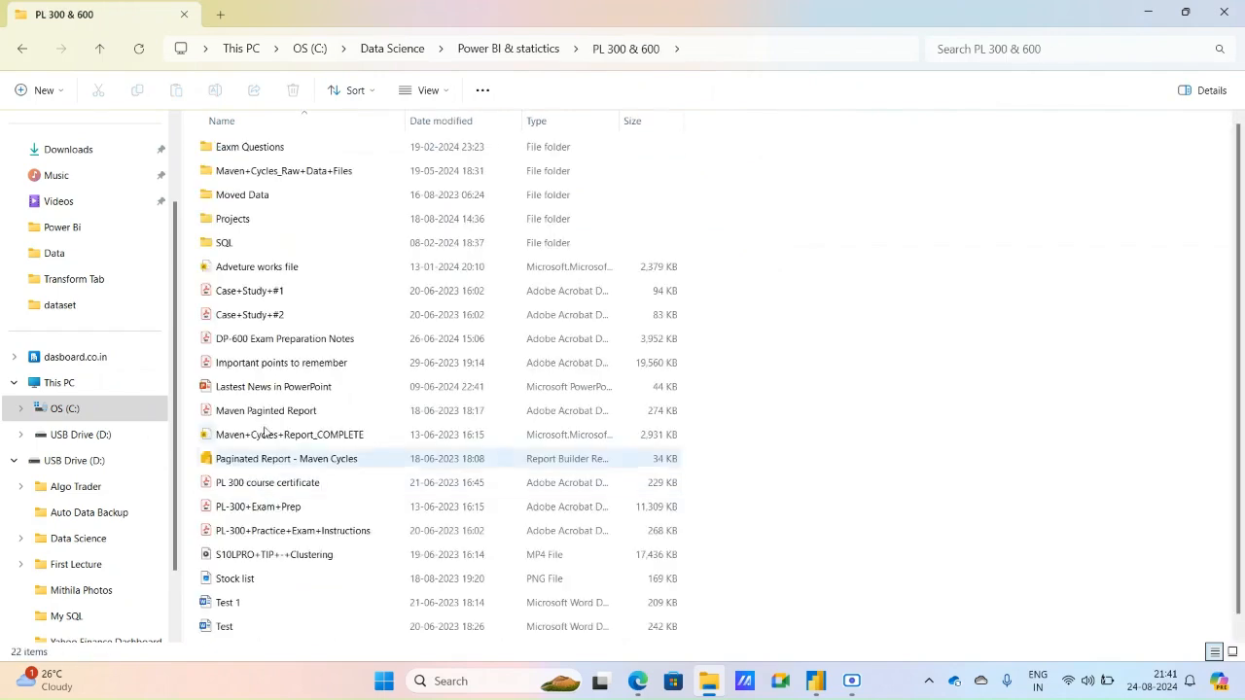
pyautogui.doubleClick(280, 172)
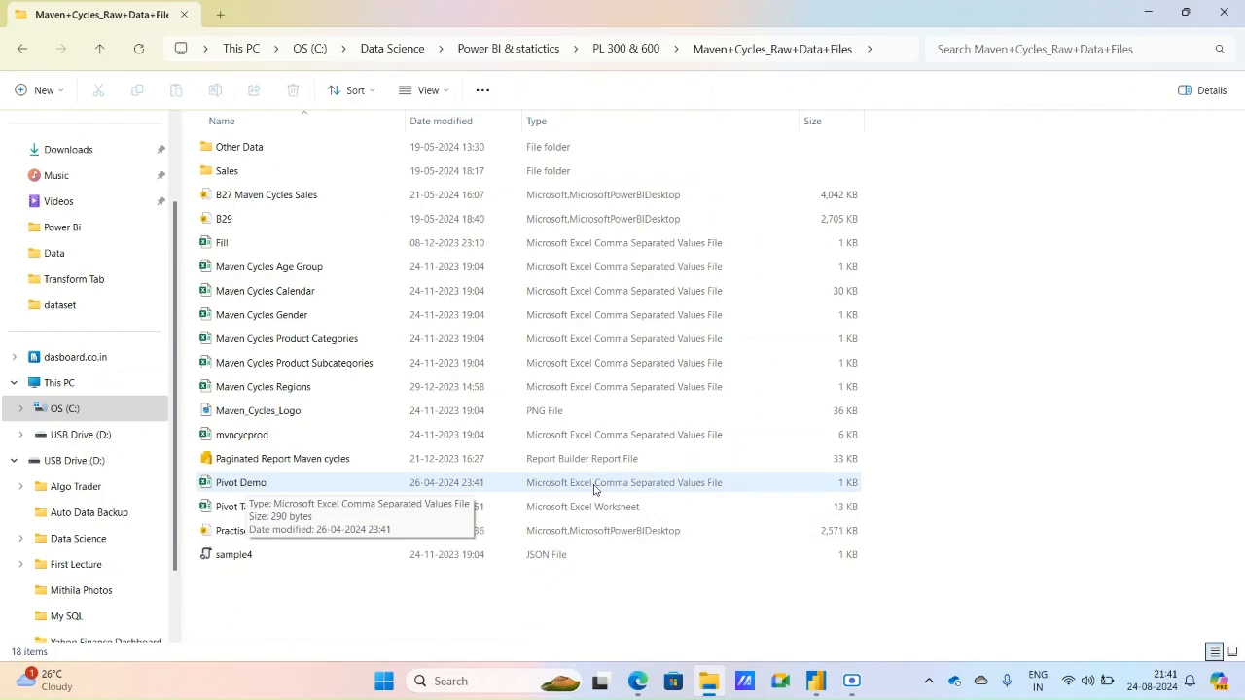
pyautogui.moveTo(825, 685)
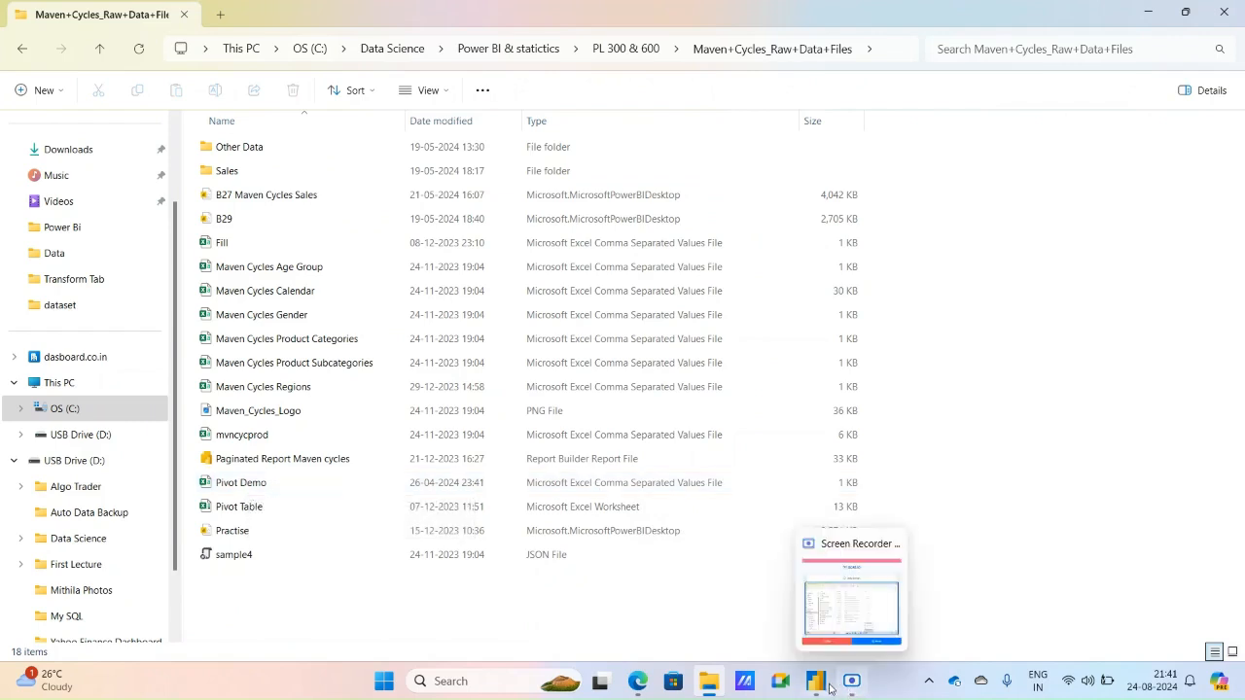
pyautogui.click(903, 596)
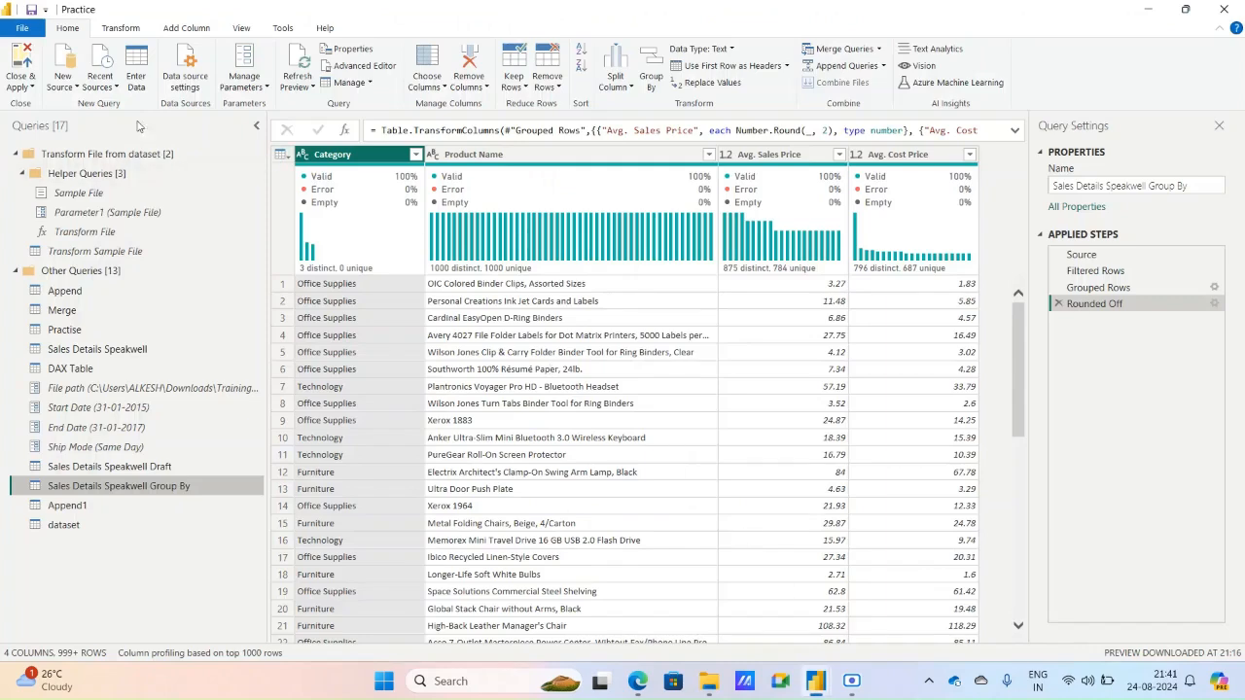
# - Start a new Text/CSV import and check the First Lecture folder on drive D for a suitable file
pyautogui.click(70, 90)
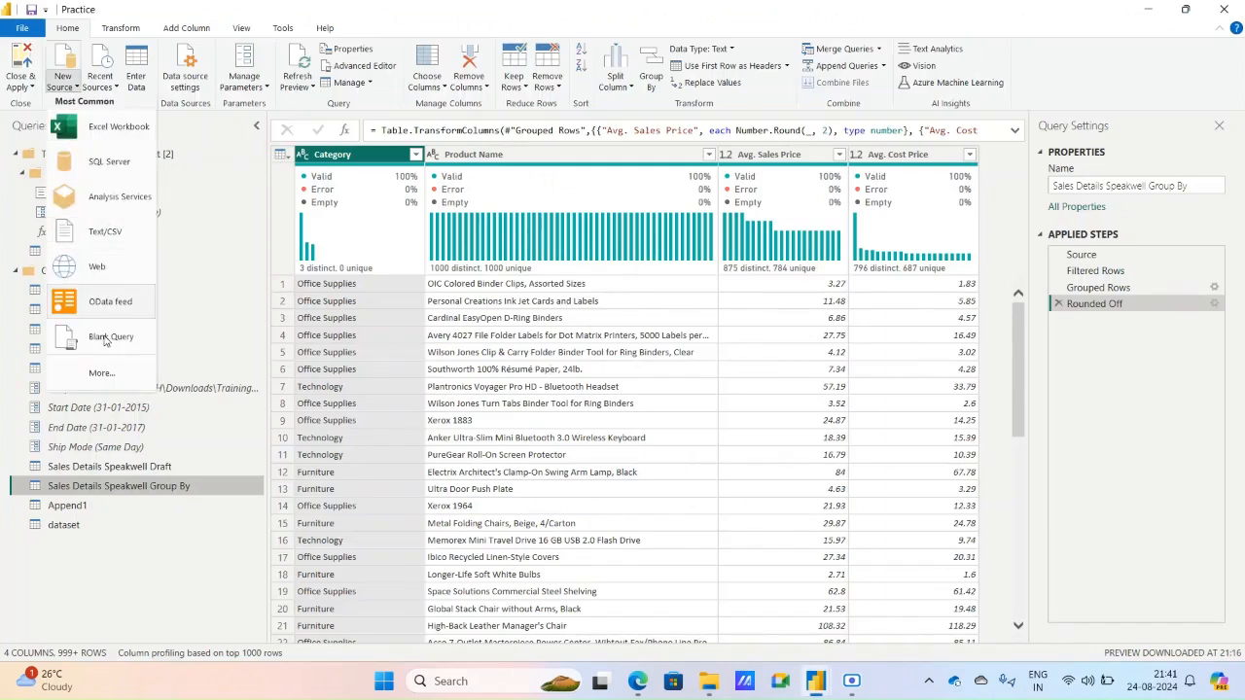
pyautogui.click(101, 235)
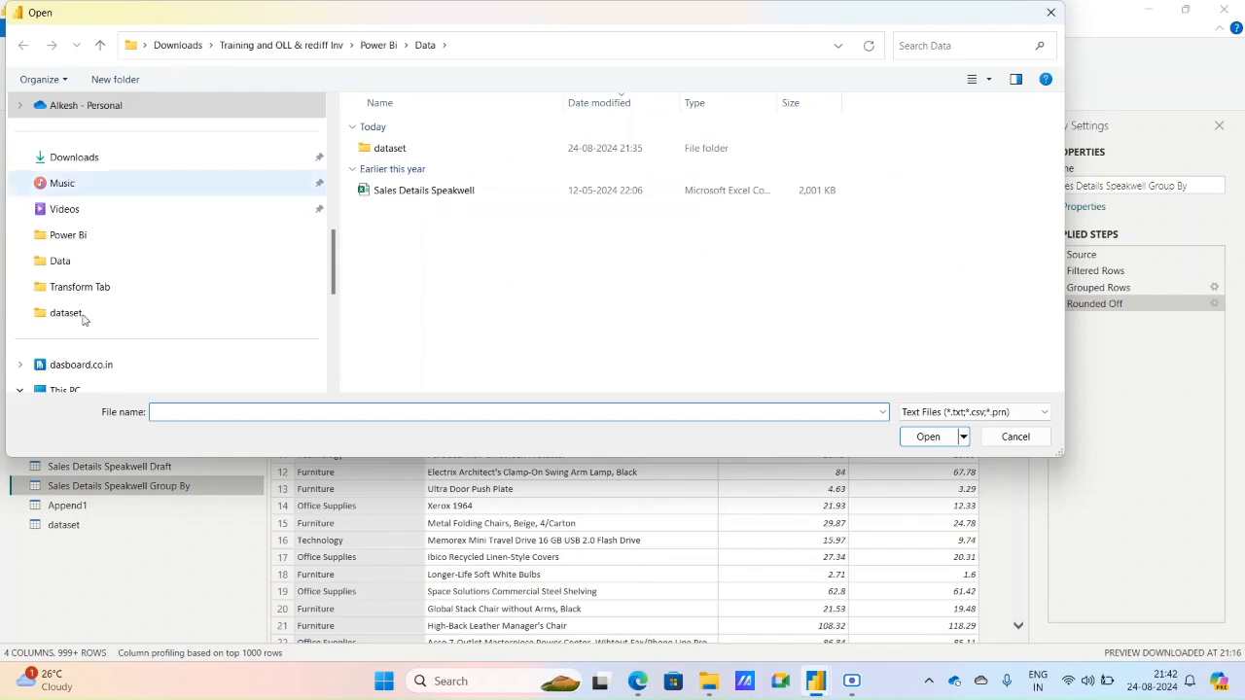
pyautogui.scroll(-2, 88, 321)
pyautogui.click(83, 240)
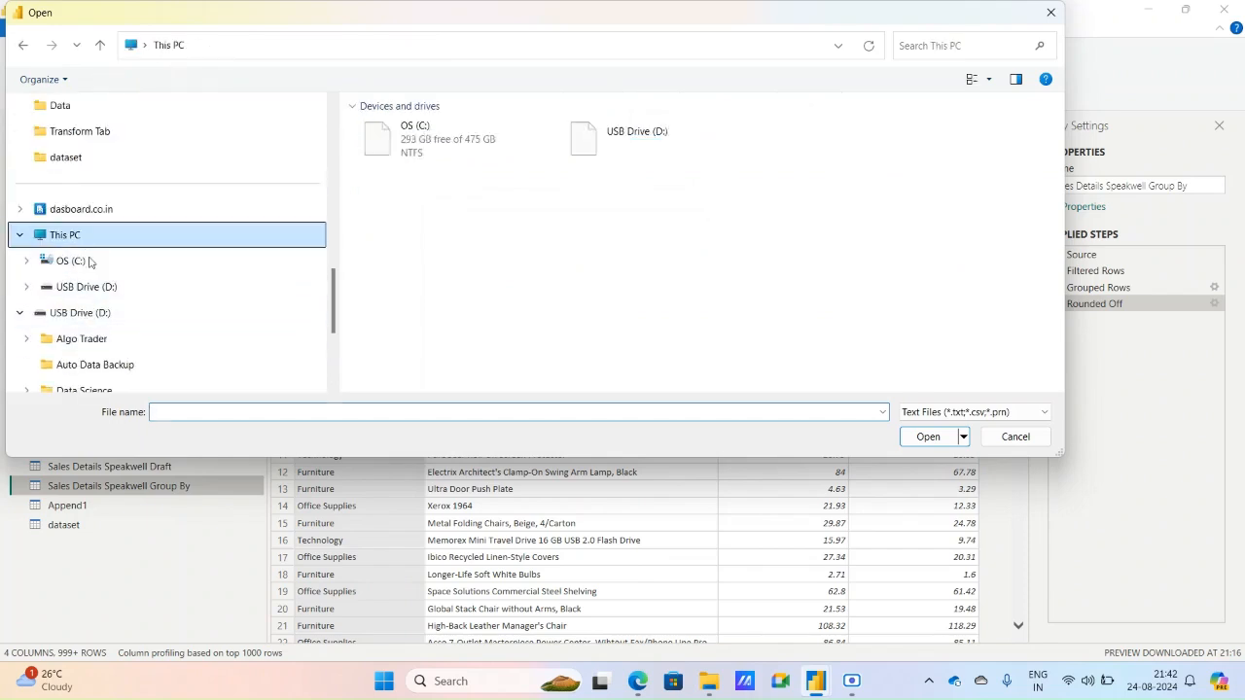
pyautogui.click(88, 292)
pyautogui.doubleClick(419, 159)
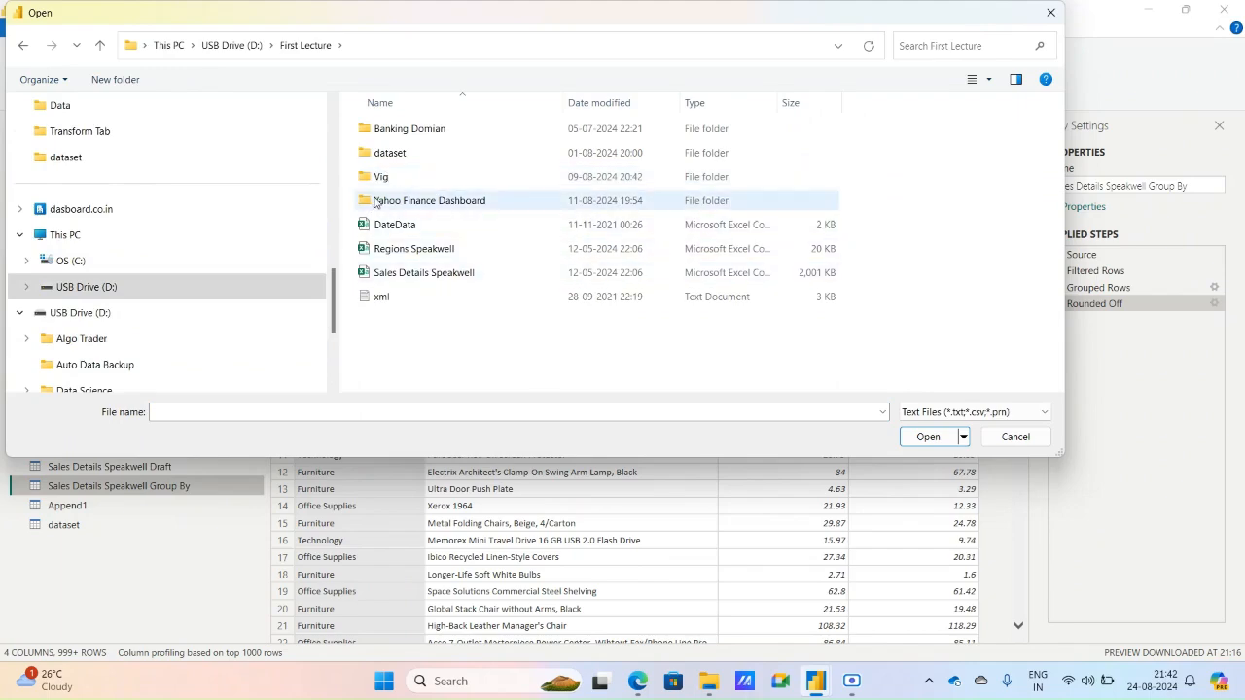
pyautogui.scroll(-2, 97, 336)
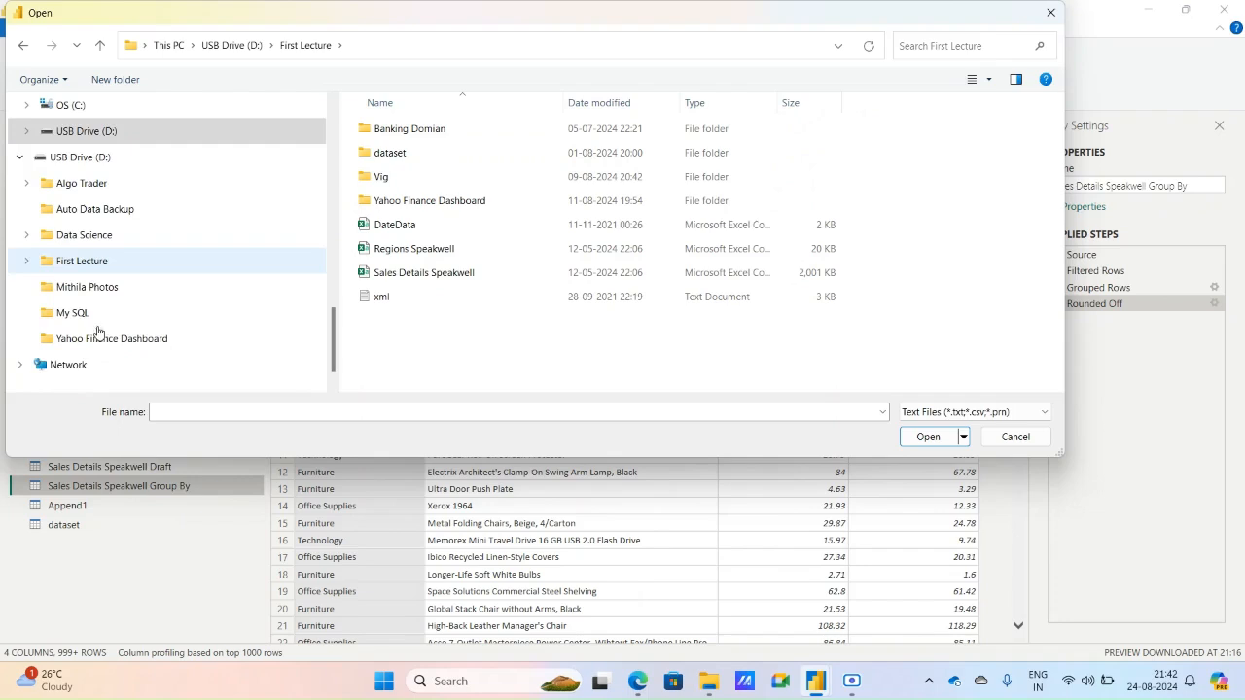
# - Browse on drive C through Data Science, Power BI & statictics and PL 300 & 600 to the Maven+Cycles_Raw+Data+Files folder
pyautogui.scroll(2, 97, 336)
pyautogui.click(83, 288)
pyautogui.click(70, 261)
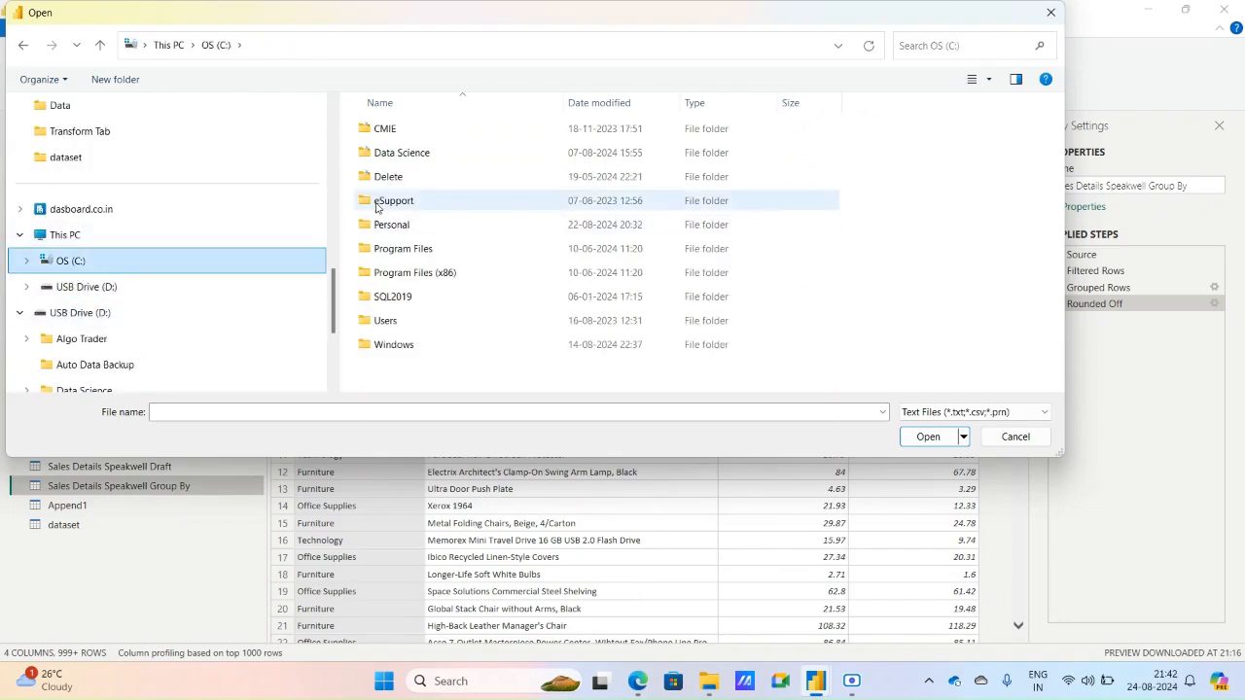
pyautogui.doubleClick(400, 153)
pyautogui.scroll(-1, 440, 334)
pyautogui.doubleClick(417, 311)
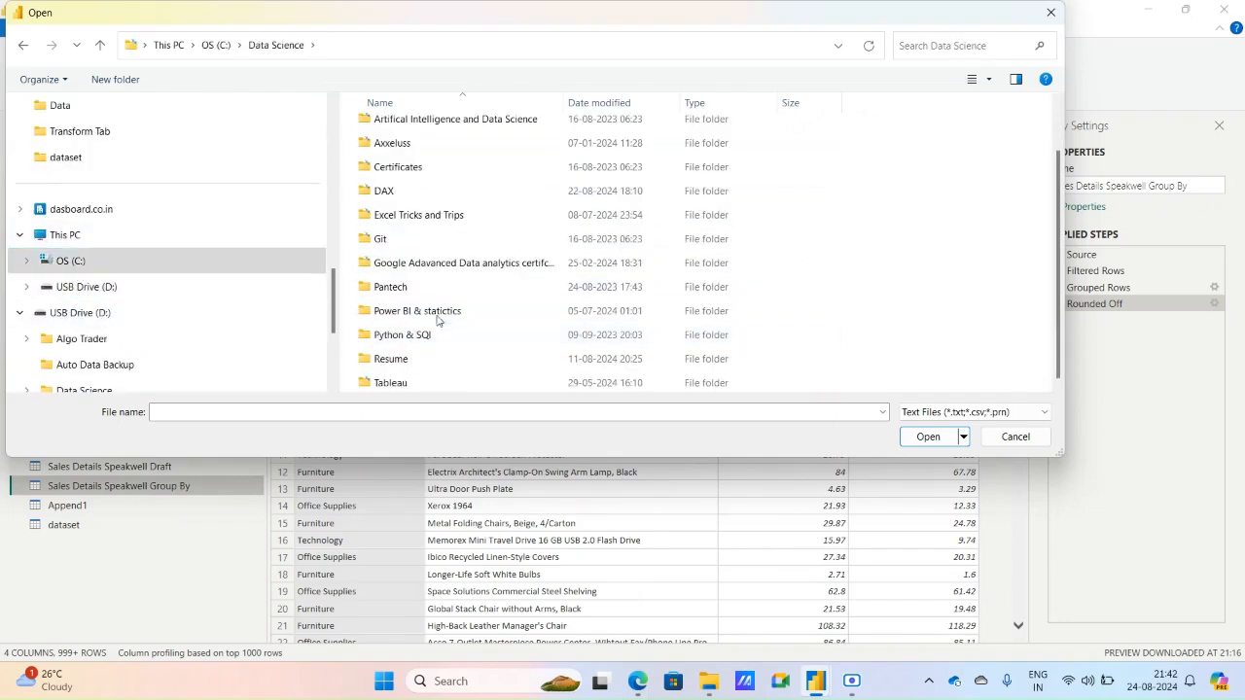
pyautogui.scroll(-1, 423, 333)
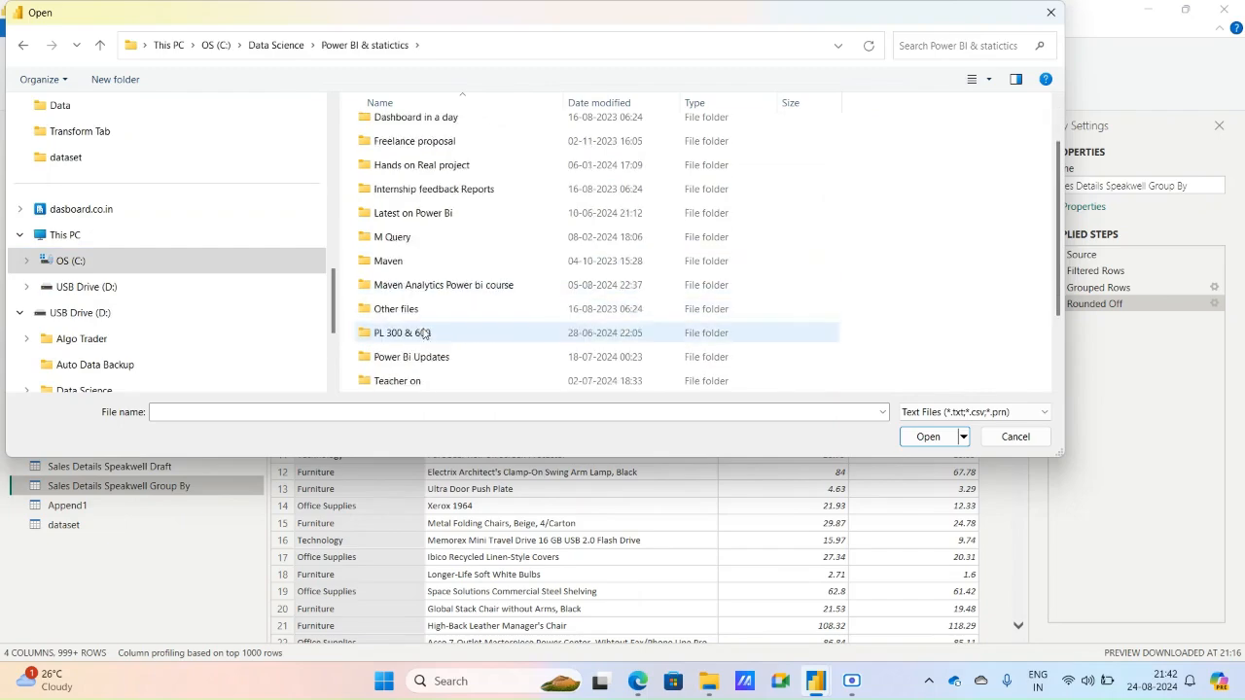
pyautogui.scroll(-1, 435, 312)
pyautogui.click(425, 268)
pyautogui.doubleClick(425, 268)
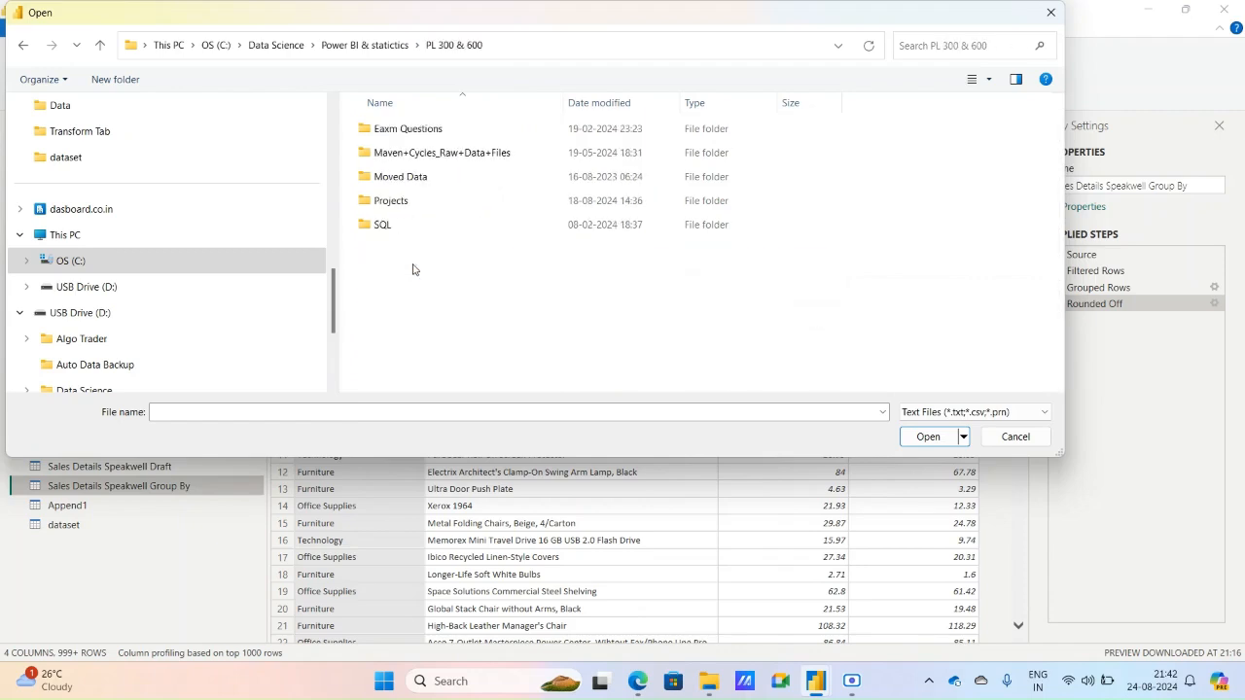
pyautogui.doubleClick(418, 153)
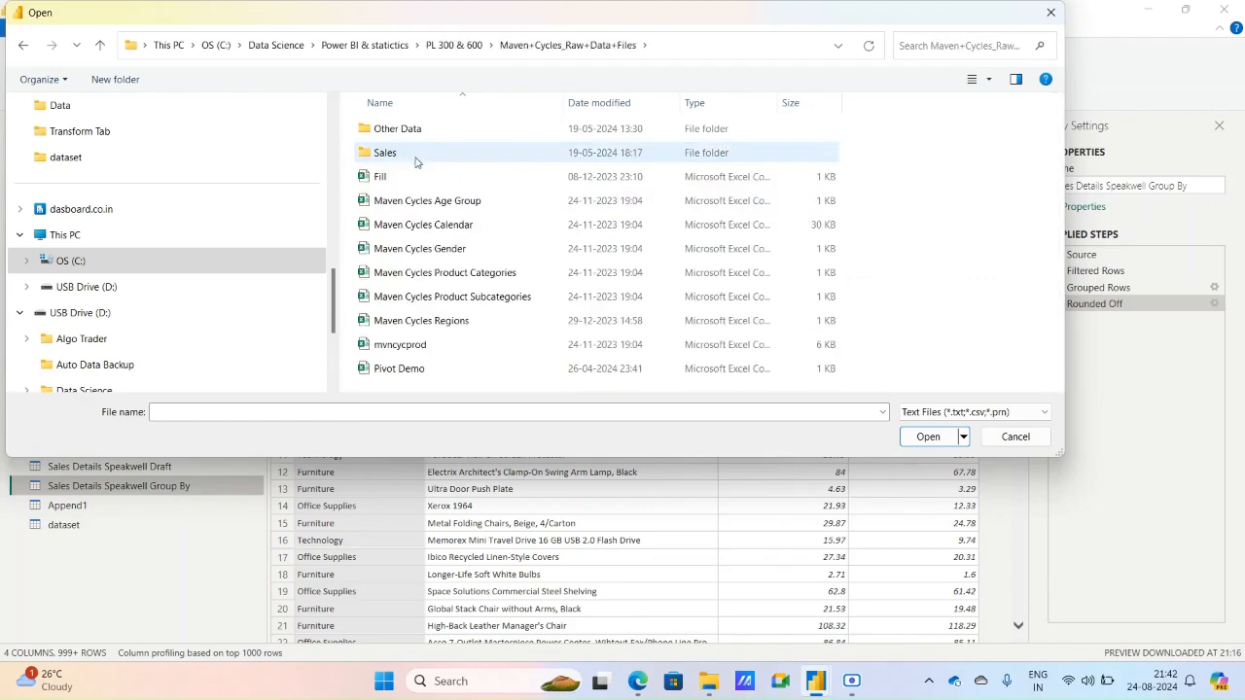
# - Import the Pivot Demo CSV file as a new query with the default import settings
pyautogui.click(419, 369)
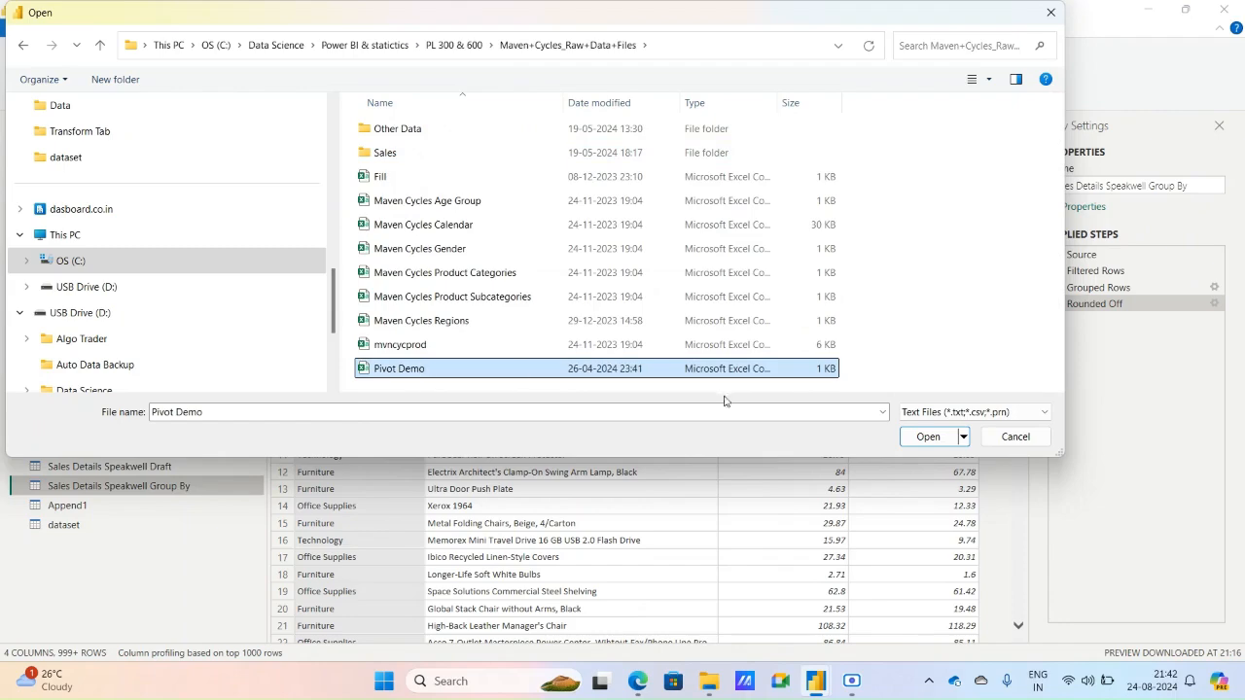
pyautogui.click(929, 438)
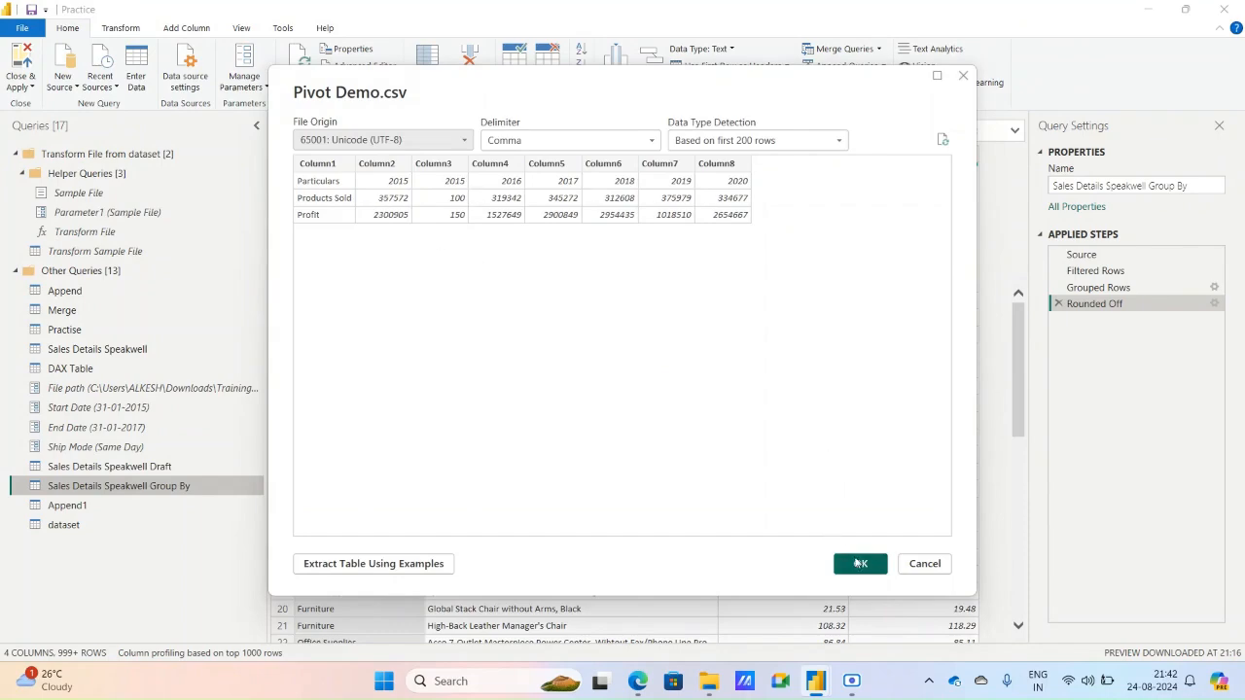
pyautogui.click(861, 564)
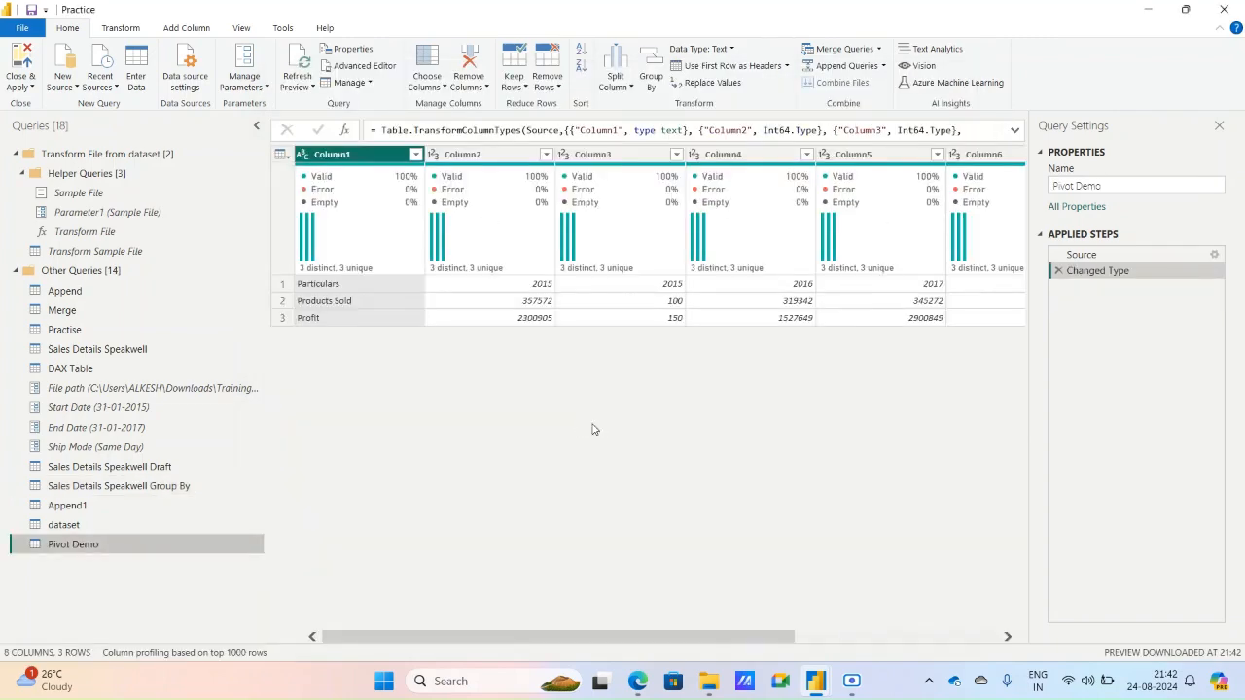
# - Look across the columns of the Pivot Demo query and reread the Pivot and Unpivot explanations in Microsoft Edge, returning to the Power Query Editor
pyautogui.click(829, 637)
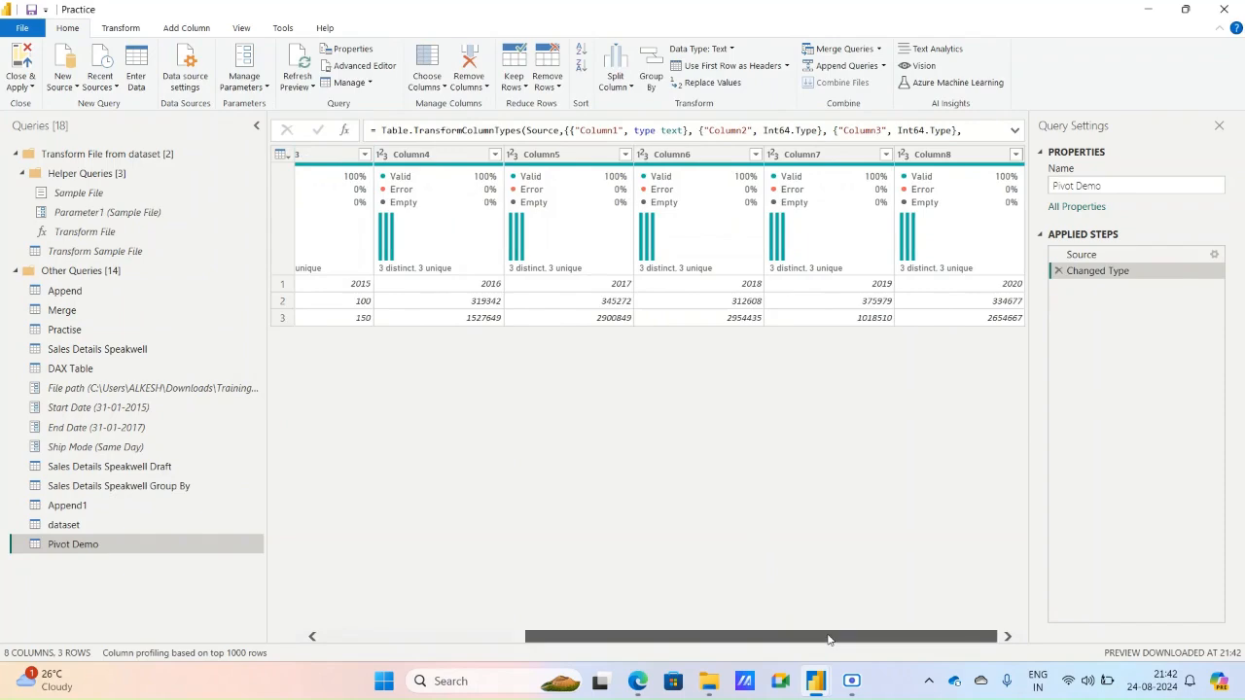
pyautogui.moveTo(829, 639); pyautogui.dragTo(543, 659)
pyautogui.click(638, 685)
pyautogui.click(574, 580)
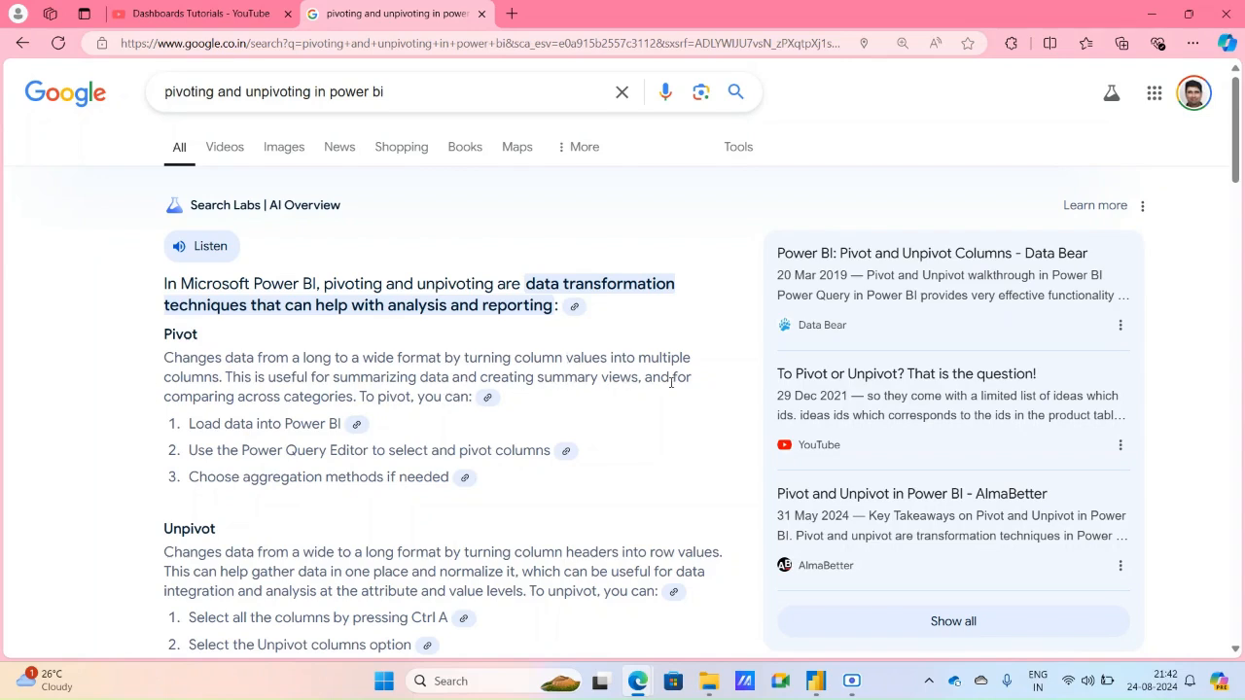
pyautogui.moveTo(815, 676)
pyautogui.click(874, 613)
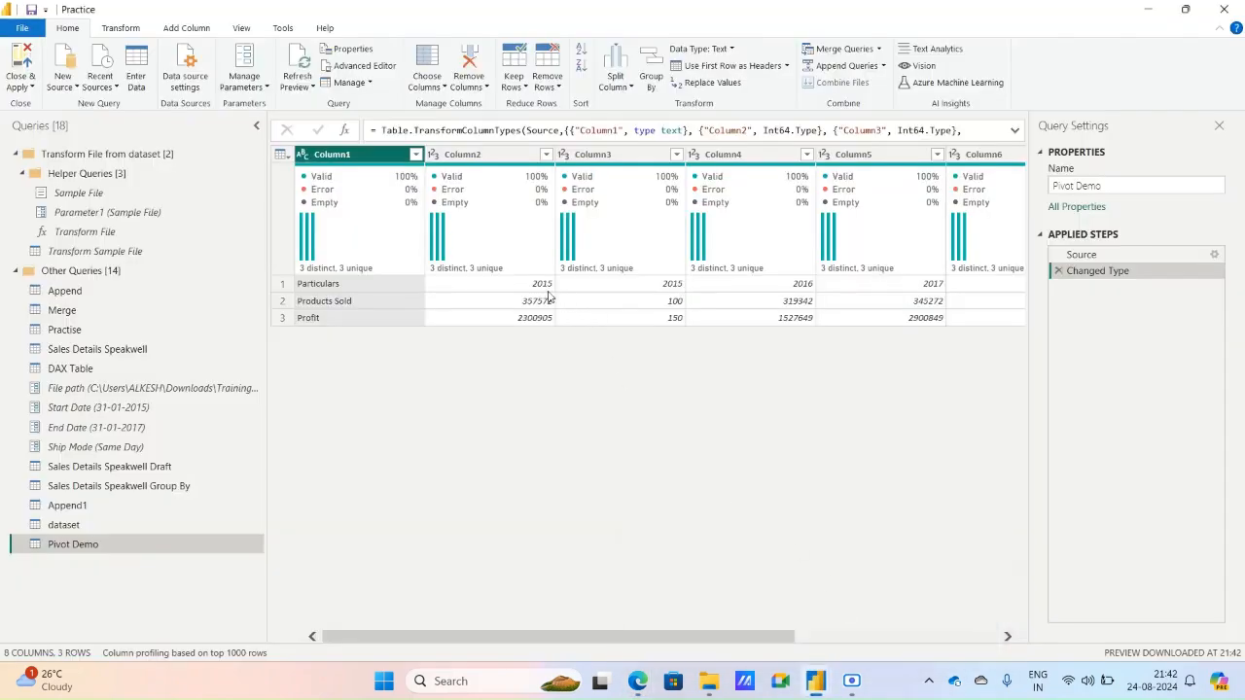
pyautogui.click(885, 639)
pyautogui.moveTo(885, 639); pyautogui.dragTo(619, 628)
# - Duplicate the Pivot Demo query and rename the copy to Pivot Demo Transpose
pyautogui.click(118, 30)
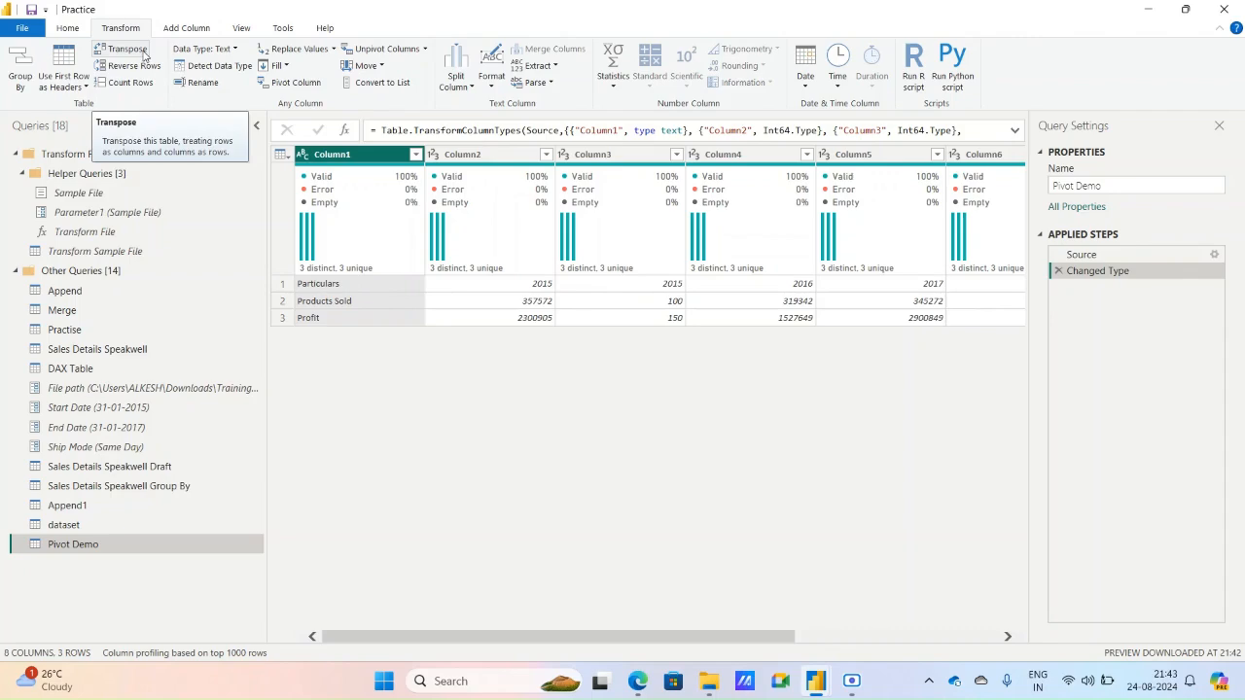
pyautogui.rightClick(95, 550)
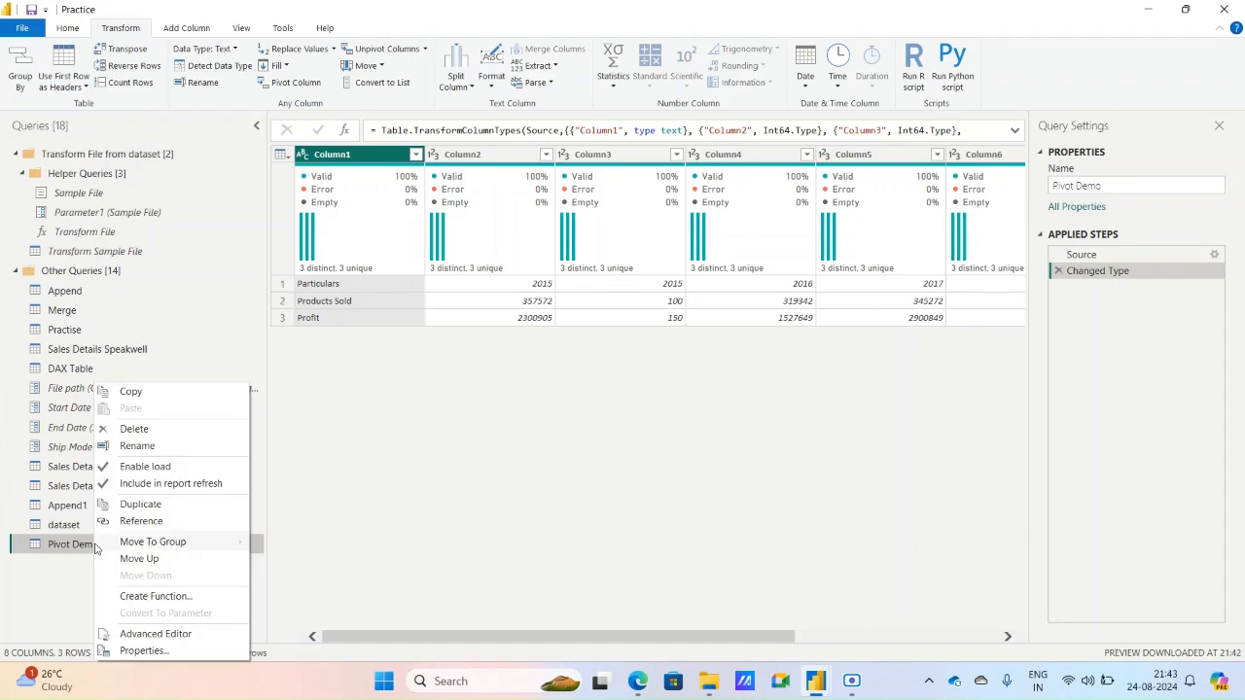
pyautogui.click(151, 506)
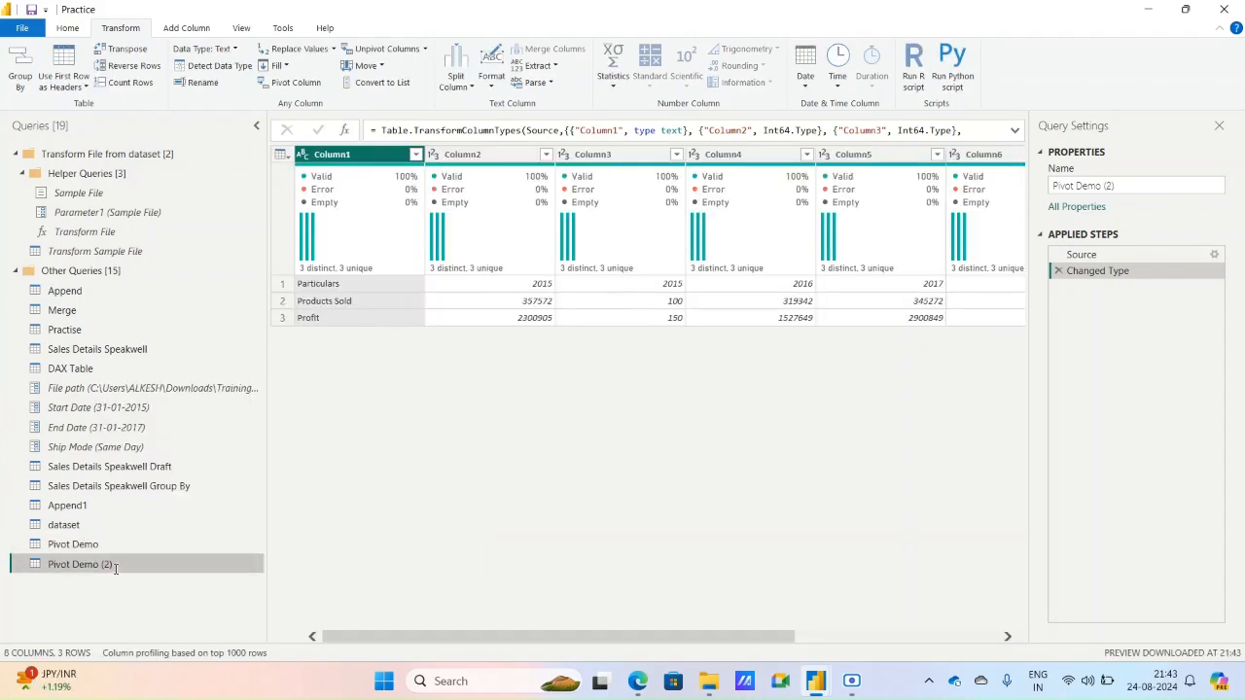
pyautogui.doubleClick(167, 564)
pyautogui.press('End')
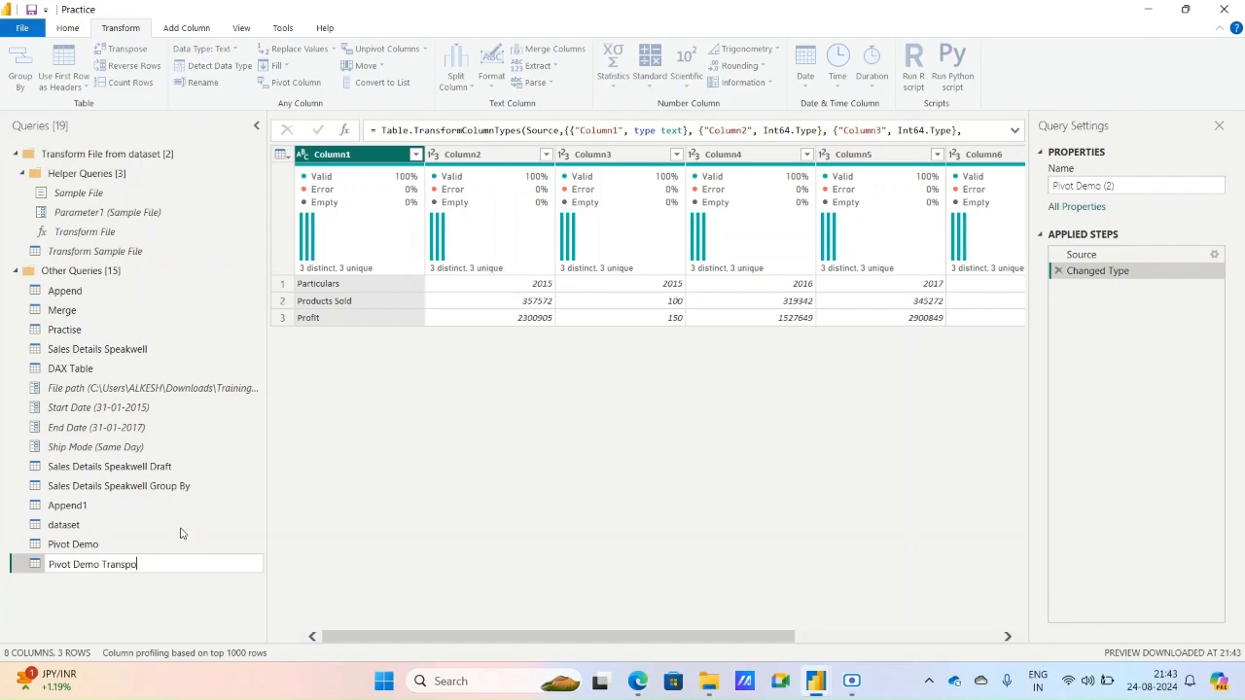
pyautogui.press('Return')
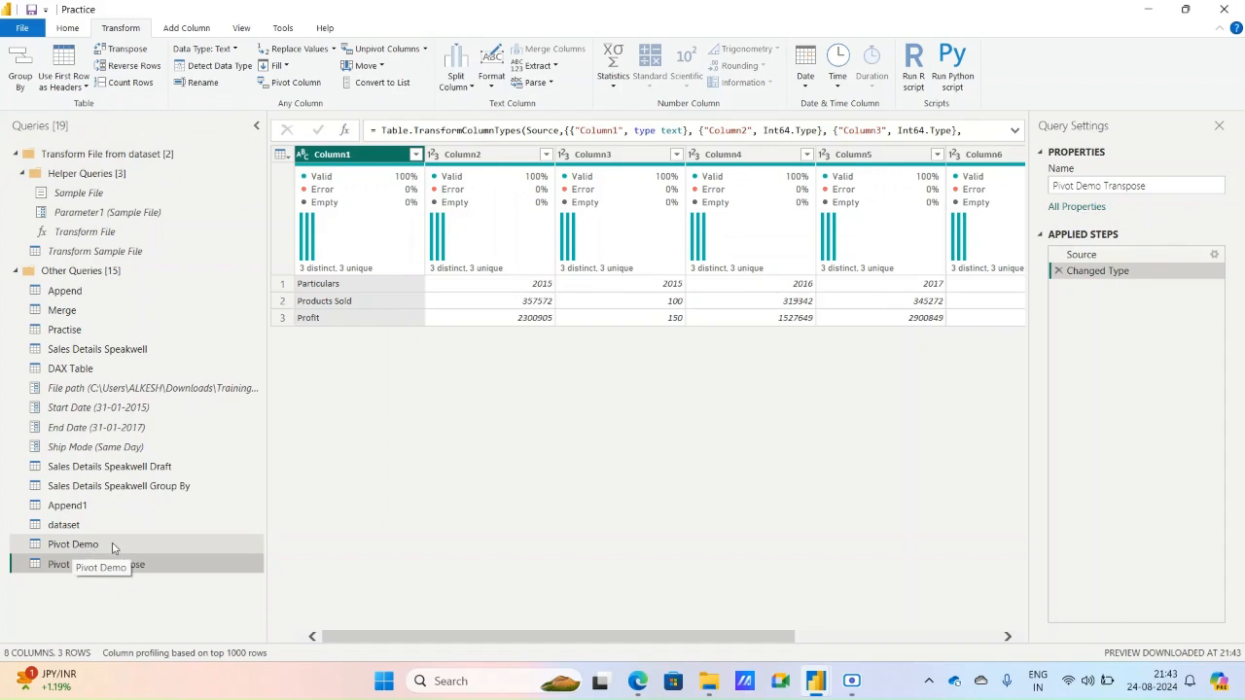
# - Transpose the Pivot Demo Transpose table and promote its first row to column headers
pyautogui.click(118, 50)
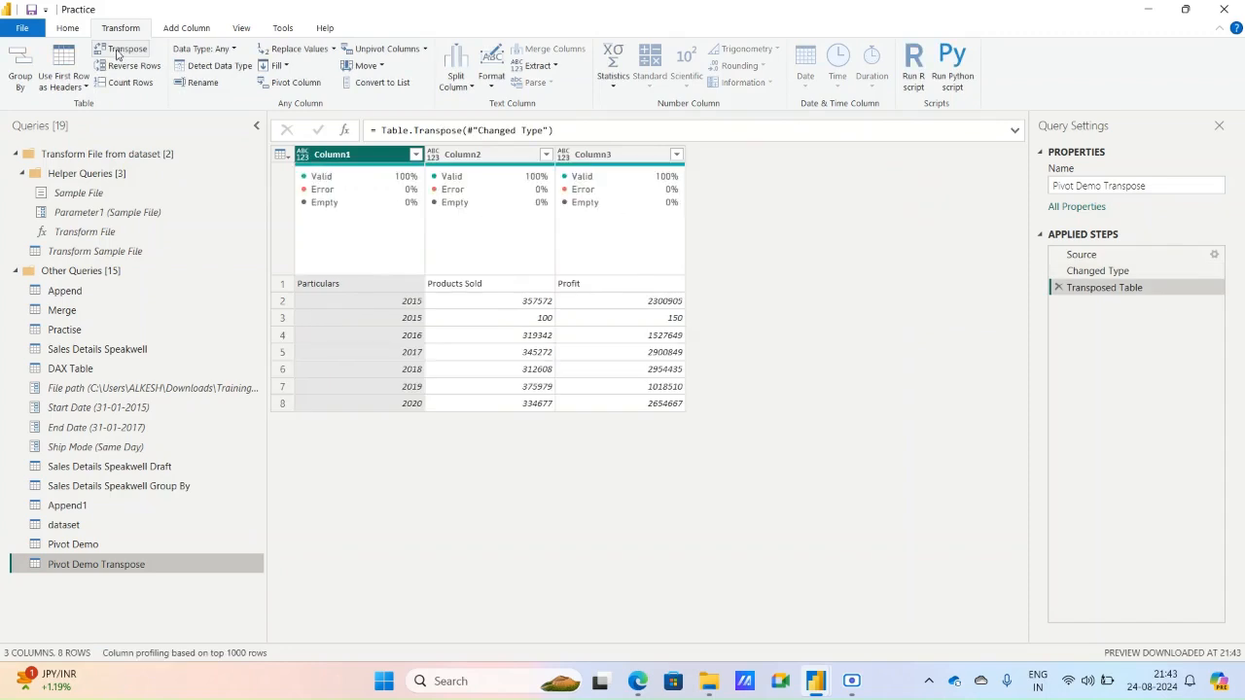
pyautogui.click(500, 288)
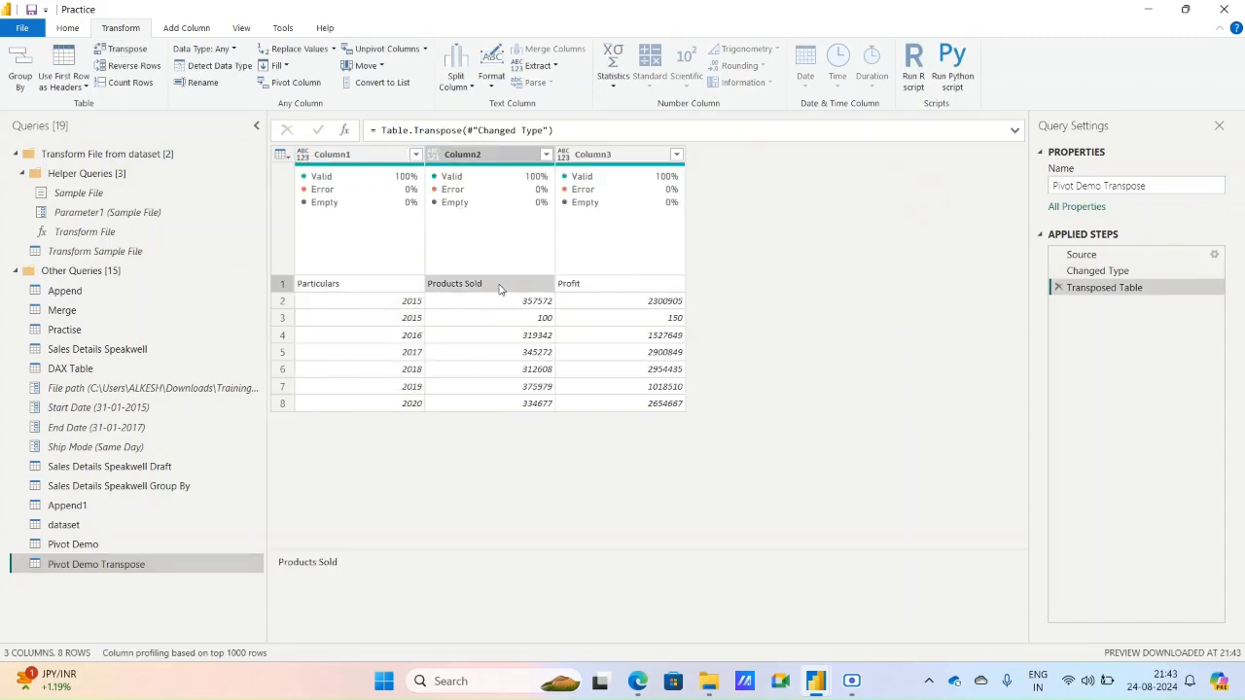
pyautogui.click(70, 29)
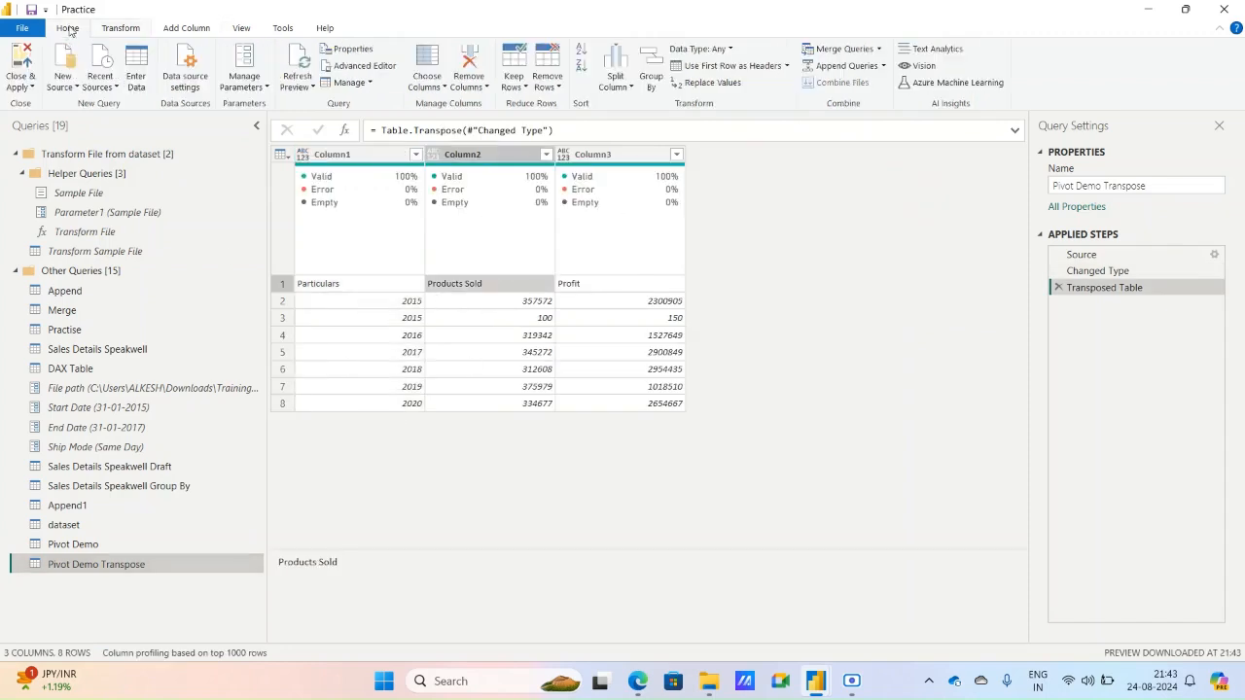
pyautogui.click(787, 66)
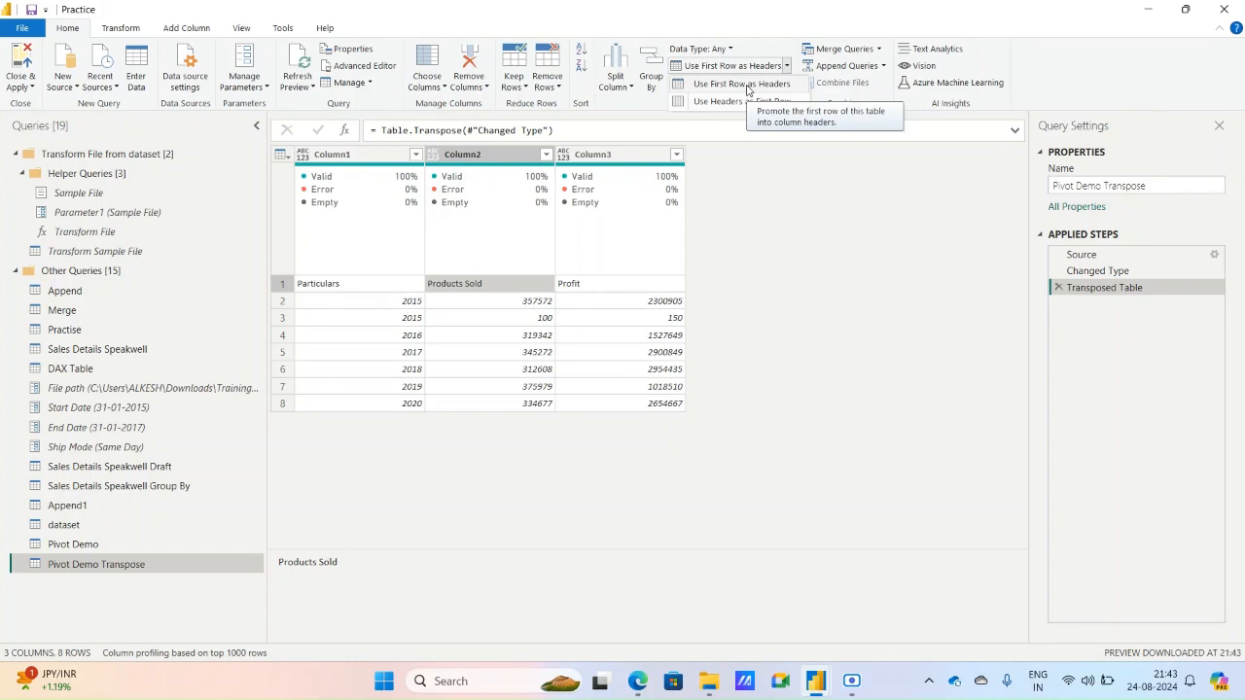
pyautogui.click(745, 85)
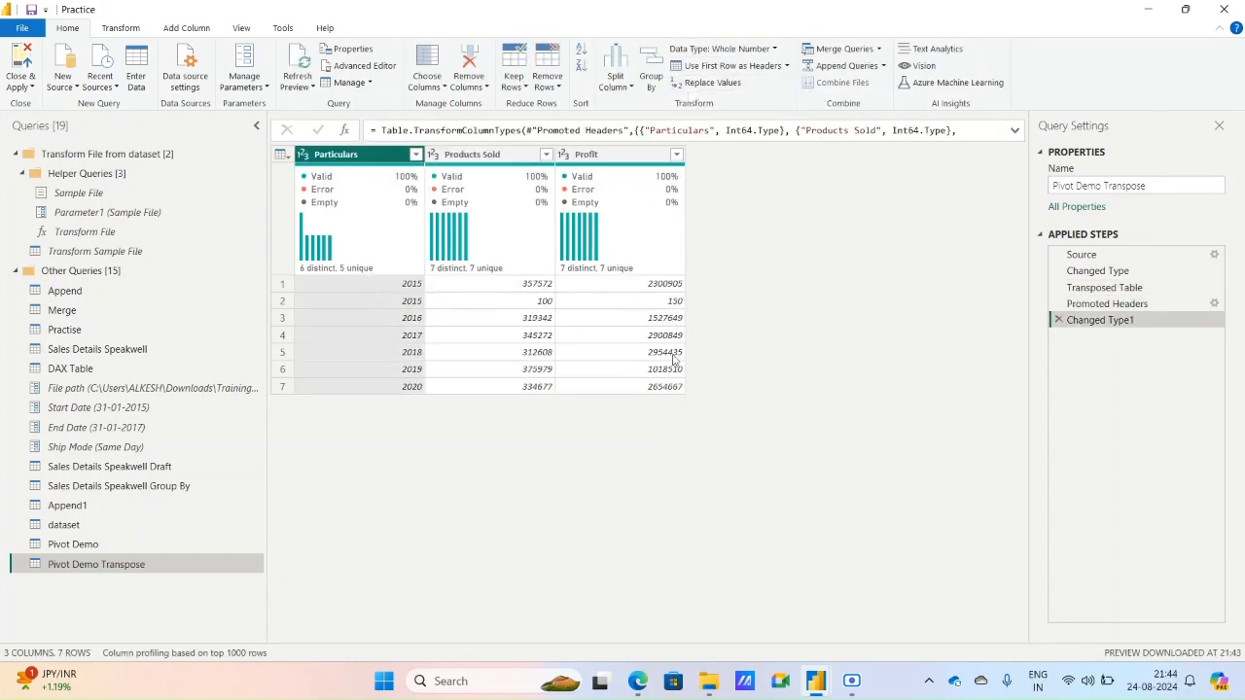
# - Rename the Particulars column to Year and display the Pivot Demo query
pyautogui.doubleClick(343, 156)
pyautogui.write('Year')
pyautogui.press('Return')
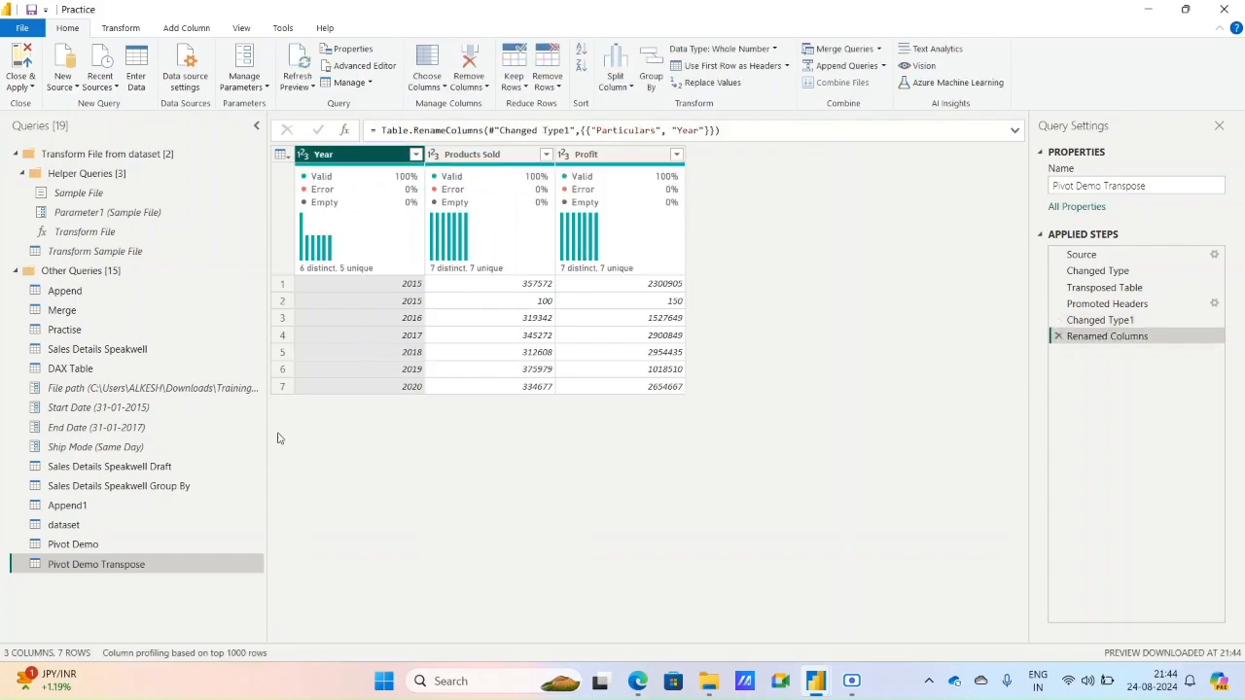
pyautogui.click(113, 548)
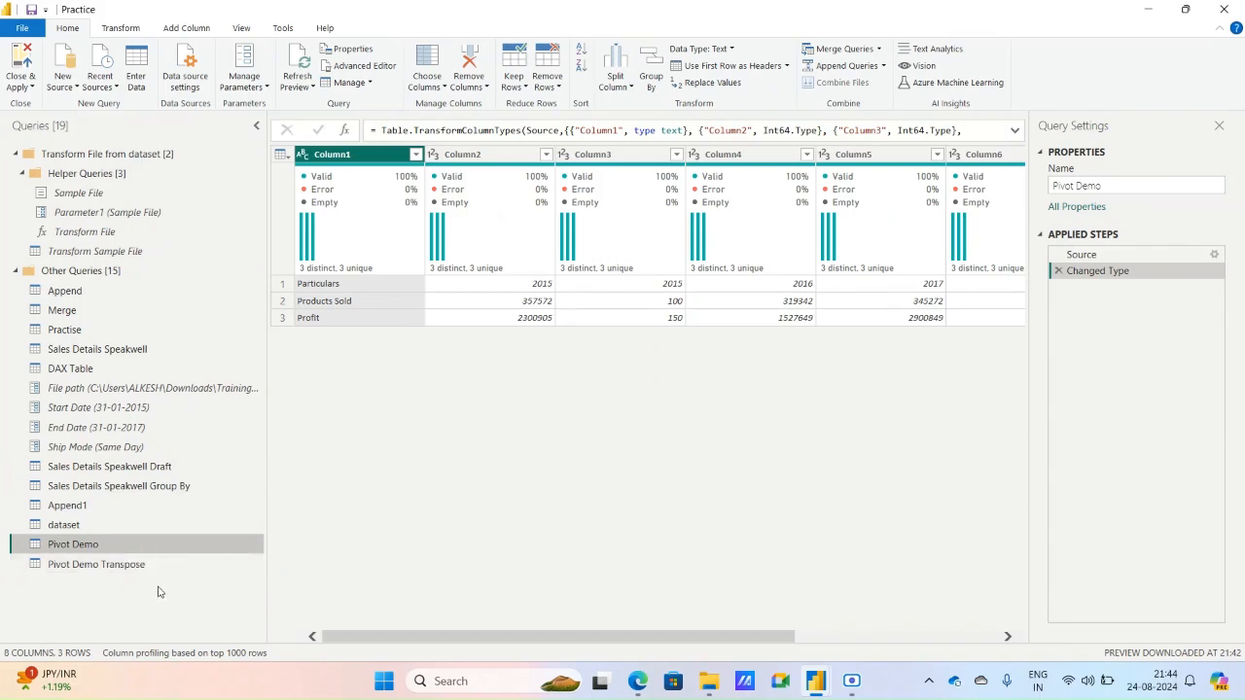
# - Compare the original Pivot Demo table with the Pivot Demo Transpose query
pyautogui.click(152, 566)
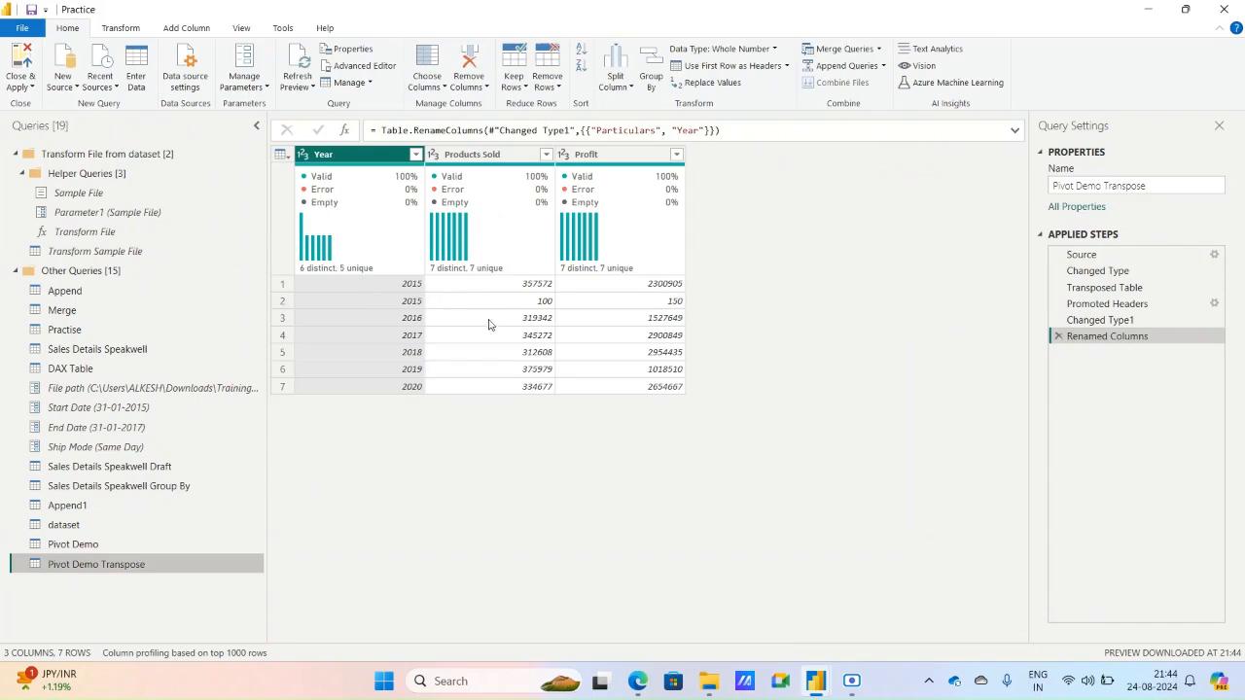
pyautogui.click(95, 545)
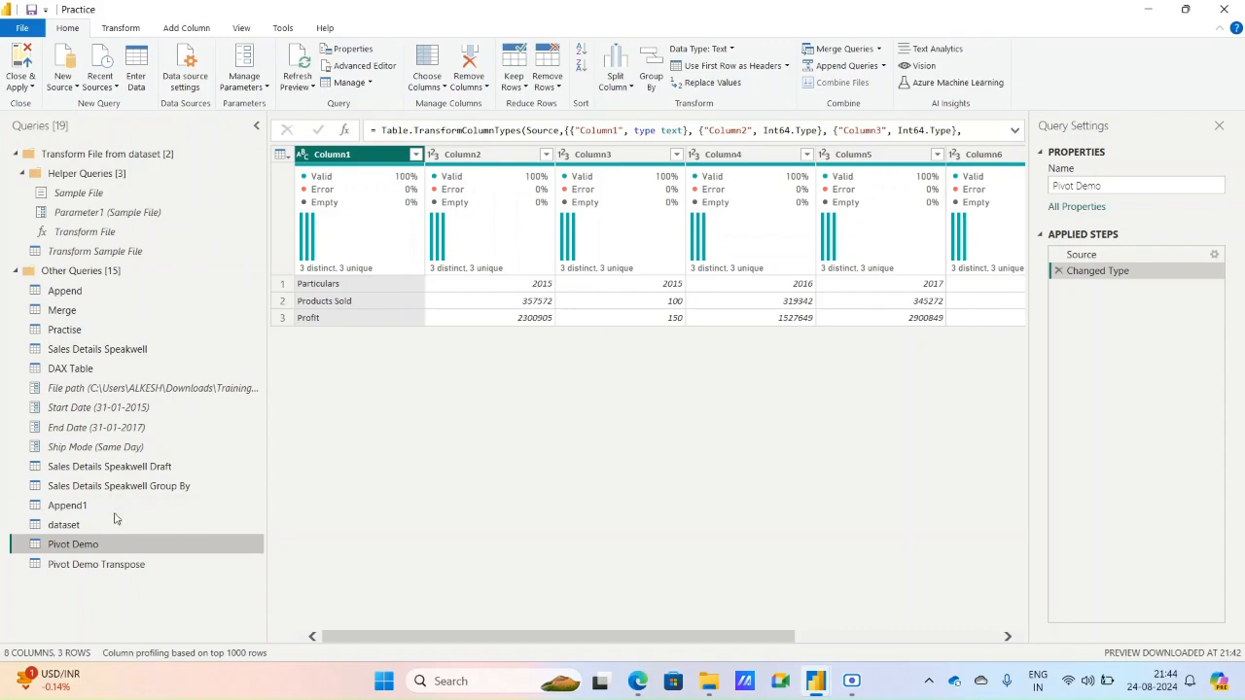
pyautogui.click(110, 566)
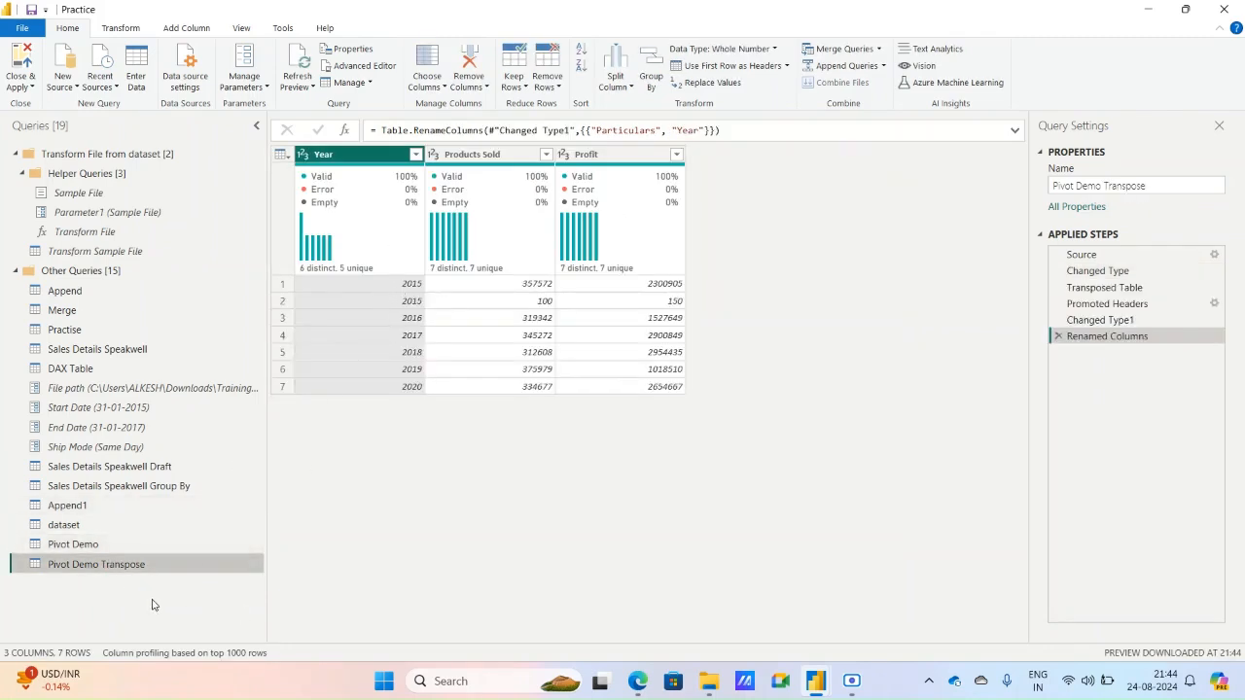
pyautogui.click(117, 547)
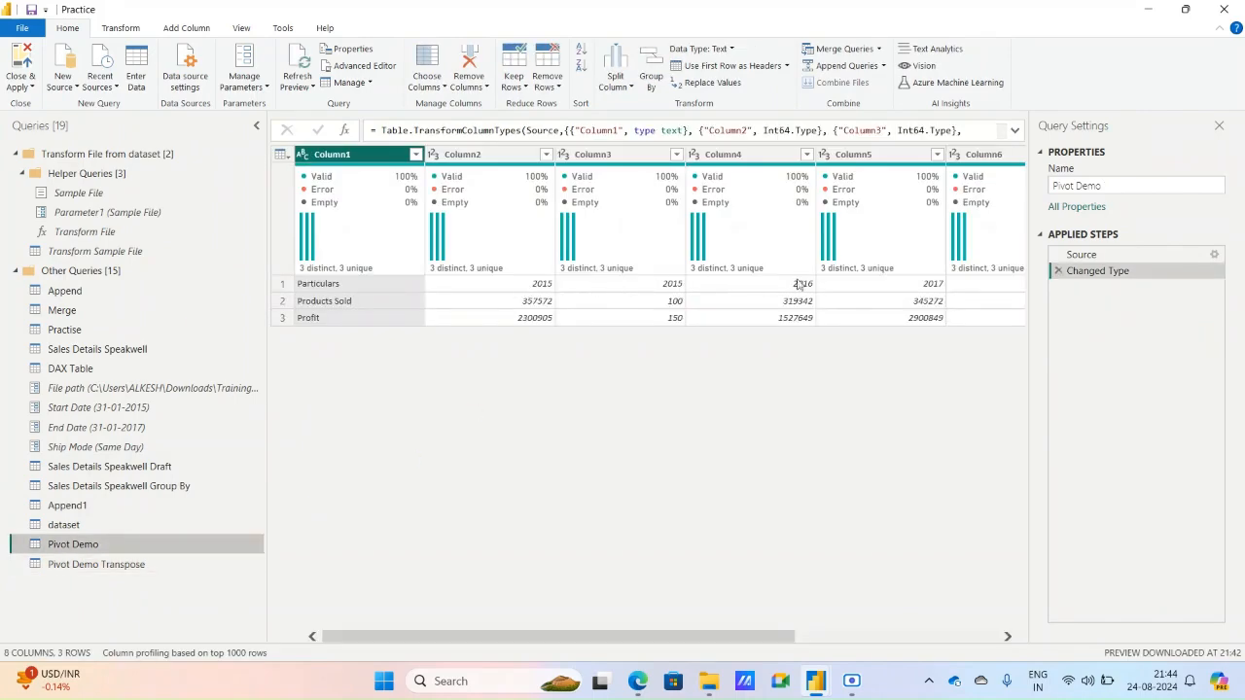
pyautogui.click(156, 567)
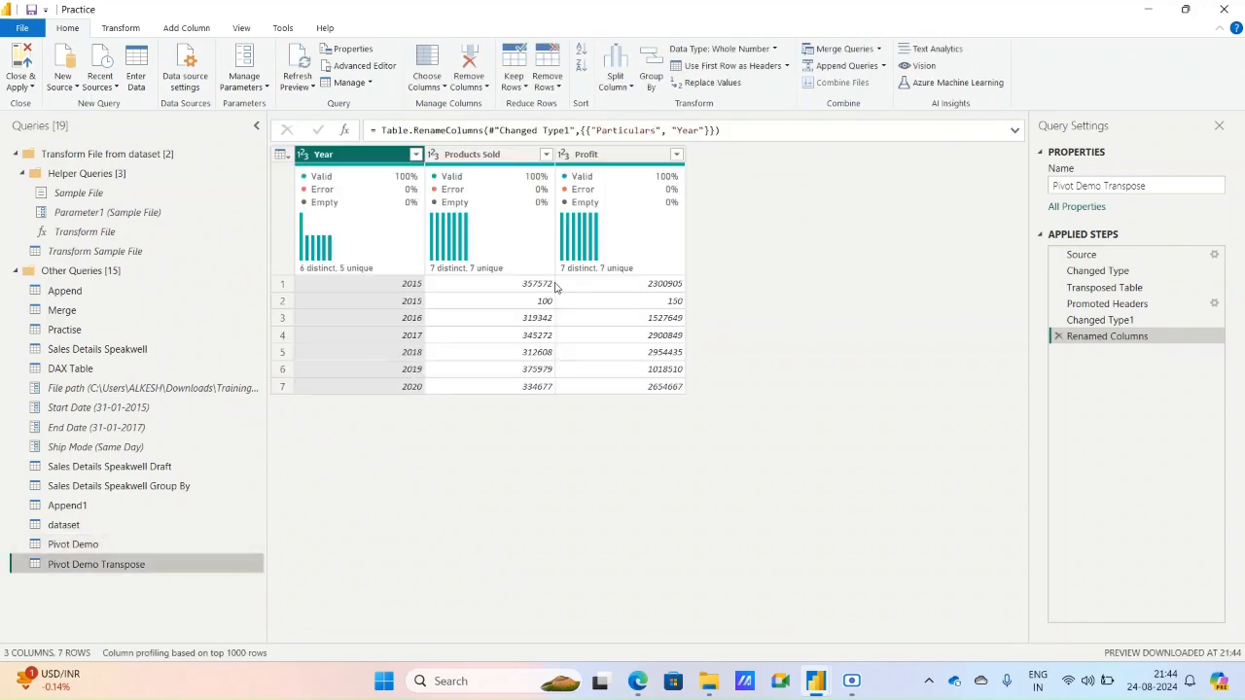
# - Use the first row of the Pivot Demo query as its column headers
pyautogui.click(165, 546)
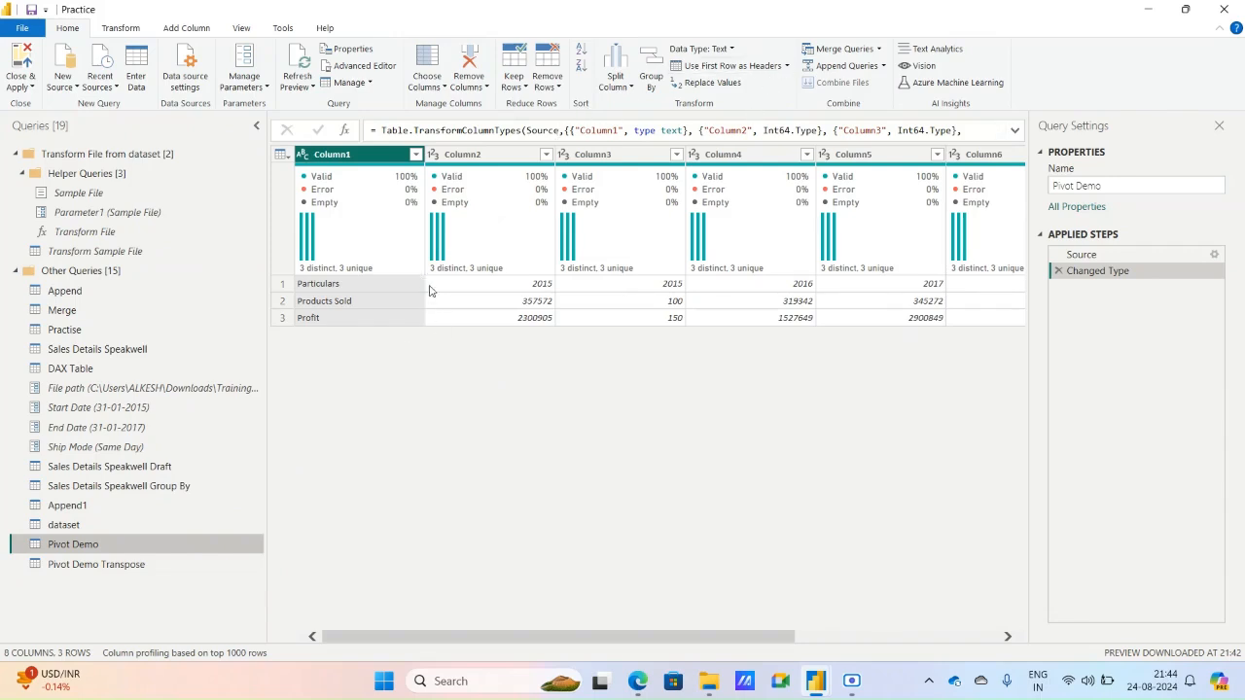
pyautogui.click(787, 65)
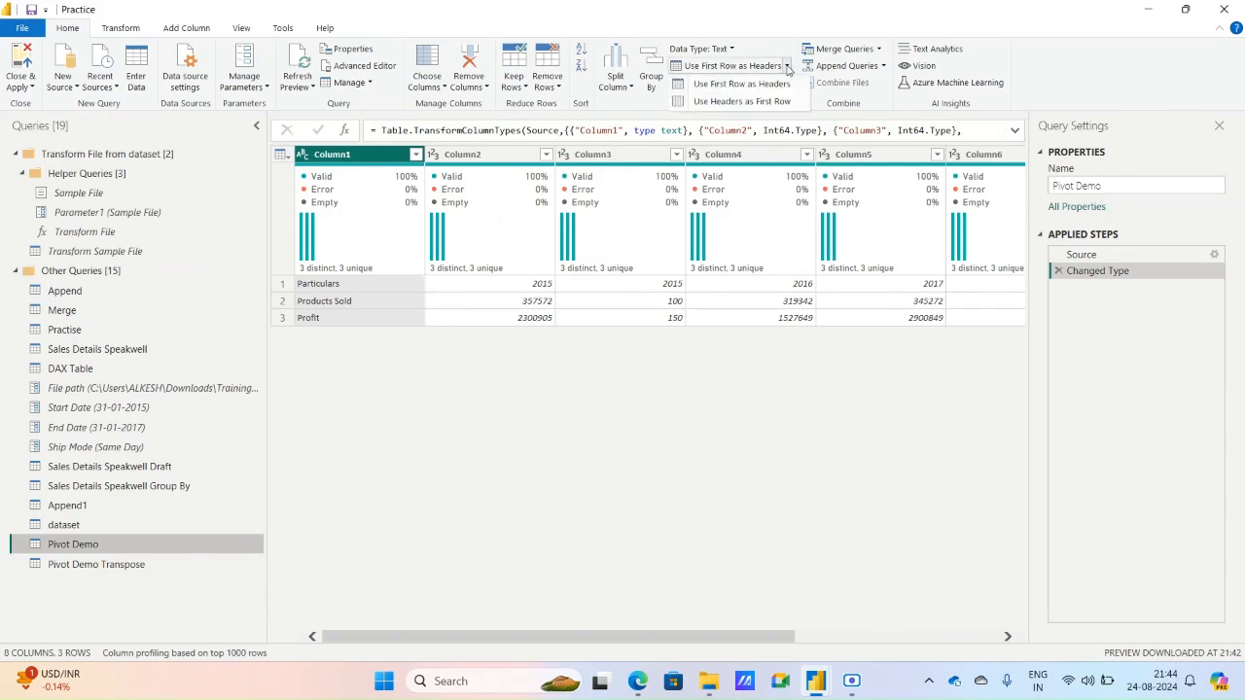
pyautogui.click(777, 86)
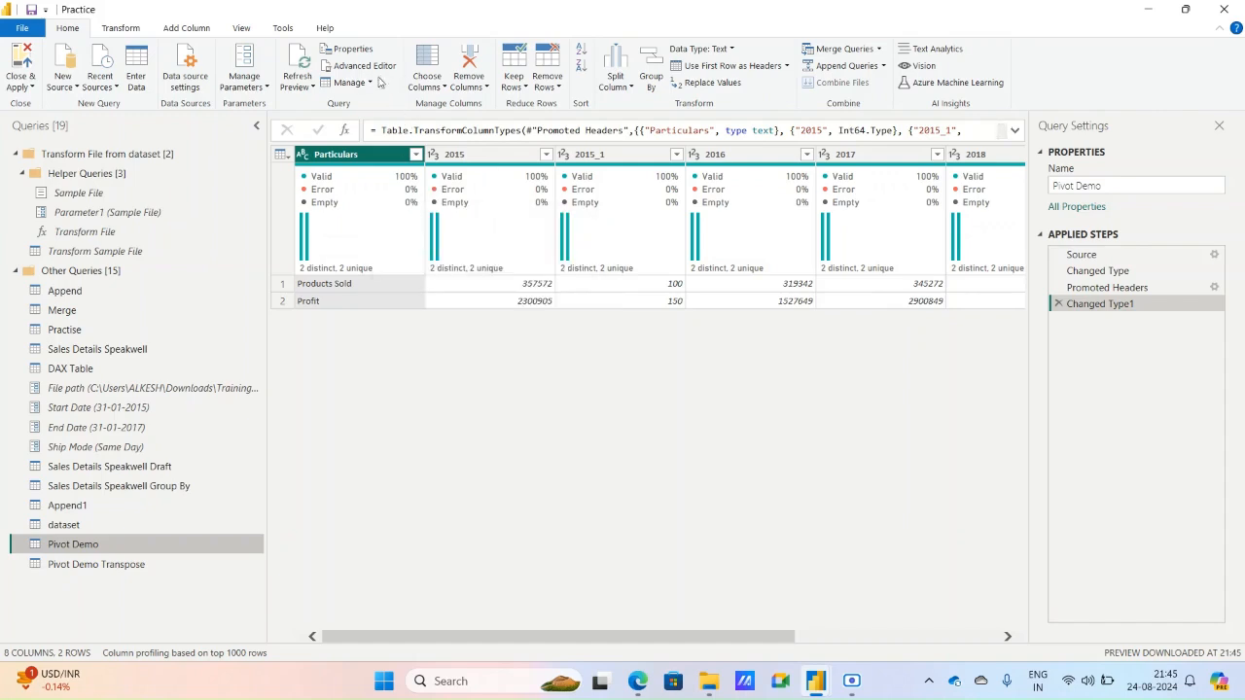
# - Unpivot all columns of the Pivot Demo query other than Particulars
pyautogui.click(138, 30)
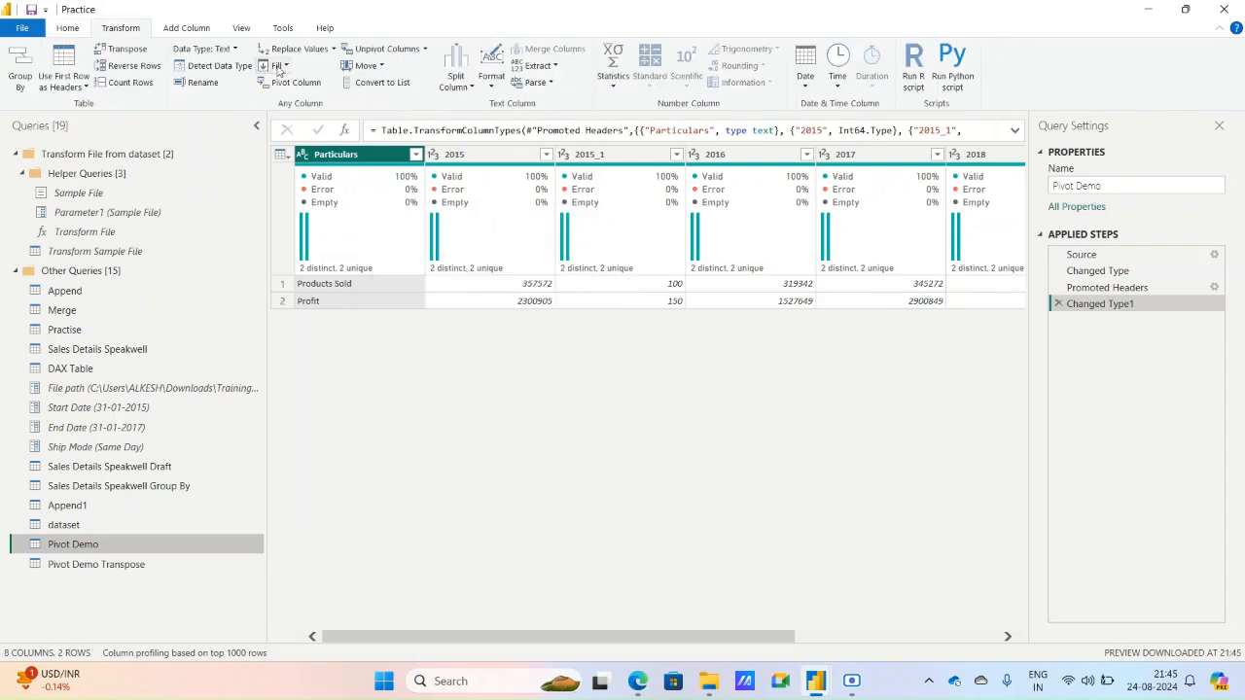
pyautogui.click(424, 49)
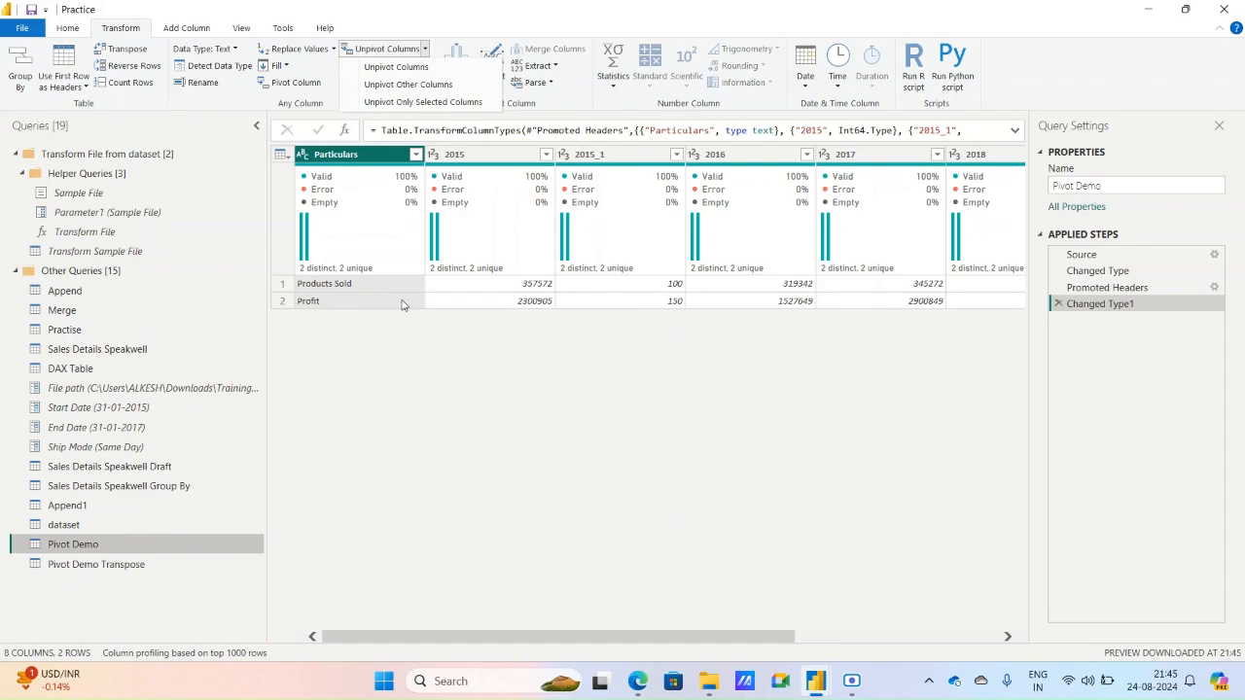
pyautogui.click(410, 86)
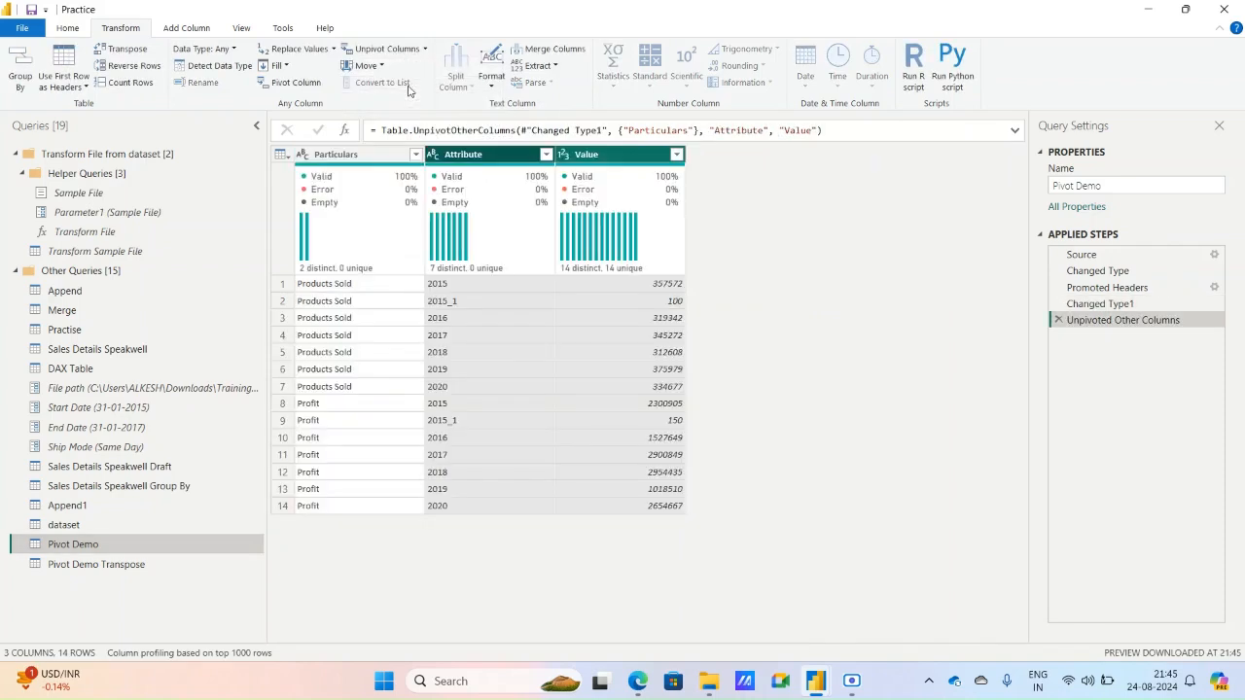
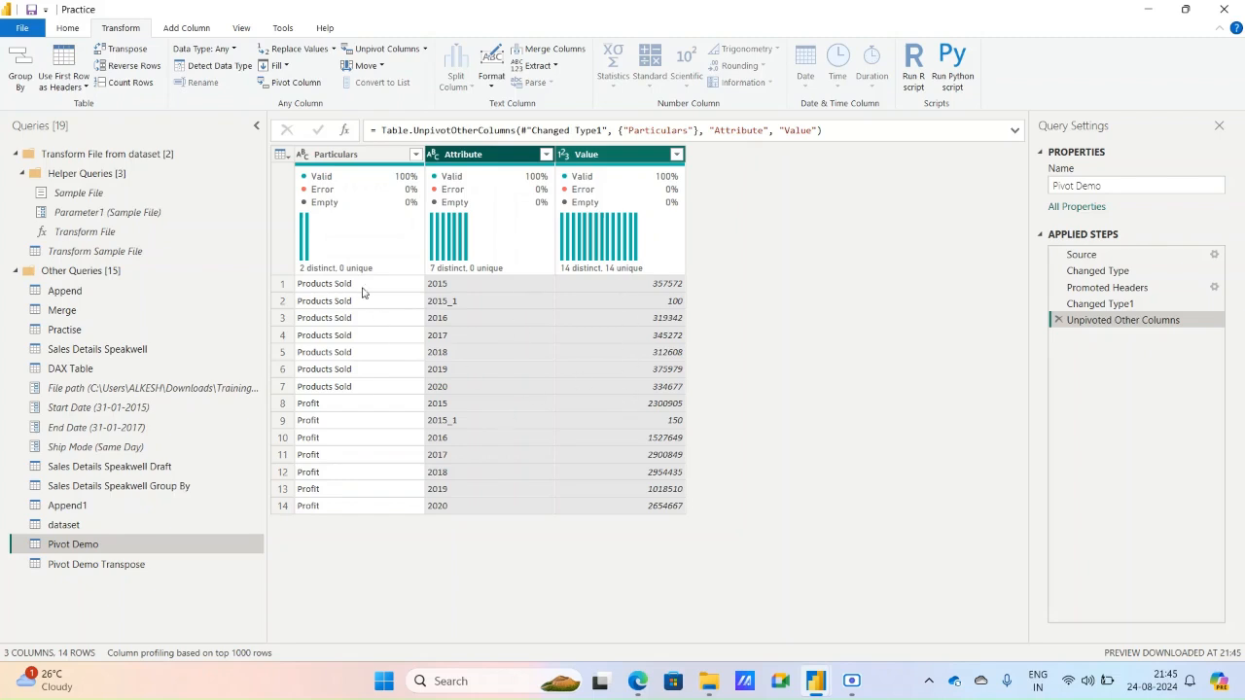
# - Pivot the Particulars column of the Pivot Demo query, taking the cell values from the Value column
pyautogui.click(350, 156)
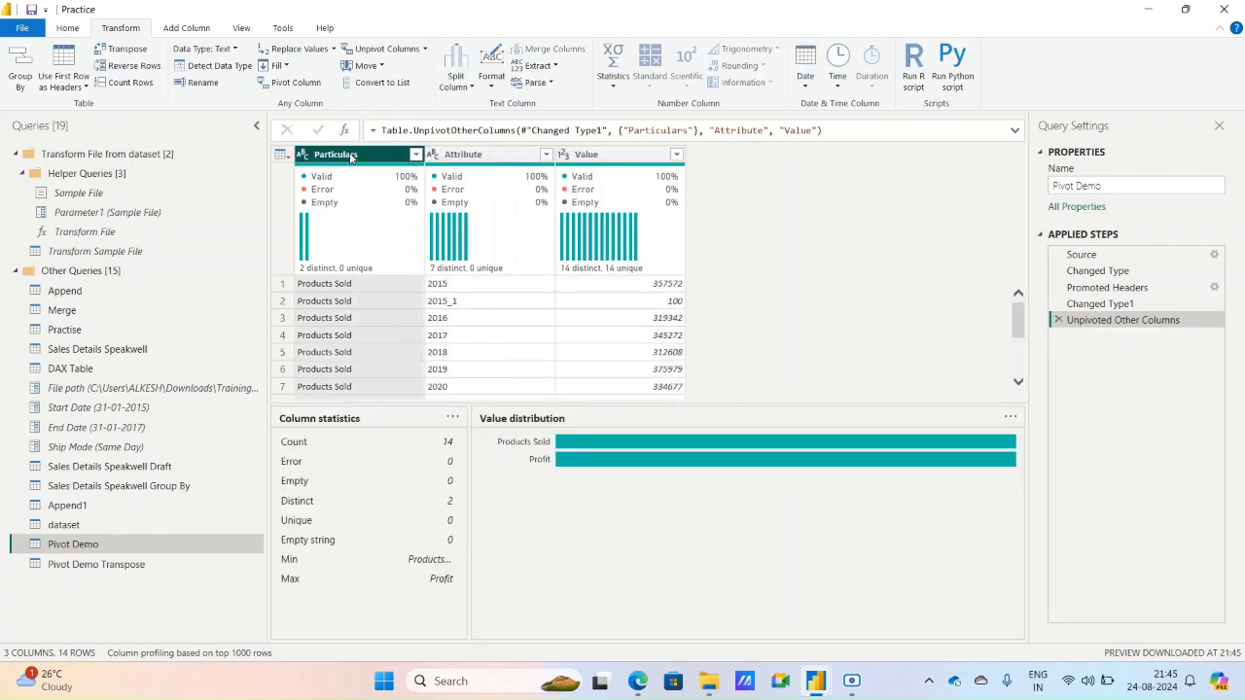
pyautogui.click(304, 83)
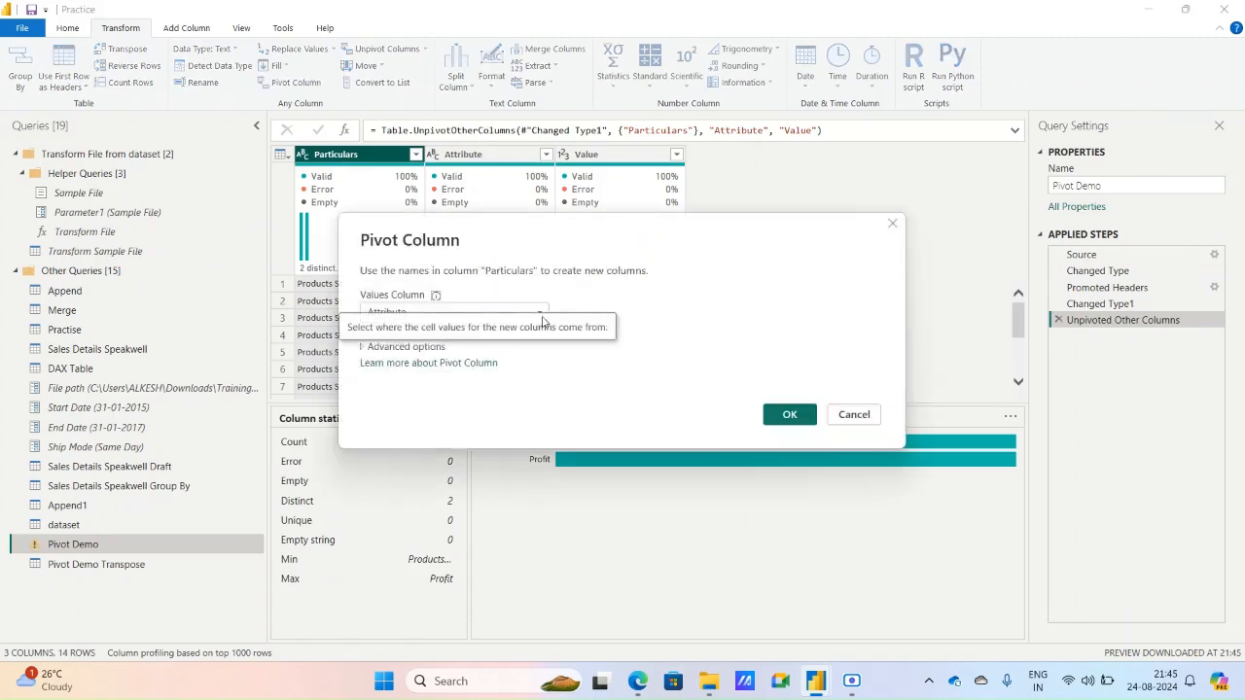
pyautogui.click(533, 312)
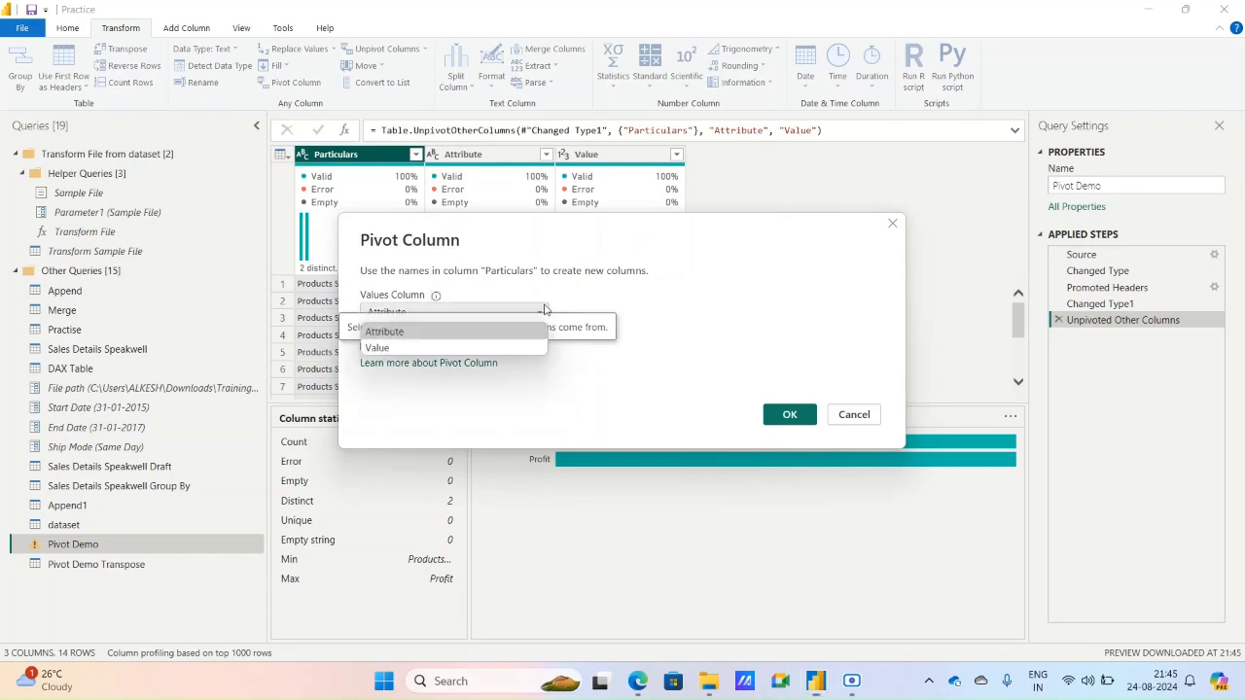
pyautogui.click(378, 348)
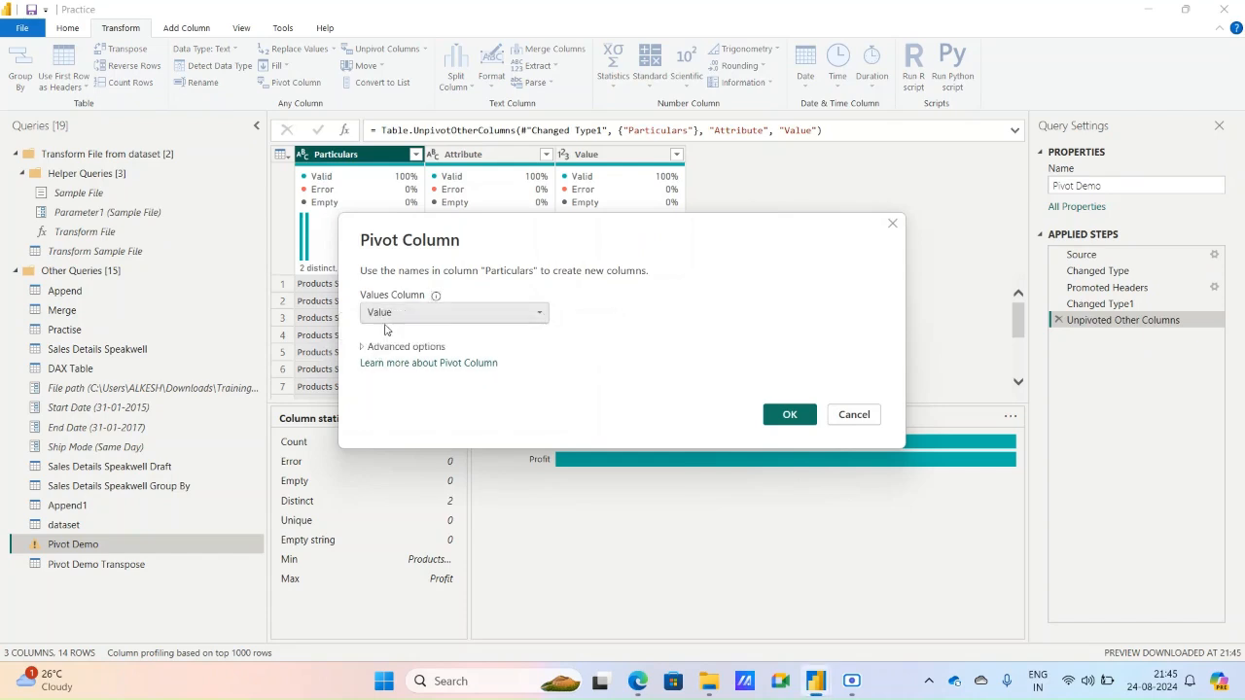
pyautogui.click(783, 416)
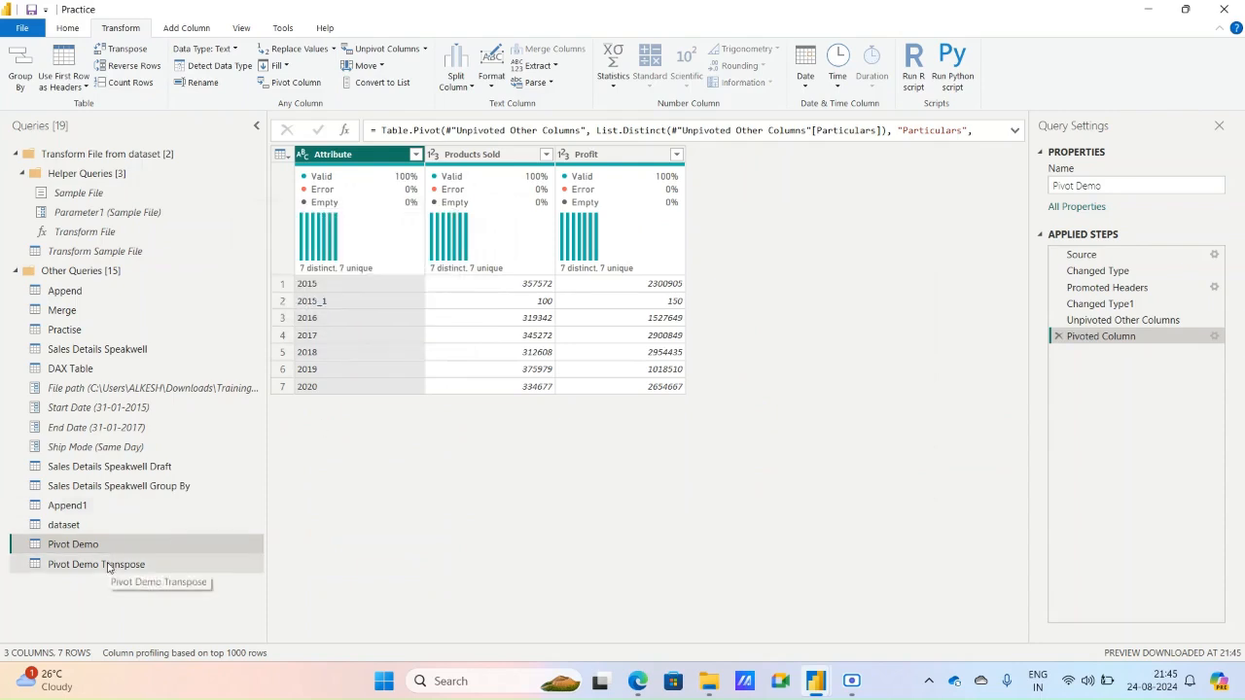
# - Rename the Attribute column of the Pivot Demo query to Year
pyautogui.click(340, 155)
pyautogui.doubleClick(343, 155)
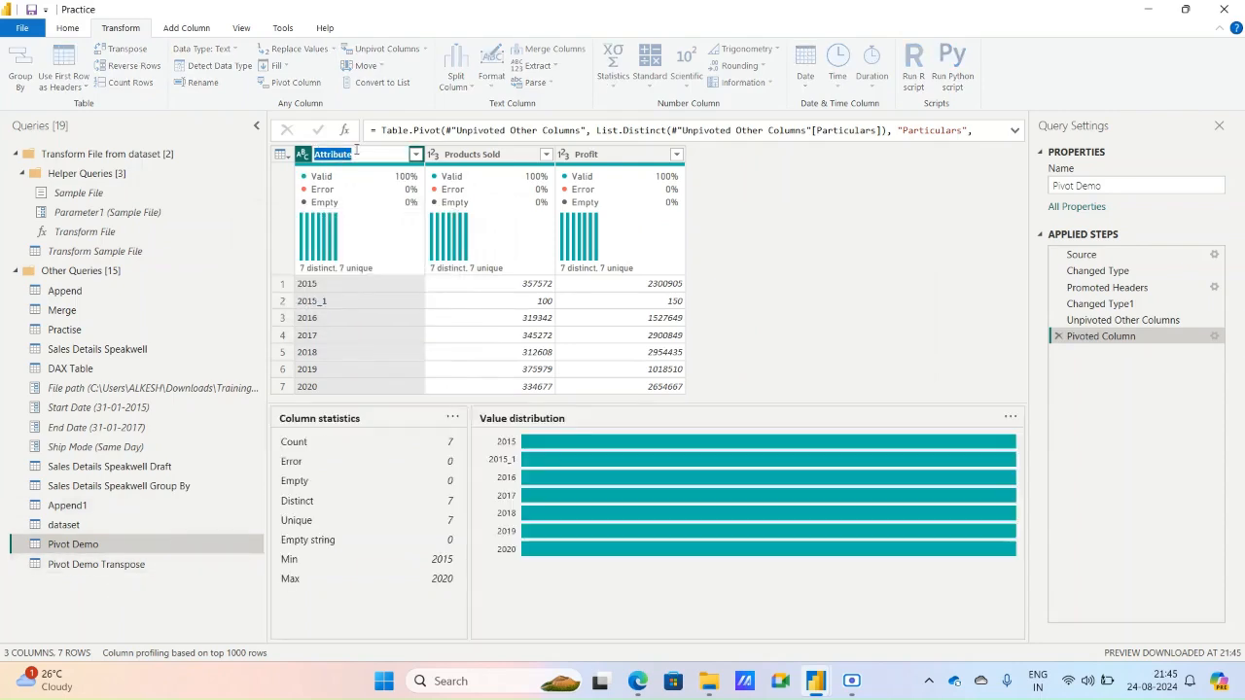
pyautogui.write('Year')
pyautogui.press('Return')
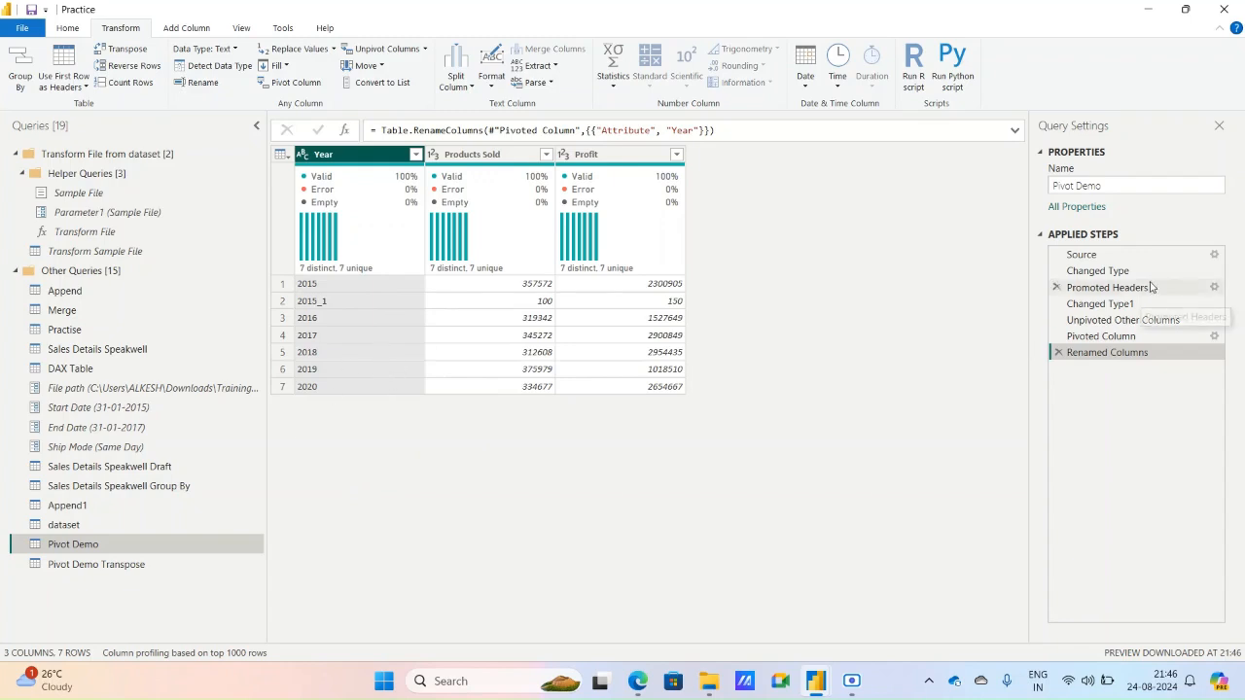
# - Compare the Source and Renamed Columns steps of Pivot Demo and apply the query changes without closing the editor
pyautogui.click(1116, 257)
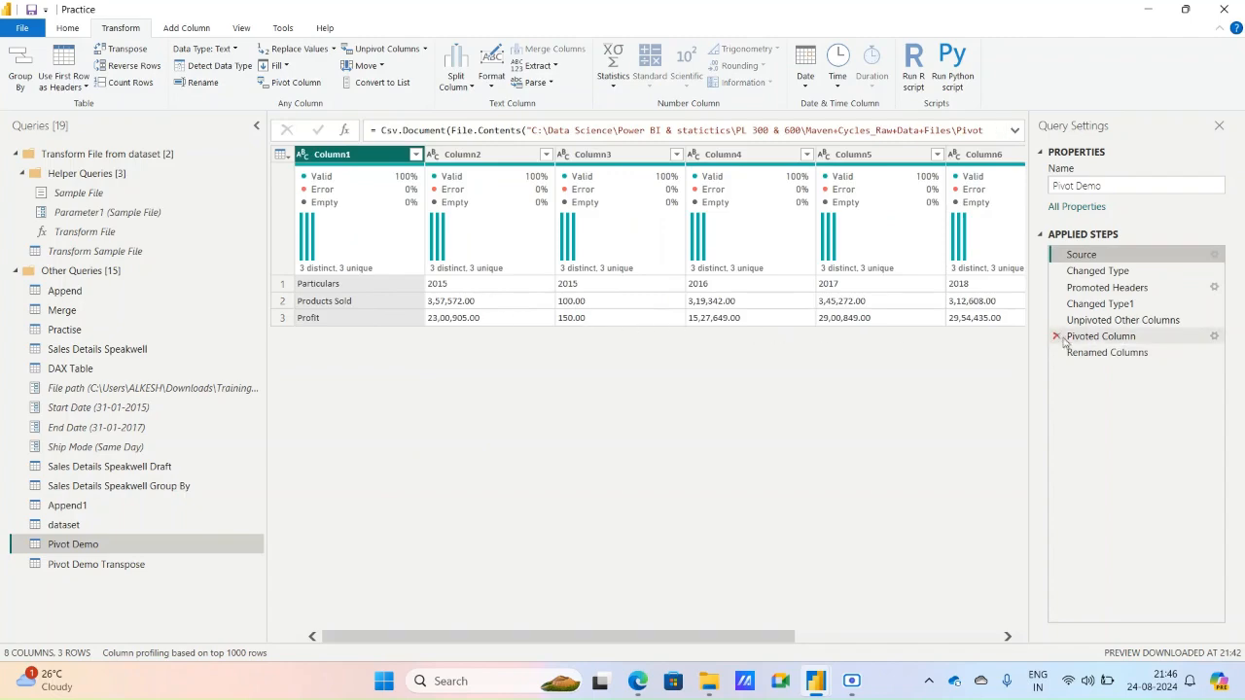
pyautogui.click(1110, 355)
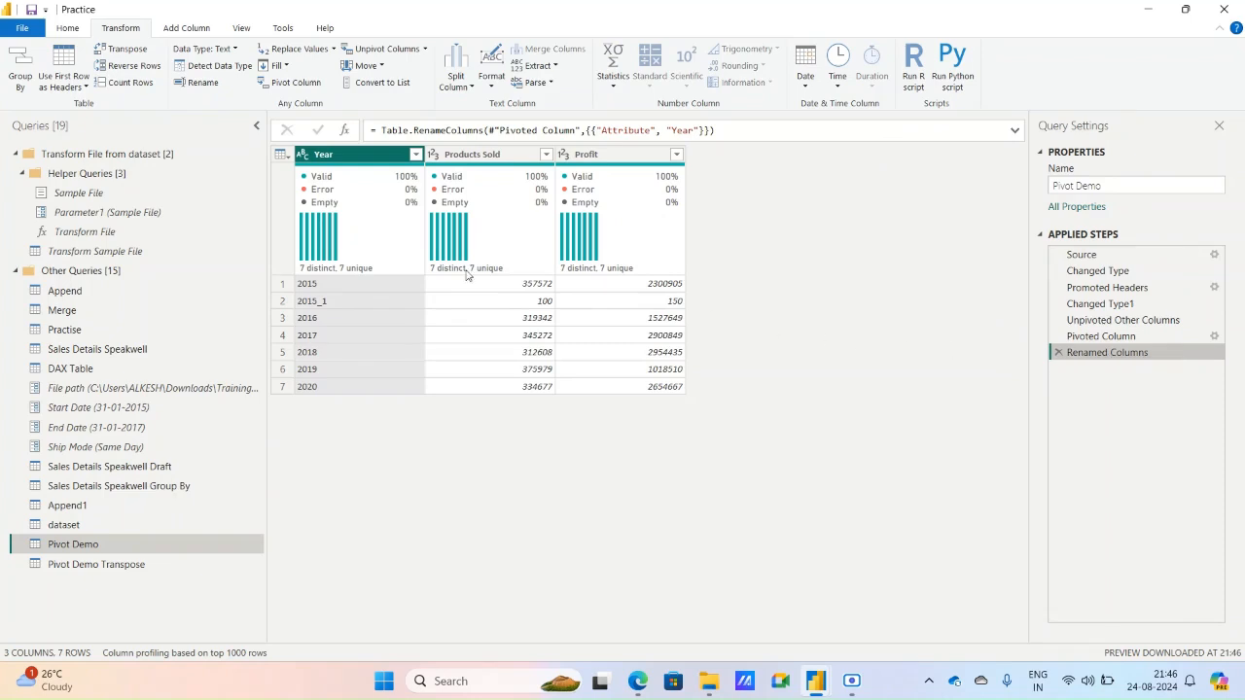
pyautogui.click(68, 29)
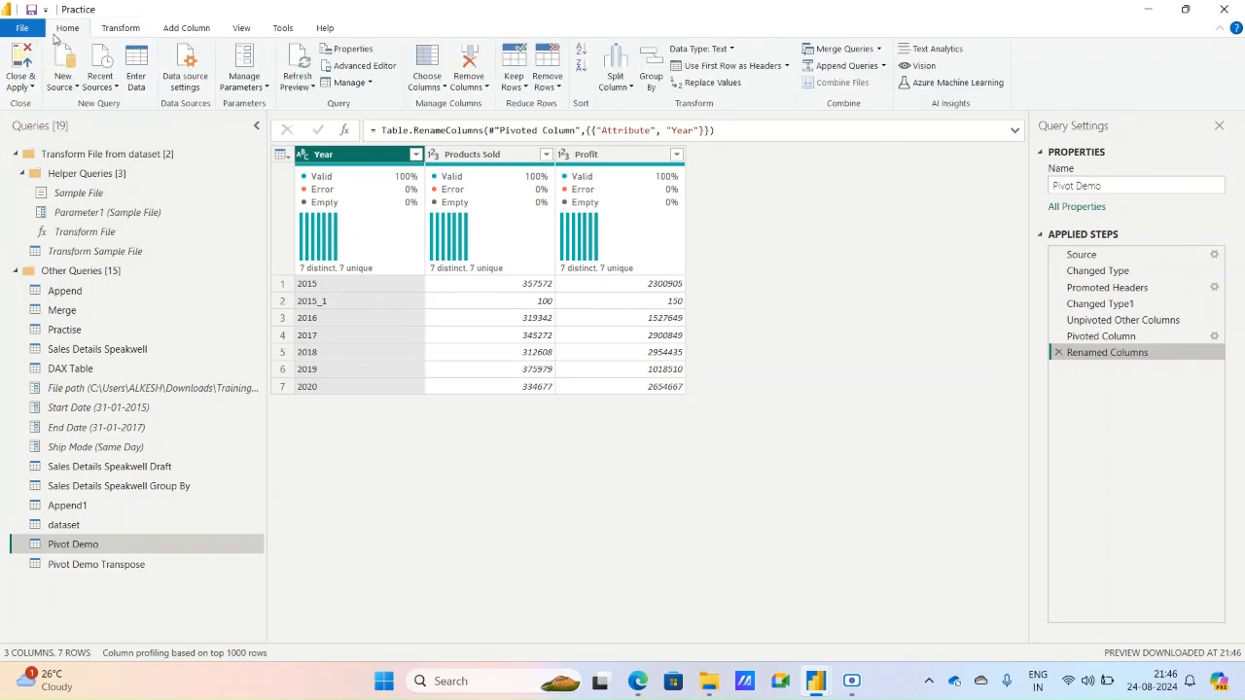
pyautogui.click(20, 87)
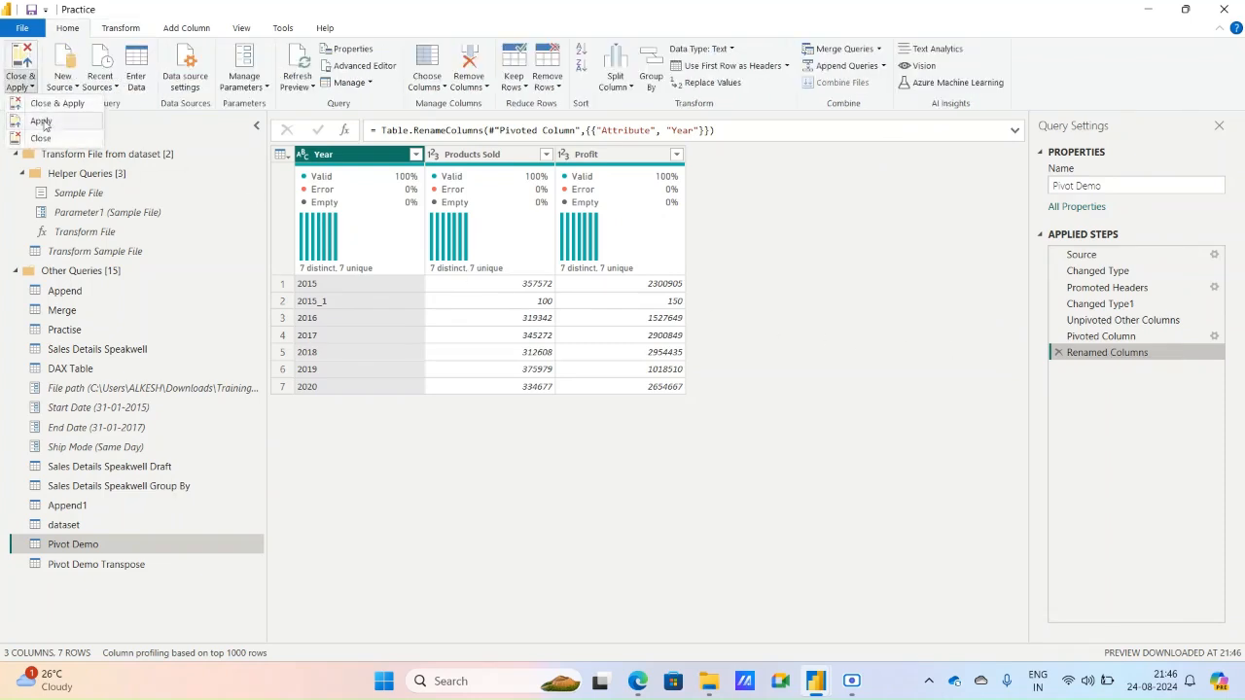
pyautogui.click(43, 123)
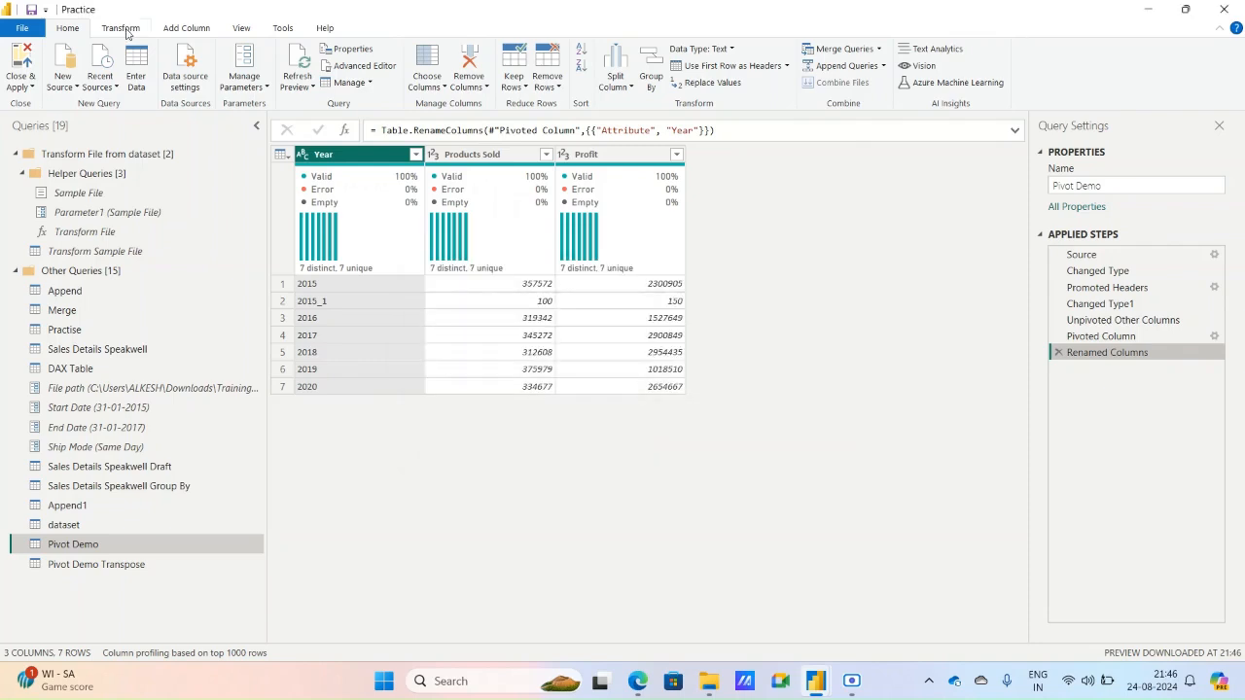
# - Reverse the row order of the Pivot Demo Transpose query
pyautogui.click(121, 28)
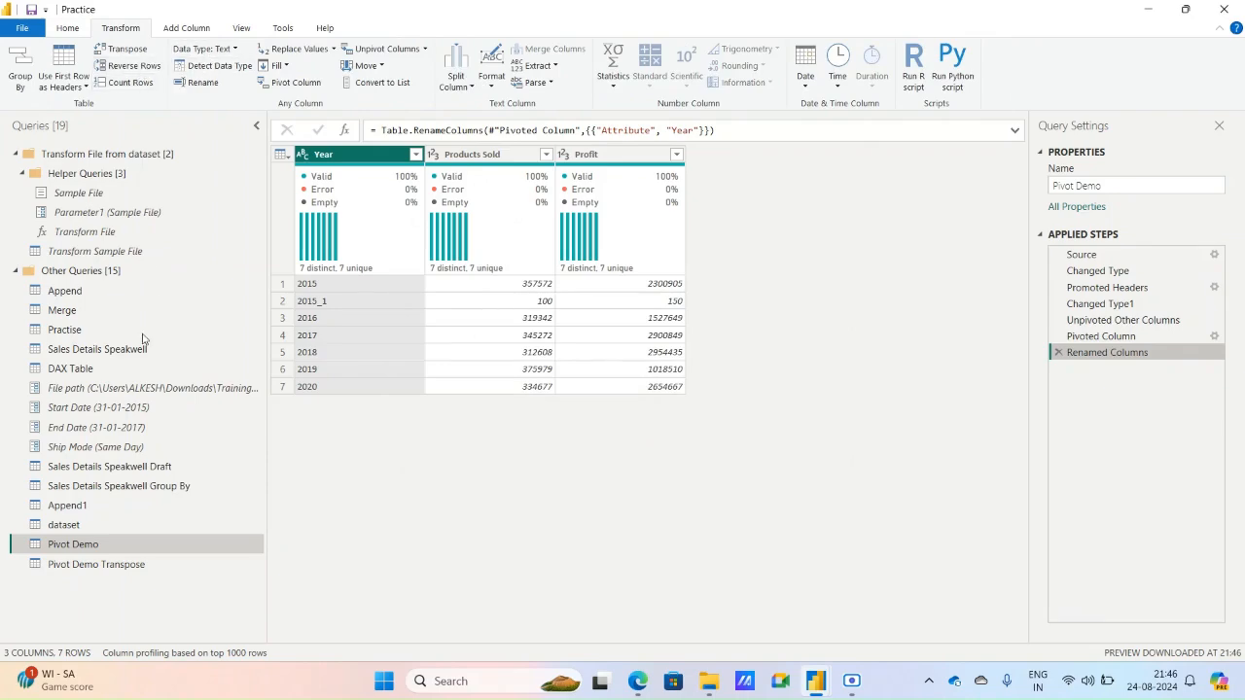
pyautogui.click(101, 568)
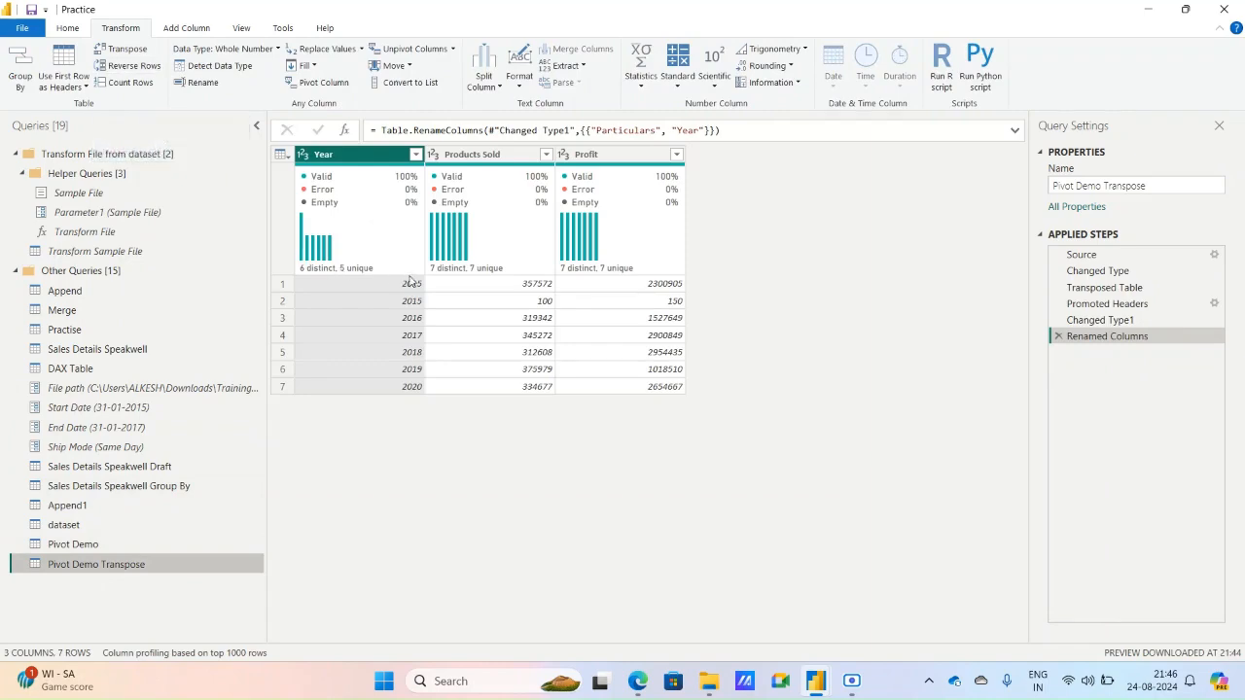
pyautogui.click(148, 66)
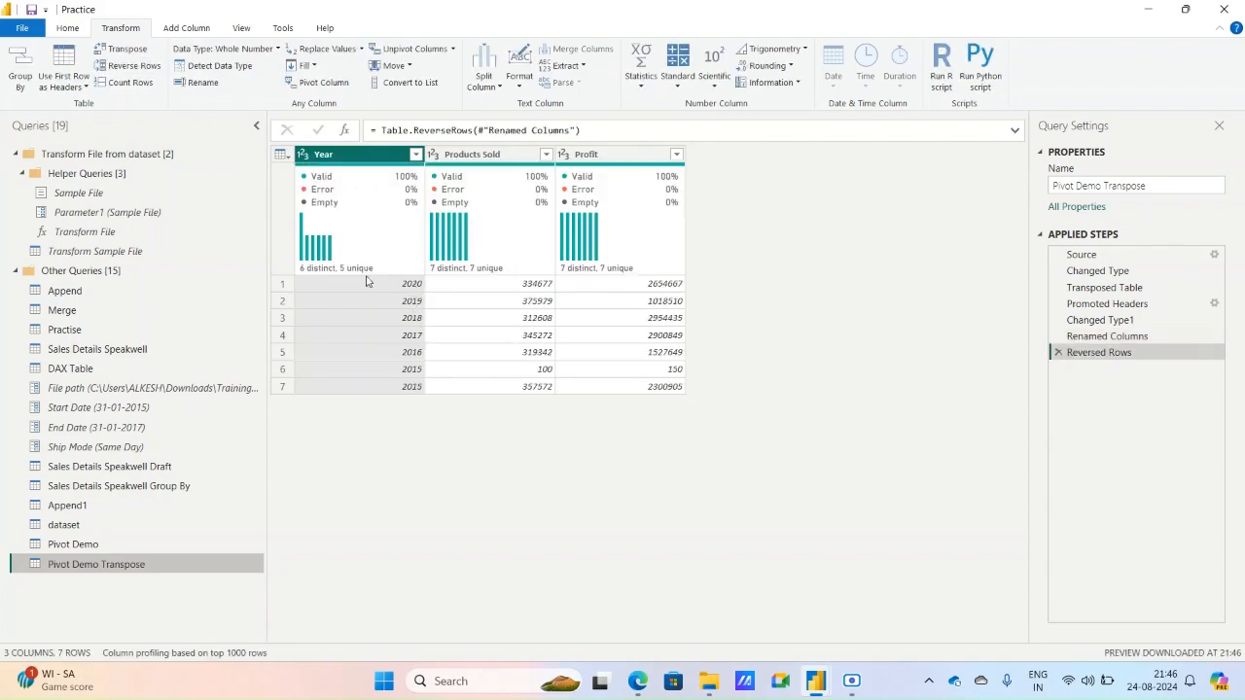
# - Count the rows of the Pivot Demo Transpose query and delete the resulting count step
pyautogui.click(127, 83)
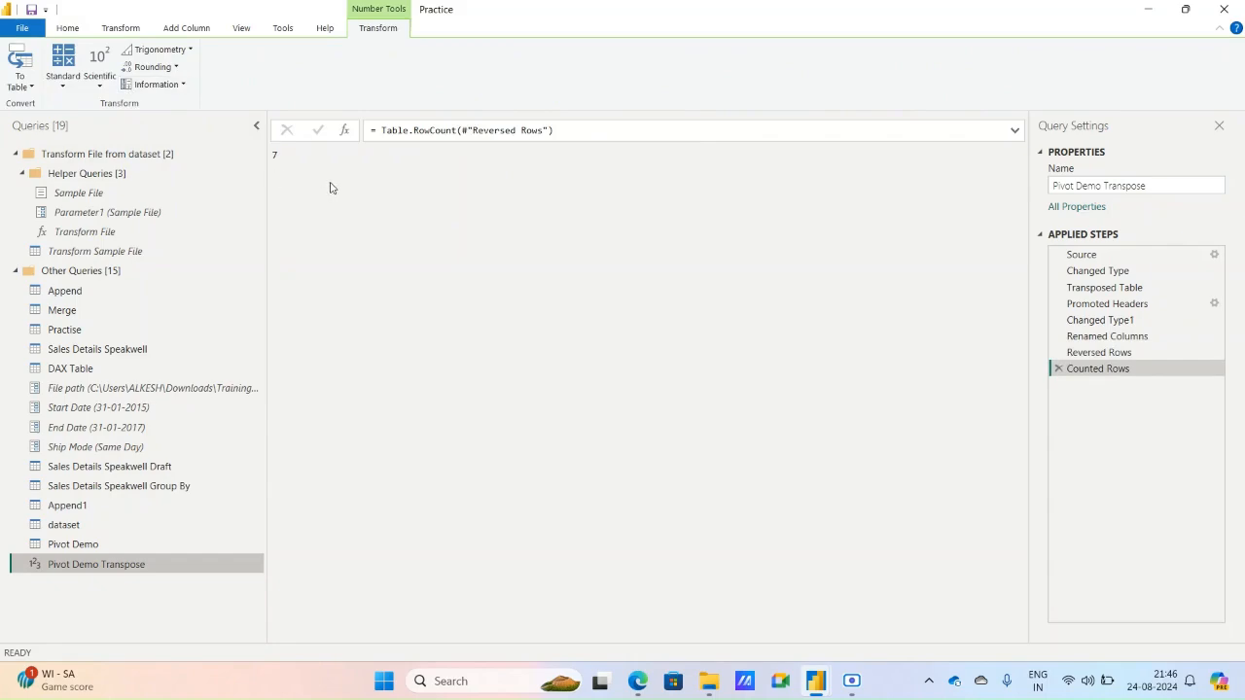
pyautogui.click(1096, 352)
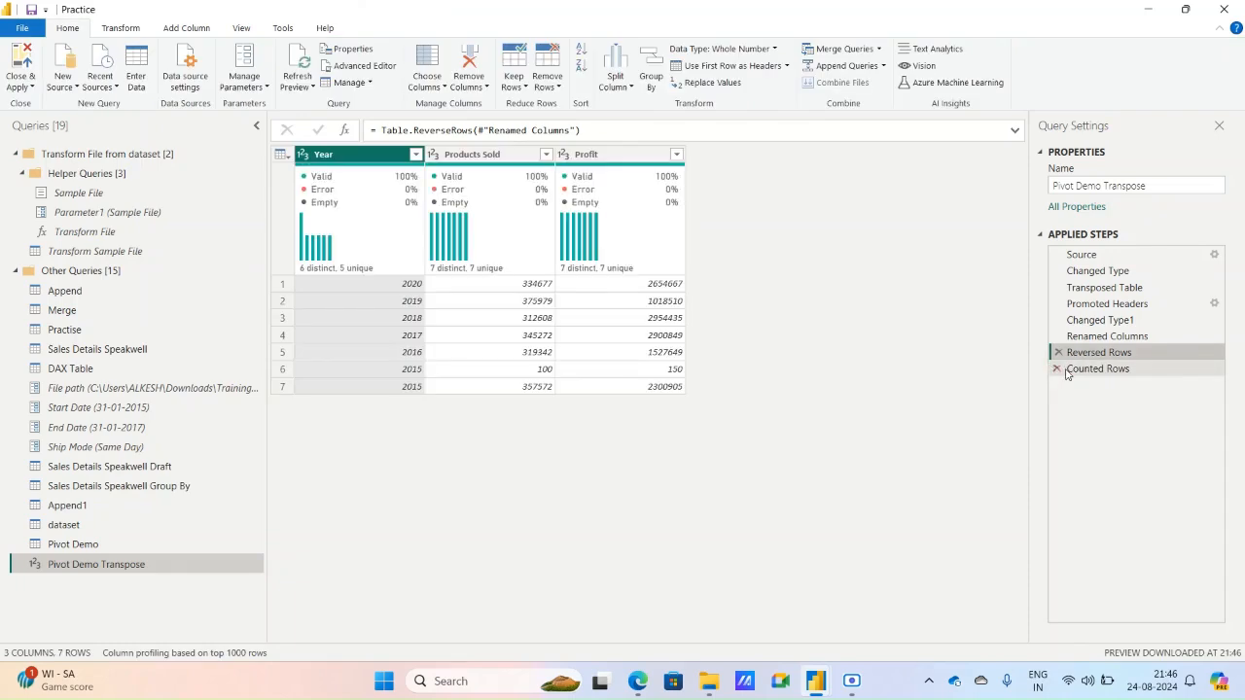
pyautogui.click(1059, 370)
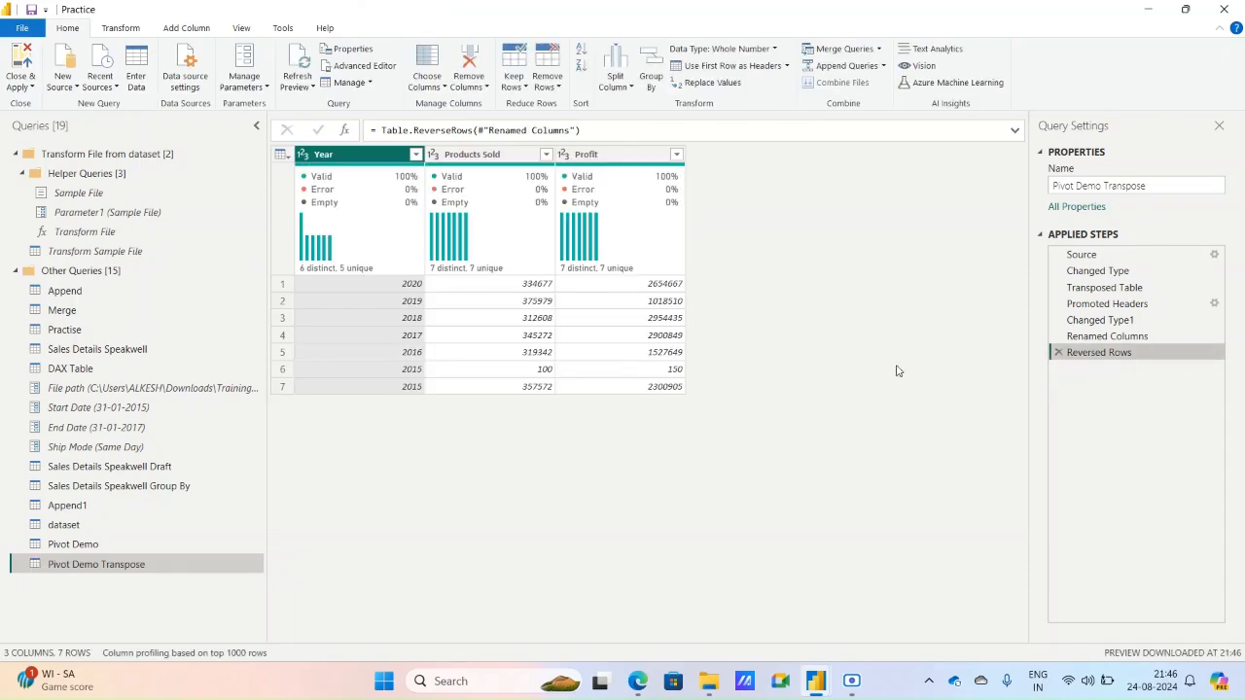
# - Open the Year and Products Sold column names for renaming in the Pivot Demo Transpose query and leave the edits
pyautogui.click(121, 28)
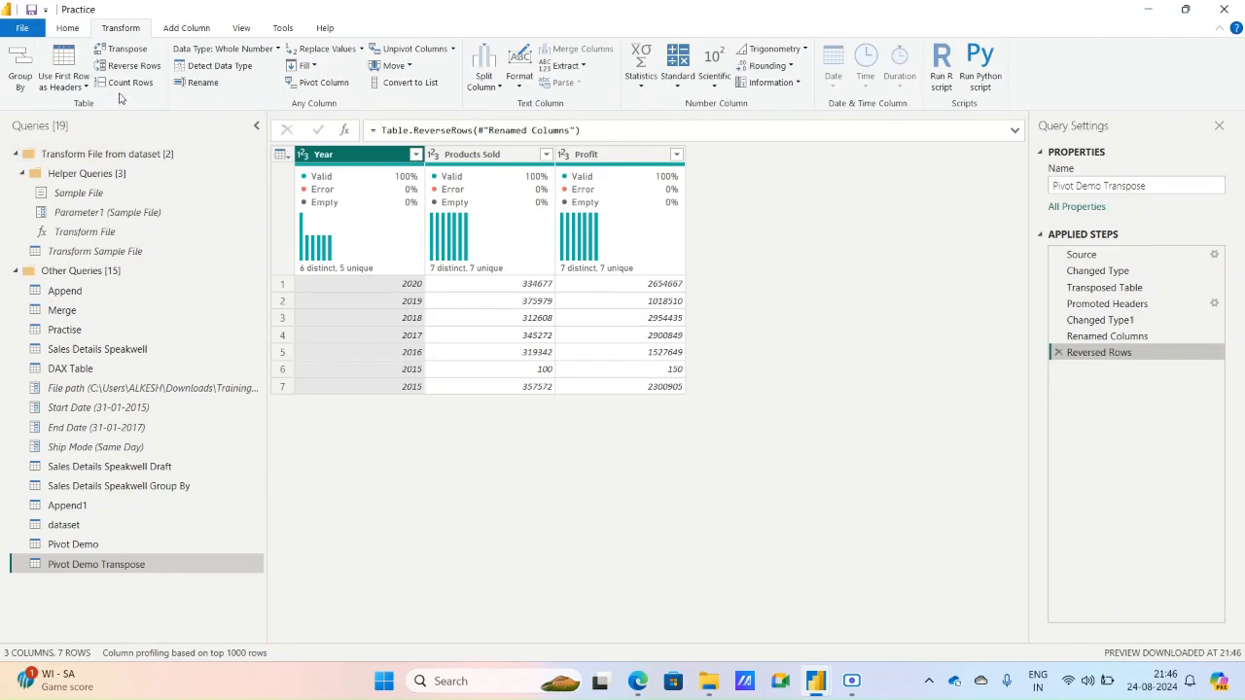
pyautogui.click(200, 85)
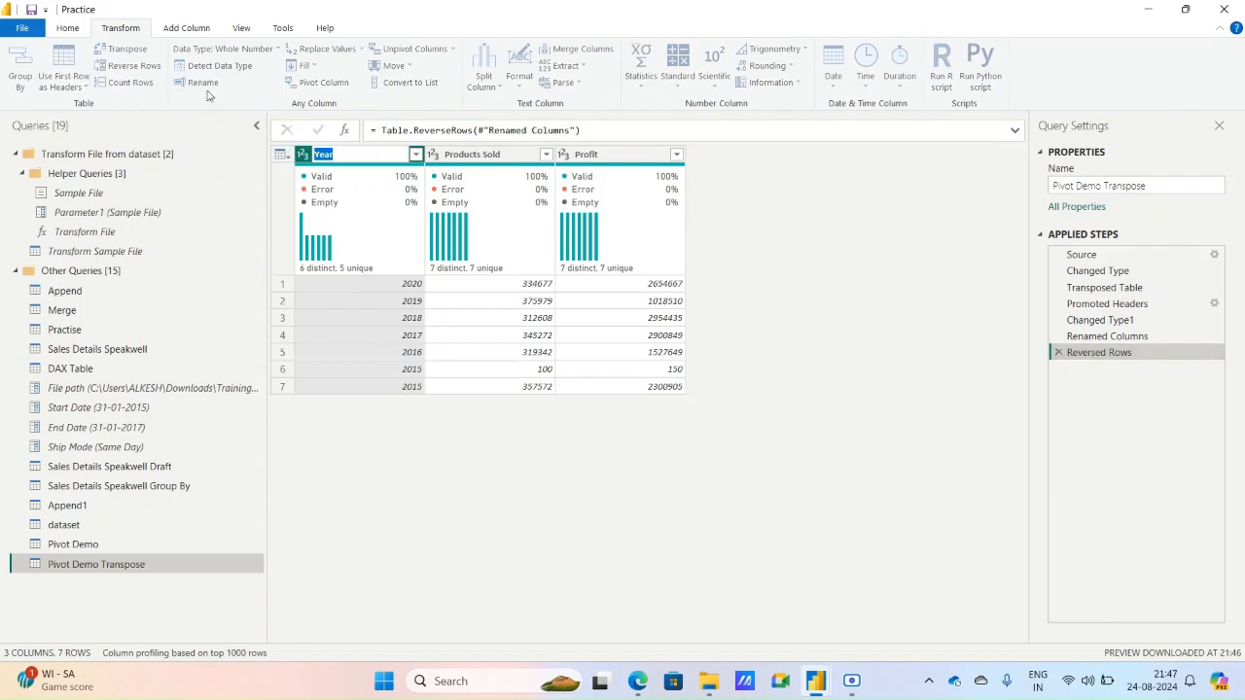
pyautogui.doubleClick(468, 157)
pyautogui.press('Return')
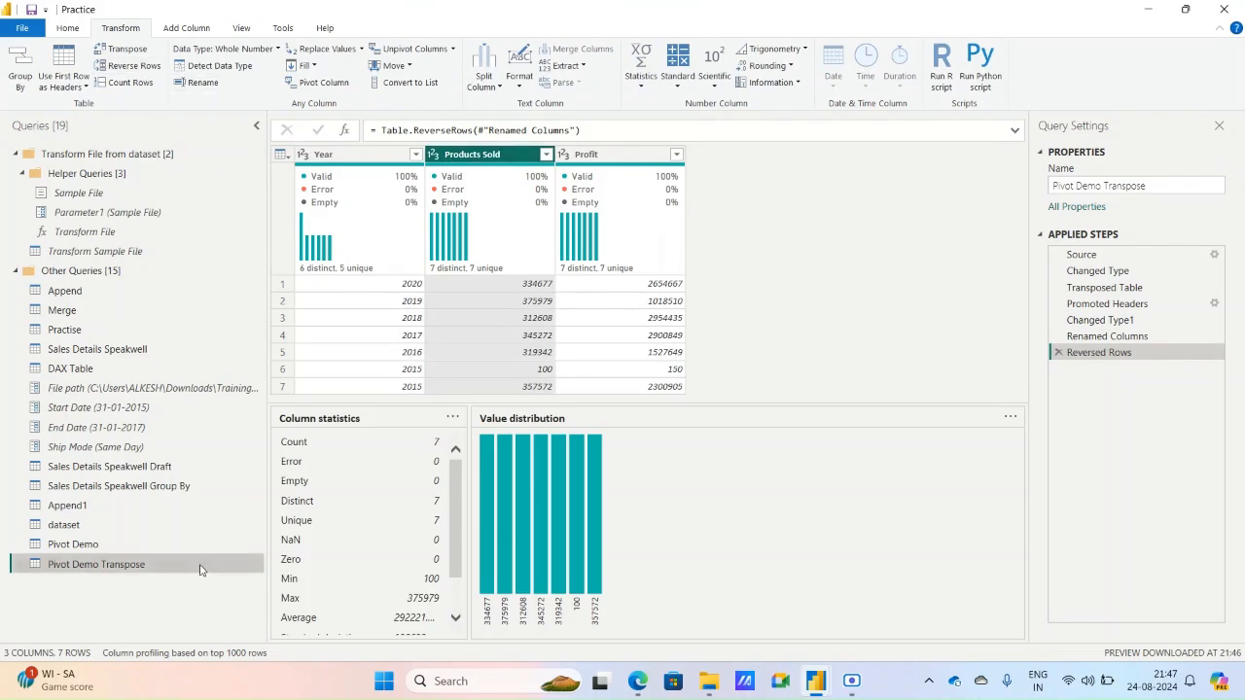
pyautogui.click(584, 155)
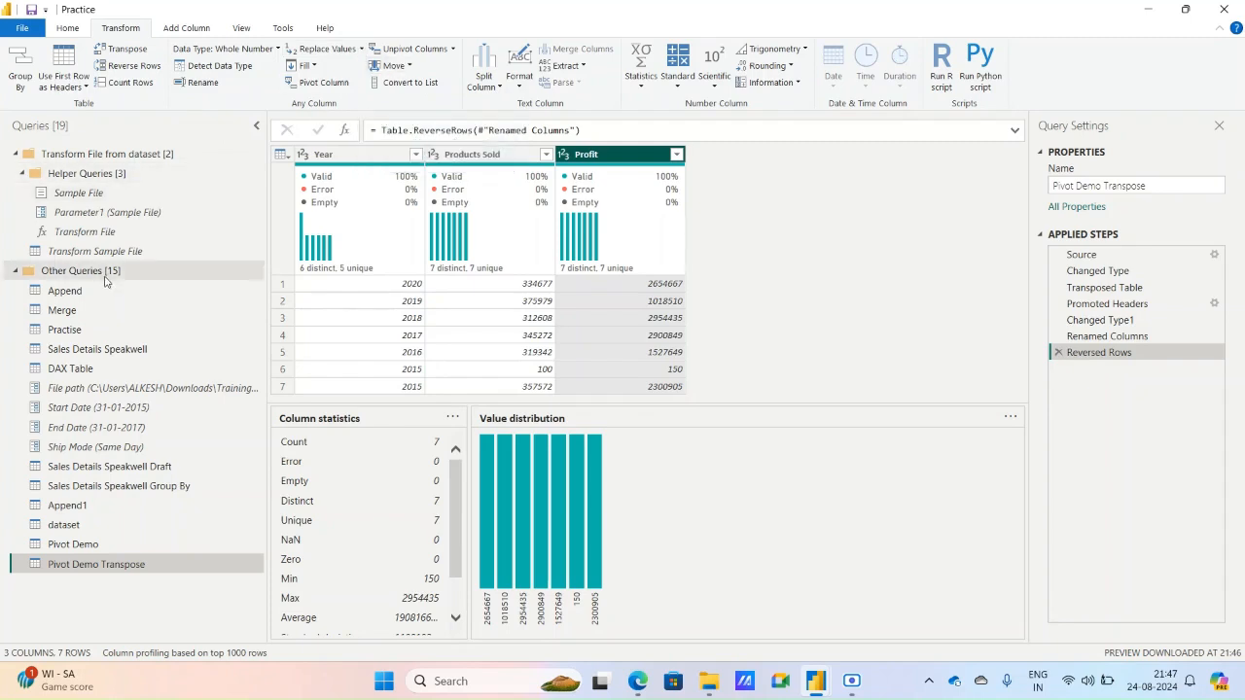
# - Move the Customer ID column to the beginning of the Sales Details Speakwell query
pyautogui.click(134, 351)
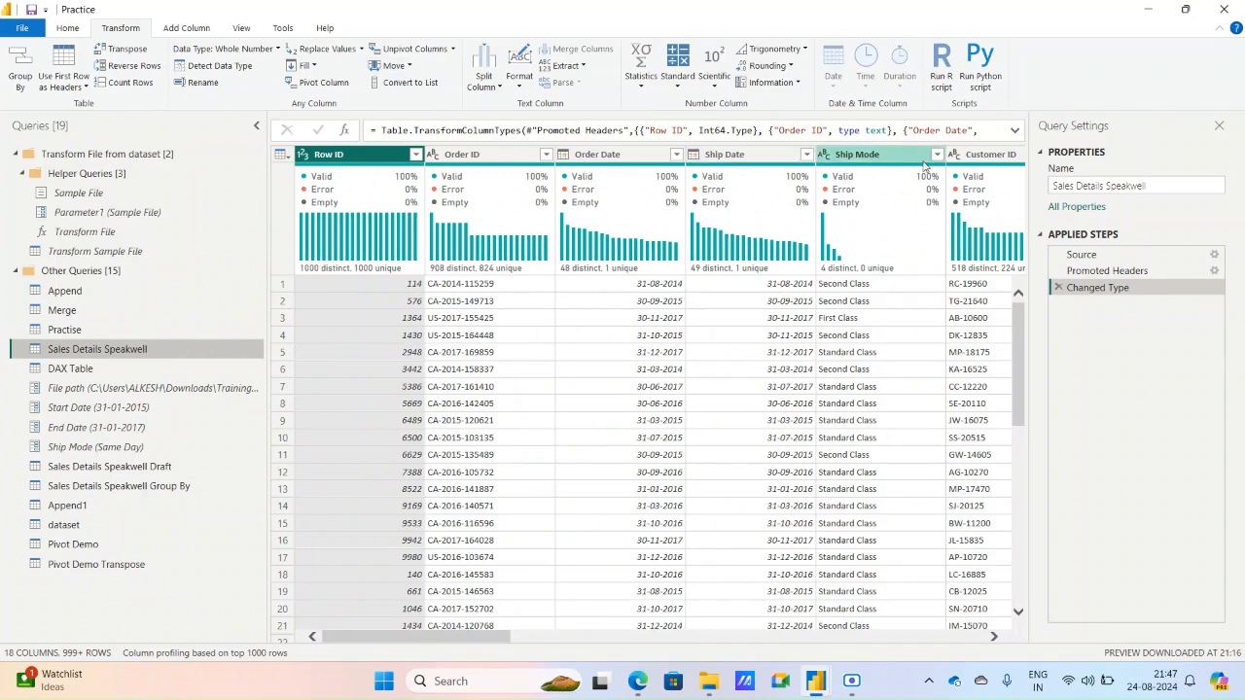
pyautogui.click(991, 157)
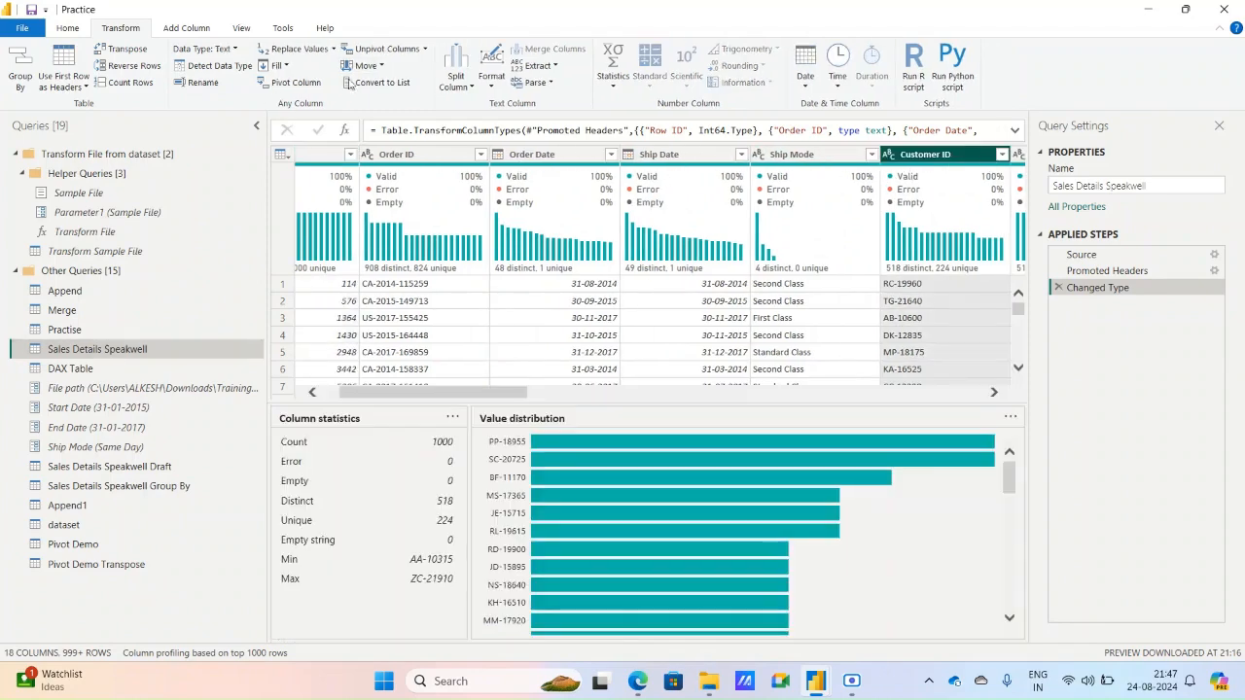
pyautogui.click(383, 66)
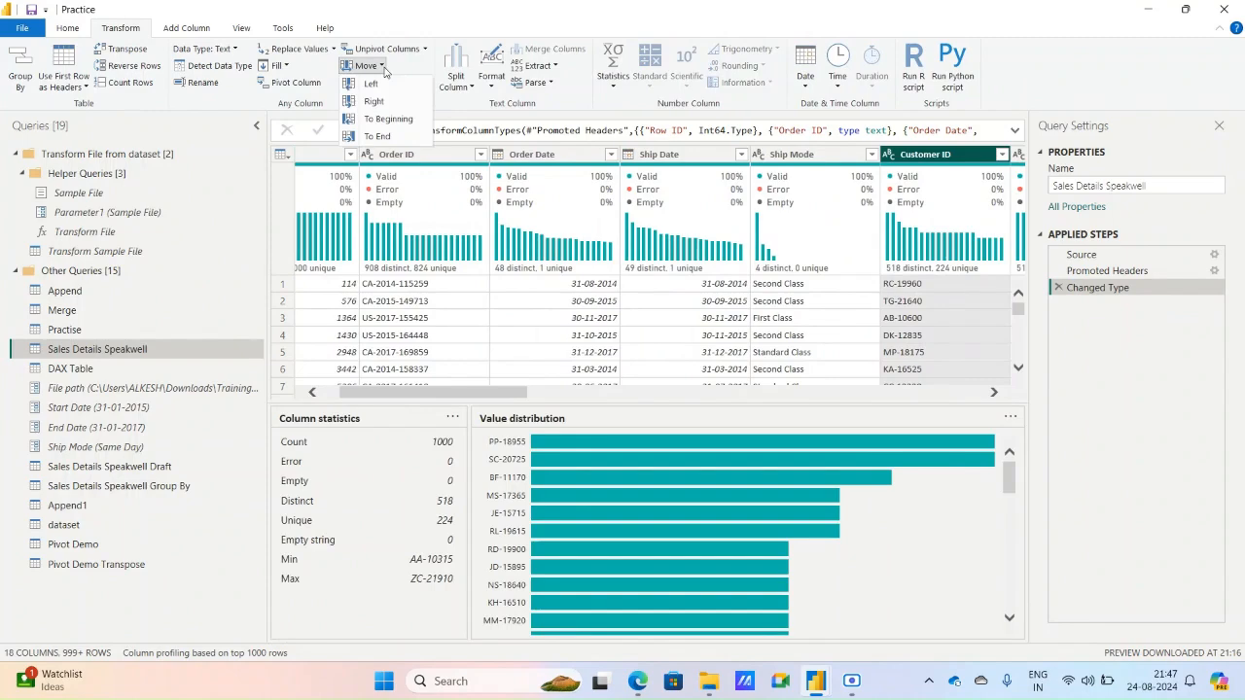
pyautogui.click(378, 121)
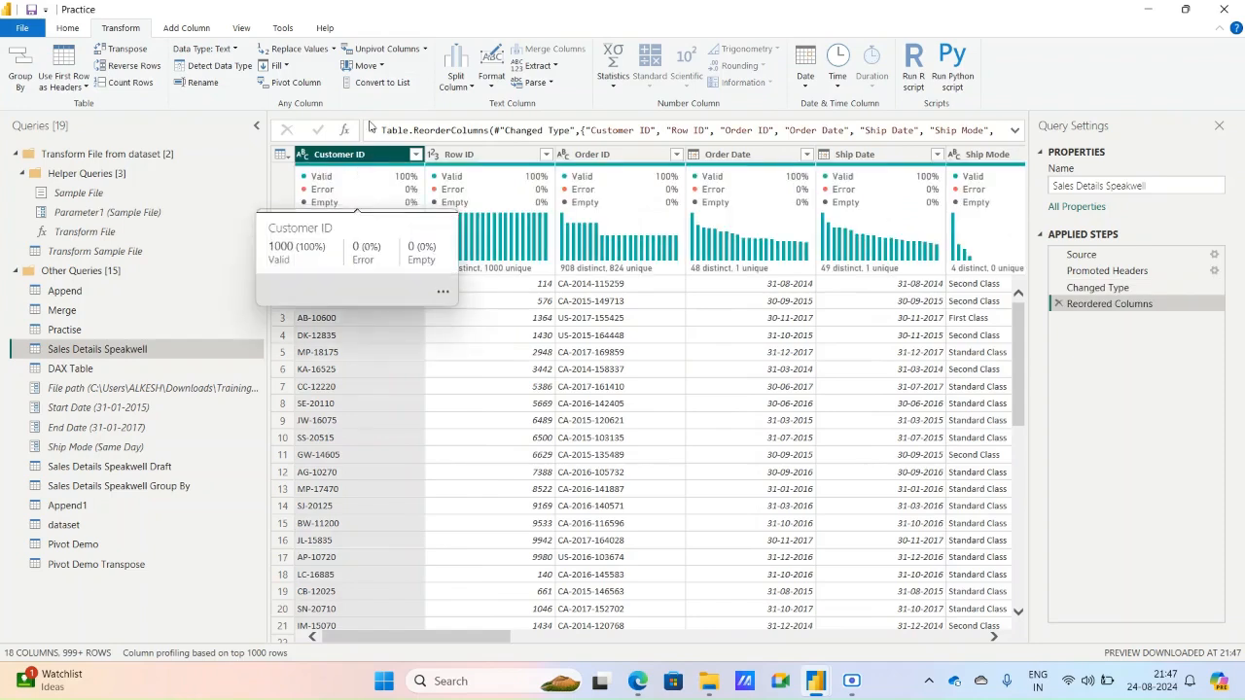
# - Try moving Customer ID left, move it one position right, and base column profiling on the entire data set
pyautogui.click(378, 67)
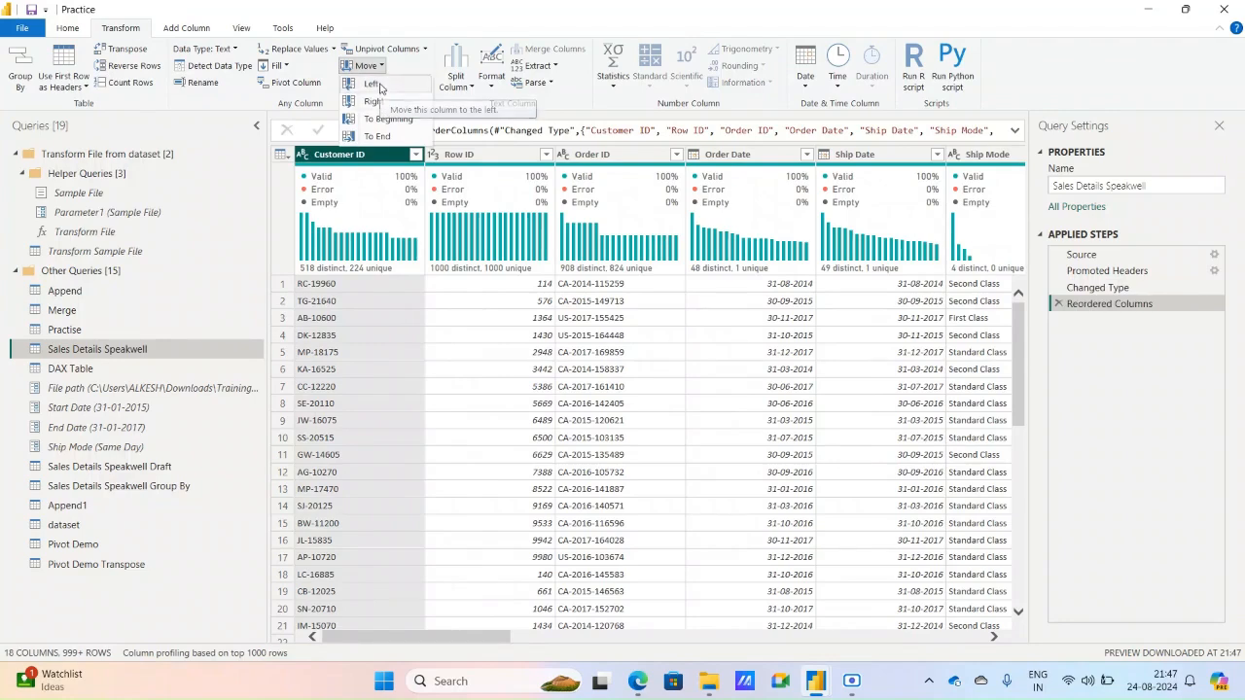
pyautogui.click(381, 88)
pyautogui.click(379, 66)
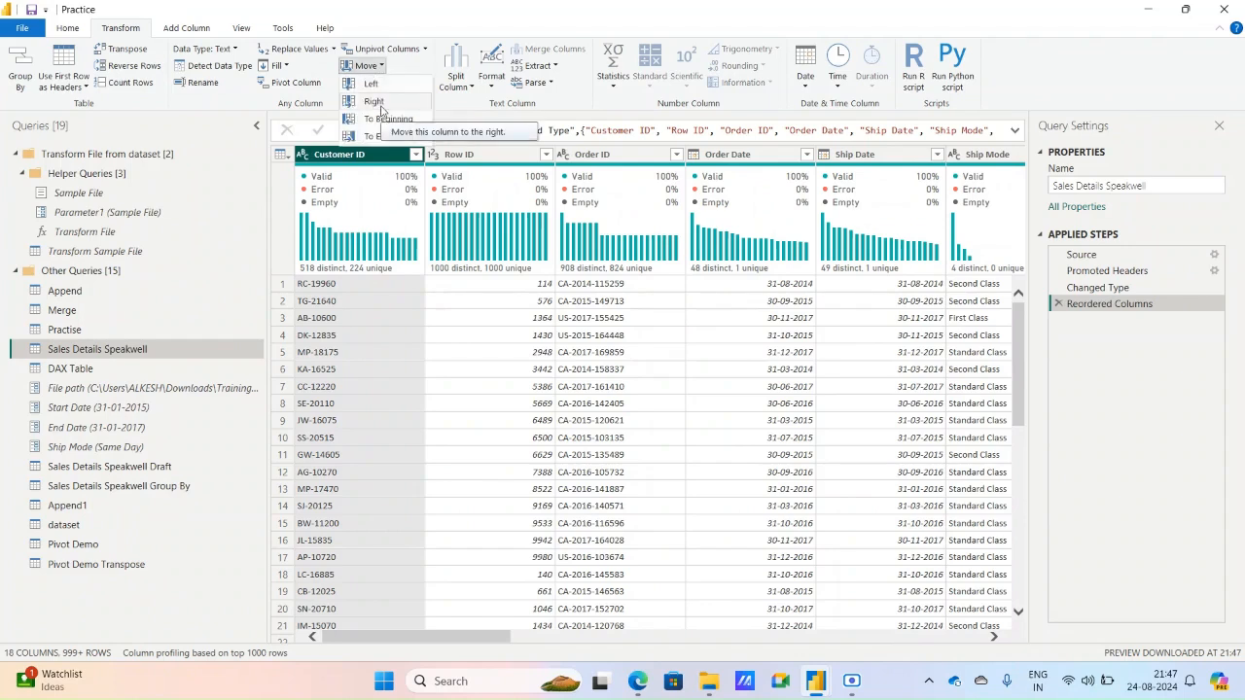
pyautogui.click(374, 103)
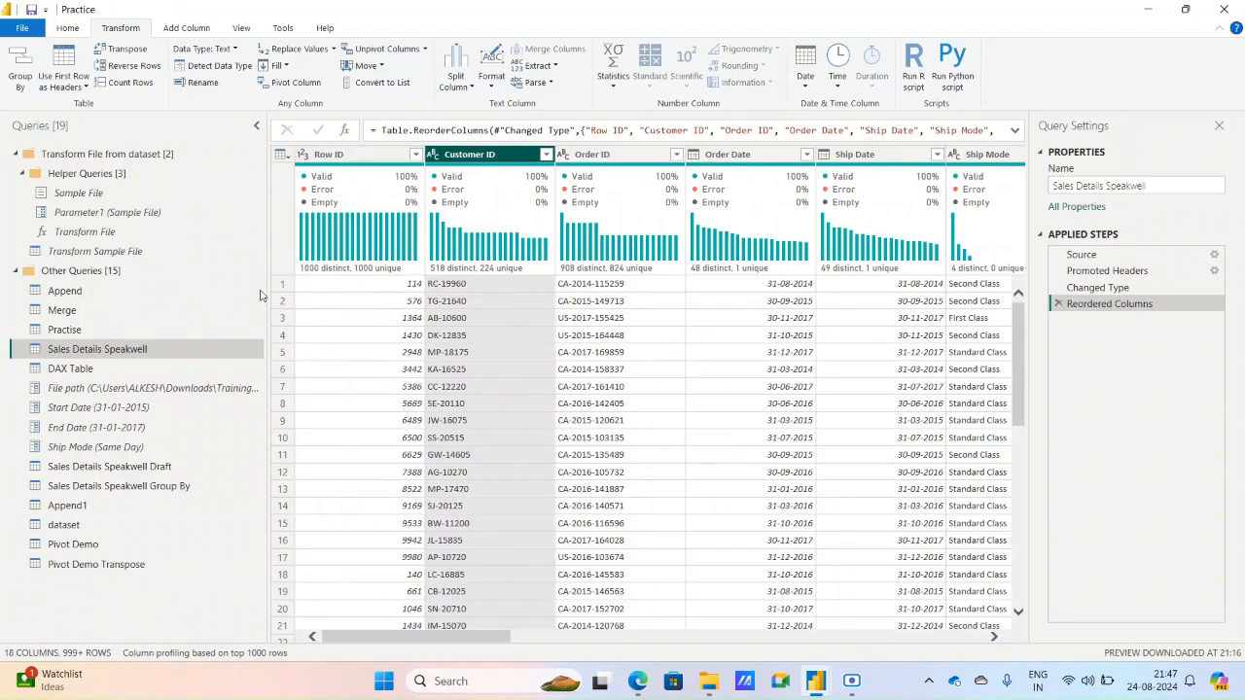
pyautogui.click(240, 660)
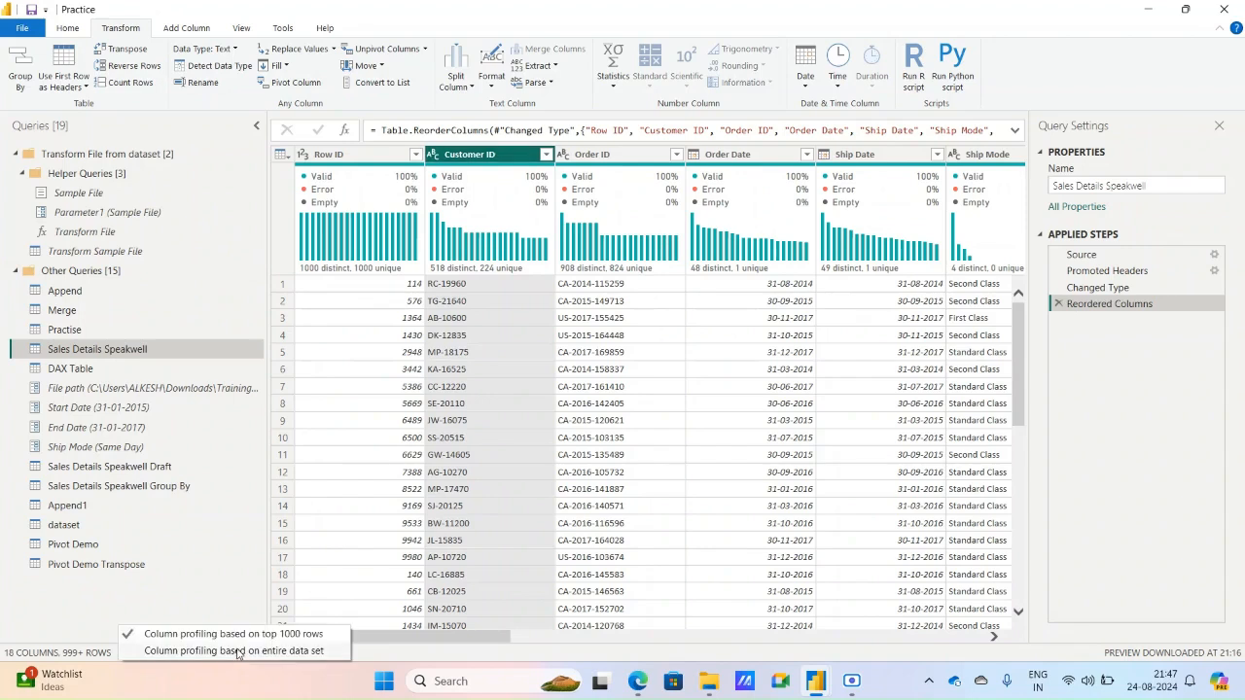
pyautogui.click(238, 650)
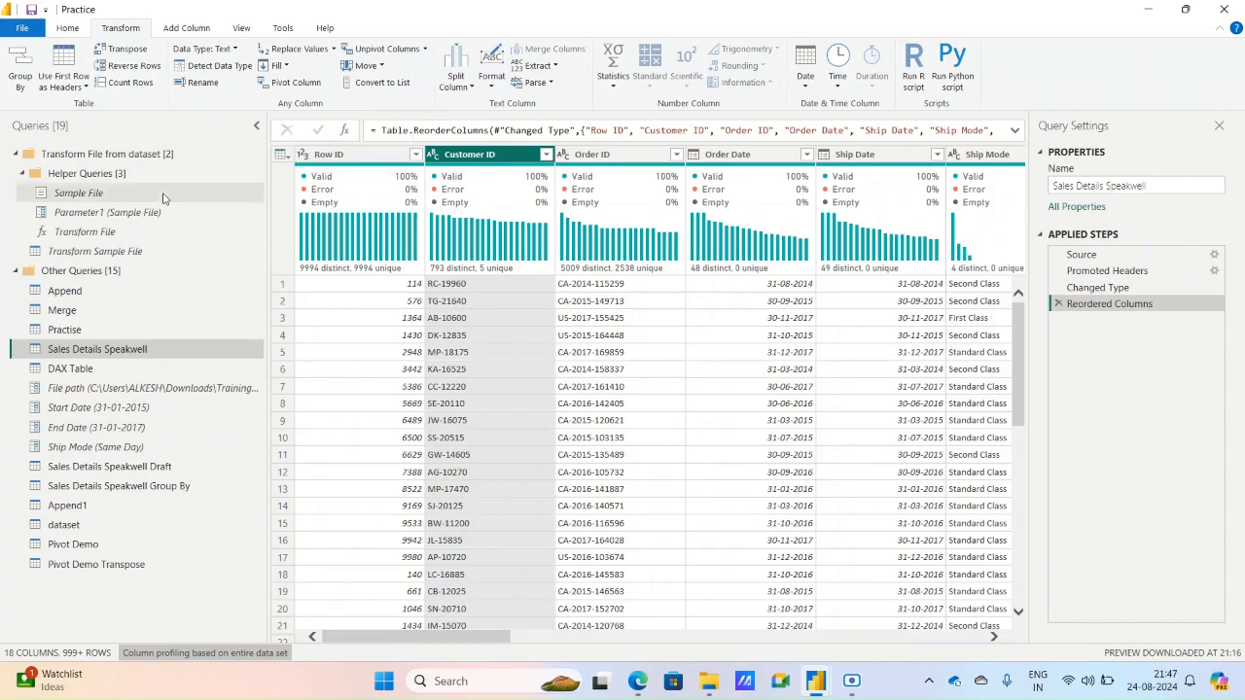
# - Fill the empty Maths cells downward in the Practise query and delete the resulting fill step
pyautogui.click(79, 330)
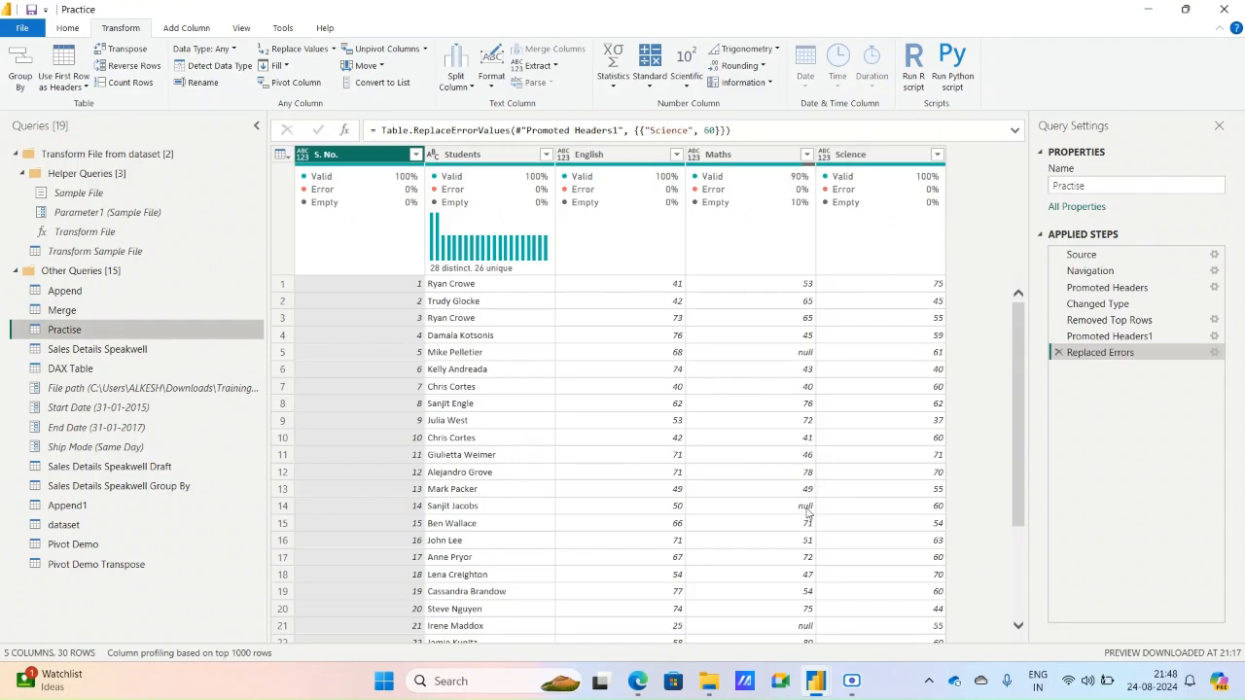
pyautogui.click(804, 354)
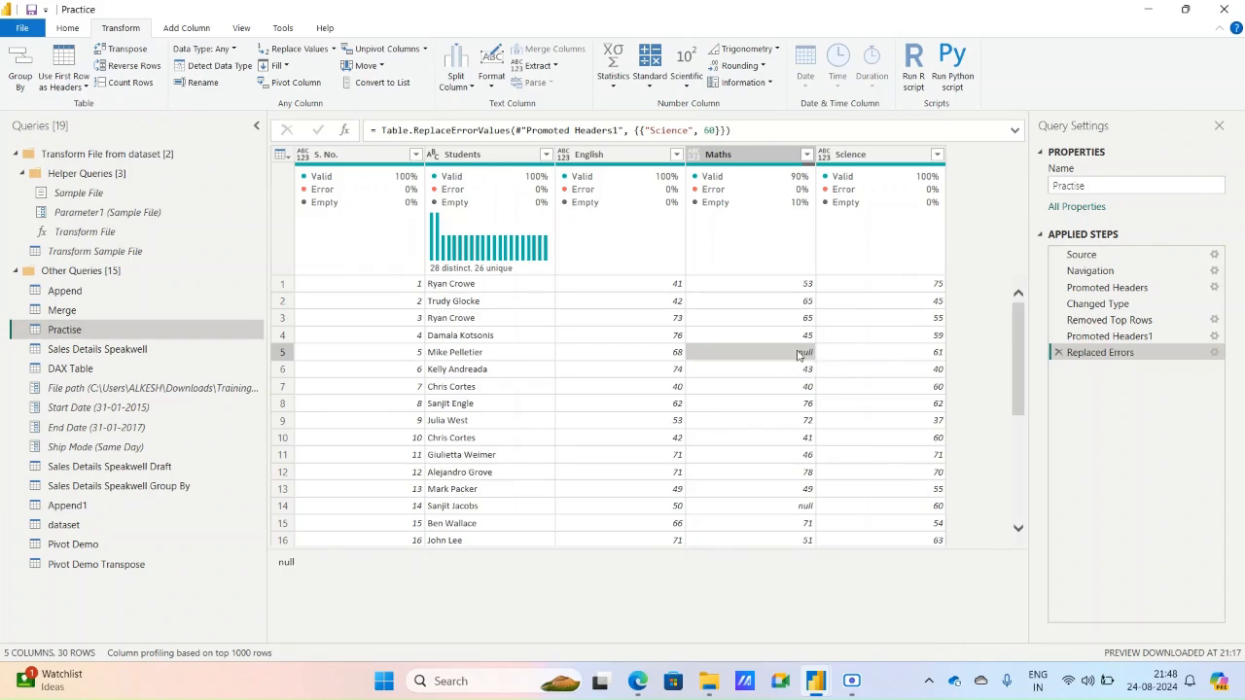
pyautogui.click(279, 65)
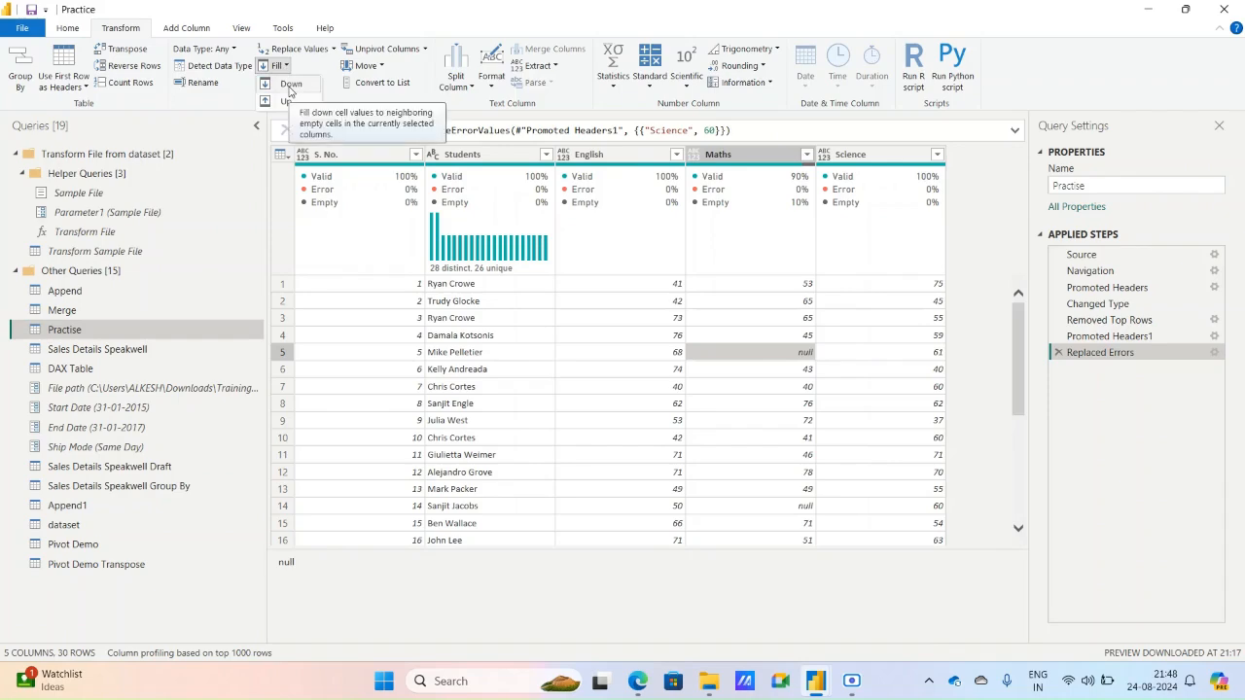
pyautogui.click(289, 85)
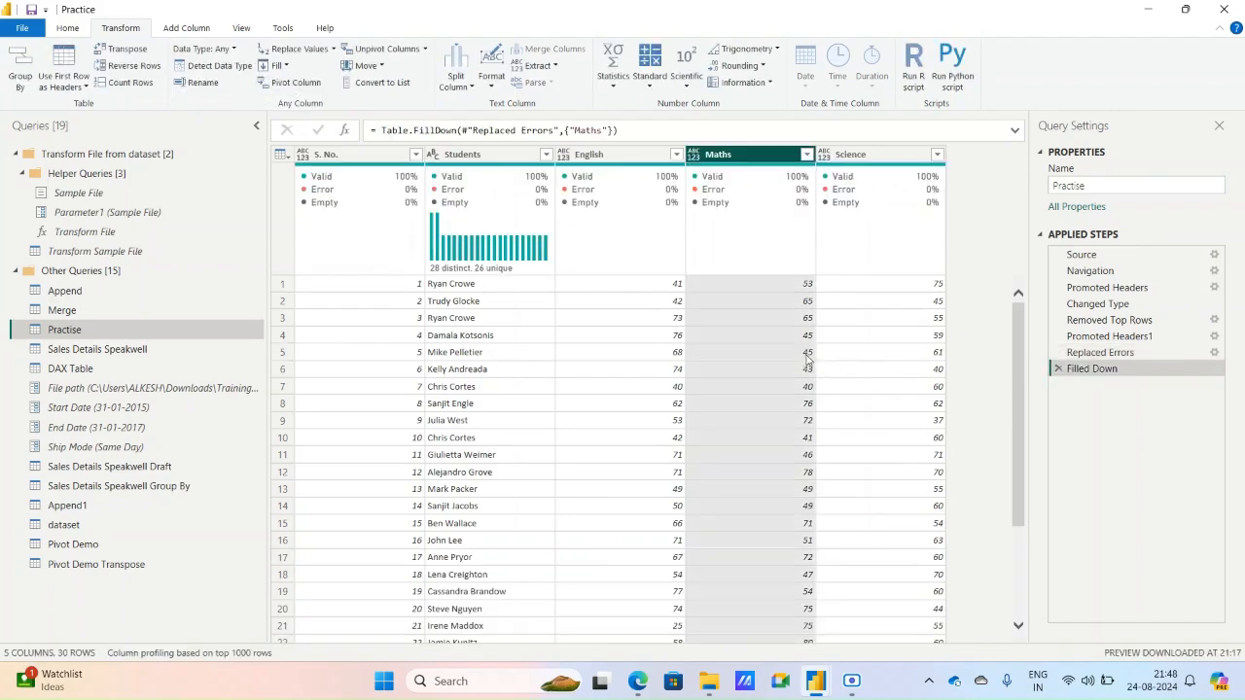
pyautogui.click(1059, 369)
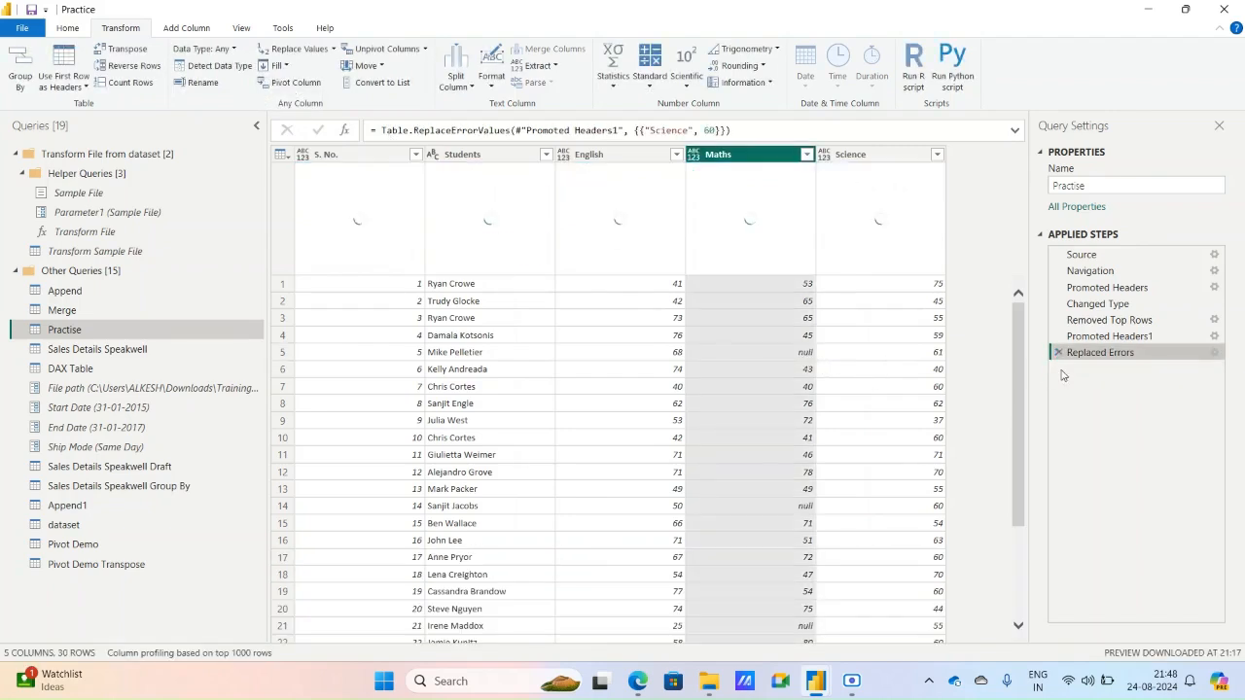
# - Fill the empty Maths cells upward in the Practise query and check the filled values
pyautogui.click(280, 66)
pyautogui.click(296, 103)
pyautogui.scroll(-5, 813, 554)
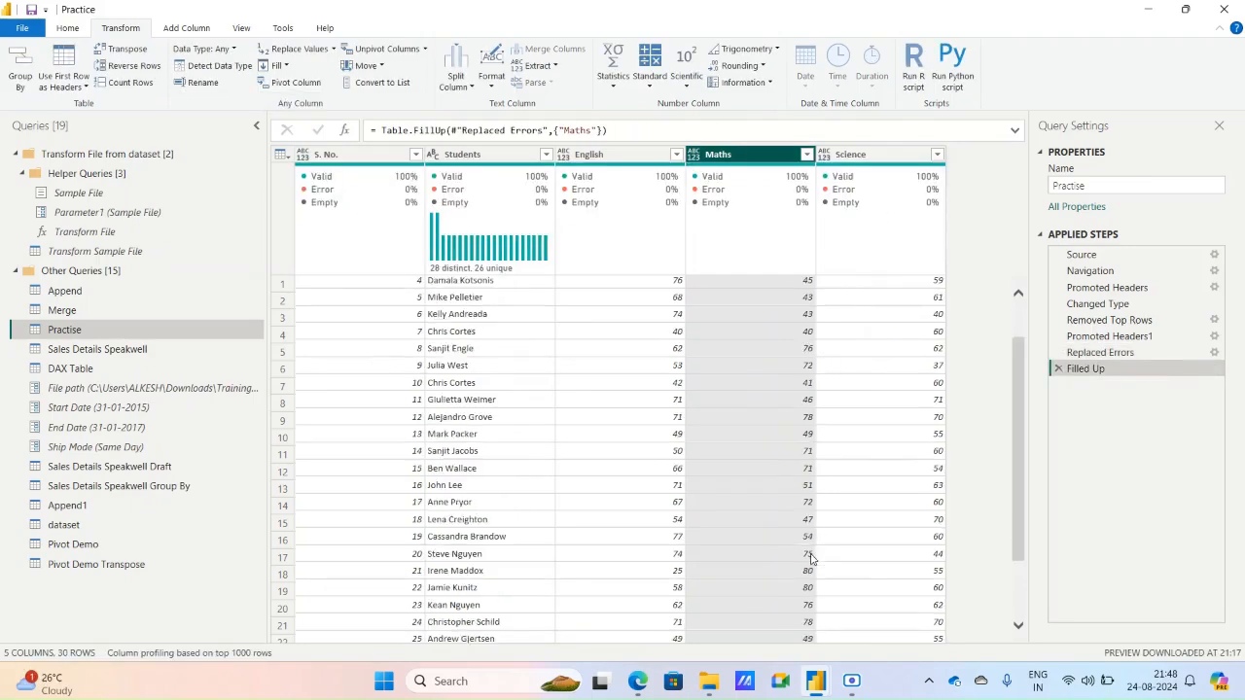
pyautogui.scroll(5, 812, 555)
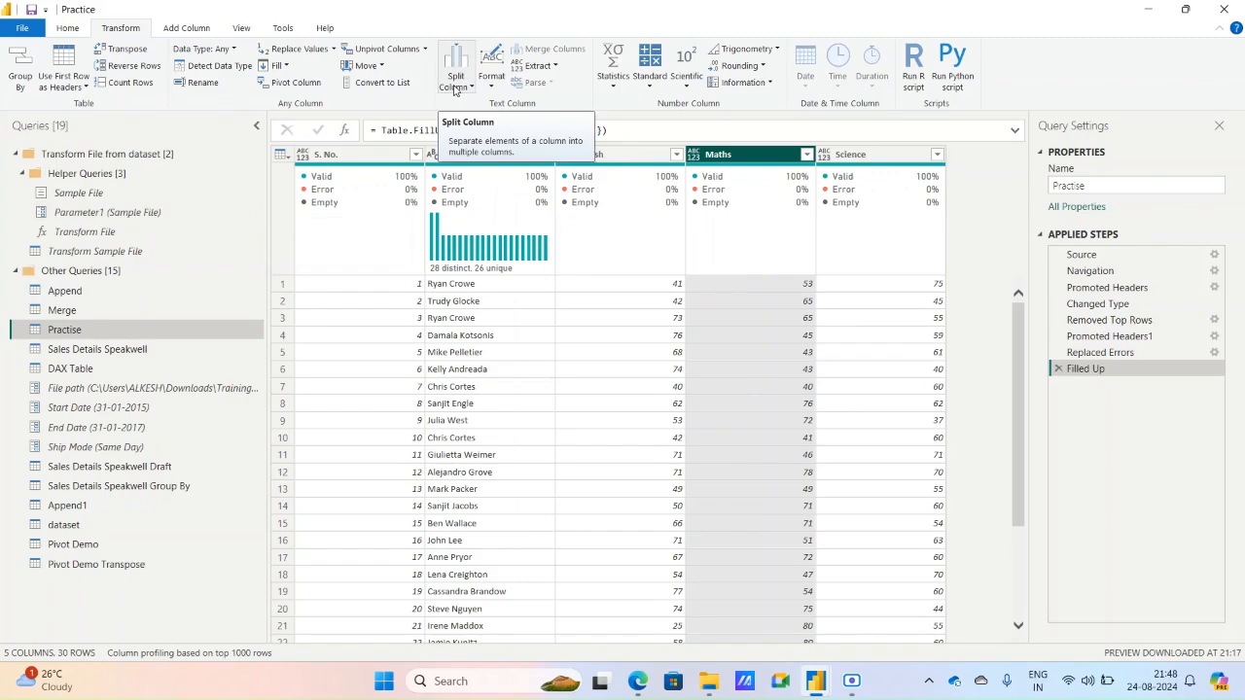
# - Examine the Extract options, and the Split Column and Format options for the Order ID column of Sales Details Speakwell
pyautogui.click(552, 67)
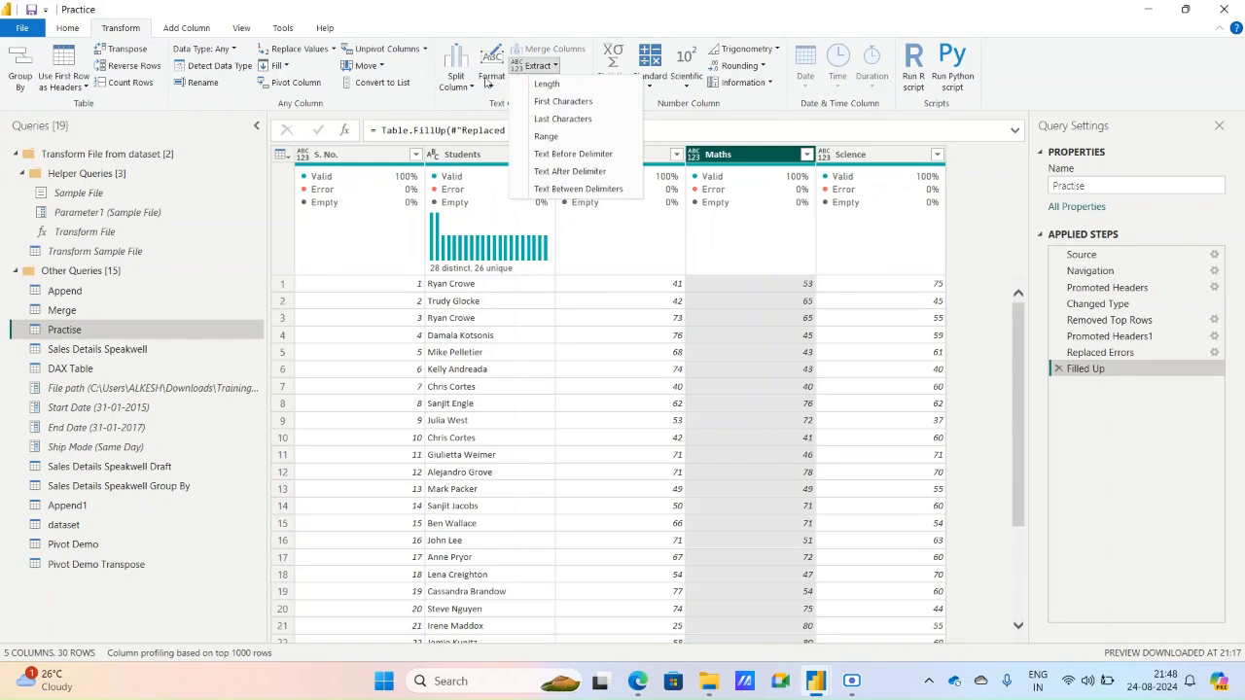
pyautogui.click(1059, 84)
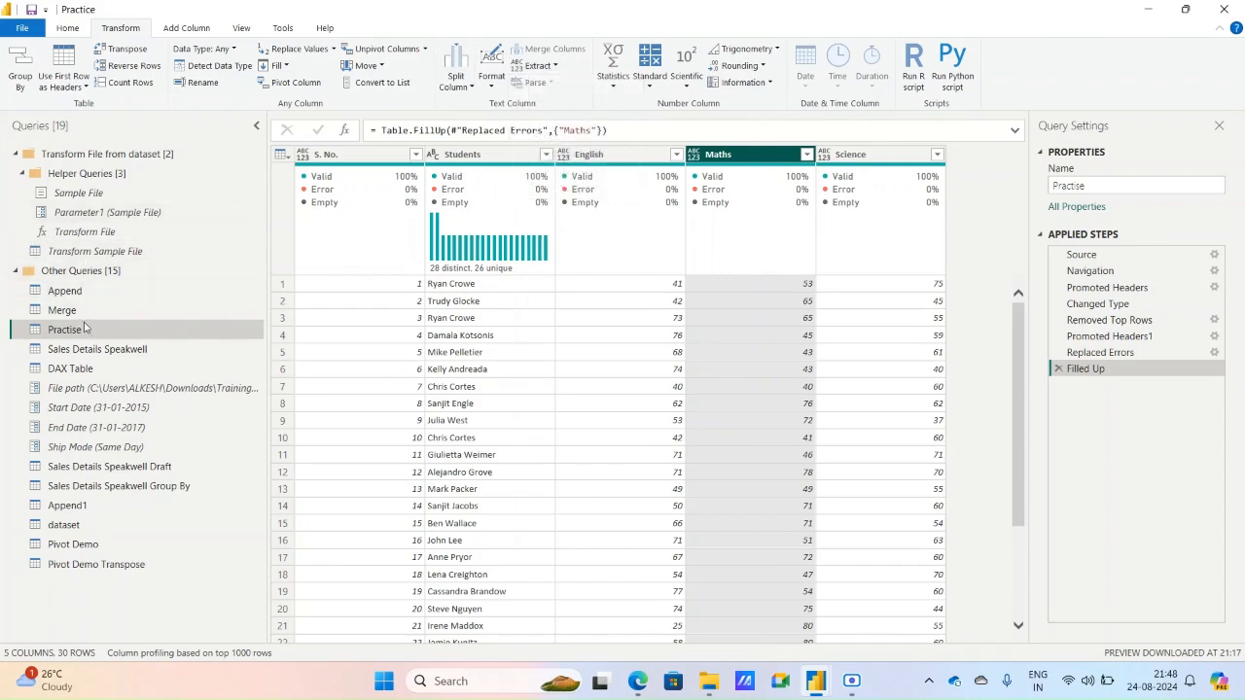
pyautogui.click(98, 350)
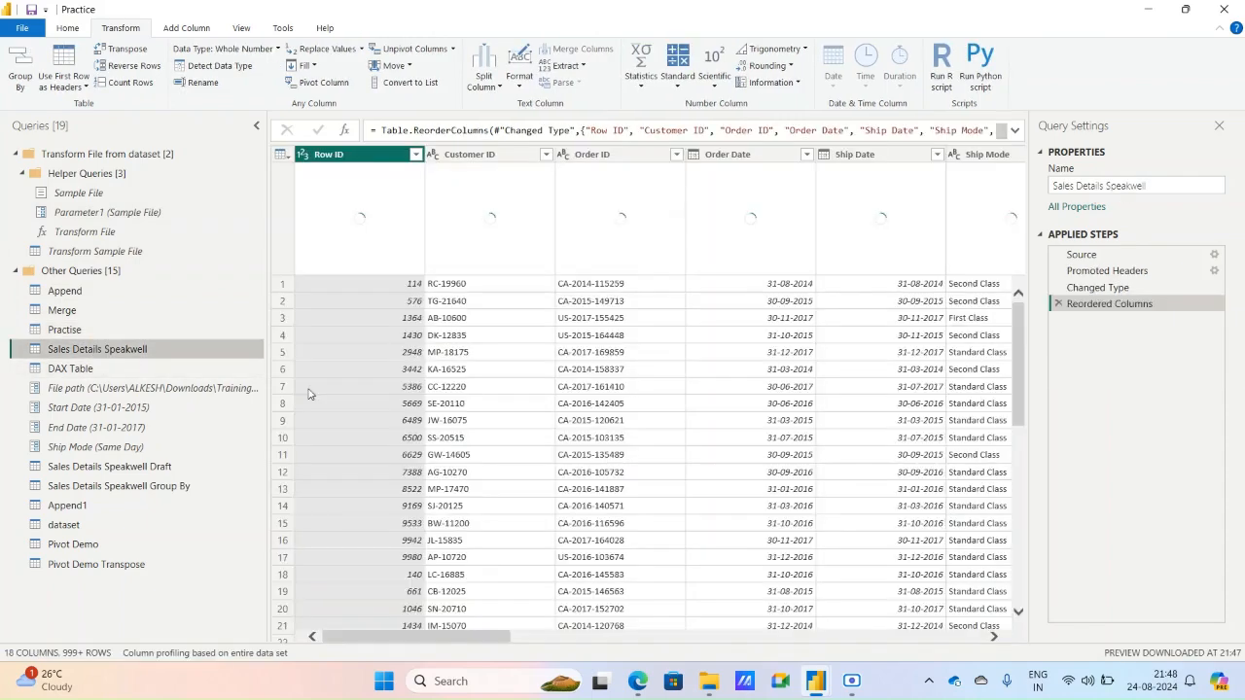
pyautogui.click(599, 160)
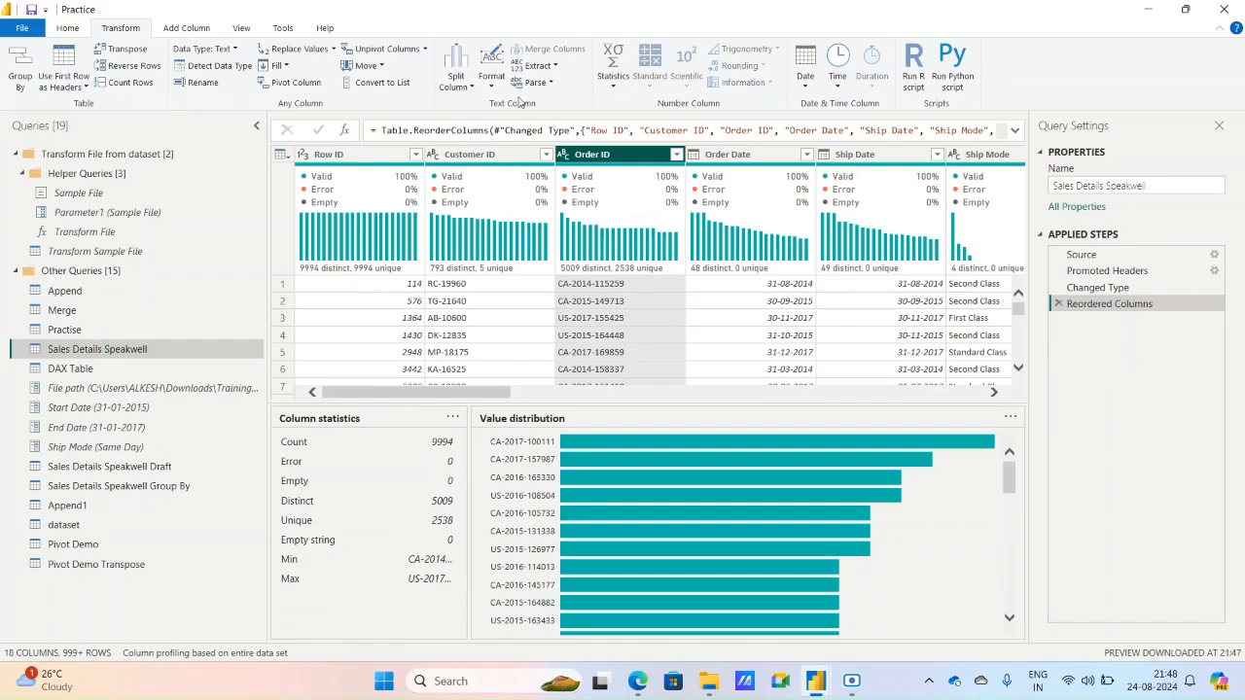
pyautogui.click(469, 87)
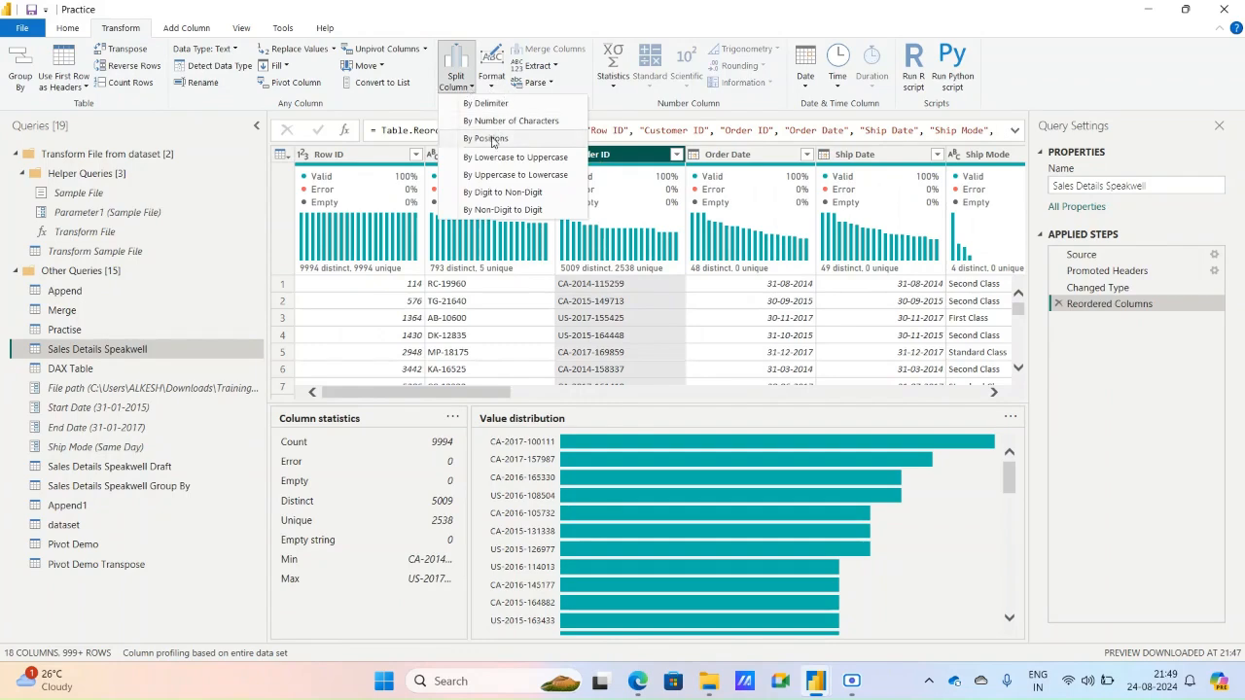
pyautogui.click(60, 31)
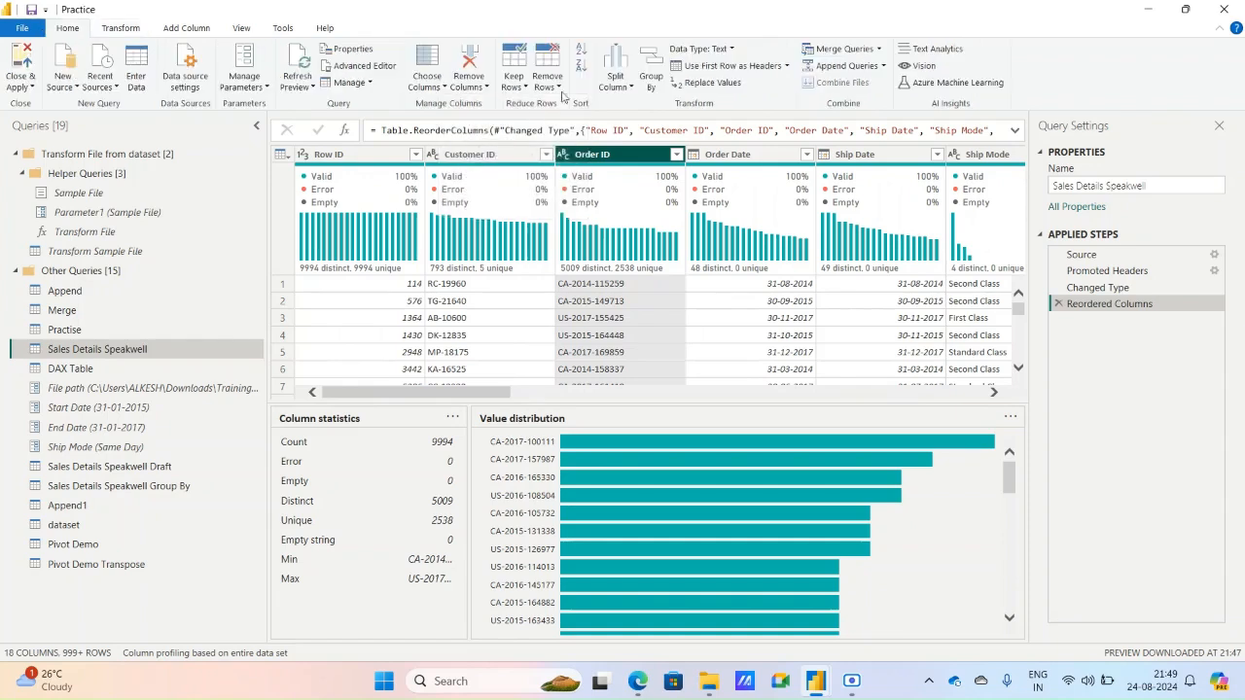
pyautogui.click(109, 29)
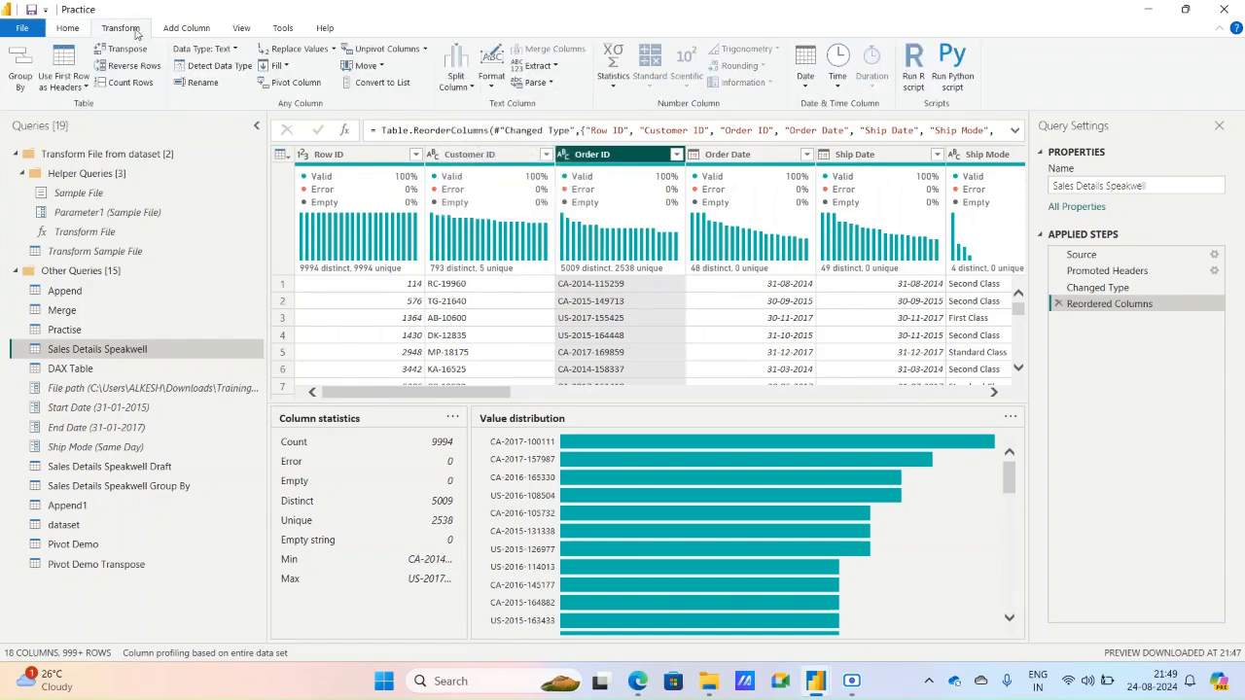
pyautogui.click(501, 91)
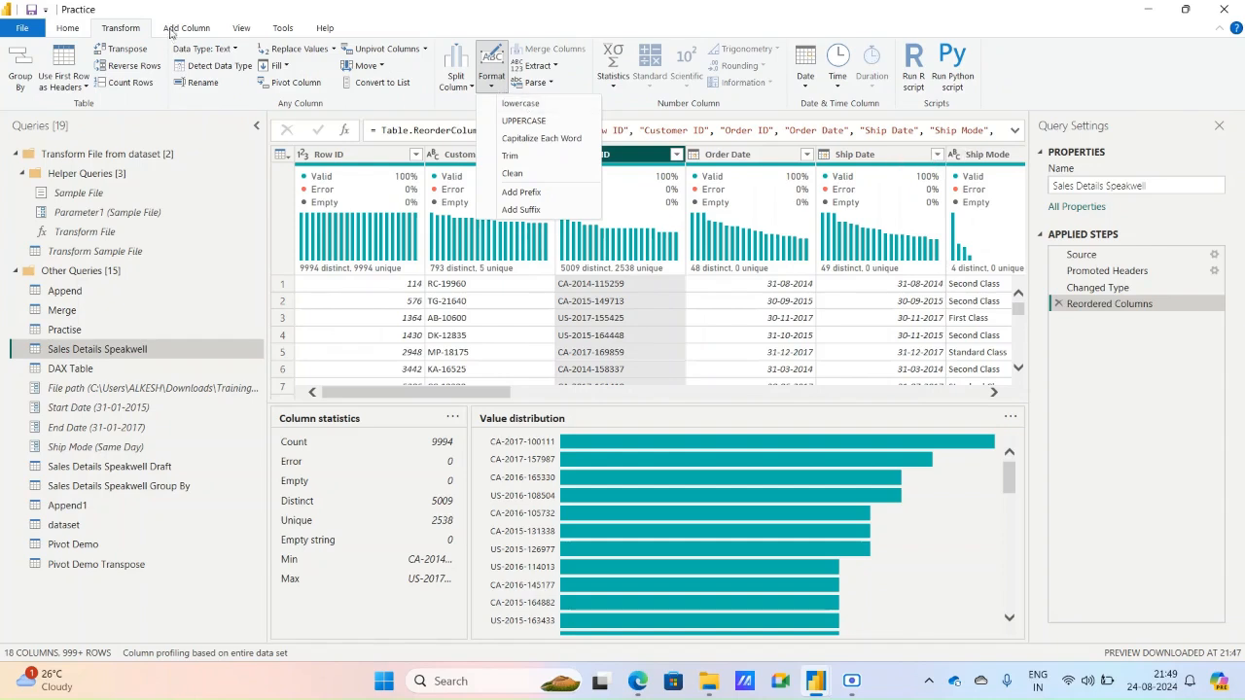
pyautogui.click(990, 164)
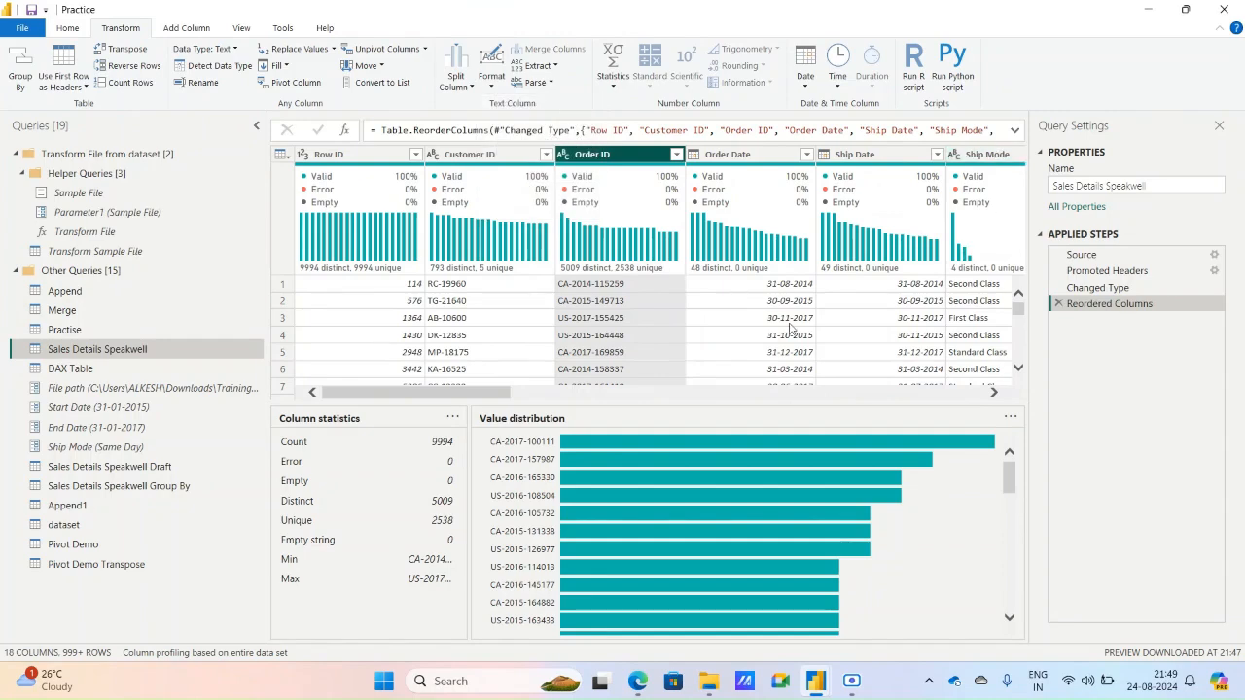
# - Convert the Ship Mode column of Sales Details Speakwell to lowercase
pyautogui.click(995, 393)
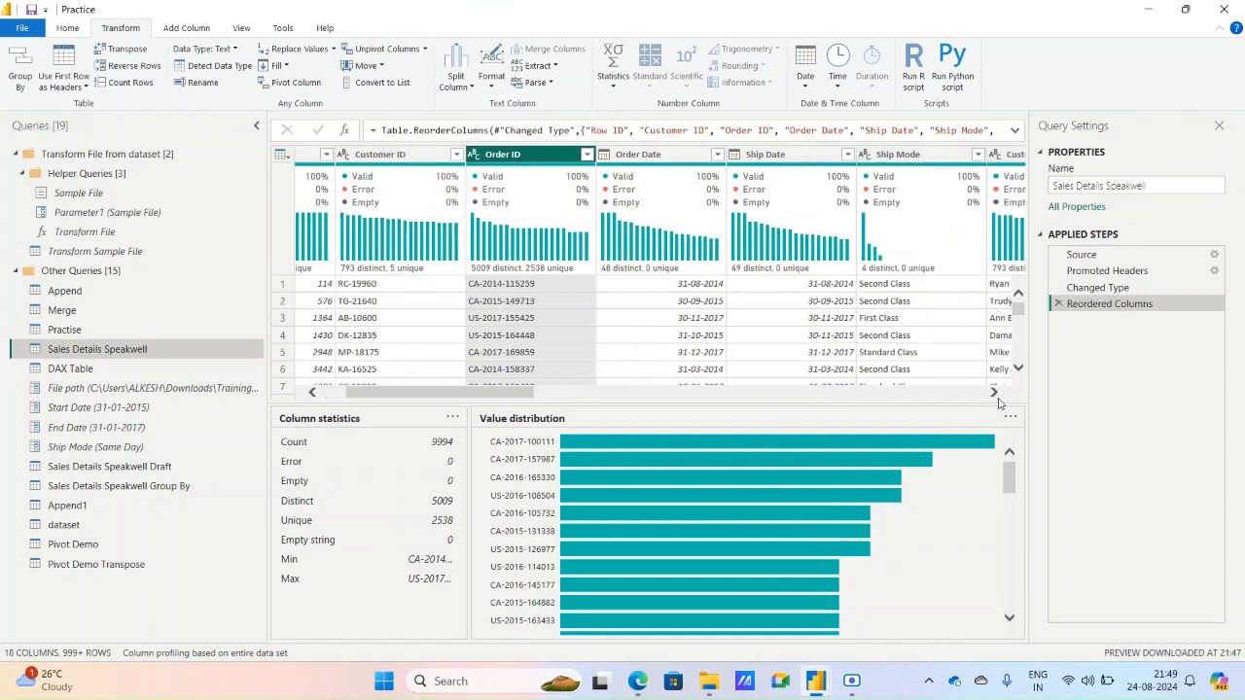
pyautogui.click(996, 394)
pyautogui.click(997, 394)
pyautogui.moveTo(505, 394); pyautogui.dragTo(476, 394)
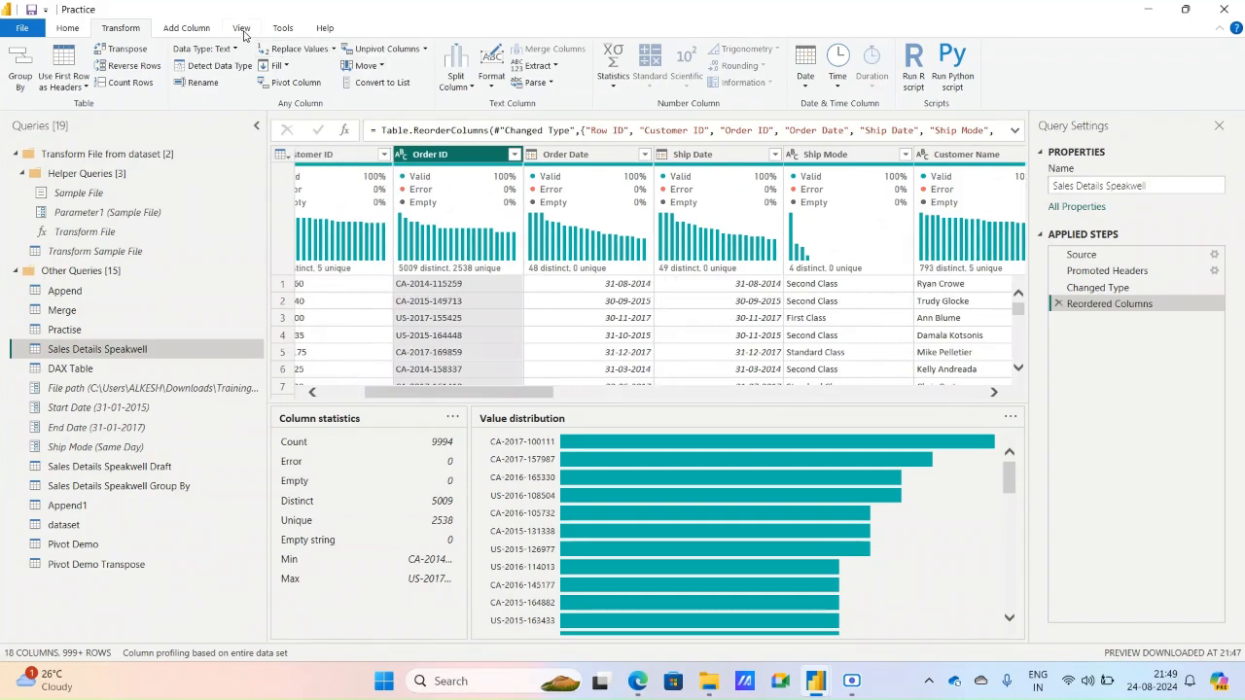
pyautogui.click(243, 29)
pyautogui.click(205, 67)
pyautogui.click(205, 67)
pyautogui.click(139, 33)
pyautogui.click(491, 76)
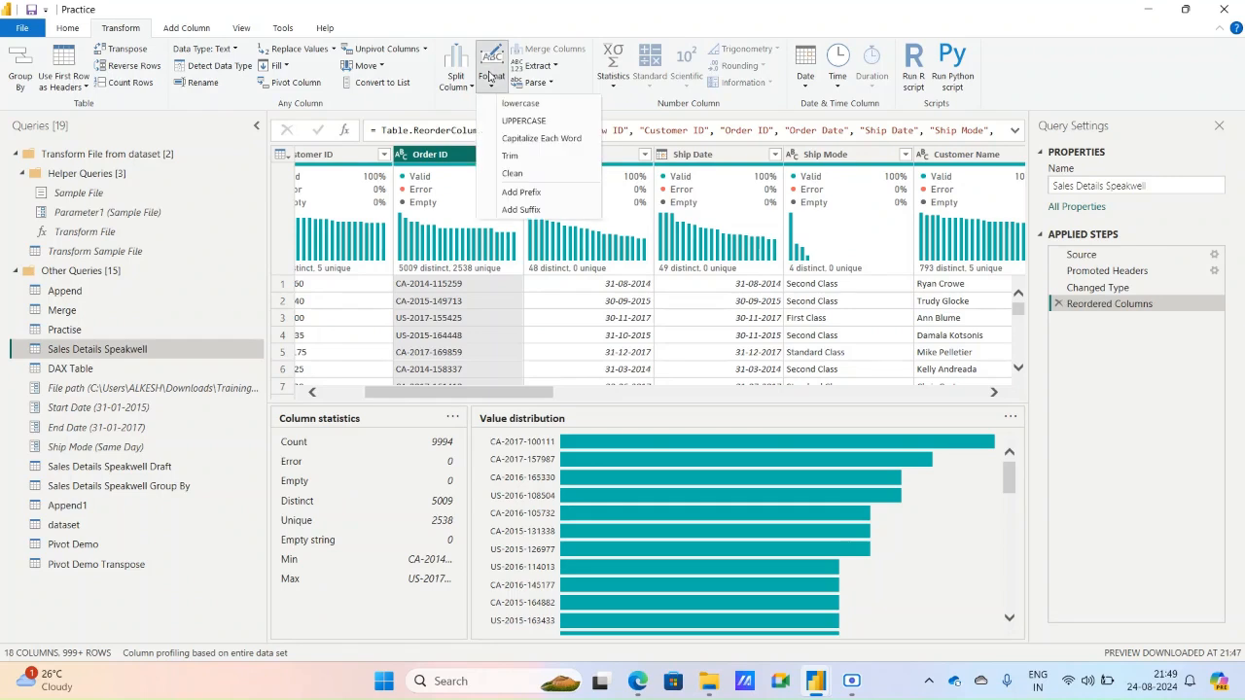
pyautogui.click(825, 160)
pyautogui.click(825, 155)
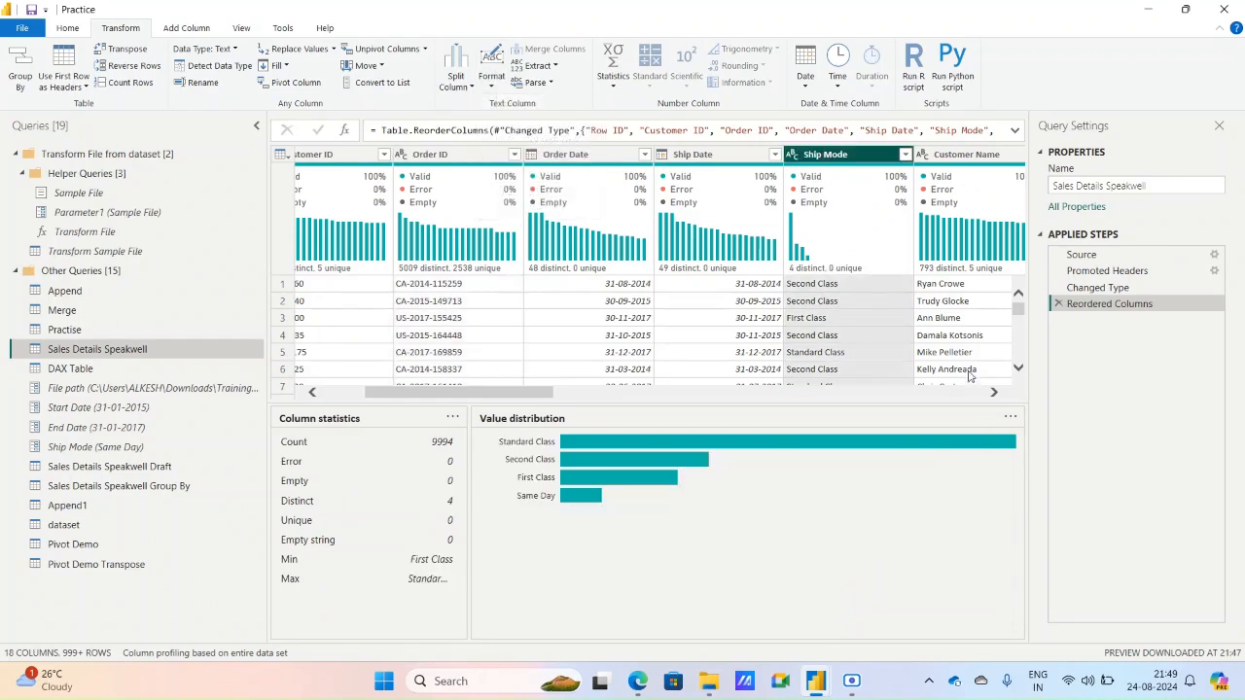
pyautogui.click(491, 73)
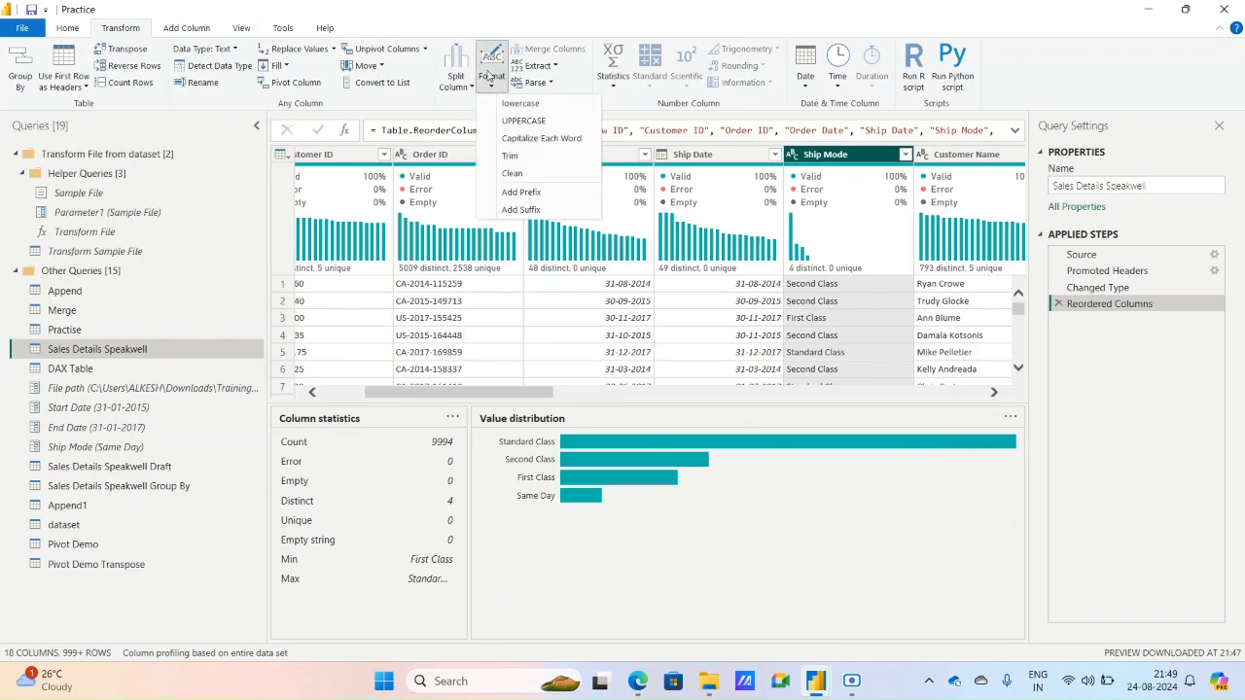
pyautogui.click(521, 104)
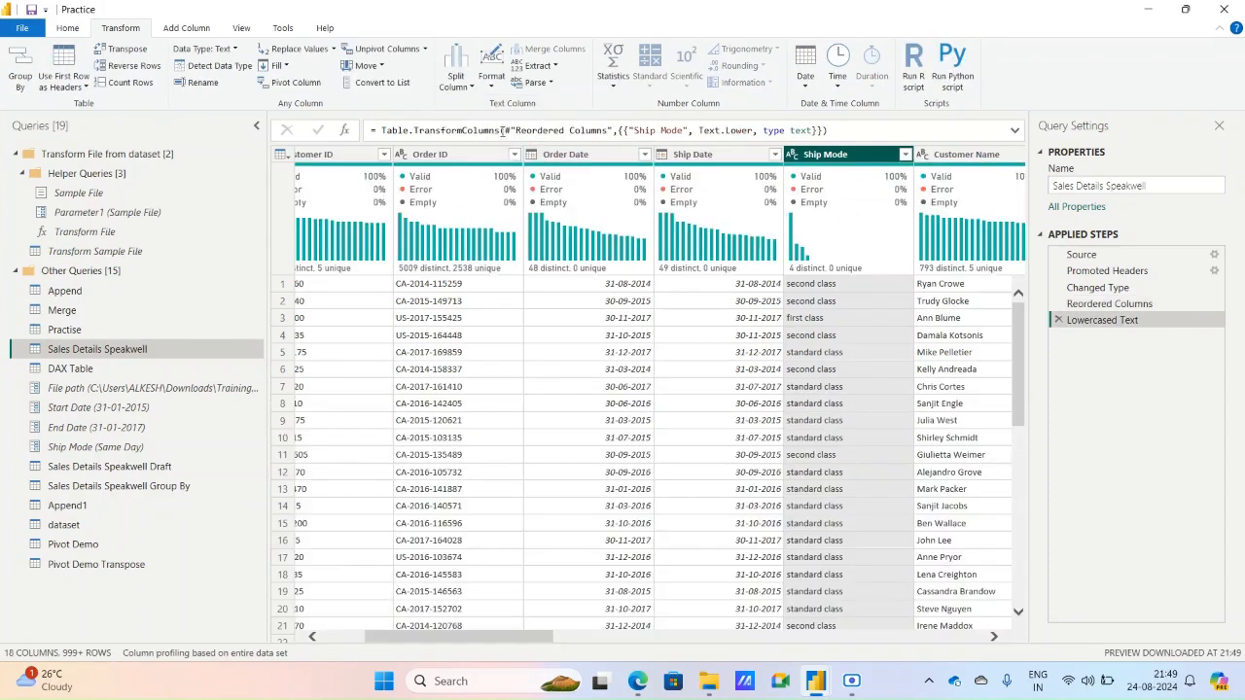
# - Convert the Ship Mode text to uppercase, and add a further transformation that capitalizes each word
pyautogui.click(504, 88)
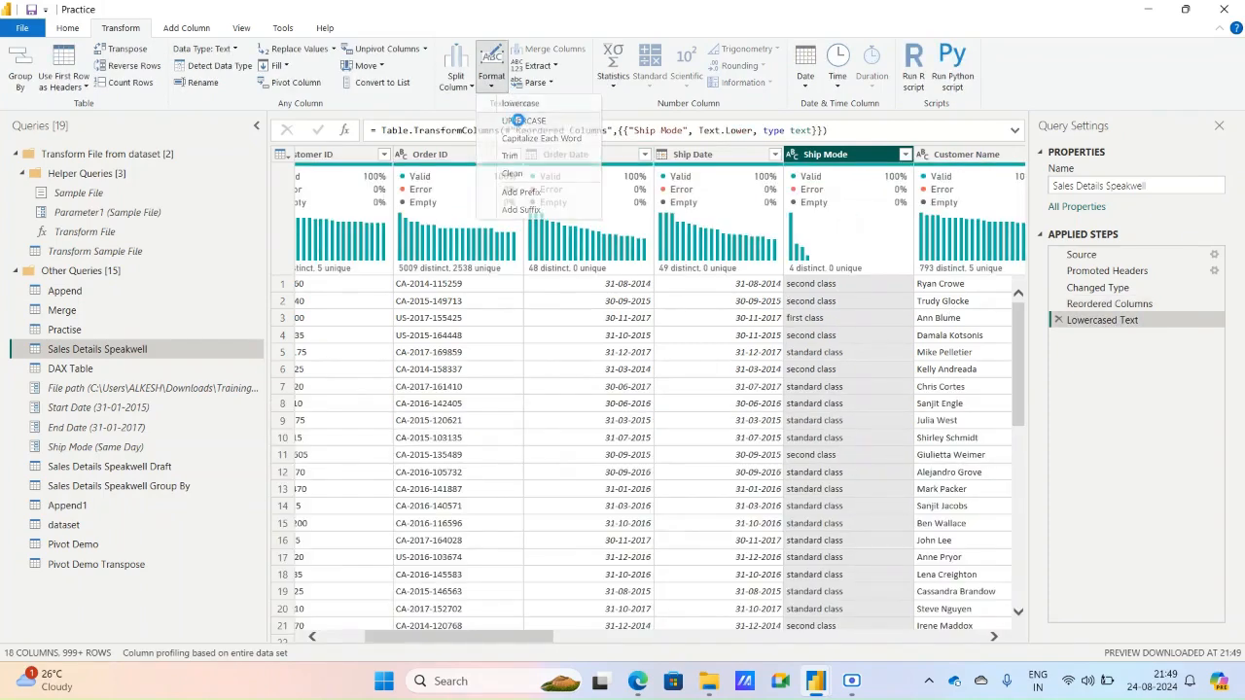
pyautogui.click(524, 121)
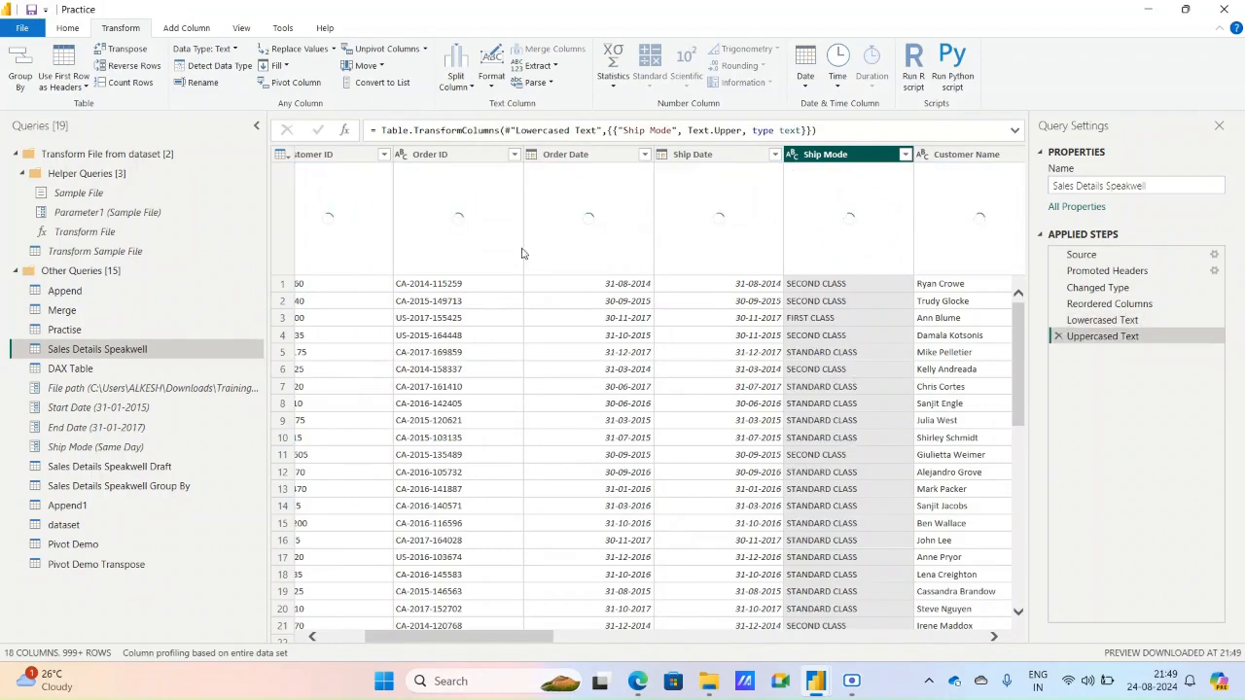
pyautogui.click(494, 80)
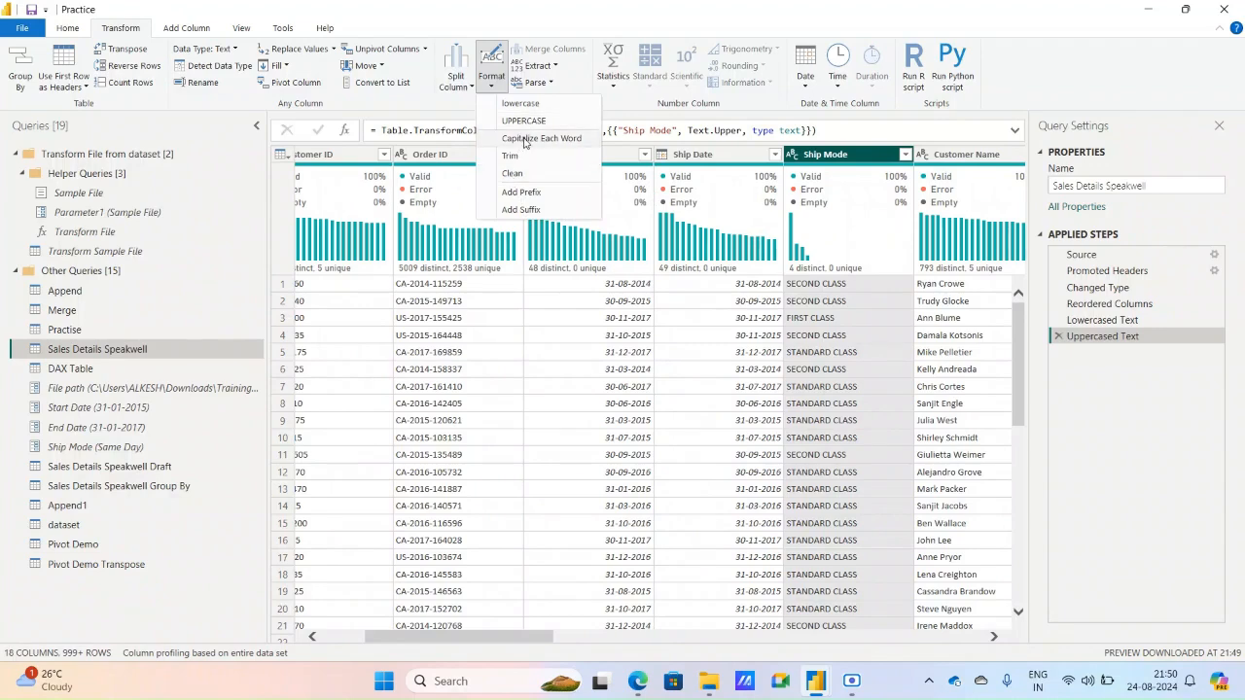
pyautogui.click(524, 142)
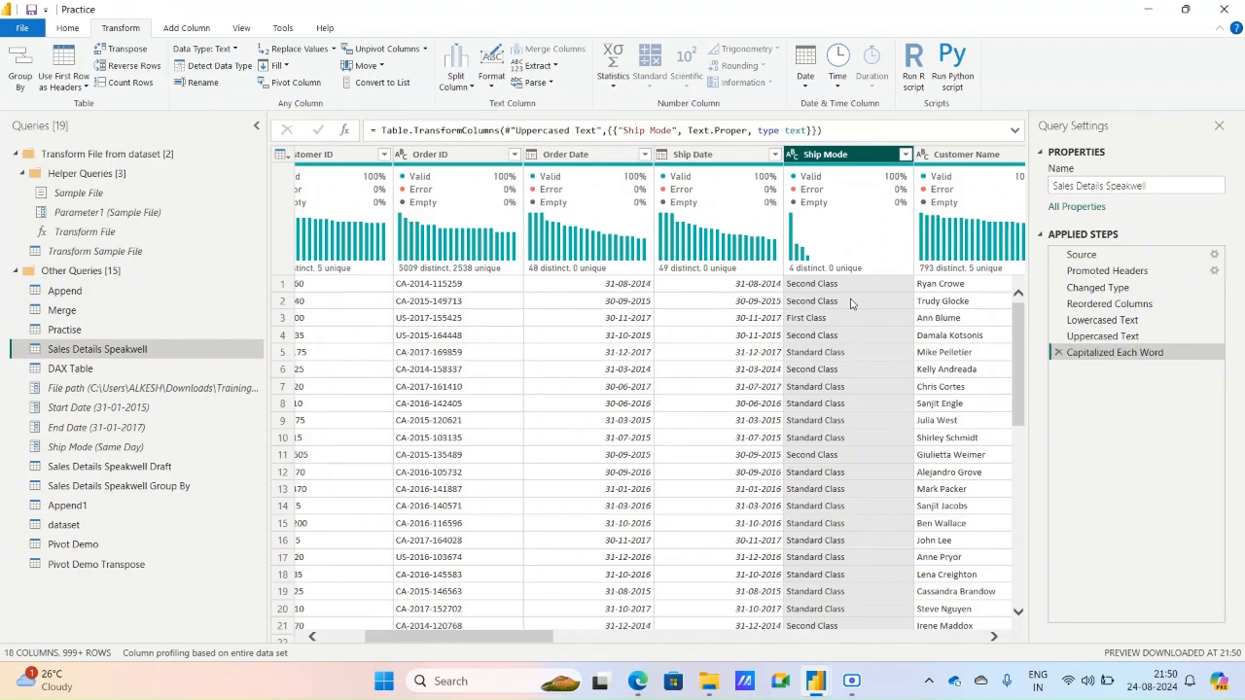
# - Add the prefix "CA-" to the Ship Mode values, and remove that transformation again
pyautogui.click(492, 78)
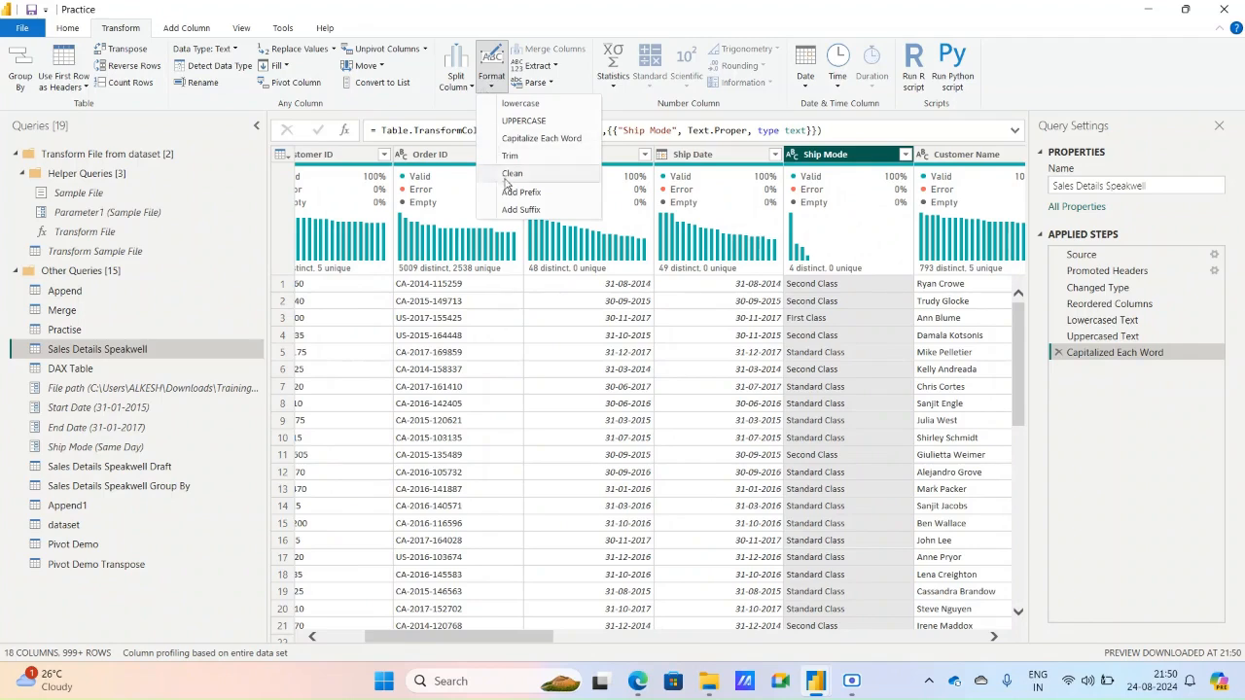
pyautogui.click(514, 196)
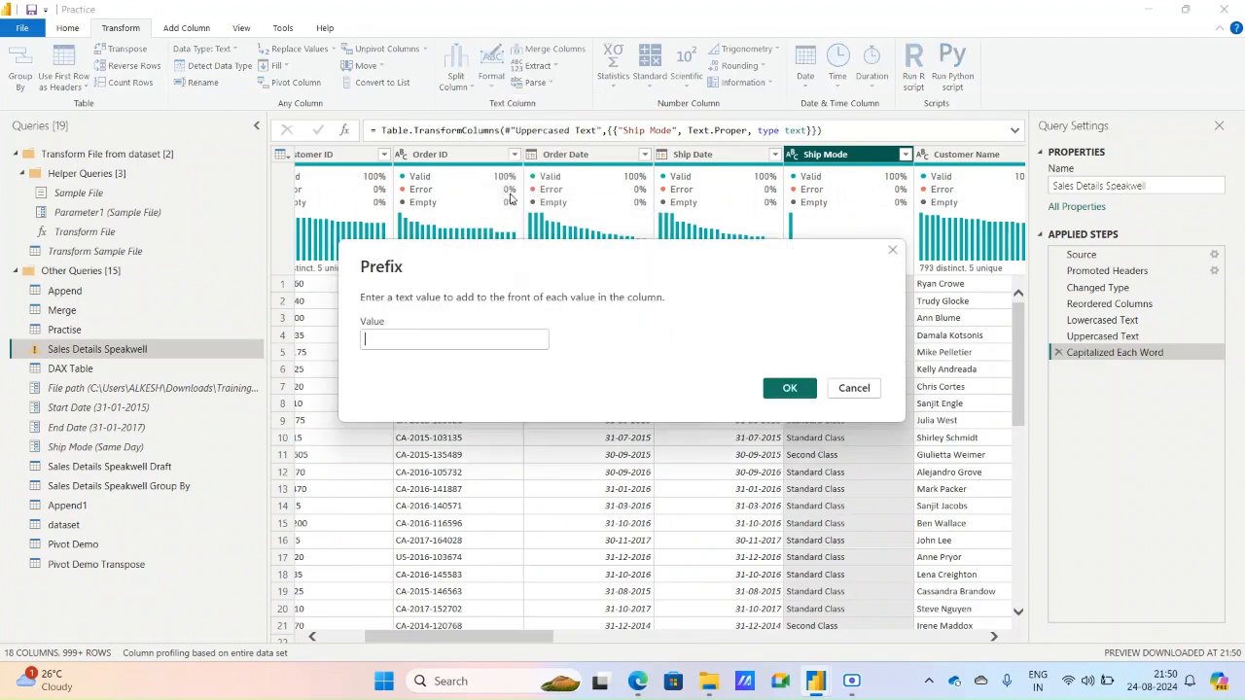
pyautogui.write('ch "')
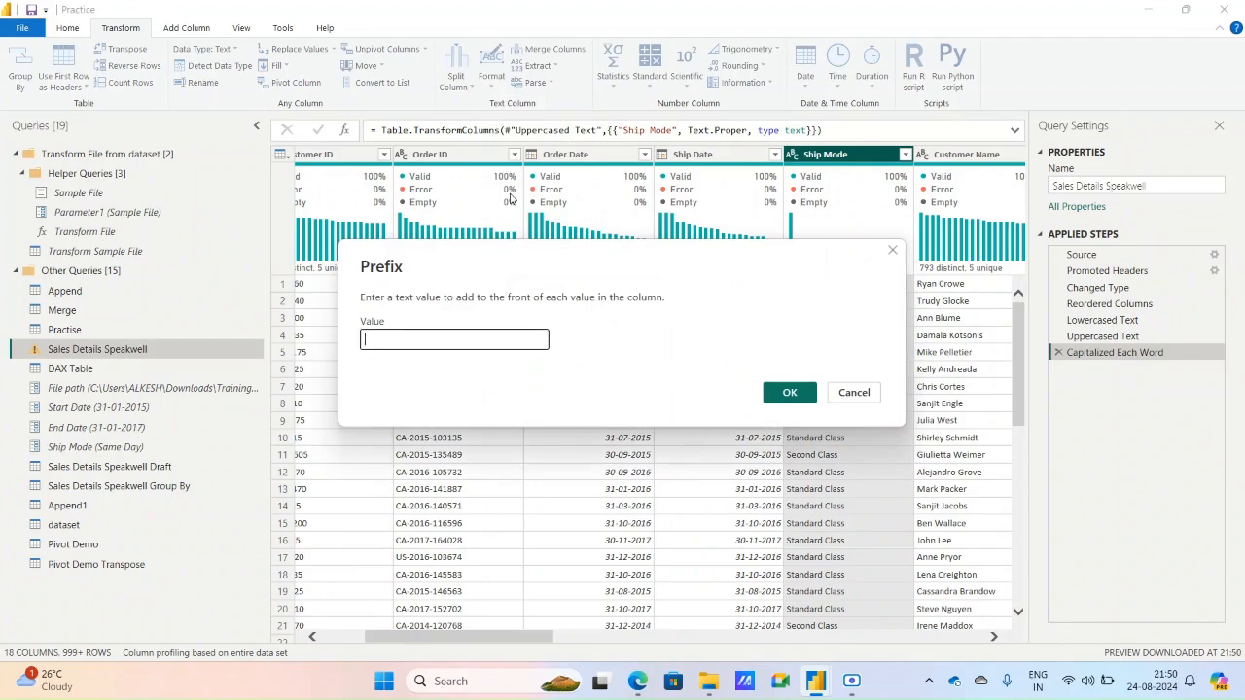
pyautogui.write('CA-')
pyautogui.click(790, 392)
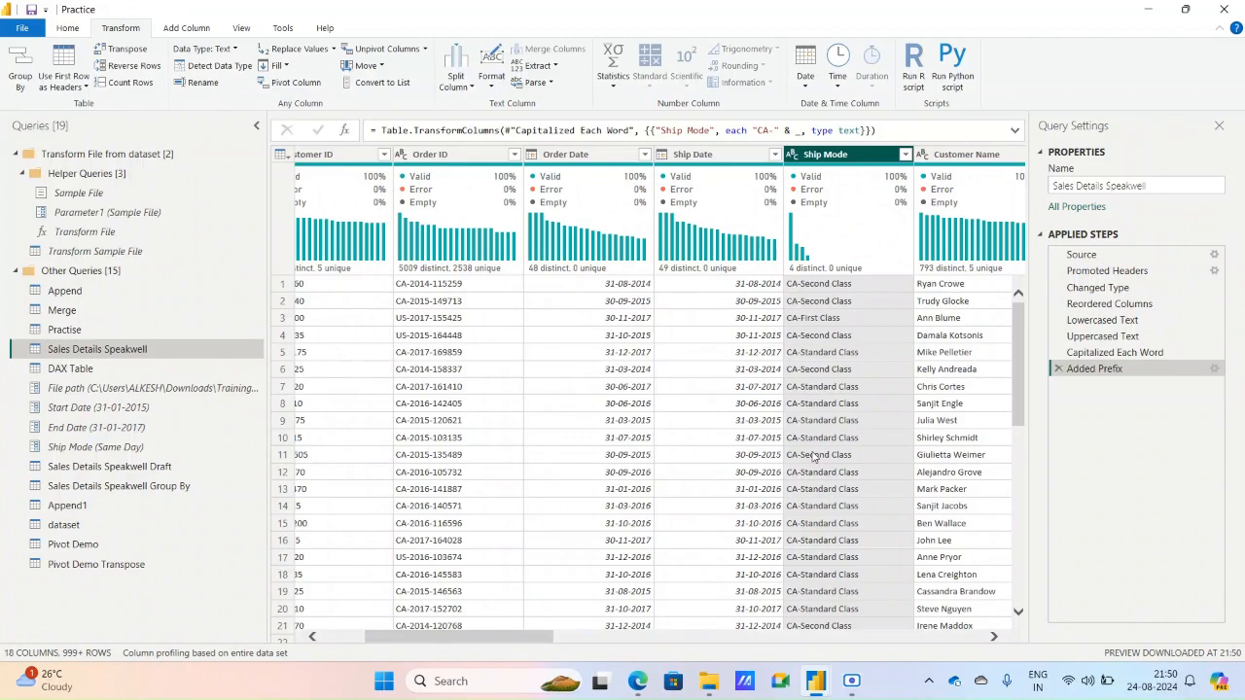
pyautogui.click(1059, 369)
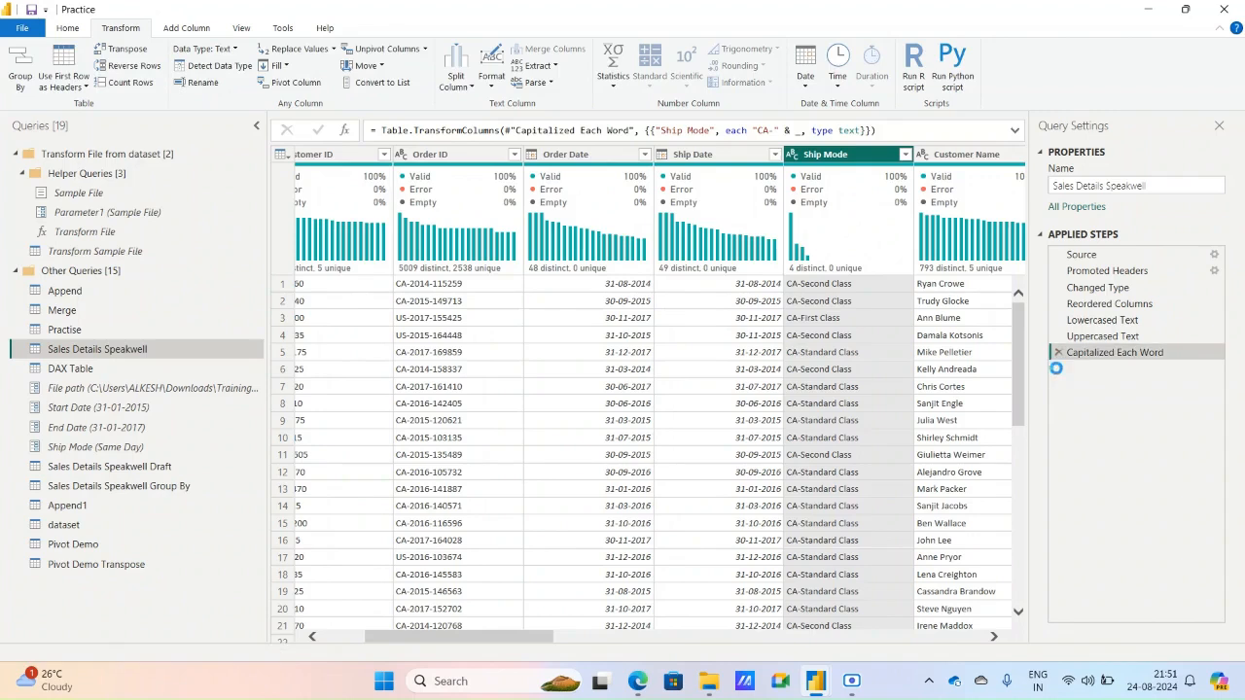
# - Convert the Ship Mode values to their text length in place, and delete that applied step
pyautogui.click(499, 89)
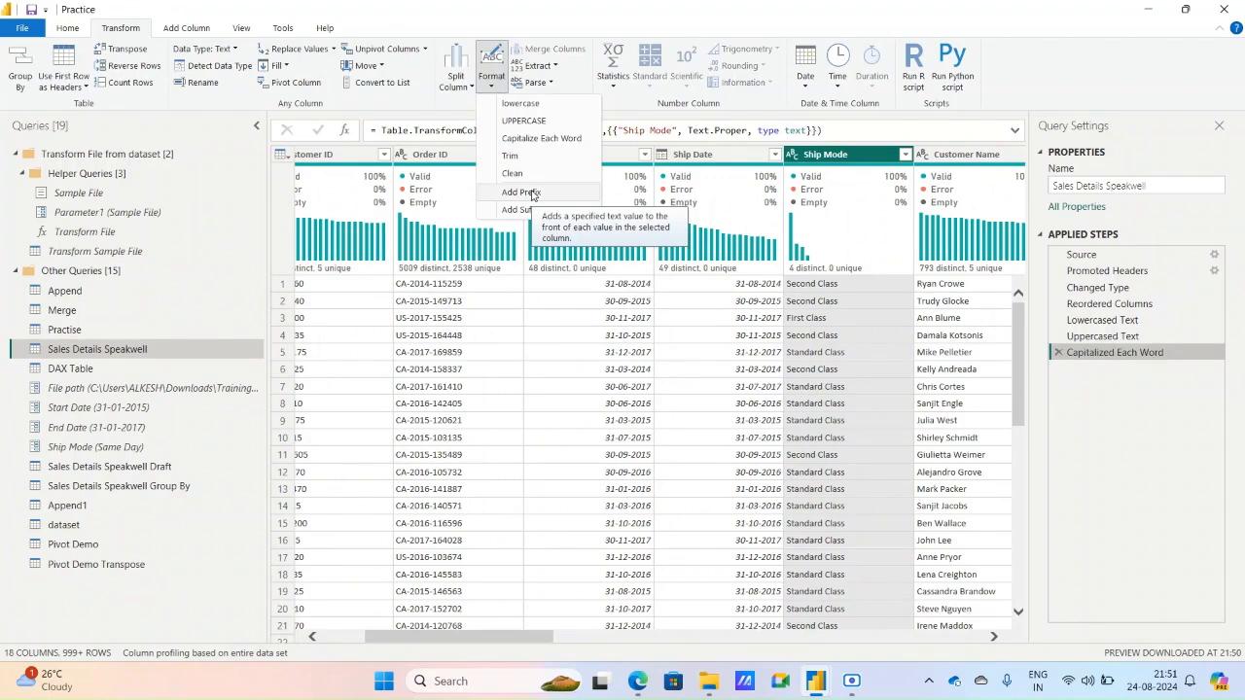
pyautogui.click(553, 66)
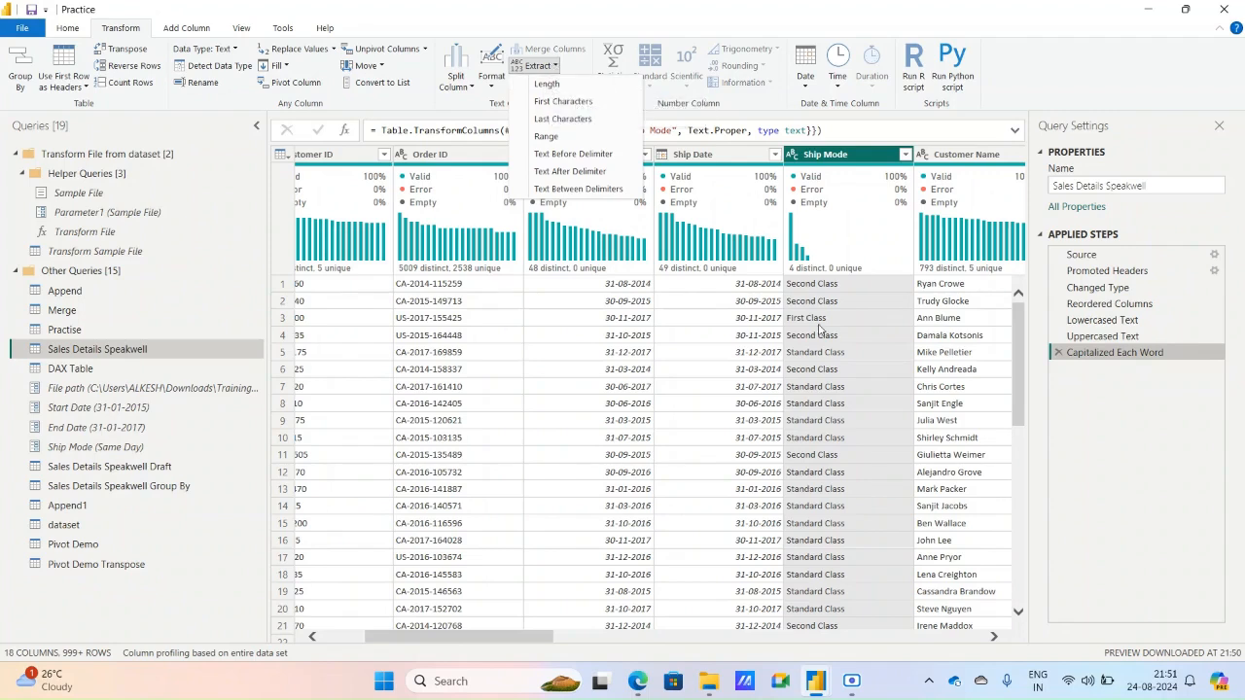
pyautogui.click(546, 85)
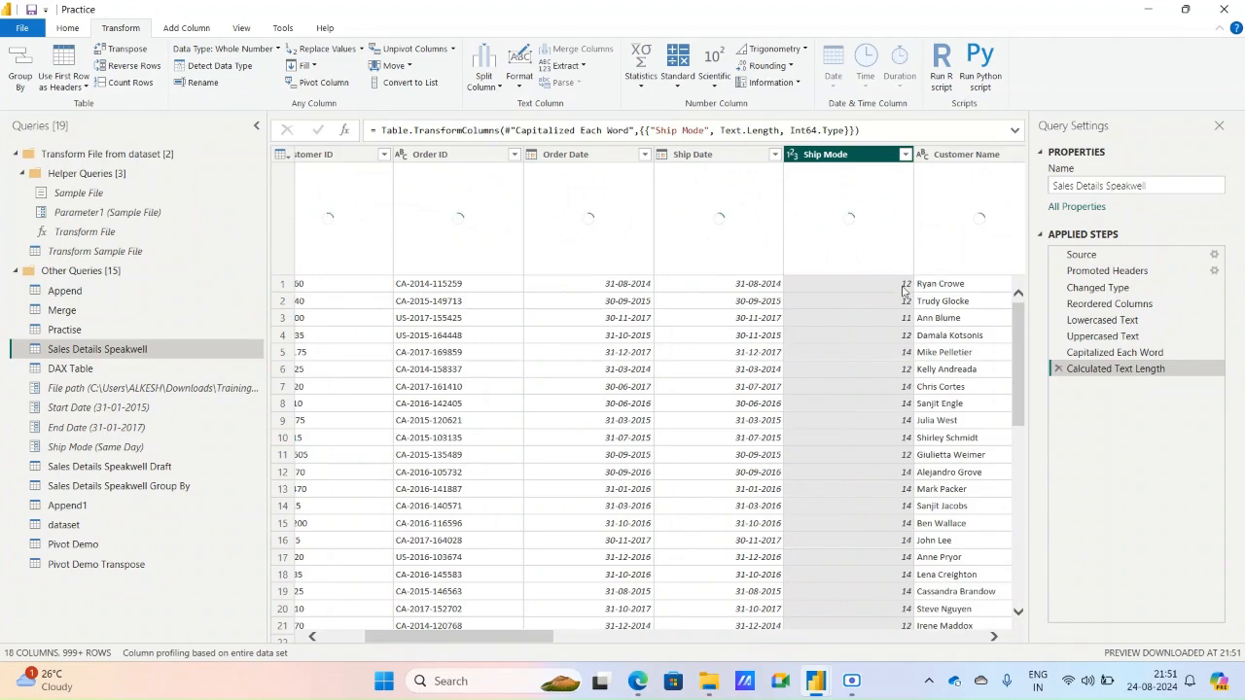
pyautogui.click(1060, 370)
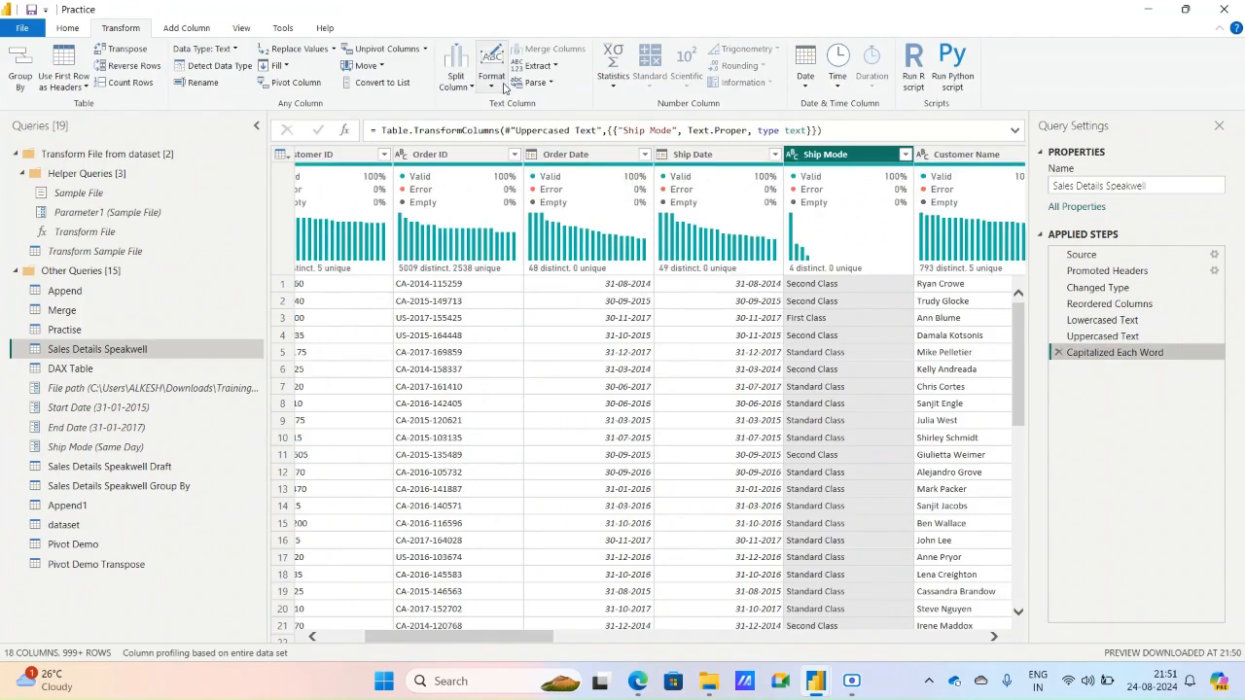
# - Add a new column that holds the text length of each Ship Mode value
pyautogui.click(187, 27)
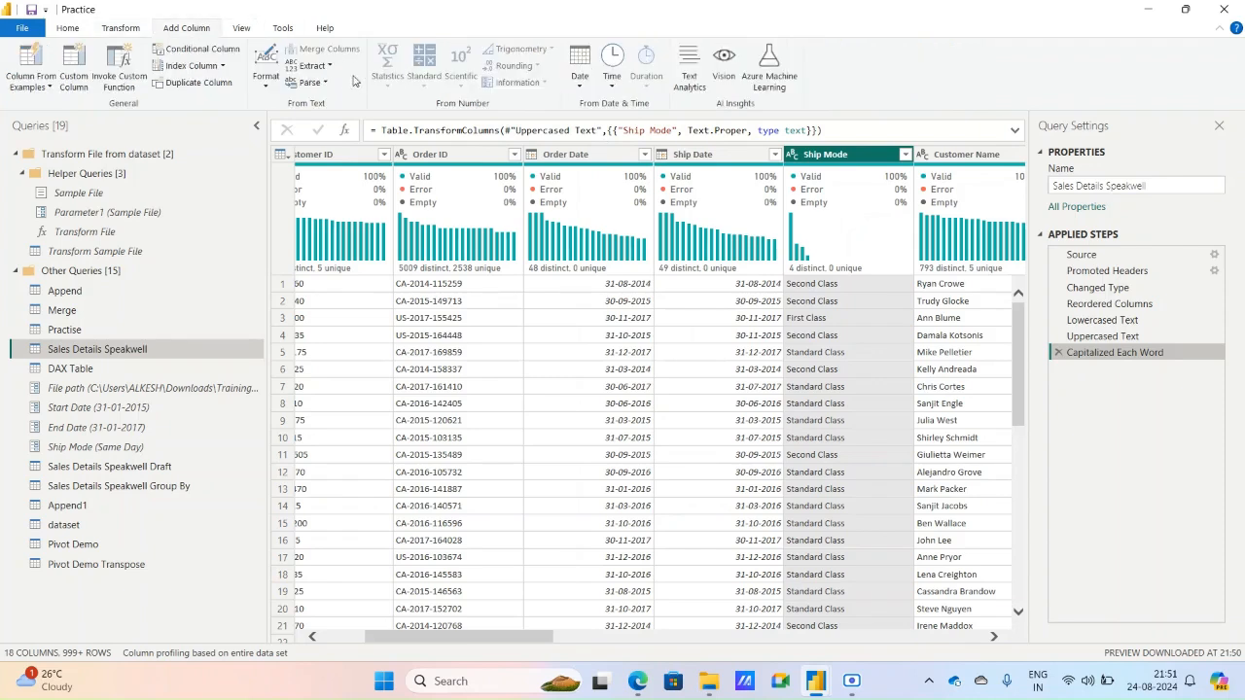
pyautogui.click(313, 65)
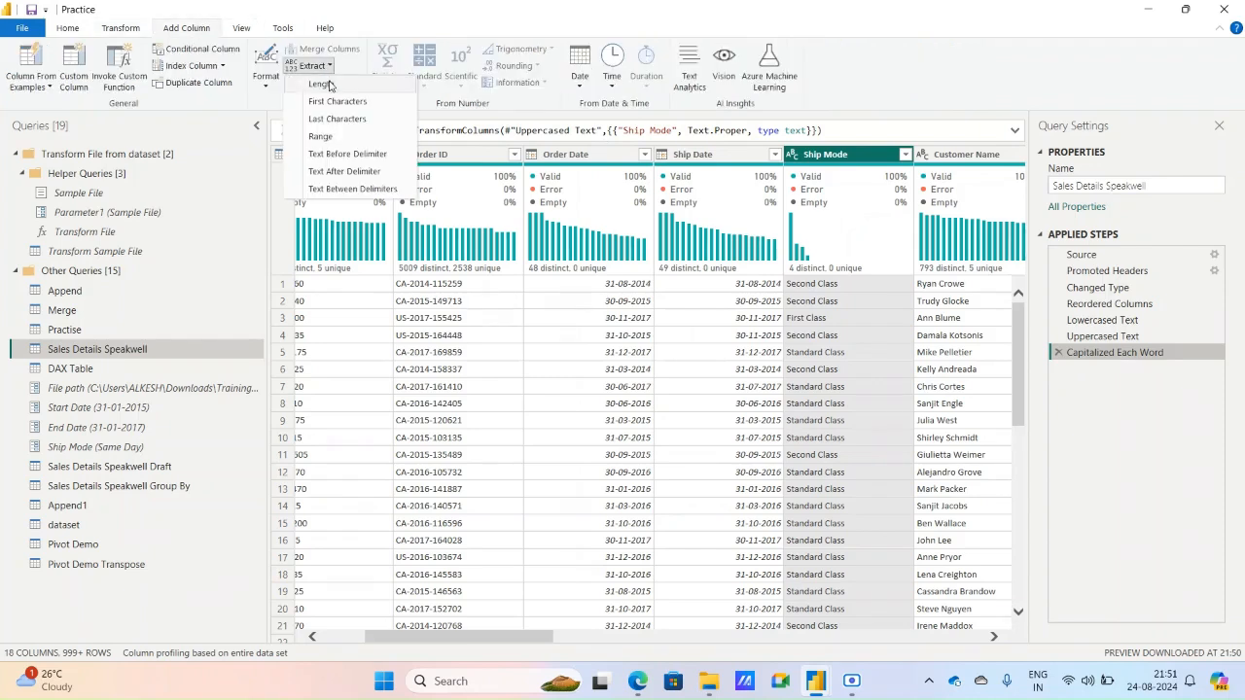
pyautogui.click(321, 84)
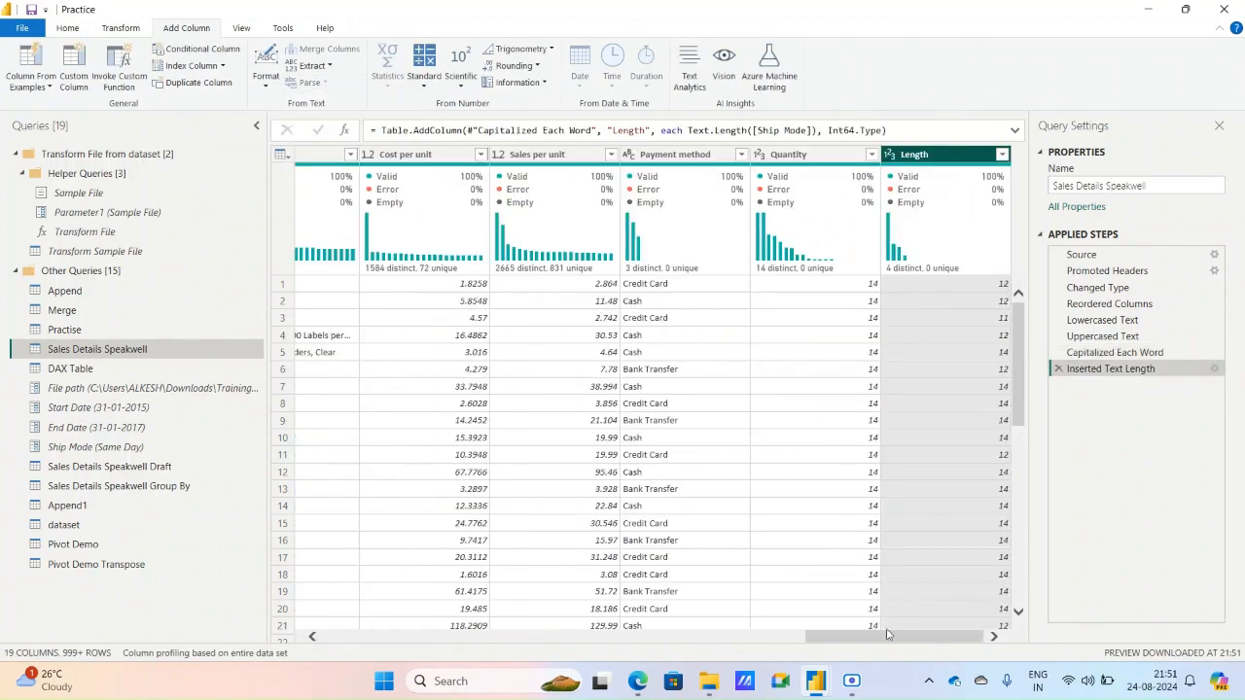
# - Extract the first 3 characters of the Ship Mode column in place, and remove that extraction
pyautogui.moveTo(869, 636); pyautogui.dragTo(445, 638)
pyautogui.click(763, 158)
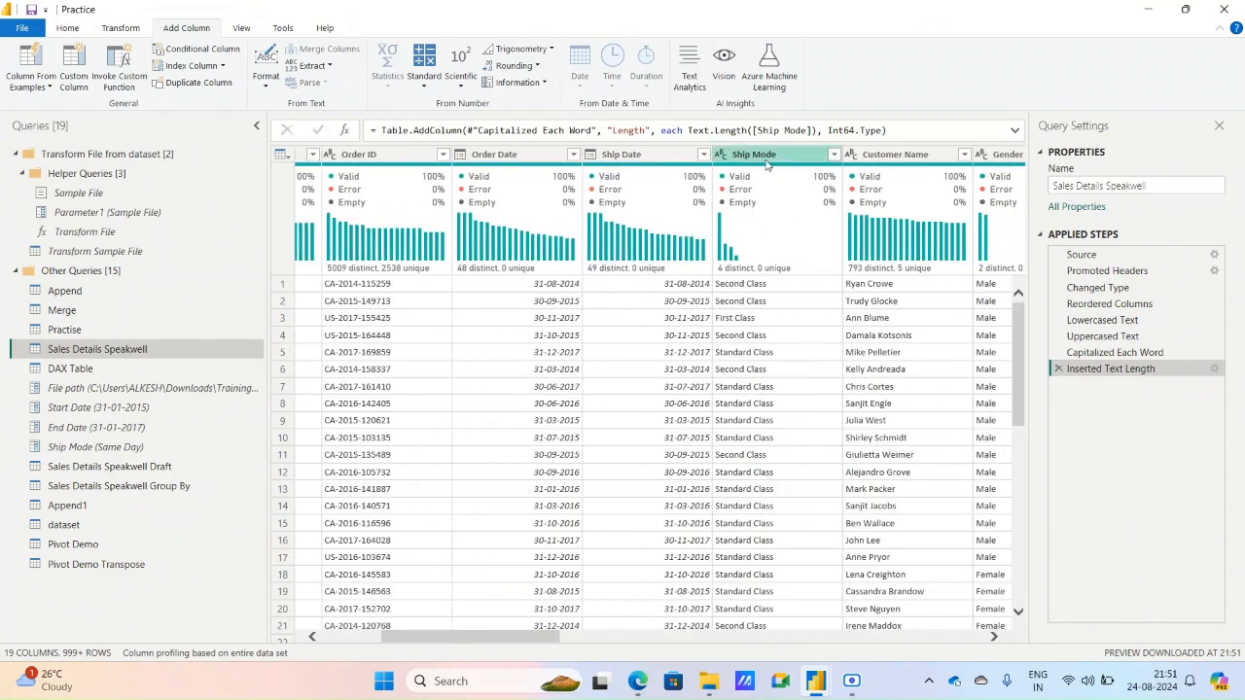
pyautogui.click(132, 31)
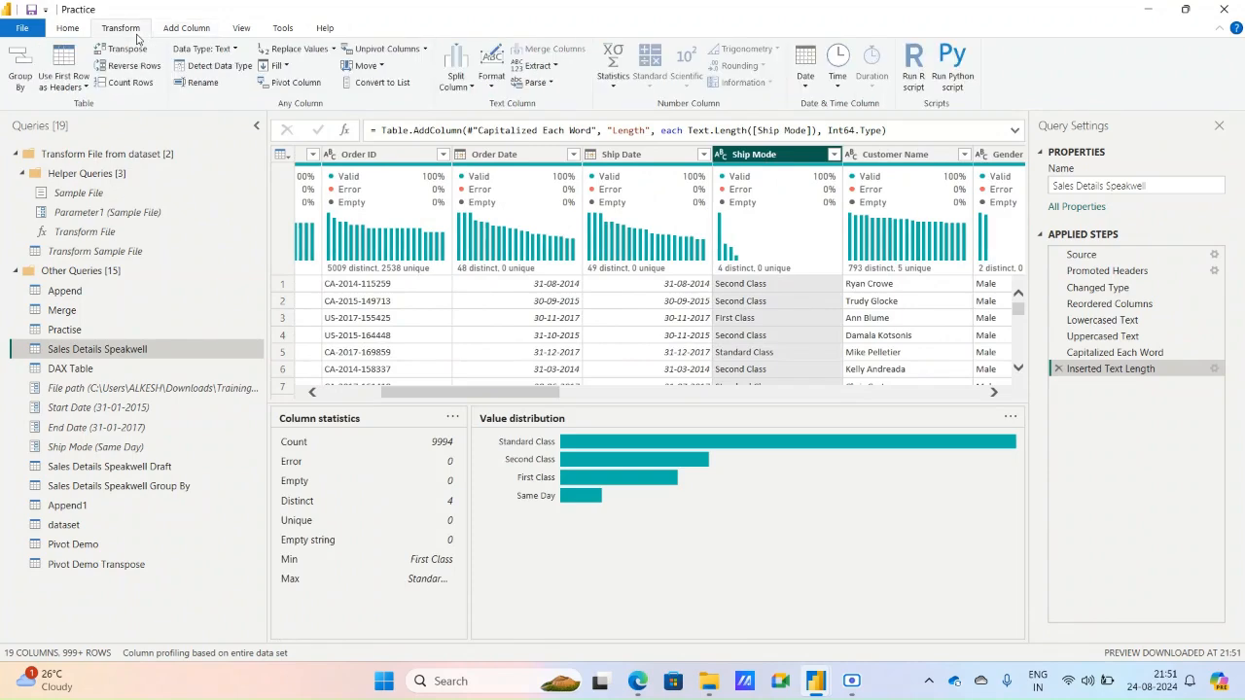
pyautogui.click(535, 66)
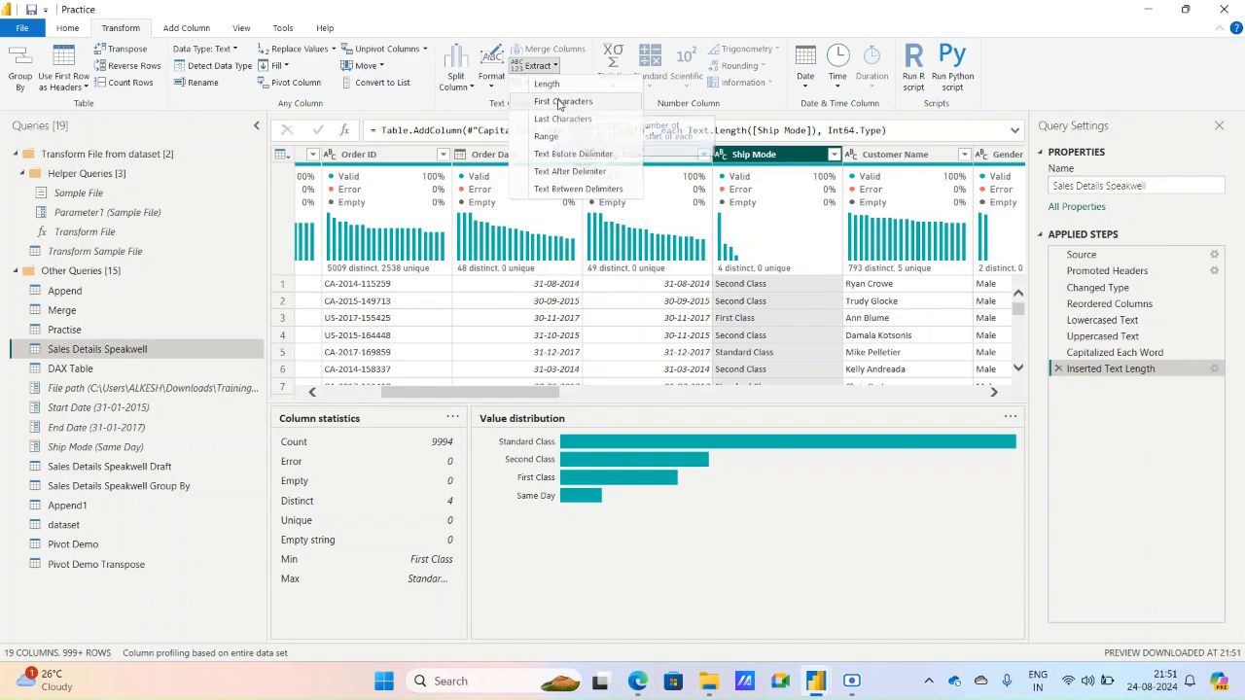
pyautogui.click(560, 104)
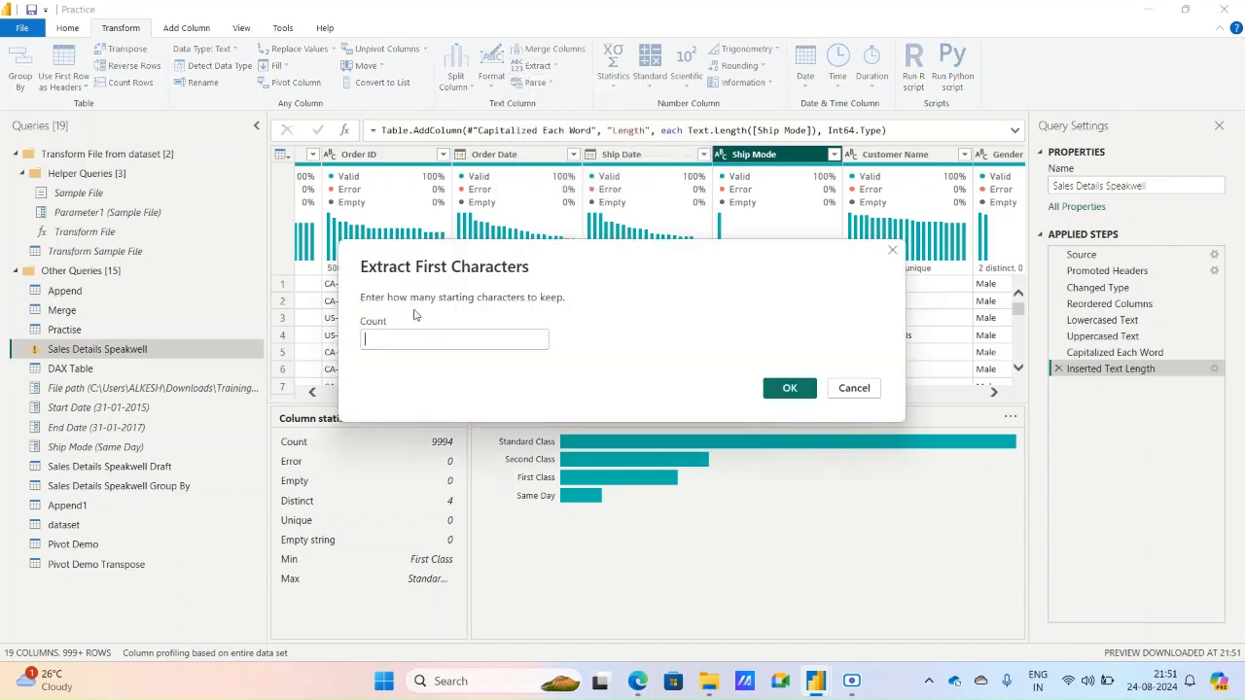
pyautogui.moveTo(546, 292); pyautogui.dragTo(317, 119)
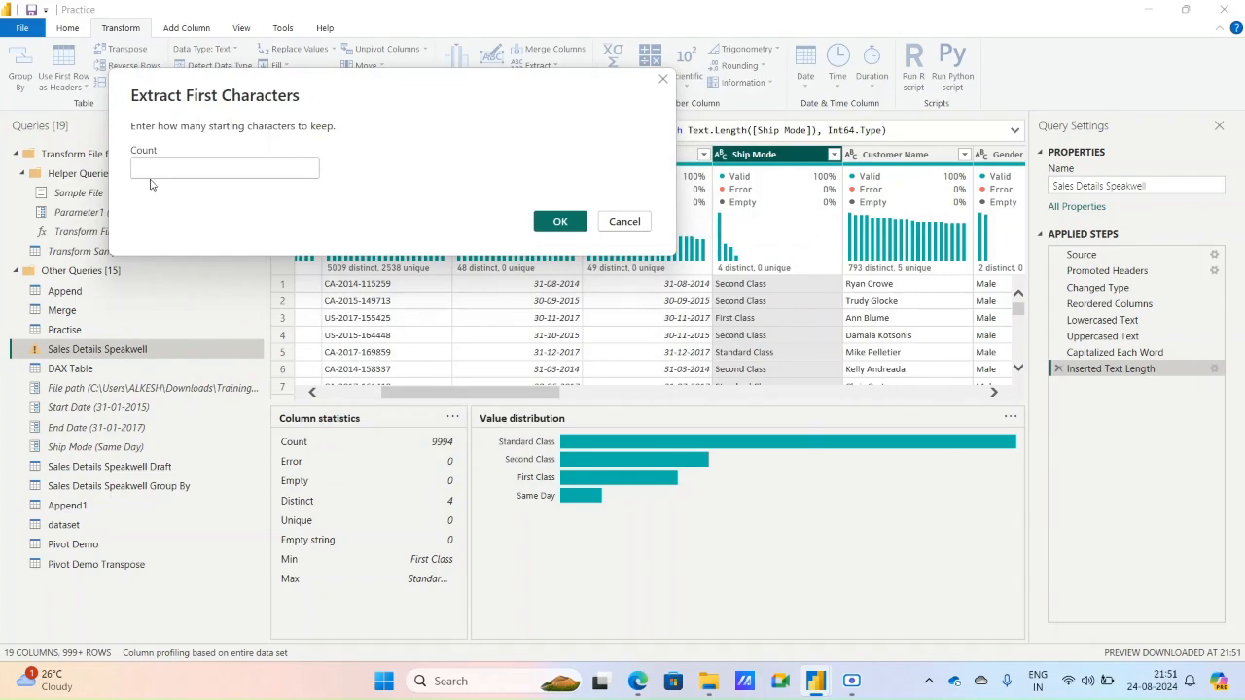
pyautogui.write('3')
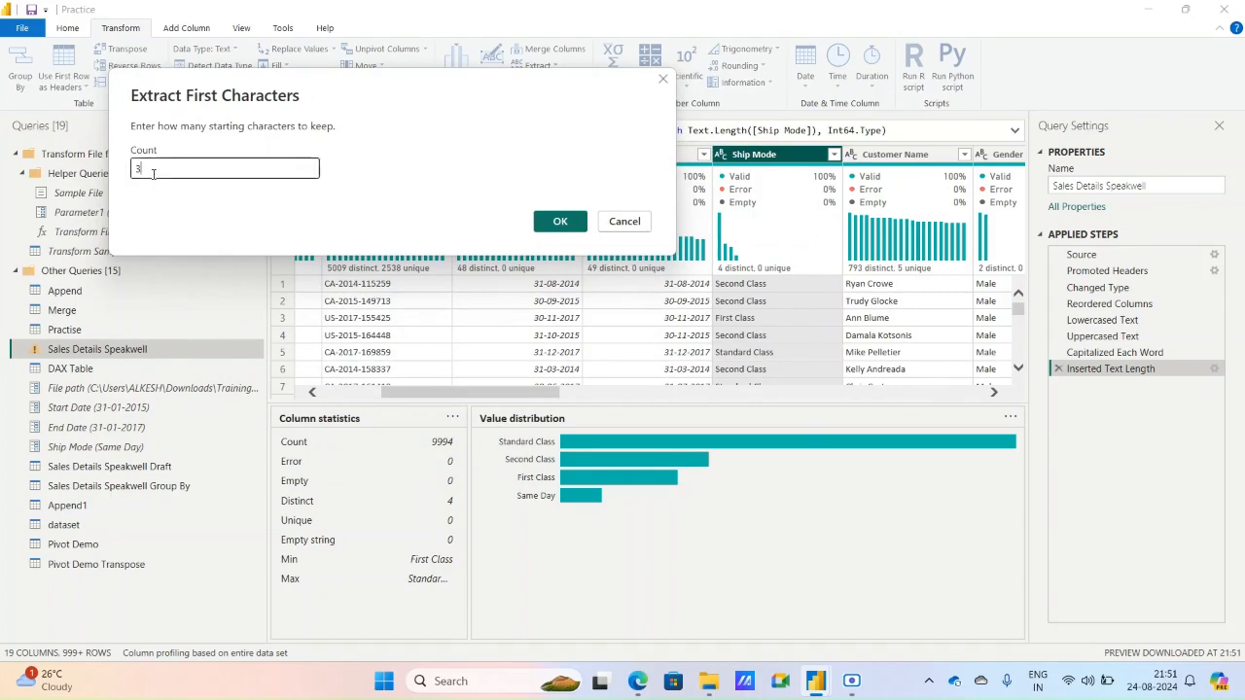
pyautogui.click(550, 223)
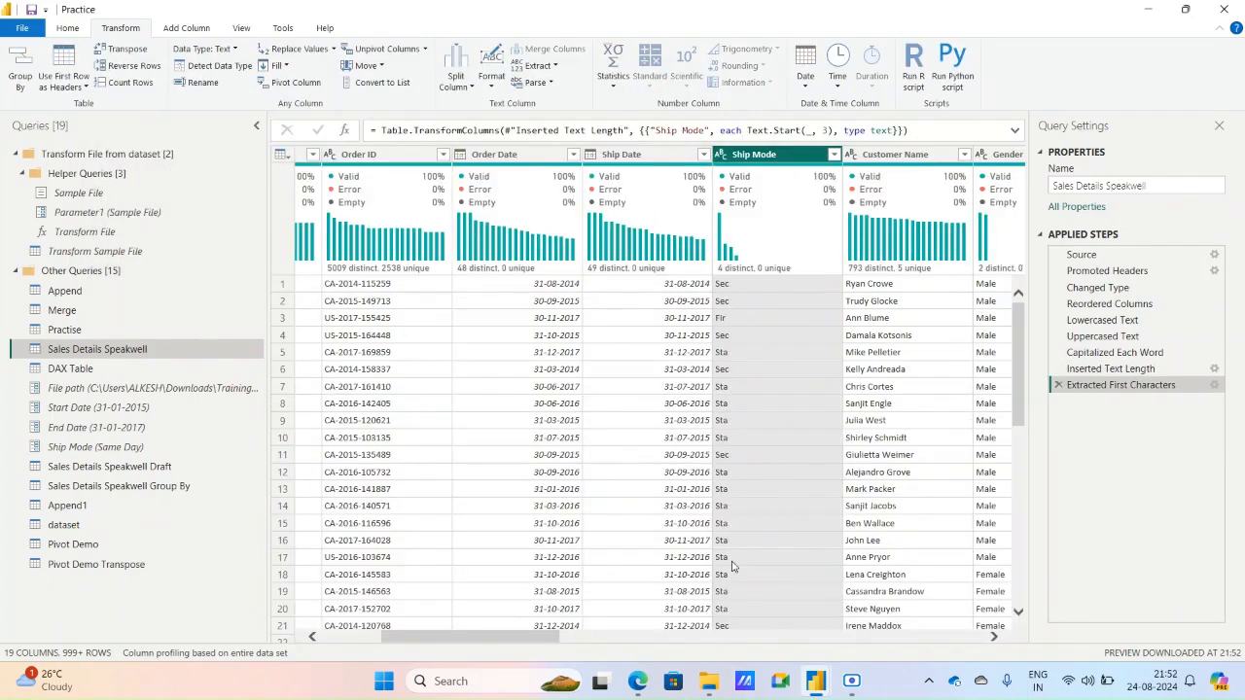
pyautogui.click(1060, 386)
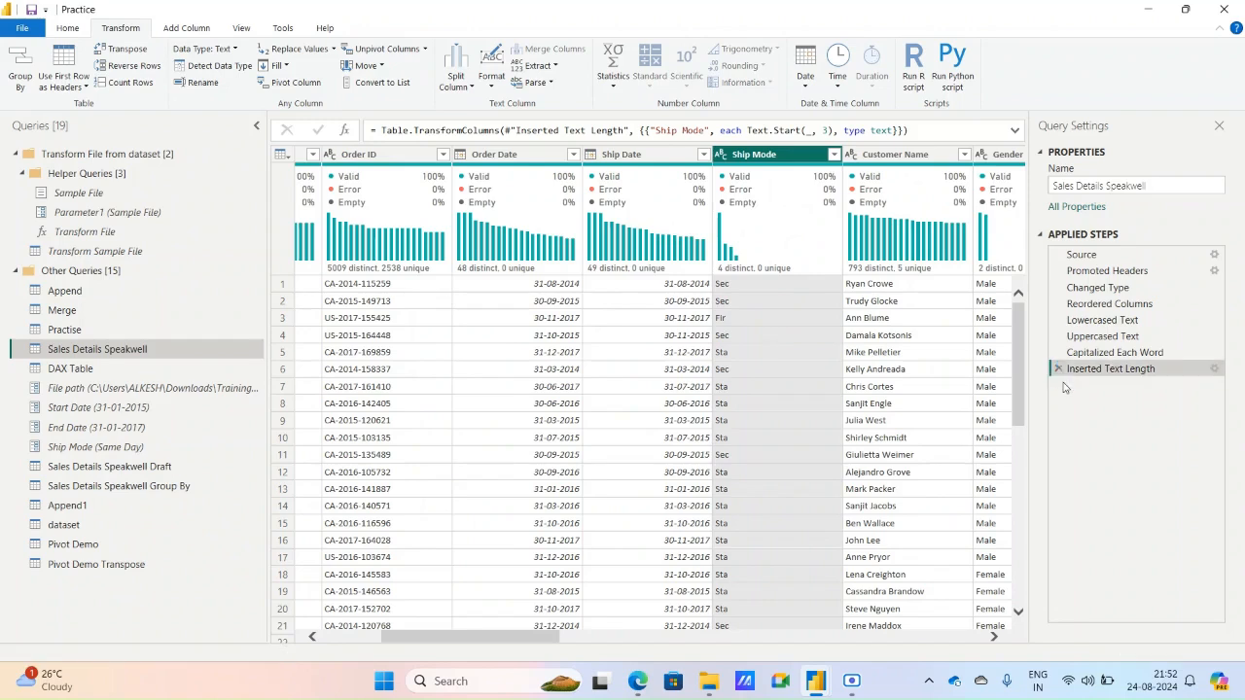
# - Extract the last 5 characters of the Ship Mode values, check the rows, and delete that applied step
pyautogui.click(552, 70)
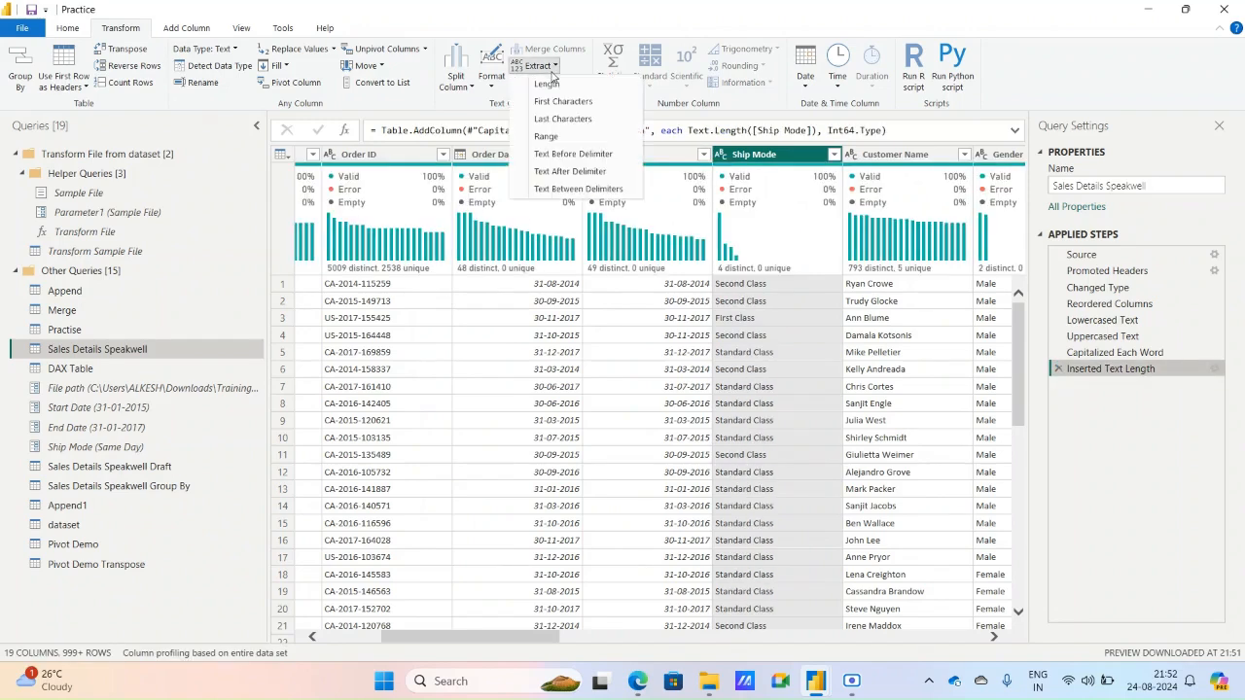
pyautogui.click(557, 121)
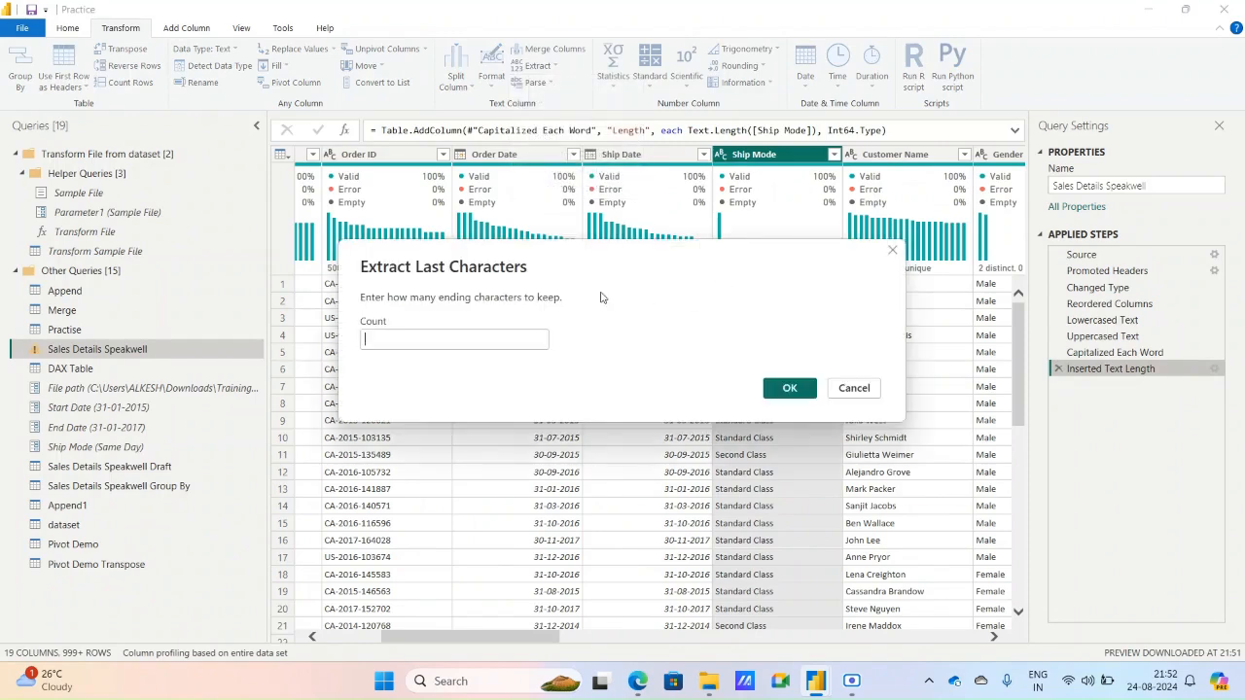
pyautogui.write('5')
pyautogui.click(790, 393)
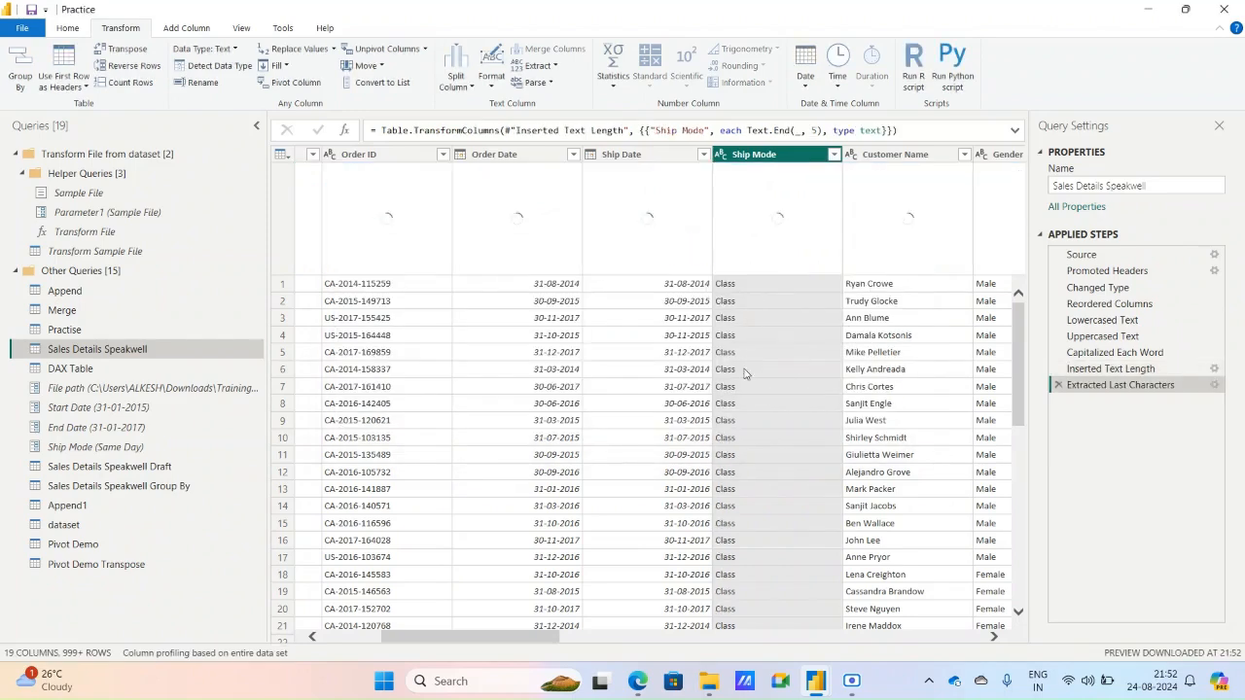
pyautogui.scroll(-8, 788, 501)
pyautogui.scroll(-4, 788, 501)
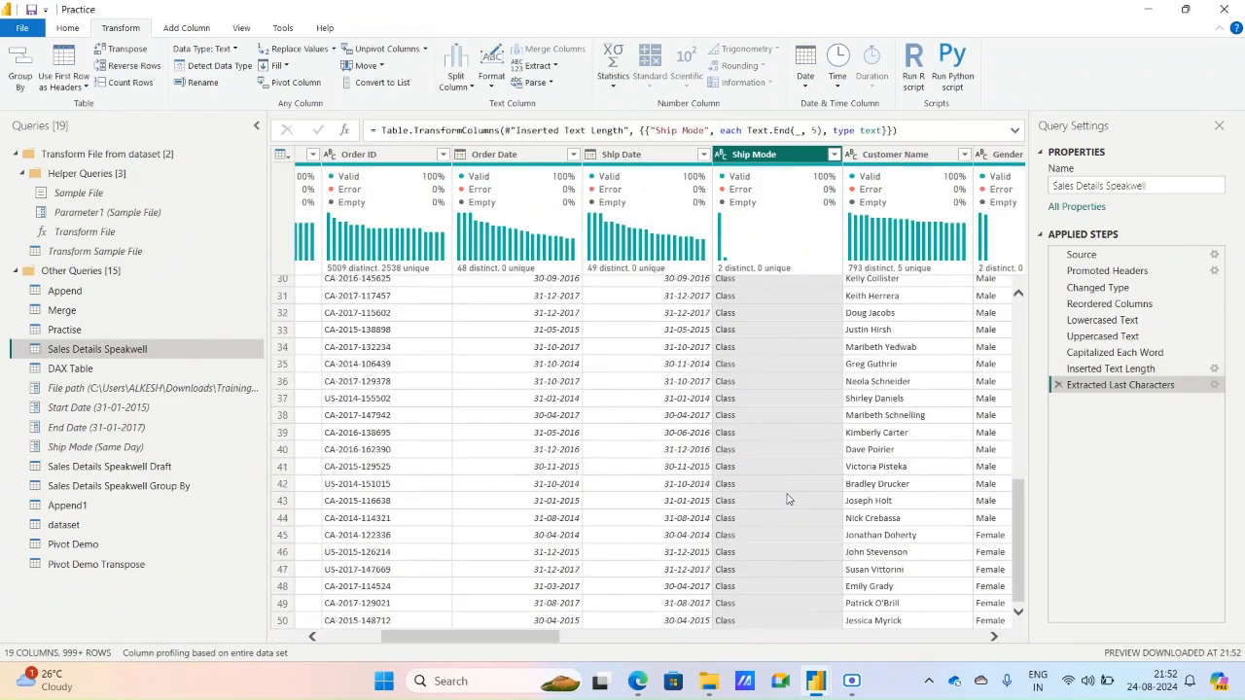
pyautogui.click(1058, 385)
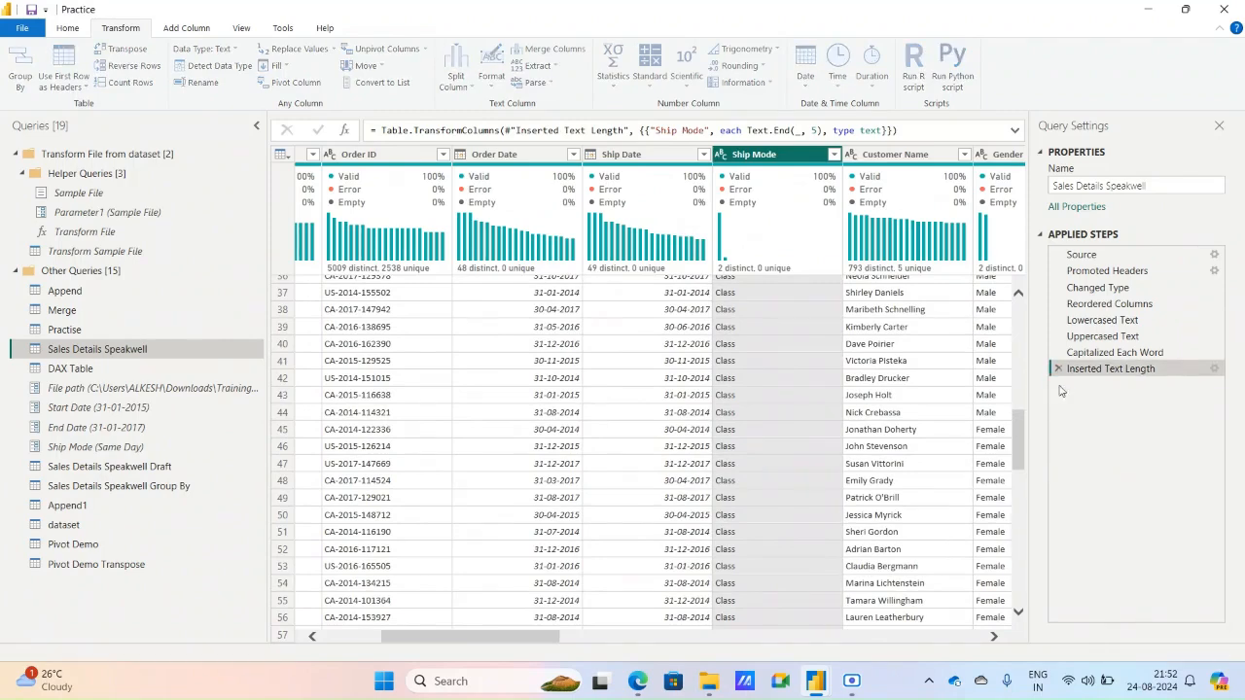
# - Extract a text range of 3 characters from starting index 5 in Ship Mode, and remove that step
pyautogui.click(552, 68)
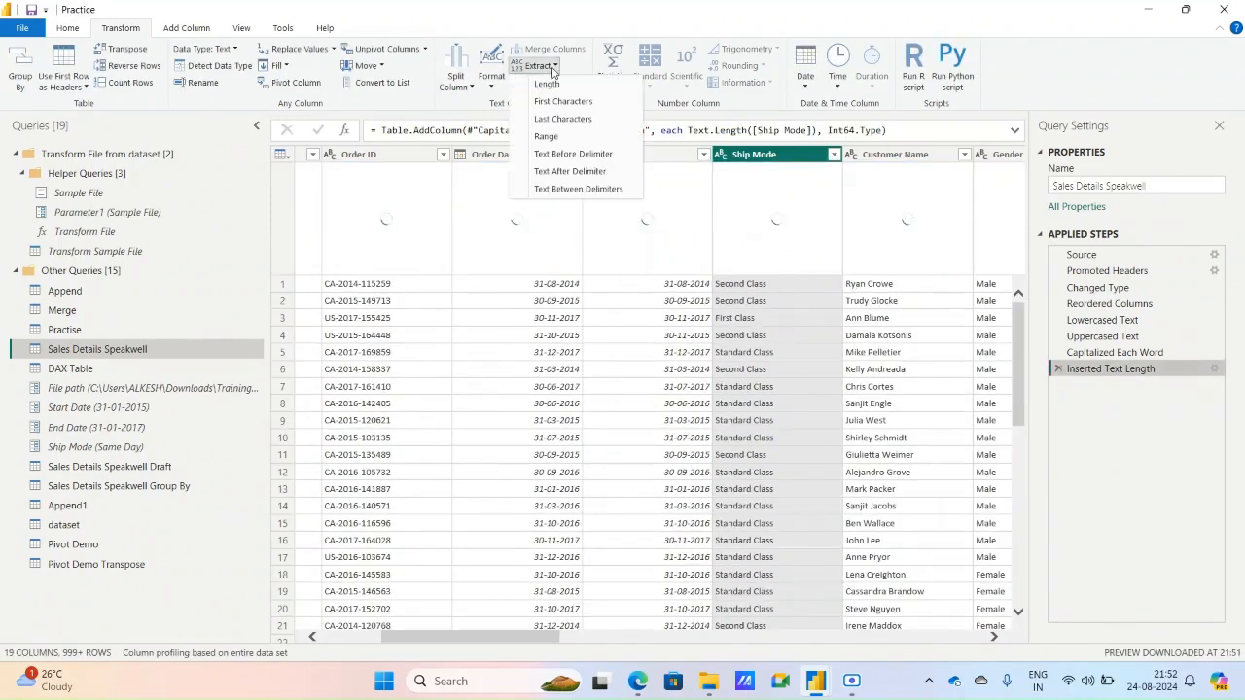
pyautogui.click(551, 136)
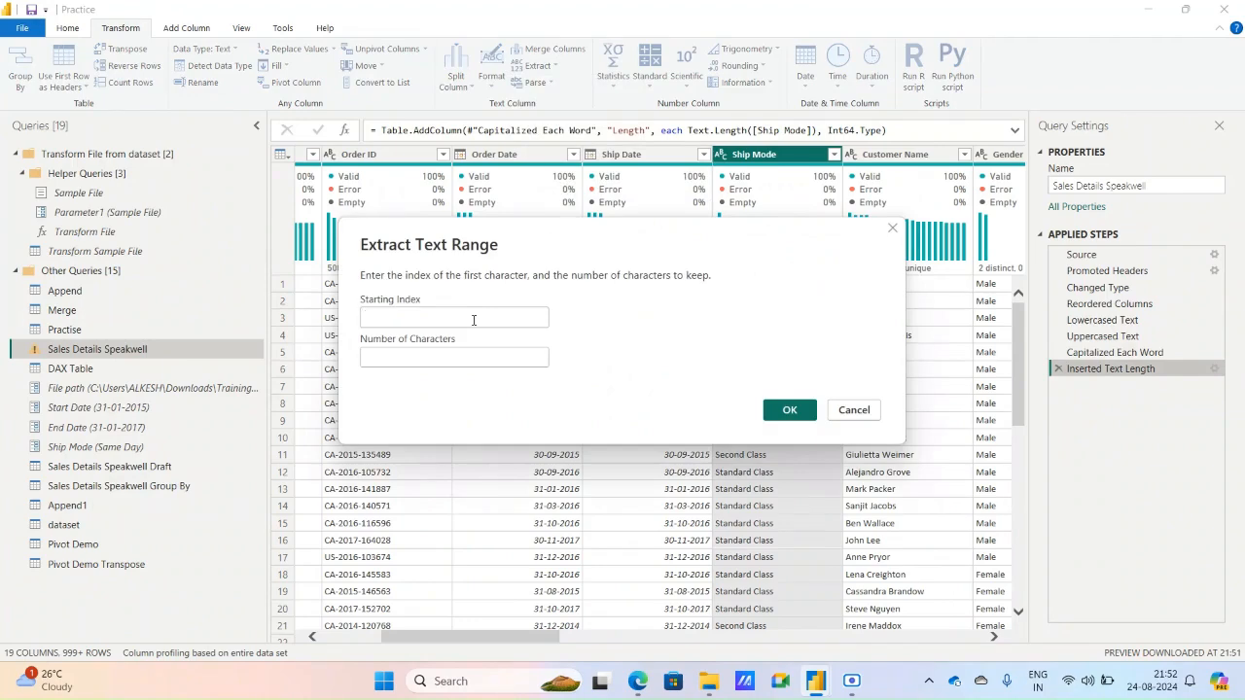
pyautogui.click(466, 326)
pyautogui.write('5')
pyautogui.click(406, 358)
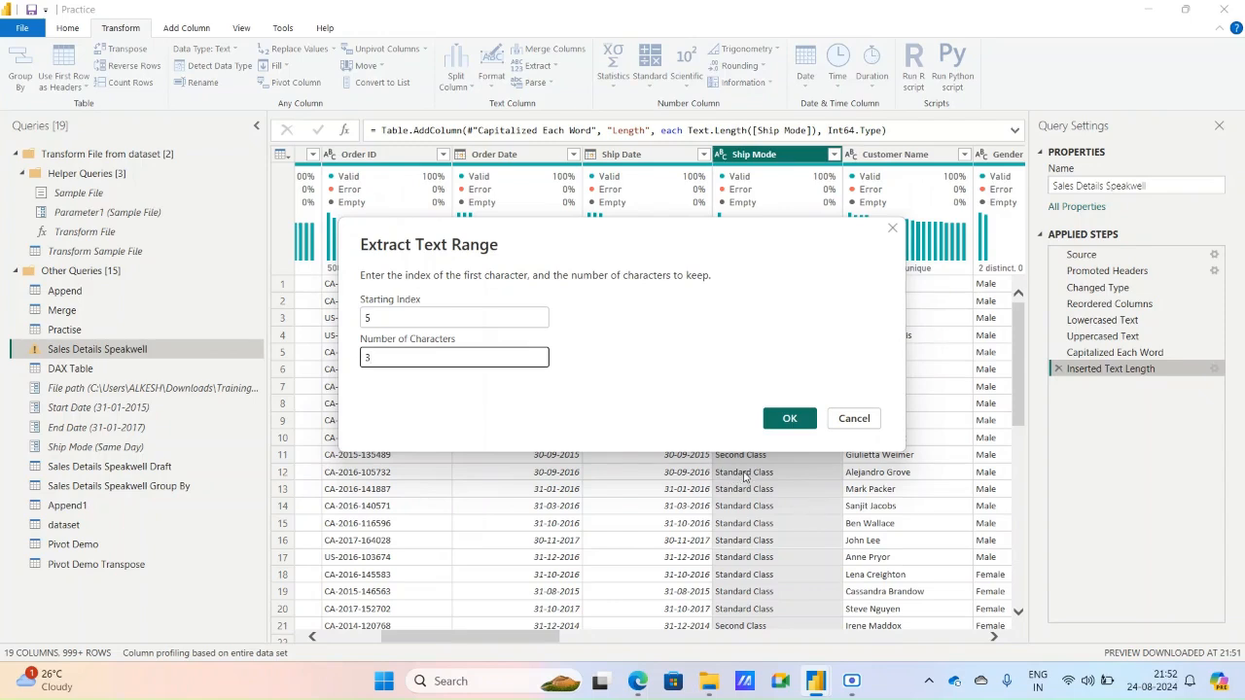
pyautogui.click(784, 418)
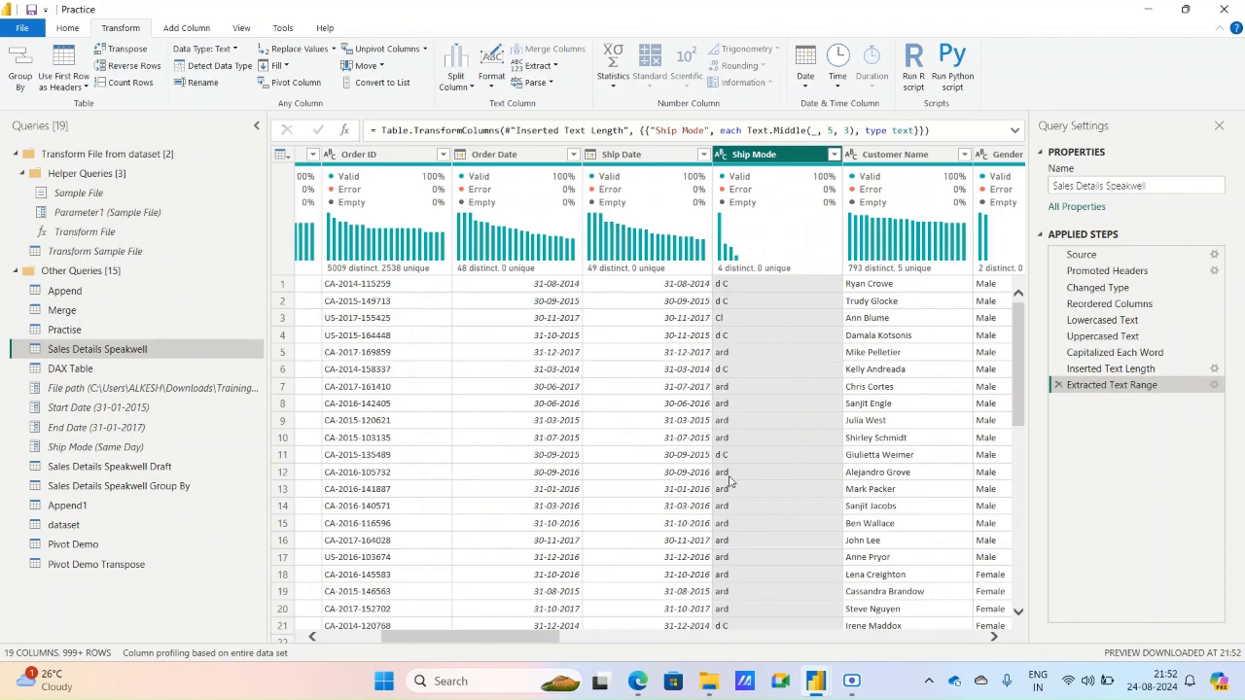
pyautogui.click(1059, 386)
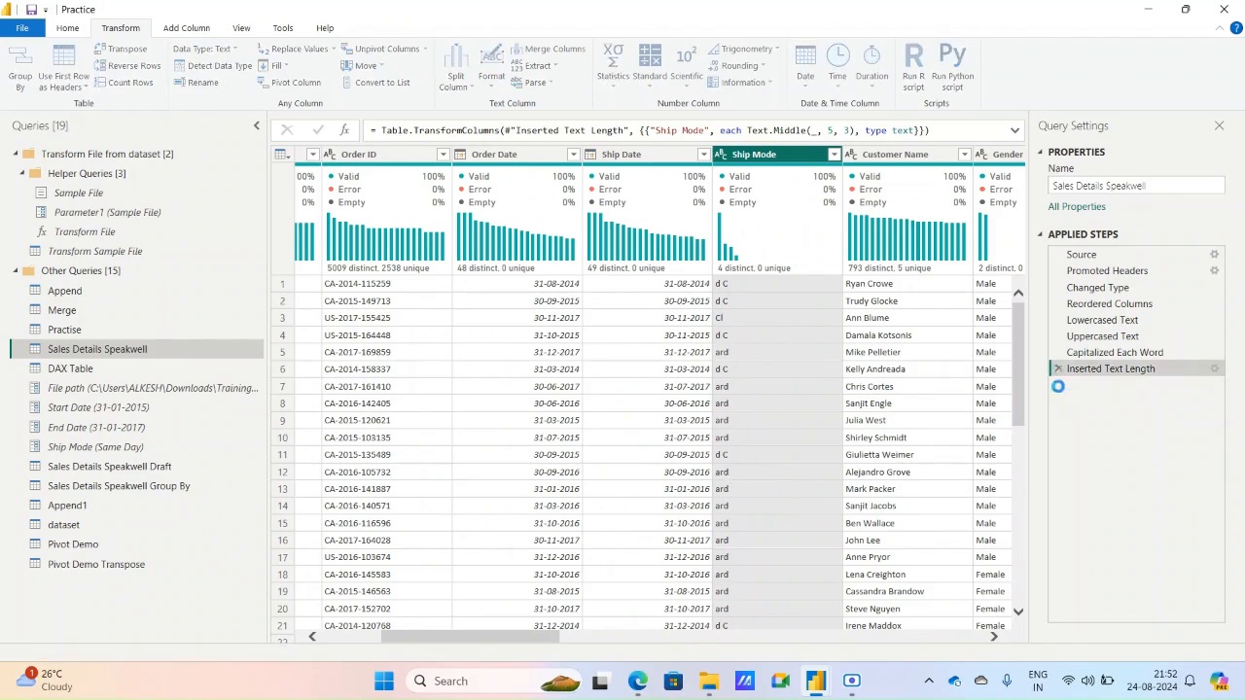
# - Extract the Ship Mode text before a space delimiter, and review the extraction's settings without changing them
pyautogui.click(537, 65)
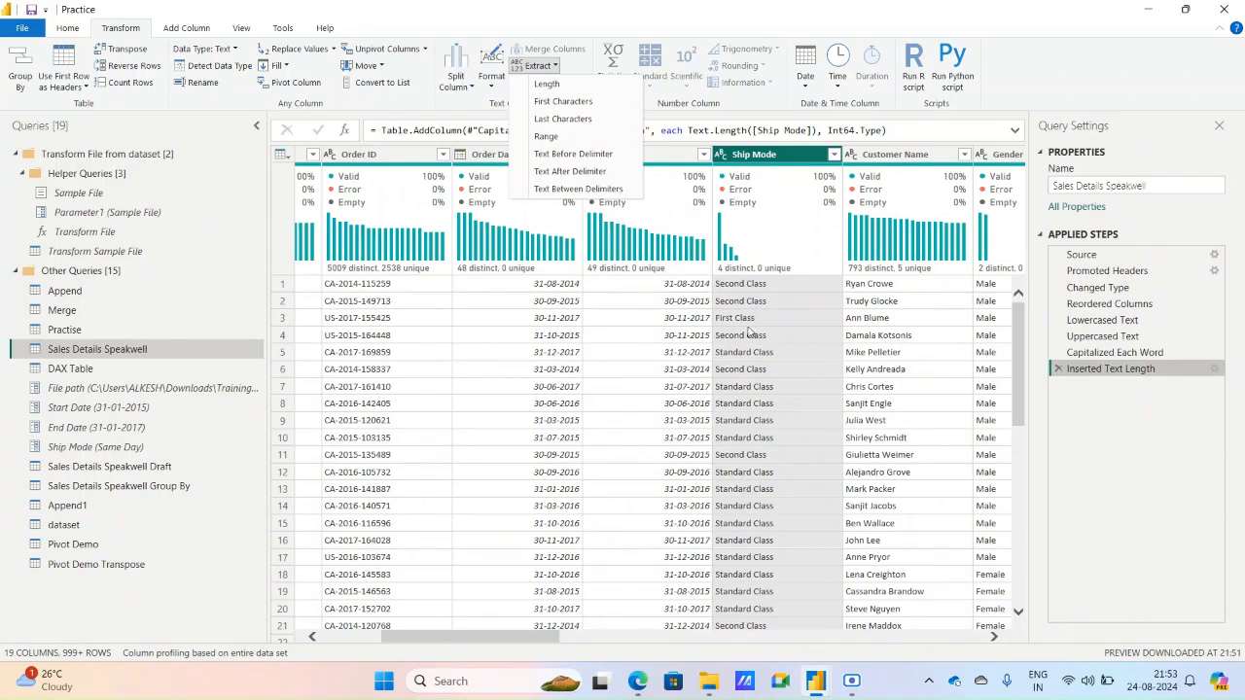
pyautogui.click(584, 157)
pyautogui.click(490, 329)
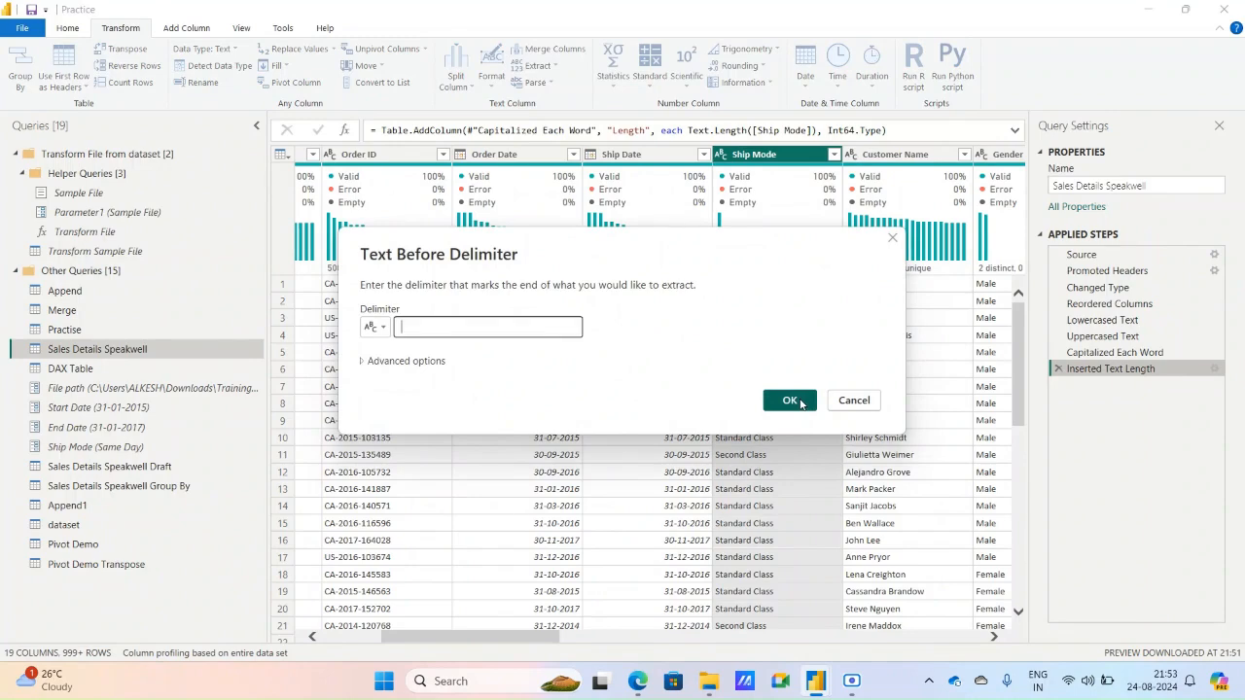
pyautogui.click(790, 400)
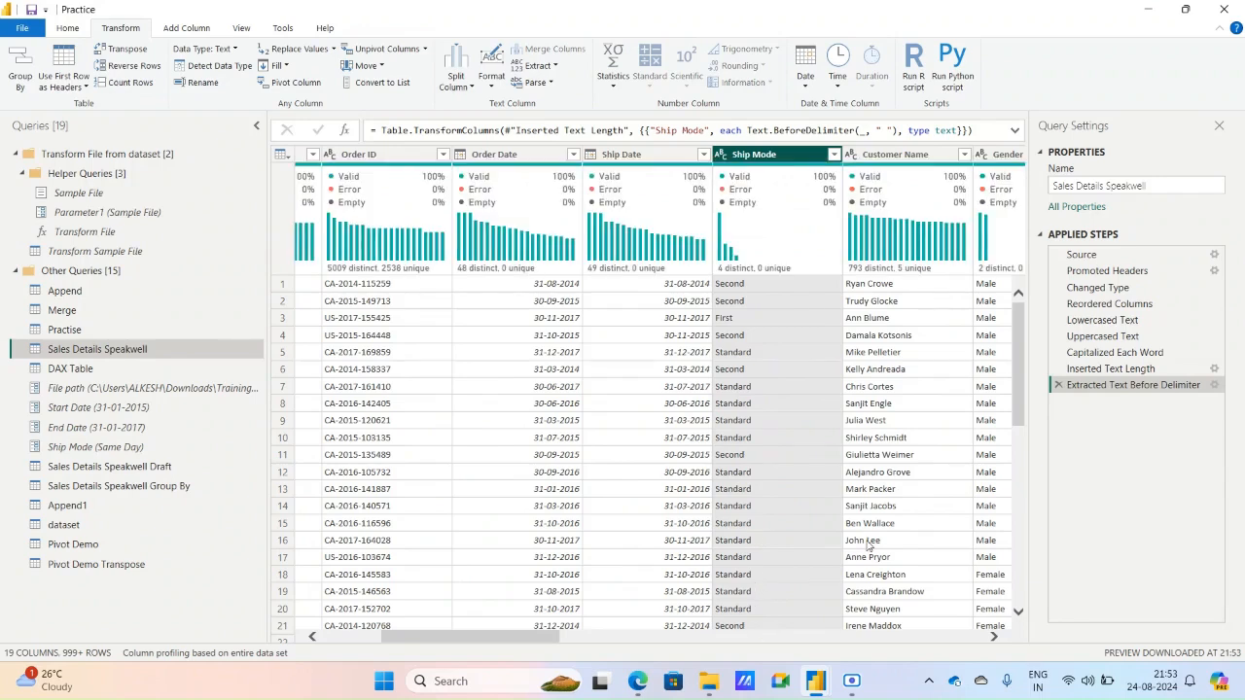
pyautogui.click(1215, 385)
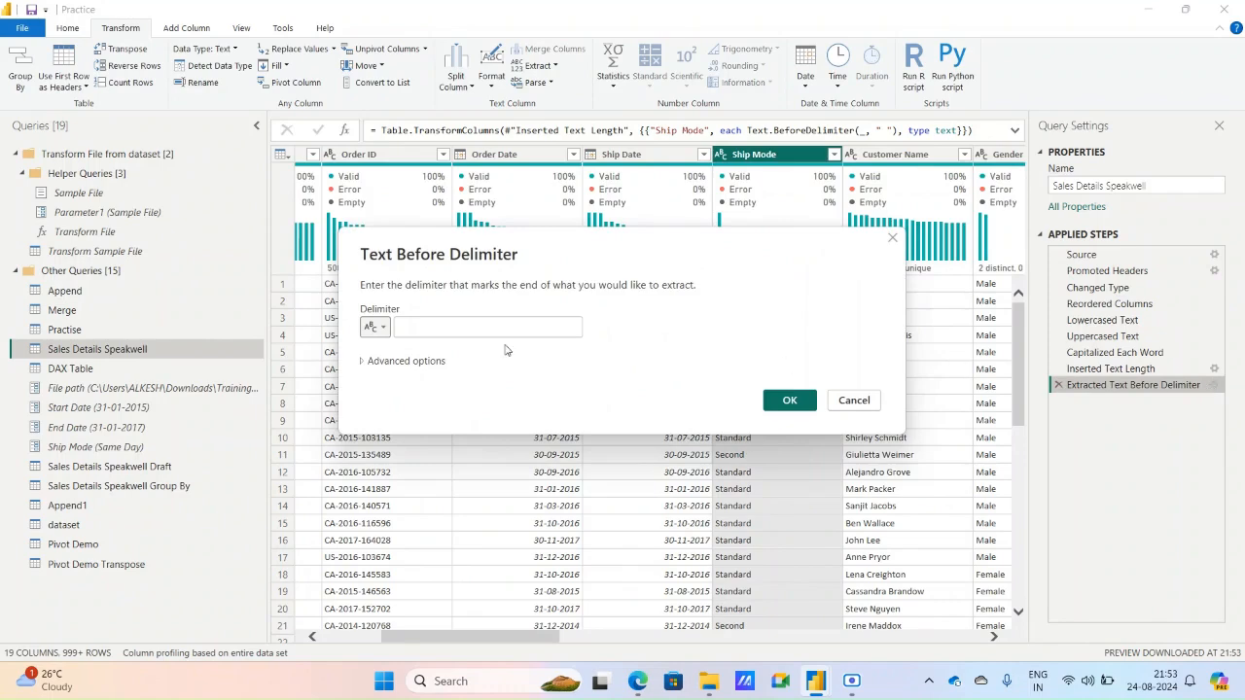
pyautogui.click(851, 401)
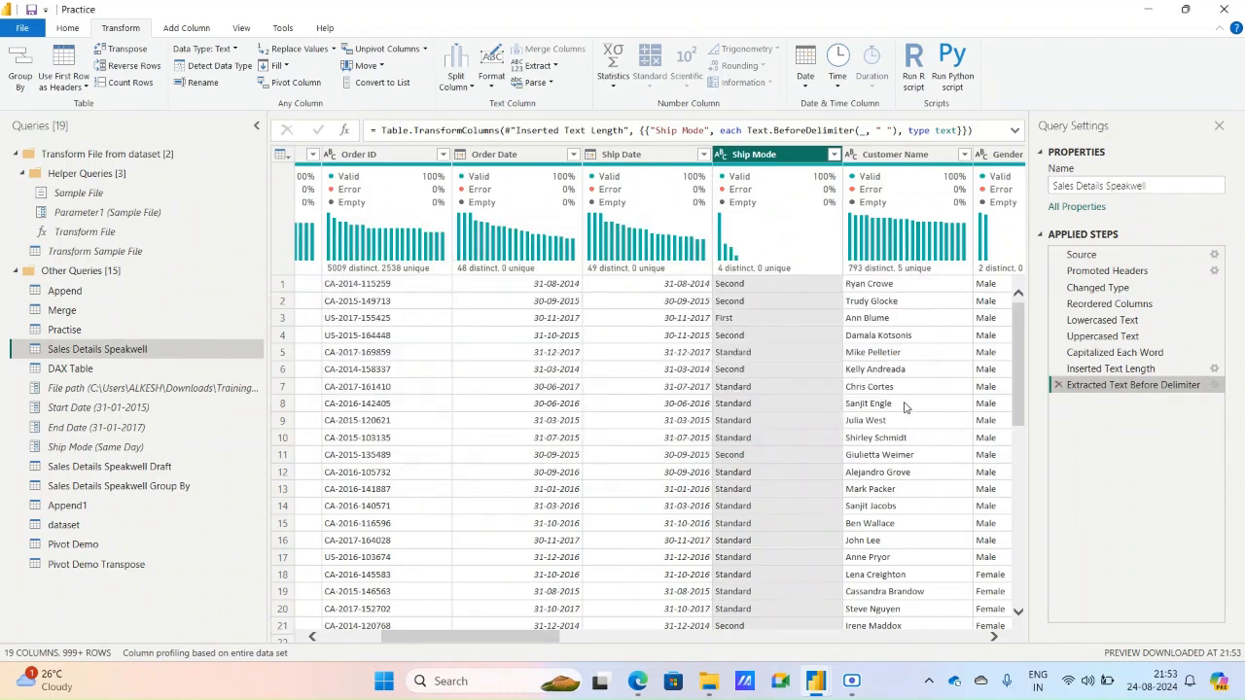
# - Replace the Ship Mode before-delimiter extraction with one that keeps the text after a space delimiter
pyautogui.click(1058, 385)
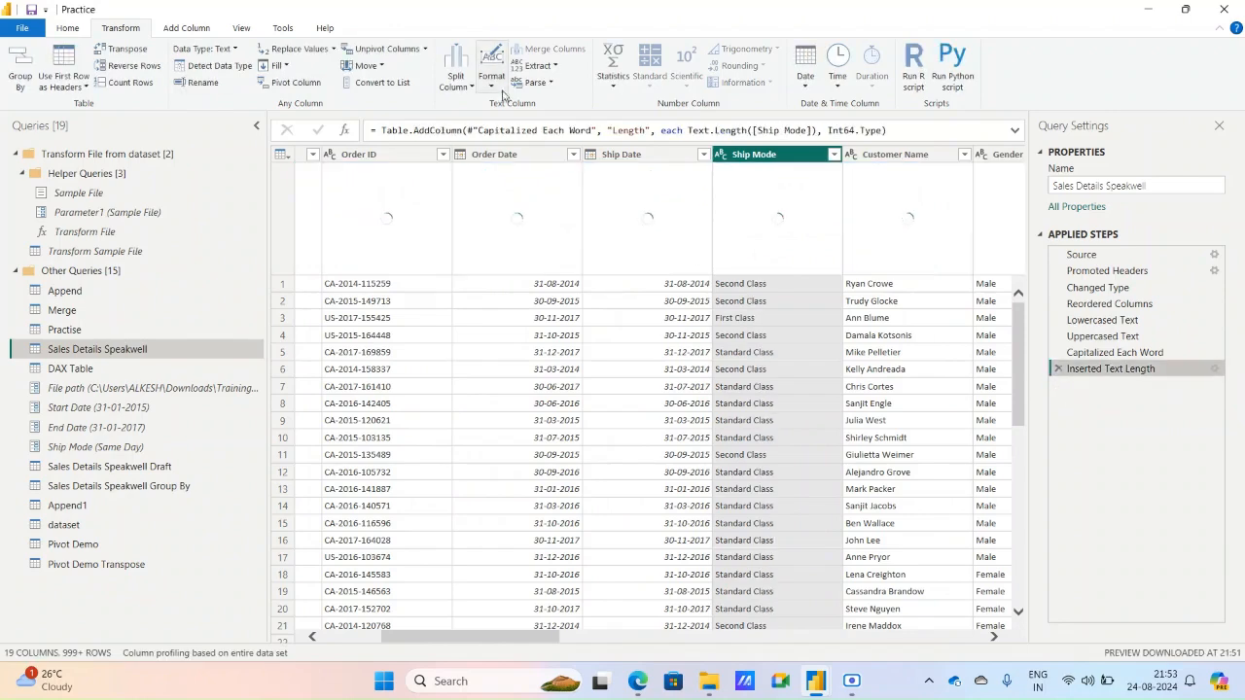
pyautogui.click(540, 66)
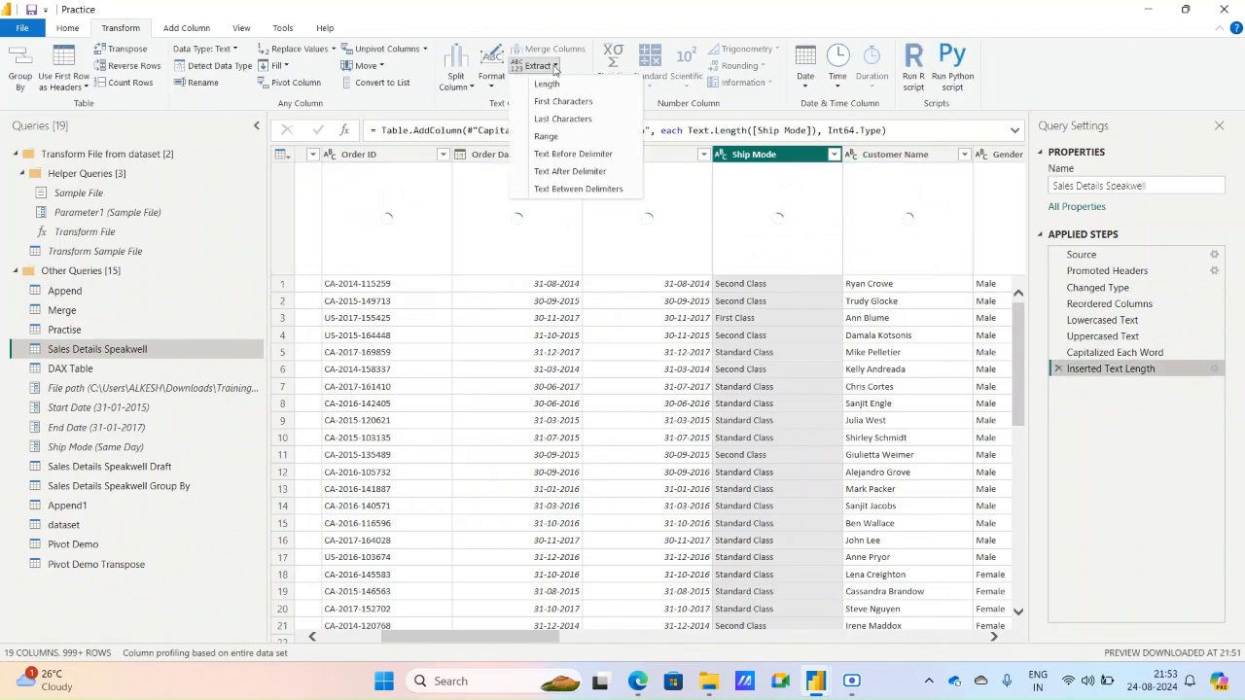
pyautogui.click(564, 171)
pyautogui.click(451, 325)
pyautogui.click(790, 400)
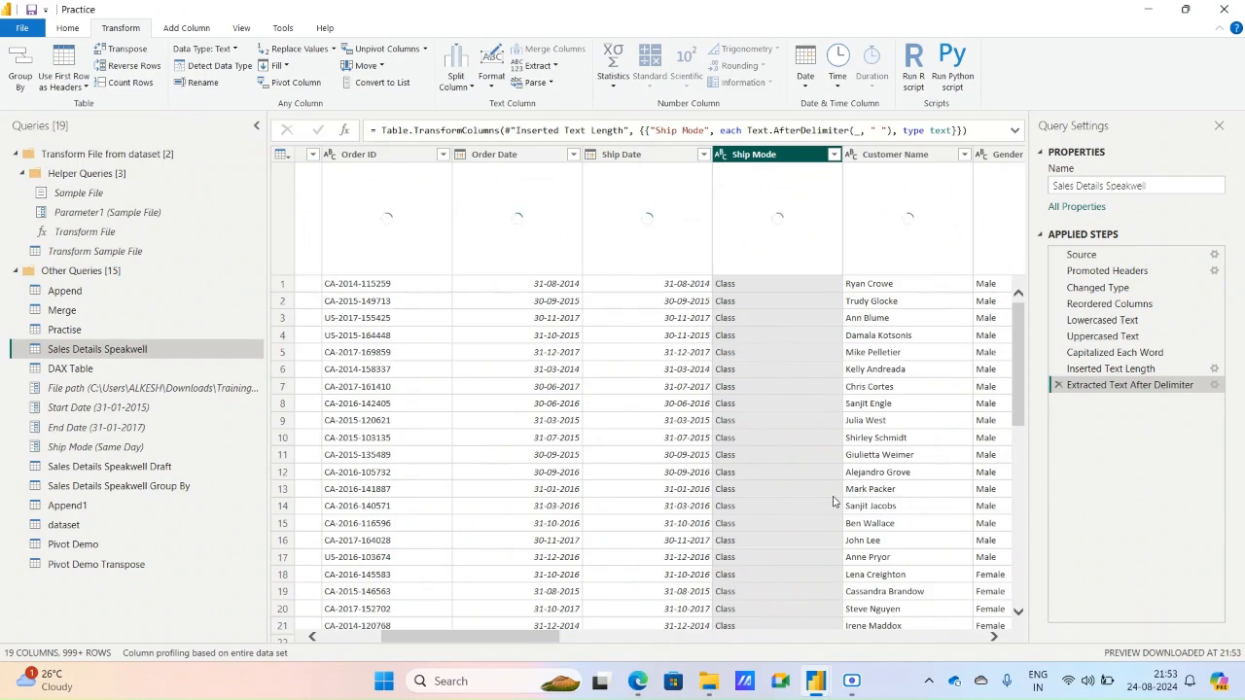
# - Check the fully loaded list of distinct Ship Mode values, and delete the after-delimiter extraction step
pyautogui.click(834, 155)
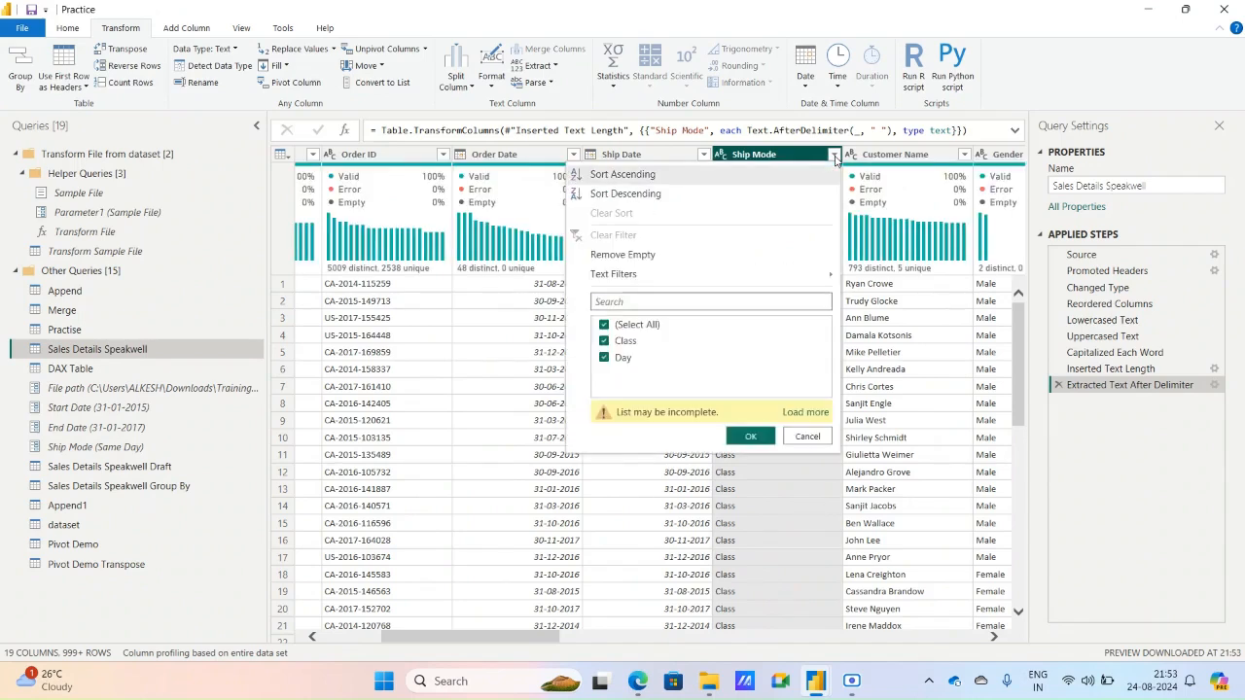
pyautogui.click(797, 413)
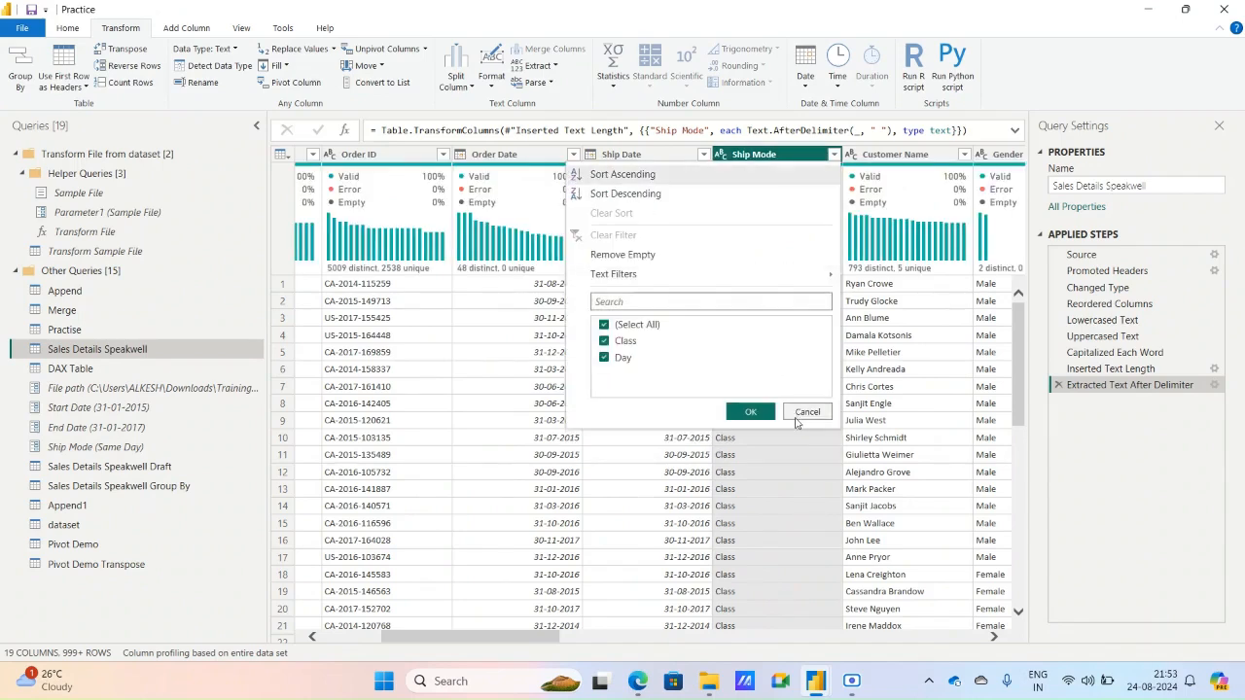
pyautogui.click(801, 413)
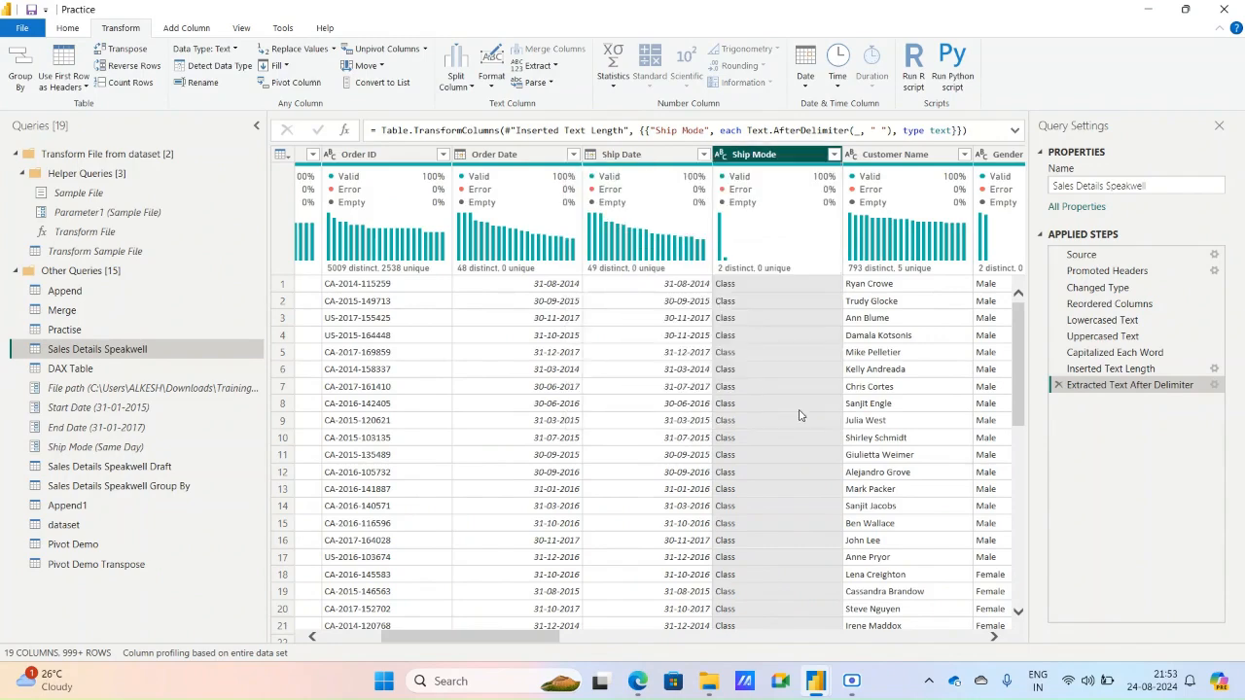
pyautogui.click(1059, 385)
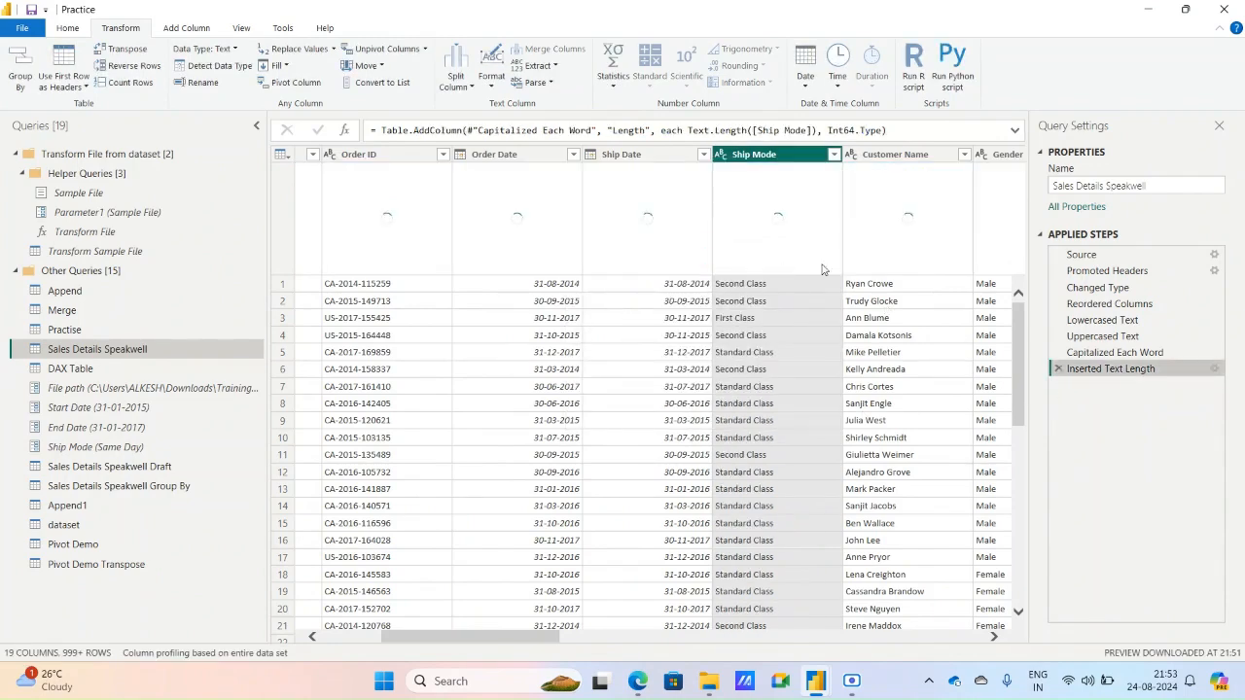
# - Set up a text-between-delimiters extraction on the Order ID column with start delimiter 3 and end delimiter 8
pyautogui.click(536, 65)
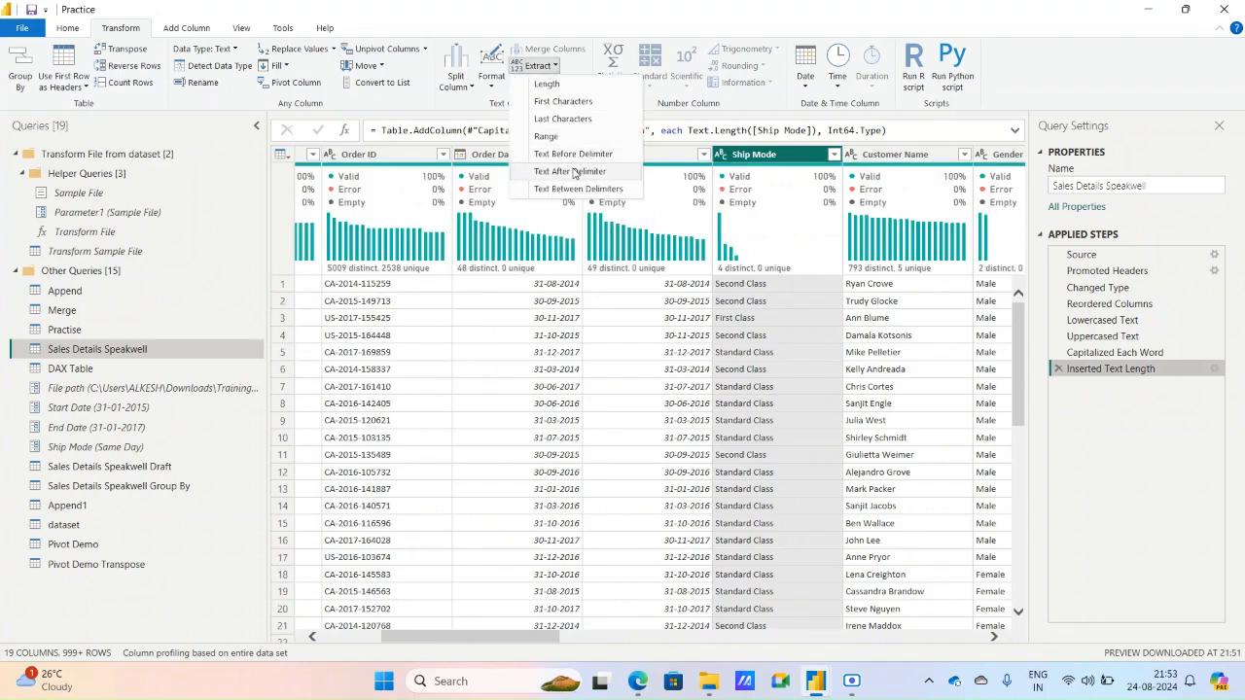
pyautogui.click(406, 158)
pyautogui.click(405, 156)
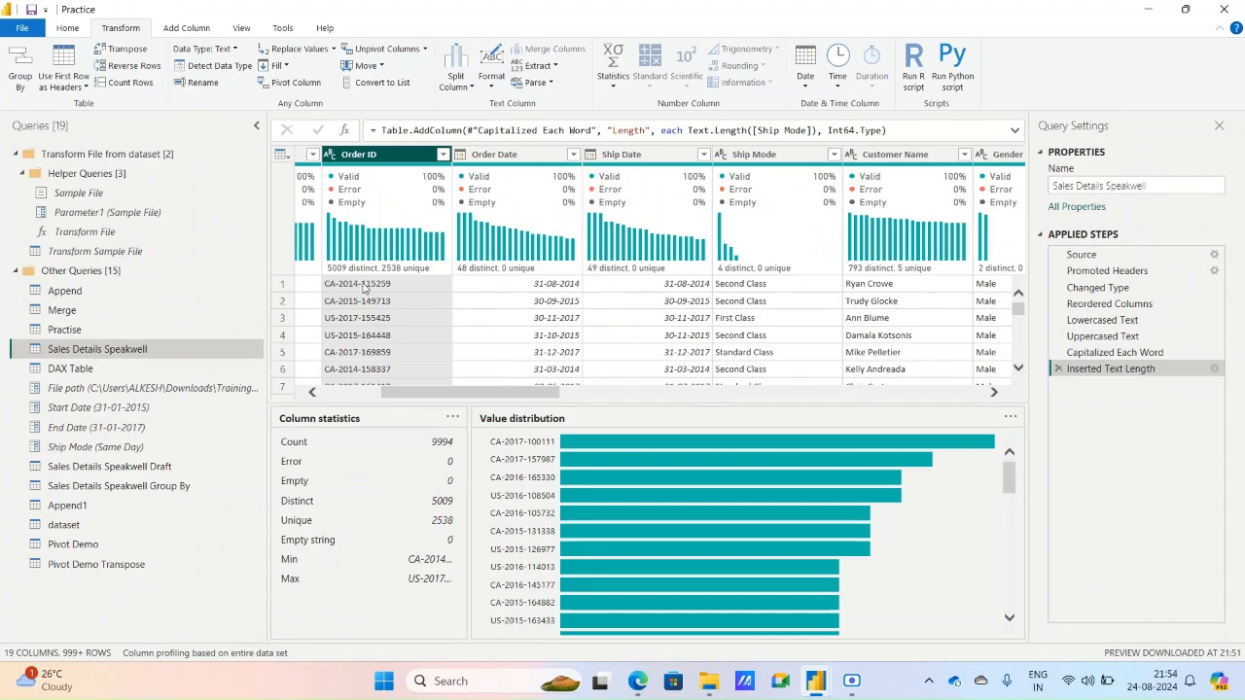
pyautogui.click(551, 85)
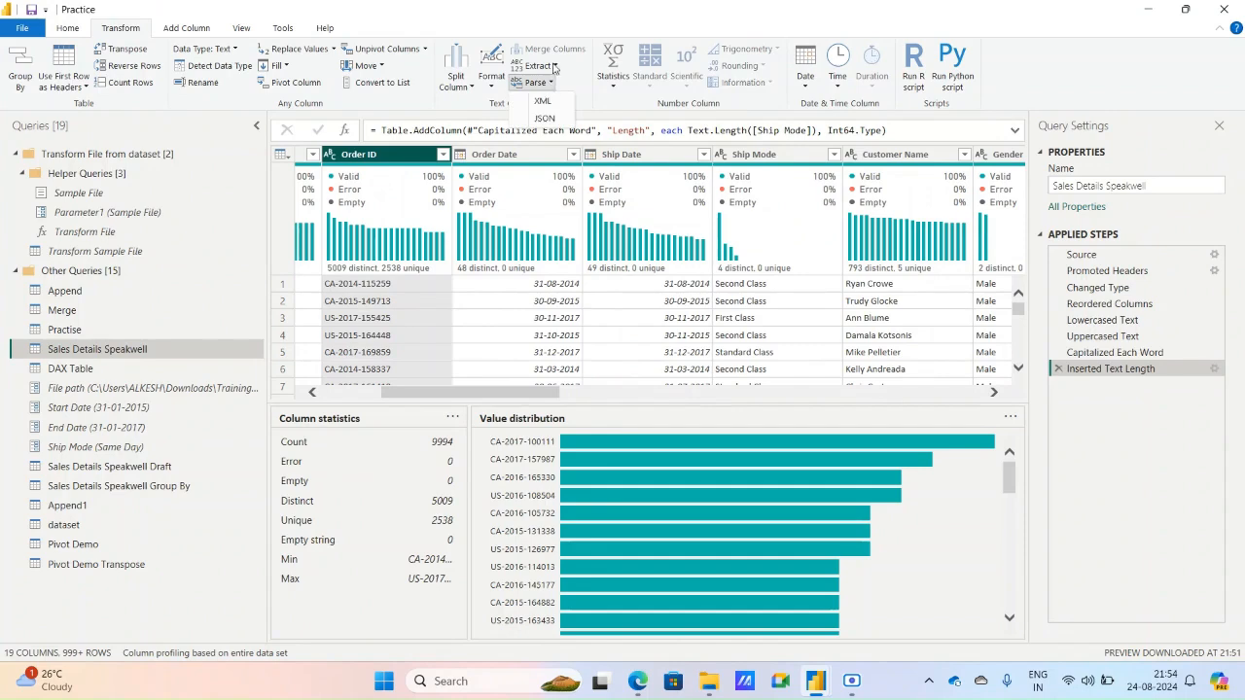
pyautogui.click(555, 67)
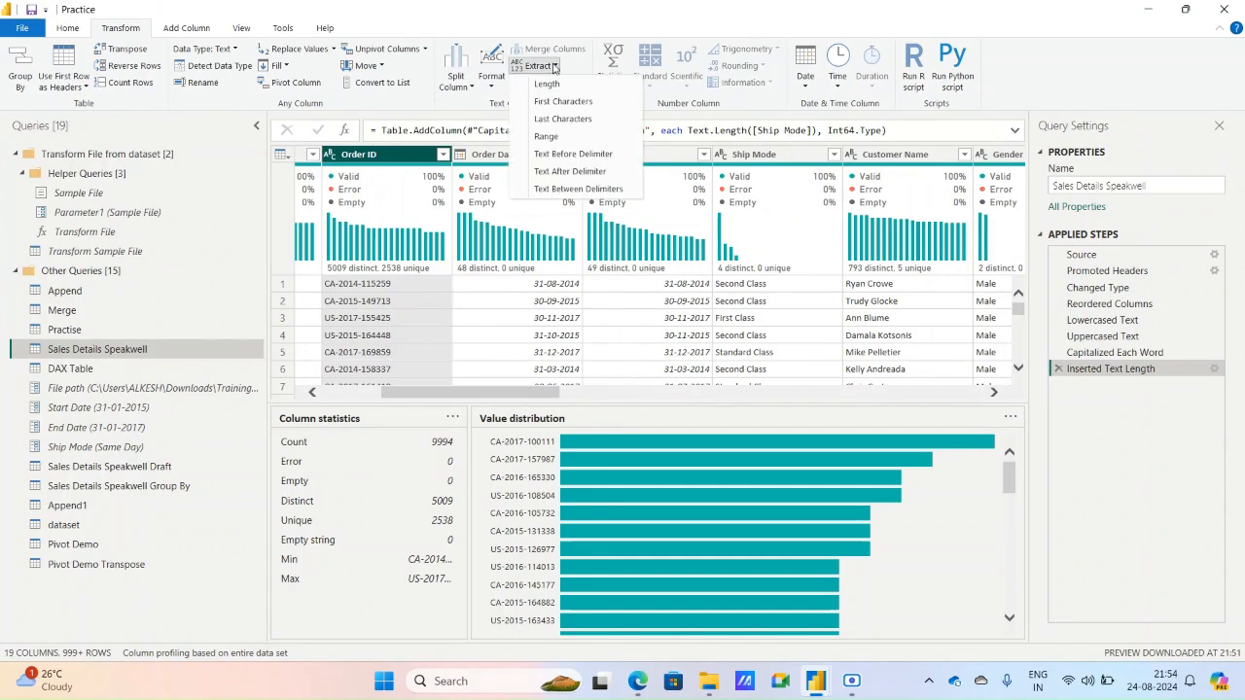
pyautogui.click(566, 190)
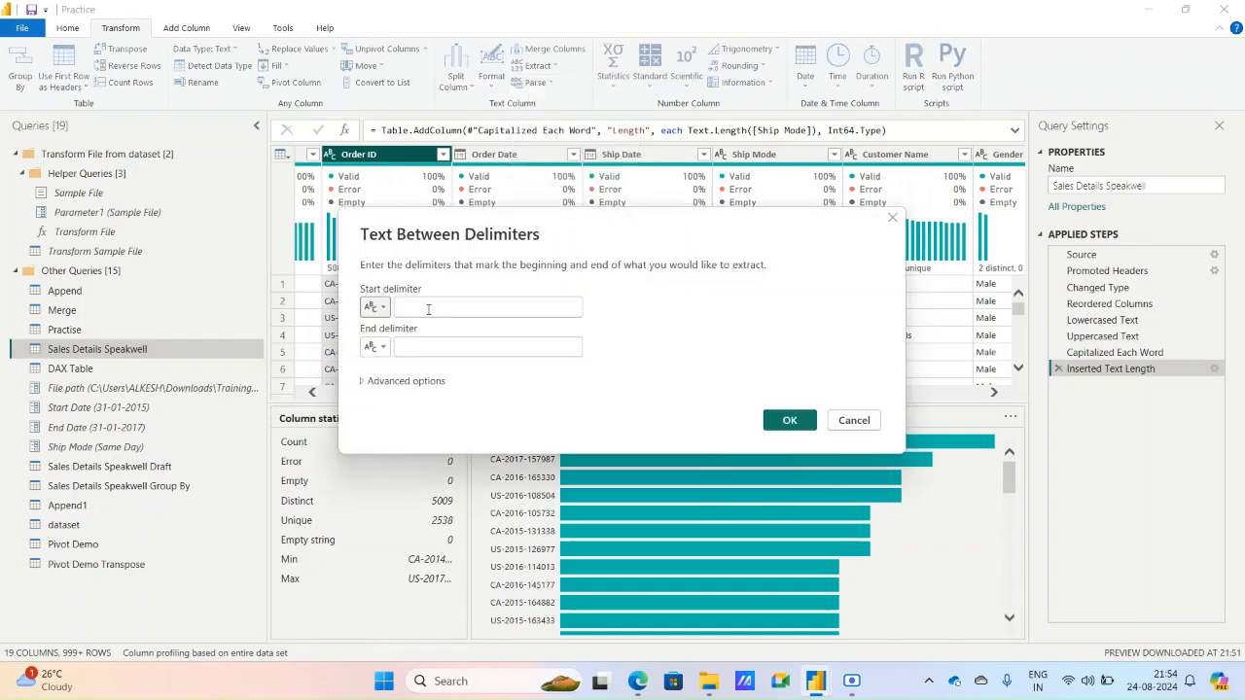
pyautogui.click(429, 305)
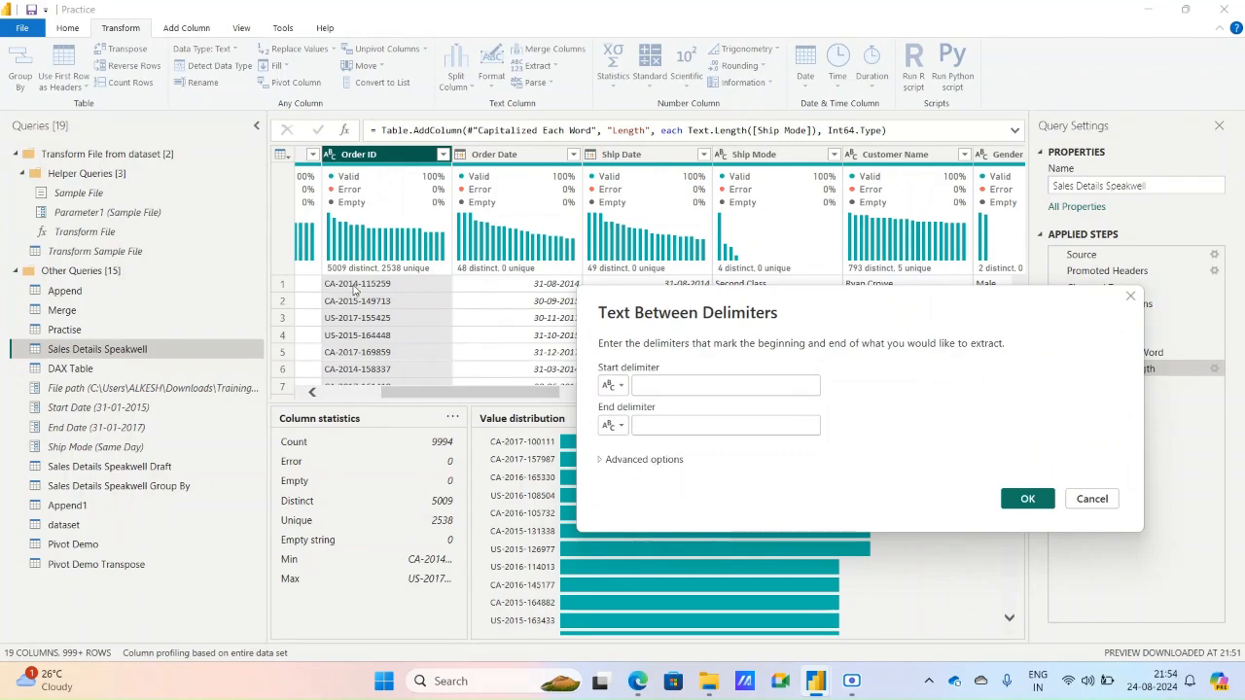
pyautogui.write('3')
pyautogui.click(721, 426)
pyautogui.write('8')
# - Review the advanced delimiter options without changing them, and apply the between-delimiters extraction to Order ID
pyautogui.click(602, 461)
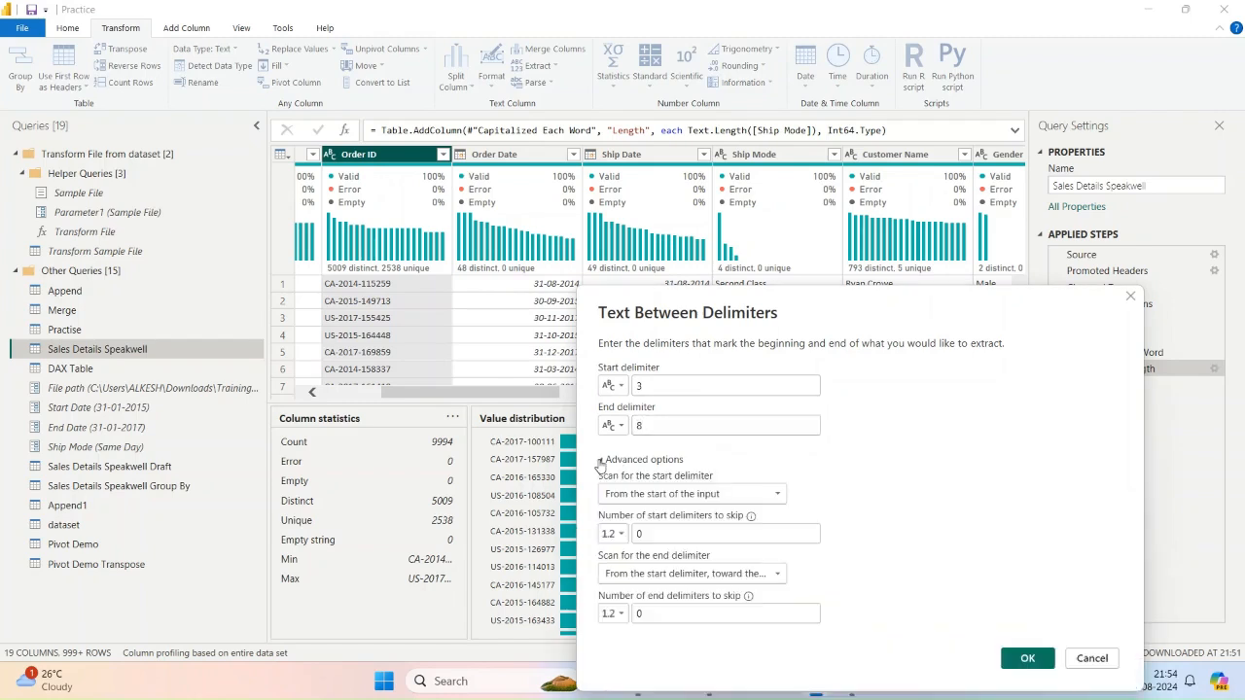
pyautogui.click(602, 463)
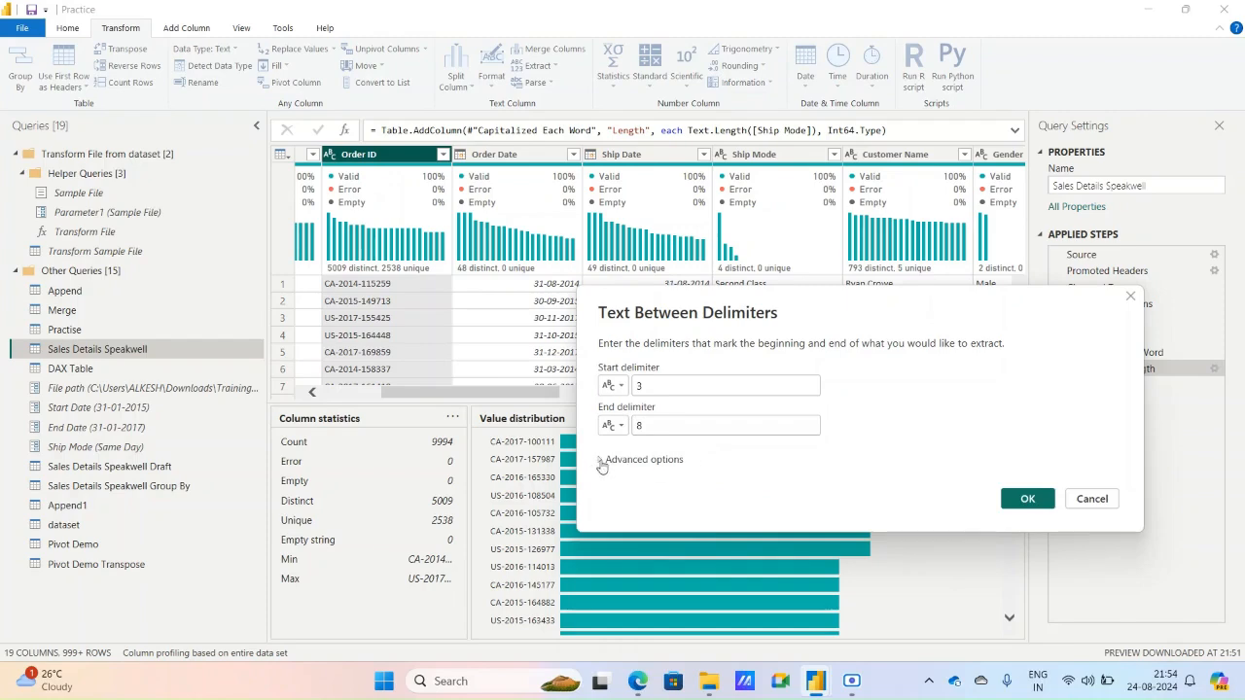
pyautogui.click(602, 463)
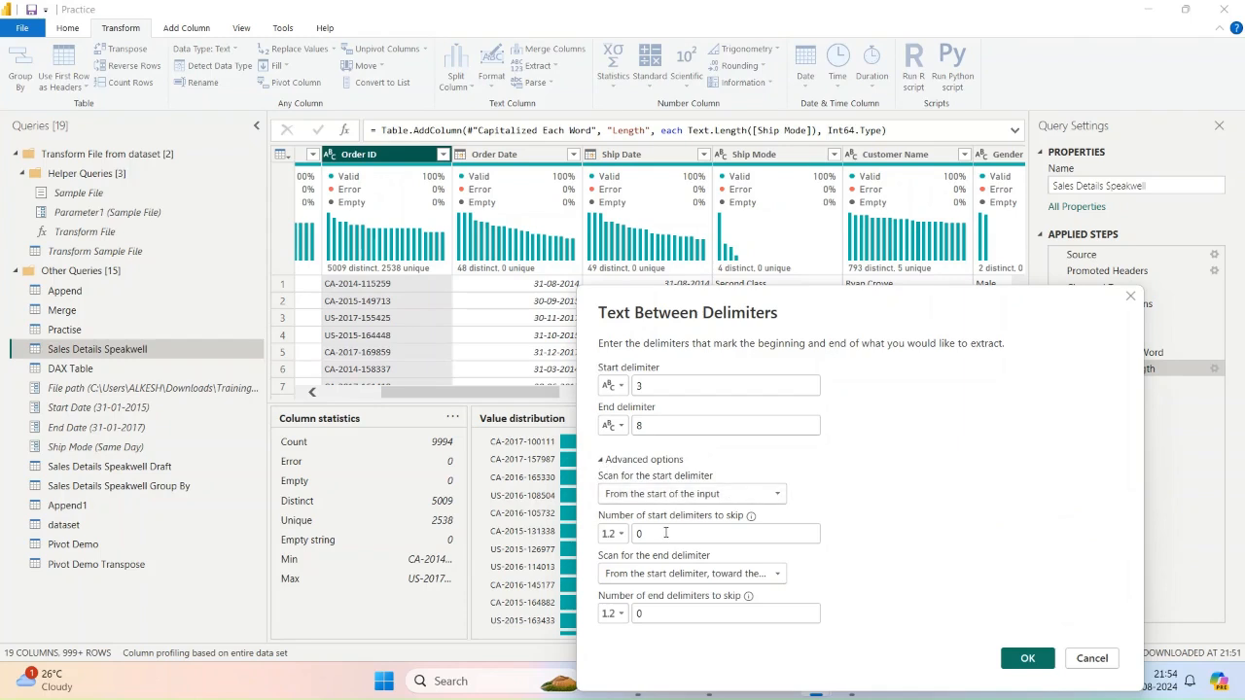
pyautogui.click(601, 460)
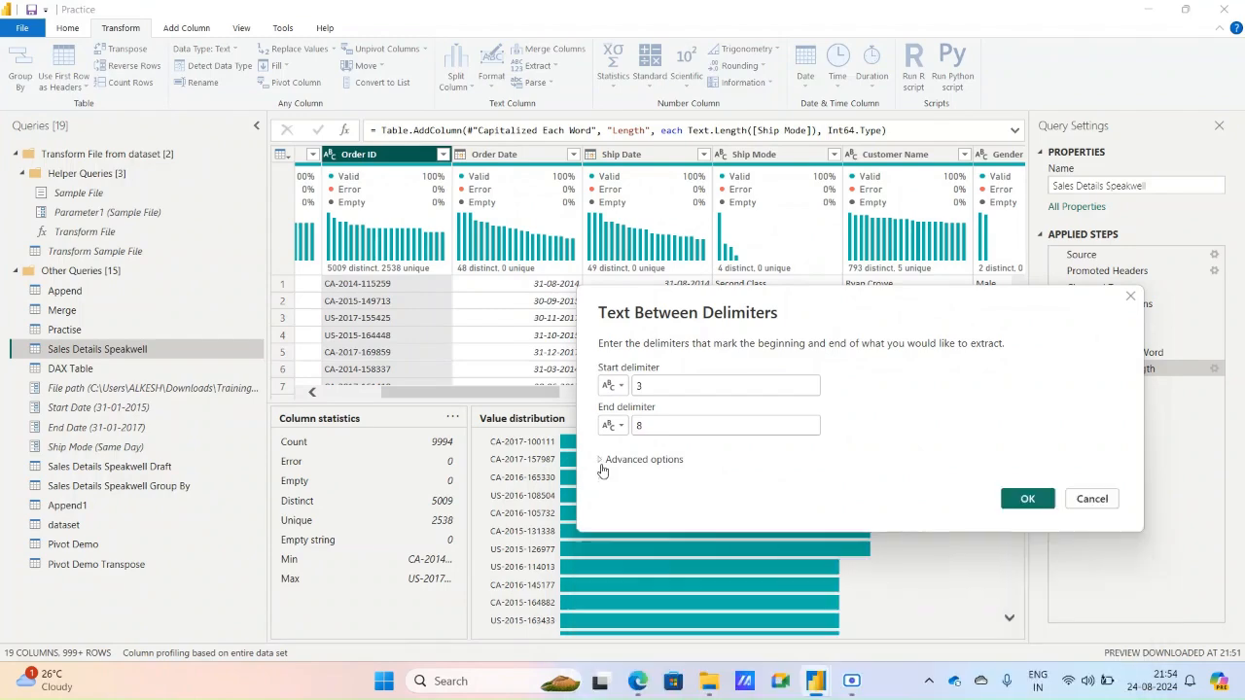
pyautogui.click(1026, 499)
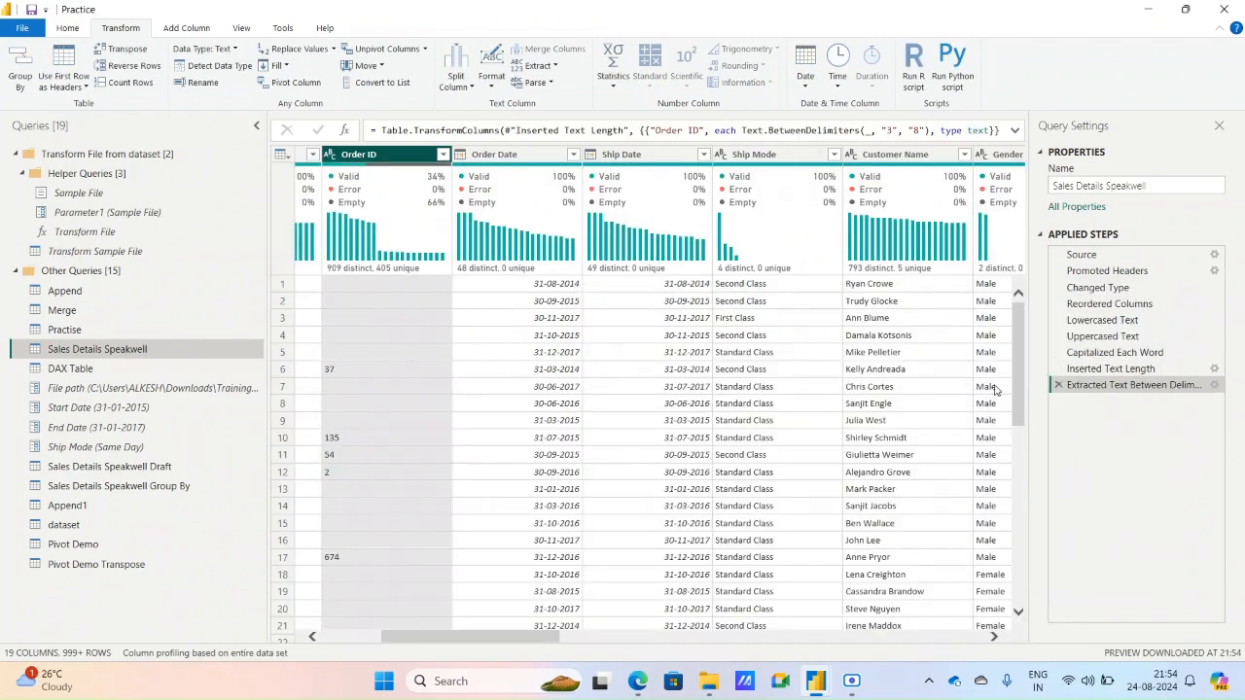
# - Edit the Order ID extraction to use a hyphen as both start and end delimiter, and check the resulting rows
pyautogui.click(1216, 386)
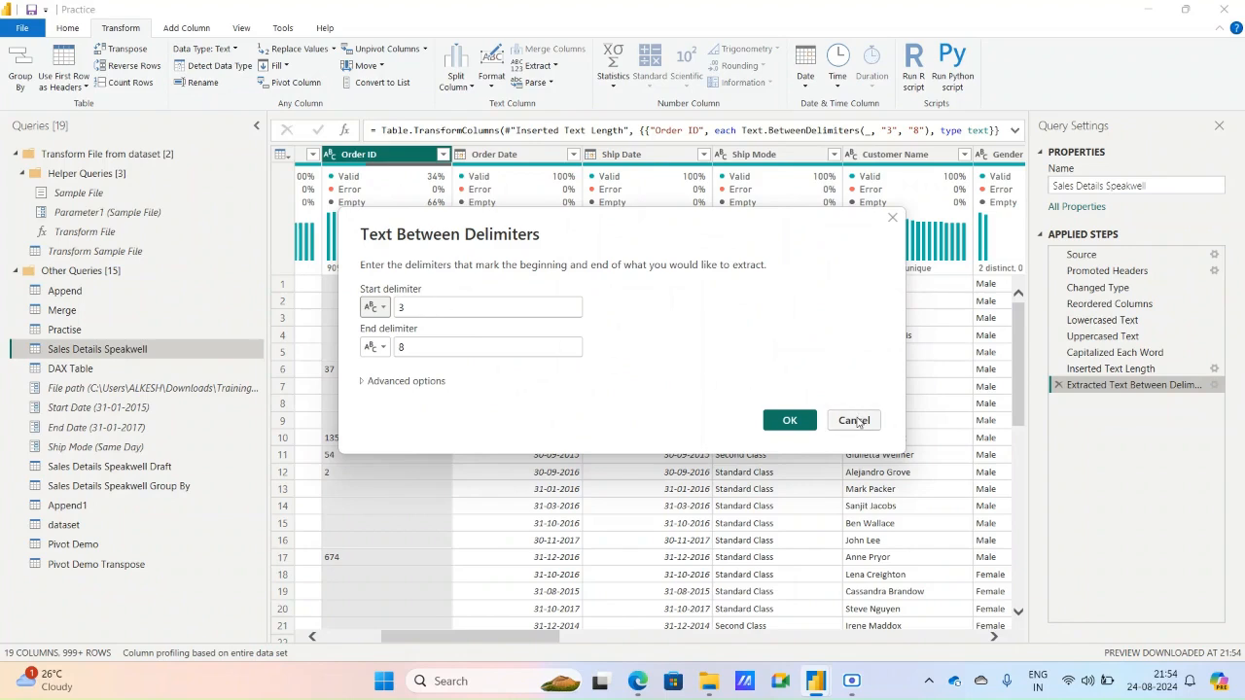
pyautogui.click(425, 303)
pyautogui.press('BackSpace')
pyautogui.write('-')
pyautogui.click(414, 348)
pyautogui.press('BackSpace')
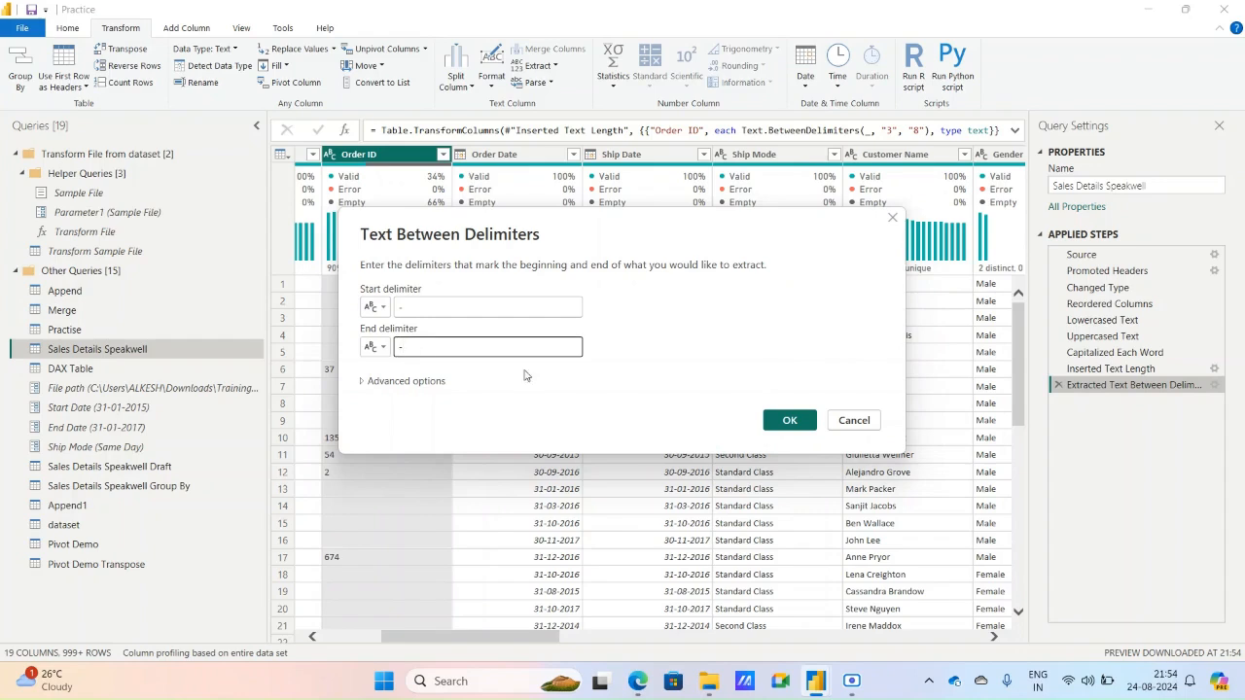
pyautogui.click(790, 421)
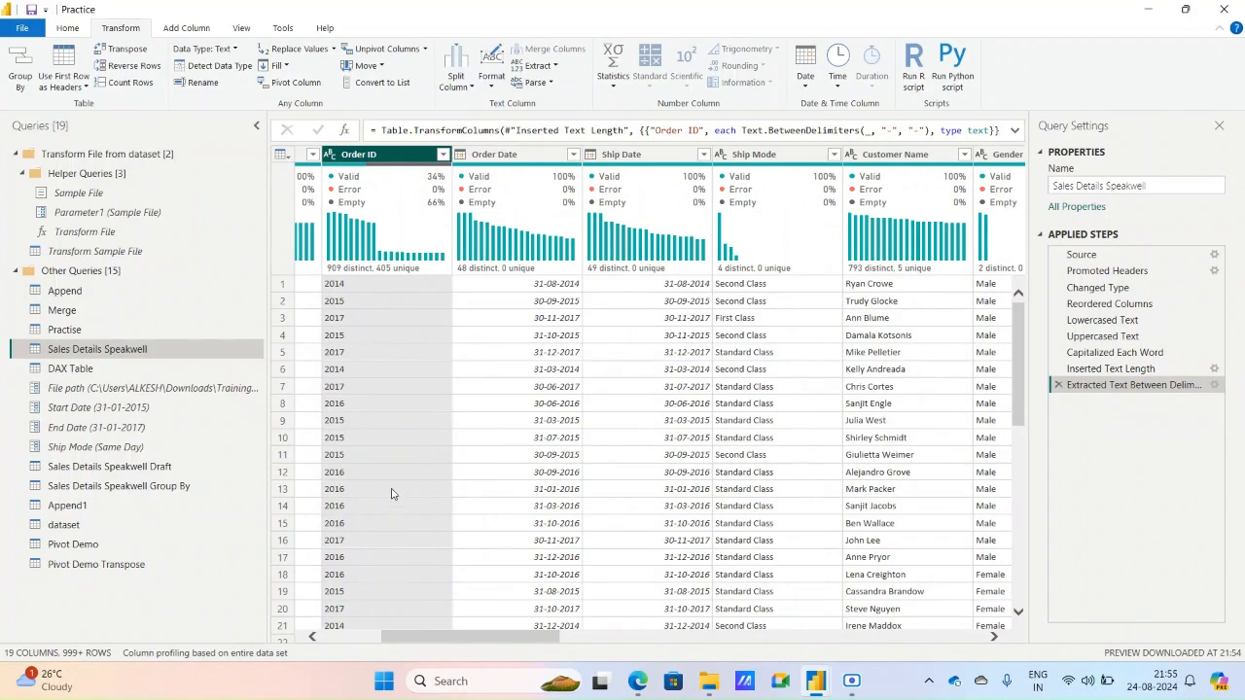
pyautogui.scroll(-14, 391, 494)
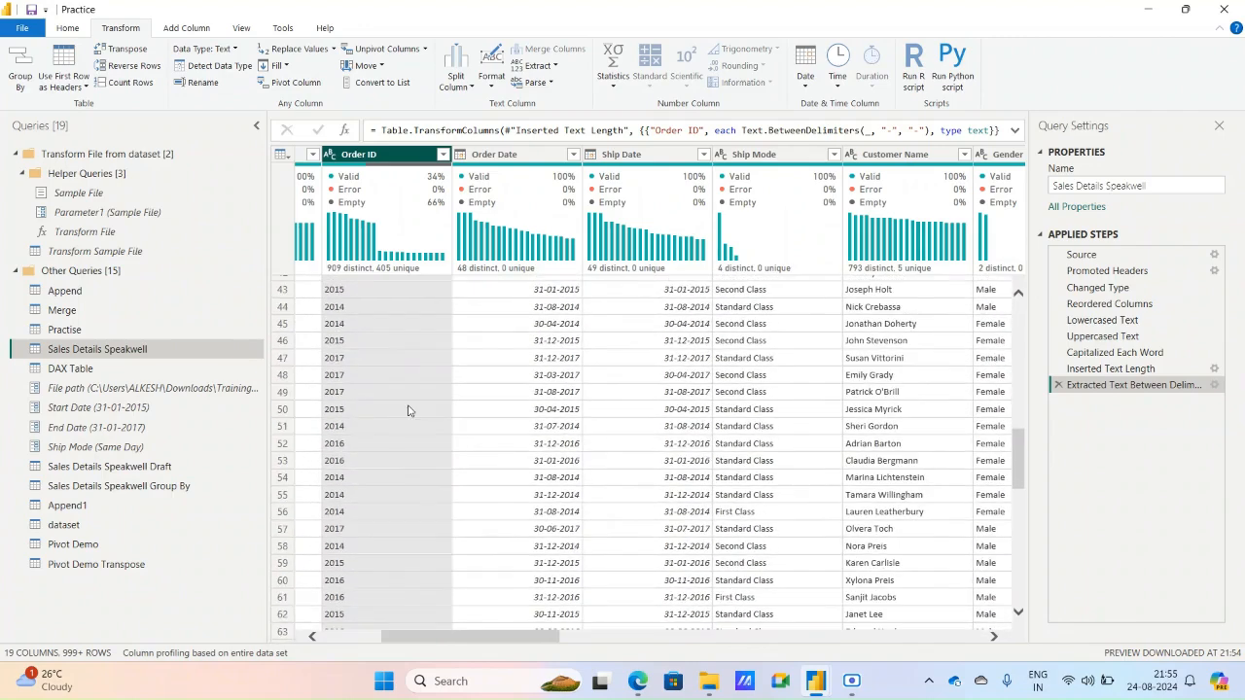
# - Change the extracted Order ID column's data type to Date, and remove that type change
pyautogui.click(330, 158)
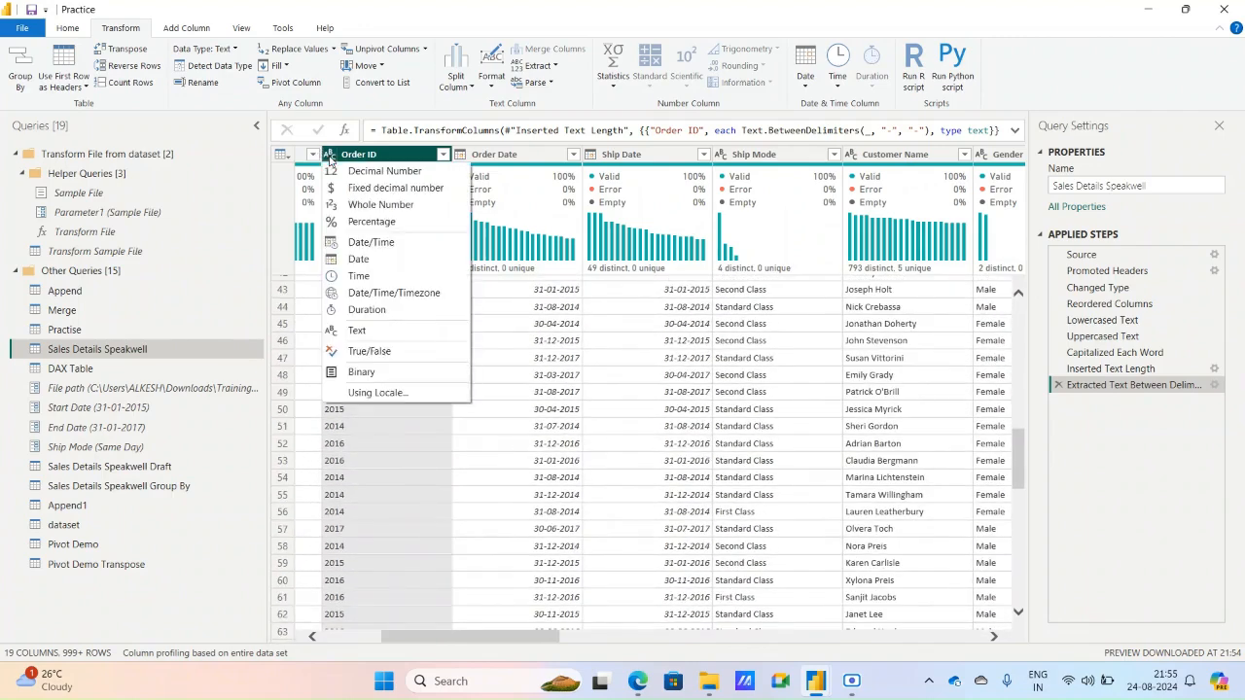
pyautogui.click(353, 257)
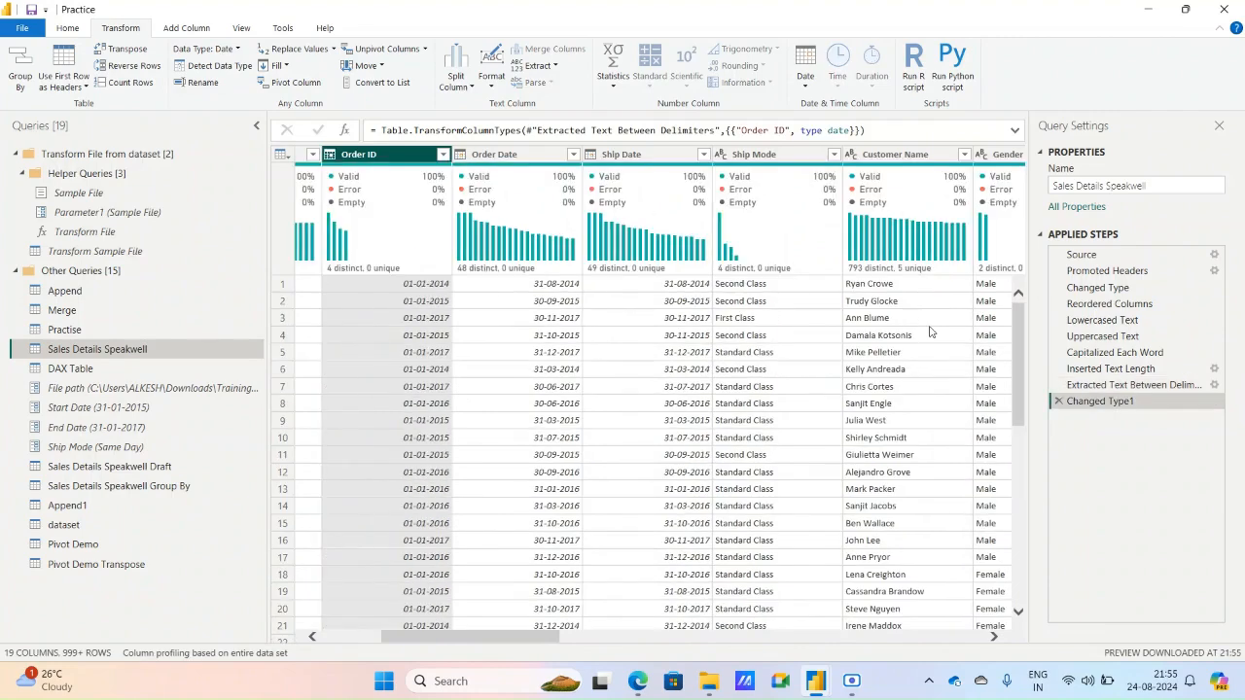
pyautogui.click(1059, 400)
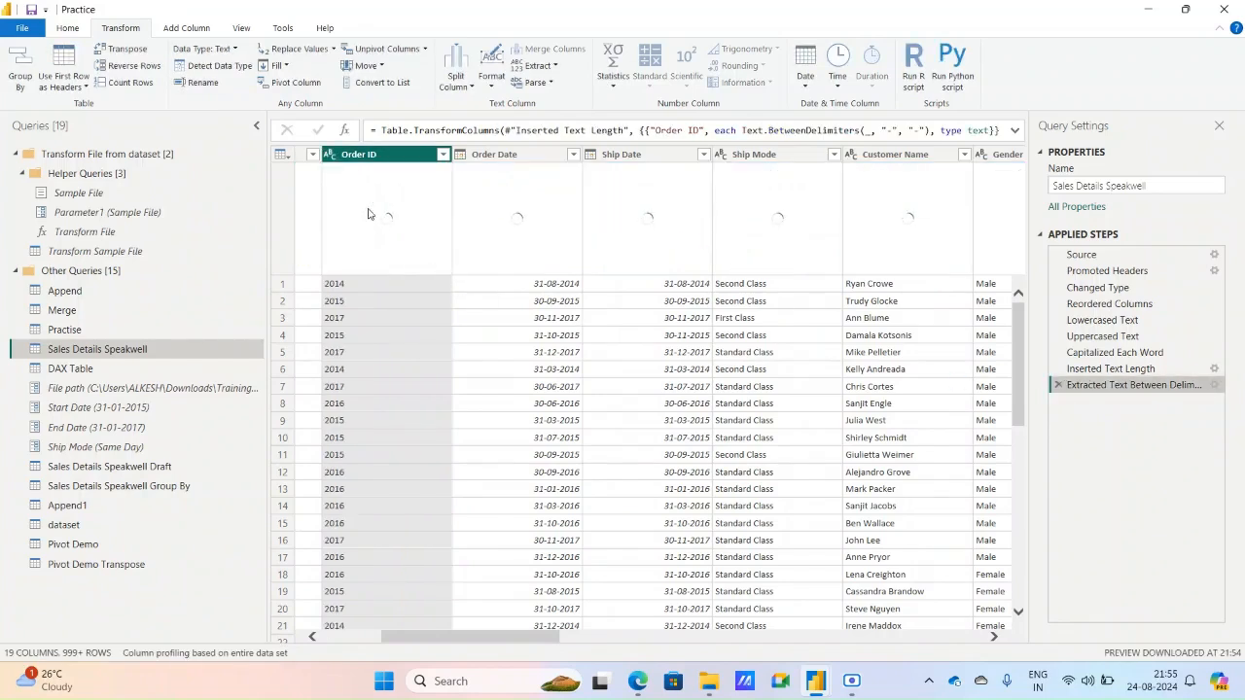
# - Convert the extracted Order ID values to Whole Number, and delete both the type change and the between-delimiters extraction
pyautogui.click(330, 154)
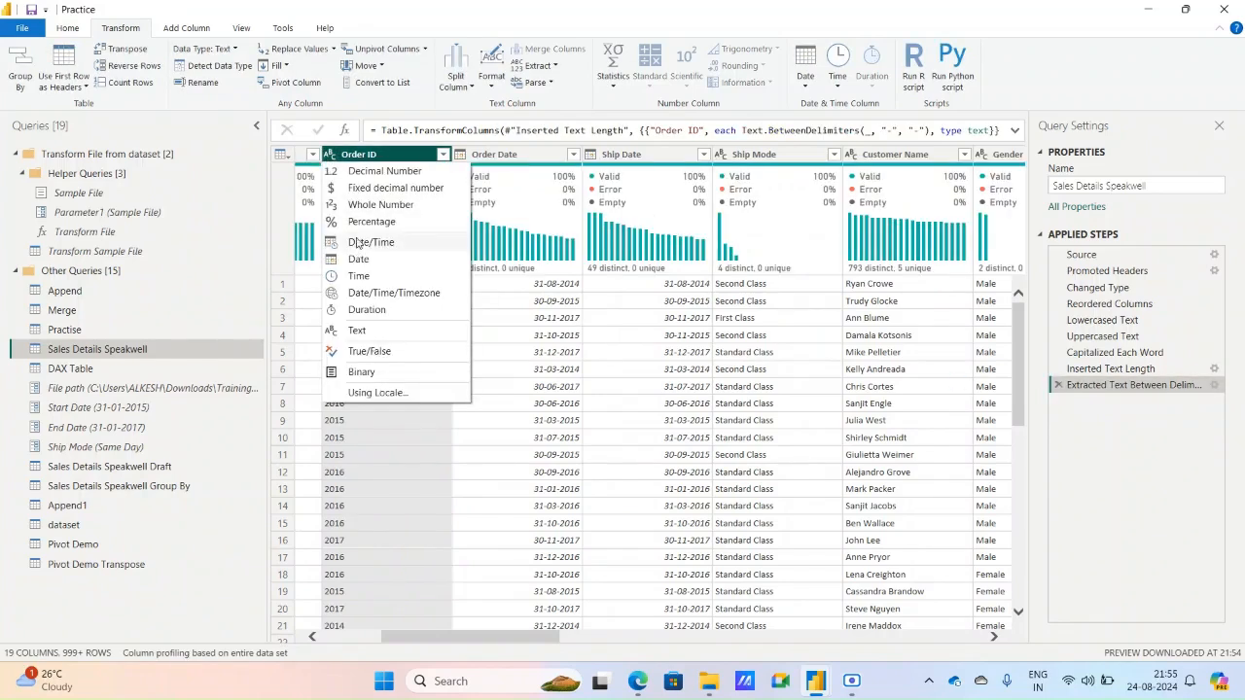
pyautogui.click(368, 204)
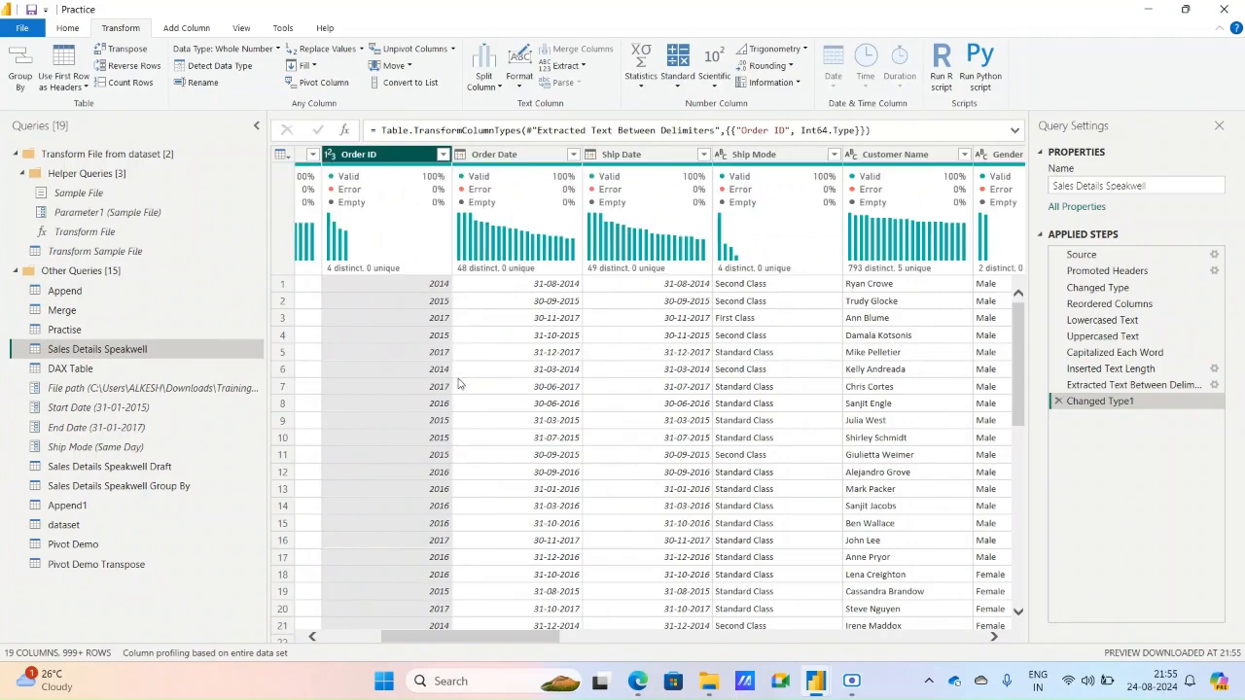
pyautogui.click(1059, 402)
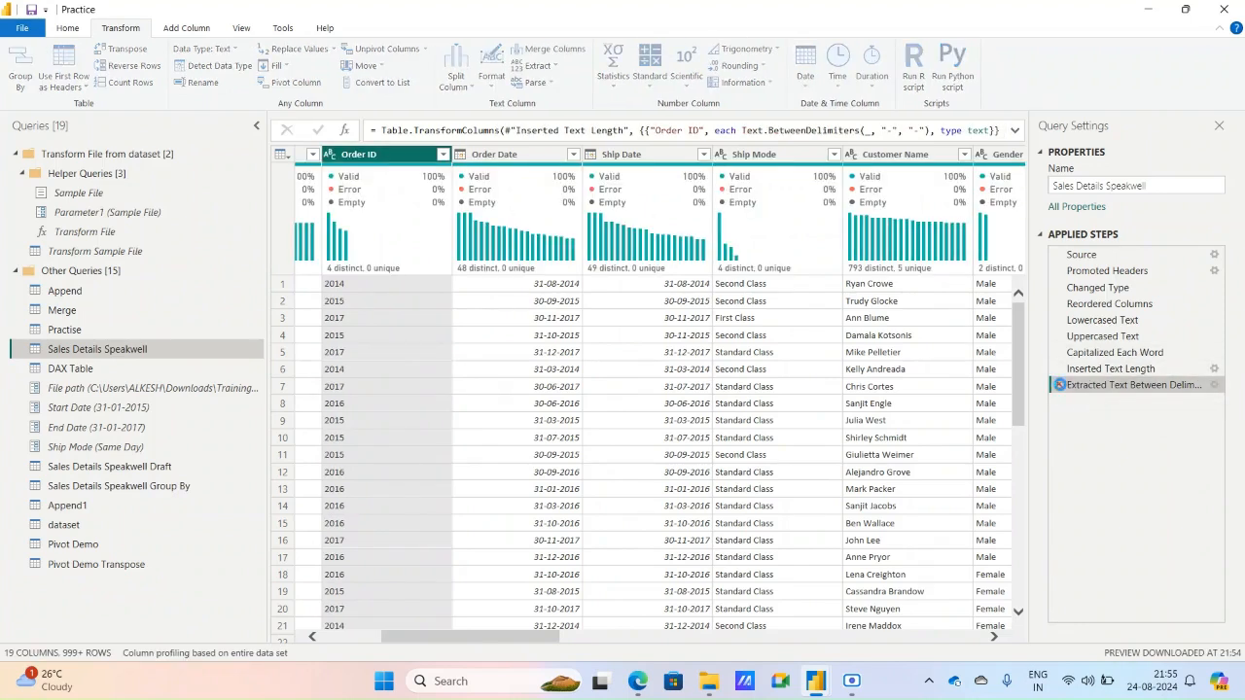
pyautogui.click(1060, 385)
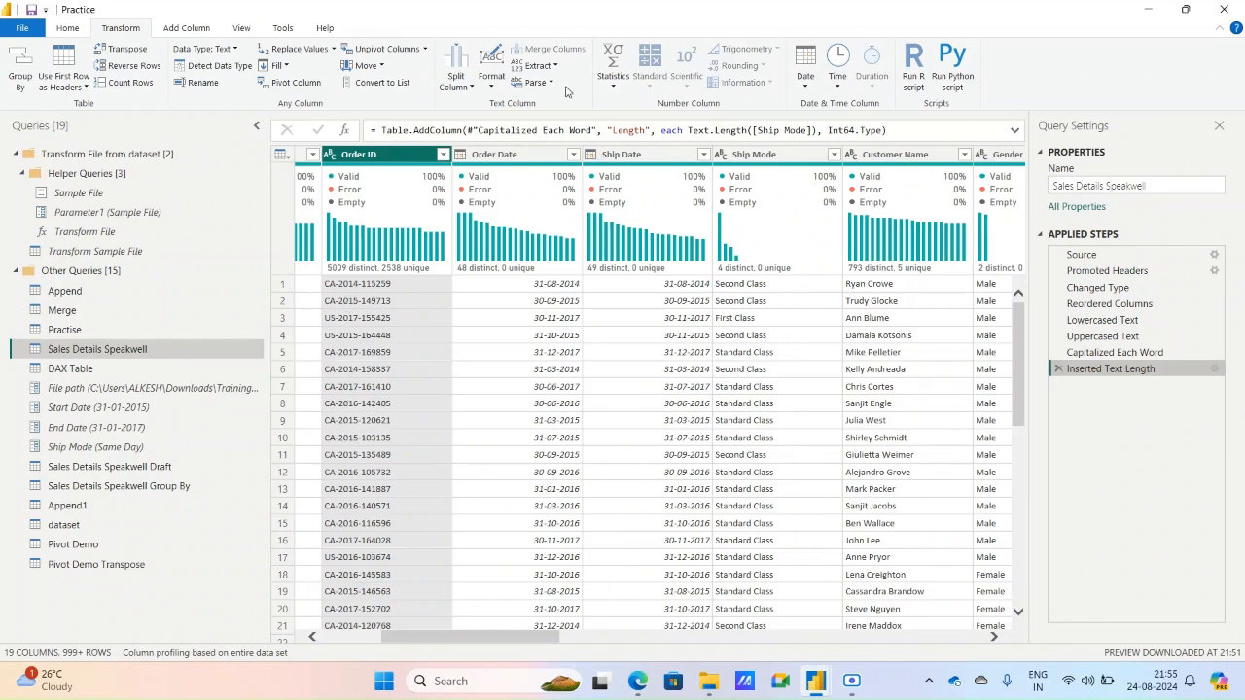
# - Examine the advanced scan and skip options for extracting Order ID text between delimiters, and cancel without applying
pyautogui.click(546, 67)
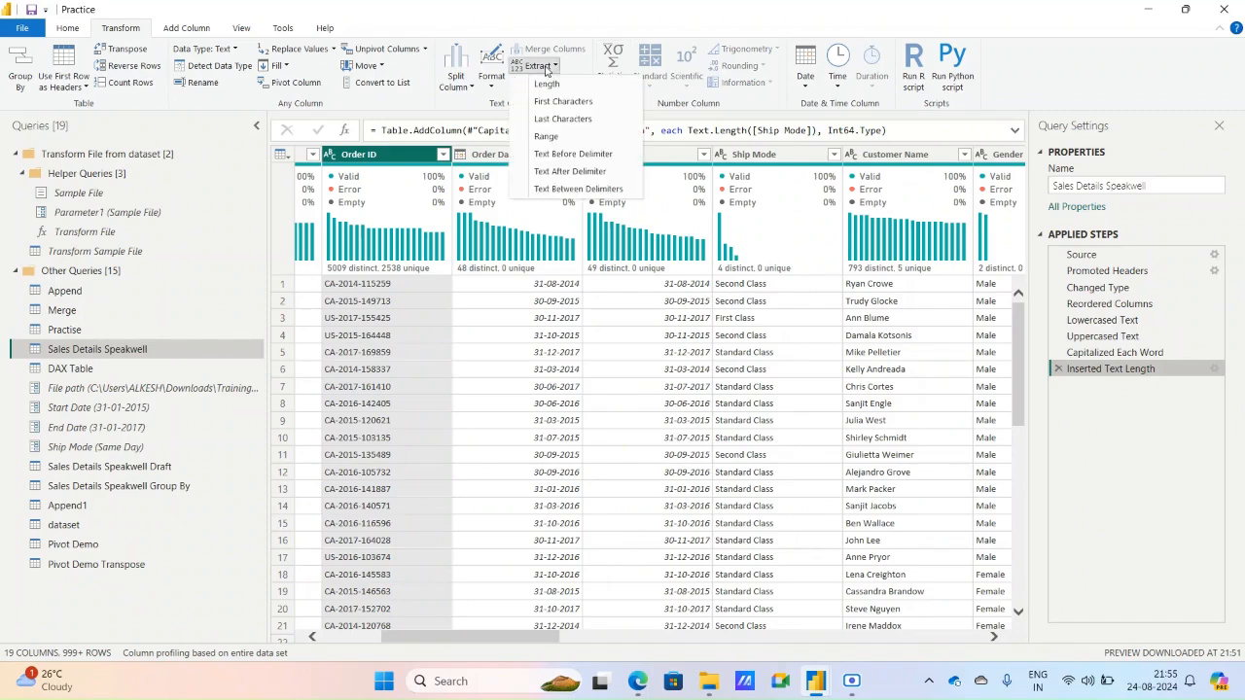
pyautogui.click(564, 188)
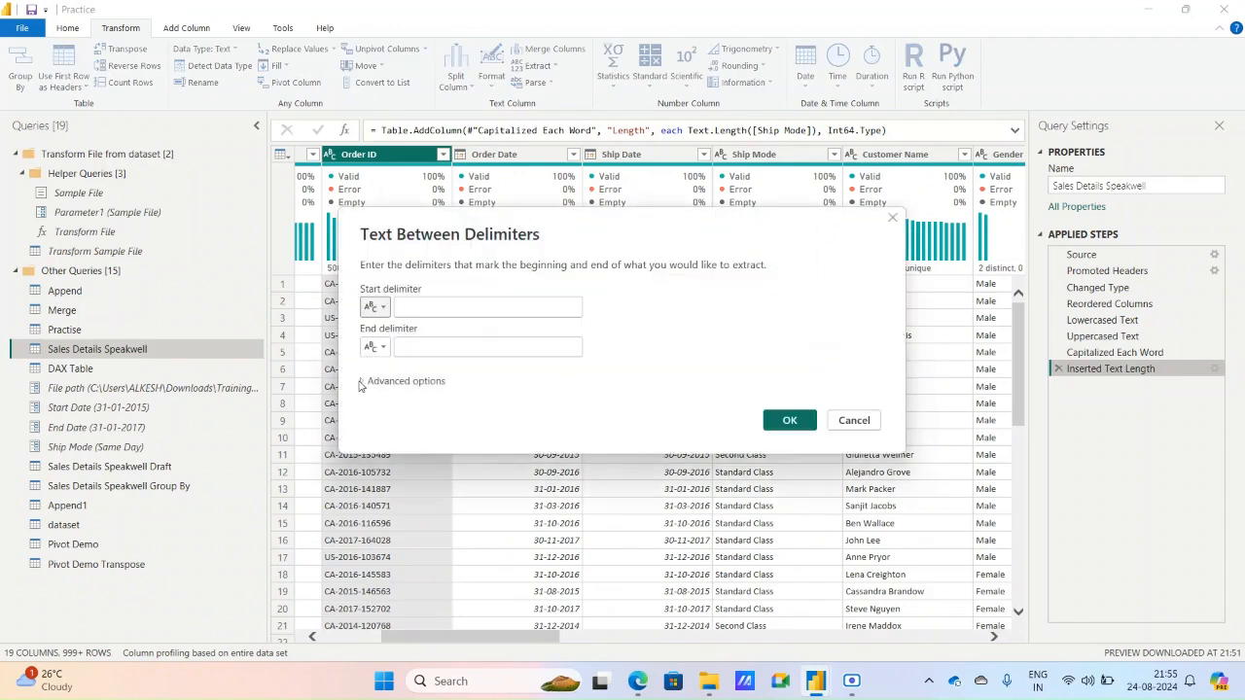
pyautogui.click(364, 388)
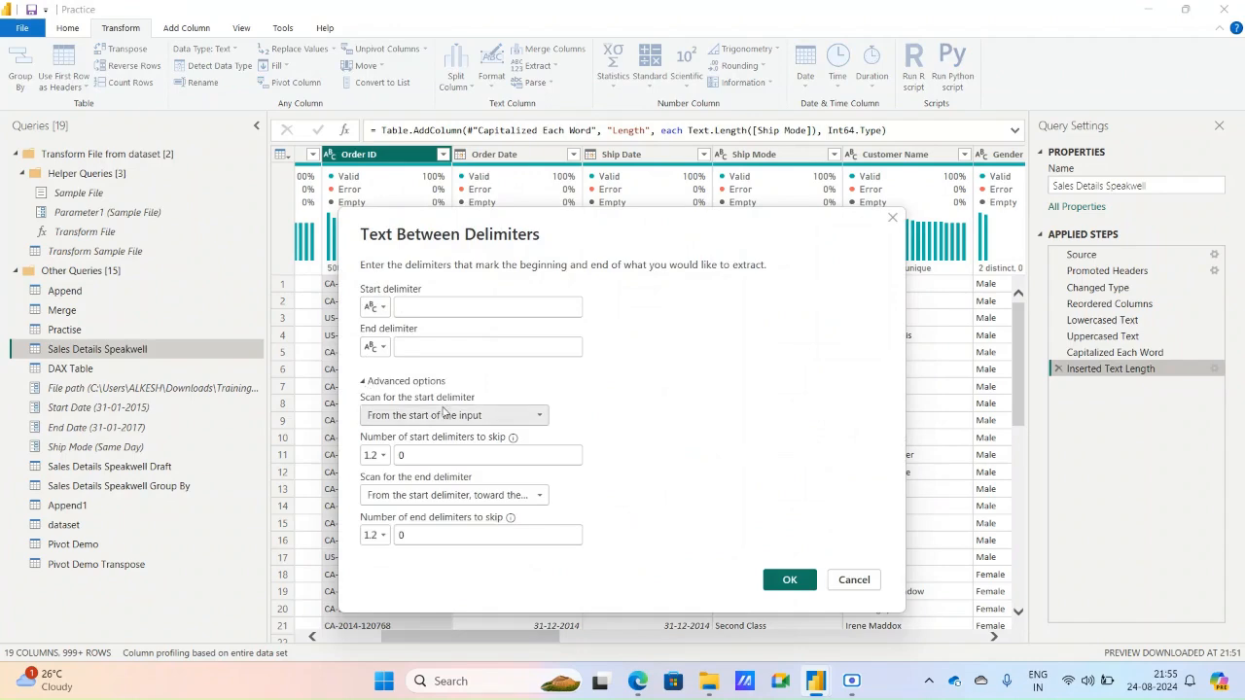
pyautogui.click(460, 418)
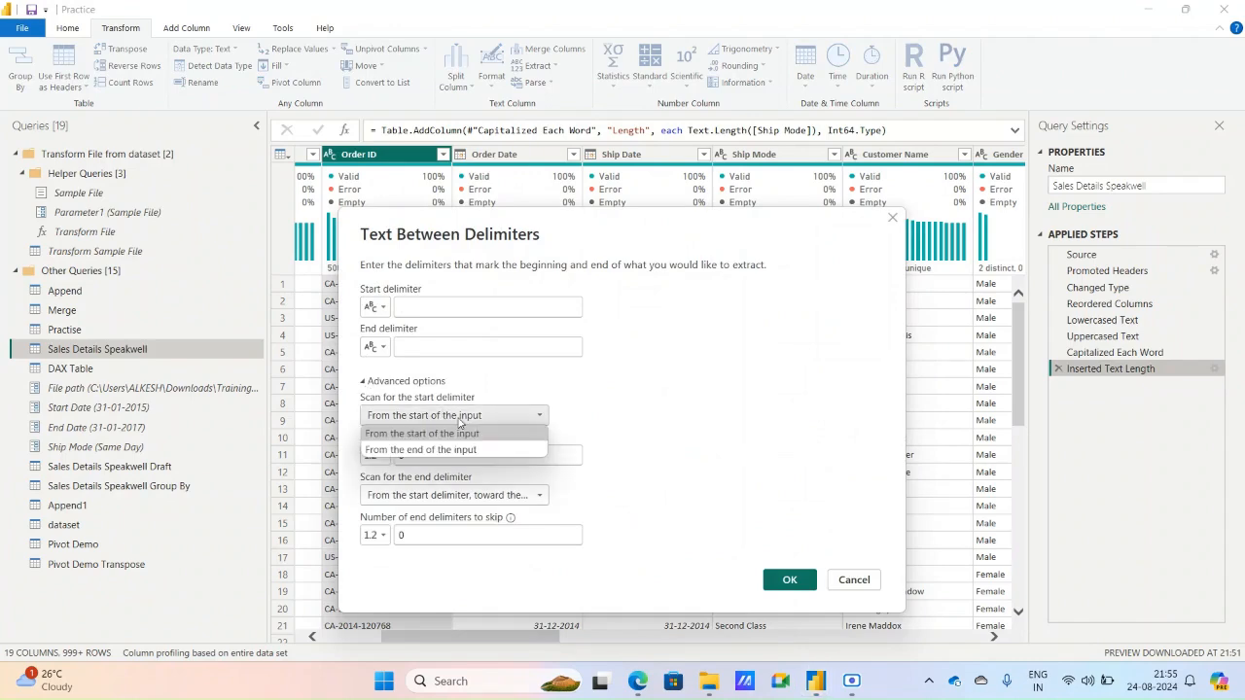
pyautogui.click(460, 420)
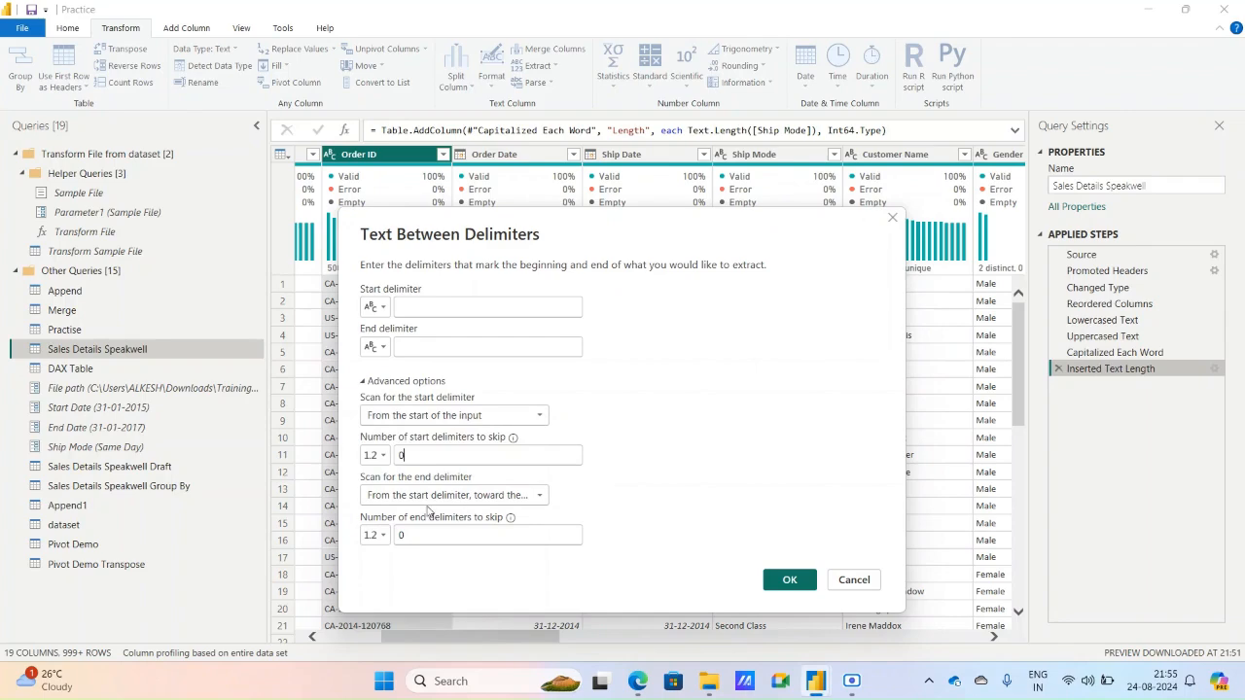
pyautogui.click(843, 580)
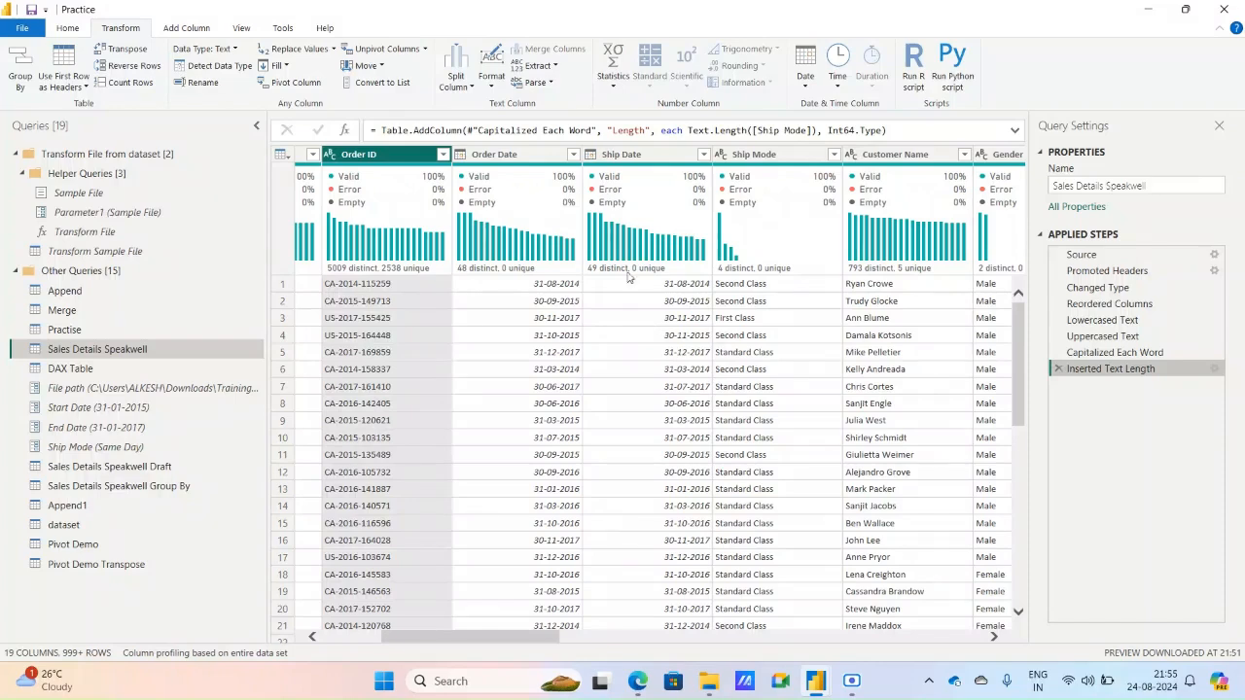
# - Examine the advanced options for extracting Order ID text after a delimiter, cancel them, and view the available Parse formats
pyautogui.click(538, 66)
pyautogui.click(562, 174)
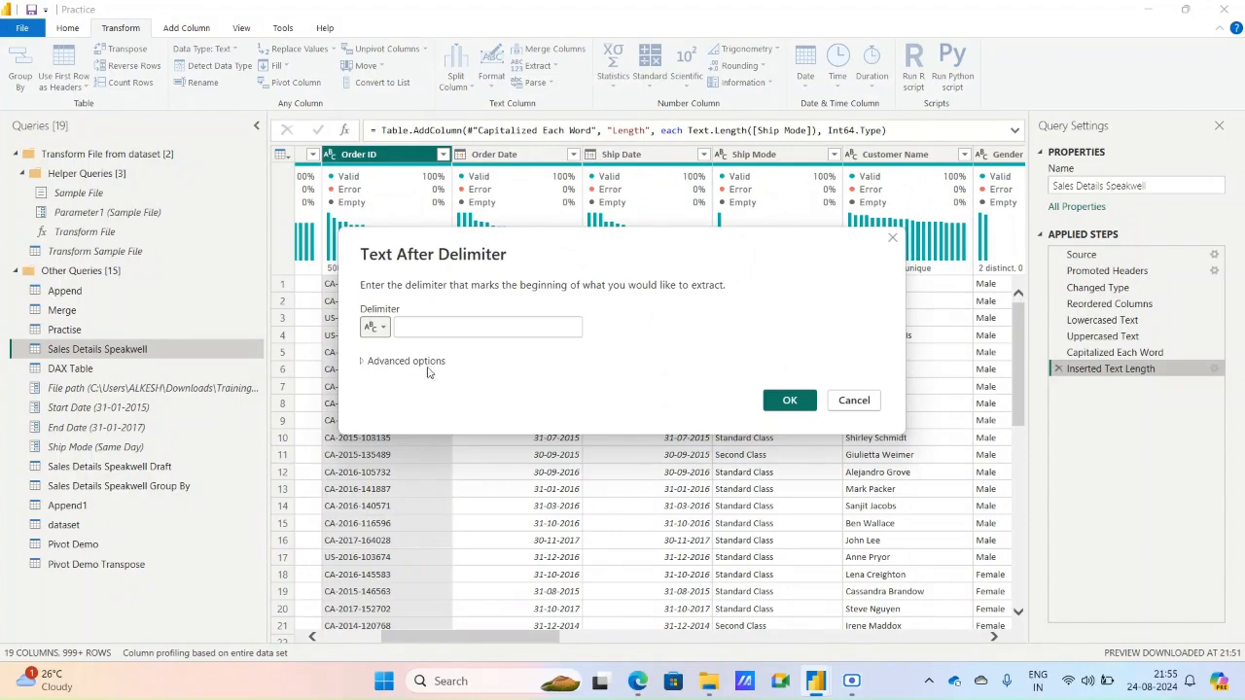
pyautogui.click(364, 362)
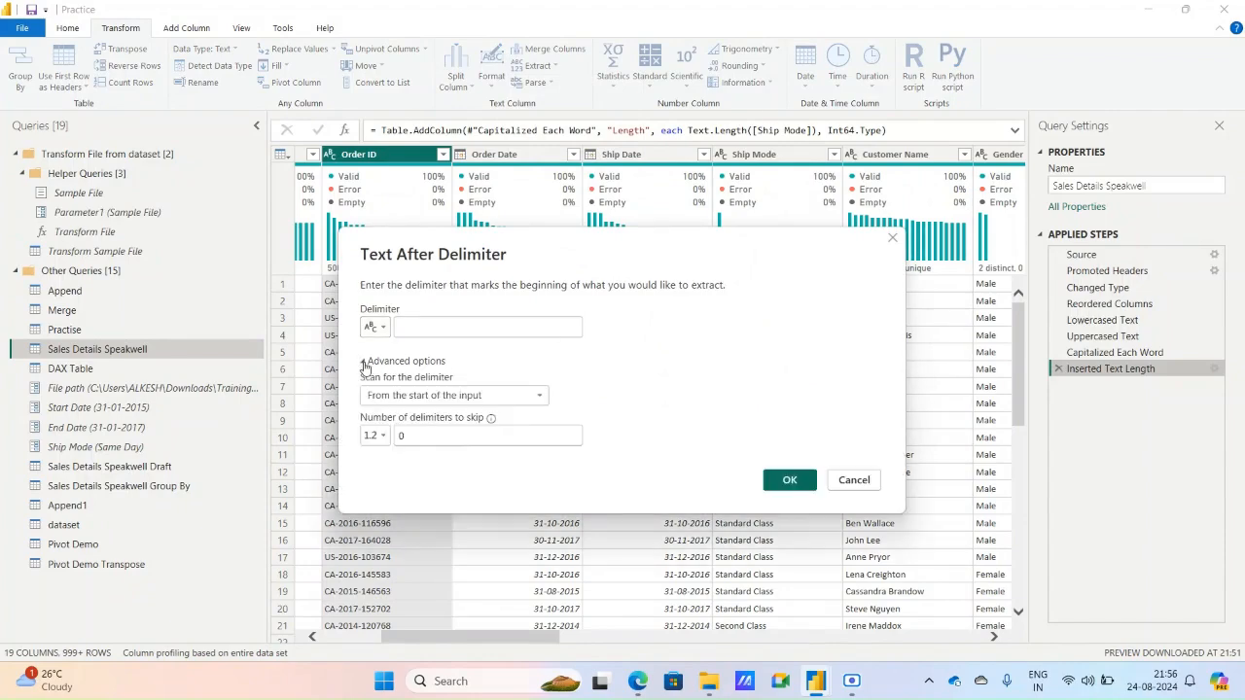
pyautogui.click(365, 363)
pyautogui.click(851, 397)
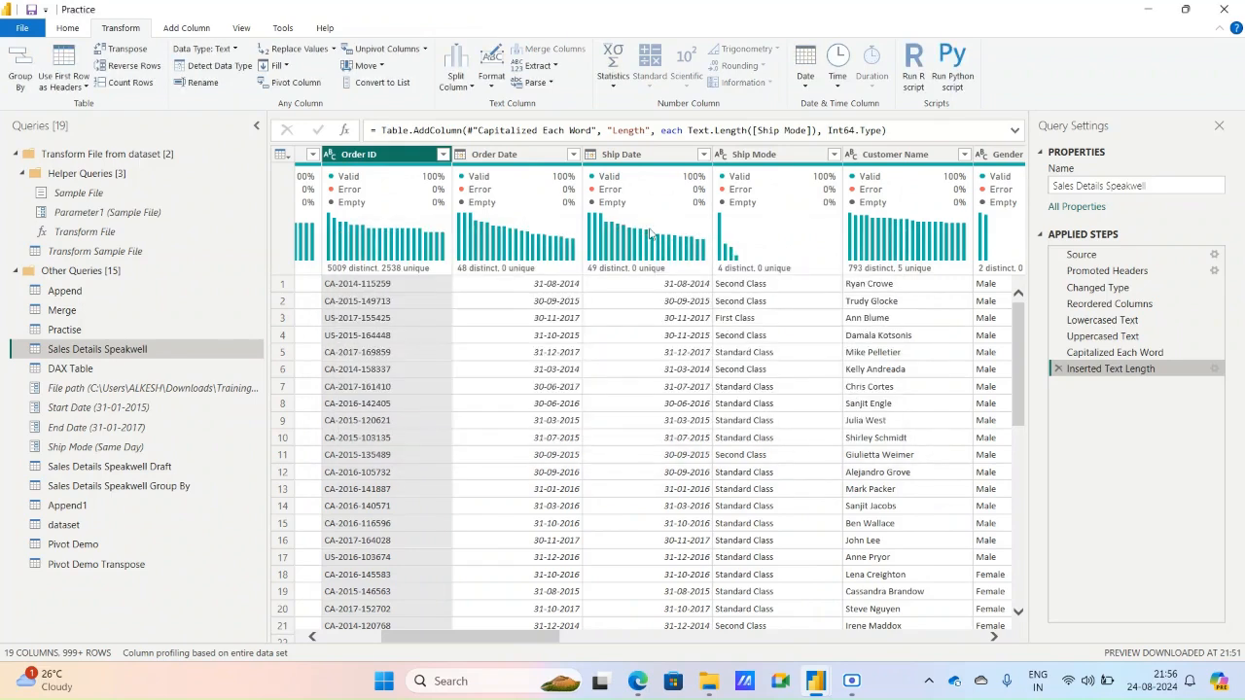
pyautogui.click(550, 85)
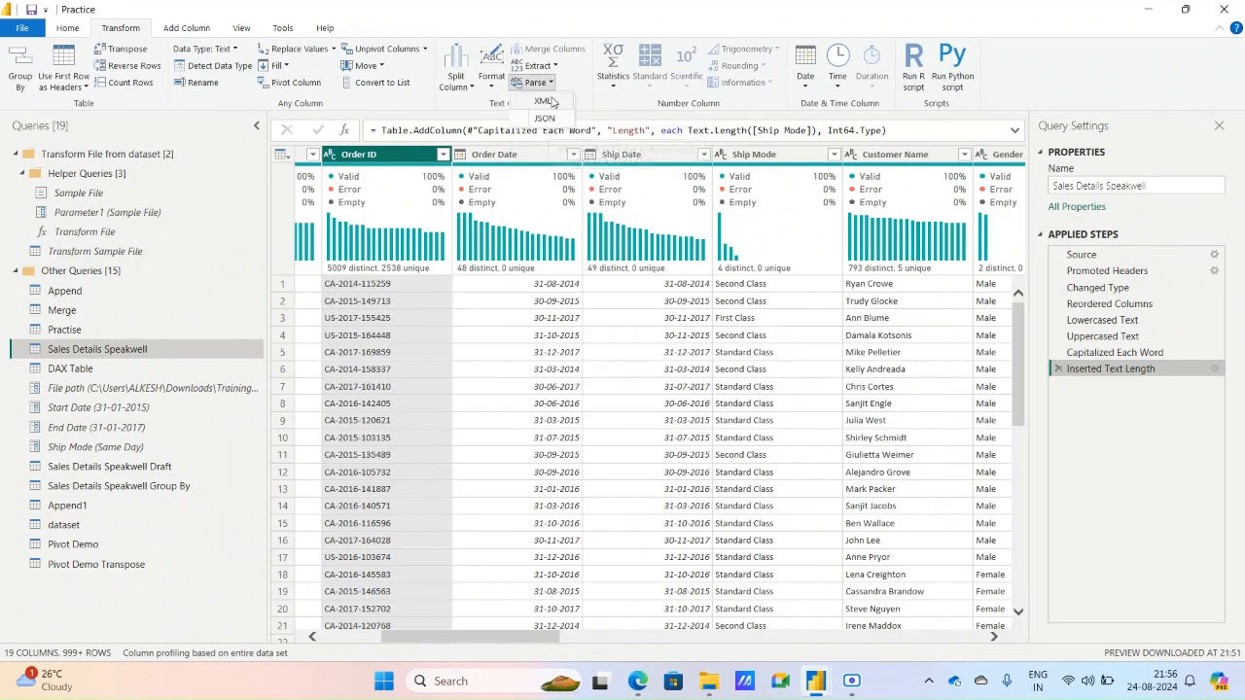
pyautogui.click(587, 81)
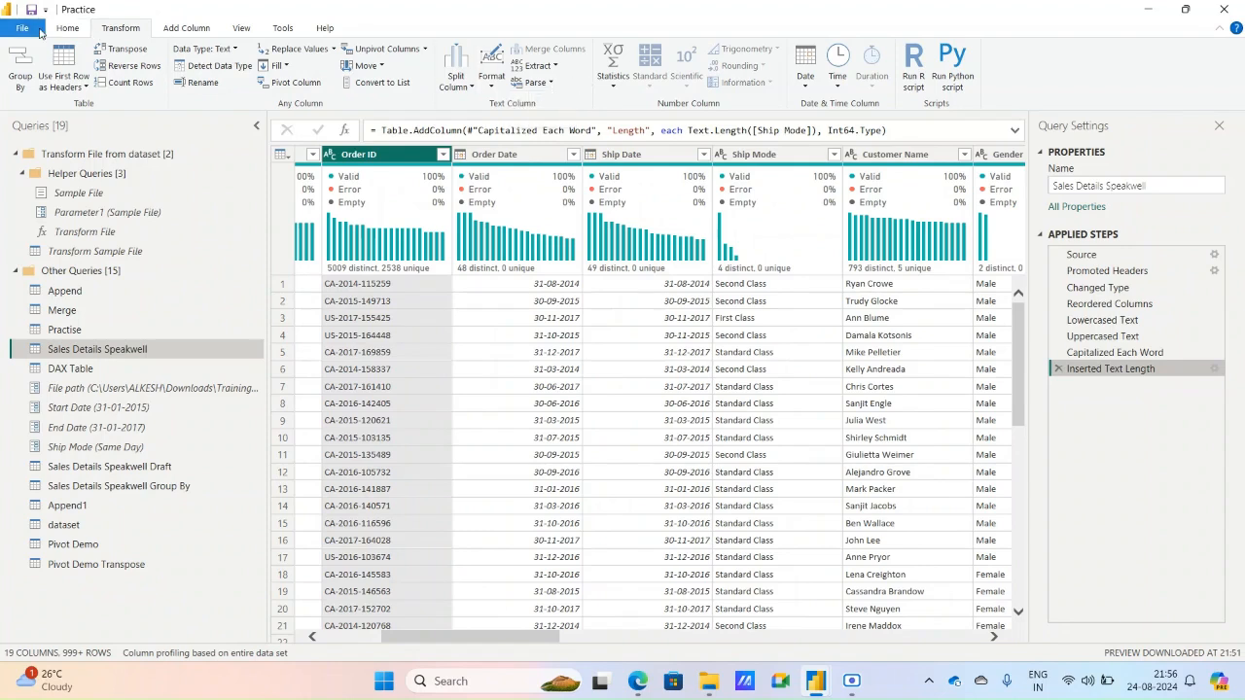
# - Start creating a new table by entering data manually
pyautogui.click(57, 34)
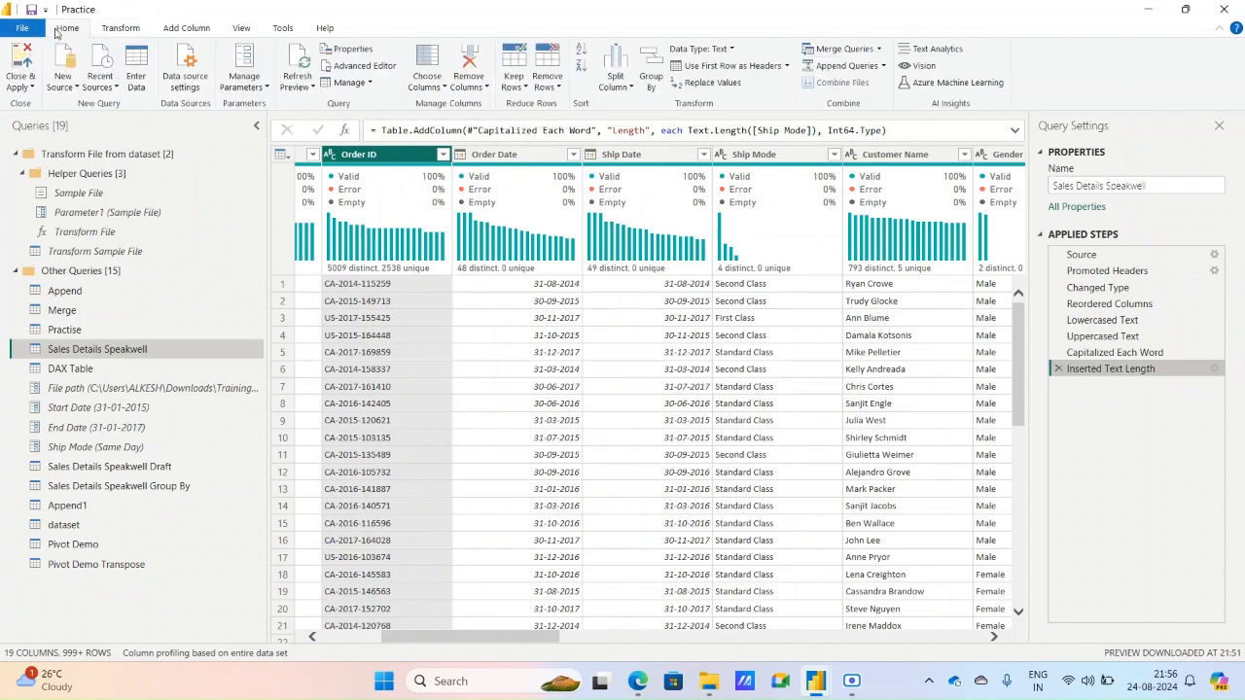
pyautogui.click(59, 86)
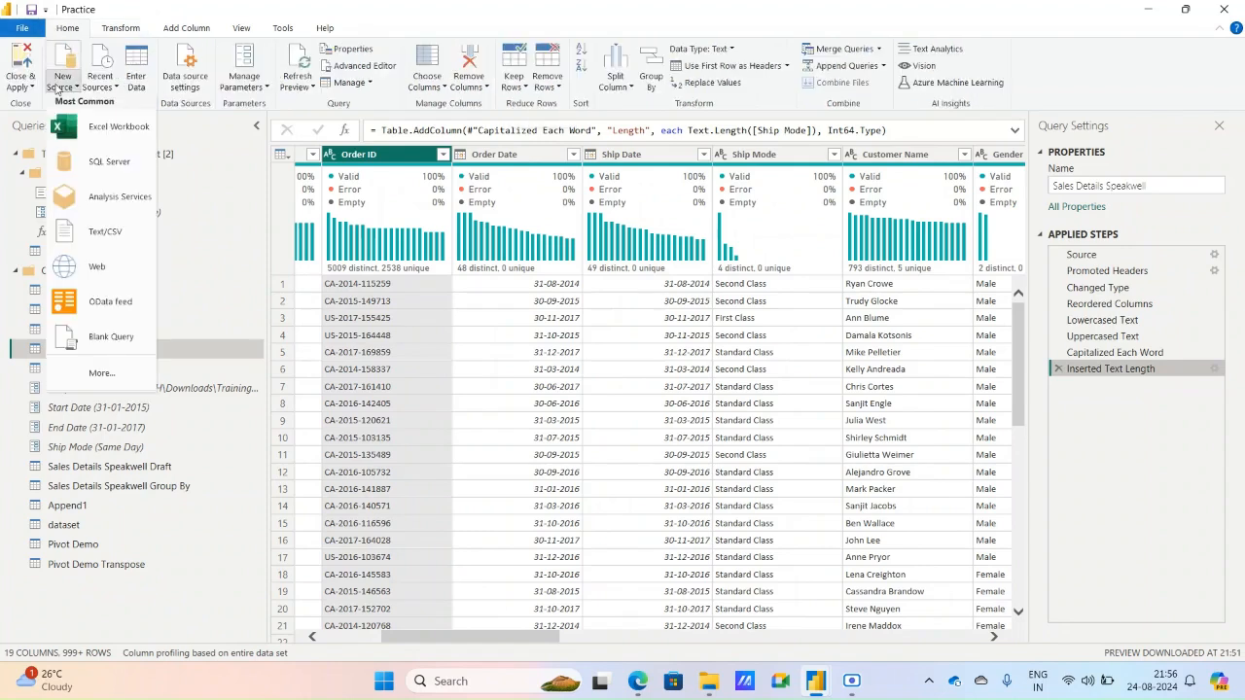
pyautogui.click(136, 73)
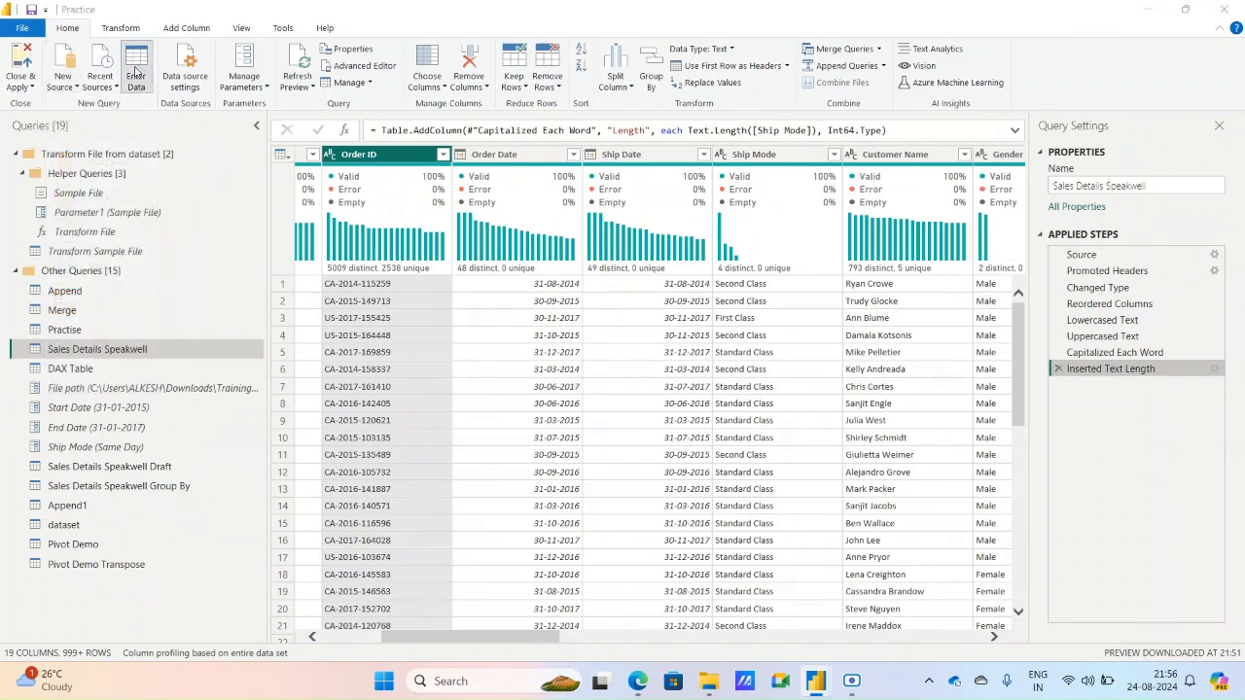
pyautogui.click(136, 73)
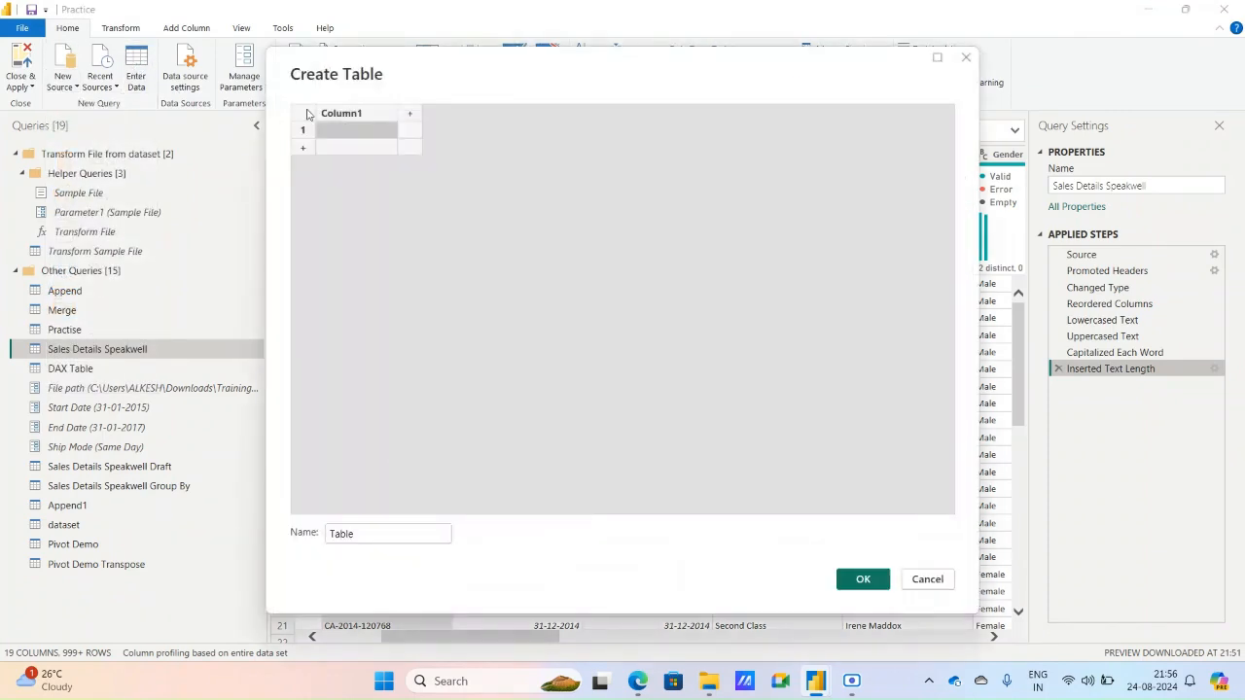
# - Switch to File Explorer and open the xml text file from the First Lecture folder on USB Drive (D:)
pyautogui.click(707, 681)
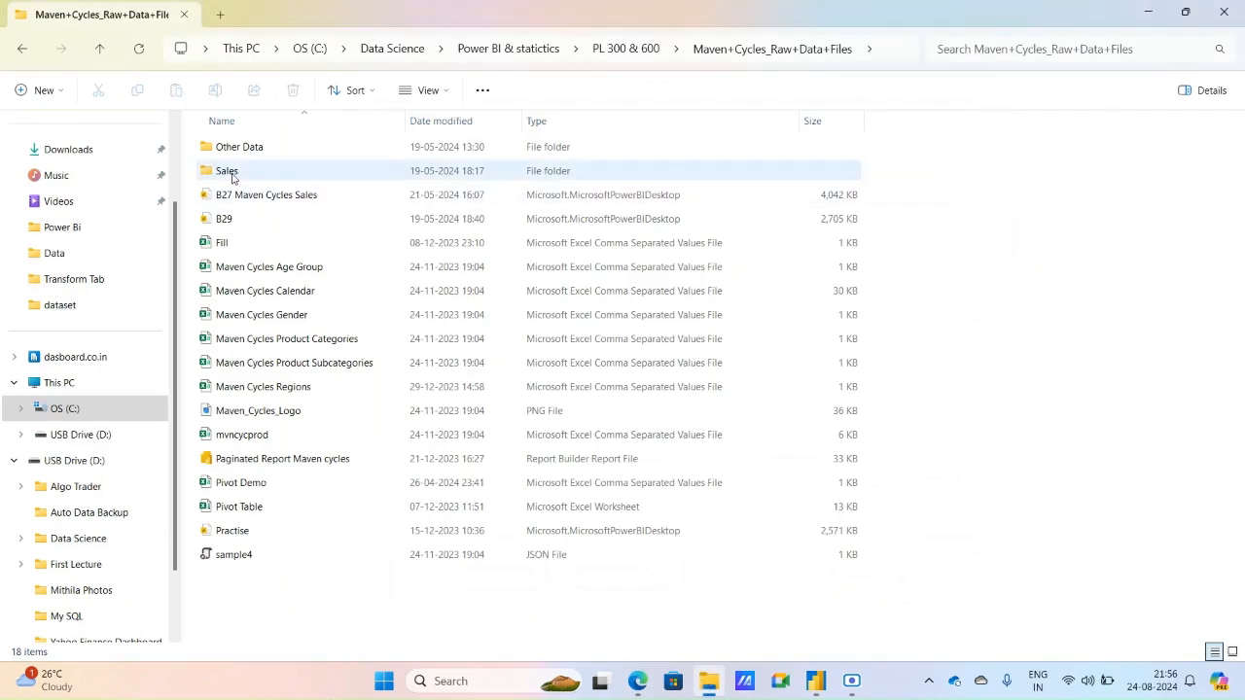
pyautogui.click(72, 414)
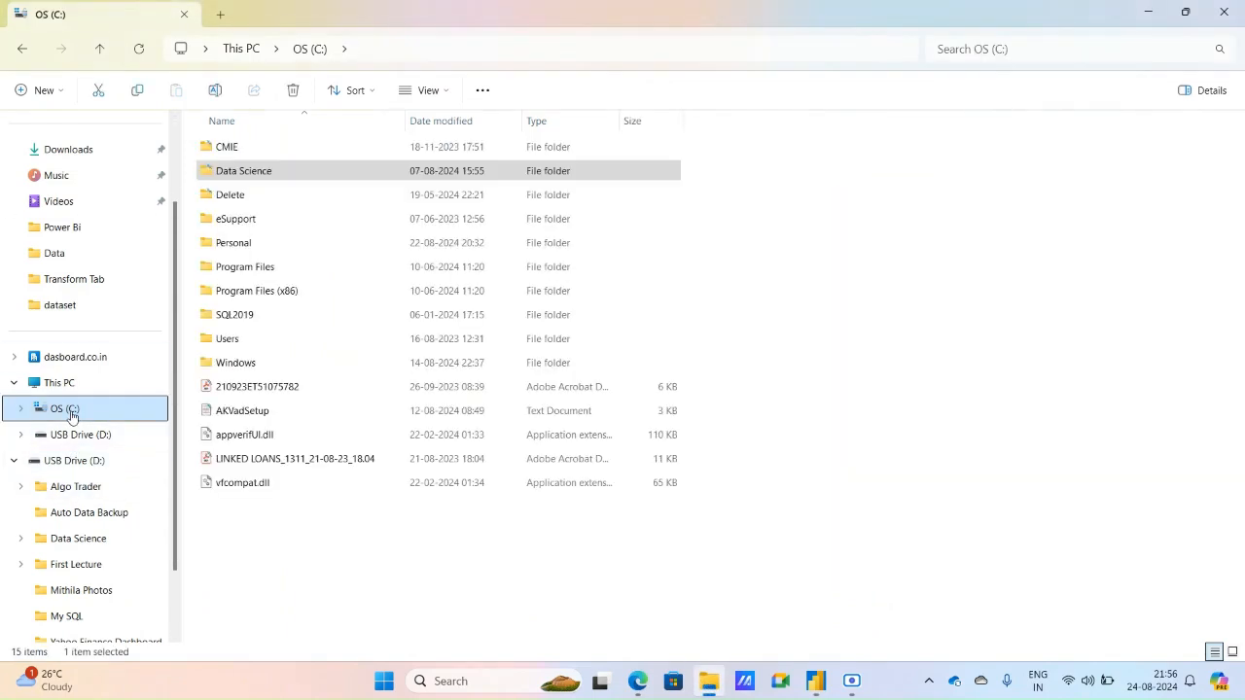
pyautogui.click(62, 382)
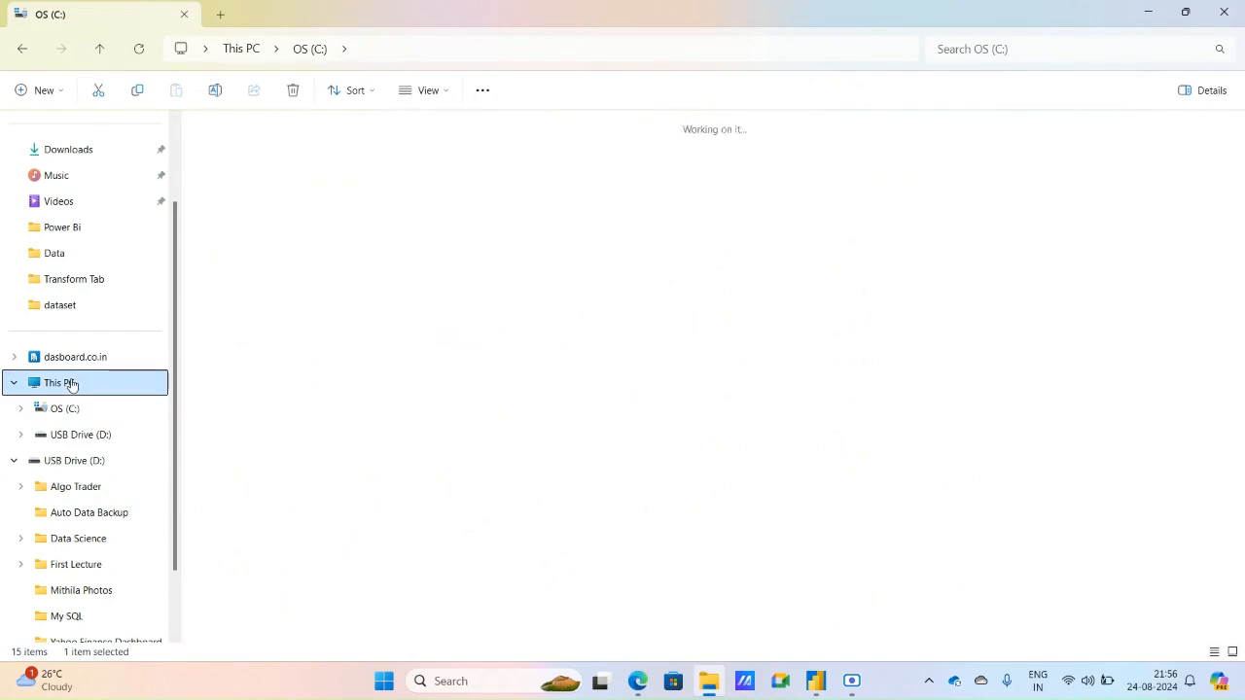
pyautogui.doubleClick(423, 182)
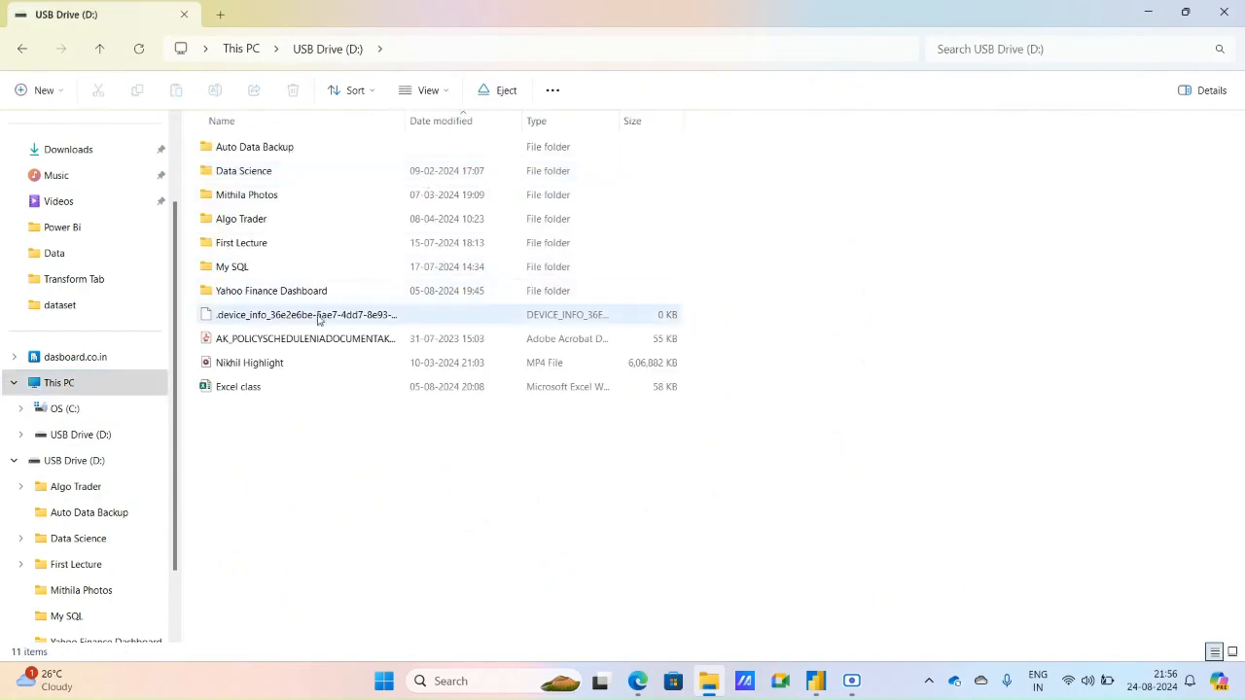
pyautogui.doubleClick(226, 243)
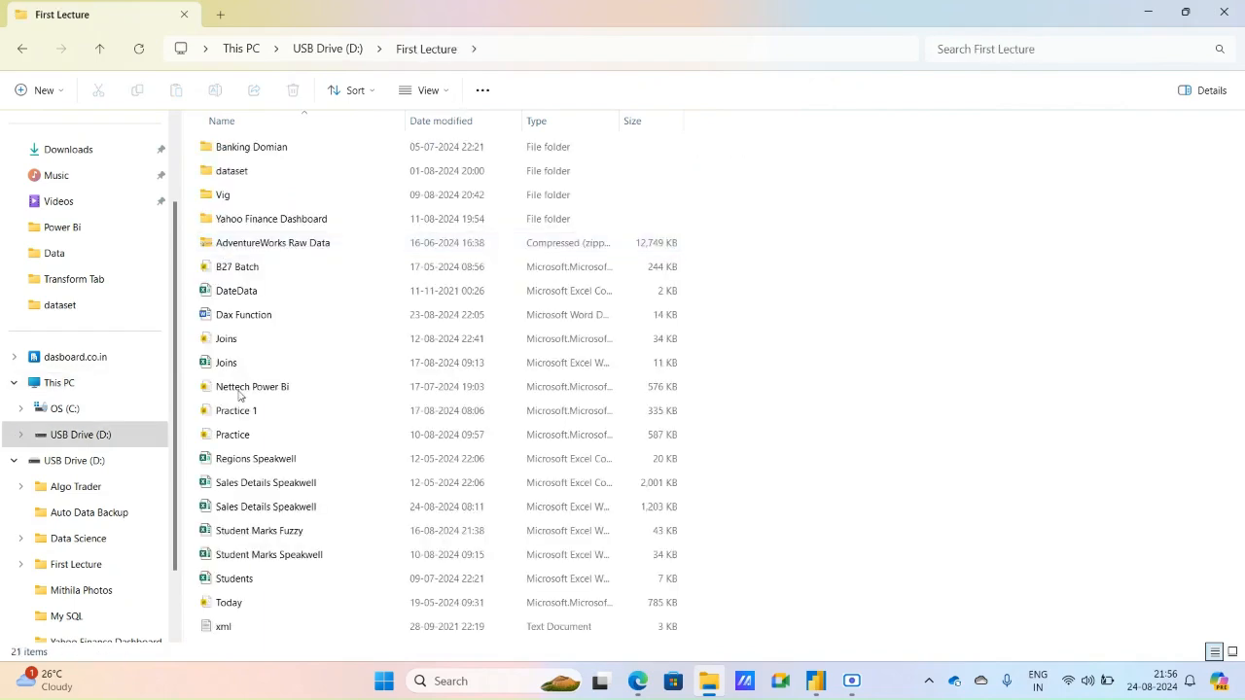
pyautogui.click(222, 630)
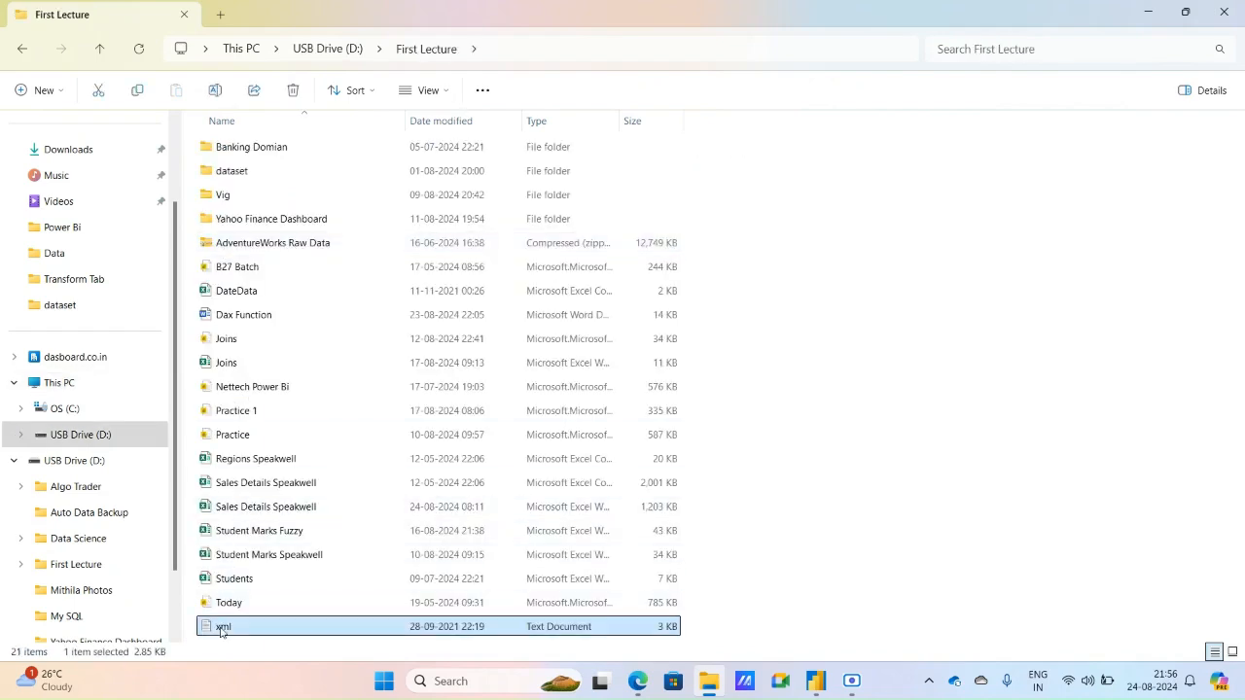
pyautogui.doubleClick(222, 628)
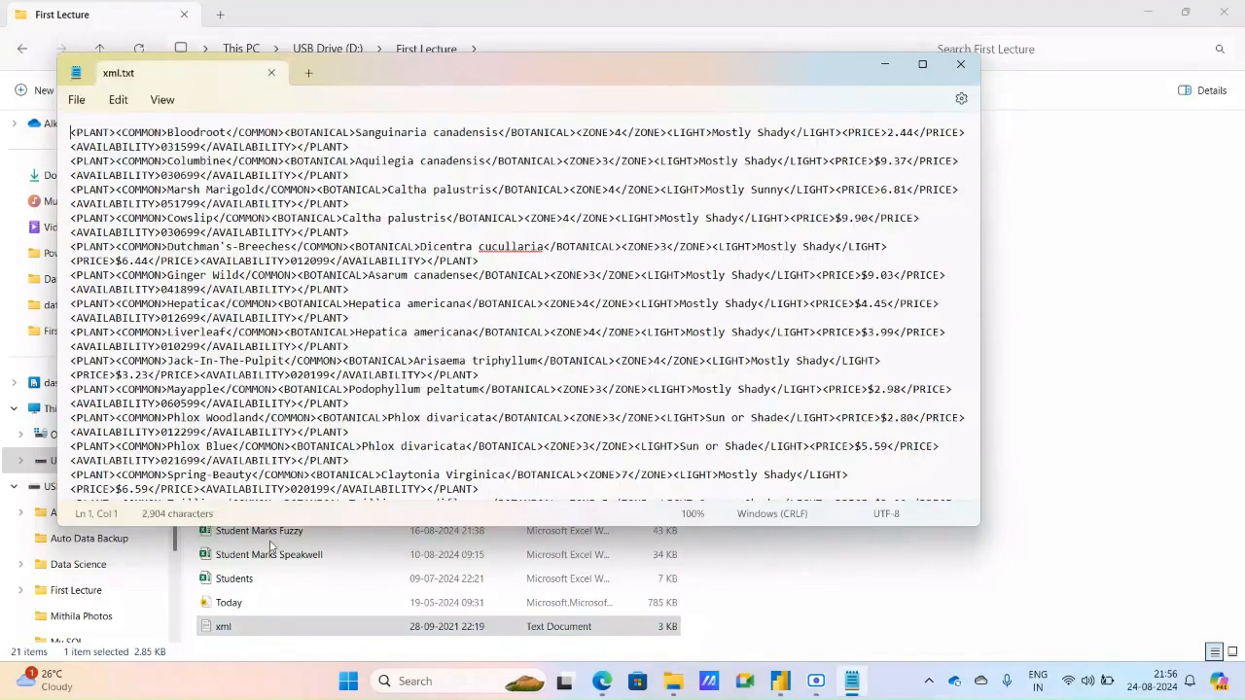
# - Copy the entire contents of xml.txt and paste them into the first cell of Column1 in Power Query's new table
pyautogui.hotkey('ctrl', 'a')
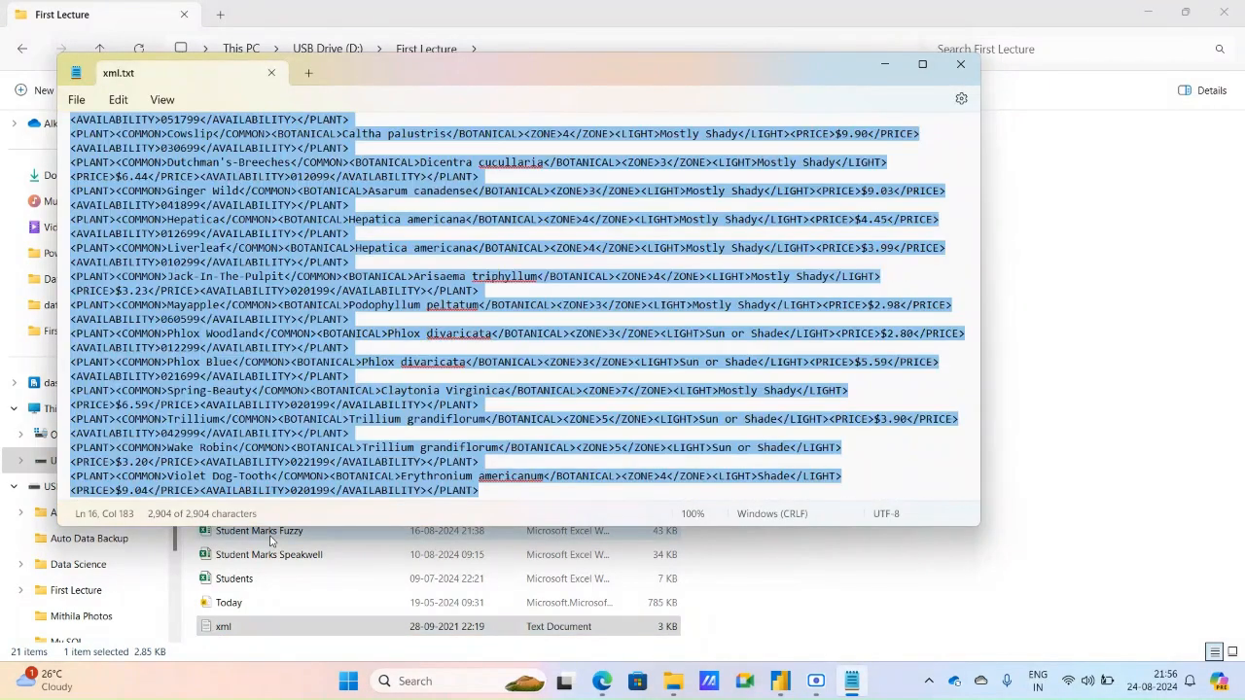
pyautogui.click(780, 681)
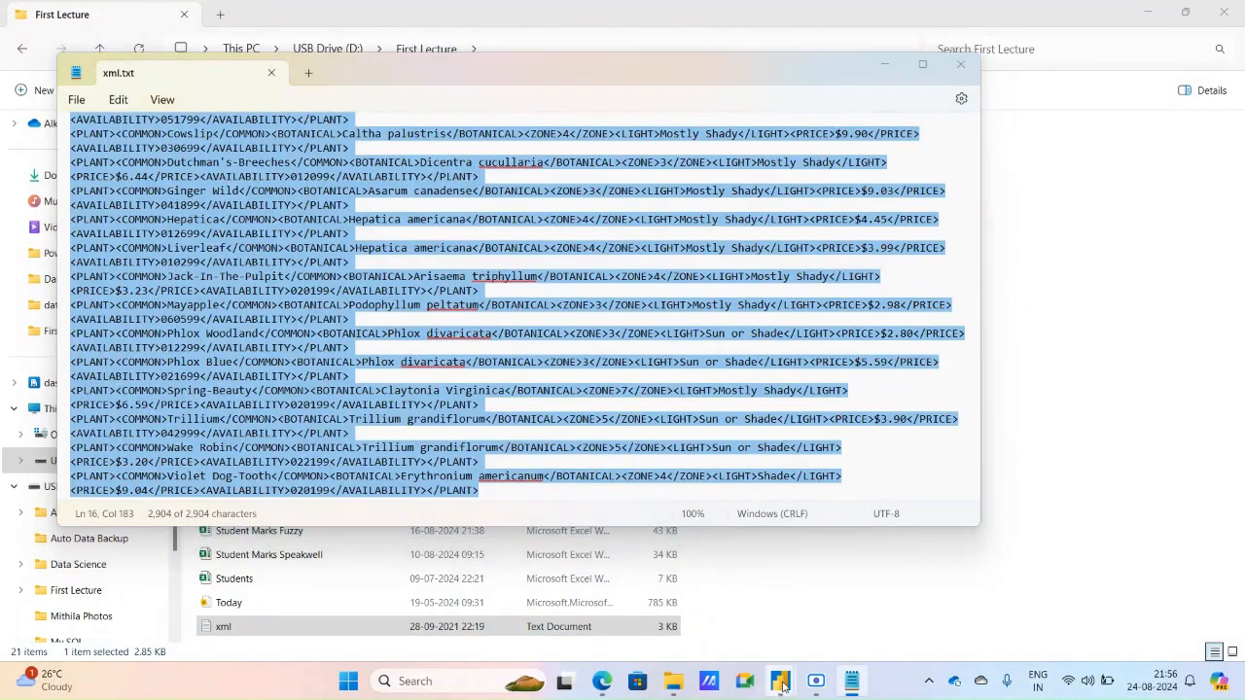
pyautogui.click(852, 619)
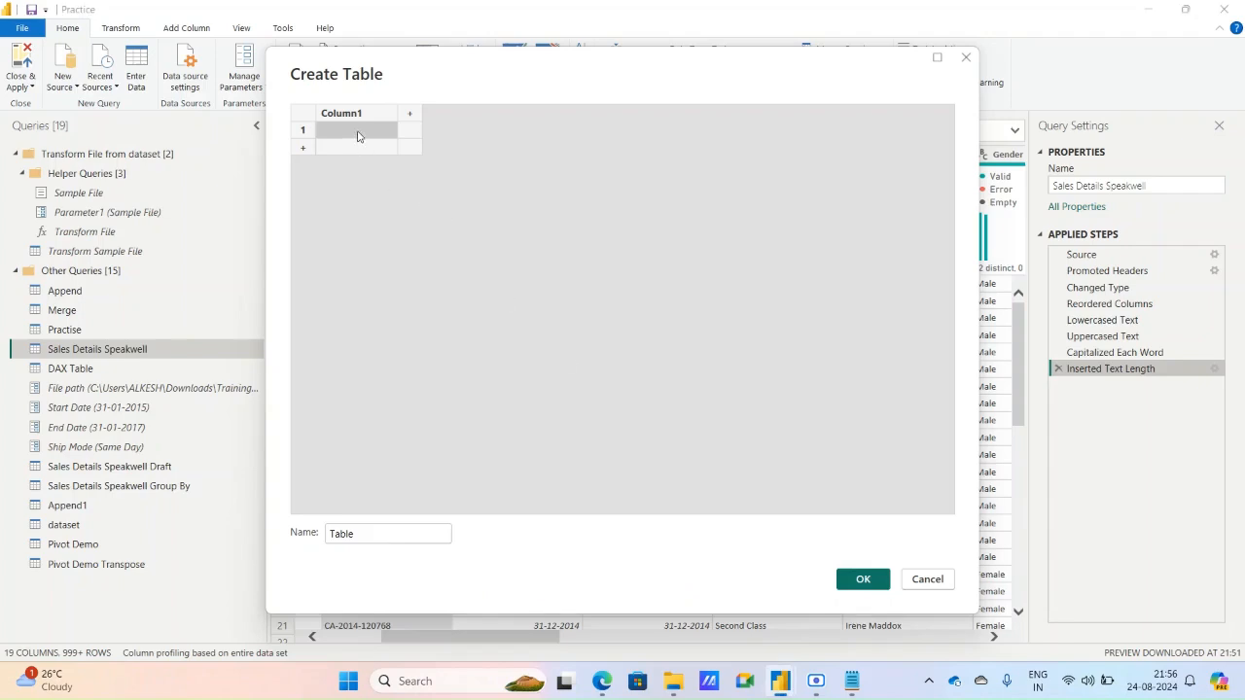
pyautogui.click(358, 134)
pyautogui.hotkey('ctrl', 'v')
pyautogui.click(448, 327)
# - Compare the pasted entry with the source text in xml.txt, and create the table with the name Table
pyautogui.click(861, 691)
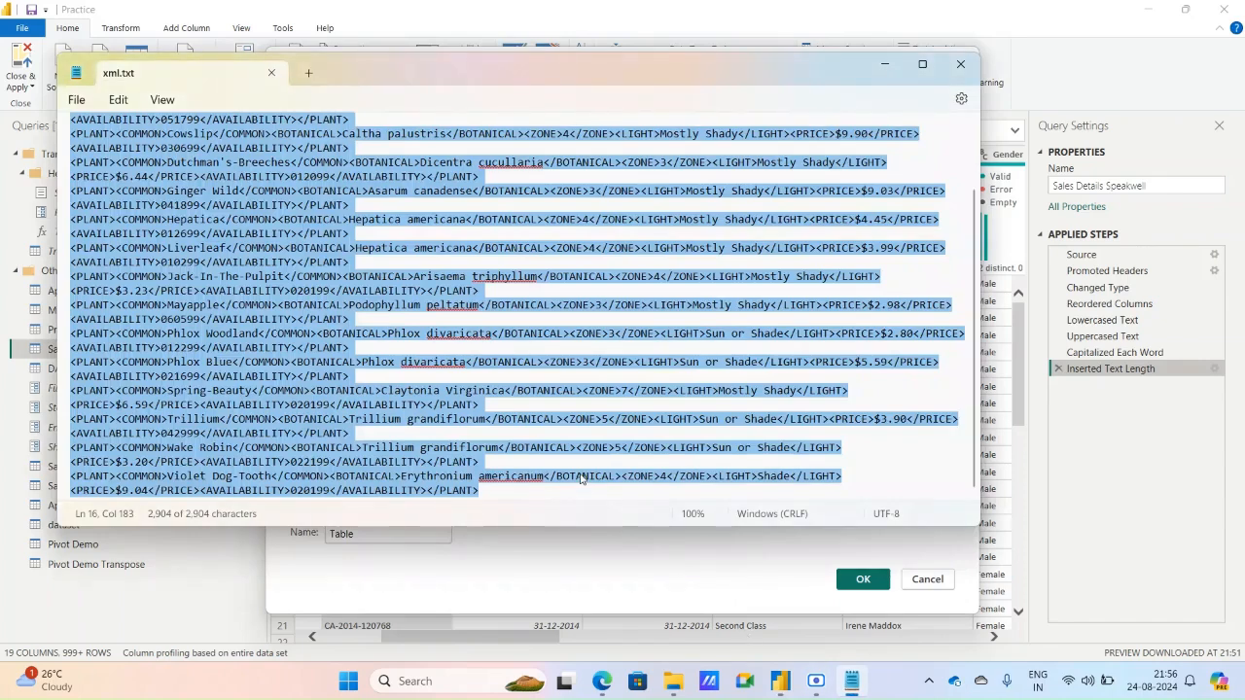
pyautogui.hotkey('alt', 'Tab')
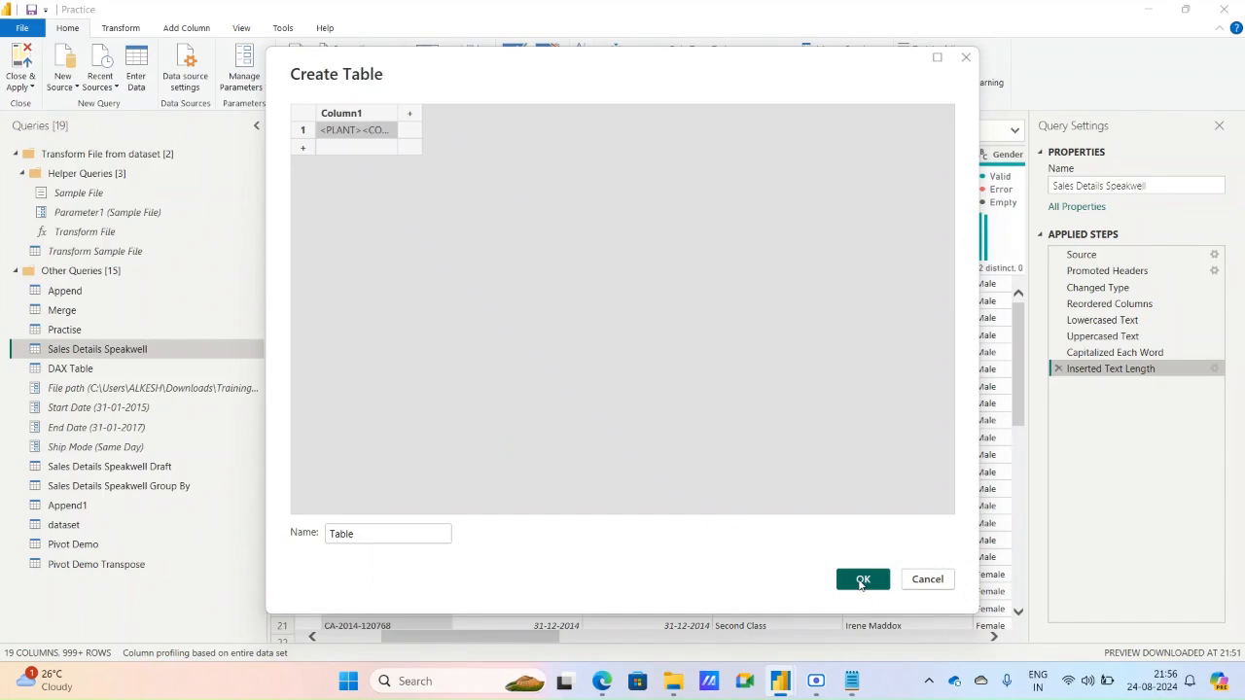
pyautogui.hotkey('alt', 'Tab')
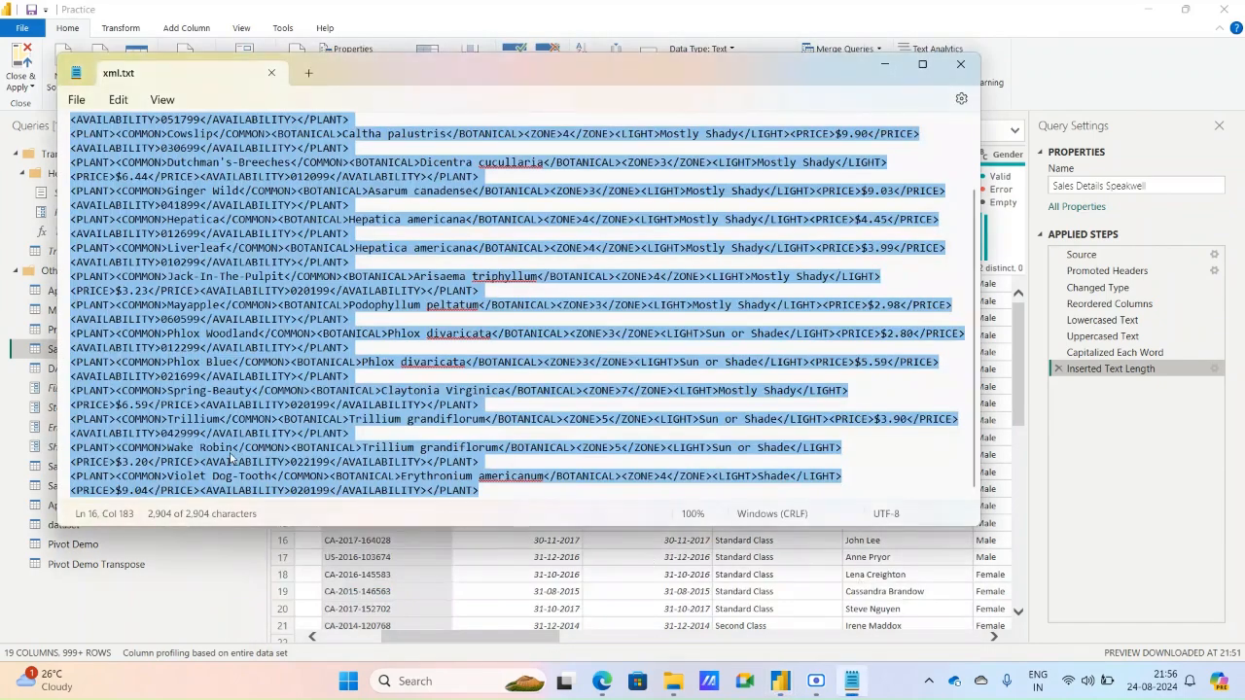
pyautogui.hotkey('alt', 'Tab')
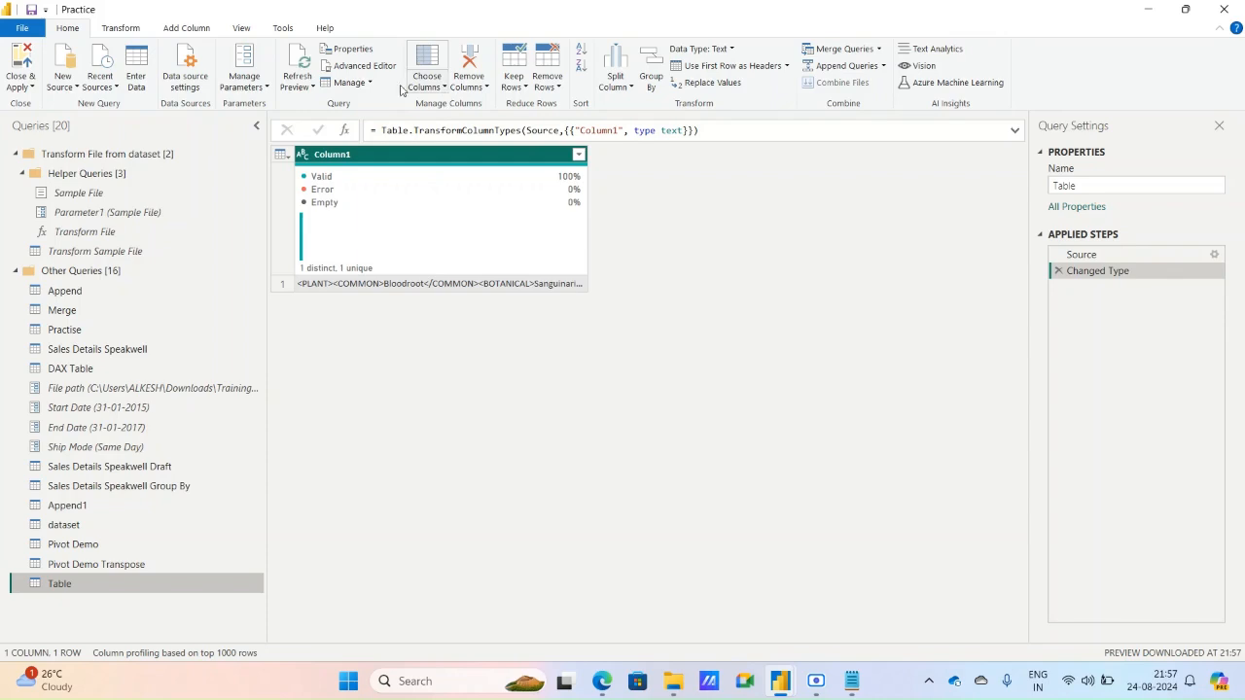
# - Try to parse Column1 of the new table as XML, and remove the parsing step
pyautogui.click(136, 29)
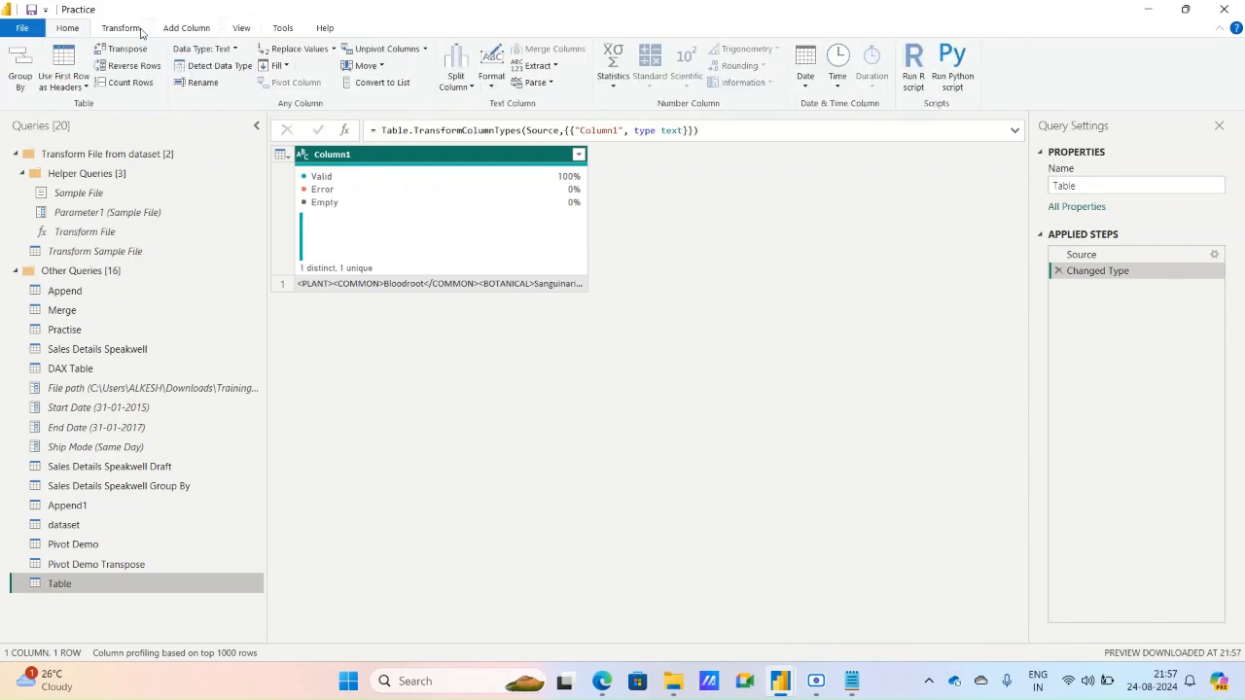
pyautogui.click(541, 83)
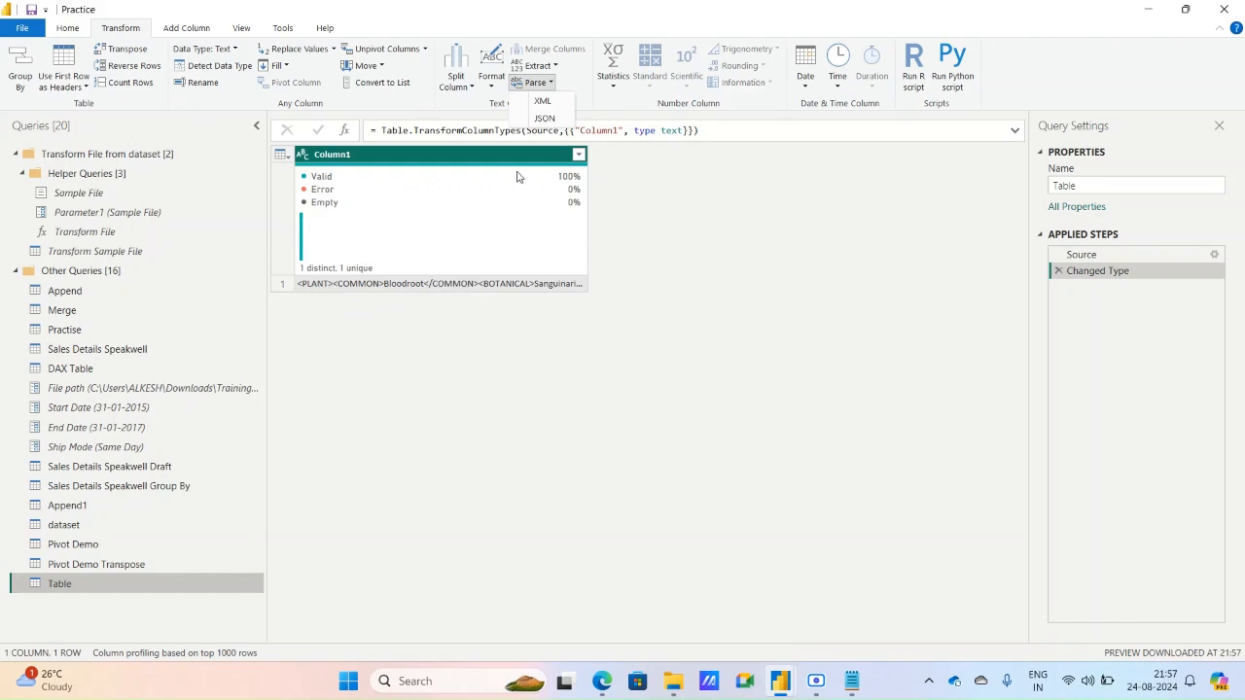
pyautogui.click(543, 101)
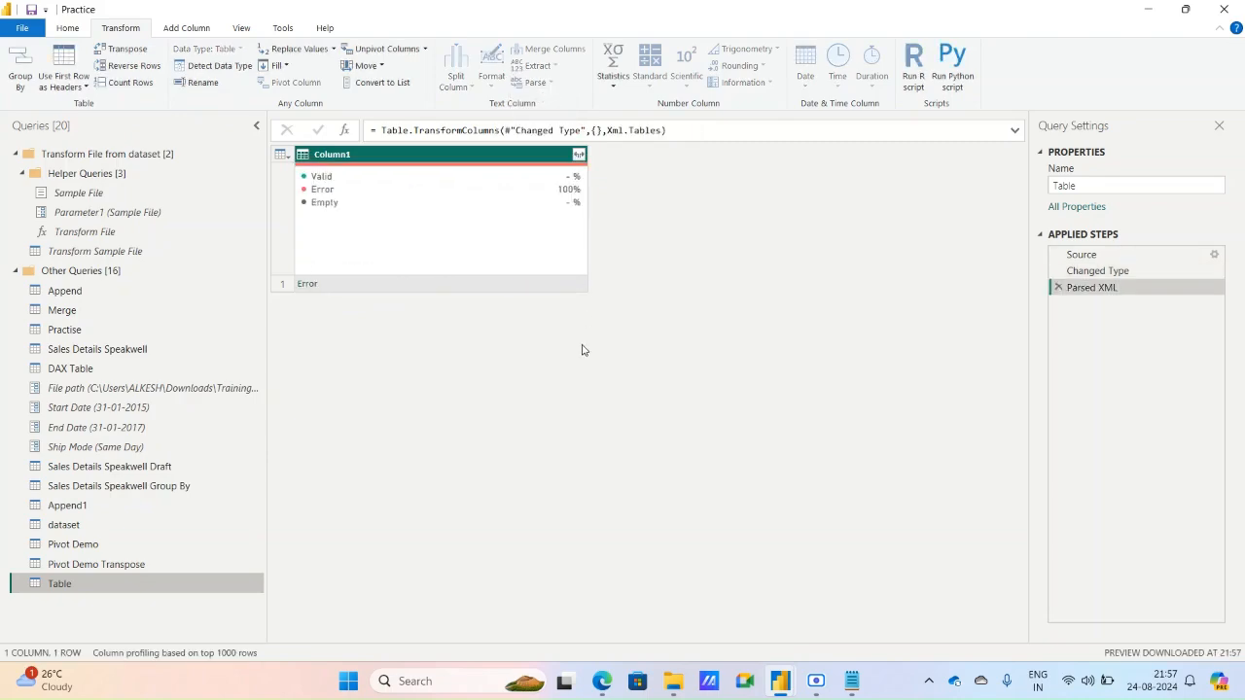
pyautogui.click(1059, 288)
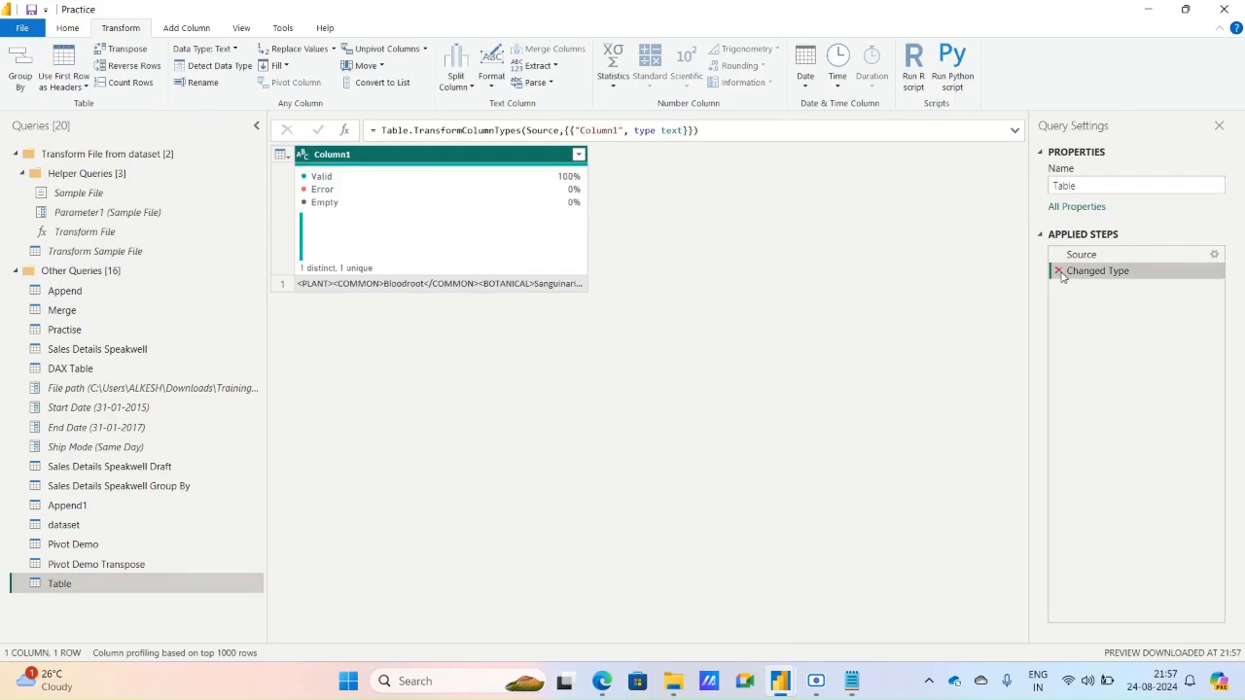
# - Remove the Changed Type step from the Table query, and check its source data without changing it
pyautogui.click(1059, 272)
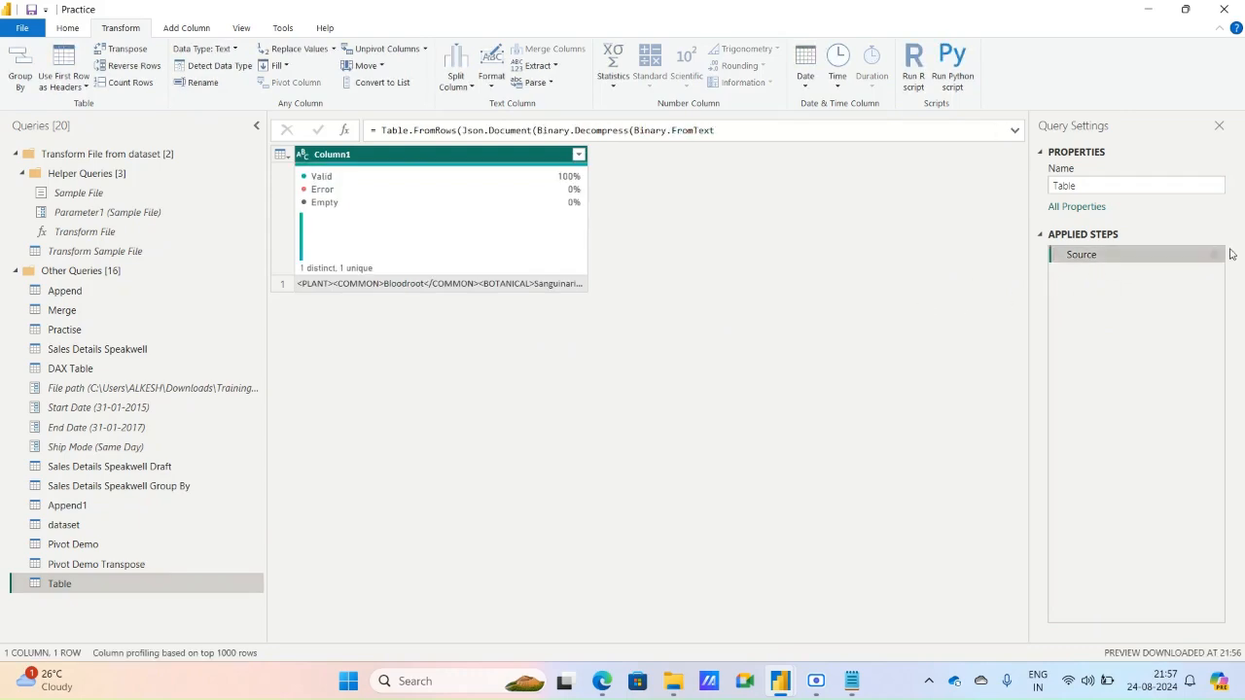
pyautogui.click(1215, 255)
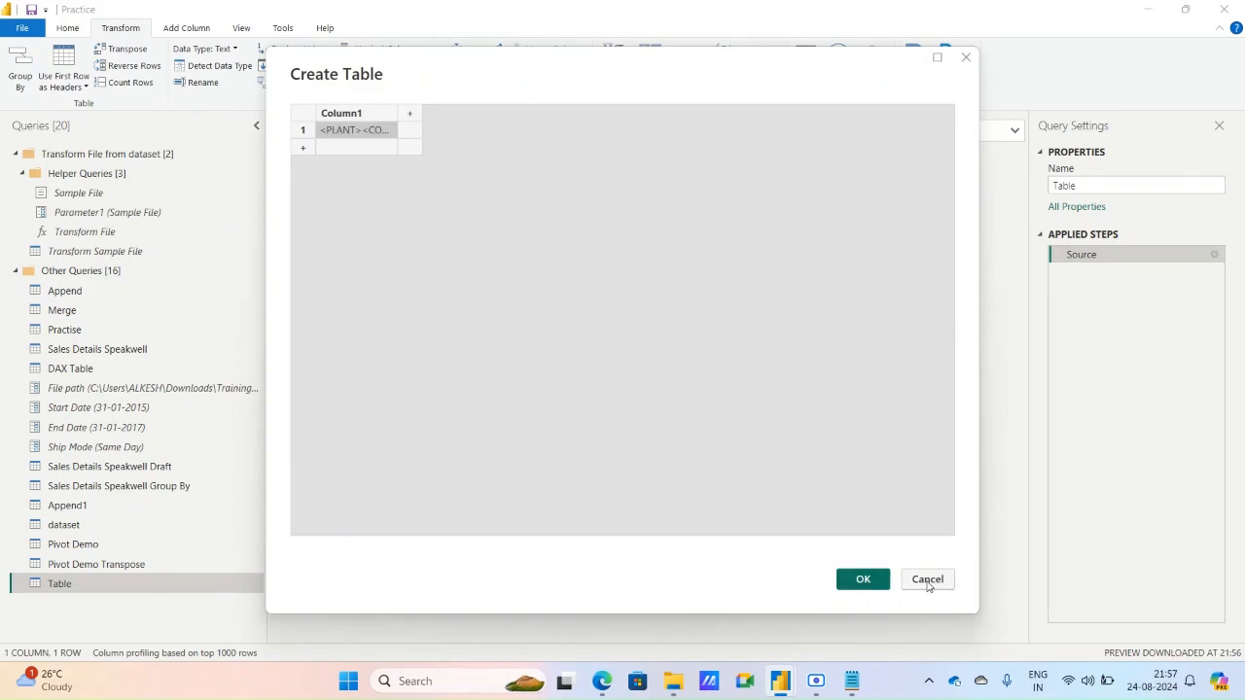
pyautogui.click(928, 582)
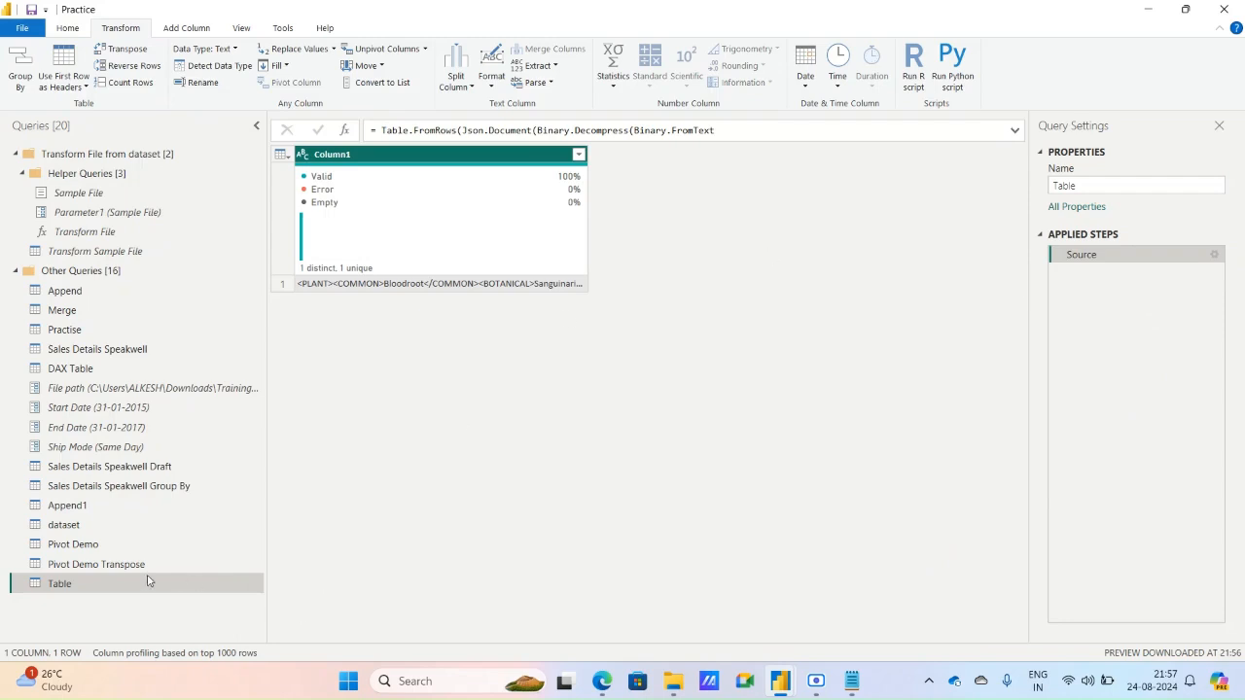
# - Delete the query named Table and confirm the deletion
pyautogui.rightClick(97, 586)
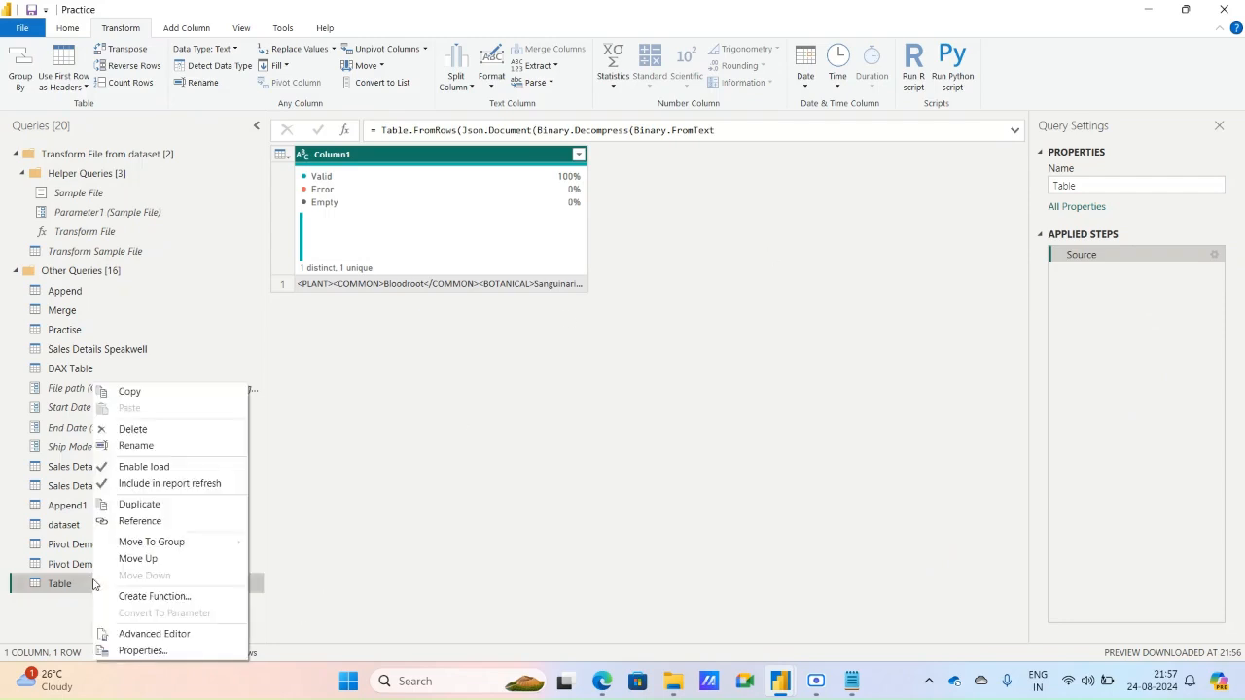
pyautogui.click(142, 431)
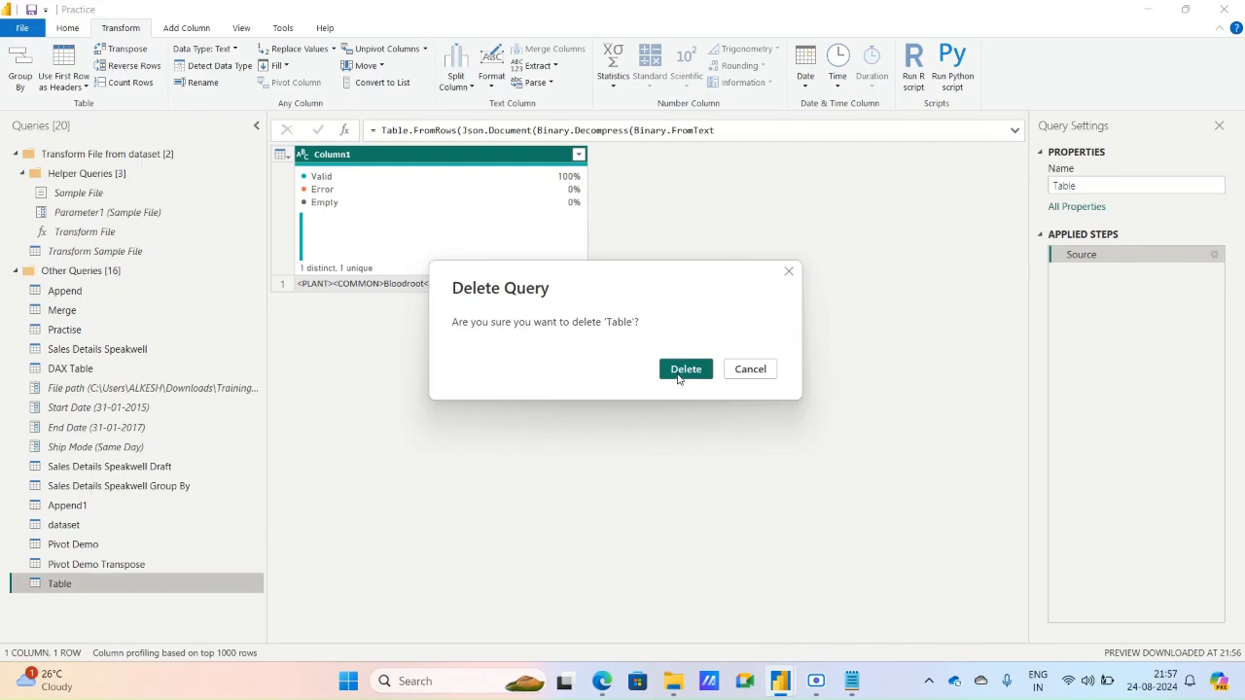
pyautogui.click(685, 370)
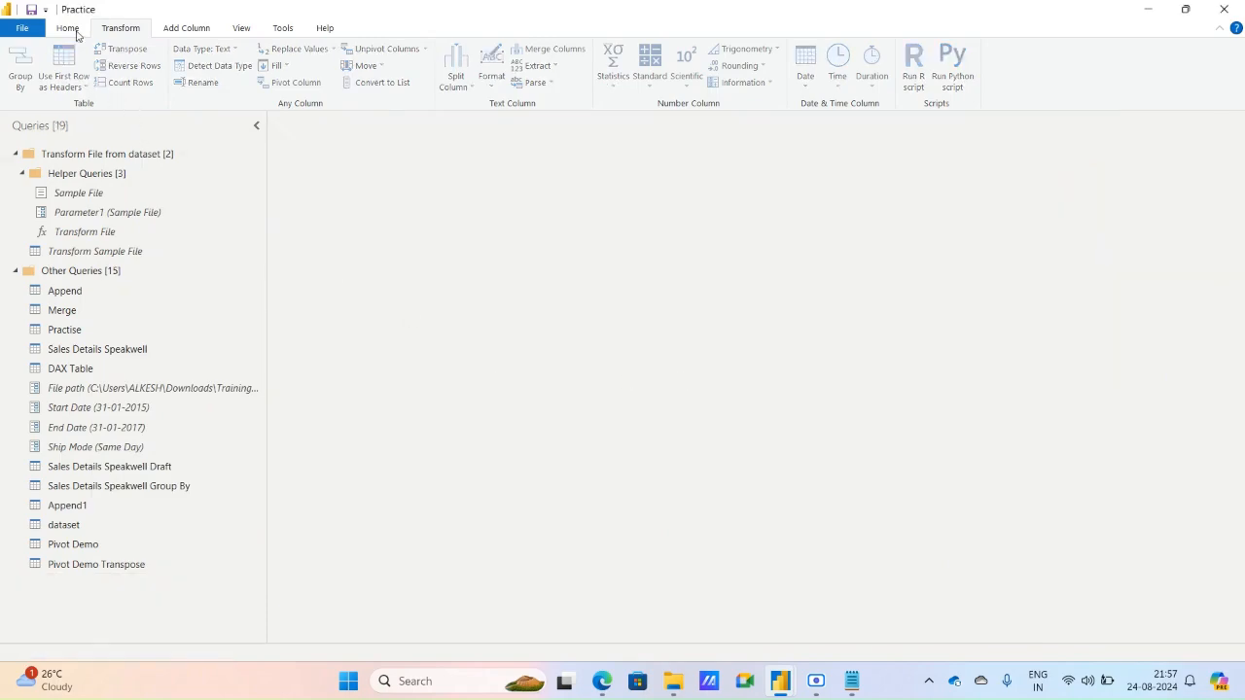
# - Create a manually entered table named Table, pasting the XML text from xml.txt into the first cell of Column1
pyautogui.click(68, 28)
pyautogui.click(62, 84)
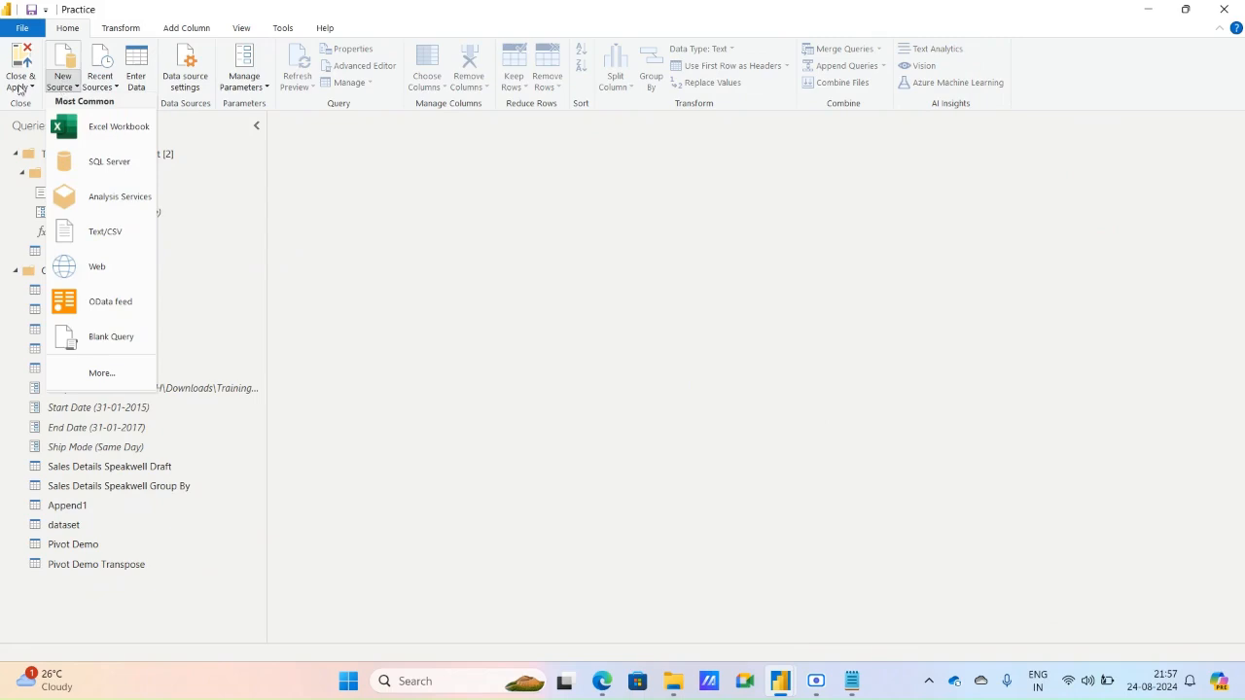
pyautogui.click(139, 88)
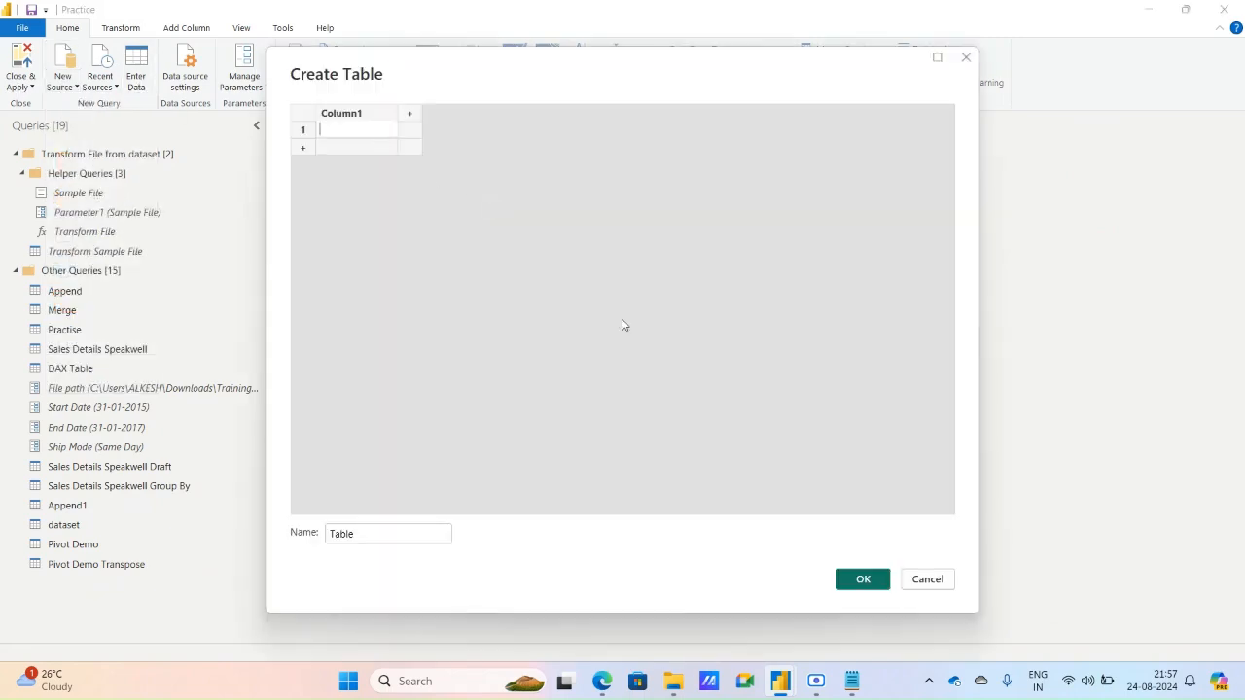
pyautogui.click(851, 681)
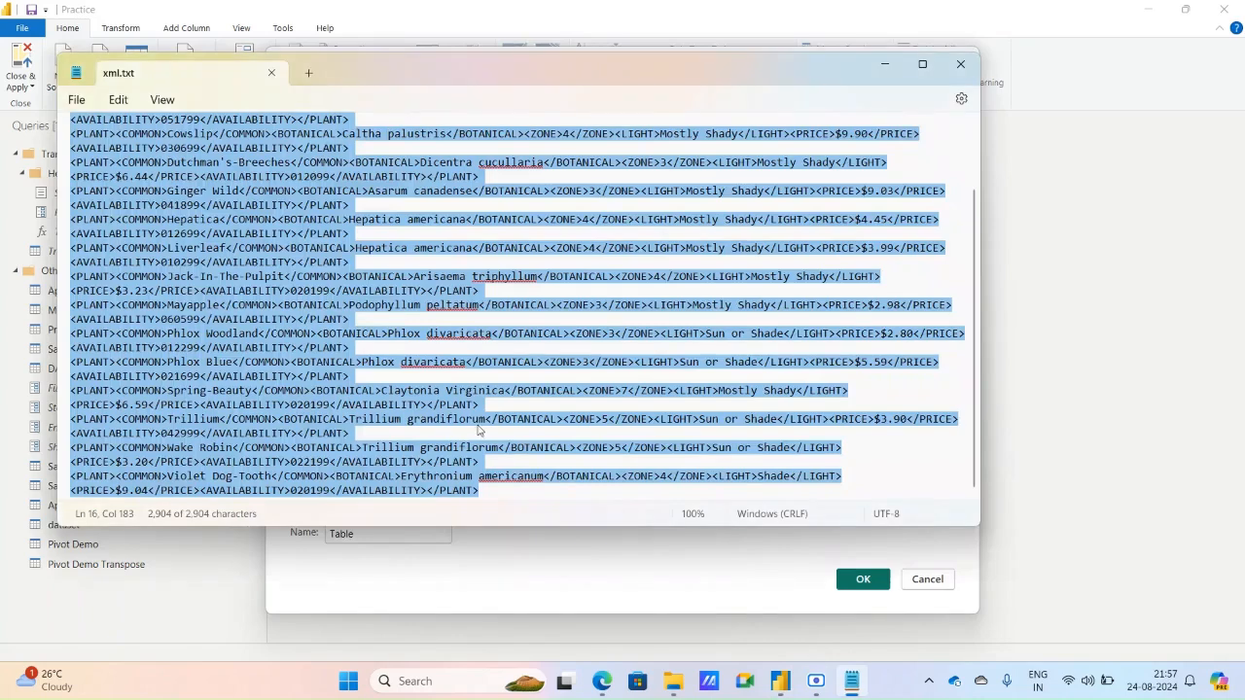
pyautogui.click(435, 361)
pyautogui.click(781, 681)
pyautogui.click(822, 581)
pyautogui.click(356, 133)
pyautogui.hotkey('ctrl', 'v')
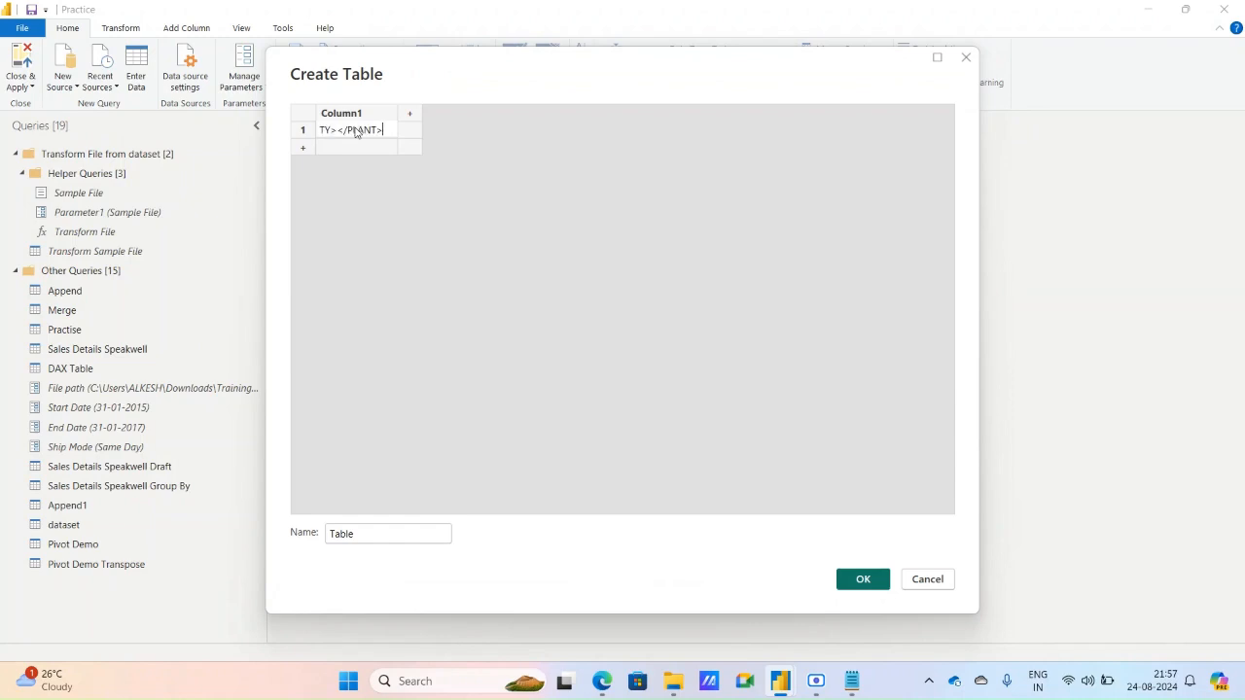
pyautogui.click(419, 240)
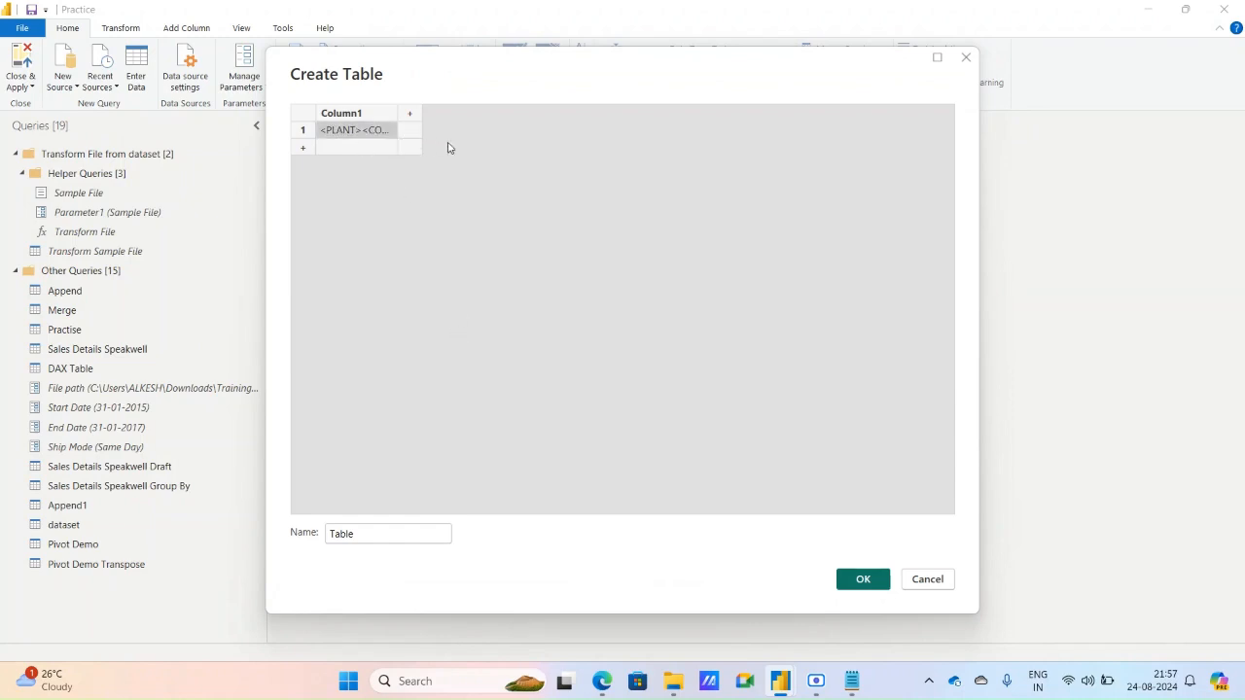
pyautogui.click(864, 580)
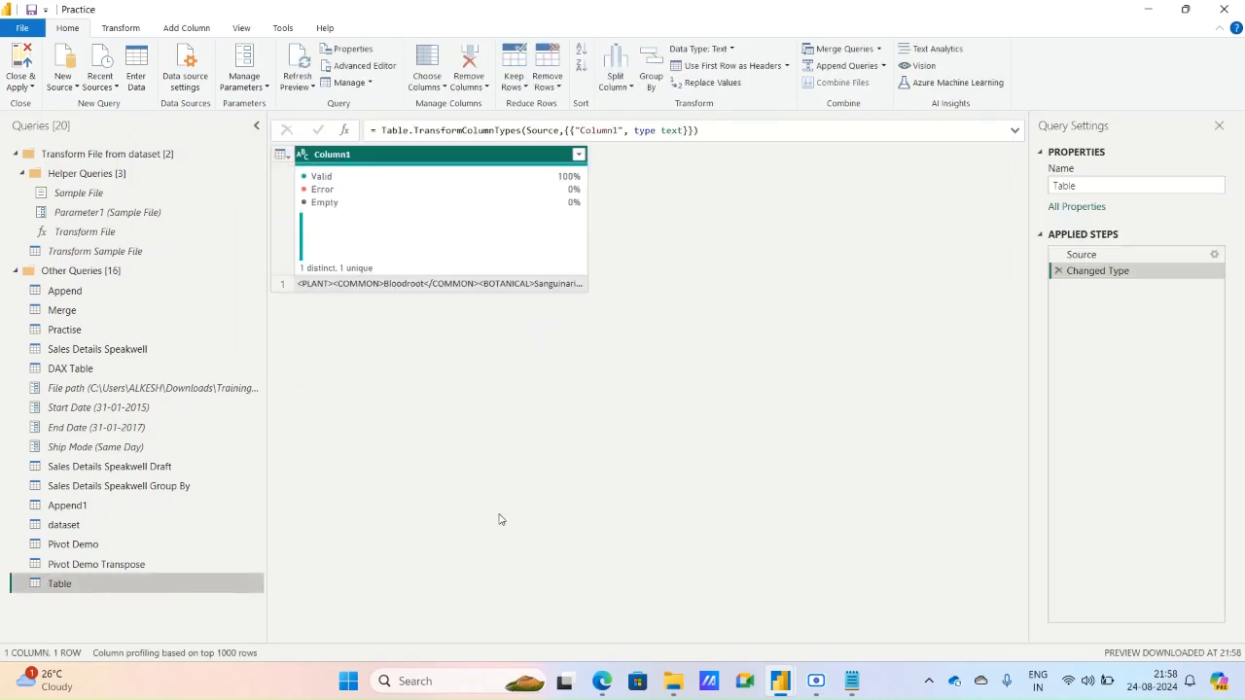
# - Try to parse Column1 of the Table query as XML, and check its expandable columns without expanding any
pyautogui.click(139, 29)
pyautogui.click(534, 83)
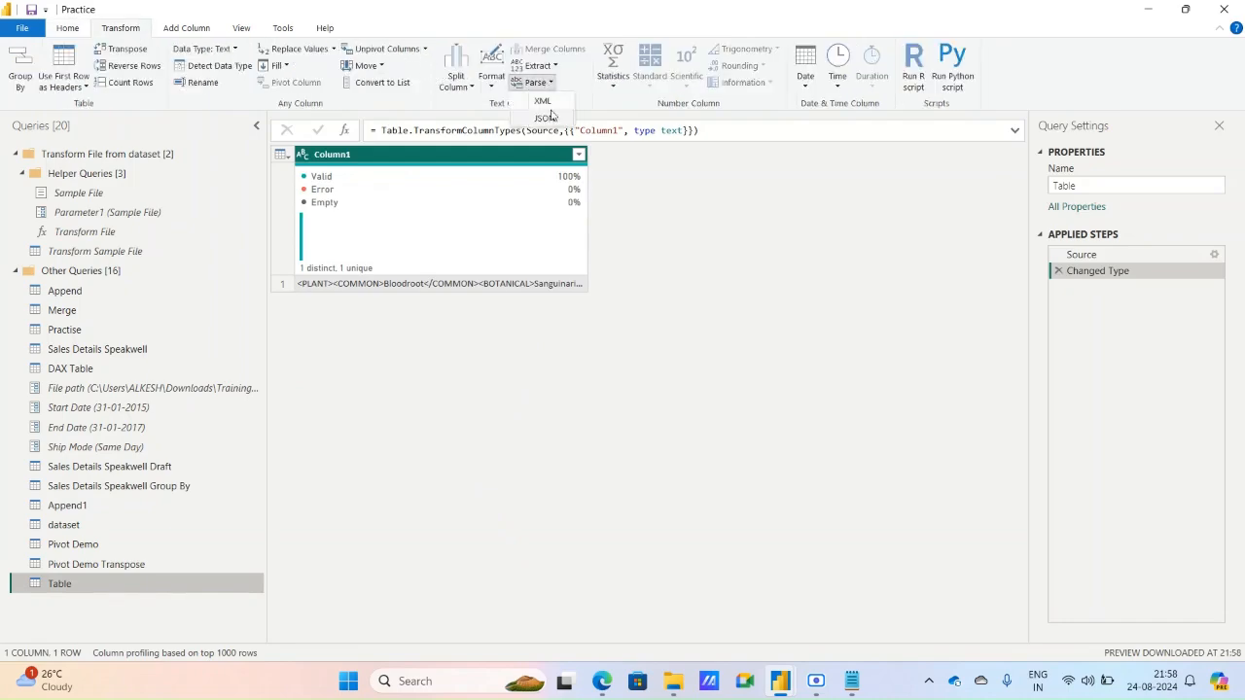
pyautogui.click(543, 103)
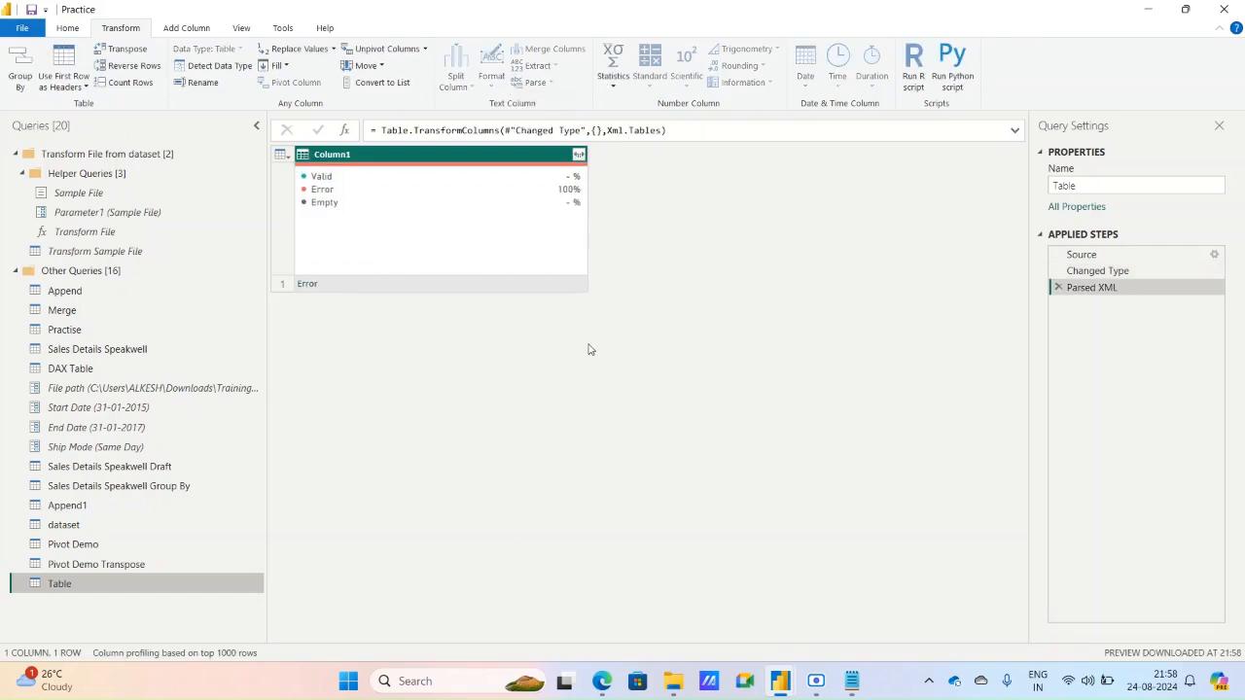
pyautogui.click(577, 155)
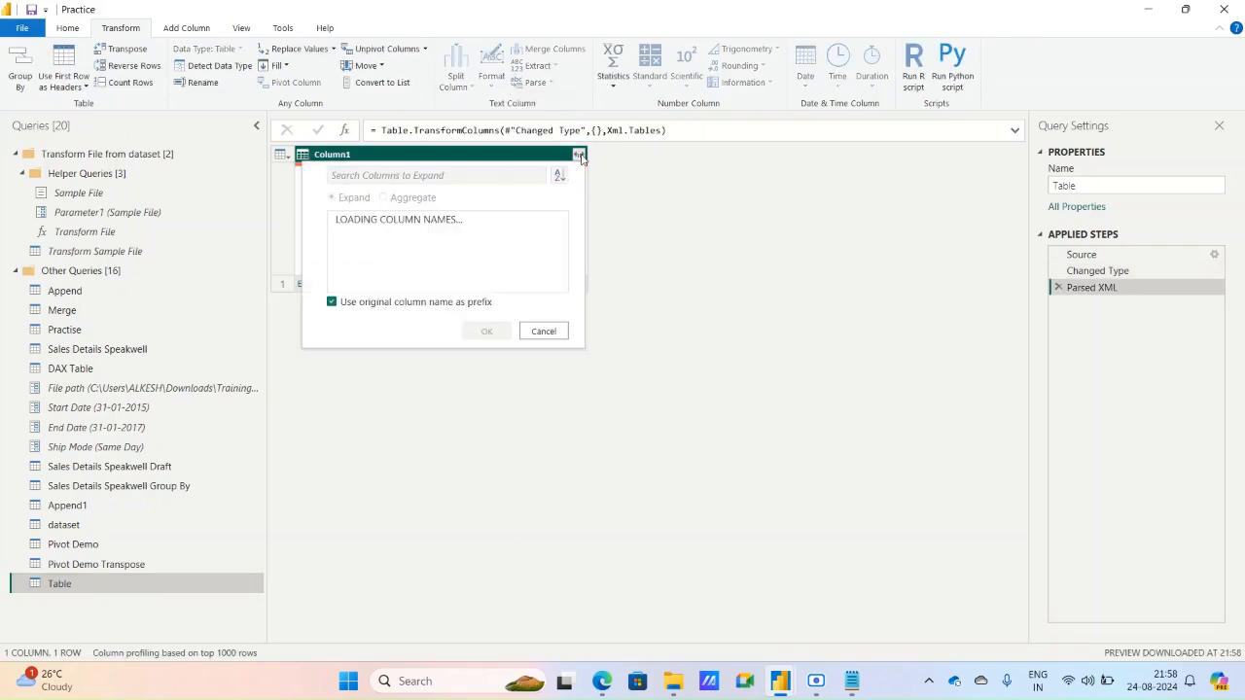
pyautogui.click(544, 331)
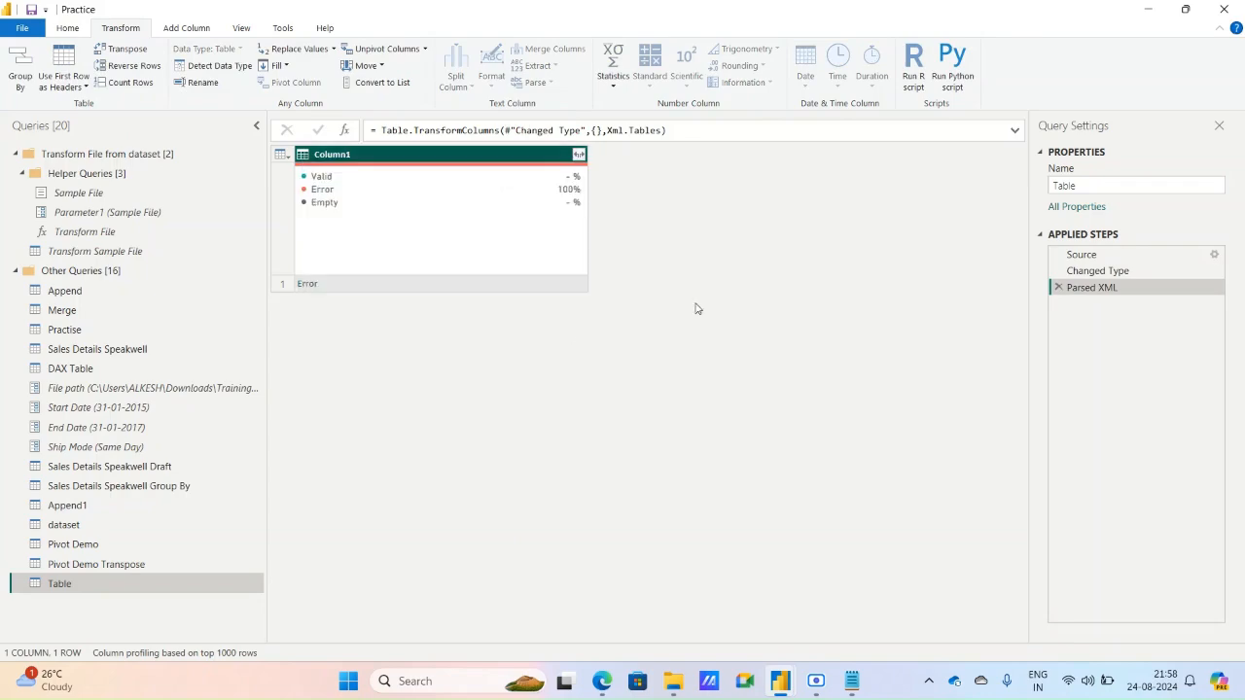
# - Open the Table query's source data, compare it with xml.txt, delete the existing row, and paste the XML text over the Column1 selection
pyautogui.click(1214, 255)
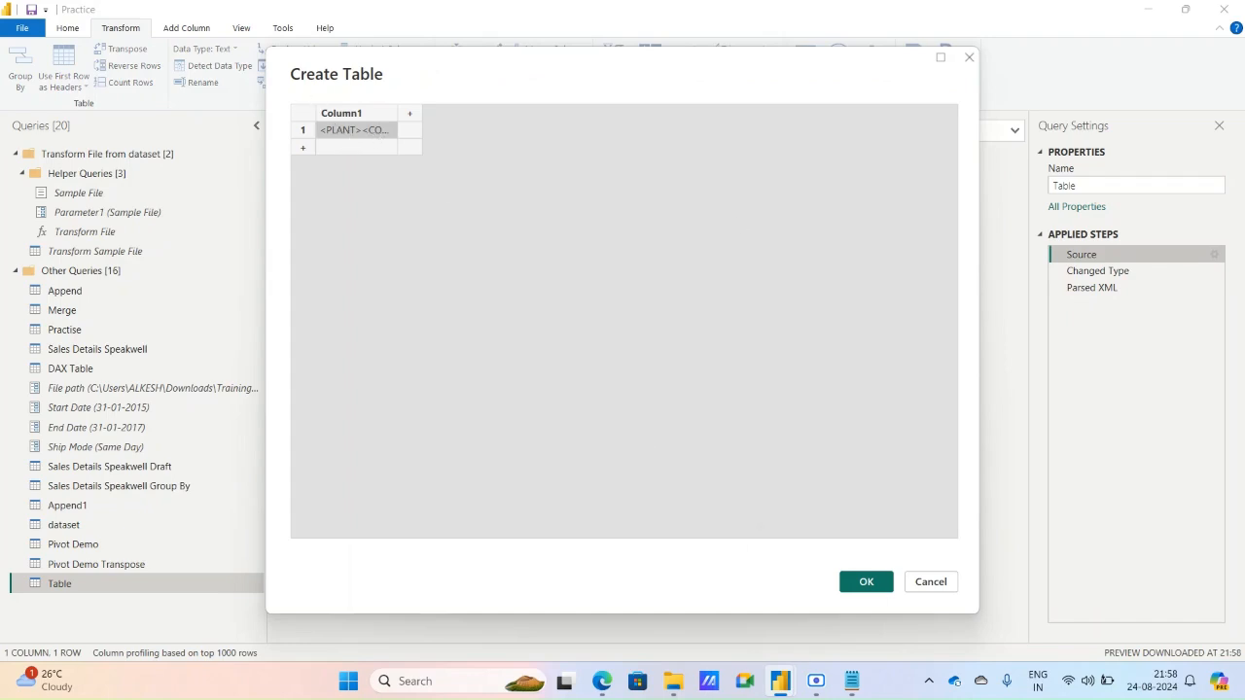
pyautogui.click(851, 681)
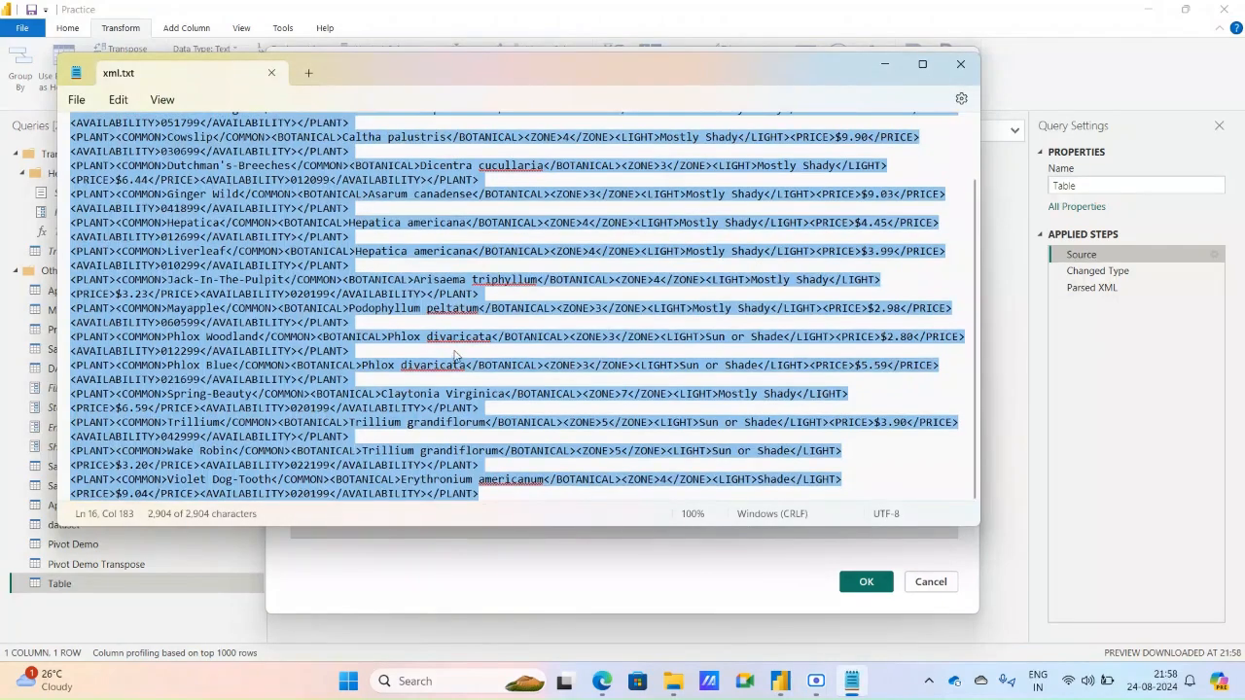
pyautogui.scroll(3, 454, 356)
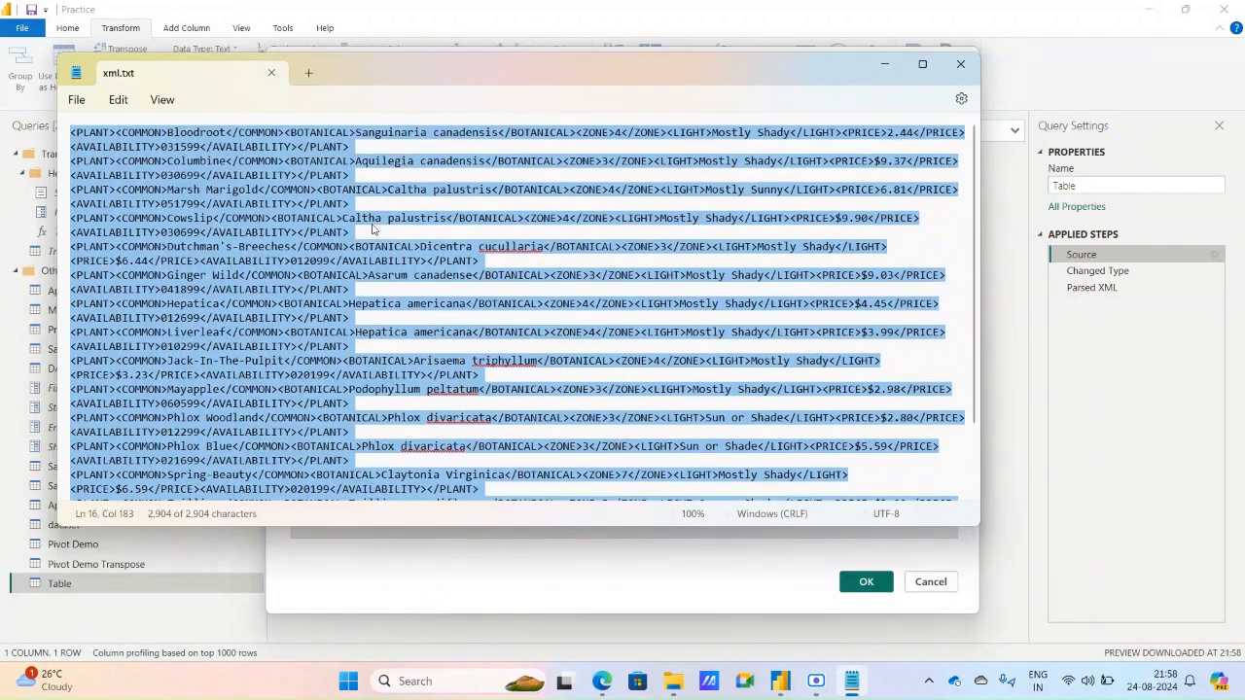
pyautogui.click(796, 686)
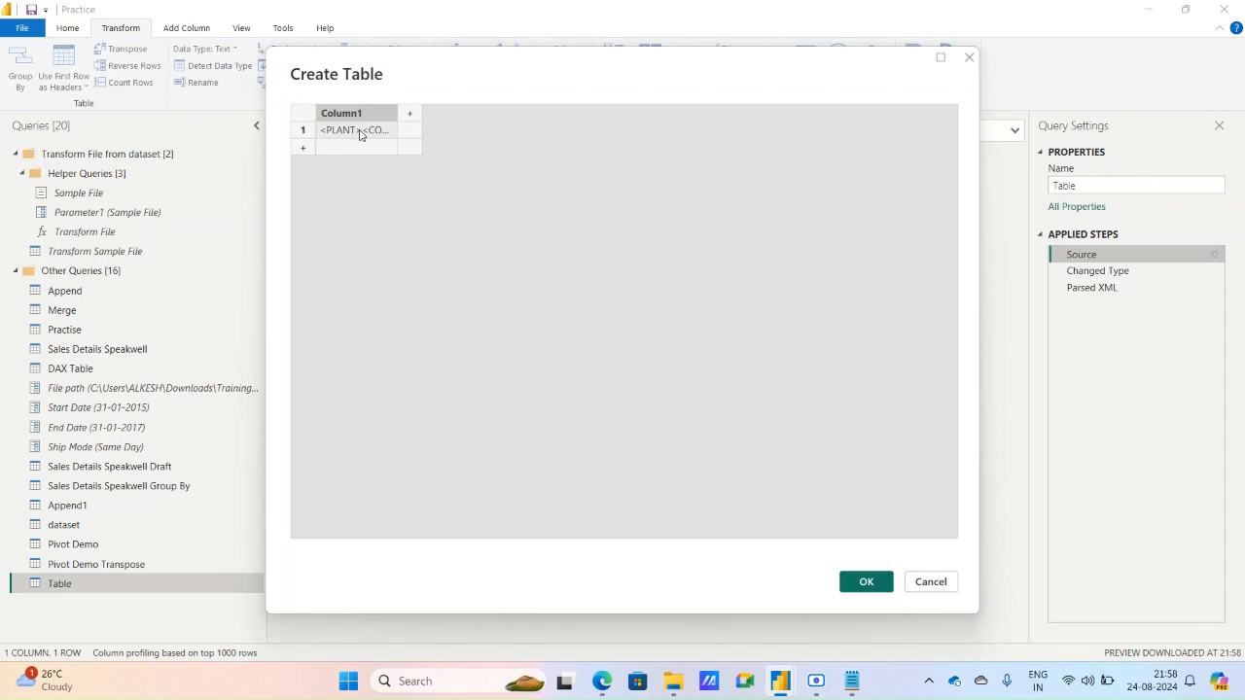
pyautogui.rightClick(300, 137)
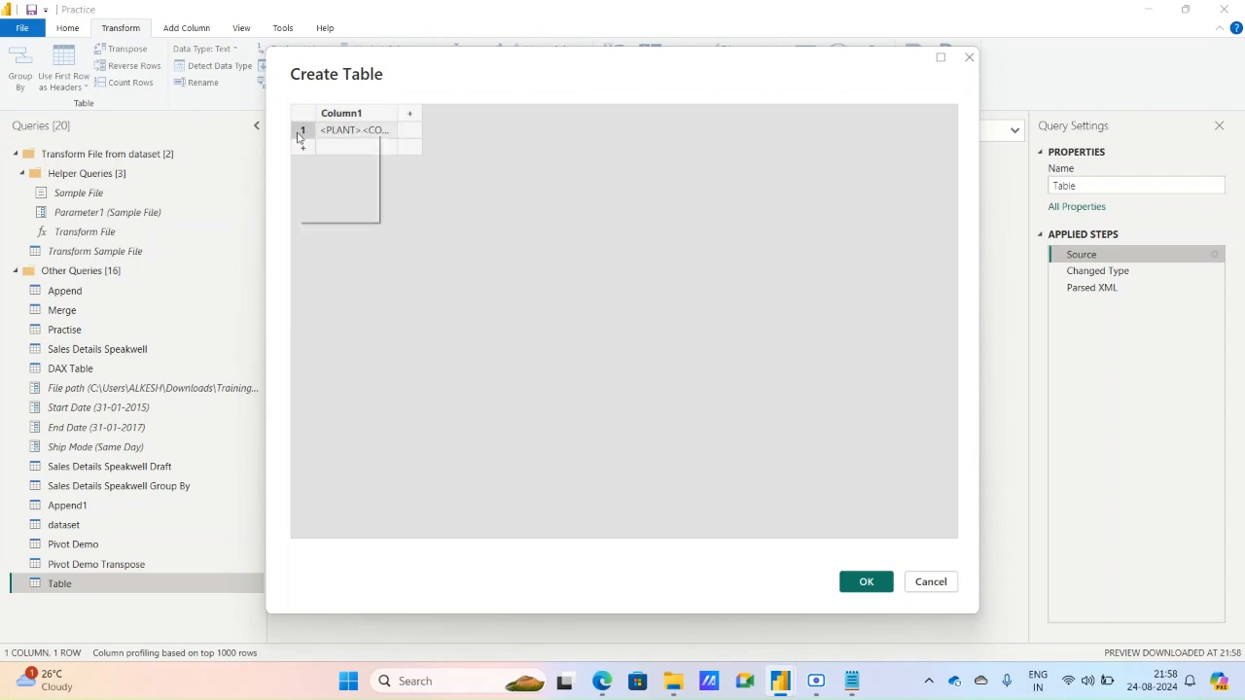
pyautogui.click(335, 212)
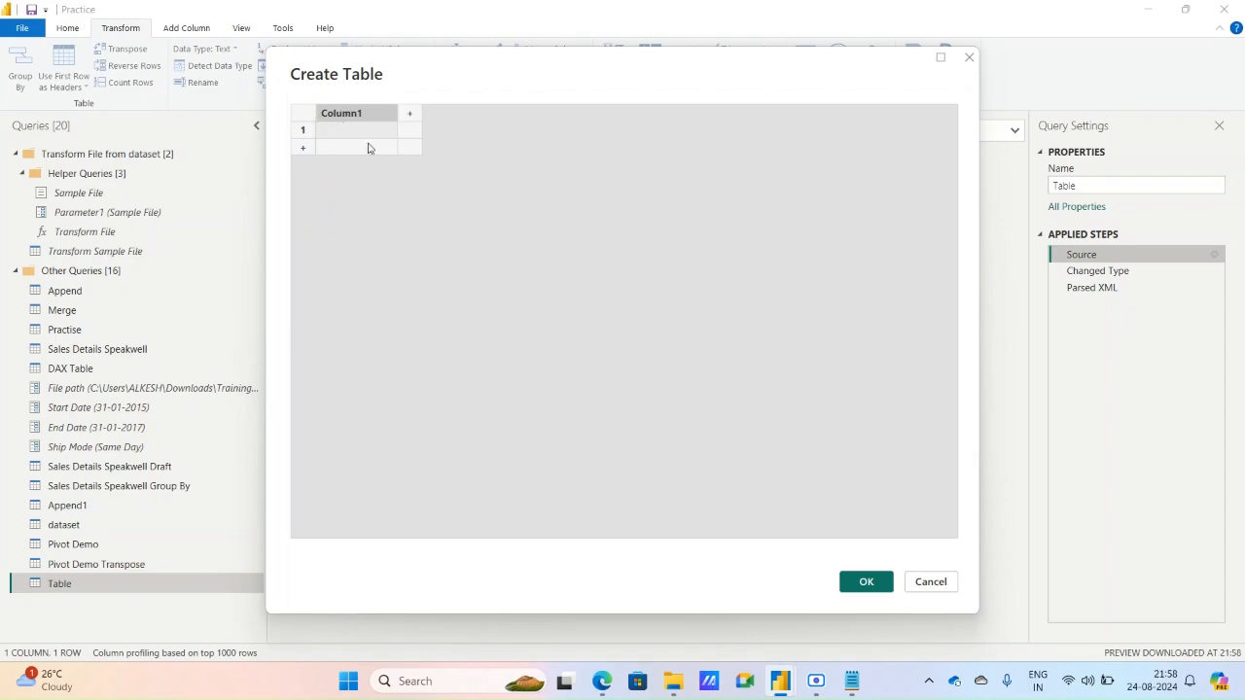
pyautogui.hotkey('ctrl', 'v')
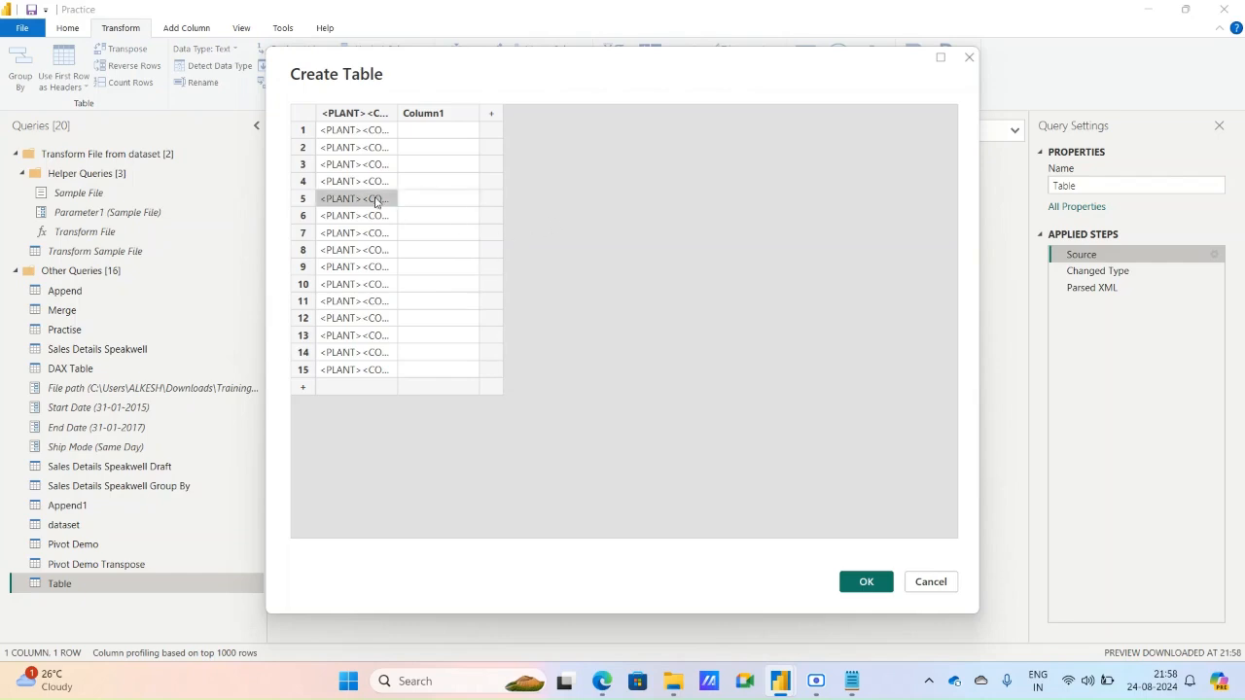
# - Check the available actions for the pasted PLANT column, and discard the changes to the source table
pyautogui.click(371, 114)
pyautogui.rightClick(370, 115)
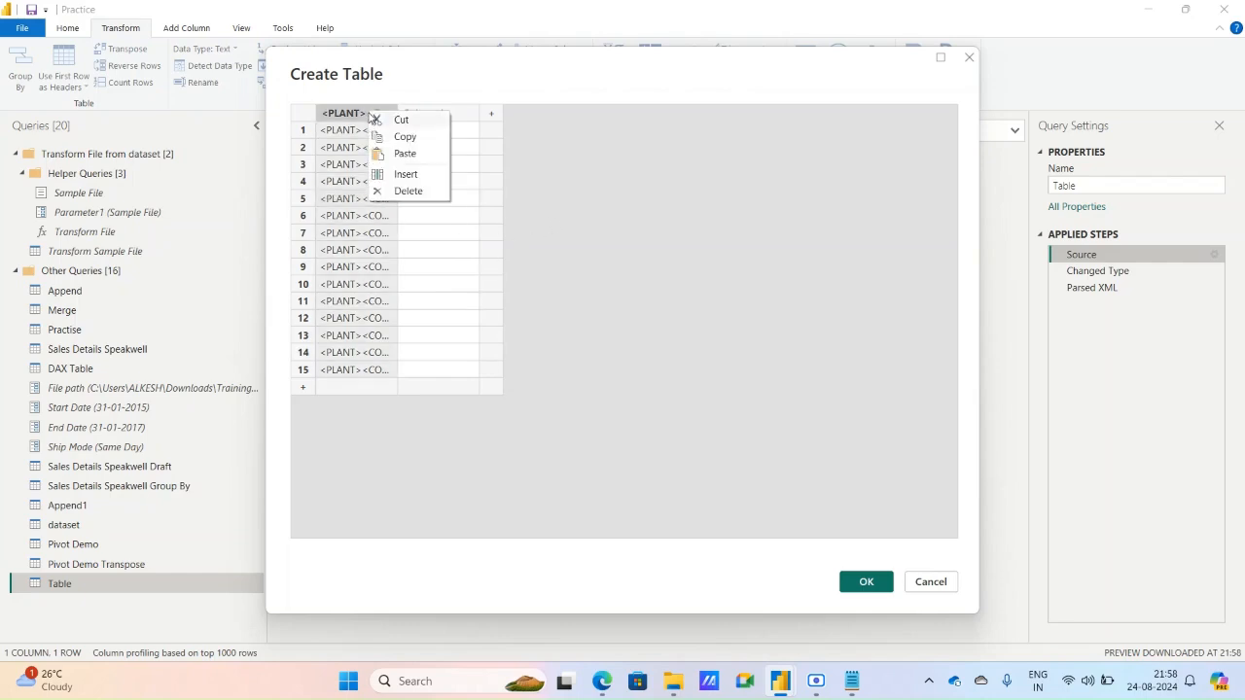
pyautogui.click(624, 183)
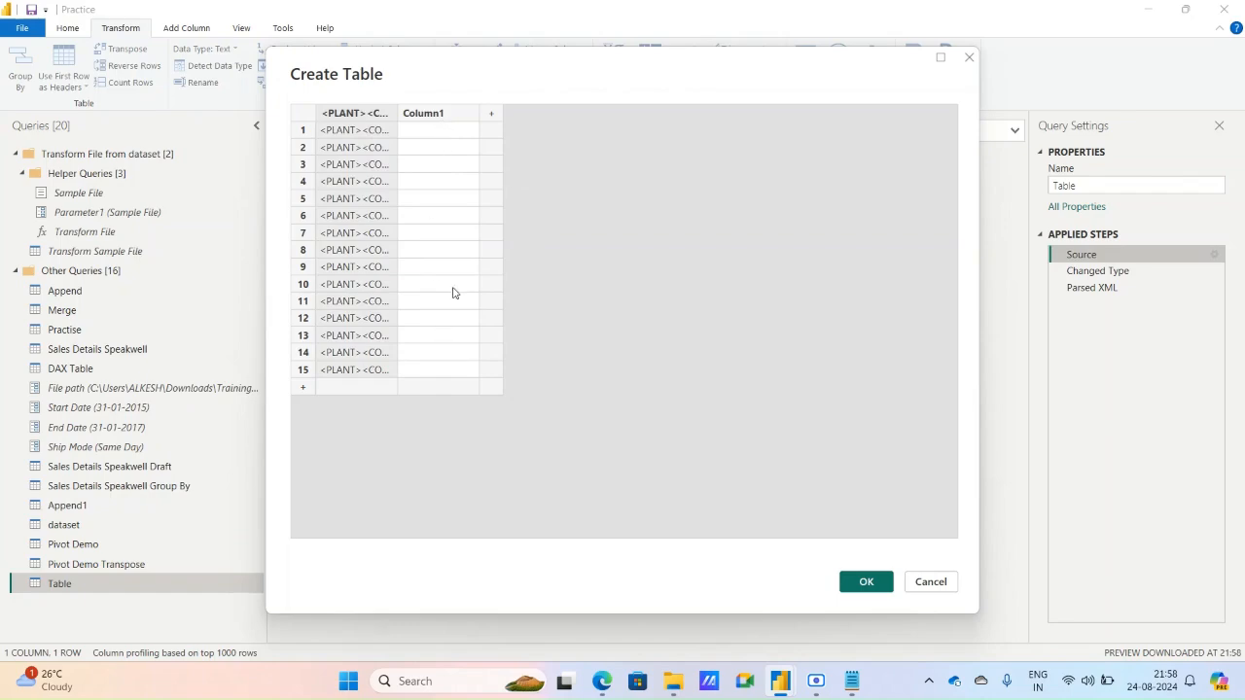
pyautogui.click(385, 118)
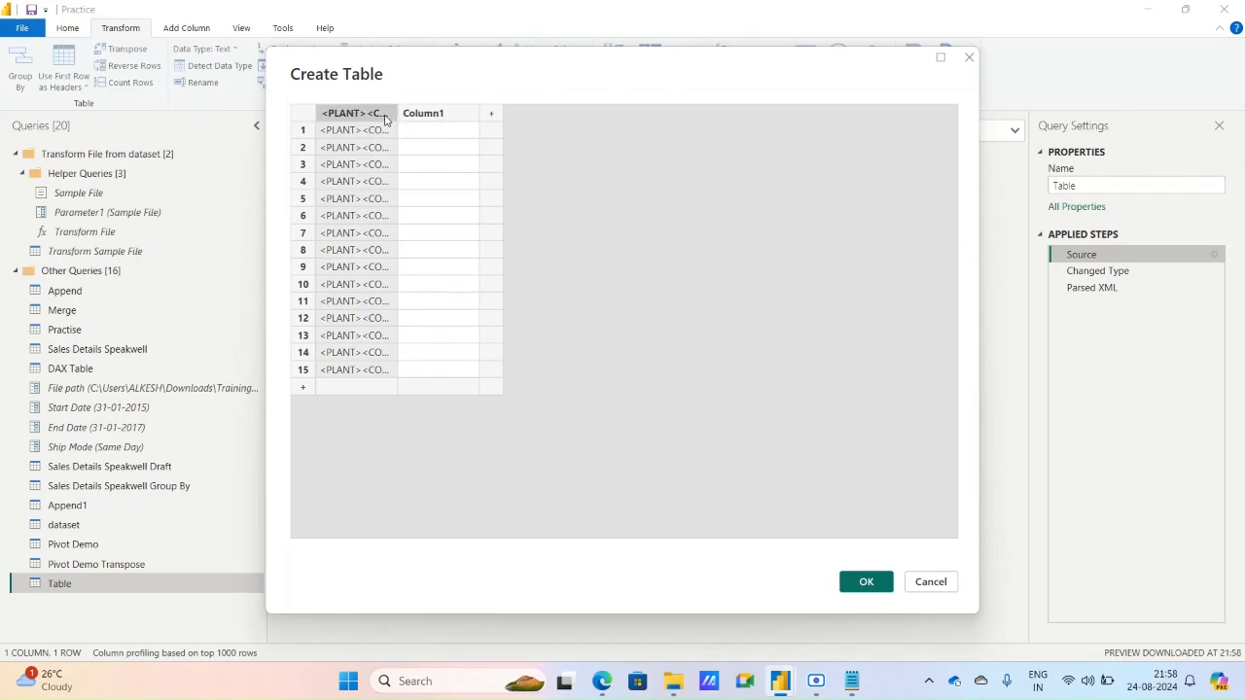
pyautogui.rightClick(386, 119)
pyautogui.click(516, 147)
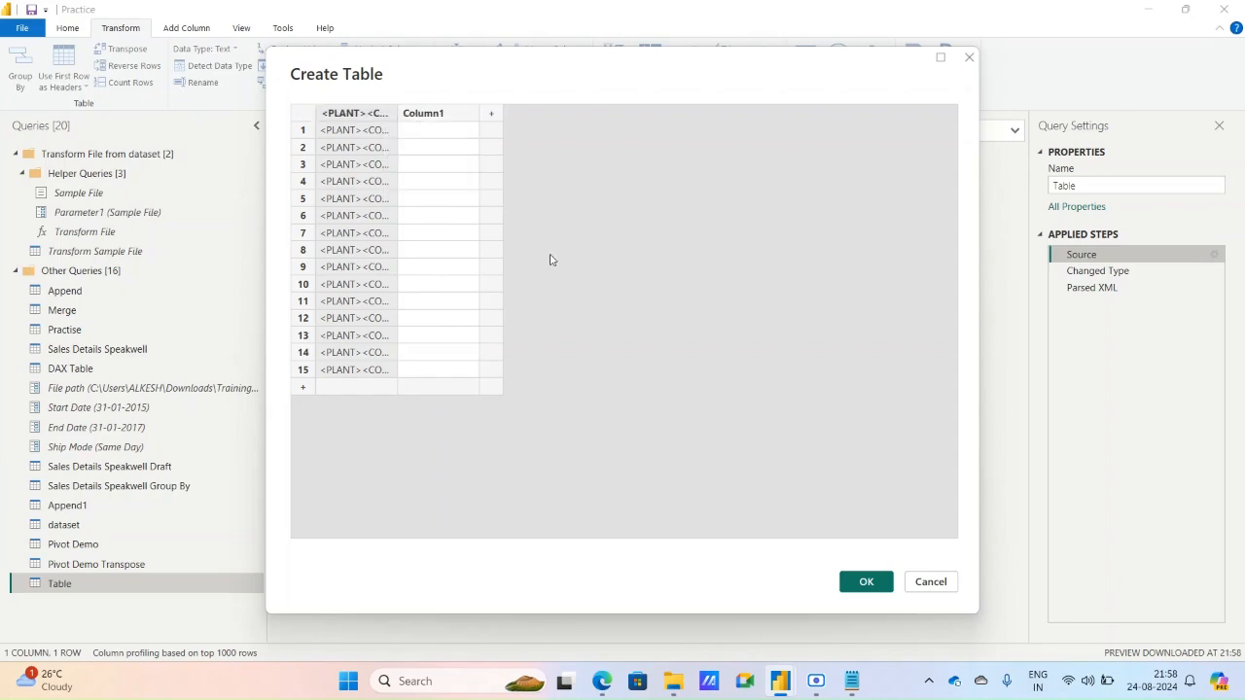
pyautogui.click(946, 582)
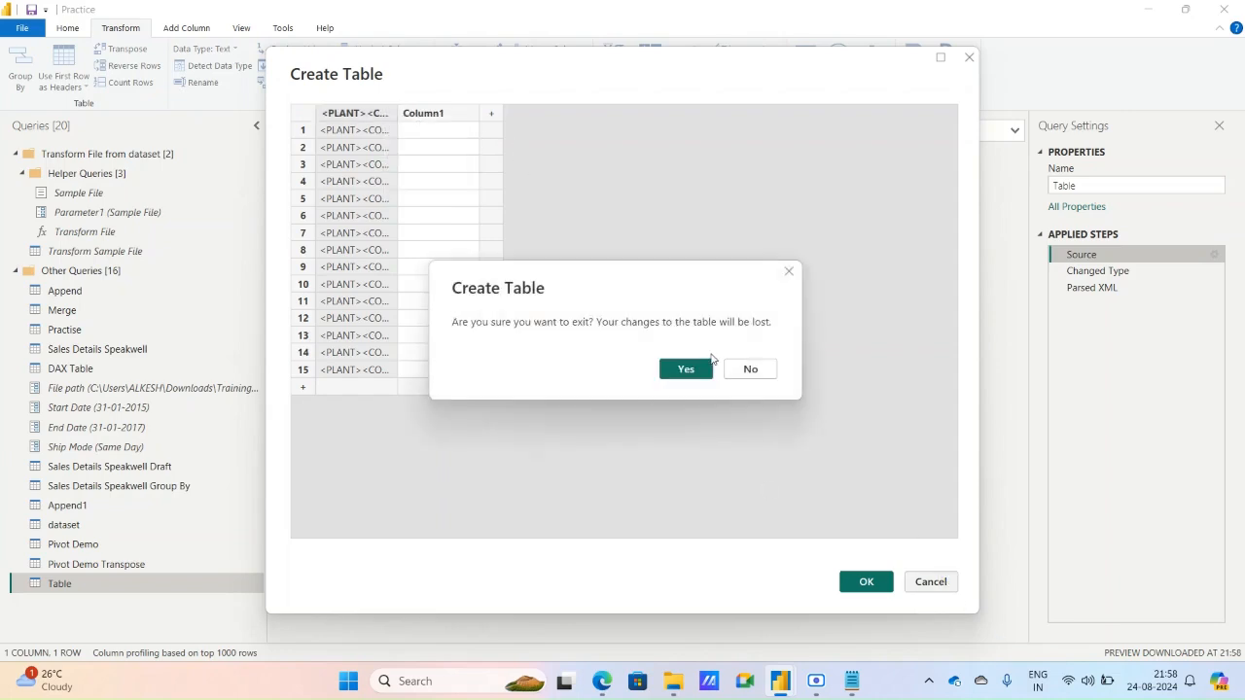
pyautogui.click(686, 370)
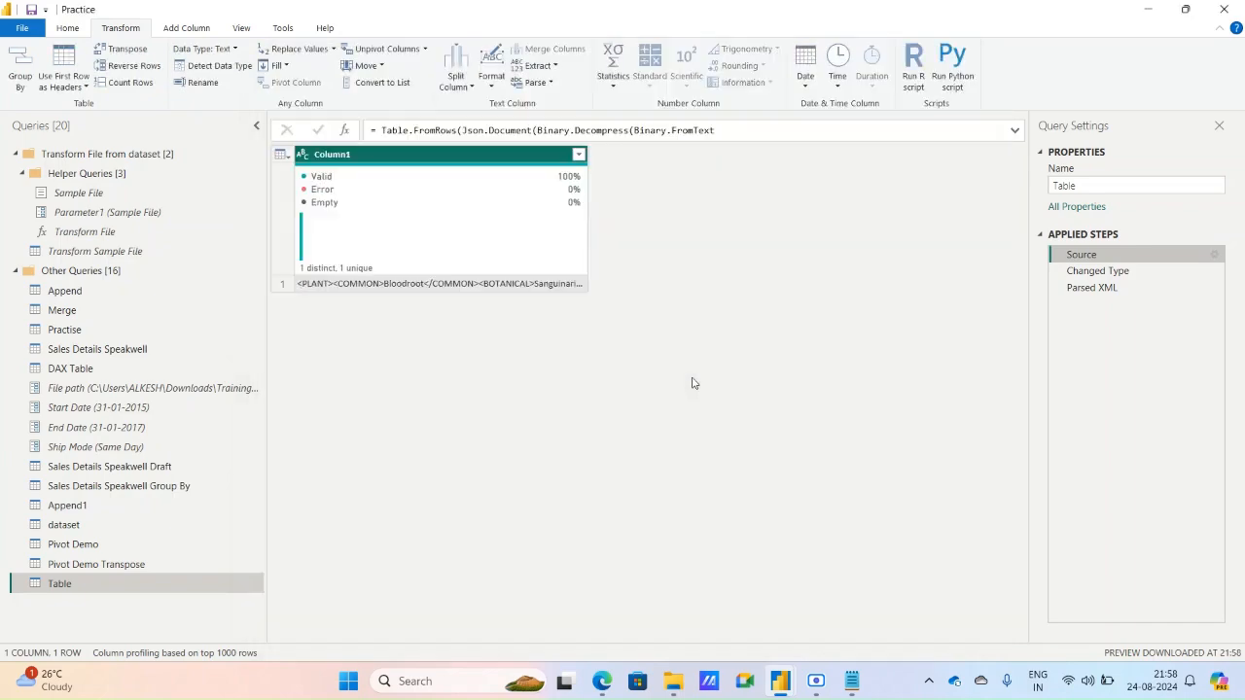
# - Delete the query named Table and confirm the deletion
pyautogui.rightClick(142, 586)
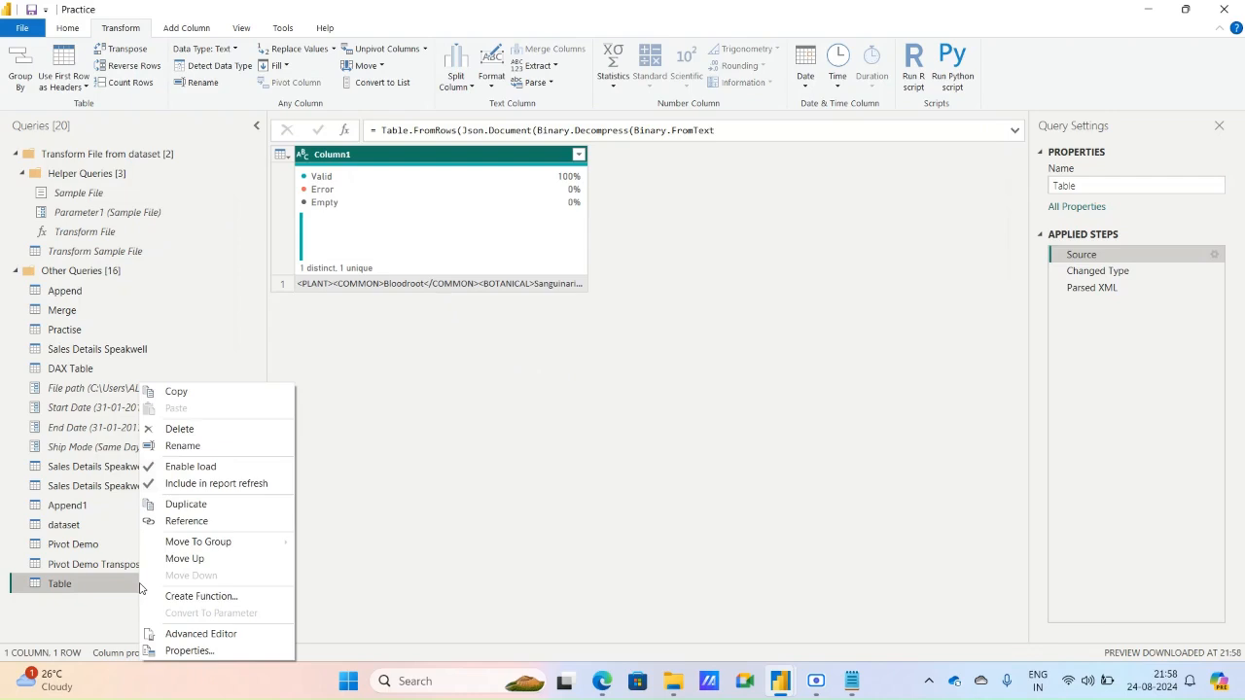
pyautogui.click(181, 429)
pyautogui.click(675, 374)
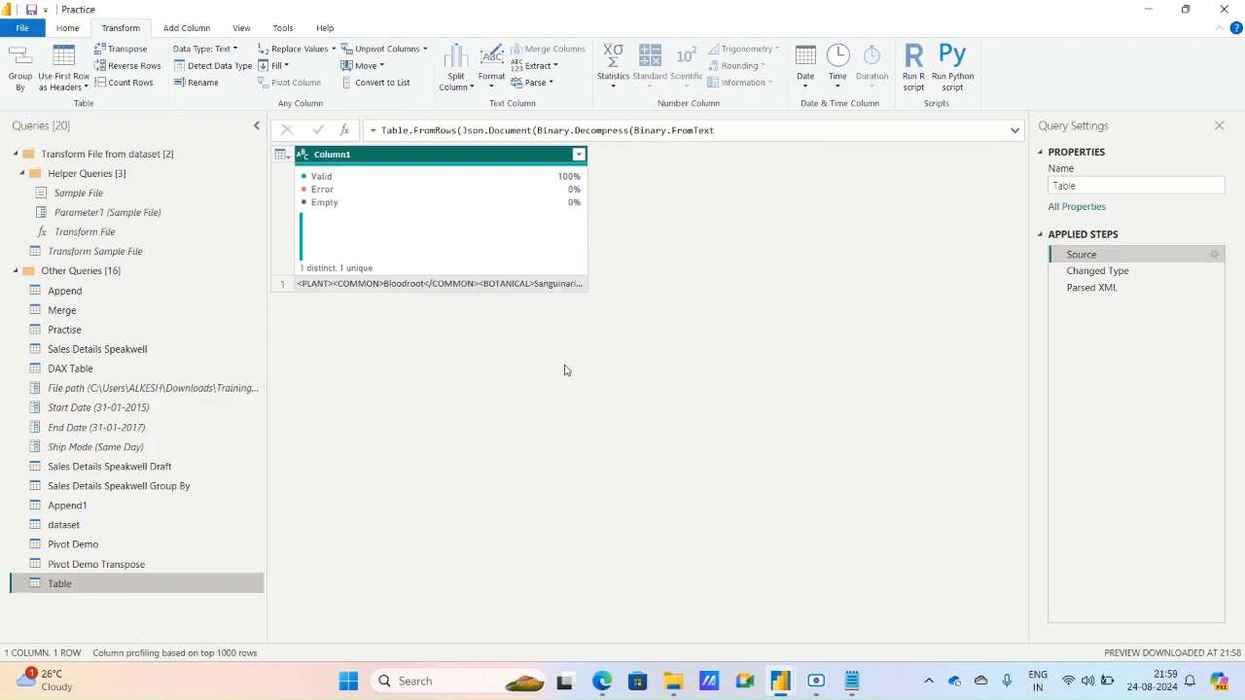
# - Create a manually entered table named Table by pasting the XML text over the whole grid, one PLANT record per row
pyautogui.click(70, 29)
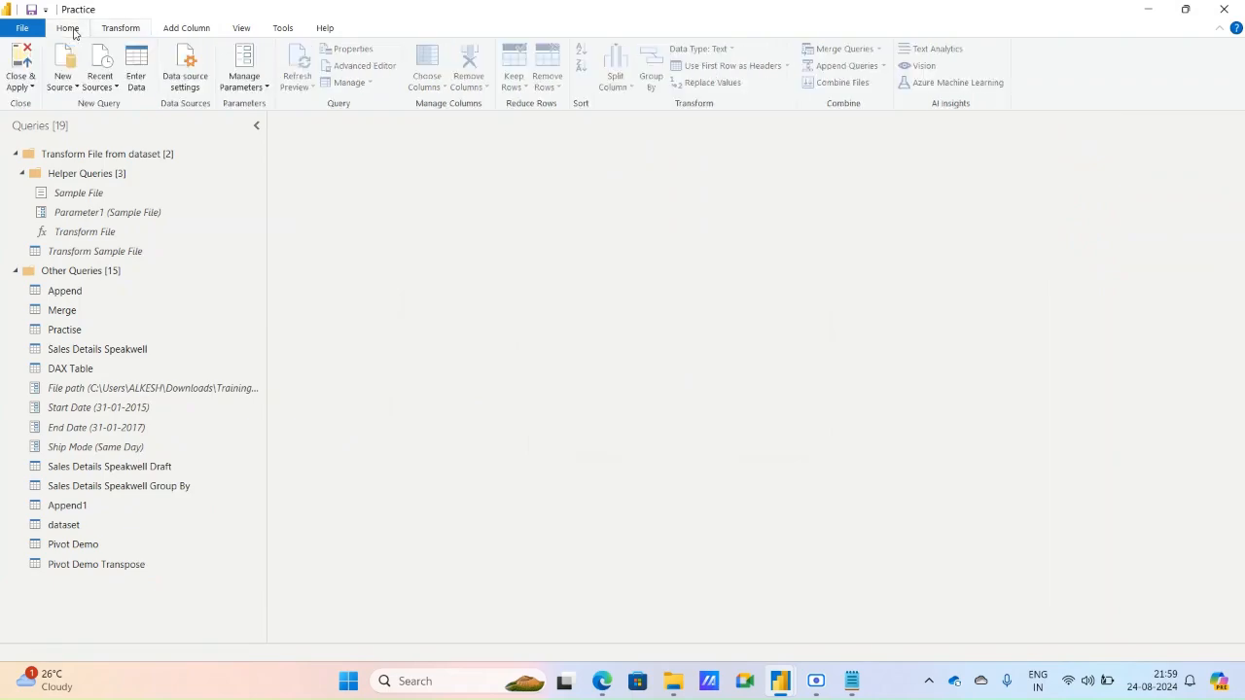
pyautogui.click(77, 84)
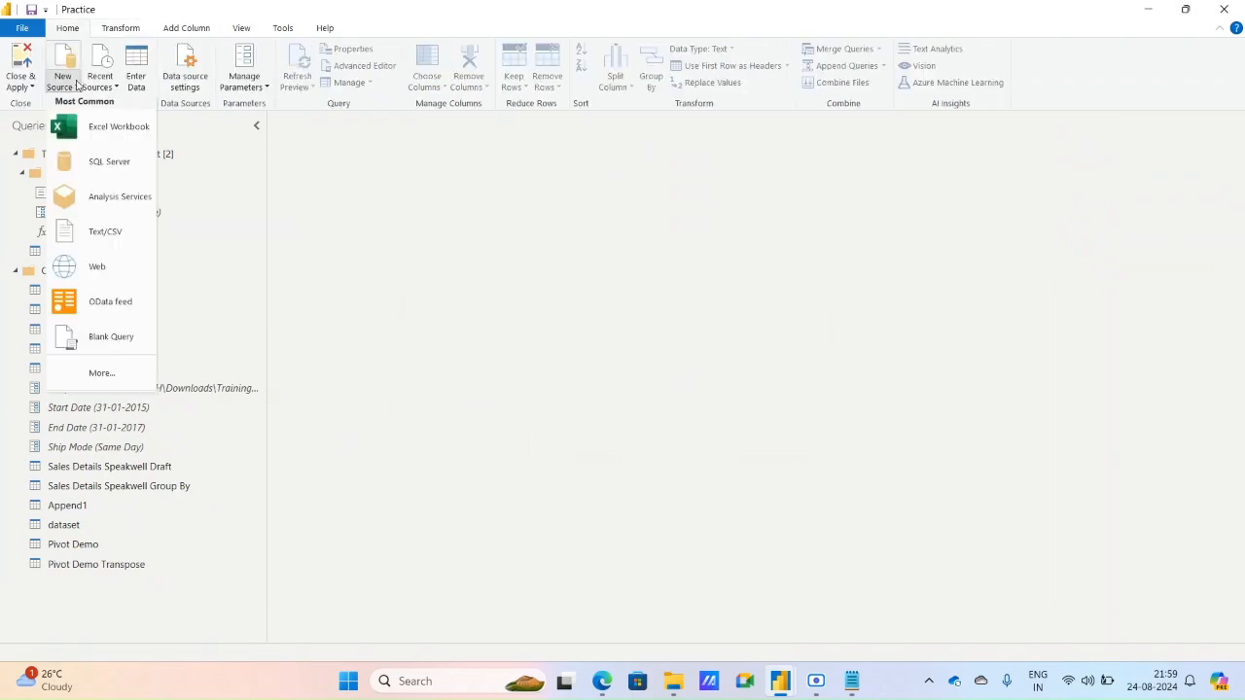
pyautogui.click(136, 82)
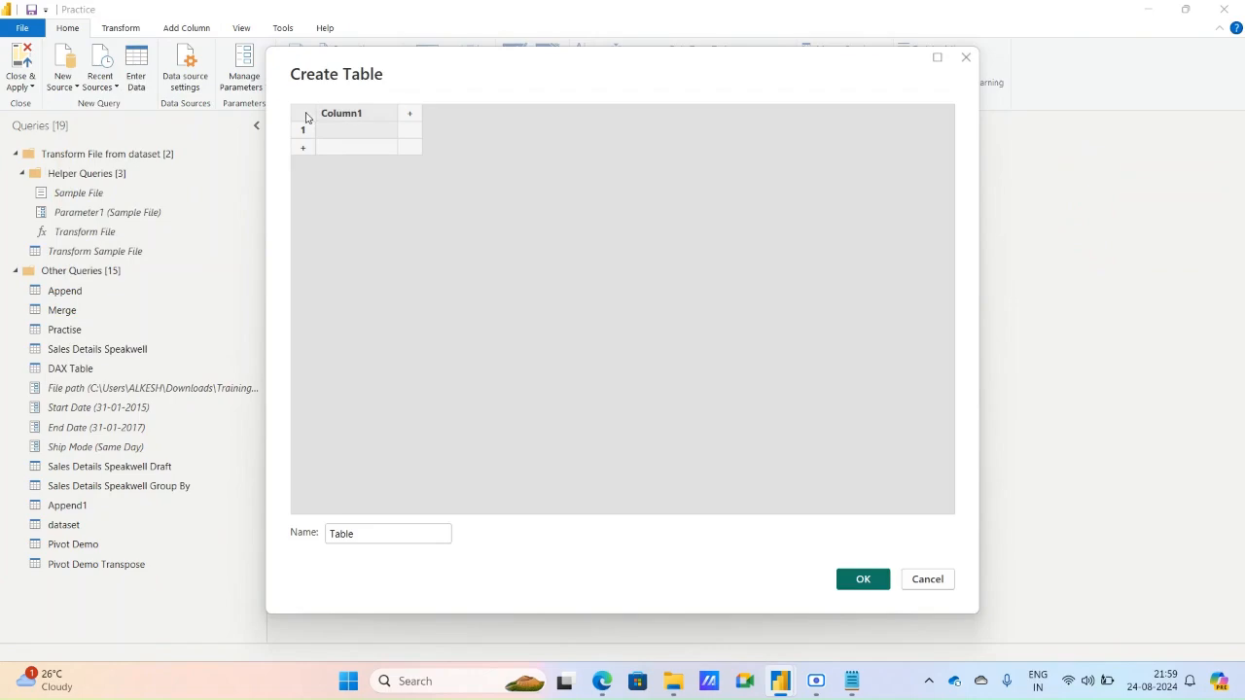
pyautogui.hotkey('ctrl', 'v')
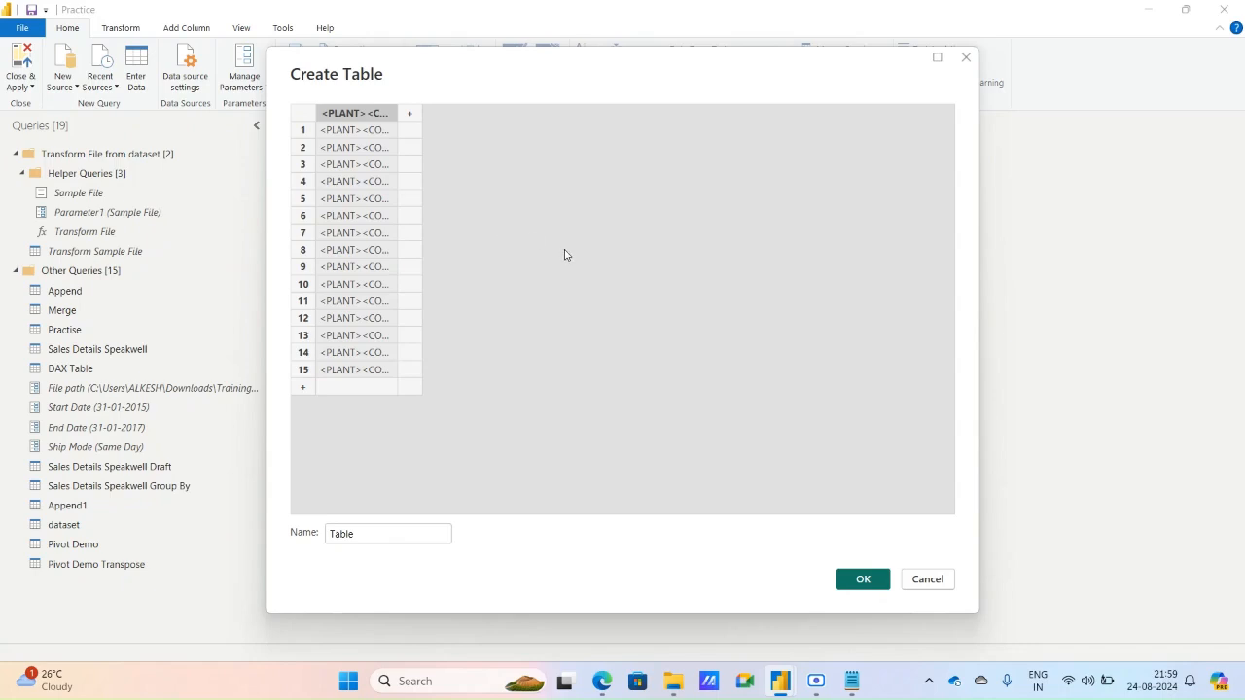
pyautogui.click(863, 580)
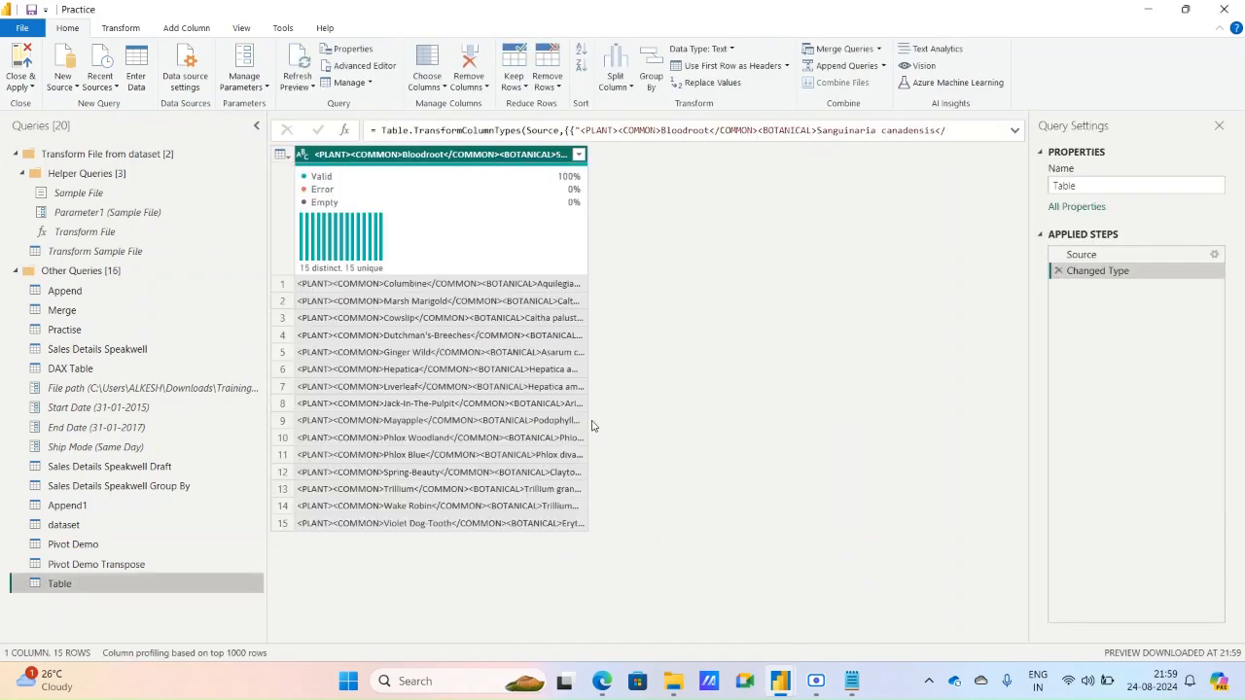
# - Use the headers as the first row of the Table query, and parse the resulting Column1 as XML
pyautogui.click(786, 67)
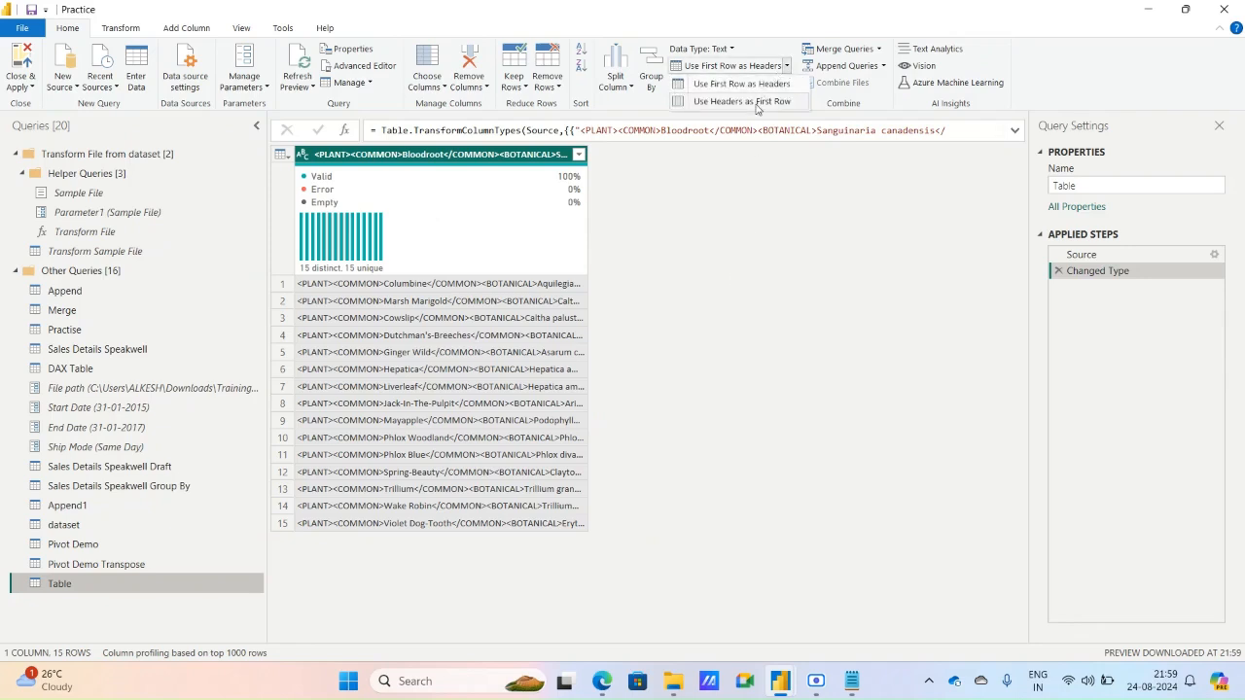
pyautogui.click(756, 103)
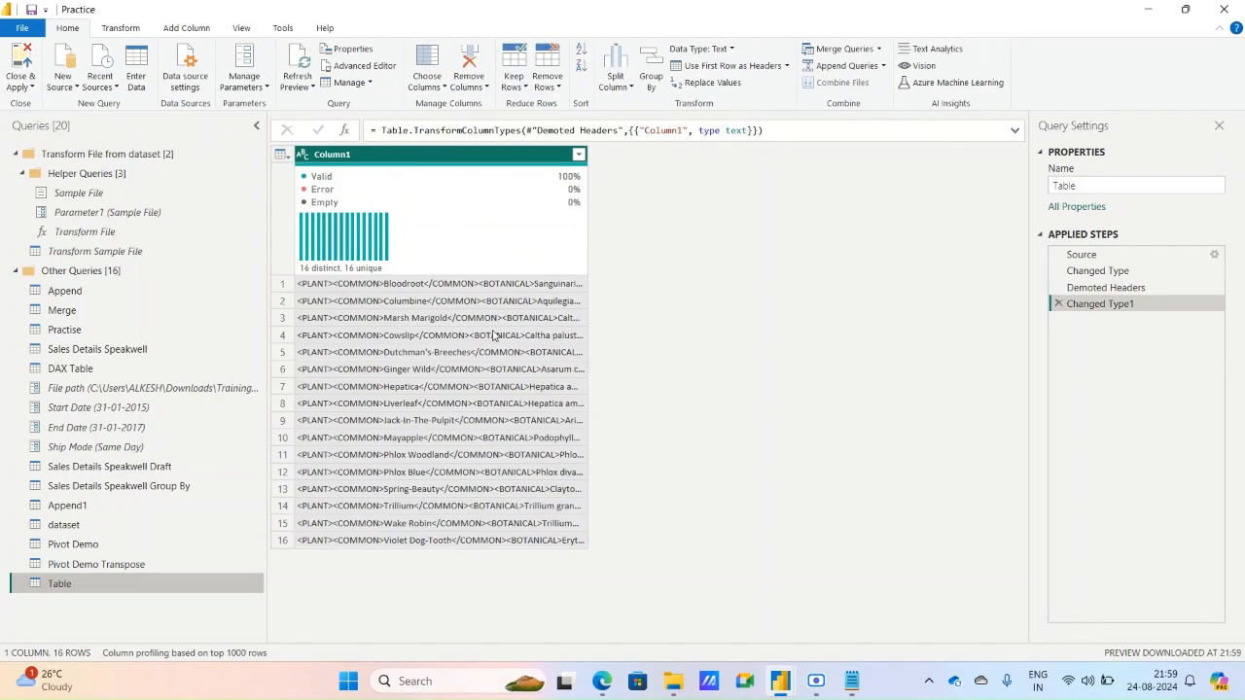
pyautogui.click(136, 31)
pyautogui.click(536, 83)
pyautogui.click(533, 119)
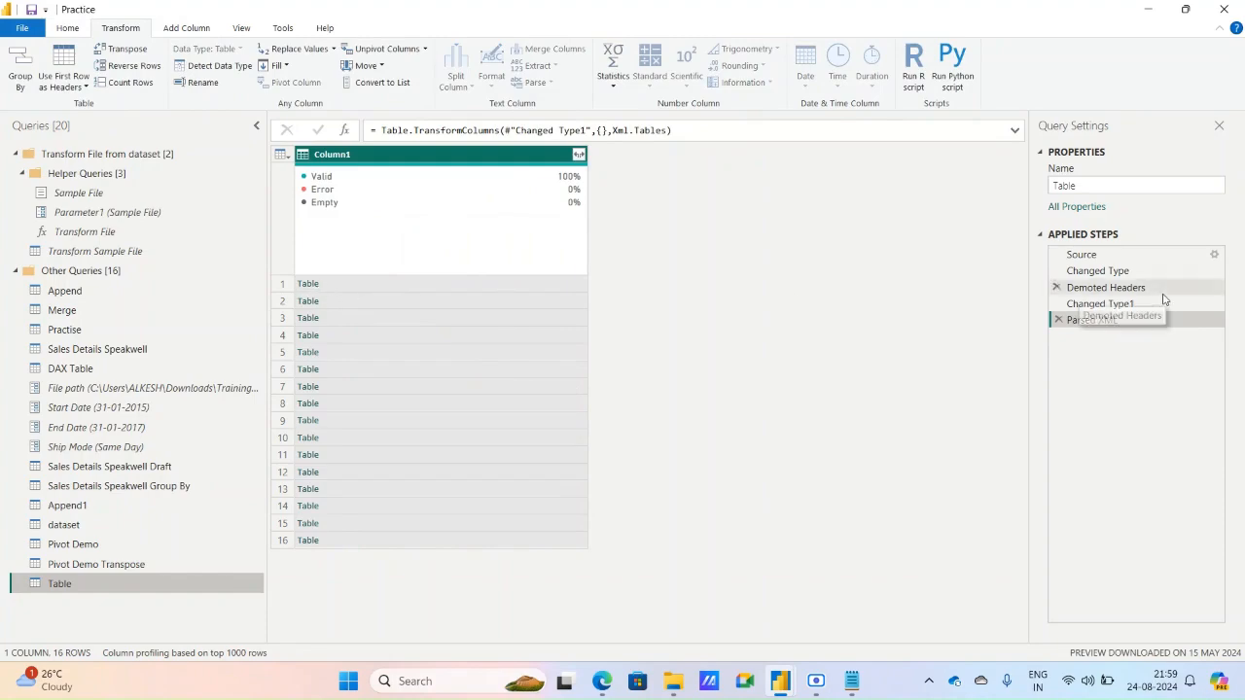
# - Open the Source step's settings in the Table query to examine the pasted column header and rows, and close them without changes
pyautogui.click(1112, 255)
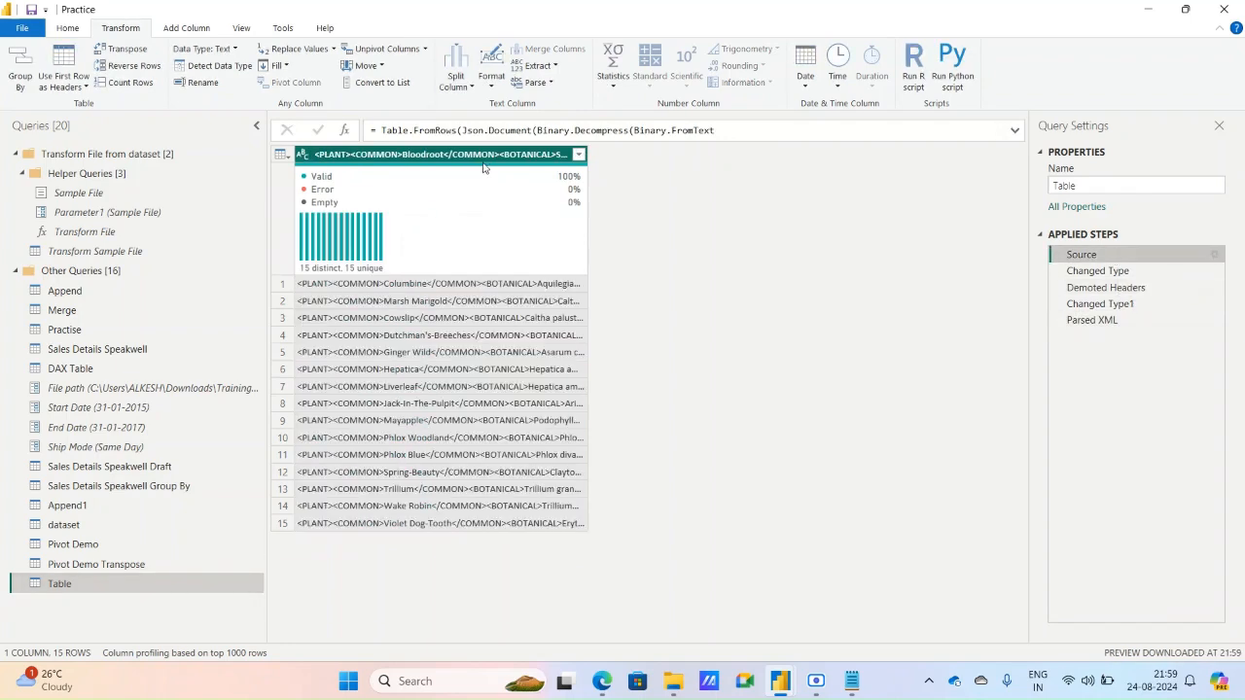
pyautogui.click(1216, 255)
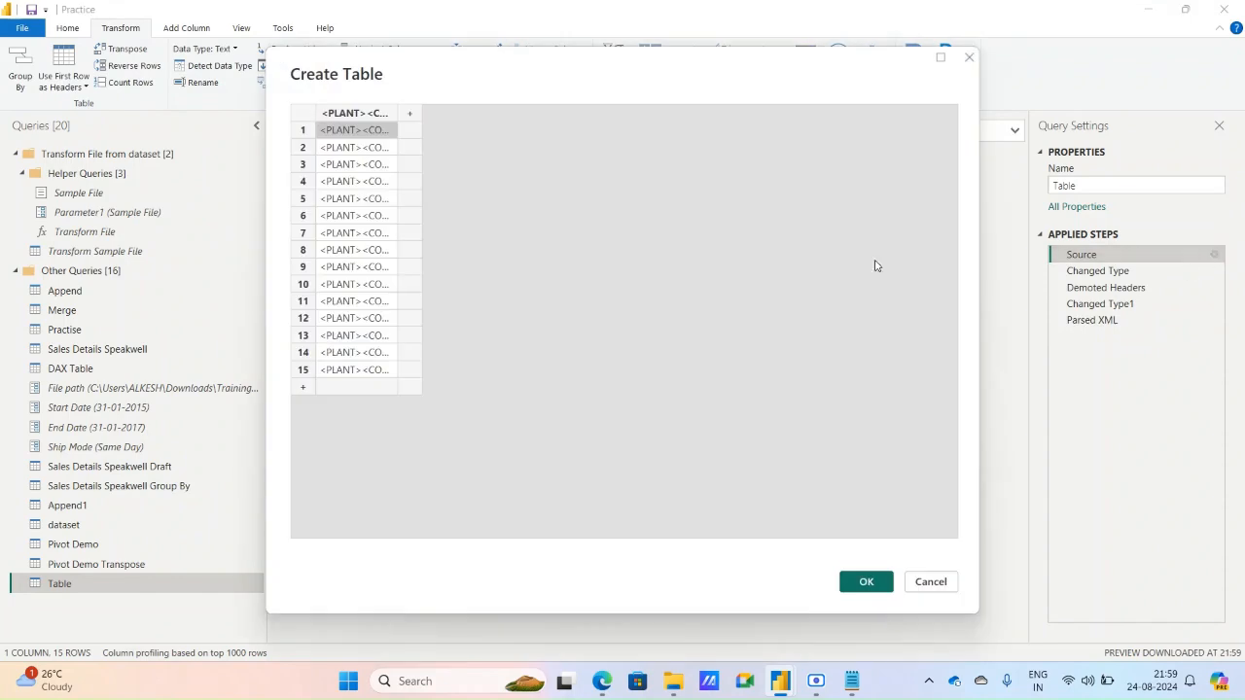
pyautogui.click(359, 114)
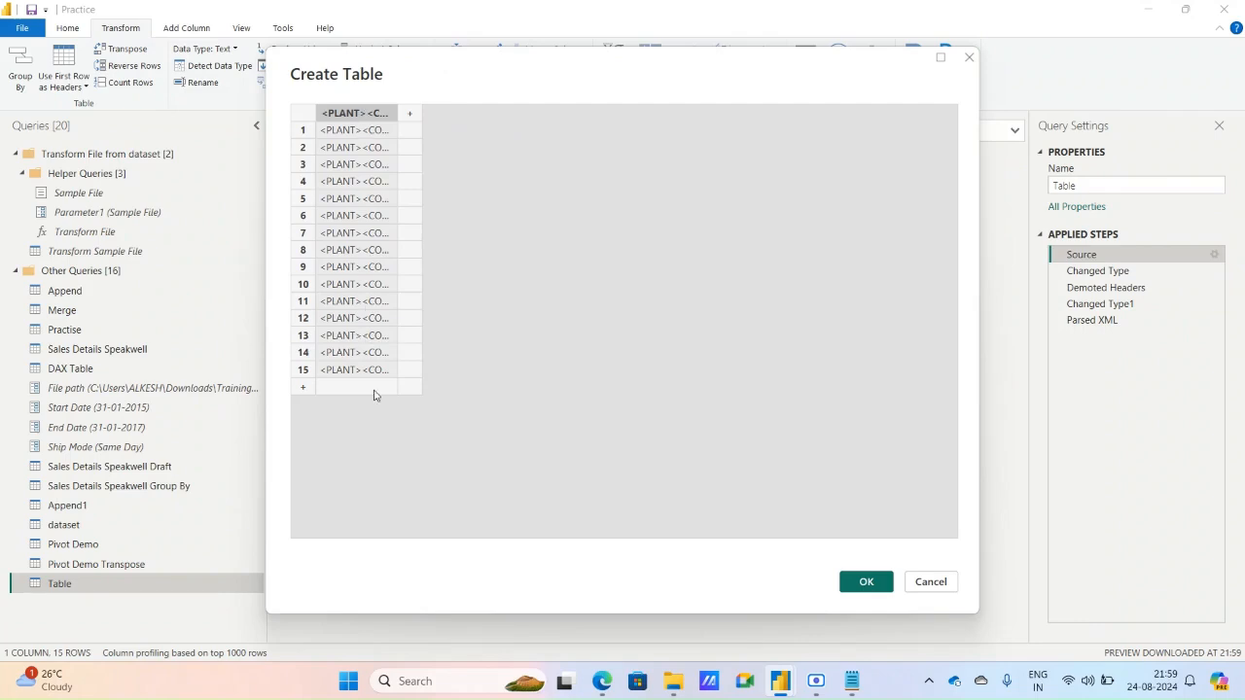
pyautogui.click(356, 132)
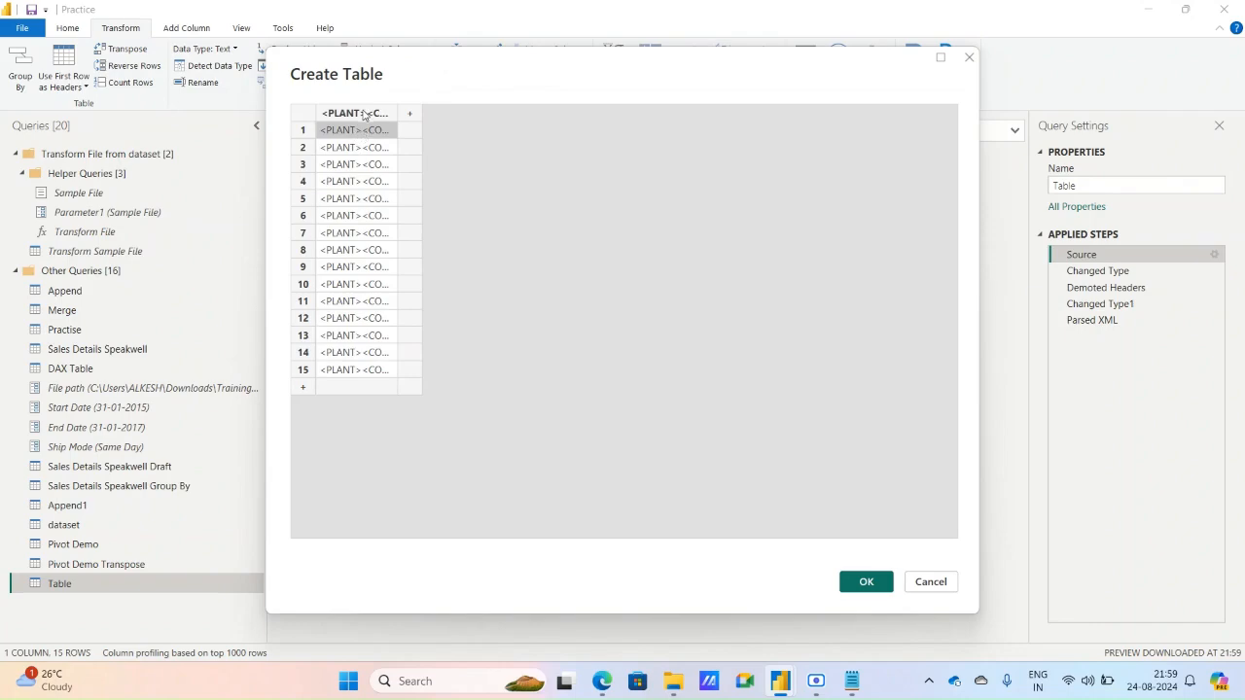
pyautogui.click(365, 114)
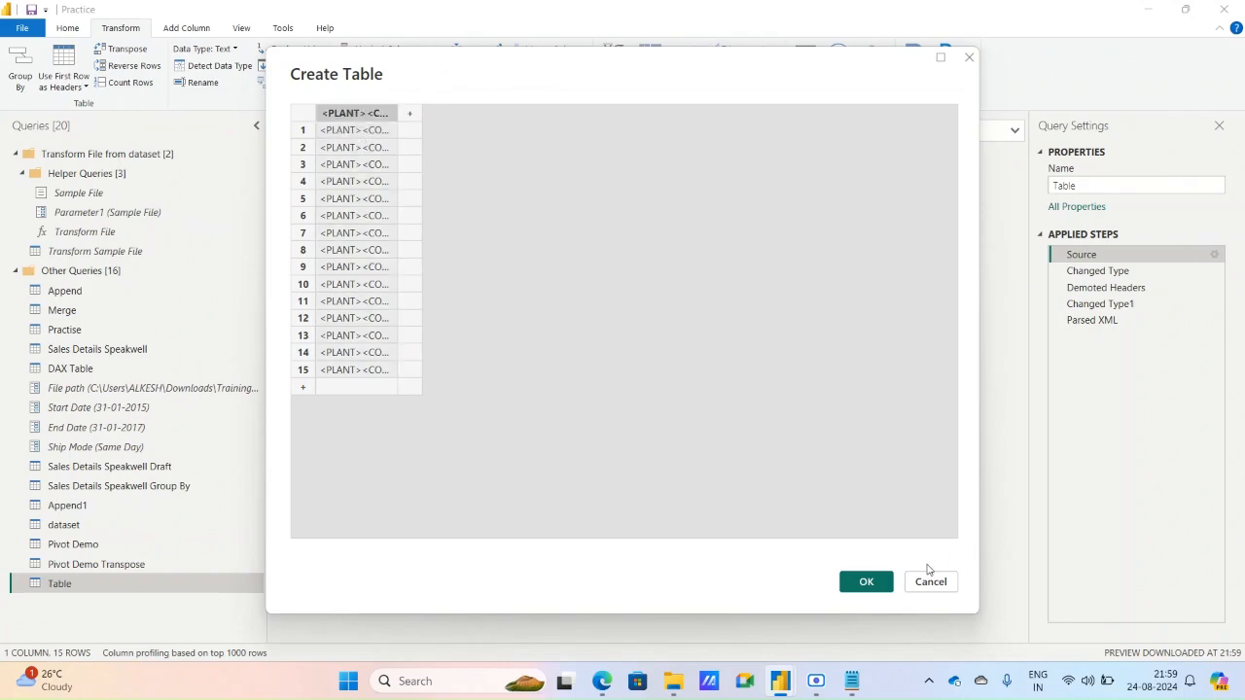
pyautogui.click(859, 582)
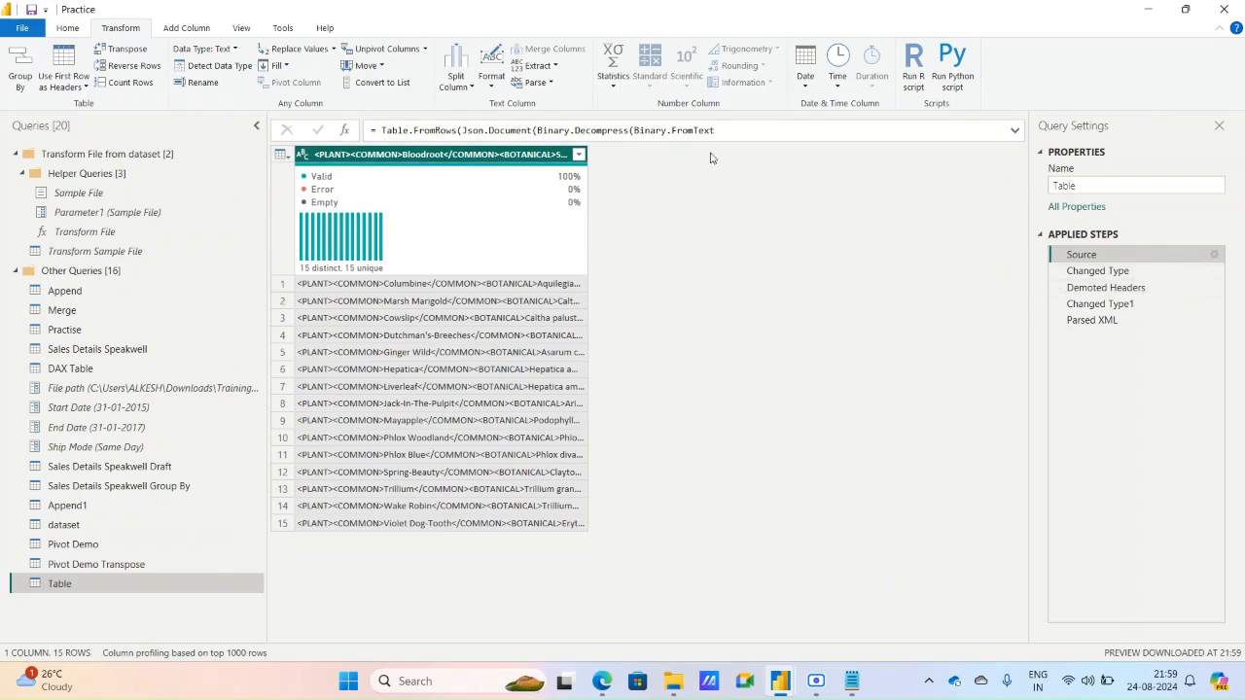
# - Examine the header-to-first-row option and review each applied step of the Table query from Changed Type to Parsed XML
pyautogui.click(67, 31)
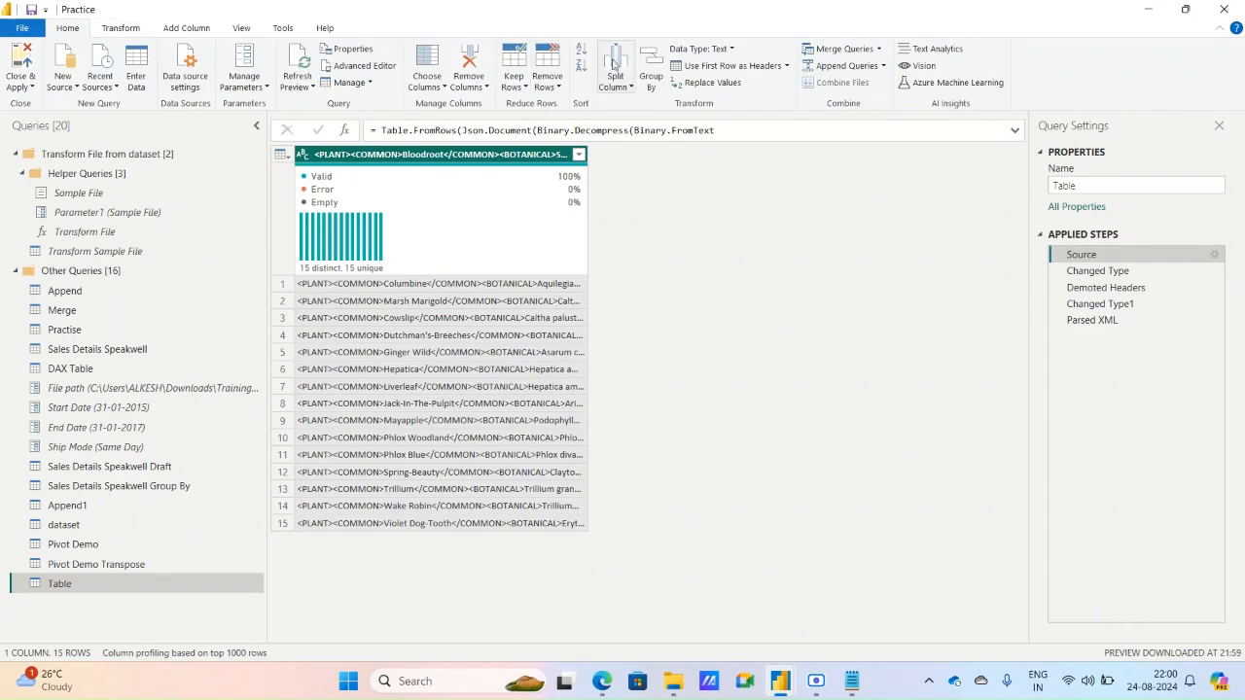
pyautogui.click(787, 66)
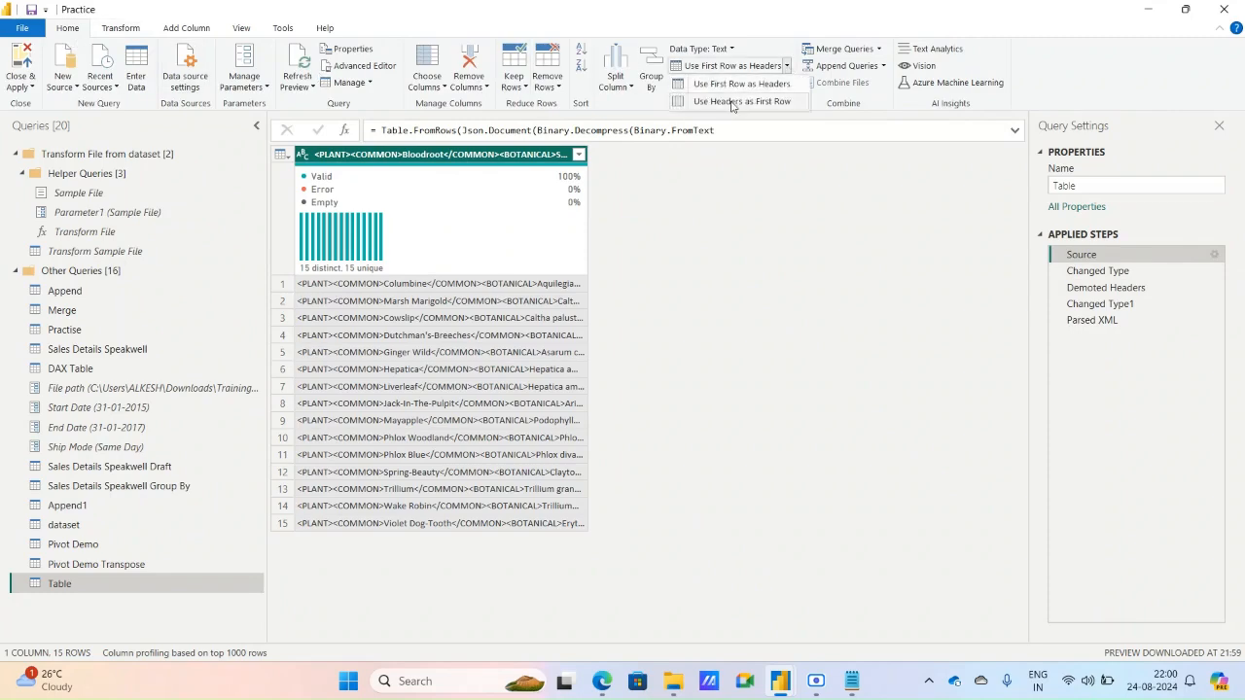
pyautogui.click(1122, 280)
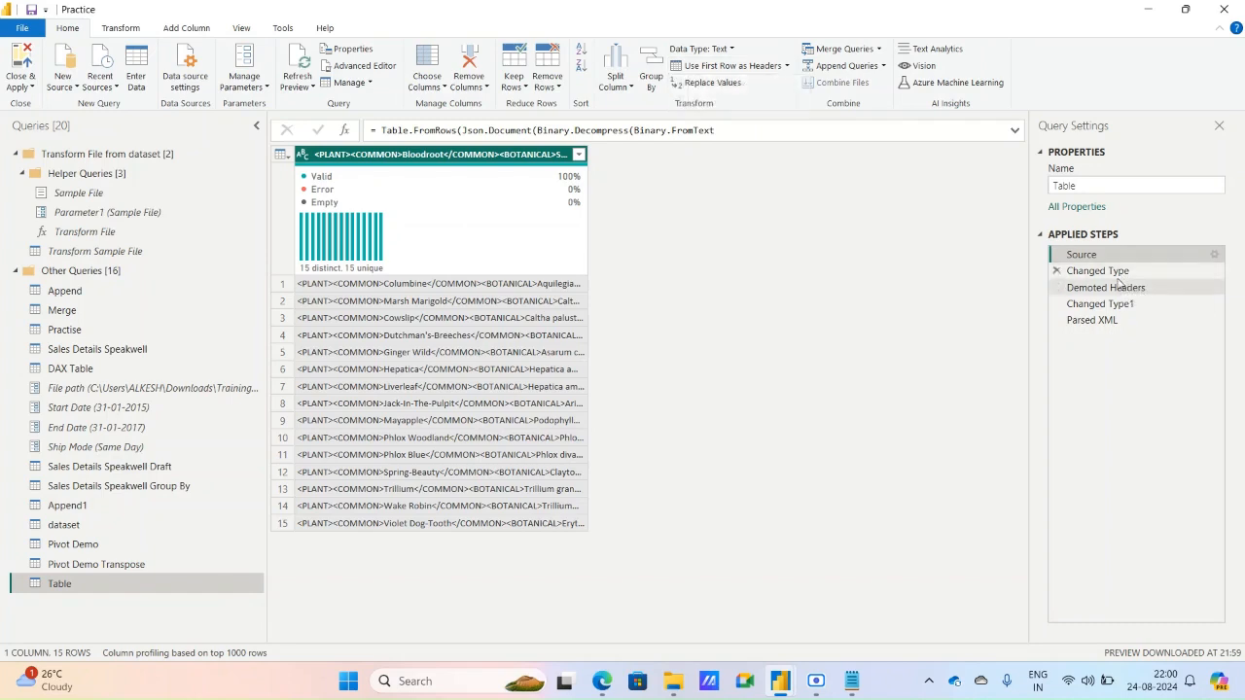
pyautogui.click(1119, 278)
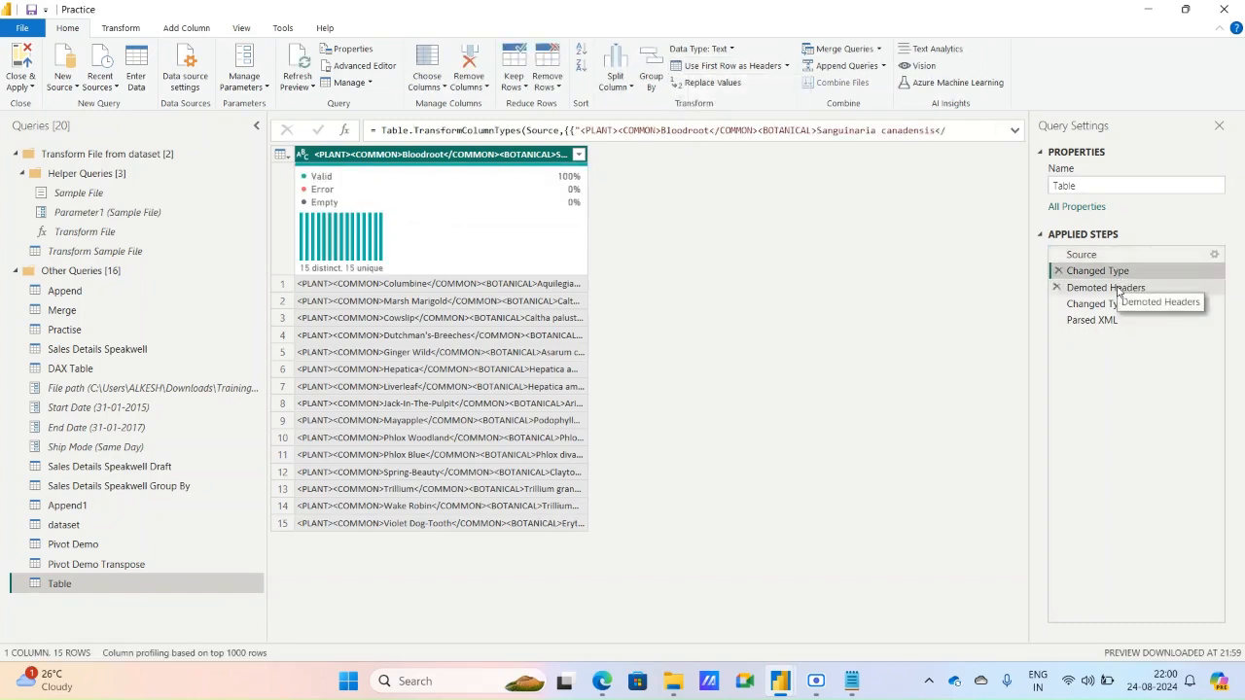
pyautogui.click(1119, 288)
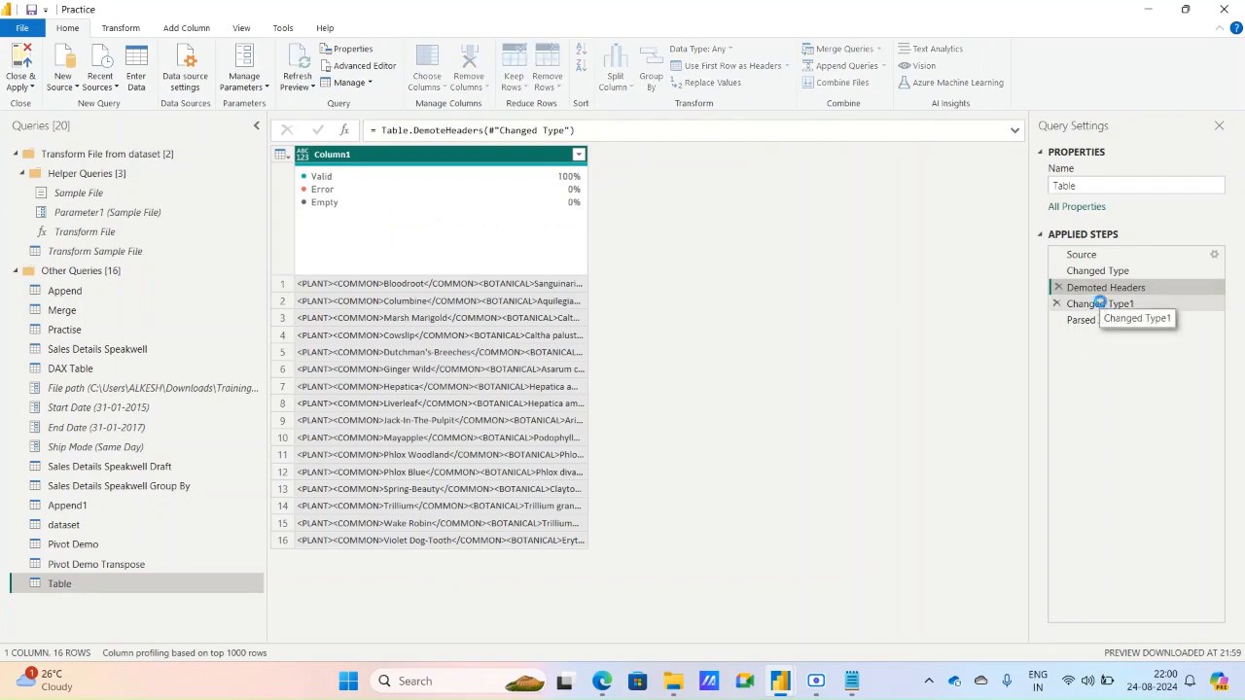
pyautogui.click(1101, 303)
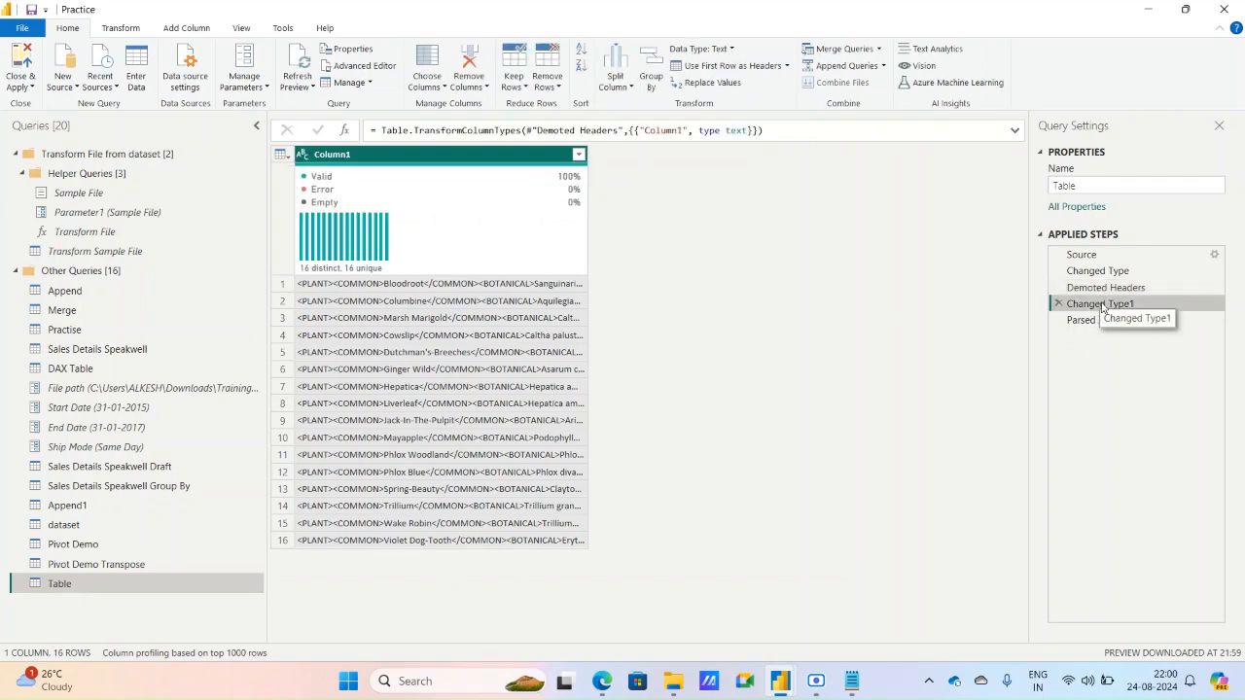
pyautogui.click(1088, 321)
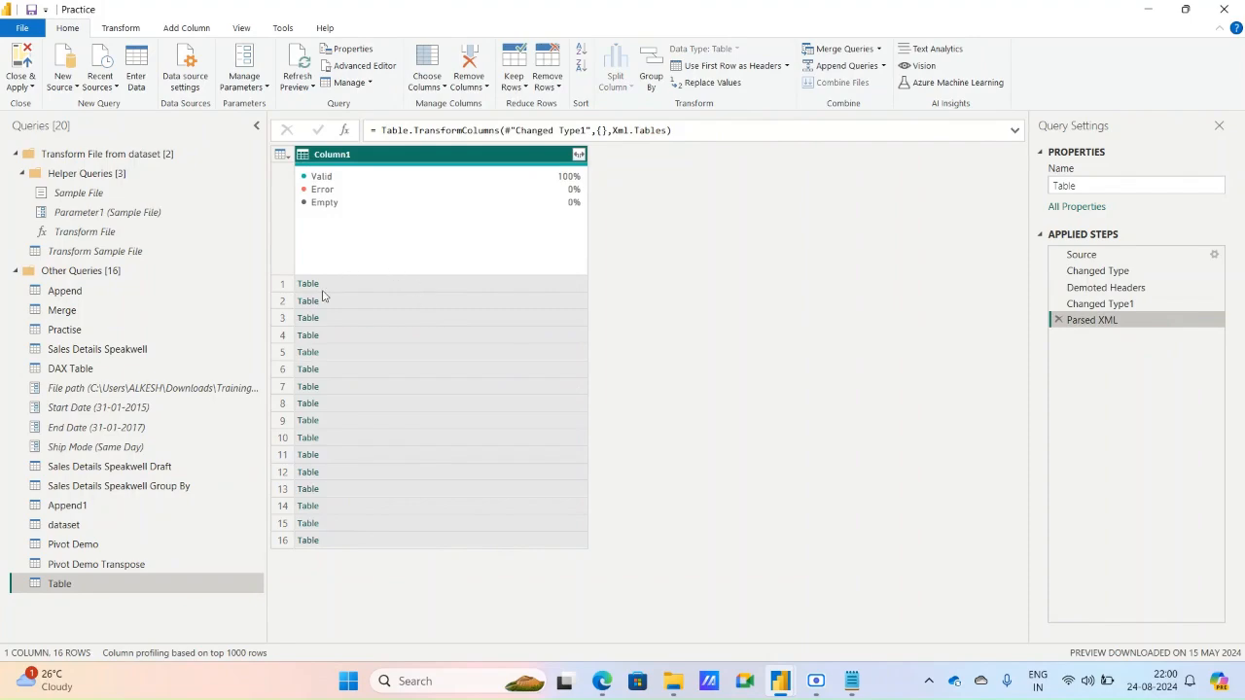
# - Expand Column1 into COMMON, BOTANICAL, ZONE, LIGHT, PRICE and AVAILABILITY with the full column list loaded and no original column name prefix
pyautogui.click(578, 154)
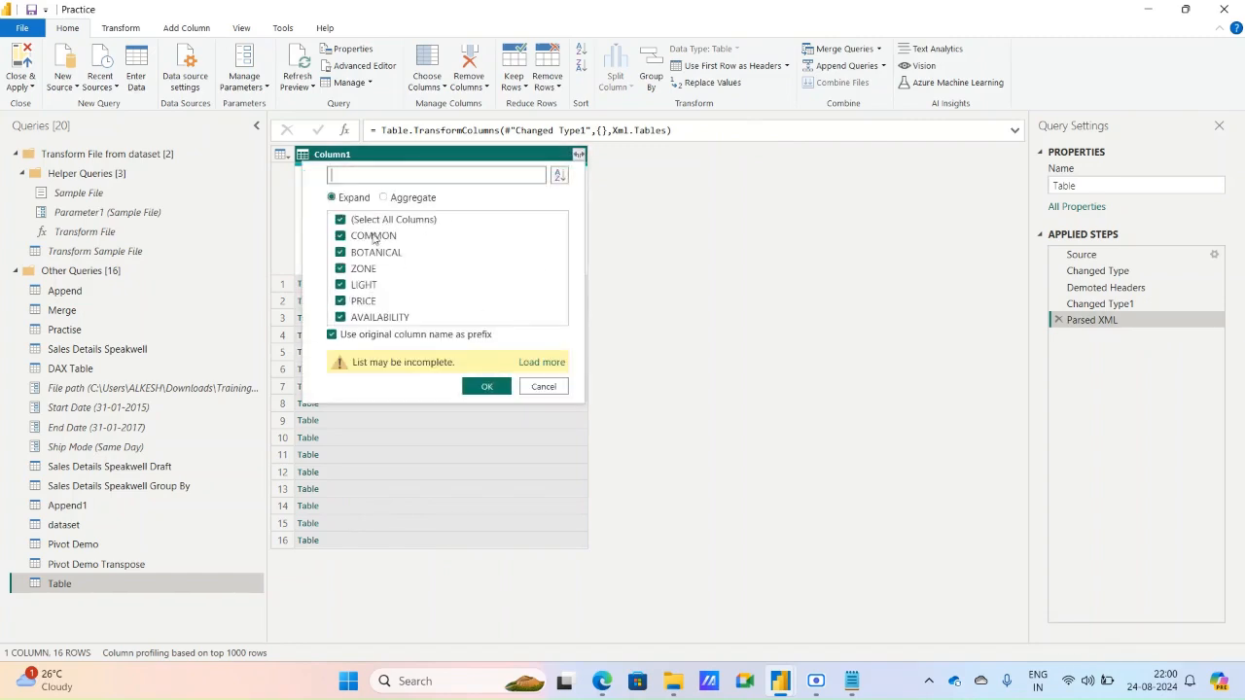
pyautogui.click(541, 361)
pyautogui.click(851, 681)
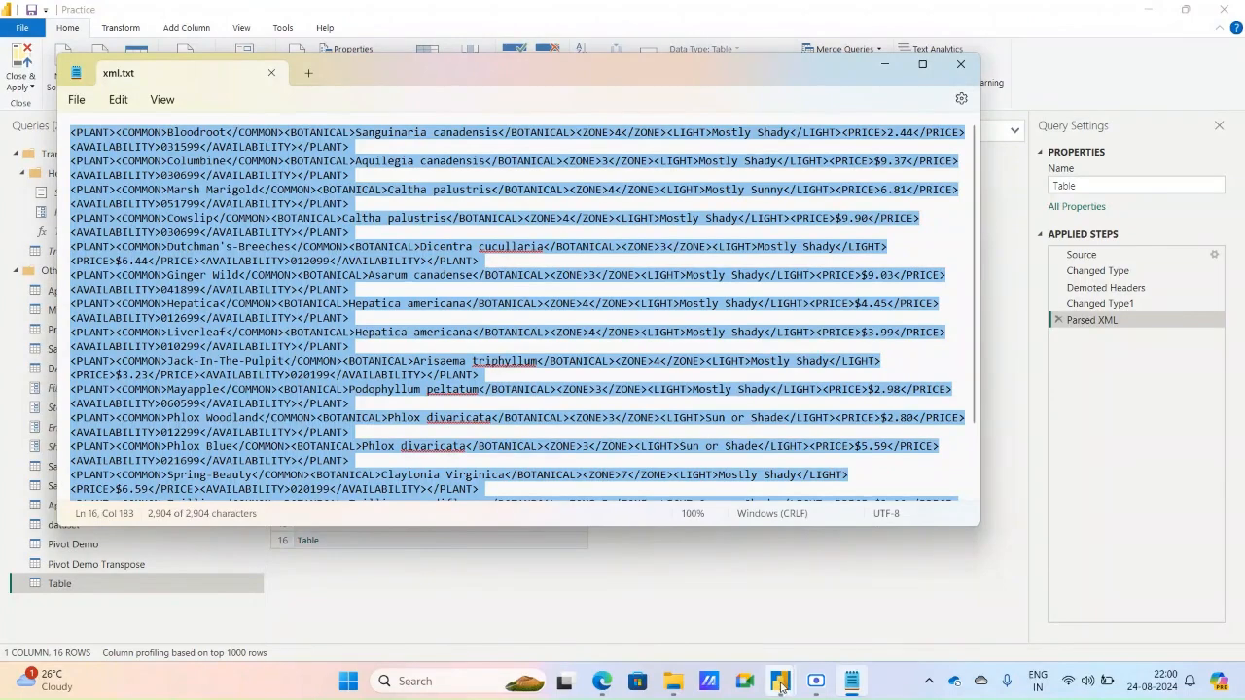
pyautogui.moveTo(780, 682)
pyautogui.click(788, 592)
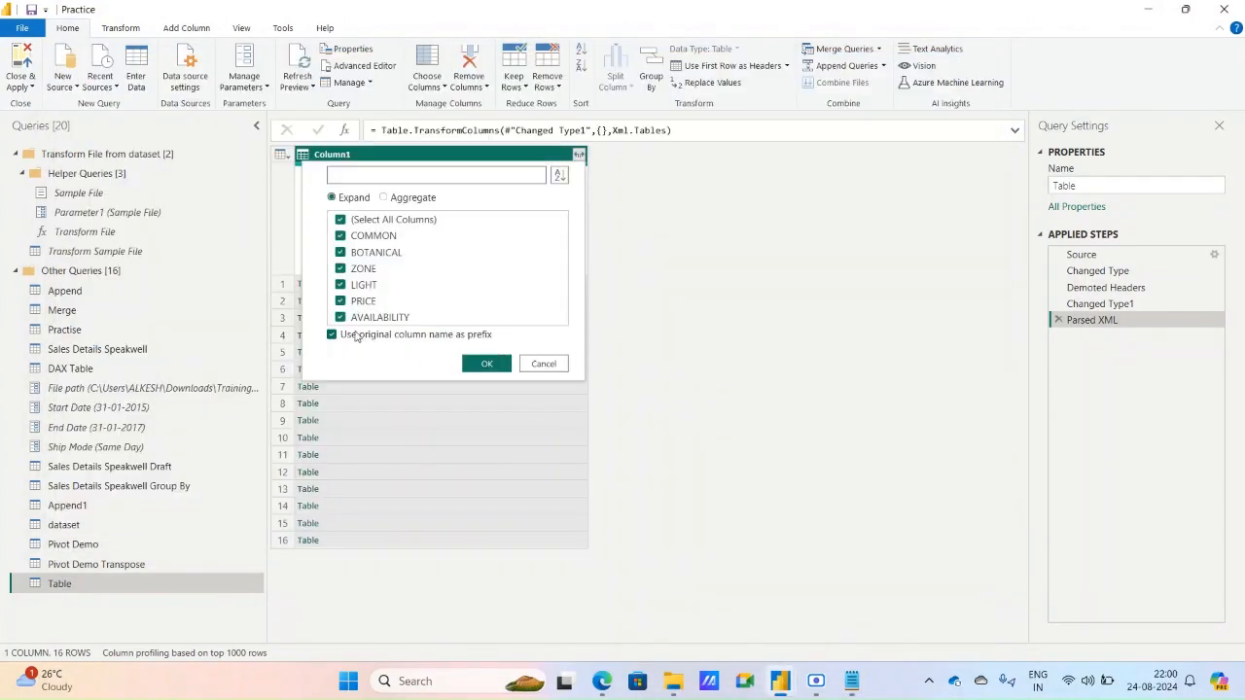
pyautogui.click(342, 335)
pyautogui.click(487, 363)
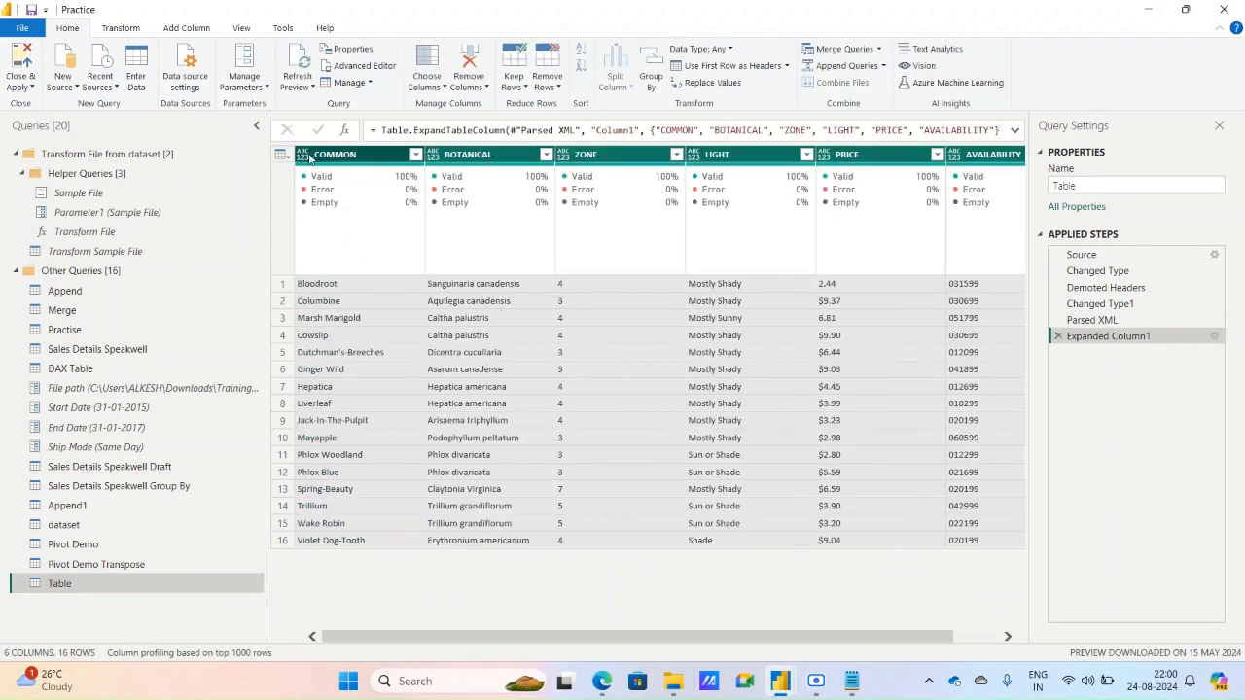
# - Detect the data types of all the expanded plant columns and check them through to AVAILABILITY
pyautogui.click(125, 30)
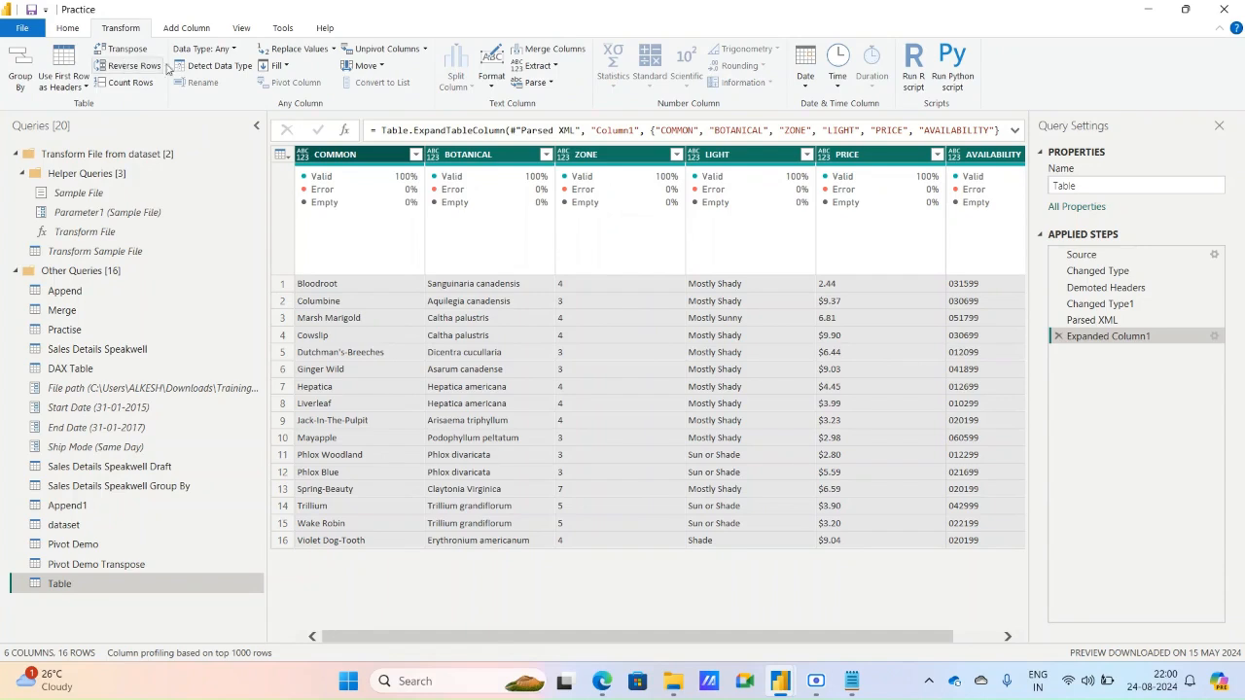
pyautogui.click(220, 67)
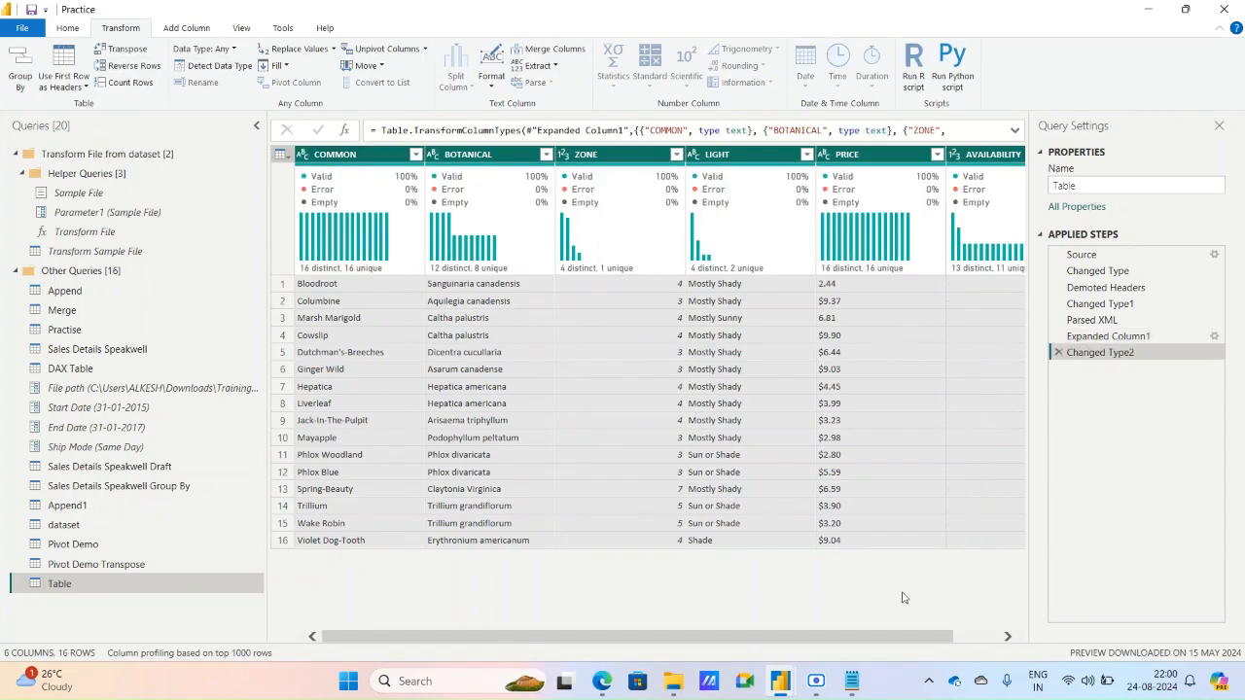
pyautogui.click(976, 637)
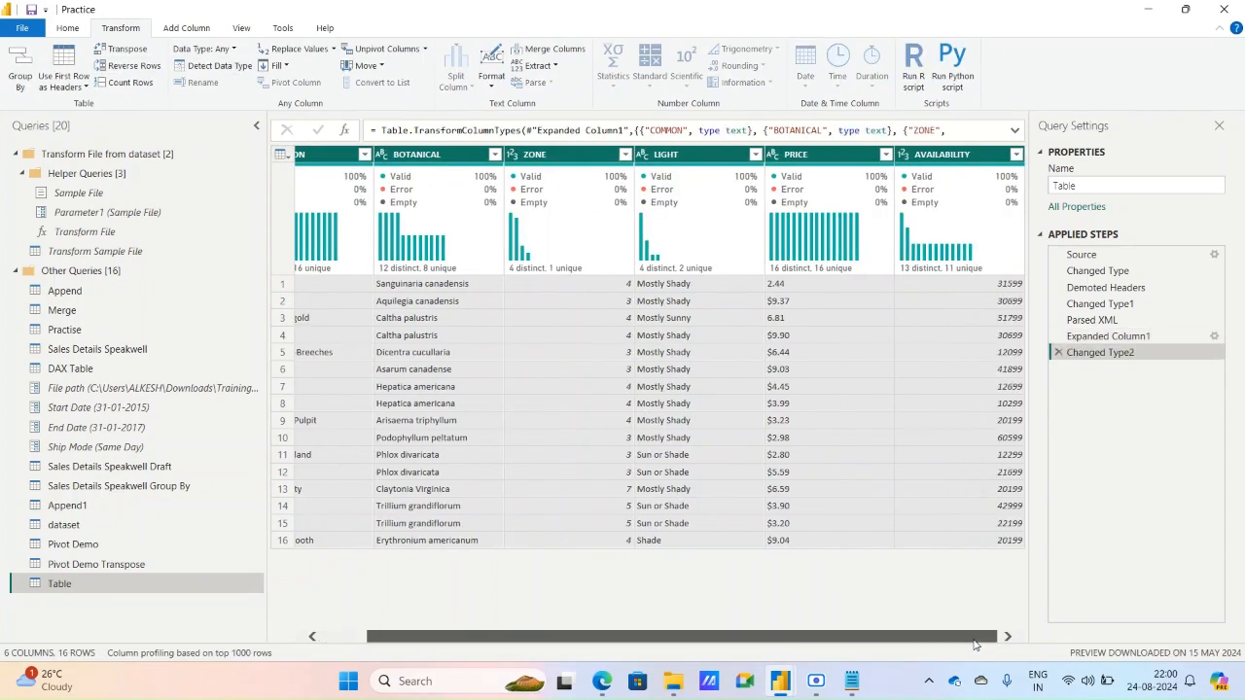
pyautogui.moveTo(976, 642); pyautogui.dragTo(735, 641)
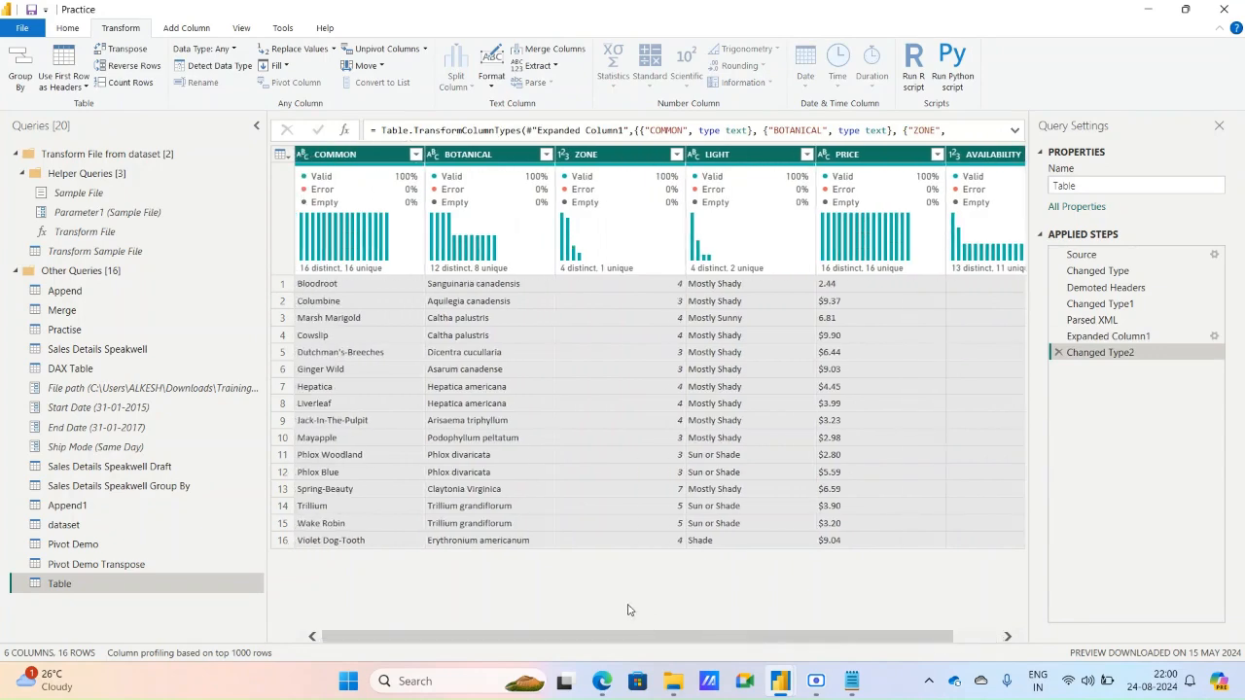
# - Close the query editor, applying all query changes, and return to the Power BI report window
pyautogui.click(68, 27)
pyautogui.click(17, 88)
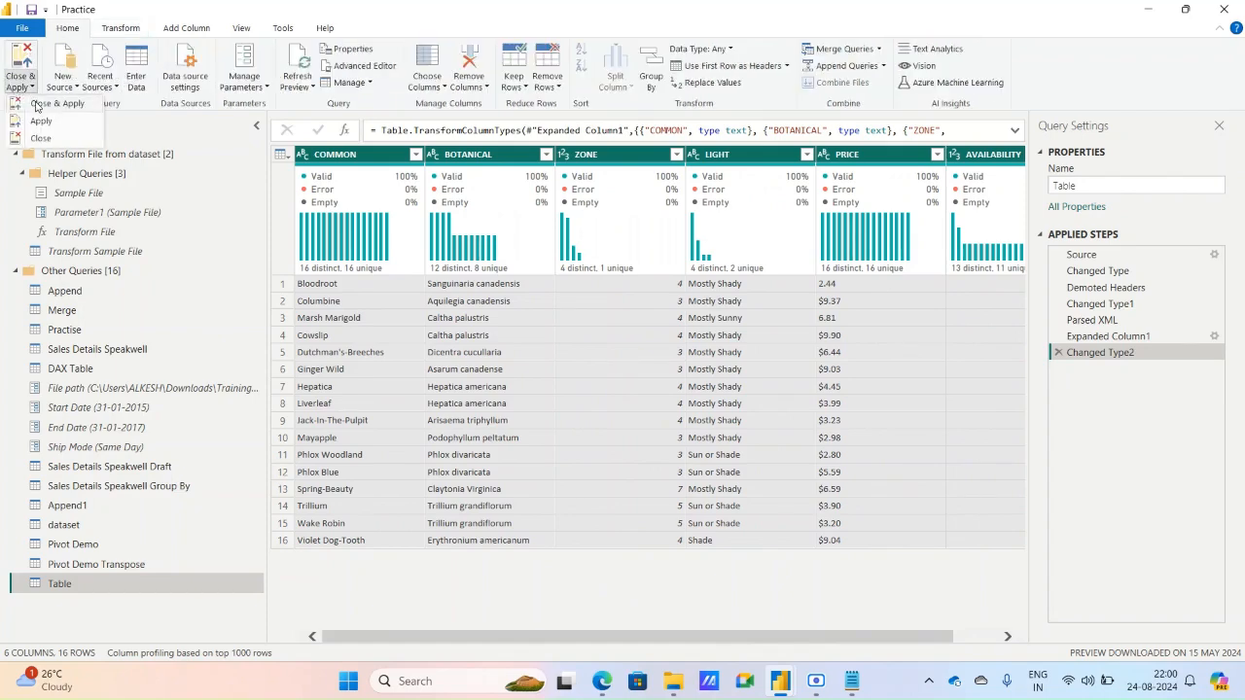
pyautogui.click(35, 104)
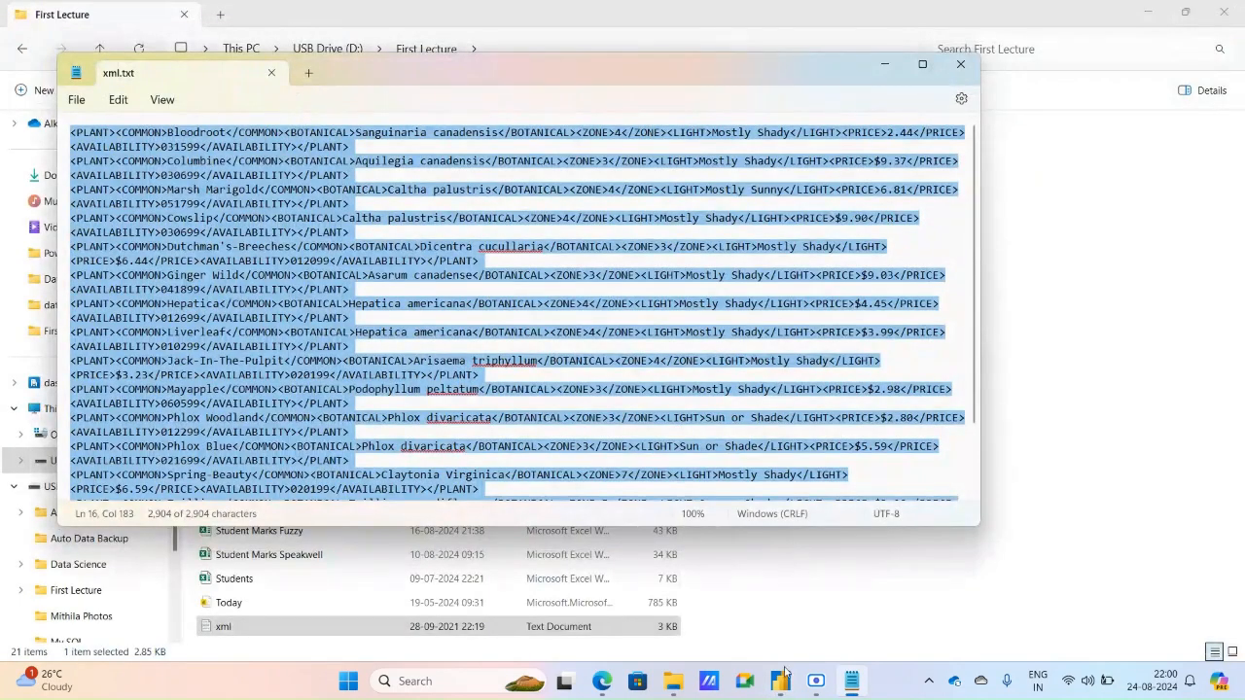
pyautogui.click(781, 681)
pyautogui.click(815, 681)
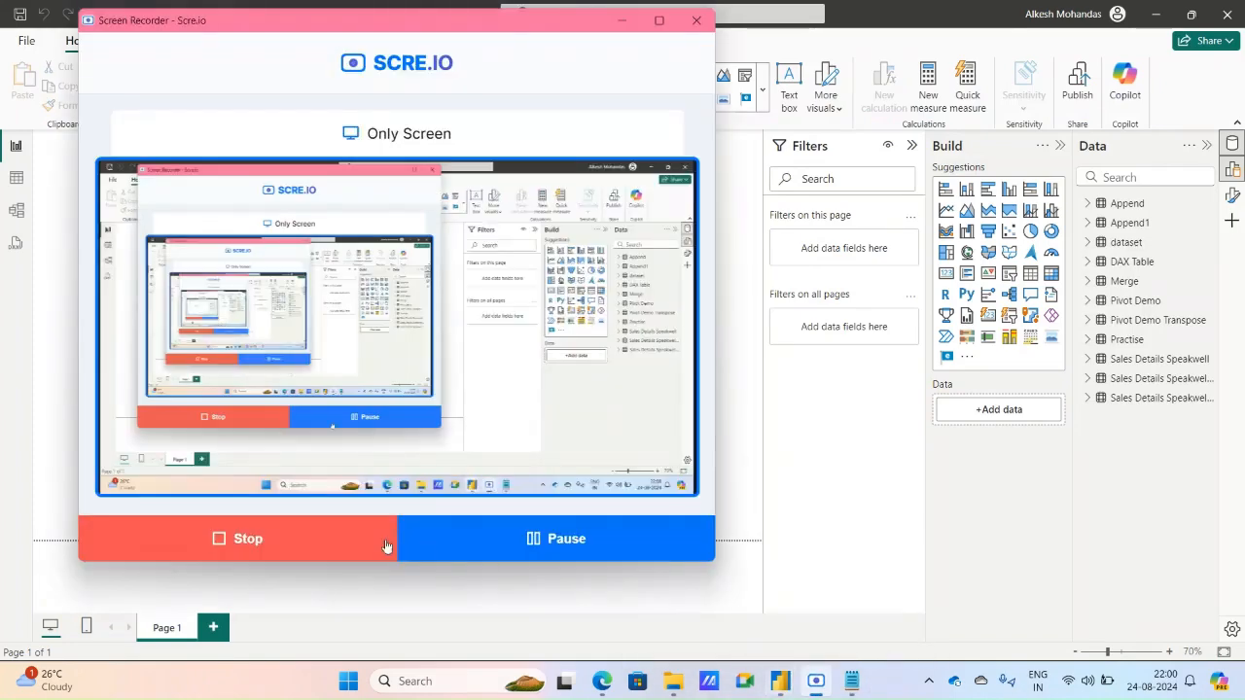